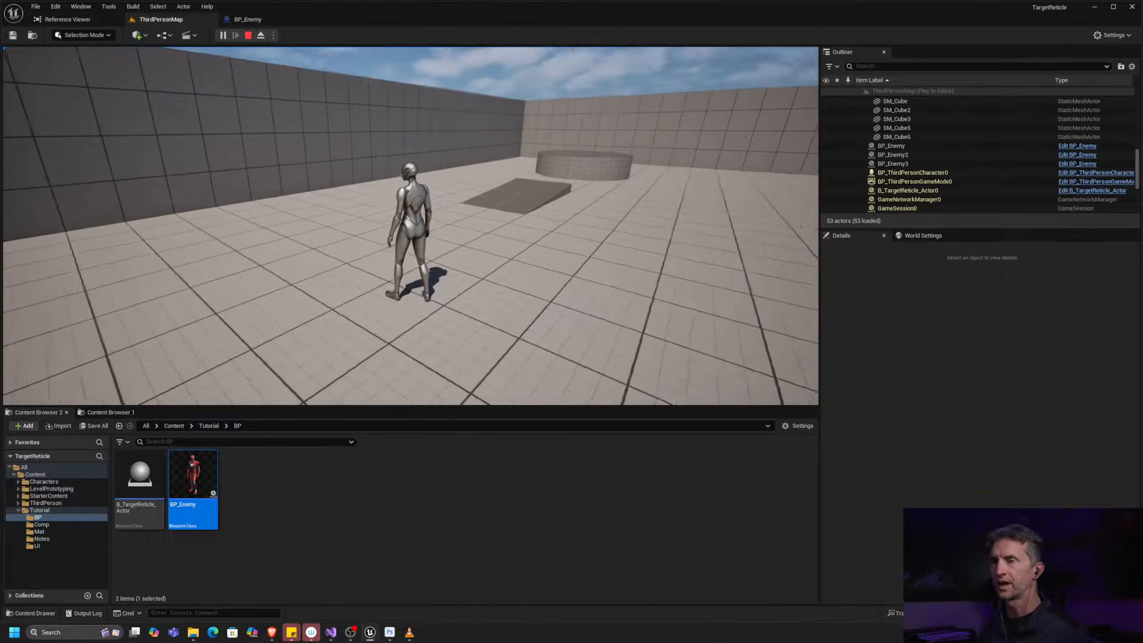
Step: Stop the running play session of the third-person map and switch to Photoshop
key(Escape)
key(alt+Tab)
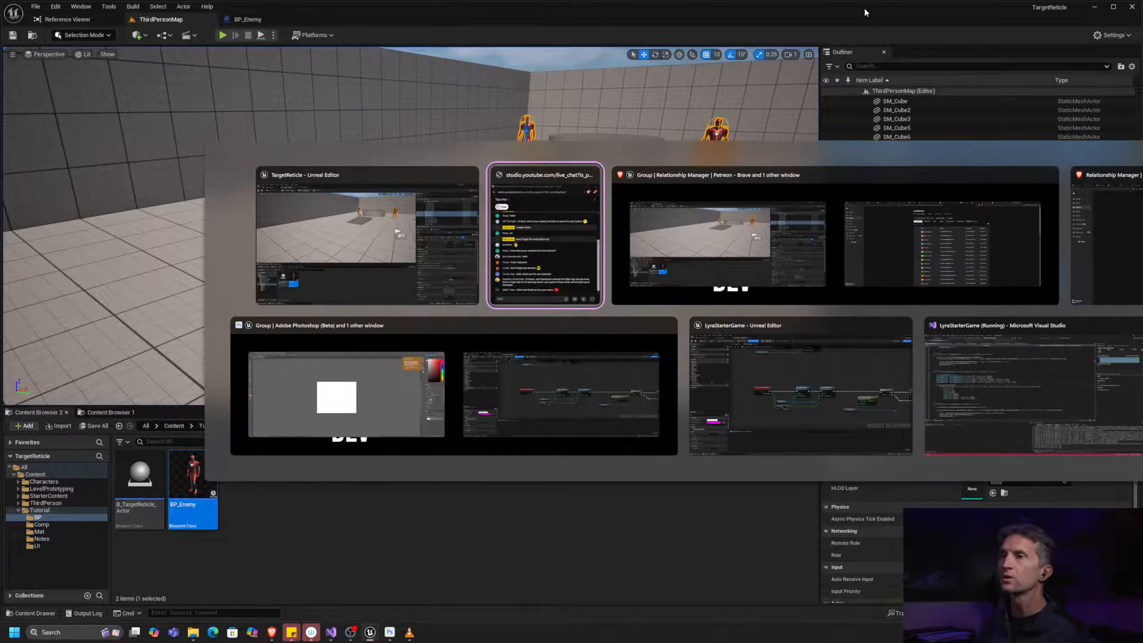
key(alt+Tab)
key(alt+Tab)
key(alt+Tab)
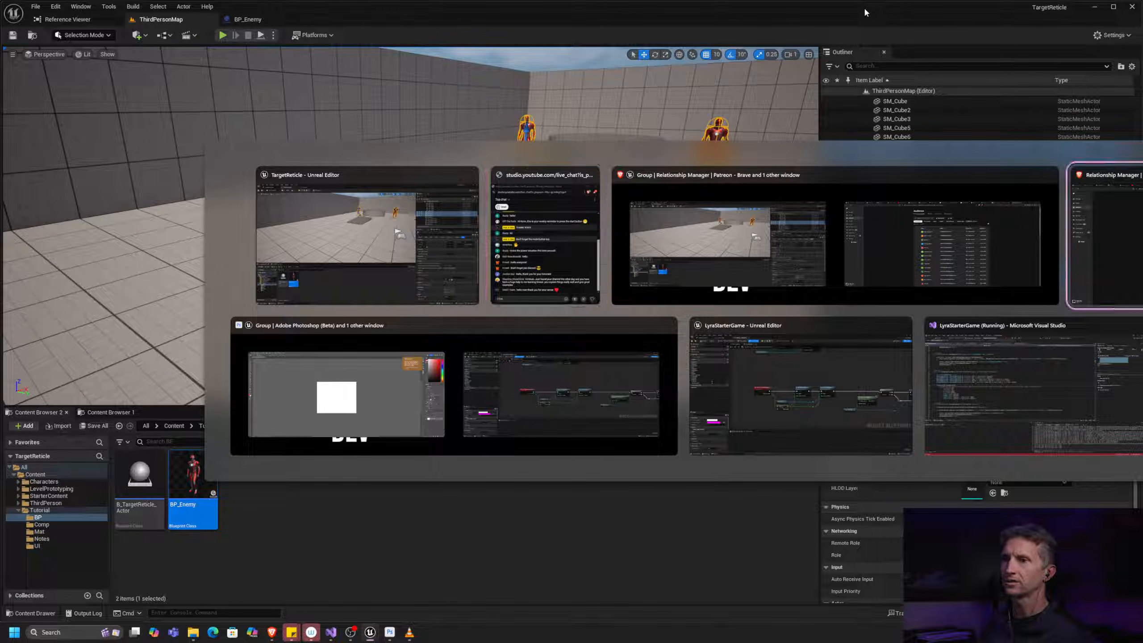
key(alt+Tab)
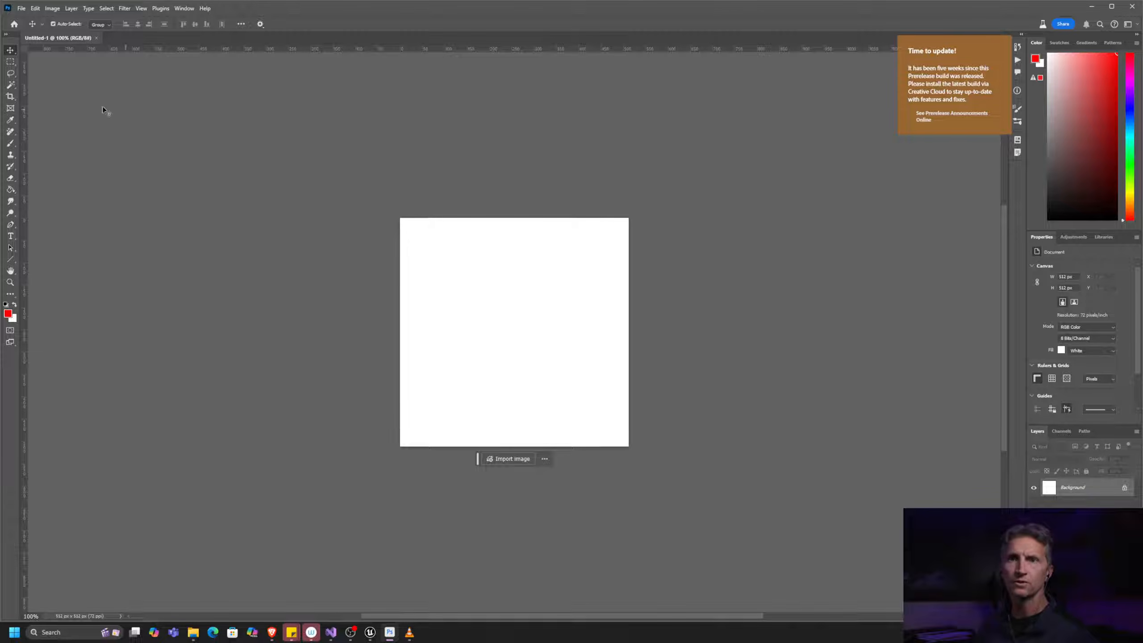
Step: Draw an unfilled square of about 496 px nearly filling the canvas with the Rectangle tool, and set its stroke width to 12 px
click(13, 257)
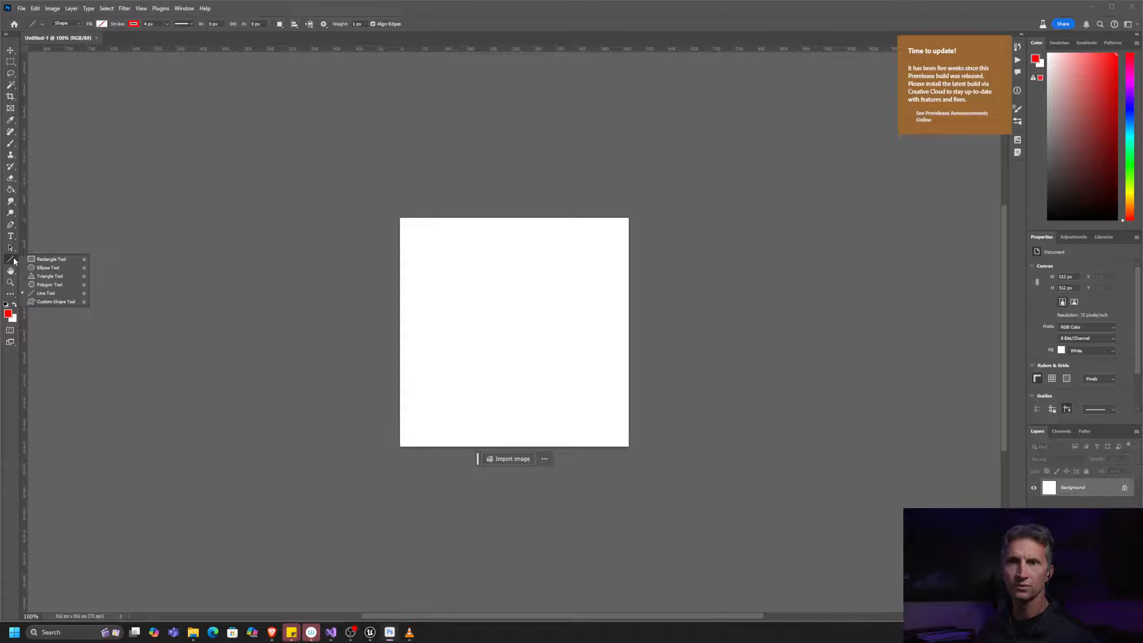
click(64, 259)
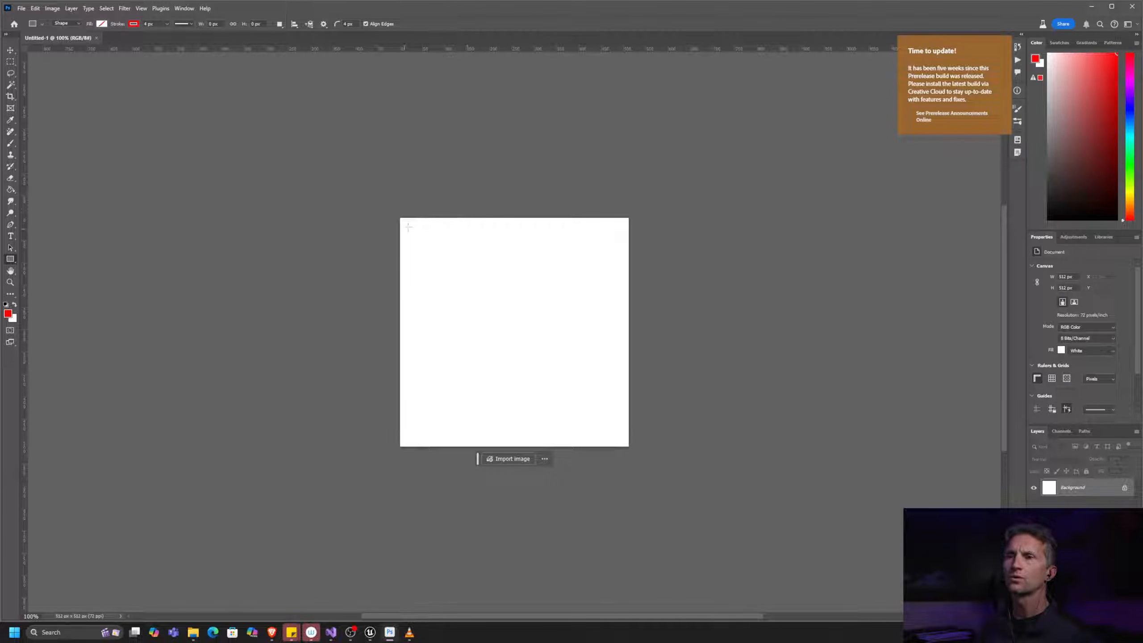
drag(405, 224, 628, 443)
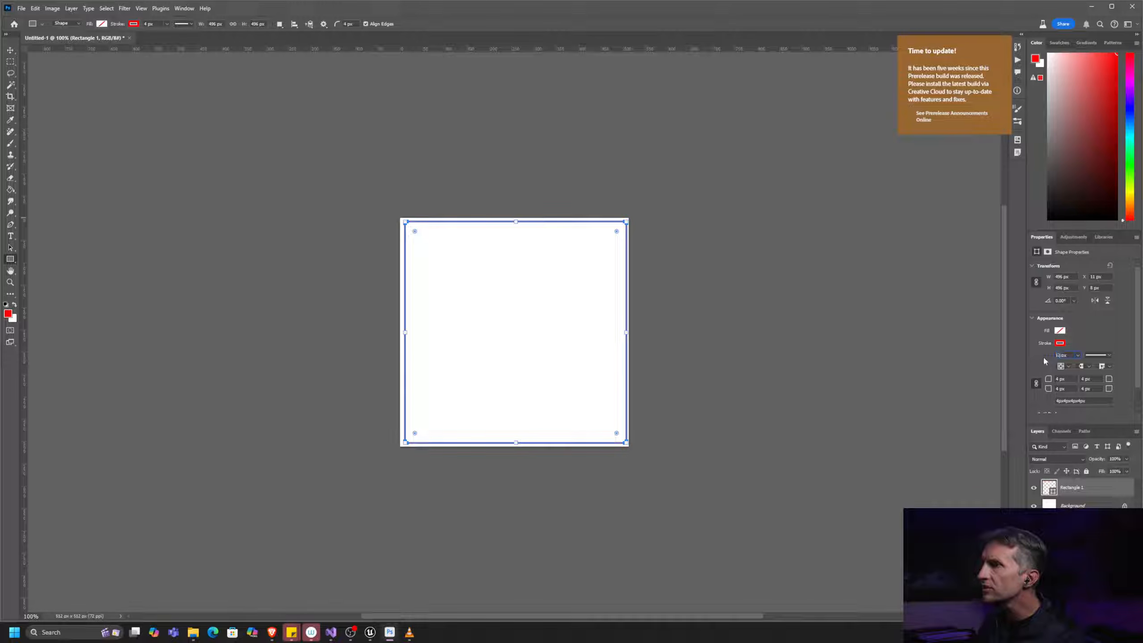
text(12)
key(Return)
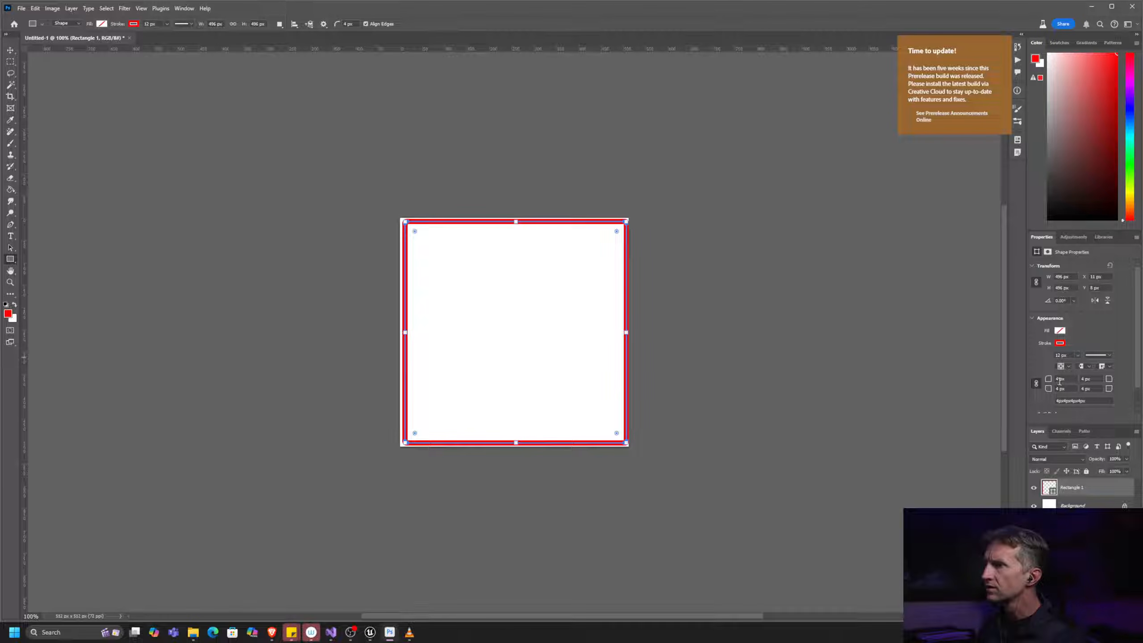
Step: Round all four corners of the square outline with a radius of 88 px
text(5)
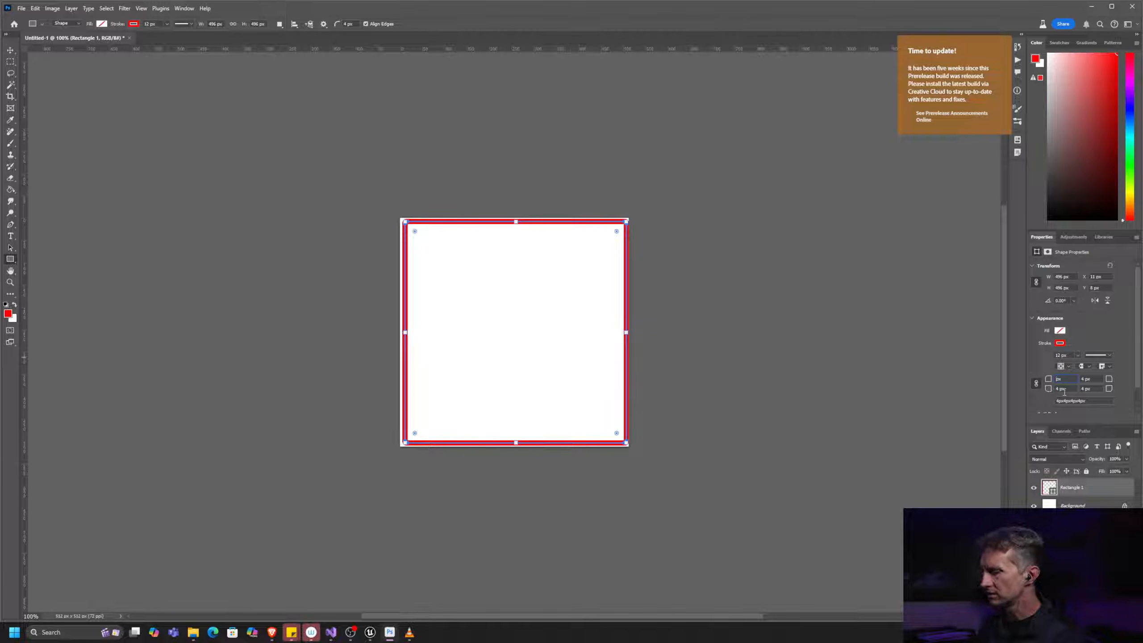
text(0)
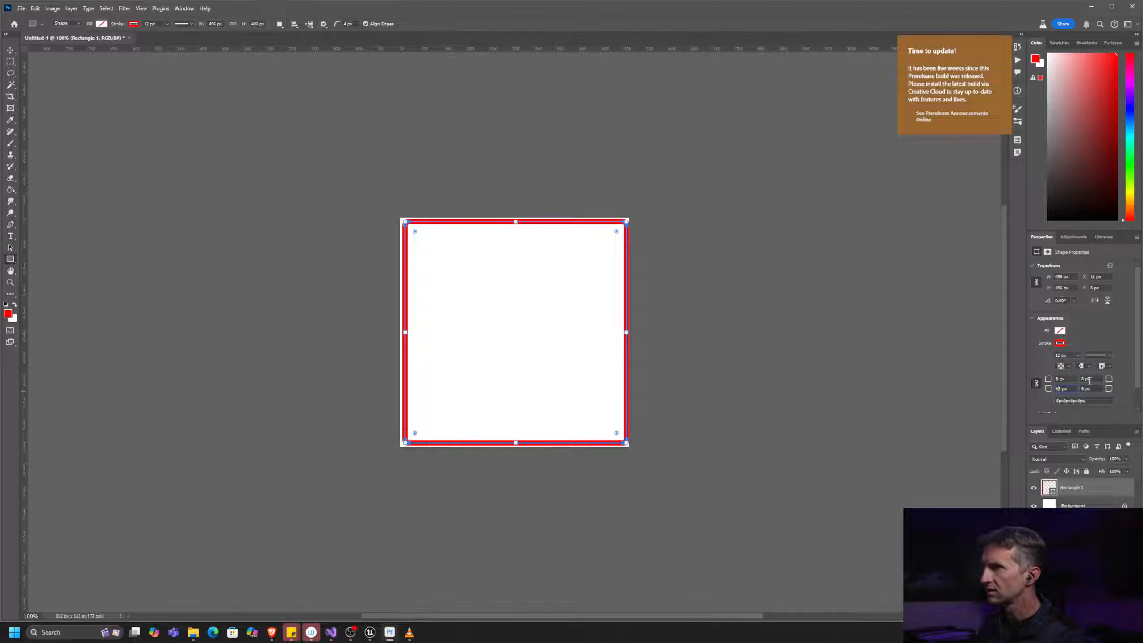
click(1084, 379)
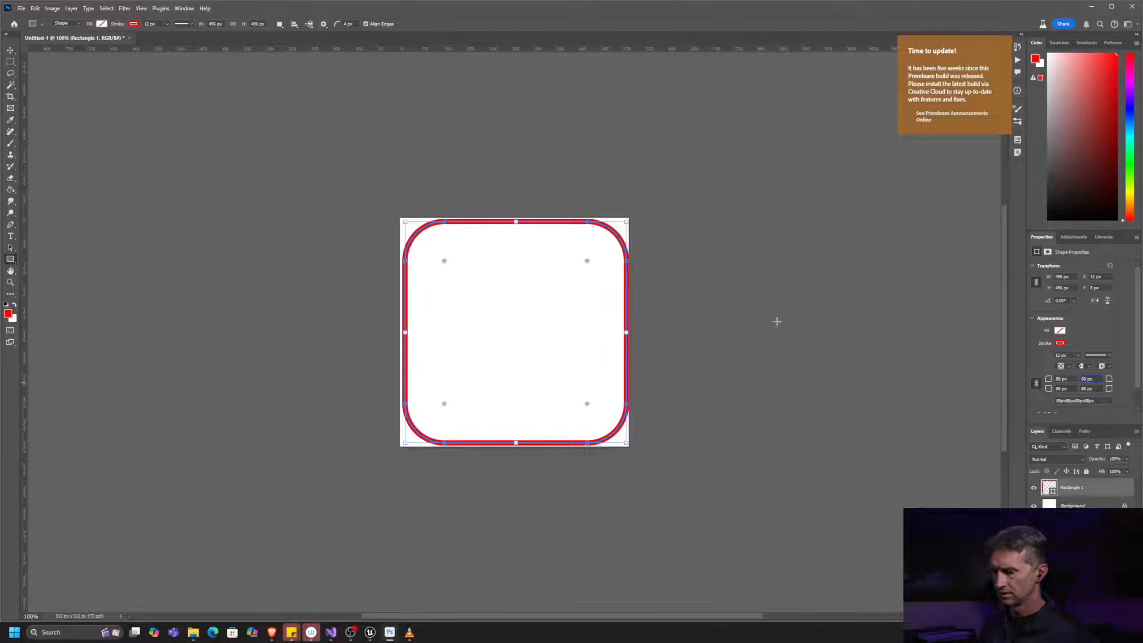
click(761, 332)
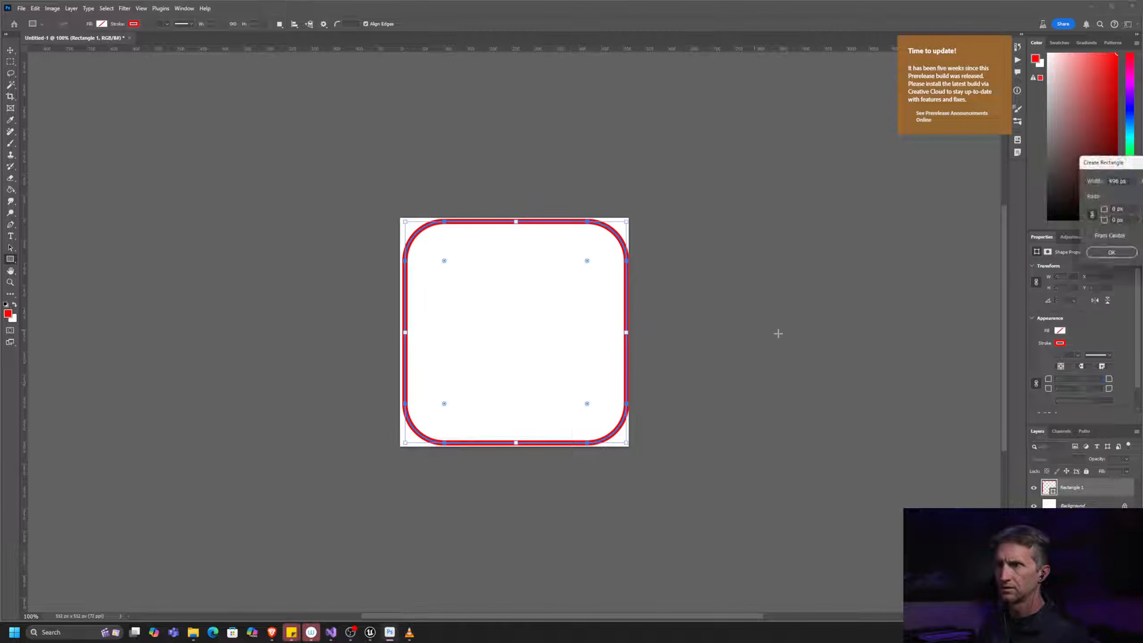
click(1141, 255)
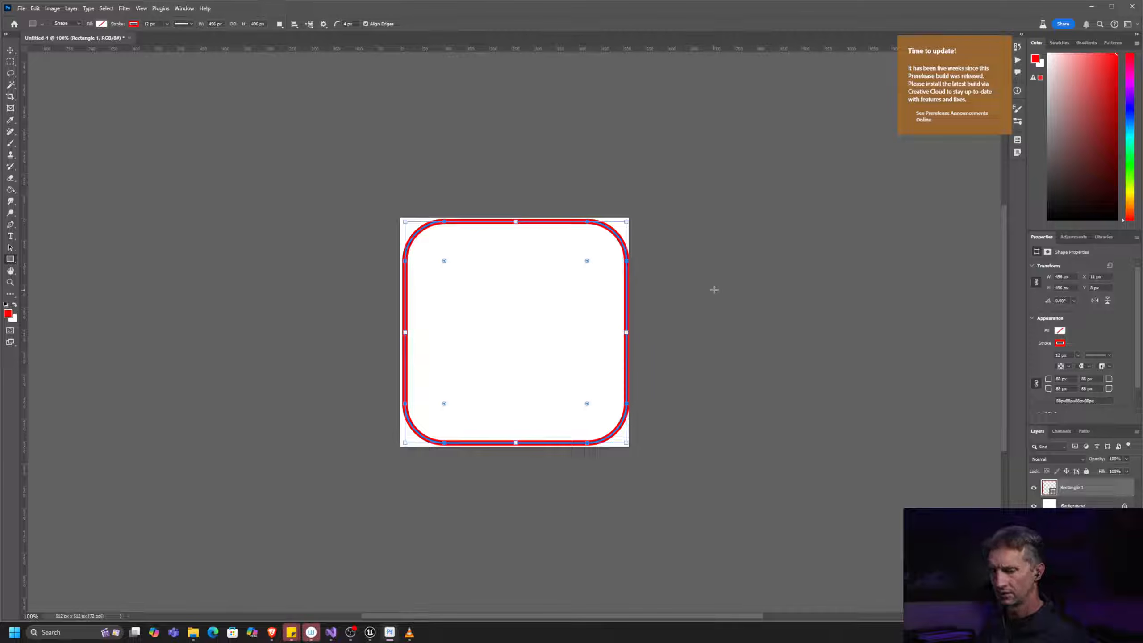
Step: Nudge the rounded square to X 2 px, Y 2 px so it sits centered on the canvas
key(v)
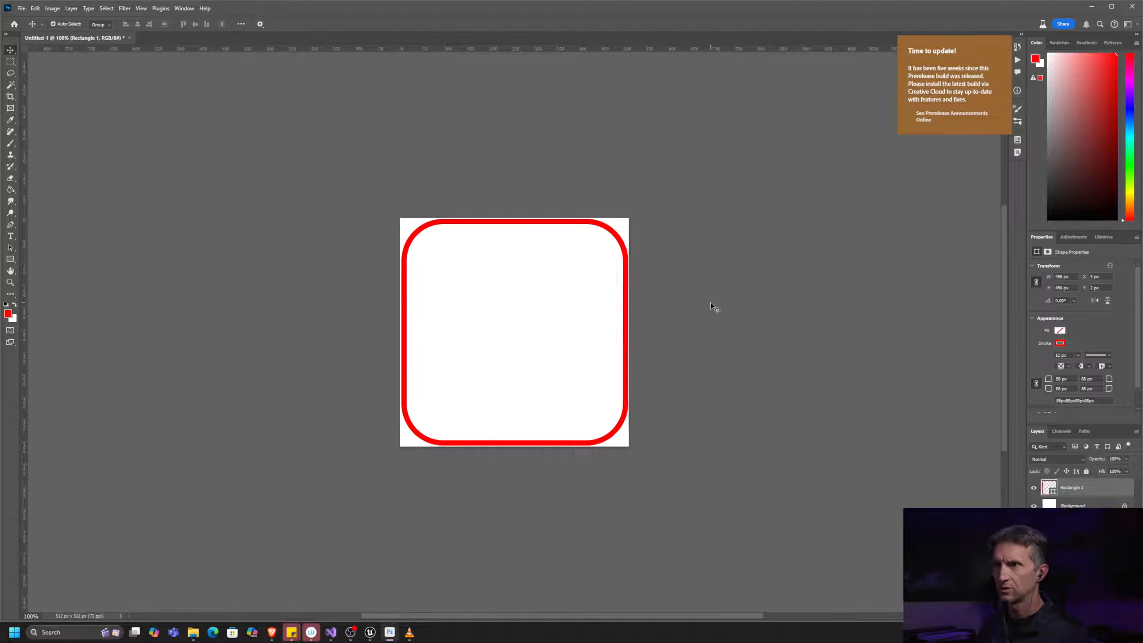
key(Left)
key(Left)
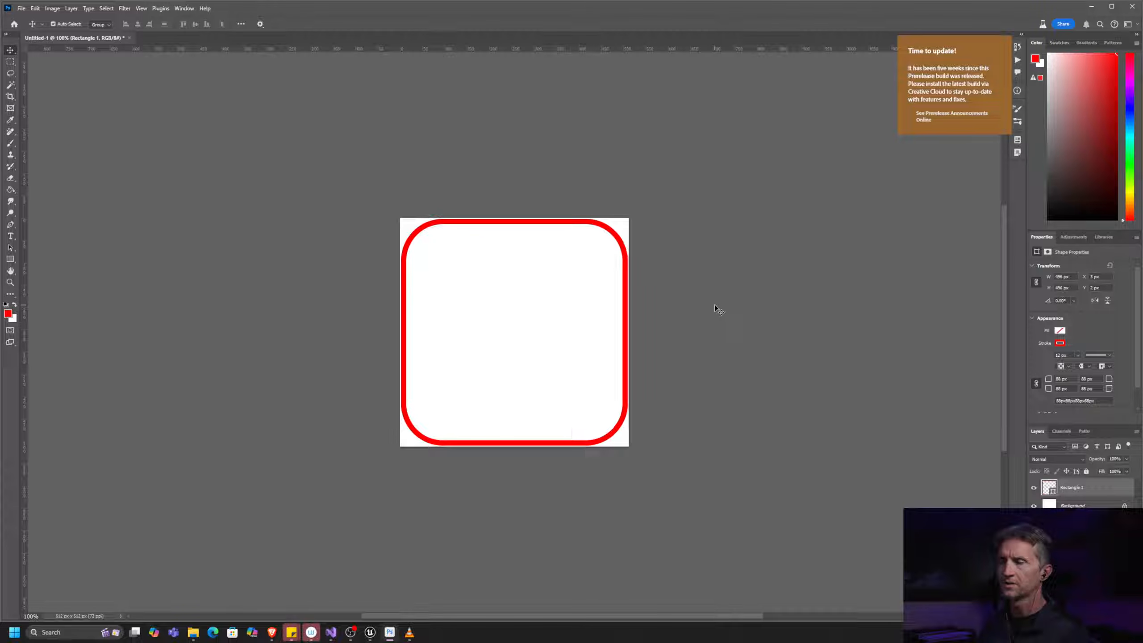
key(Left)
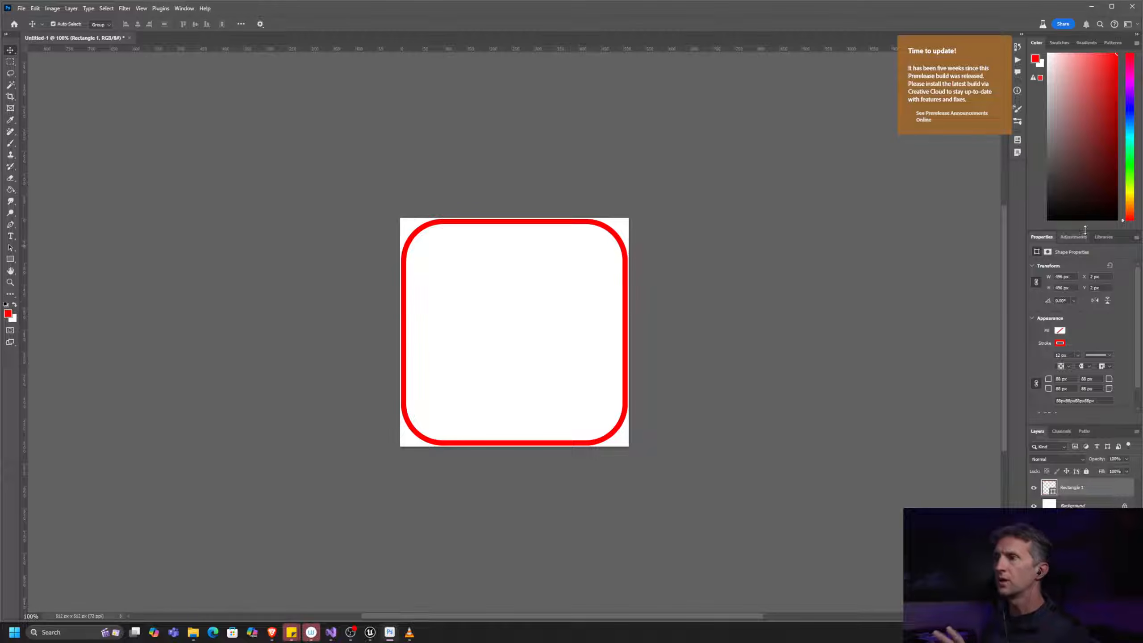
Step: Change the stroke color of the rounded square to white
click(1063, 345)
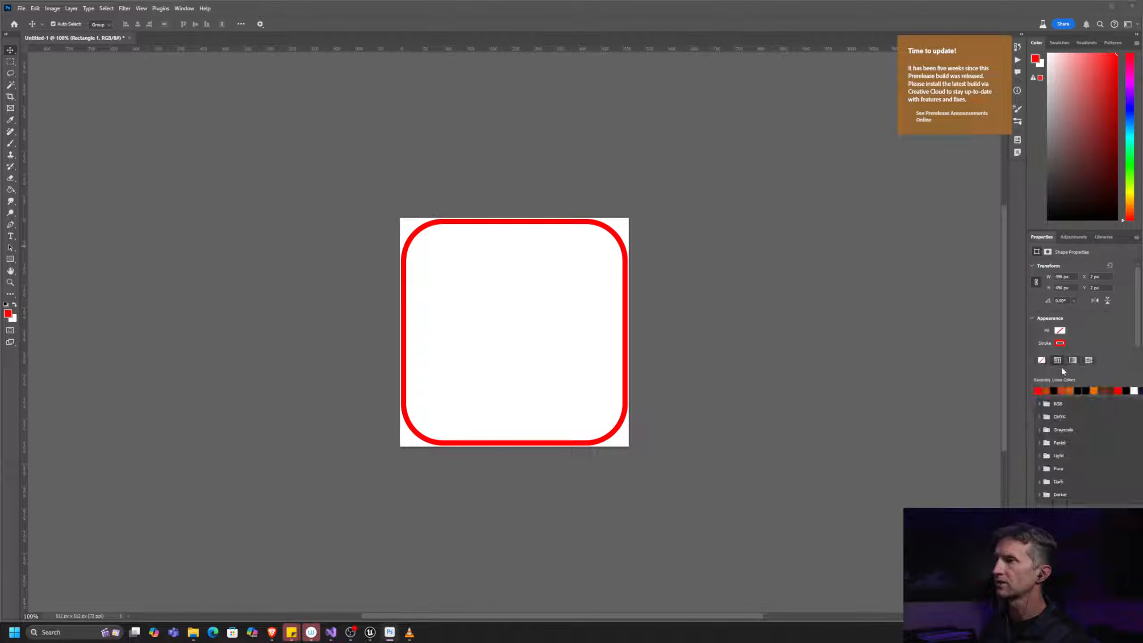
click(1134, 390)
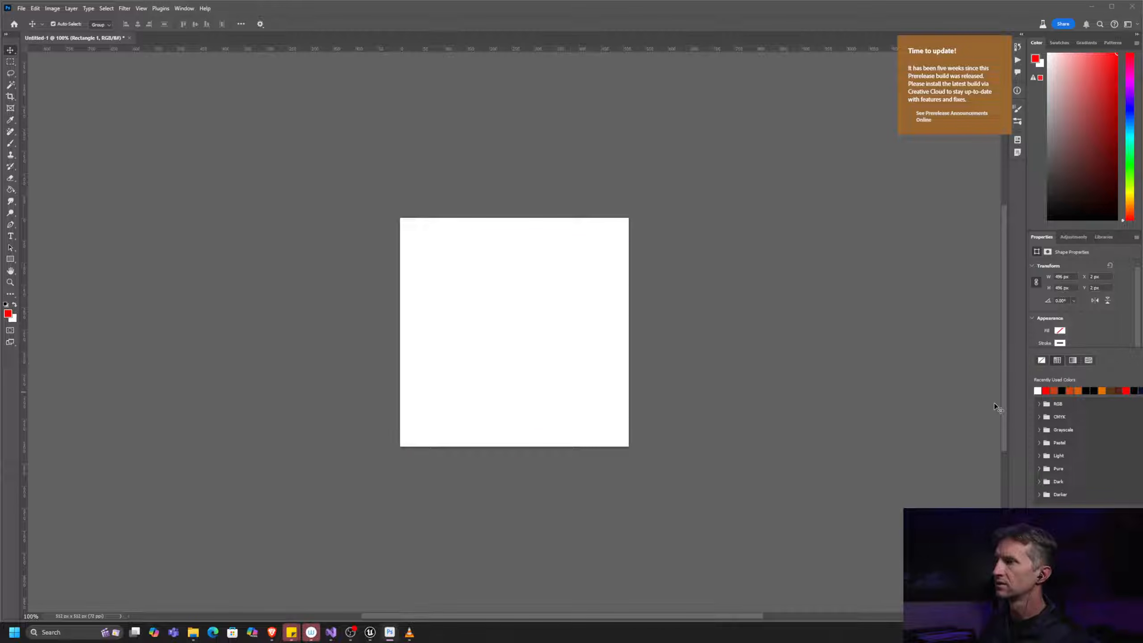
click(848, 380)
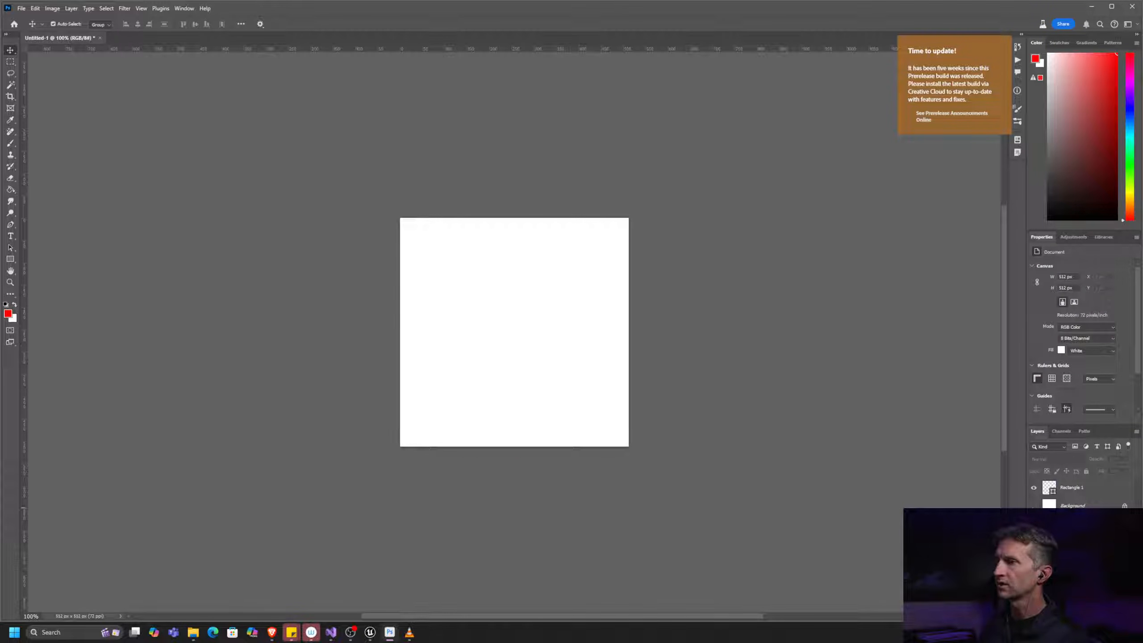
Step: Hide the white Background layer and add a new empty layer directly above it, below the rectangle
click(1034, 506)
click(1075, 507)
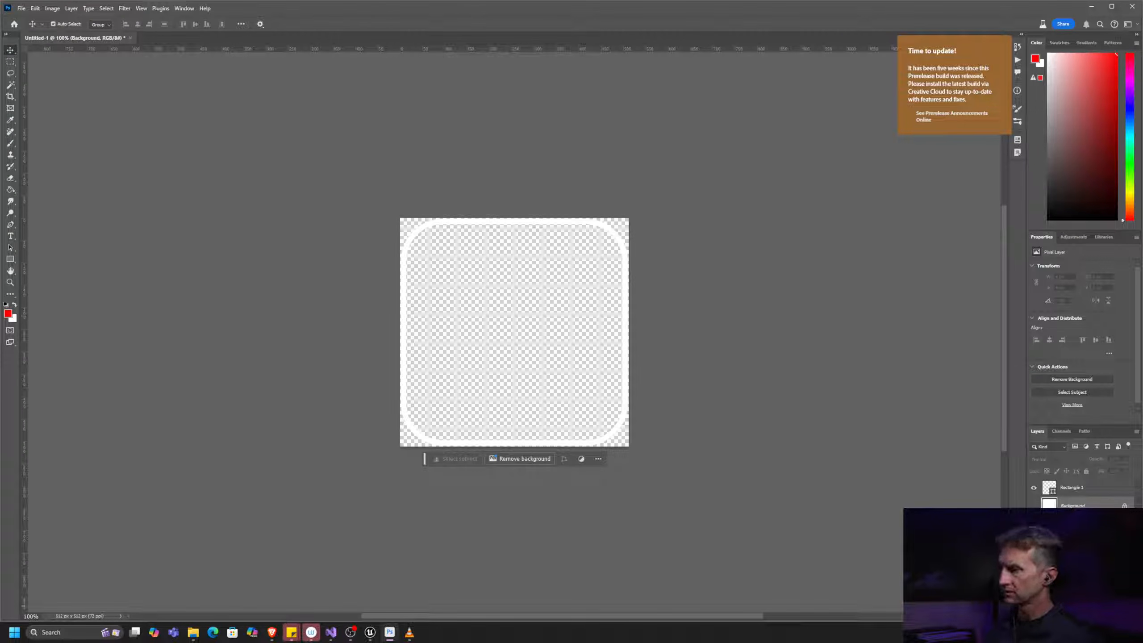
click(1109, 617)
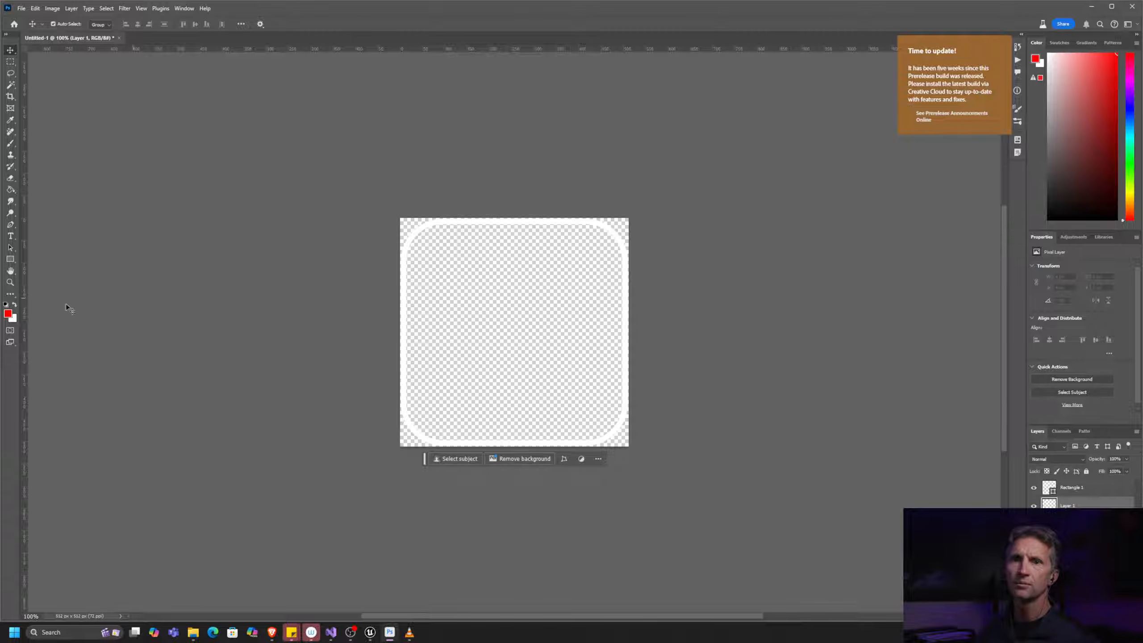
Step: Reset the colors to default, fill the new layer with black using the Paint Bucket, and hide that layer
click(6, 305)
key(g)
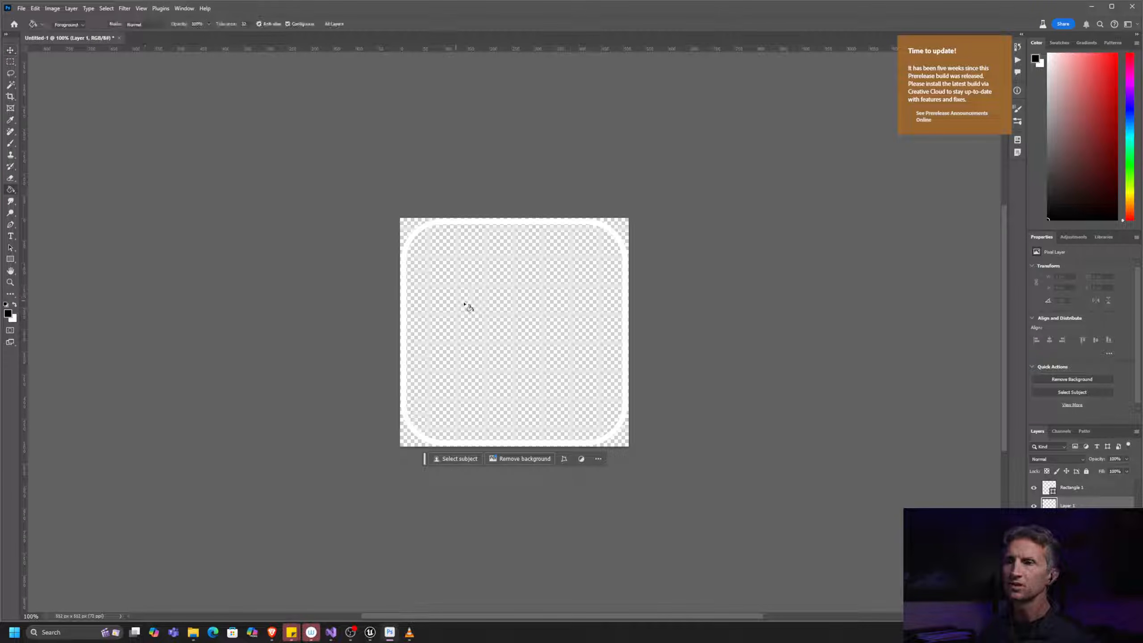
click(471, 321)
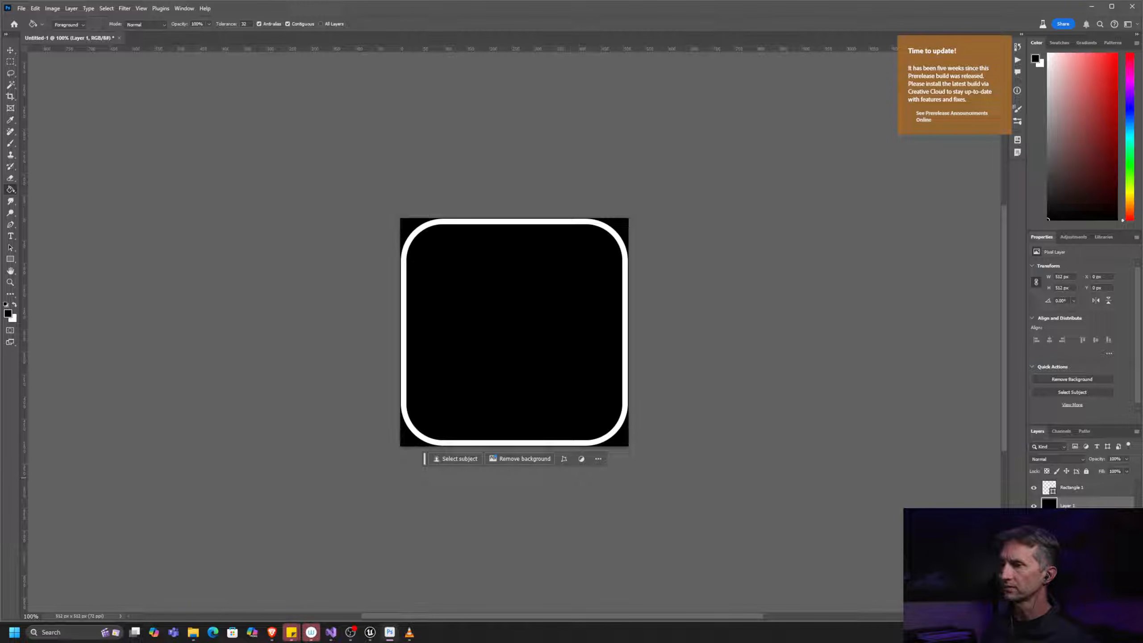
click(1033, 506)
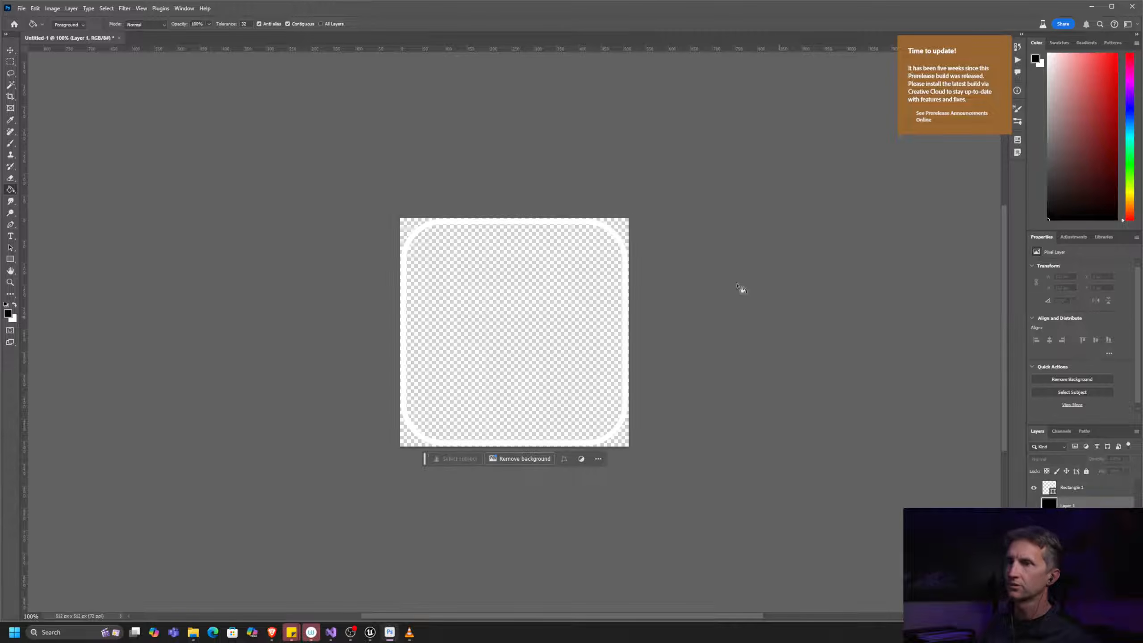
Step: Set up a Save for Web (Legacy) export of the outline as a PNG-8 with transparency
click(23, 10)
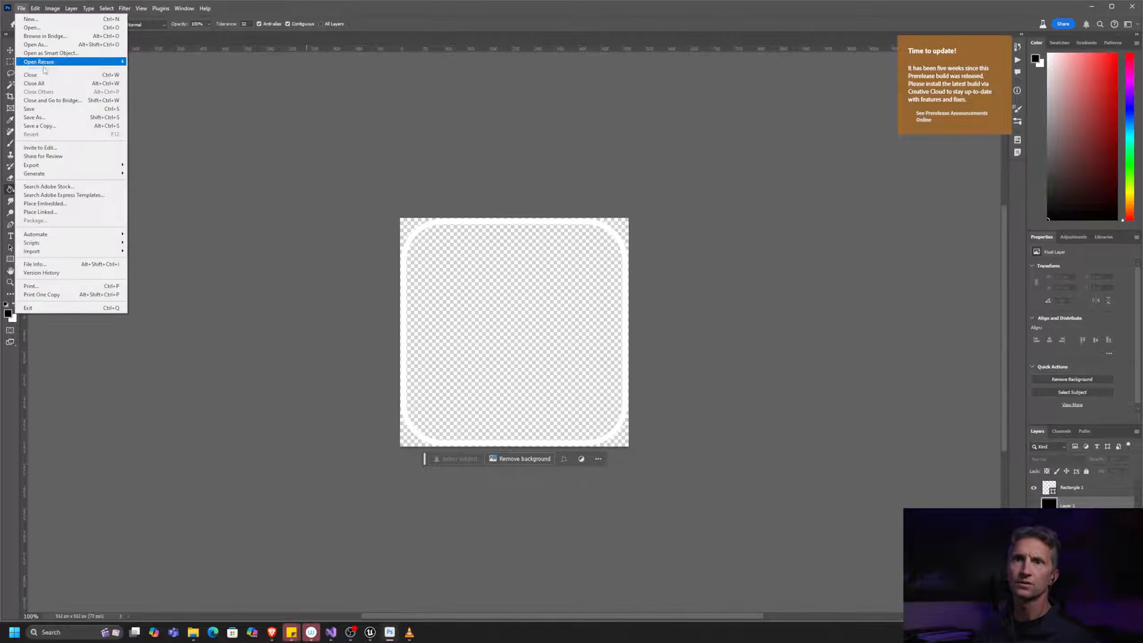
mouse_move(90, 164)
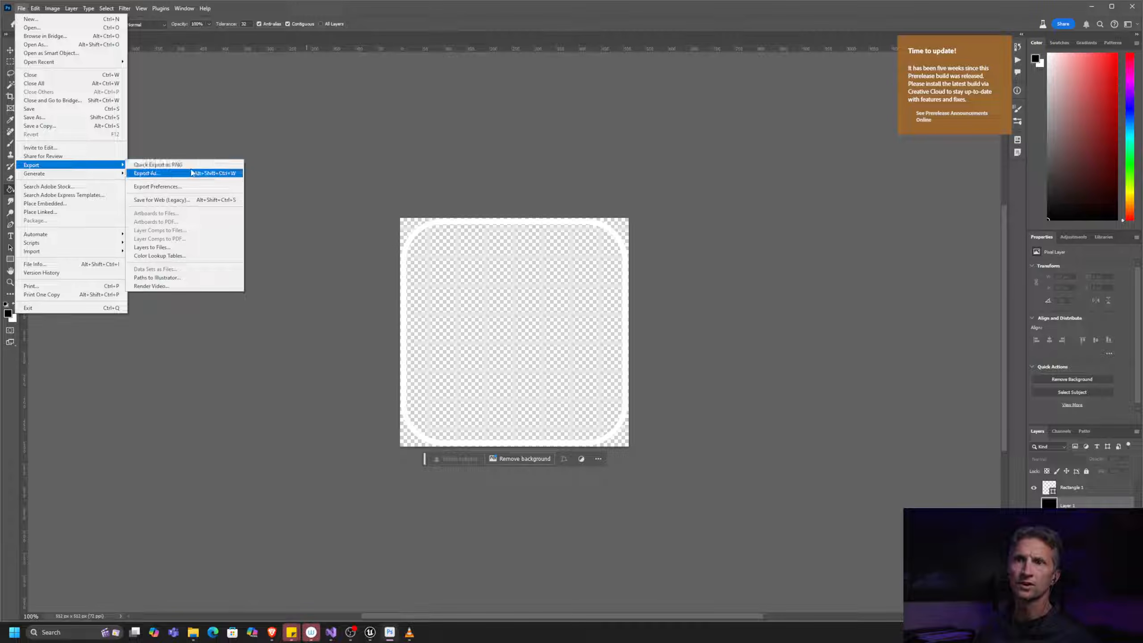
click(185, 200)
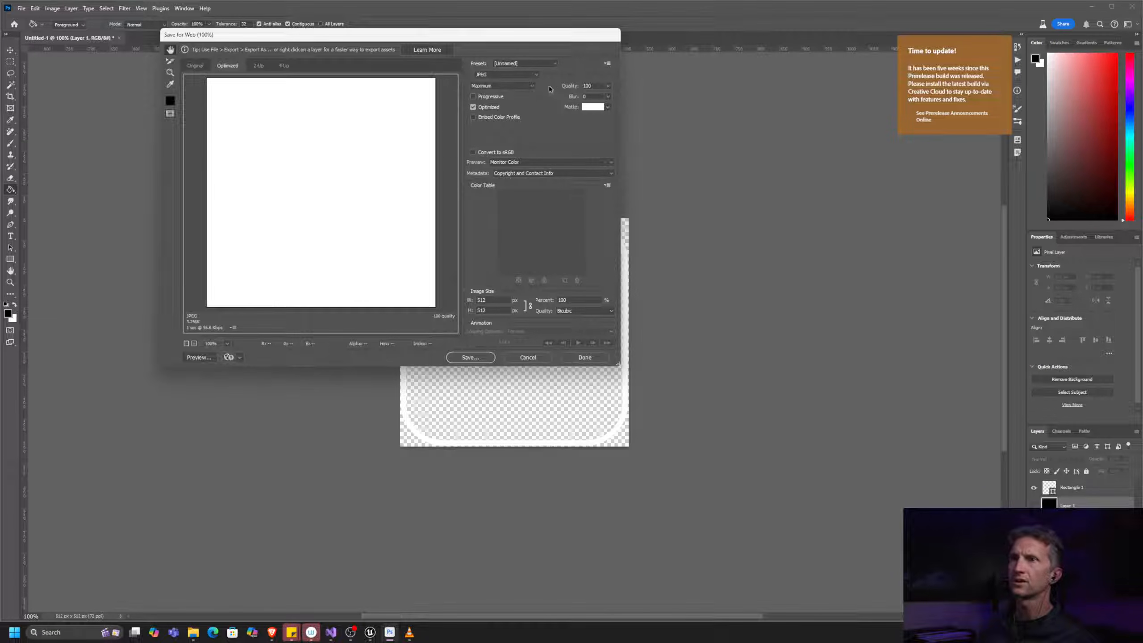
click(525, 75)
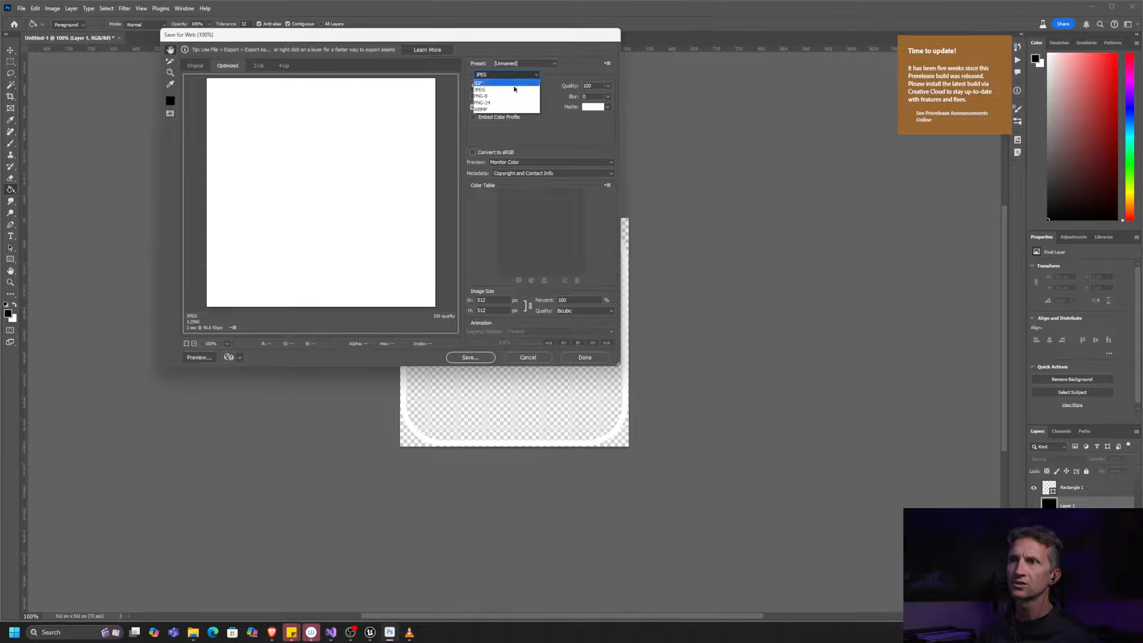
click(491, 103)
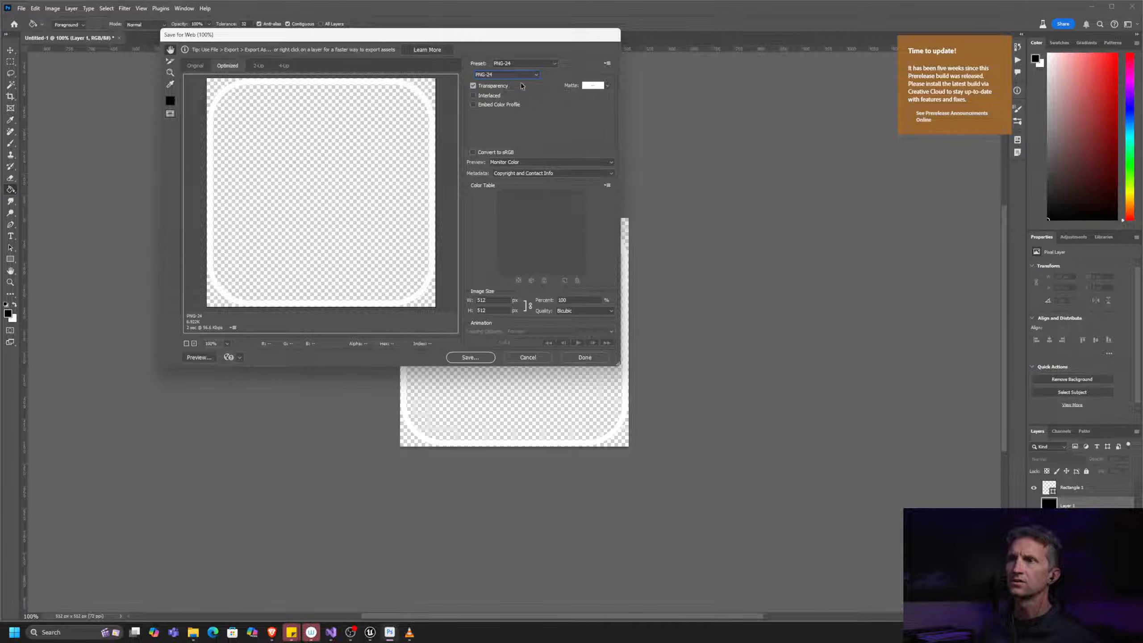
click(533, 74)
click(512, 104)
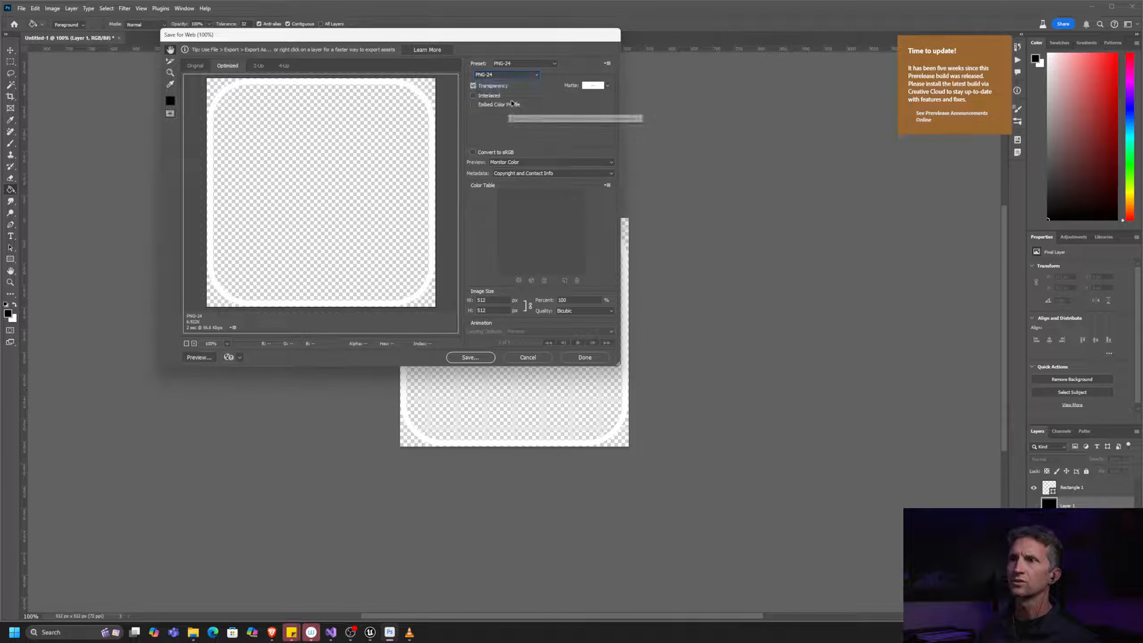
click(522, 74)
click(499, 95)
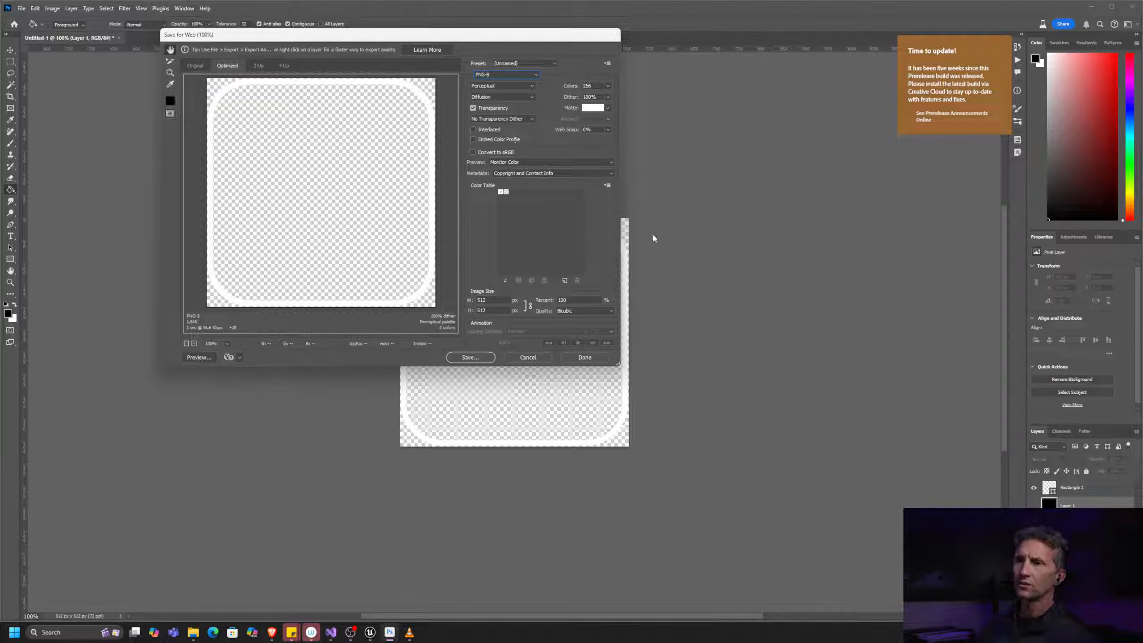
Step: Start saving the optimized PNG and set the save location to the OS (C:) drive
click(482, 360)
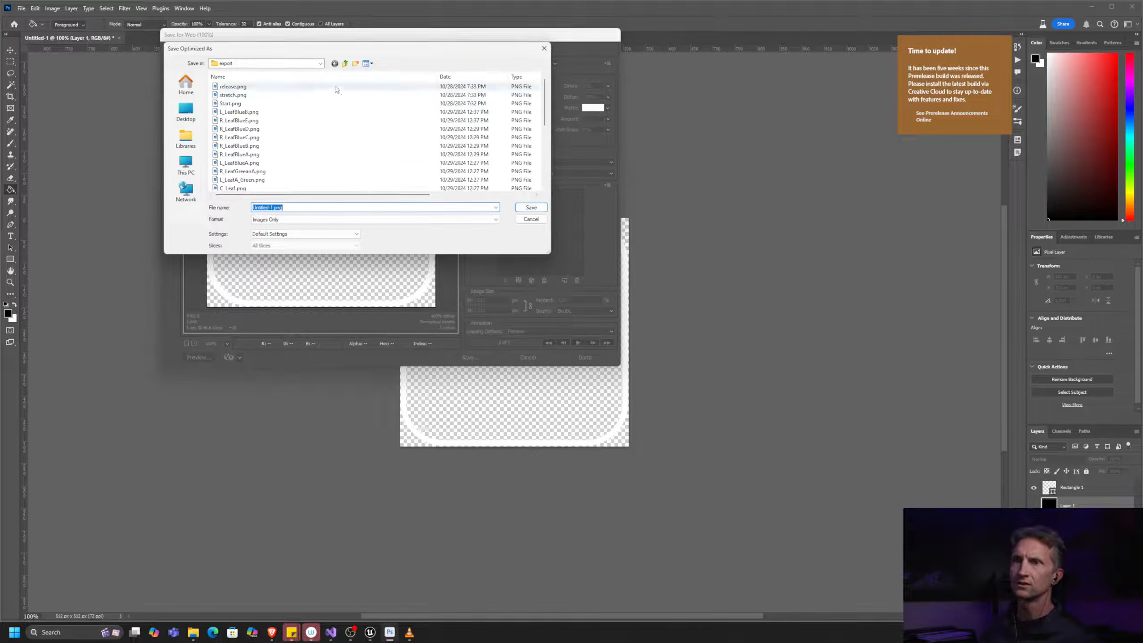
click(320, 64)
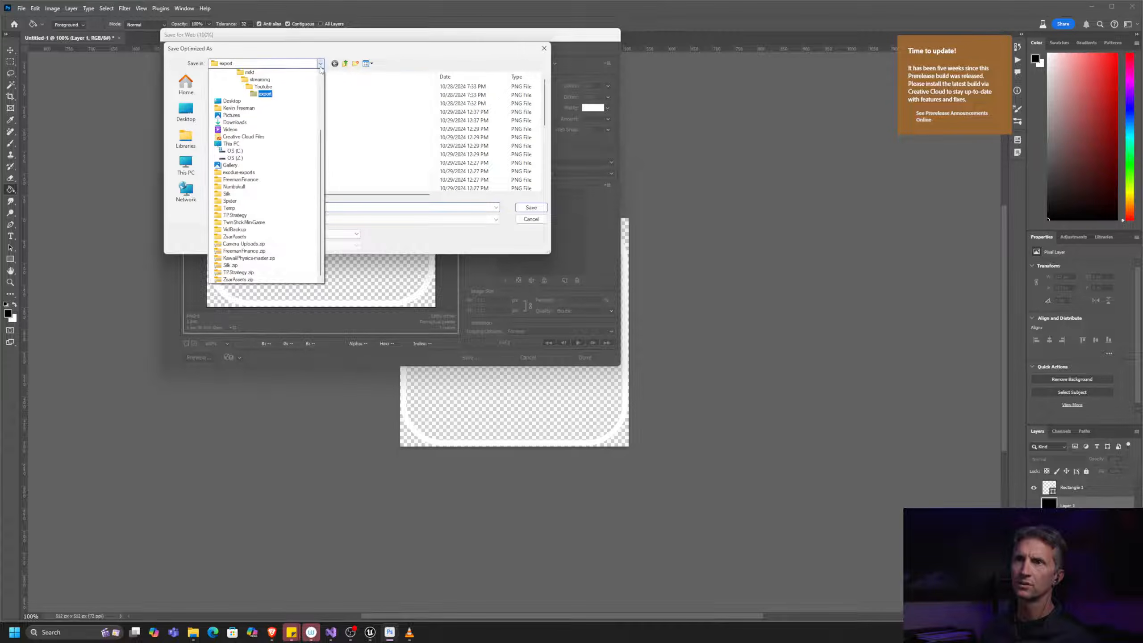
scroll(333, 101, up, 3)
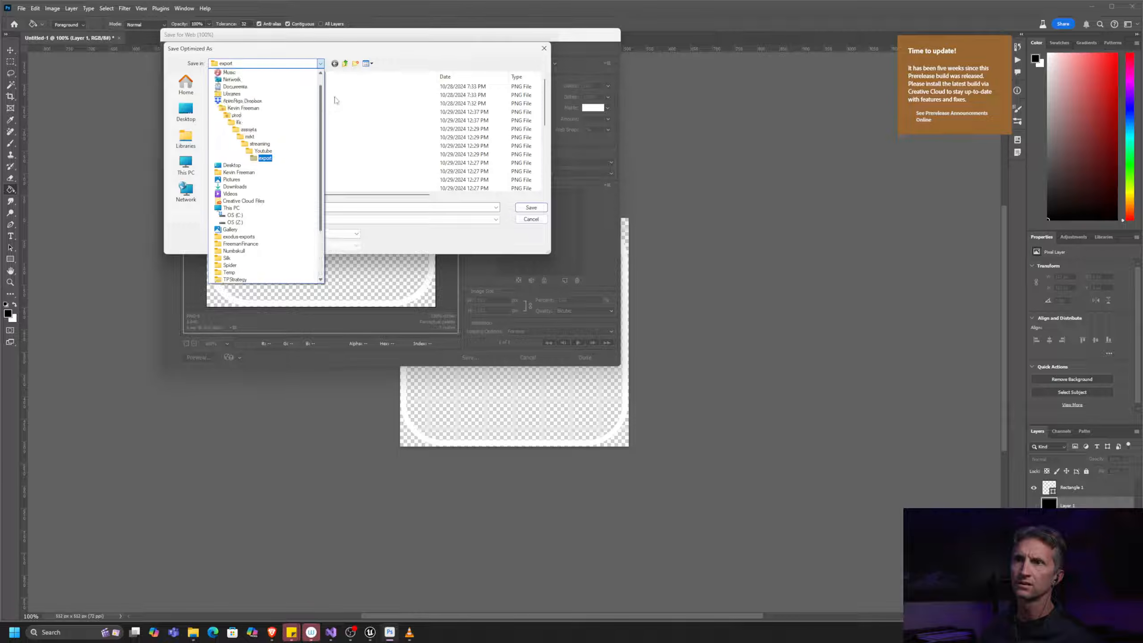
scroll(334, 98, up, 1)
scroll(334, 98, down, 2)
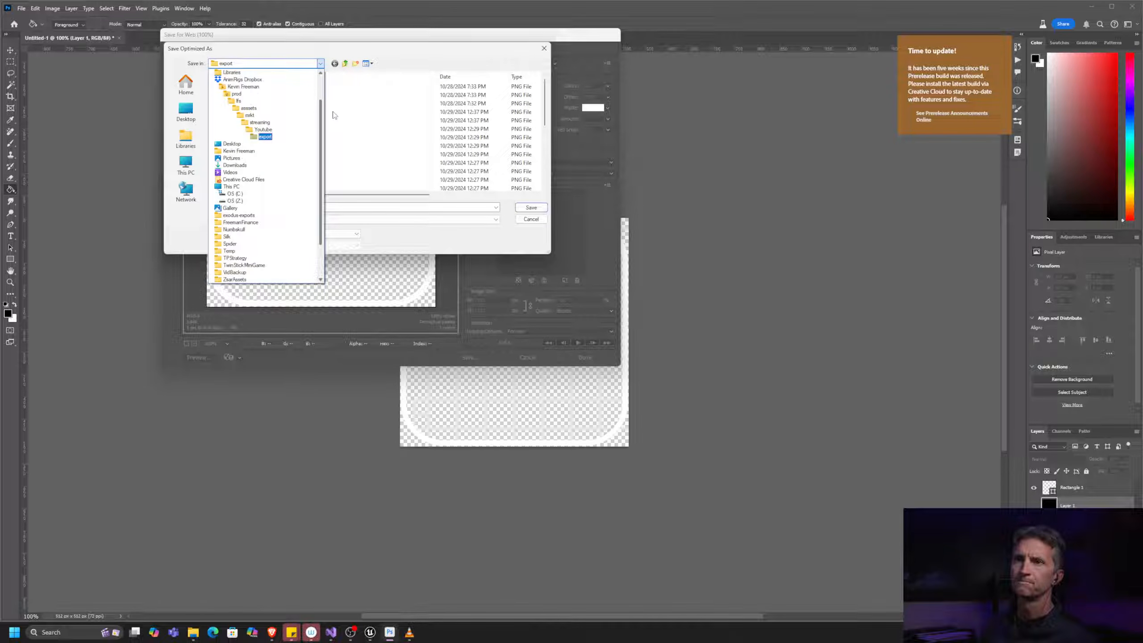
scroll(243, 103, up, 1)
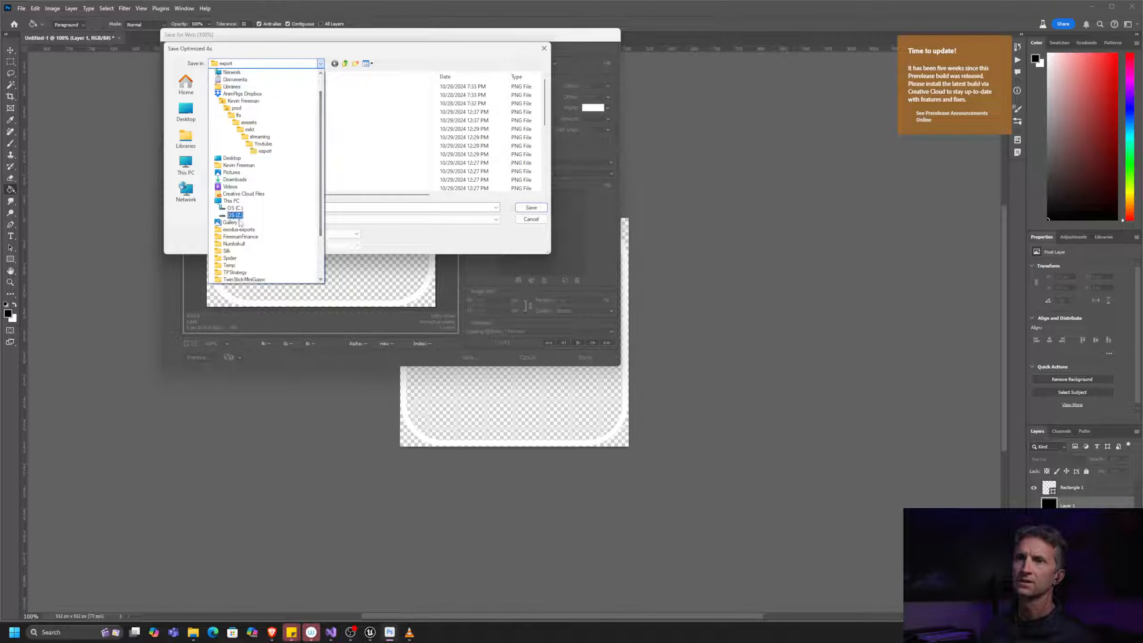
click(244, 208)
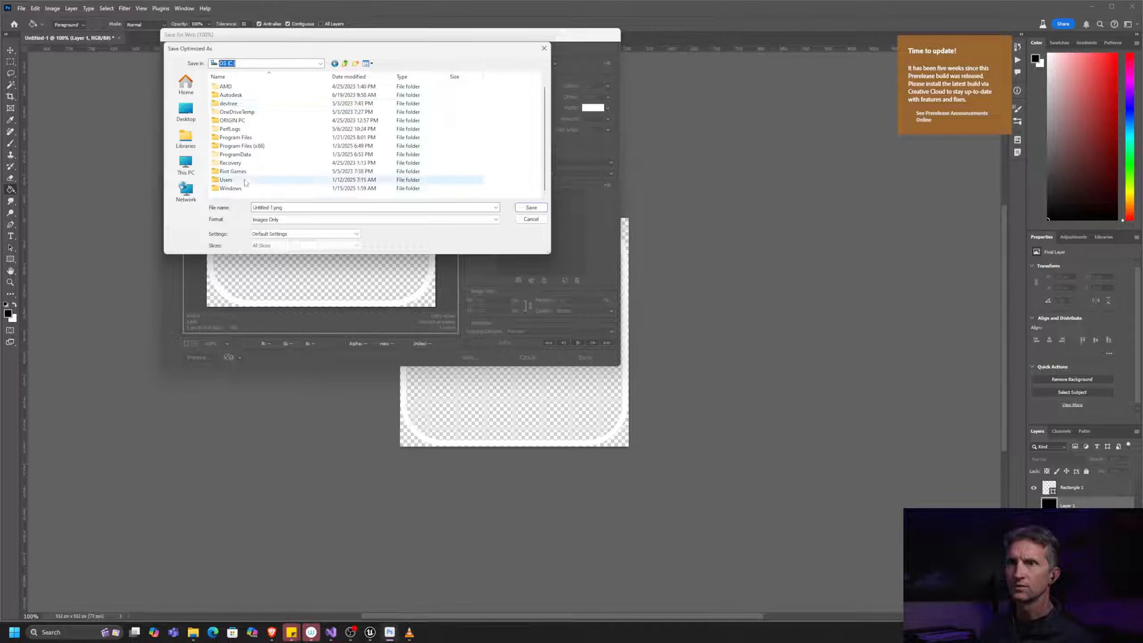
drag(242, 181, 256, 145)
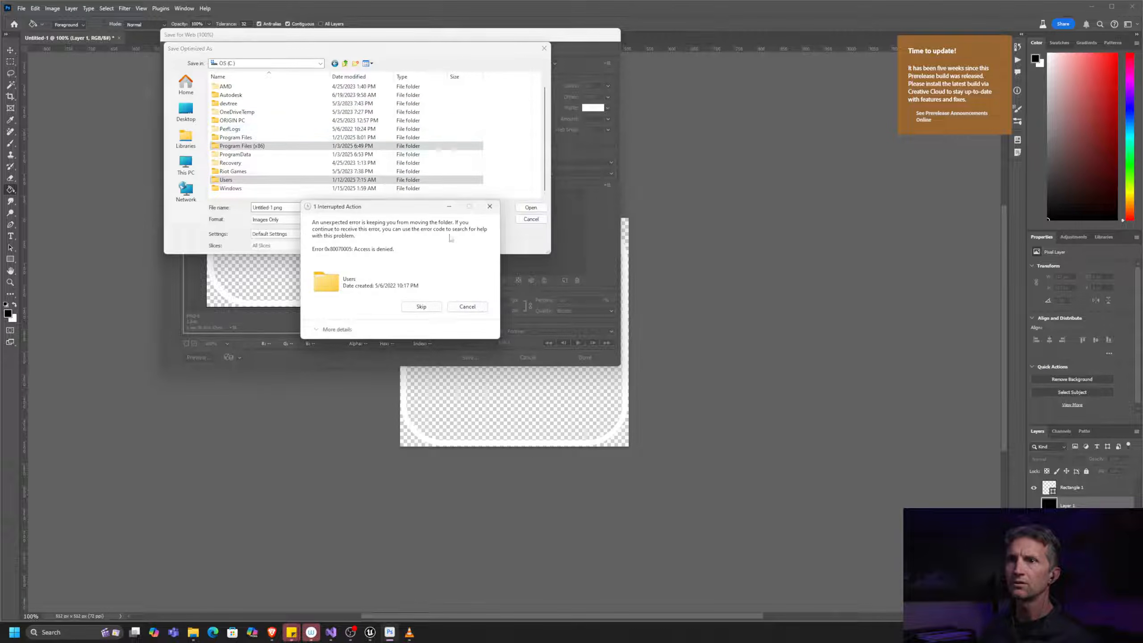
click(470, 307)
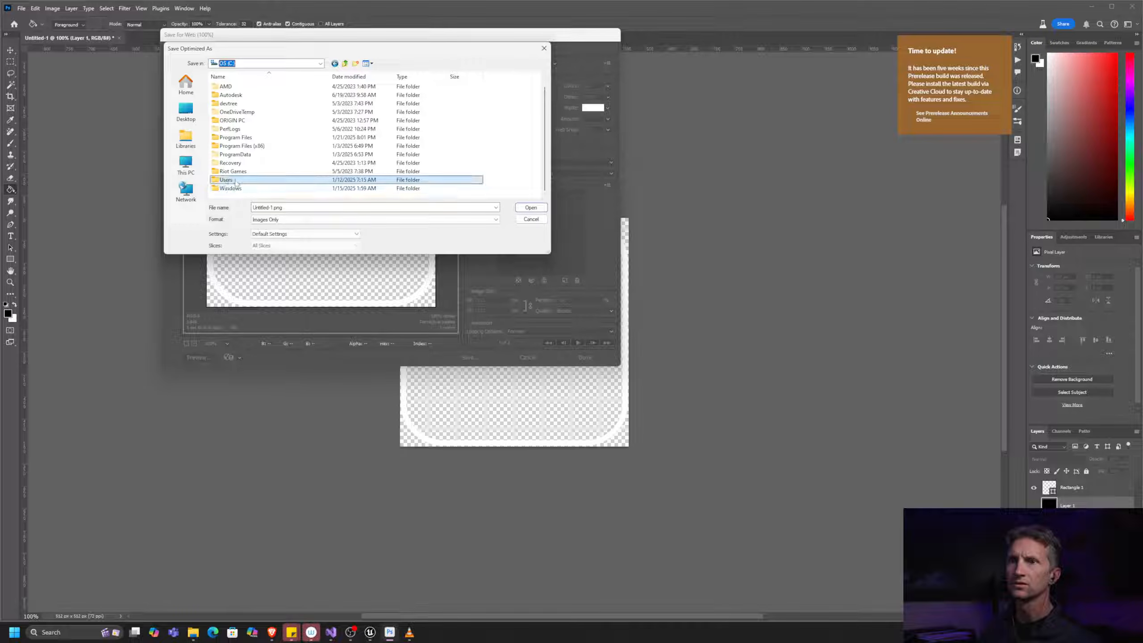
mouse_move(236, 181)
mouse_down()
mouse_move(234, 206)
mouse_move(235, 193)
mouse_up()
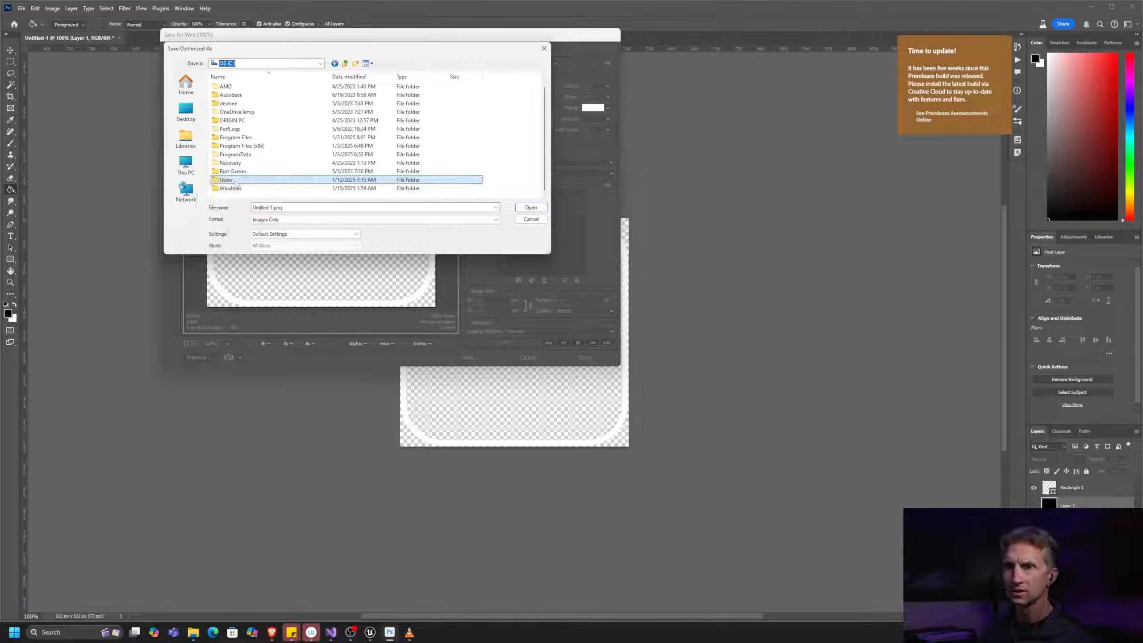
Step: Browse from Users into the user's own folder, then OneDrive > Documents > Unreal Projects > TargetReticle as the save location
double_click(236, 180)
double_click(245, 96)
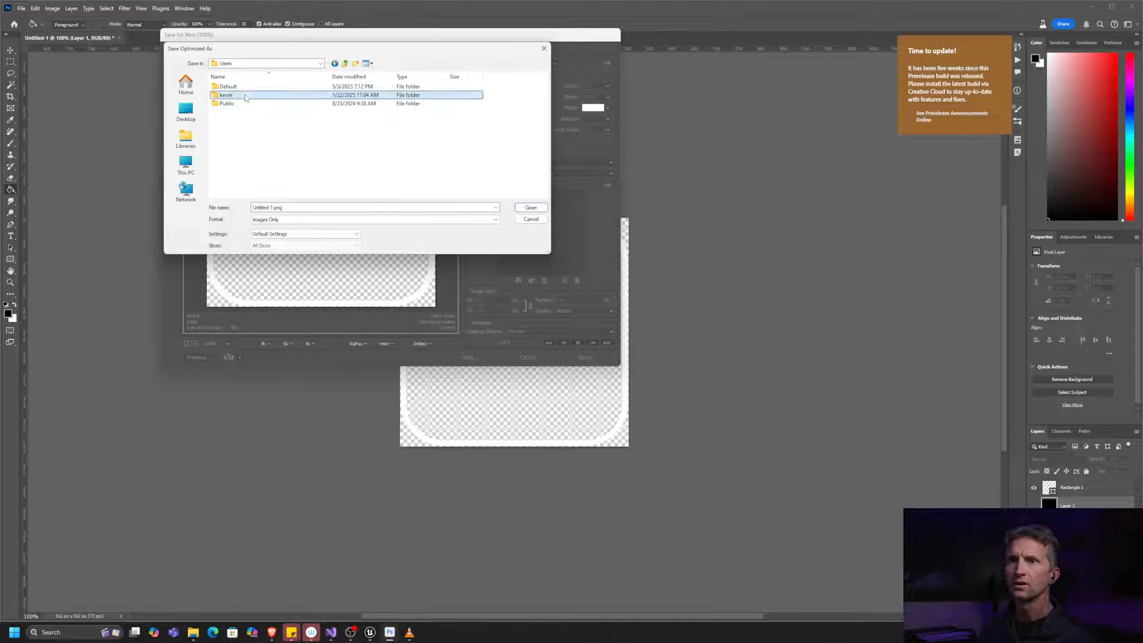
drag(544, 104, 542, 170)
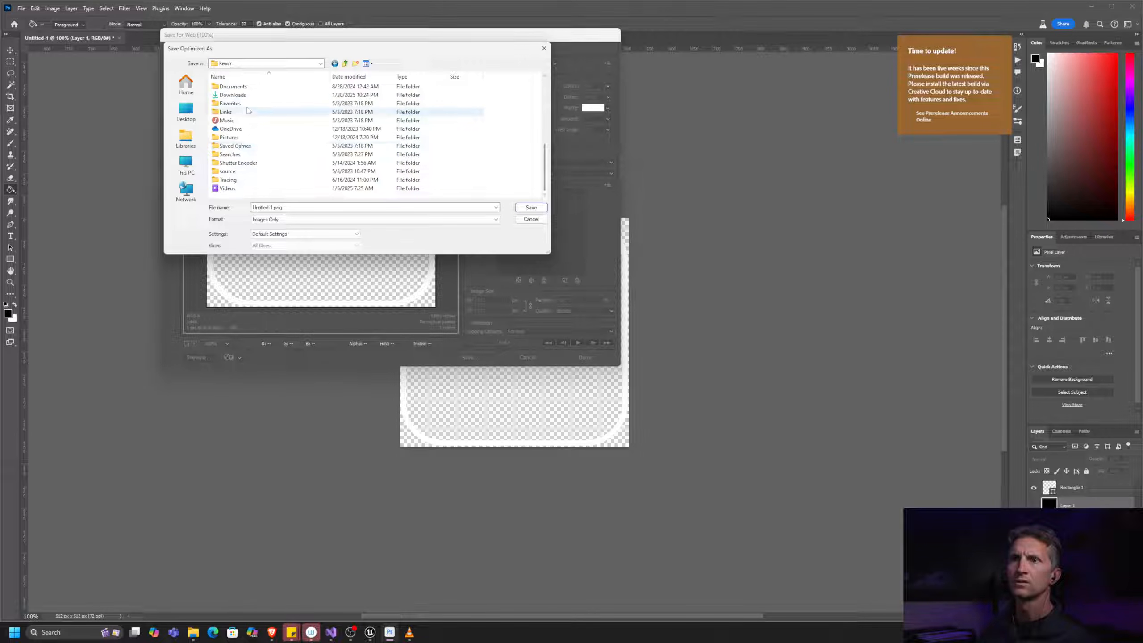
double_click(251, 88)
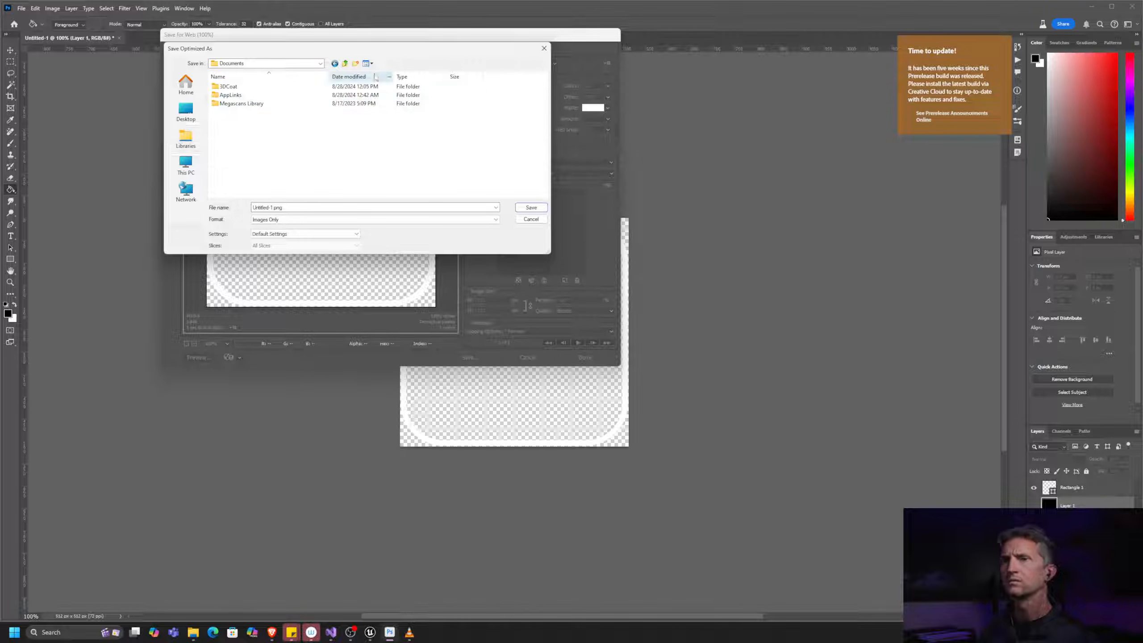
click(345, 64)
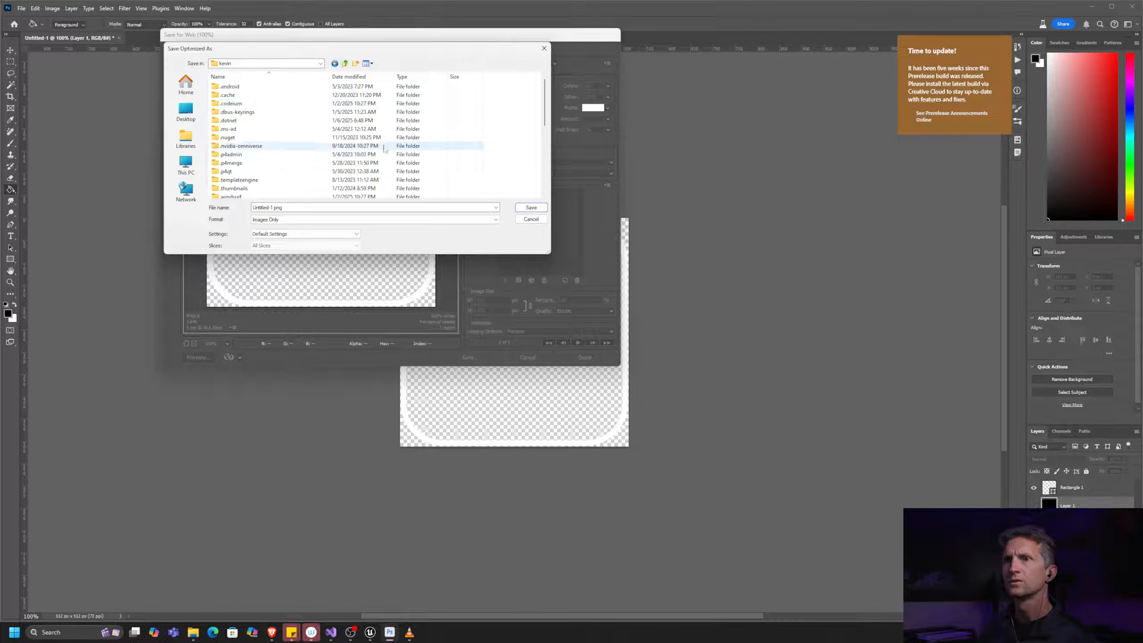
scroll(545, 158, down, 3)
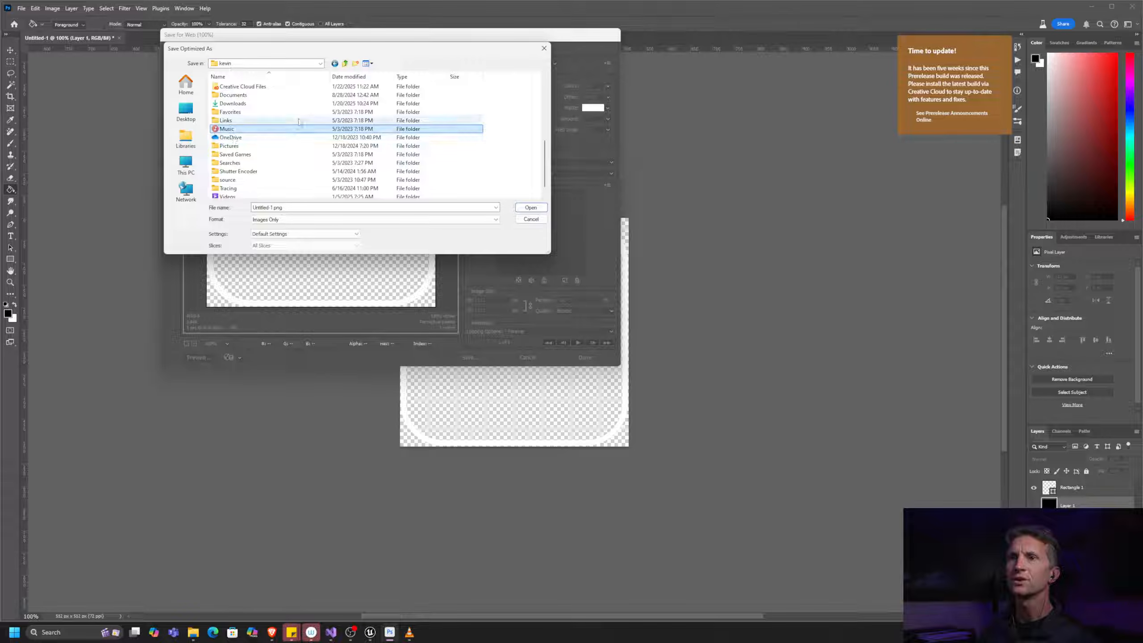
double_click(230, 137)
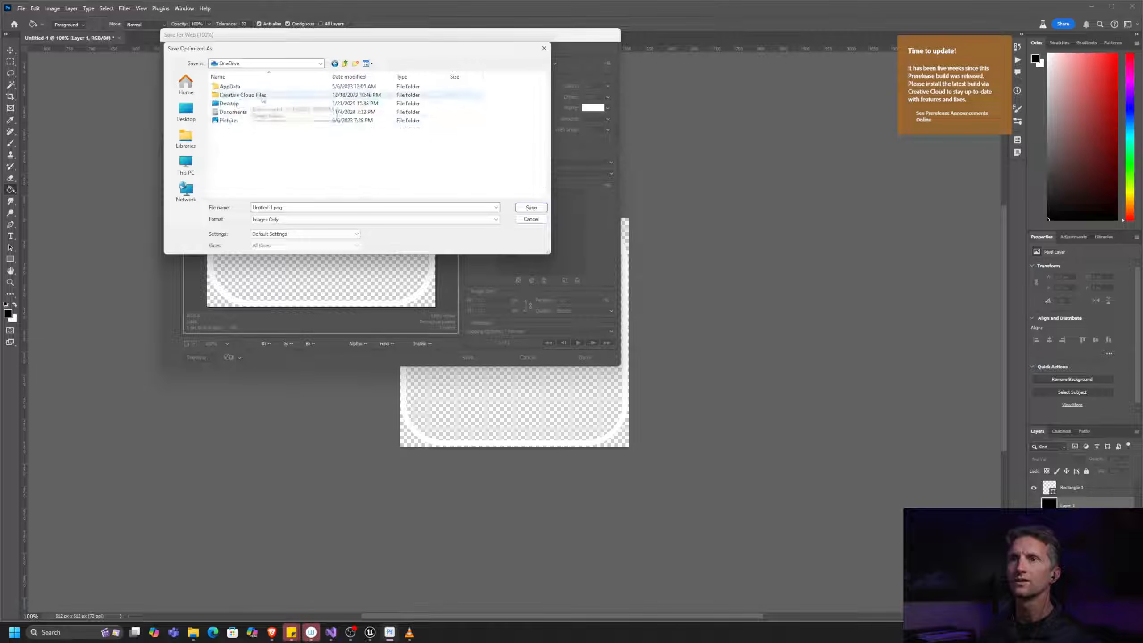
double_click(245, 112)
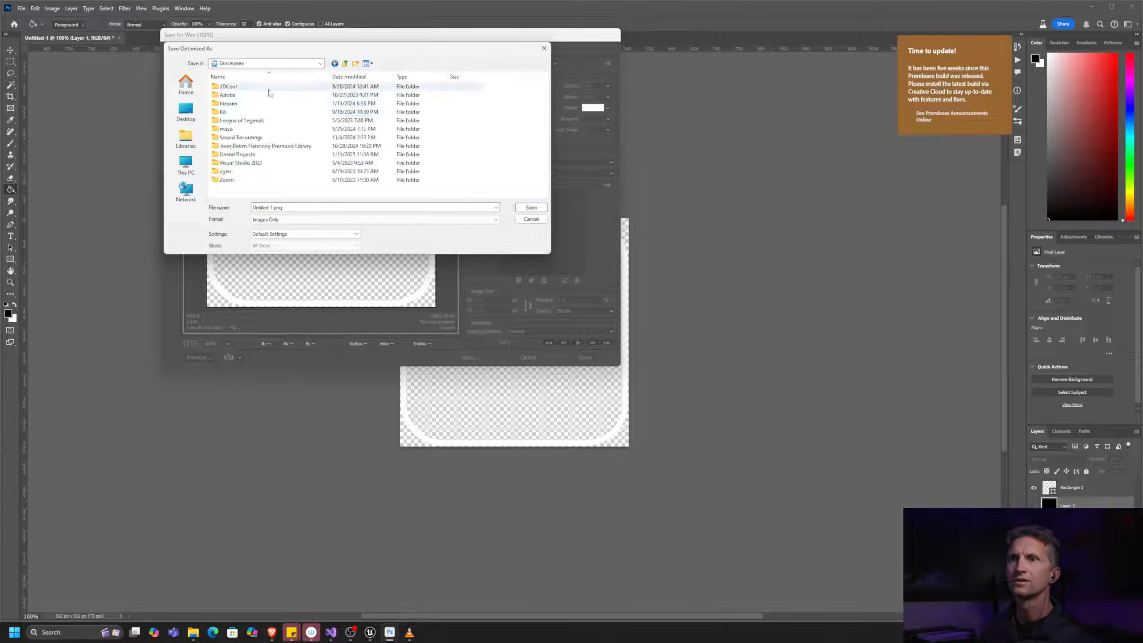
double_click(237, 154)
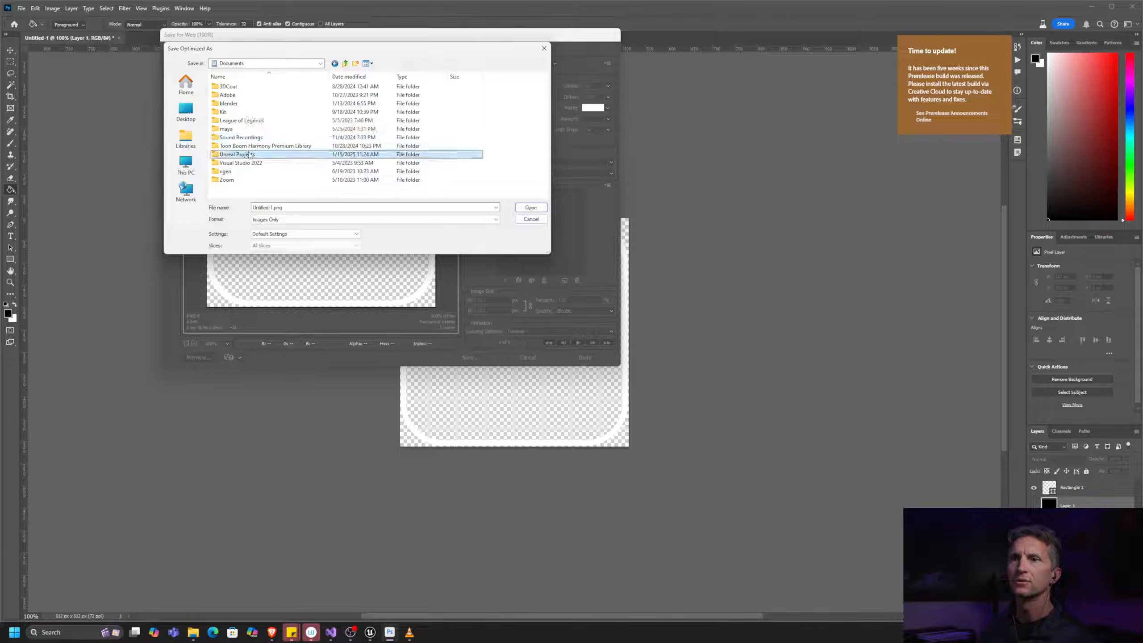
scroll(540, 100, down, 15)
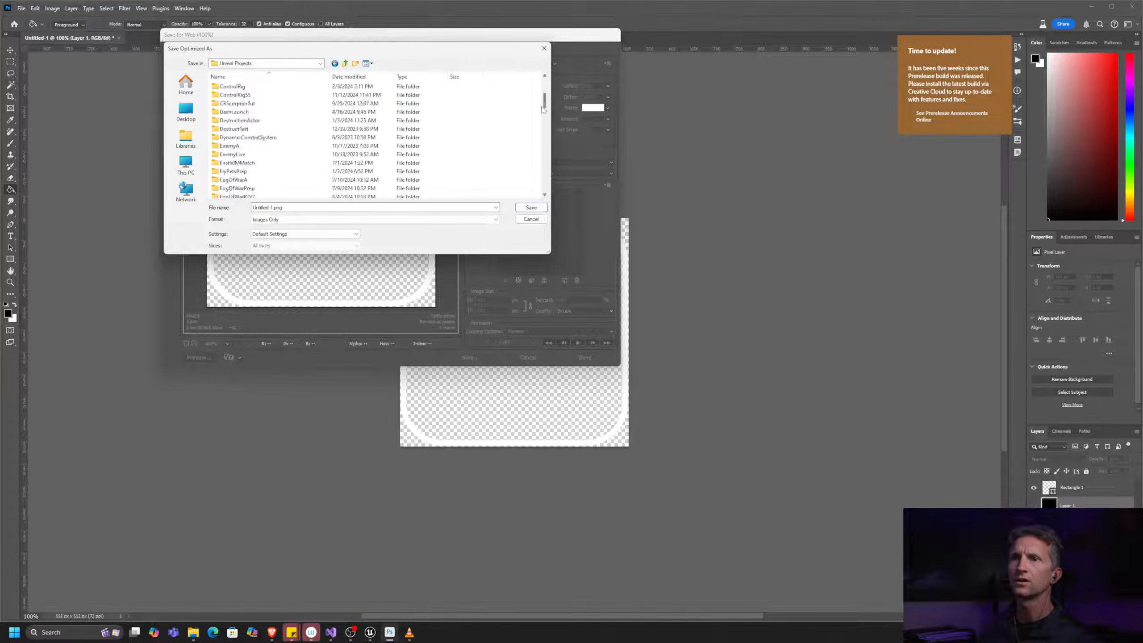
scroll(531, 143, down, 10)
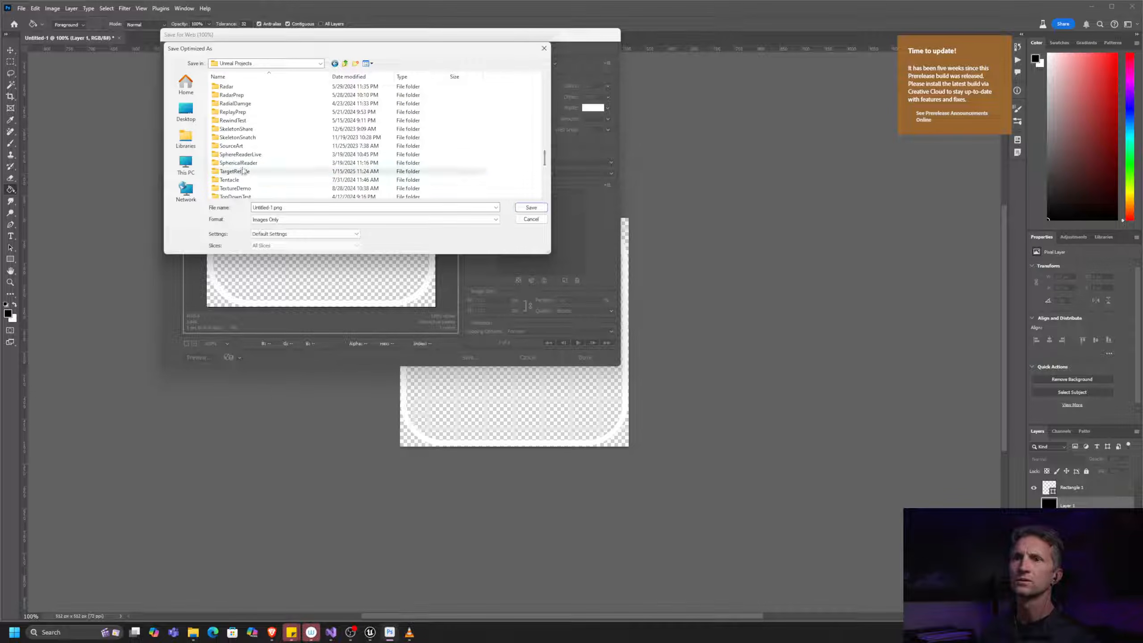
double_click(340, 171)
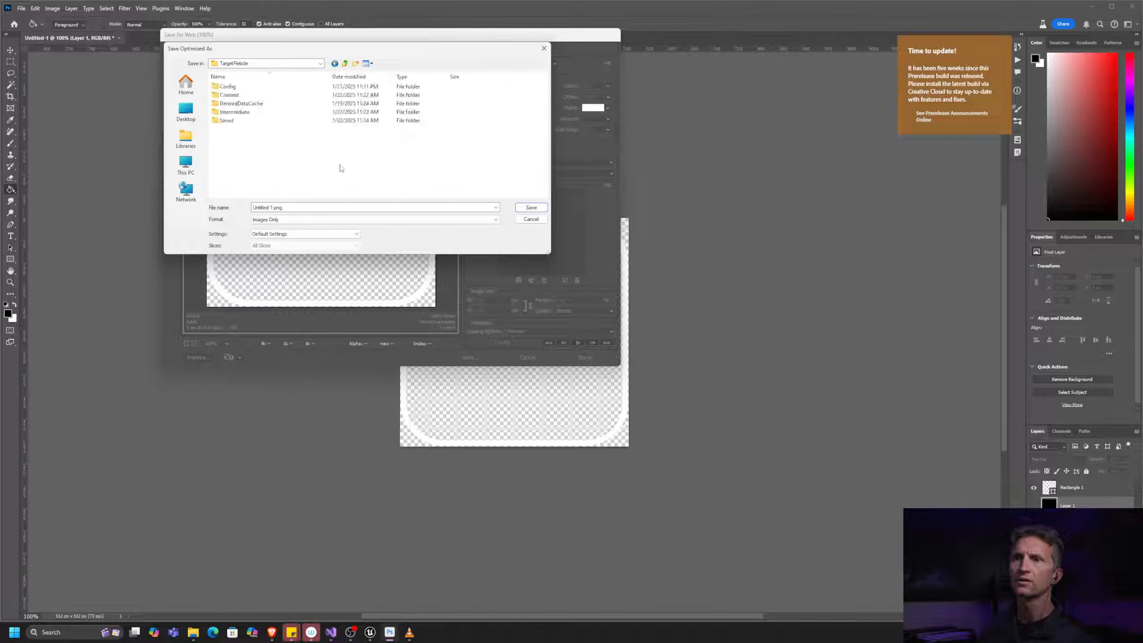
Step: Create a new folder named SourceArt inside the TargetReticle project folder
right_click(229, 167)
mouse_move(270, 247)
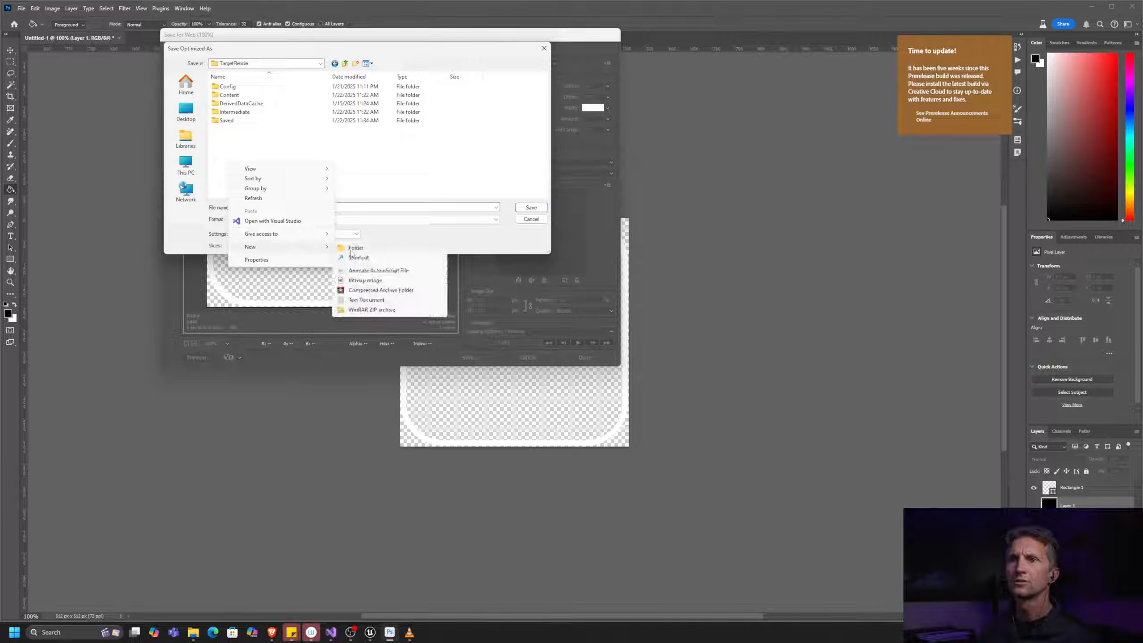
click(353, 249)
text(S)
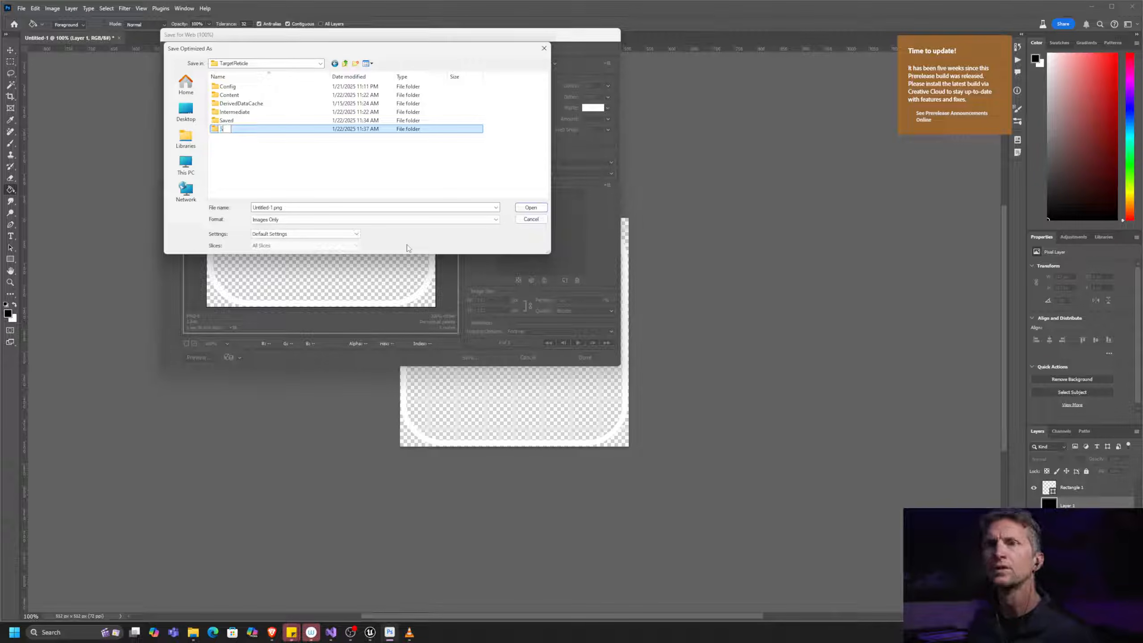
text(ourceArt)
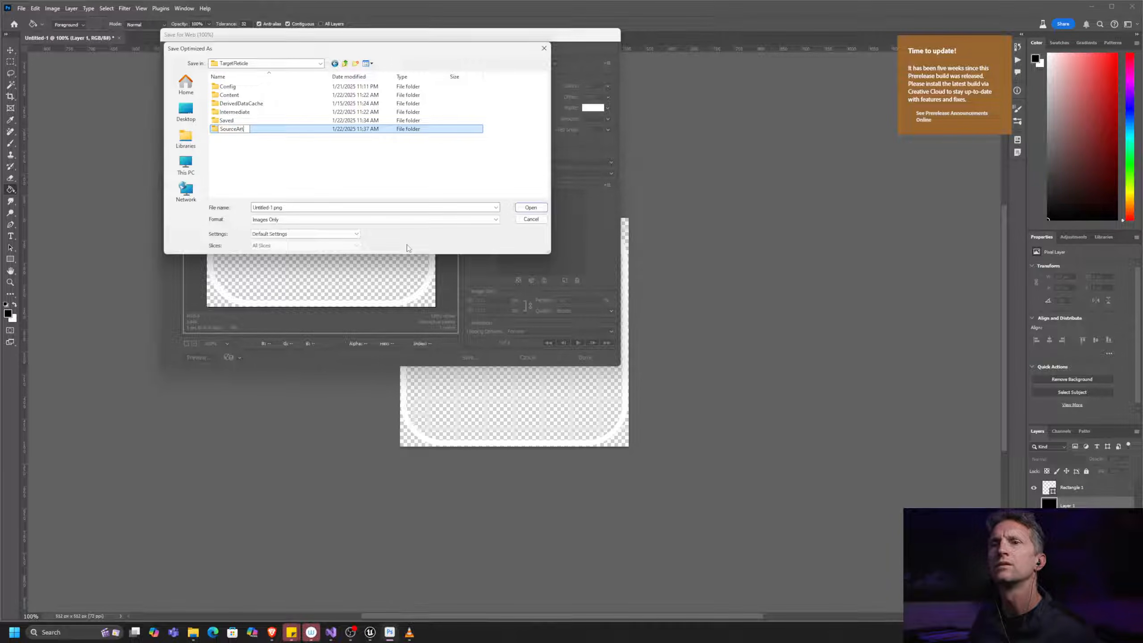
key(Return)
Step: Open the SourceArt folder and create a new subfolder named UI in it
double_click(227, 131)
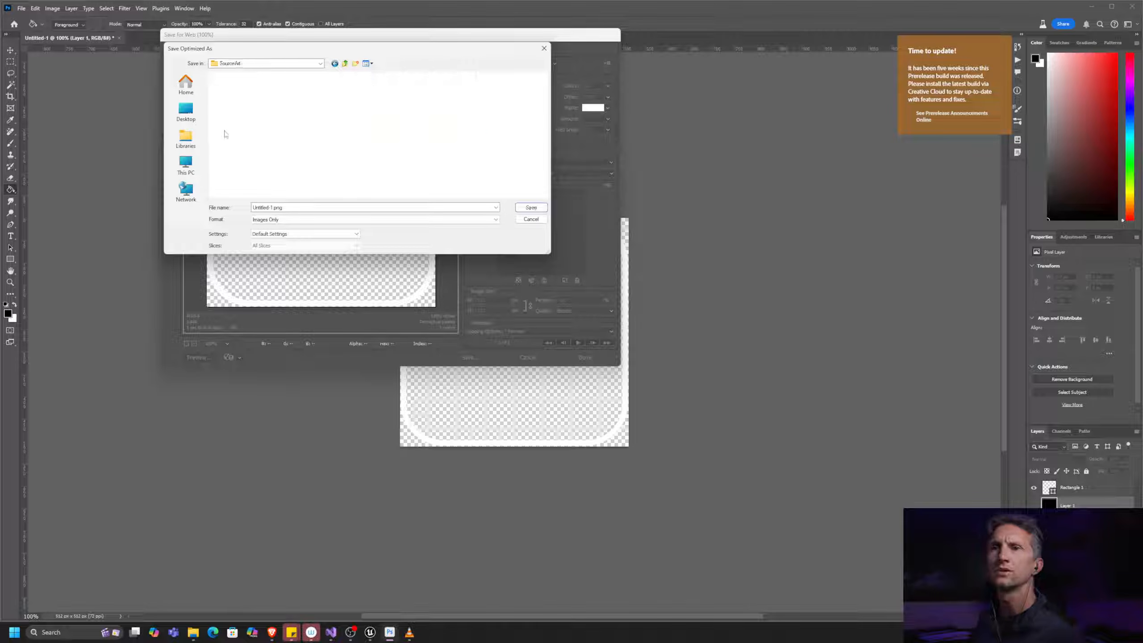
right_click(251, 145)
mouse_move(319, 271)
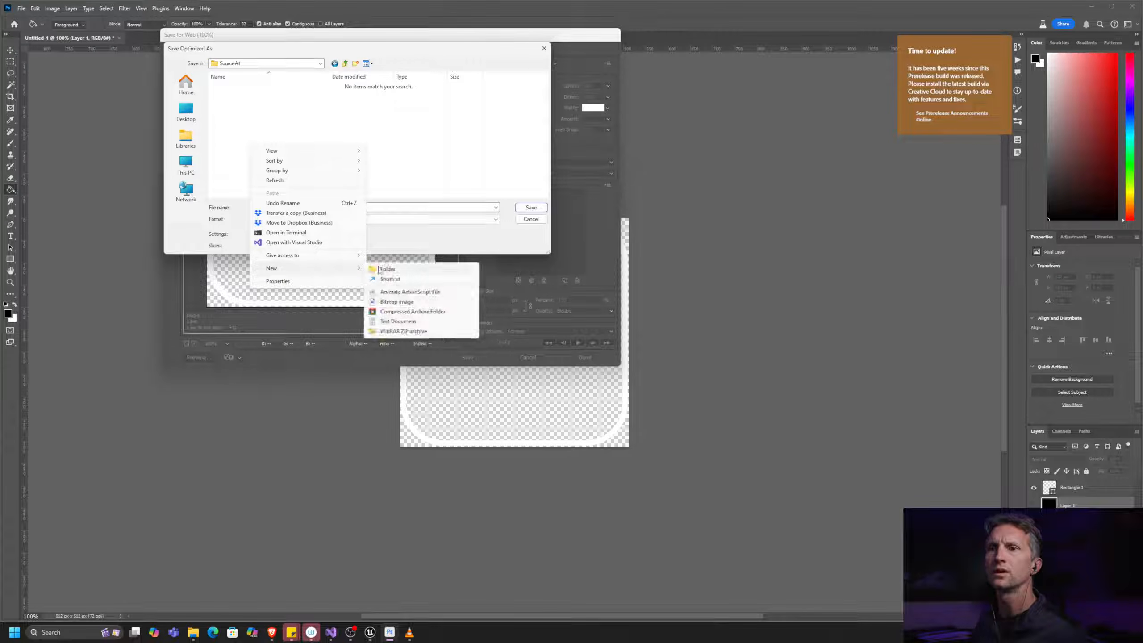
click(385, 269)
text(UI)
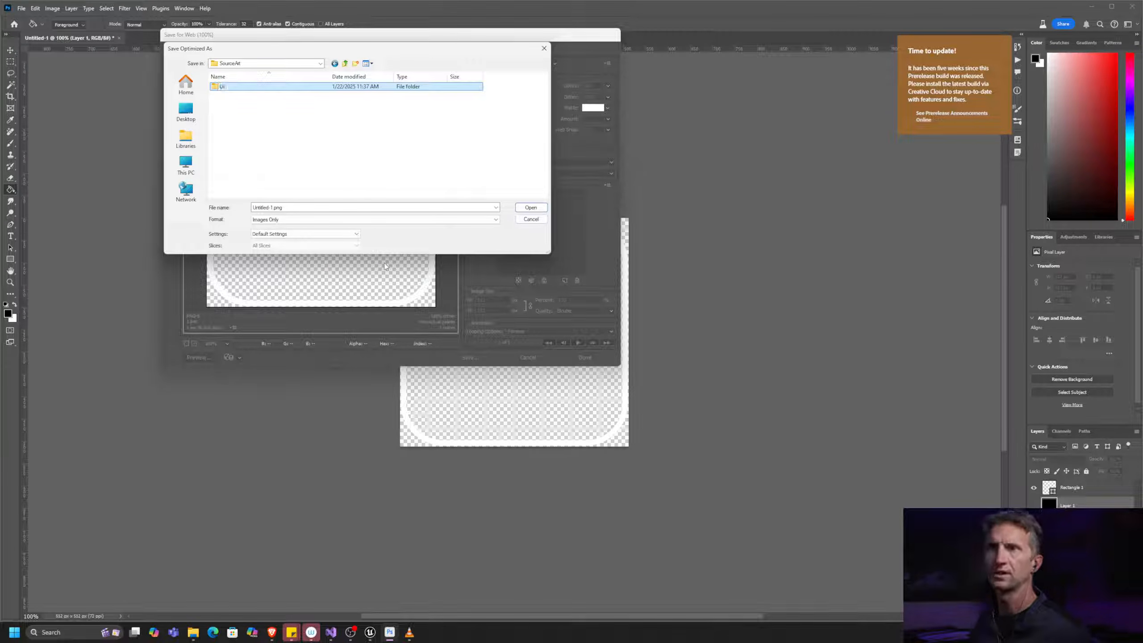
key(Return)
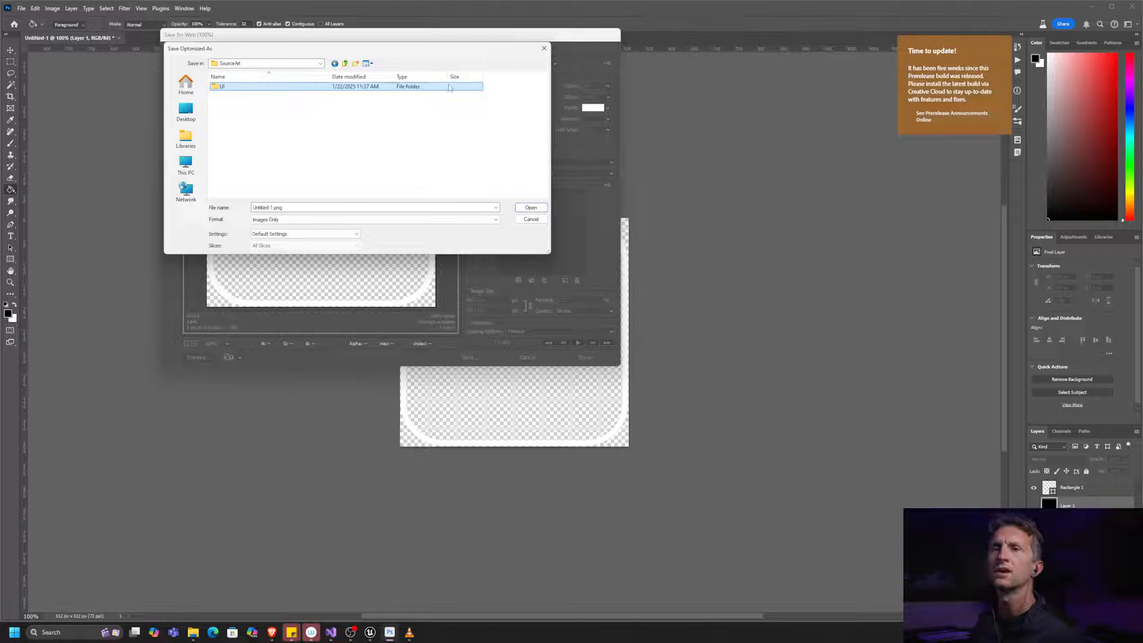
Step: Name the export file square_512.png and save it in the SourceArt folder
click(259, 205)
key(Home)
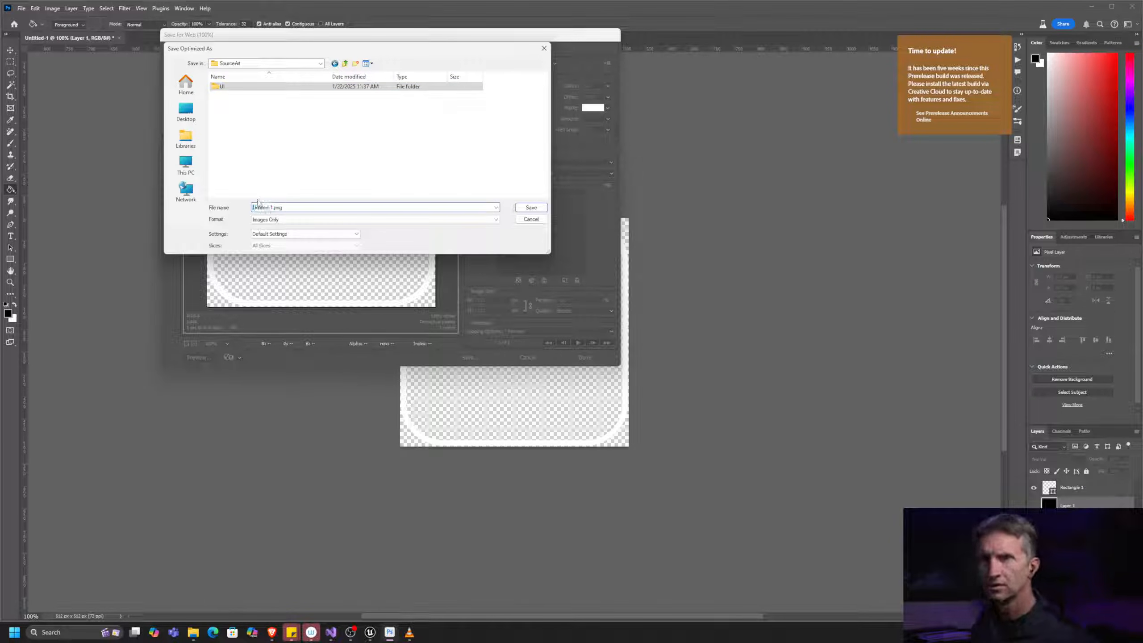
key(Delete)
key(Delete)
key(Delete)
key(Delete)
key(Delete)
key(Delete)
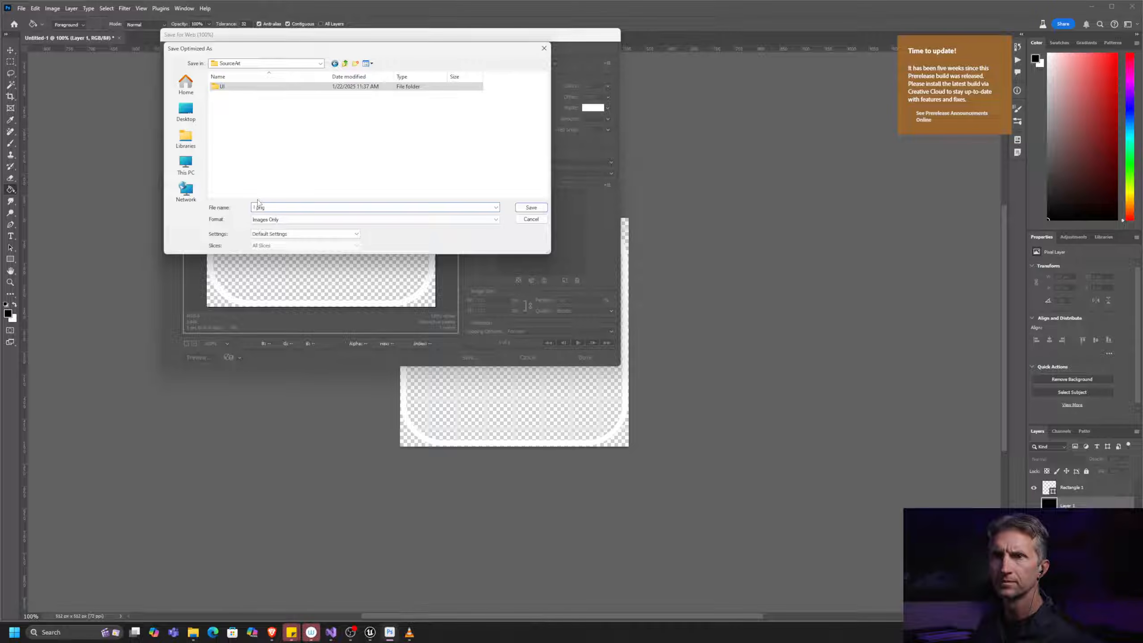
text(square)
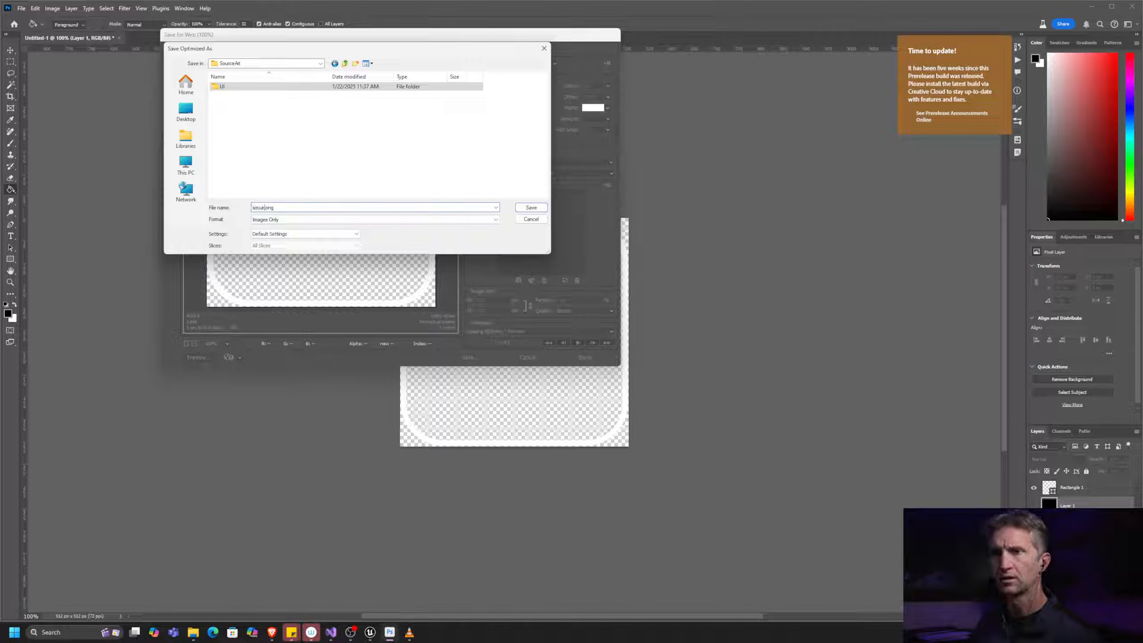
text(_512)
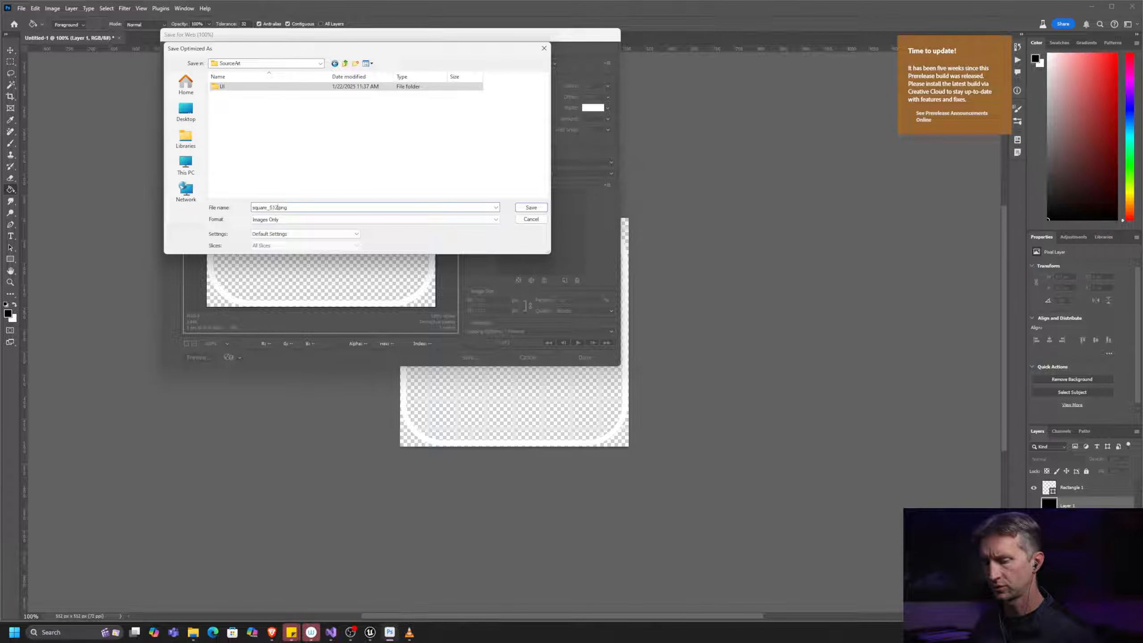
text(_412)
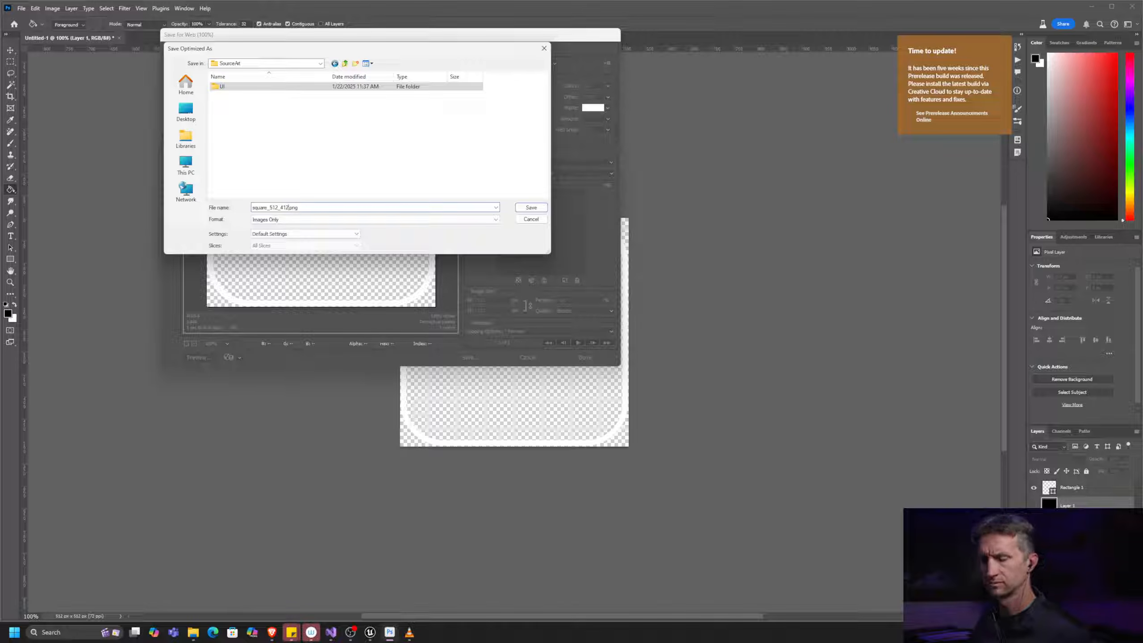
key(BackSpace)
key(BackSpace)
key(BackSpace)
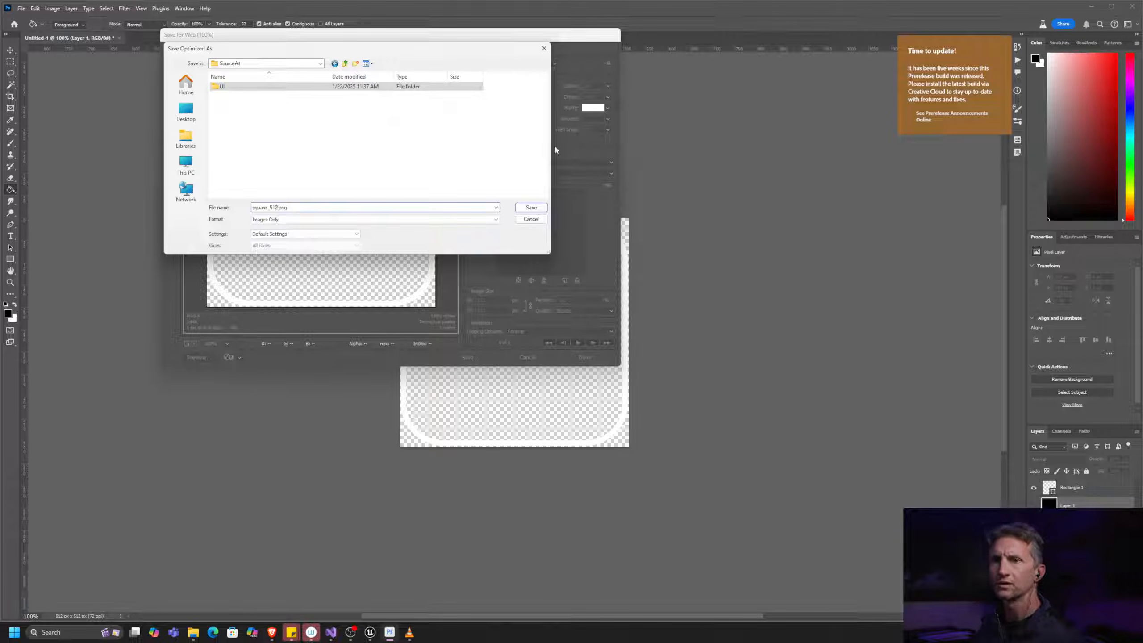
click(542, 209)
Step: Switch to the Unreal Editor and create a folder named Textures inside Tutorial > UI
key(alt+Tab)
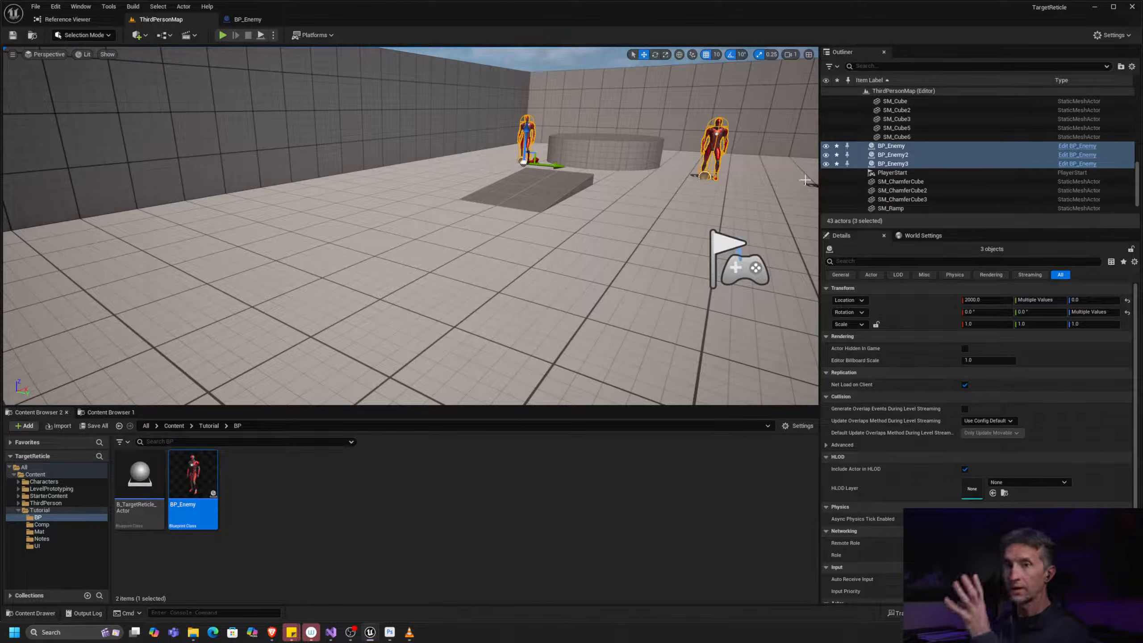
click(58, 546)
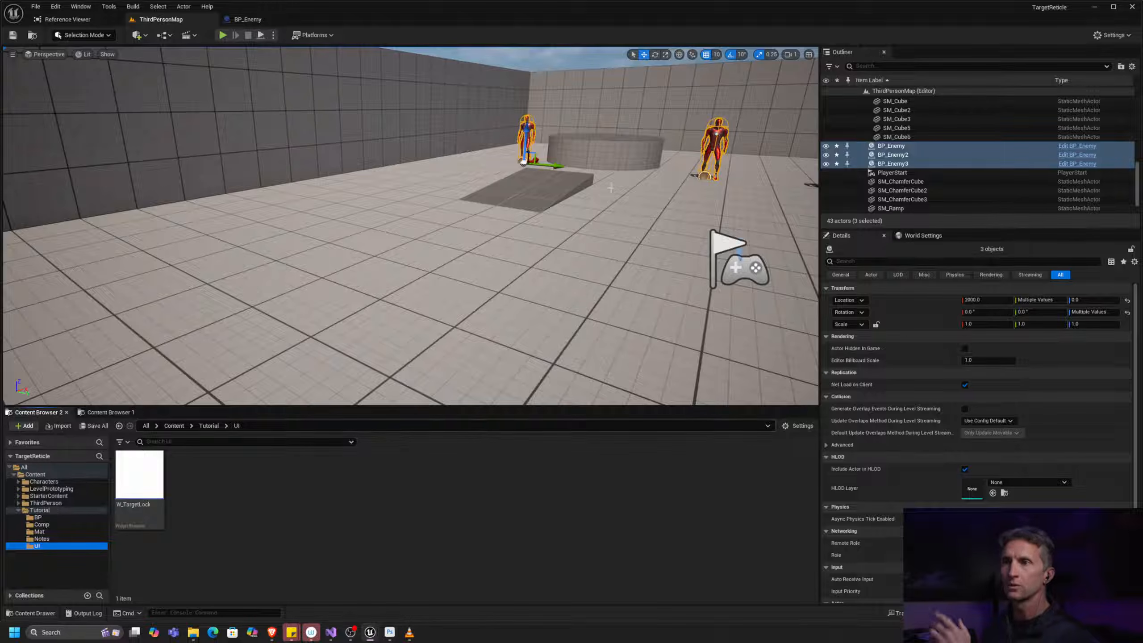
right_click(354, 494)
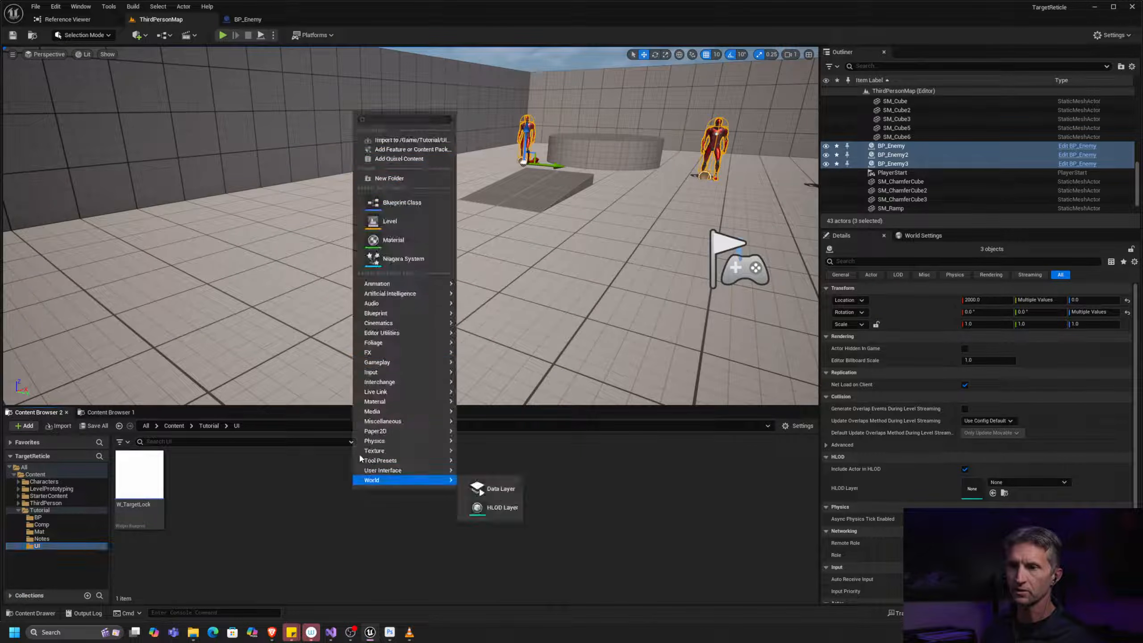
click(227, 520)
right_click(239, 500)
click(310, 191)
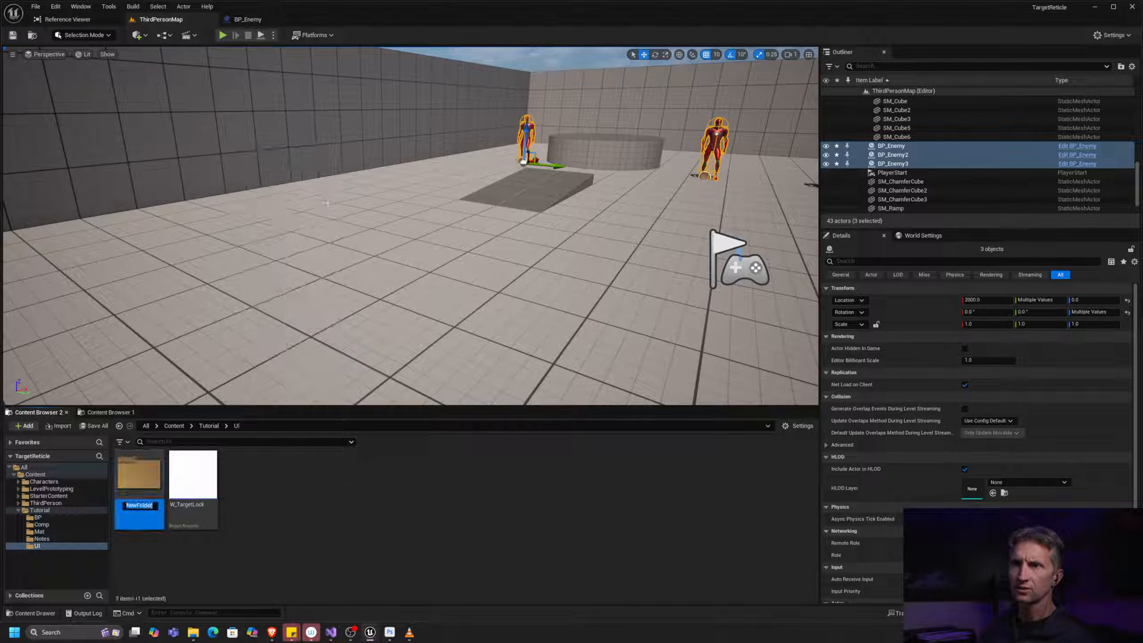
text(Textures)
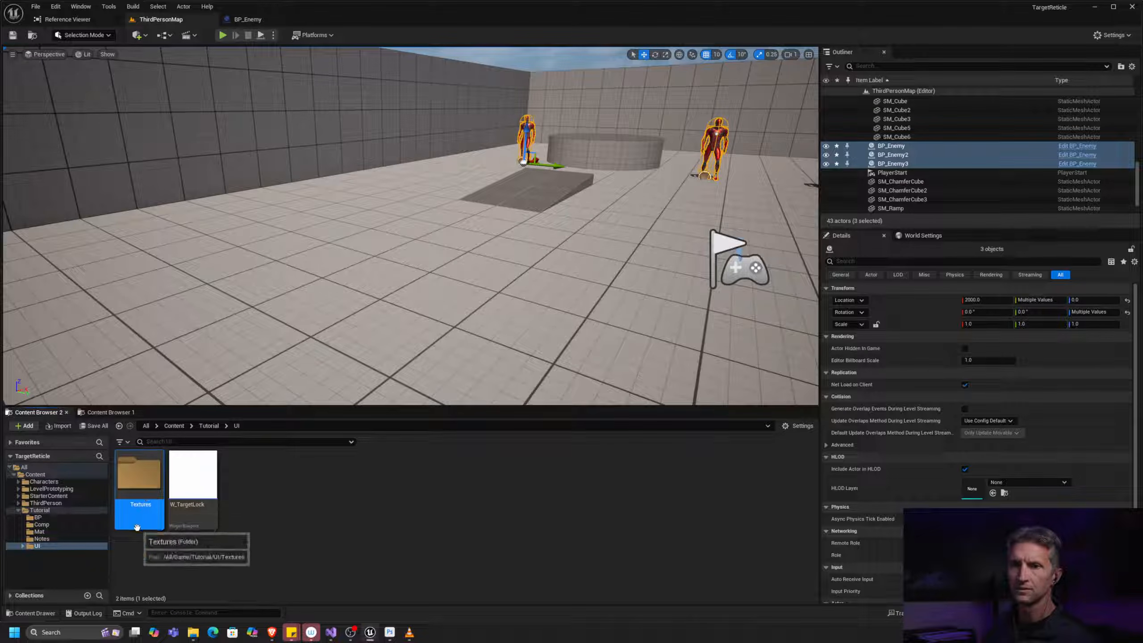
Step: Import square_512.png from the TargetReticle project's SourceArt folder into the new Textures folder
double_click(143, 478)
right_click(182, 480)
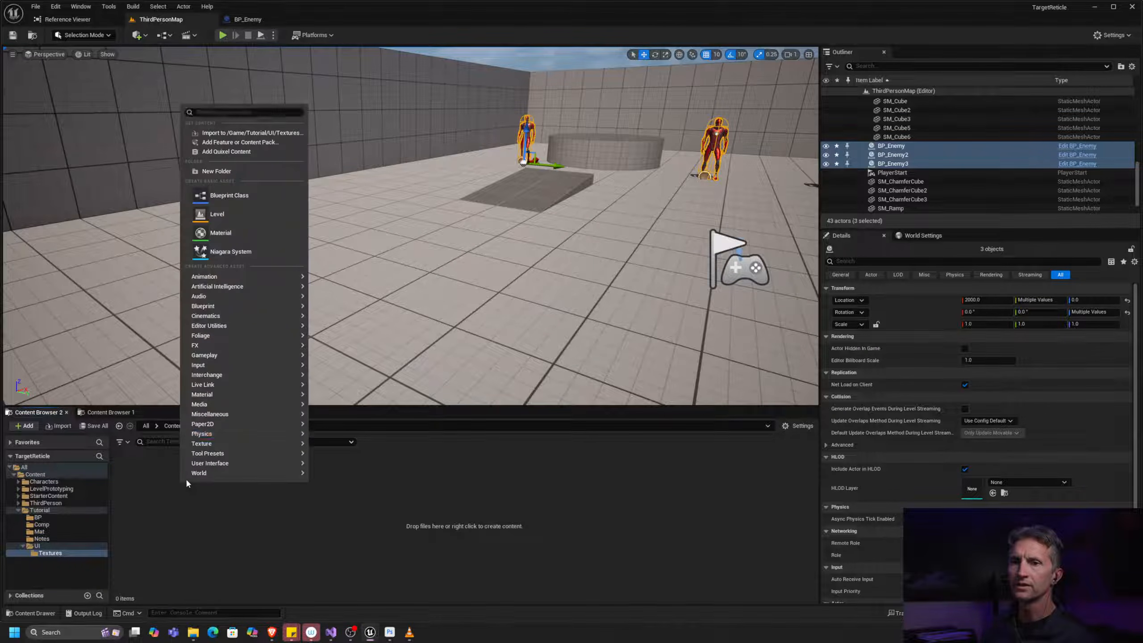
click(254, 133)
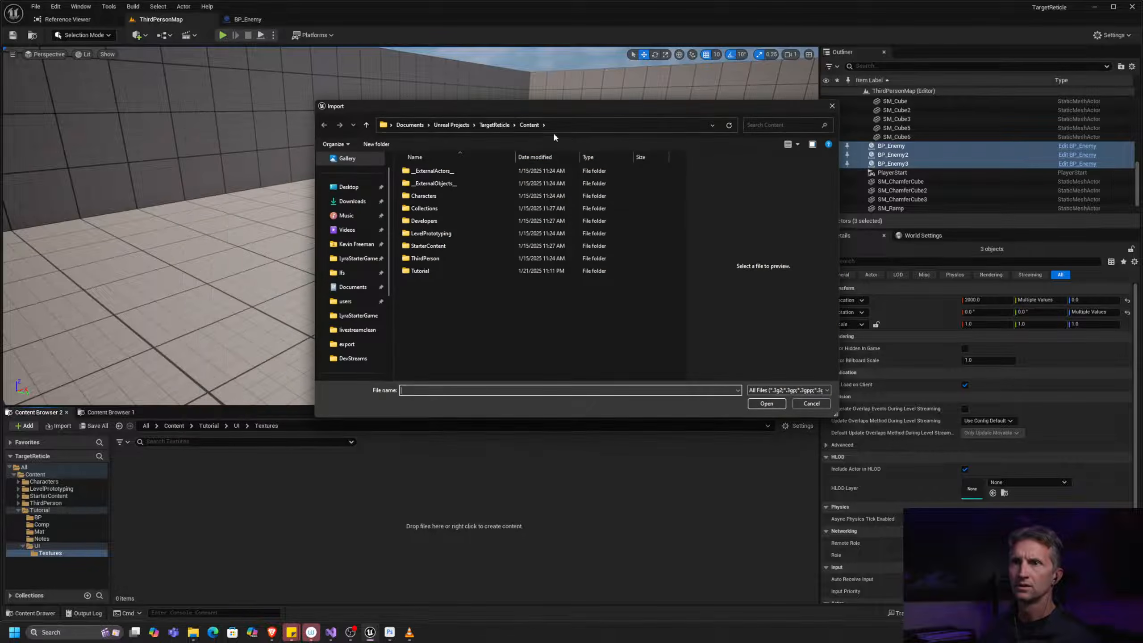
drag(546, 110, 492, 107)
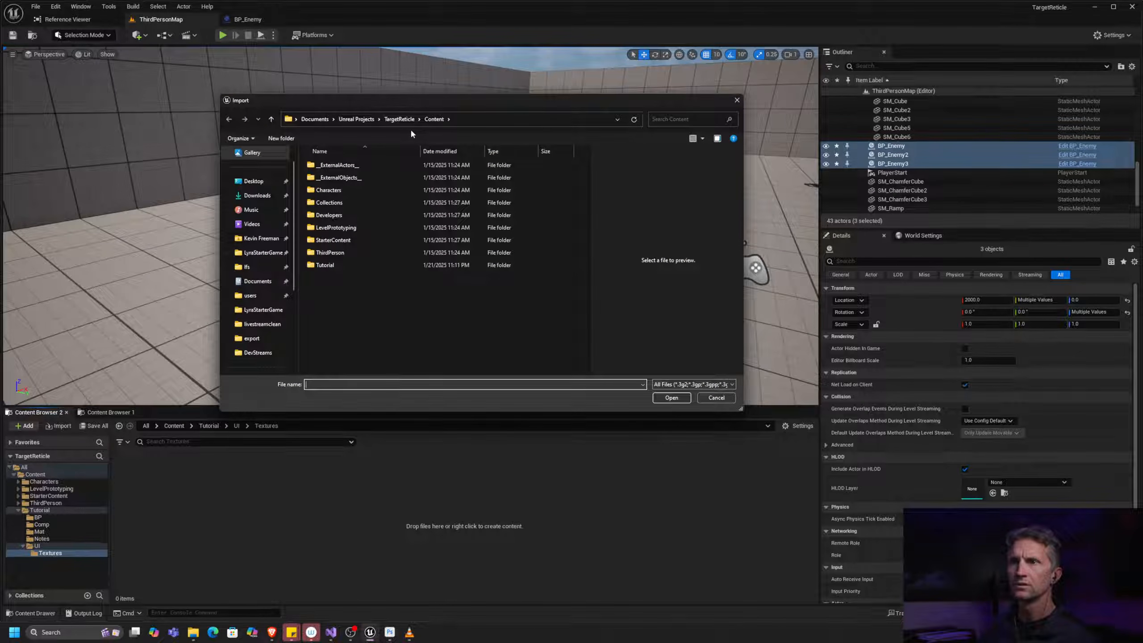
click(399, 119)
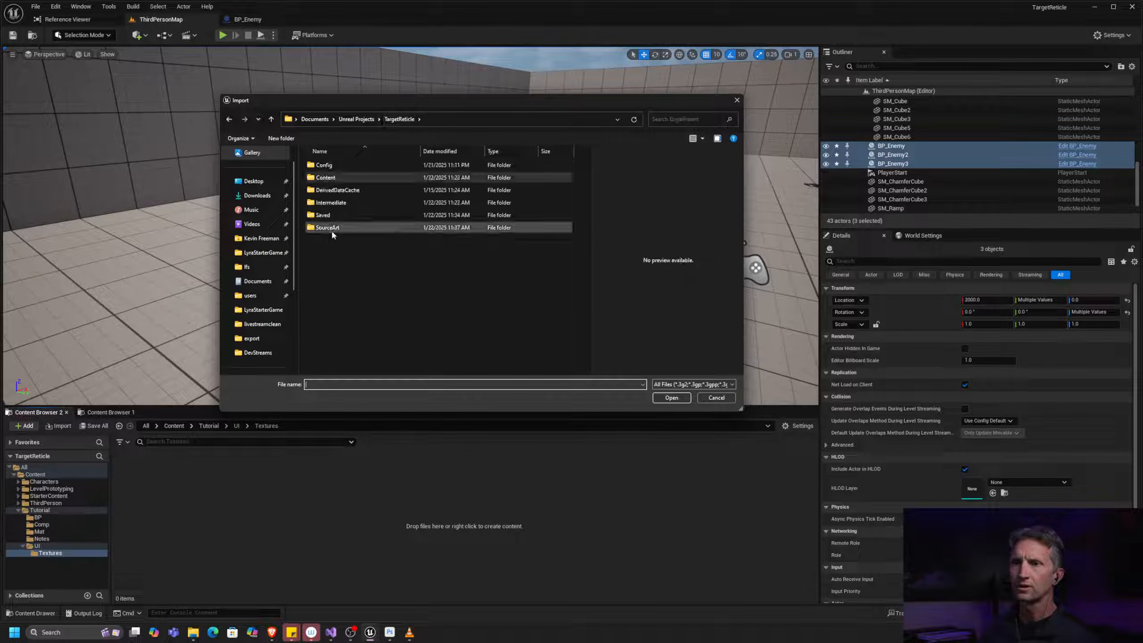
click(375, 173)
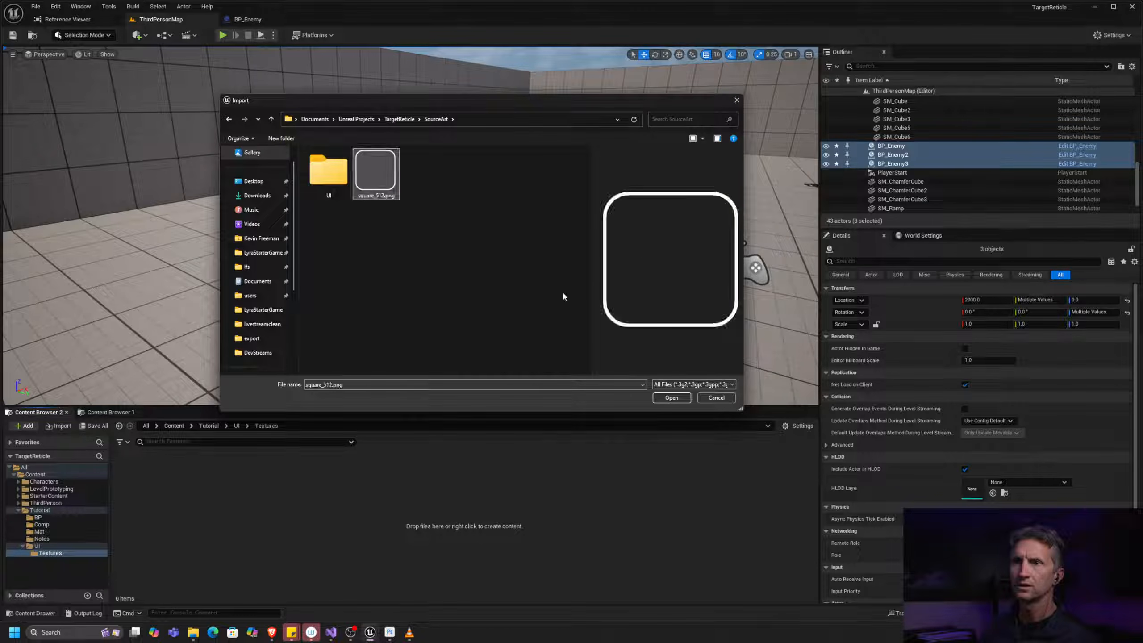
click(671, 397)
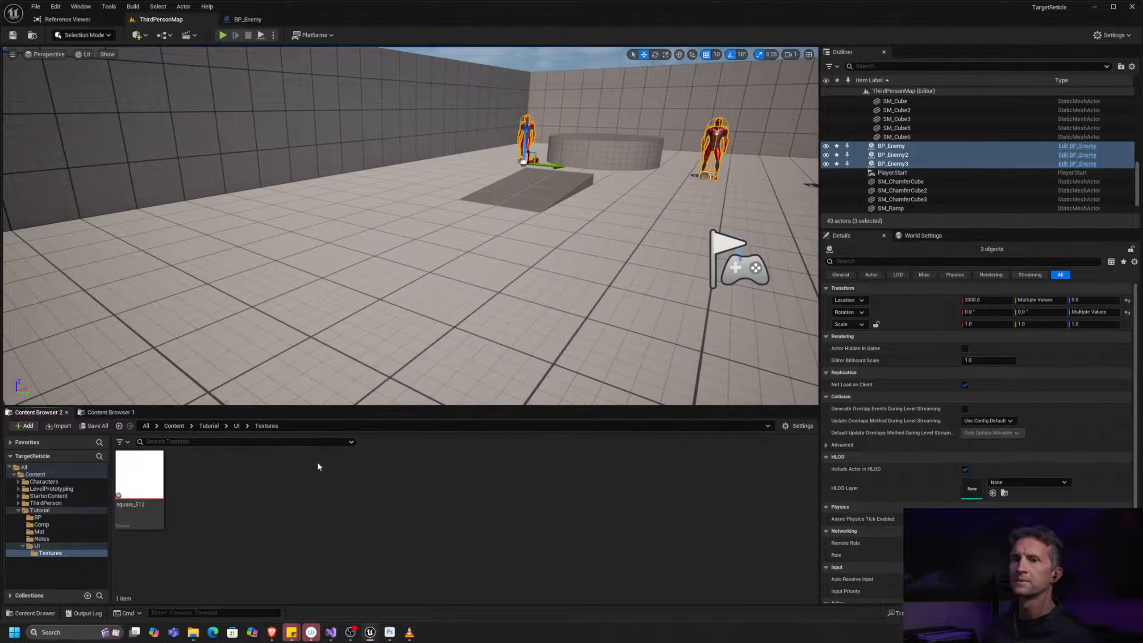
Step: Open the square_512 texture, dock its editor in the main window and save the texture
click(147, 477)
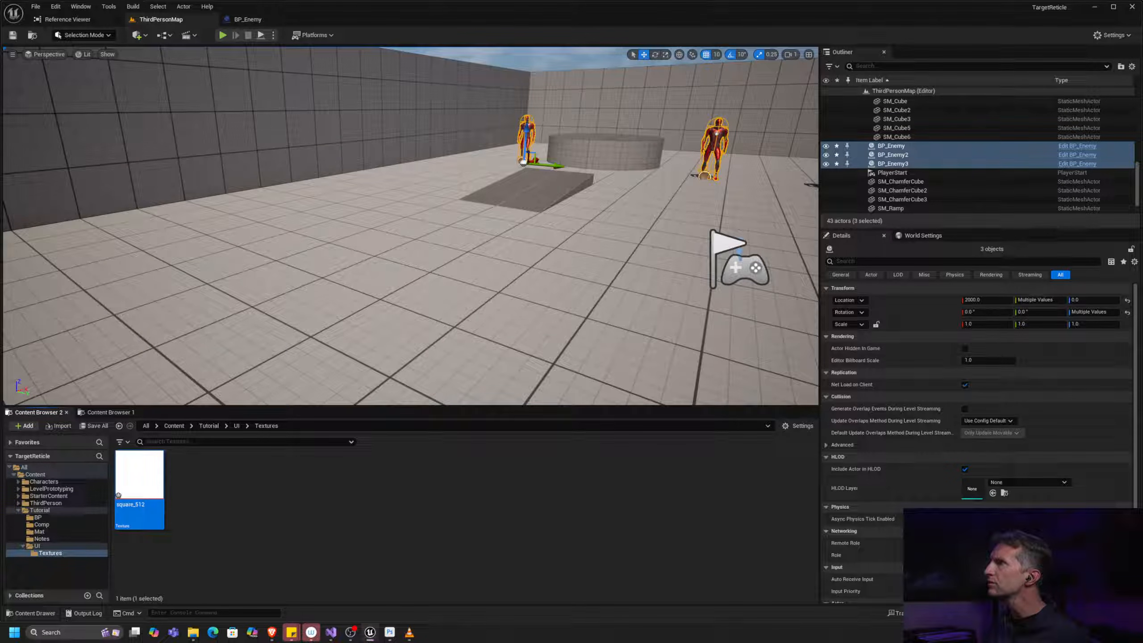
drag(823, 1, 417, 92)
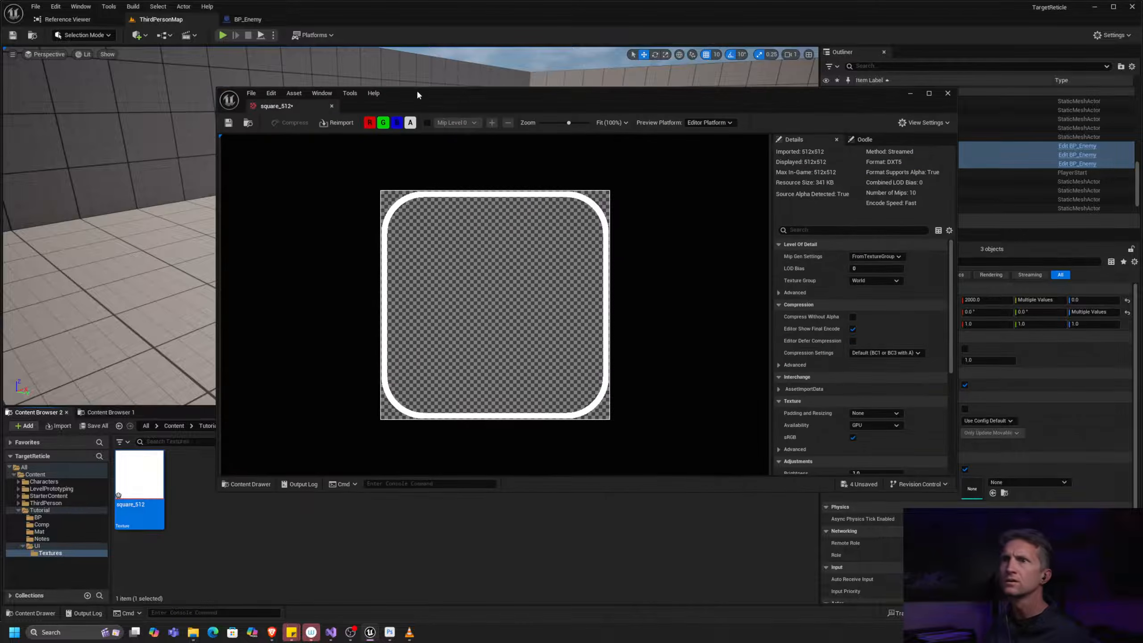
click(304, 106)
drag(333, 22, 332, 22)
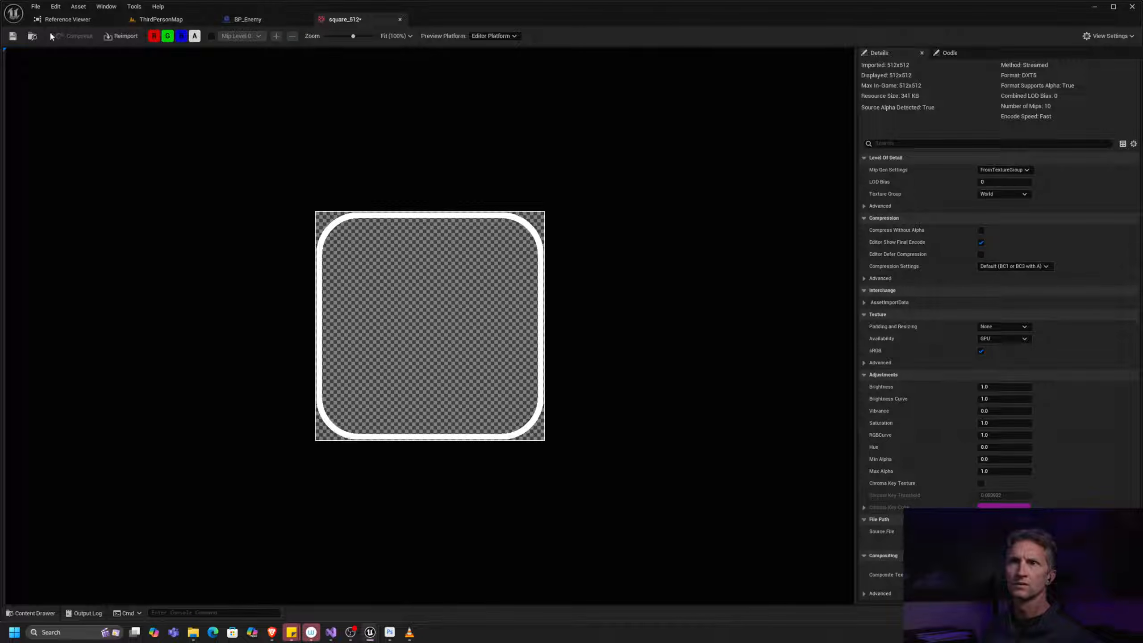
click(13, 36)
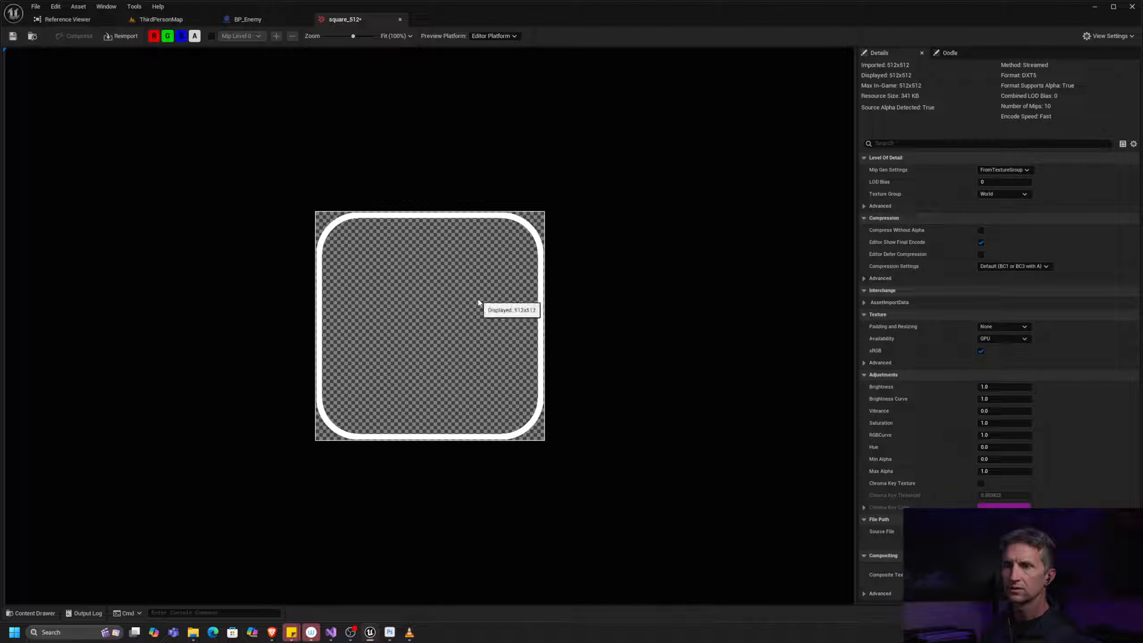
key(alt+Tab)
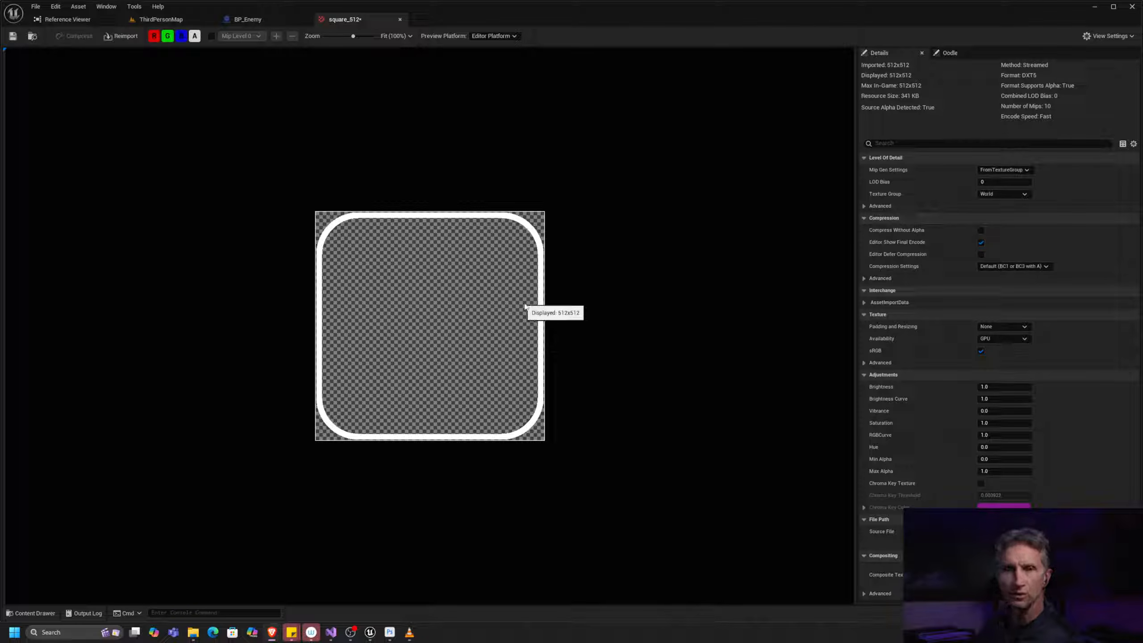
Step: Create a material named M_Reticle in the Tutorial > Mat folder and open it for editing
click(174, 20)
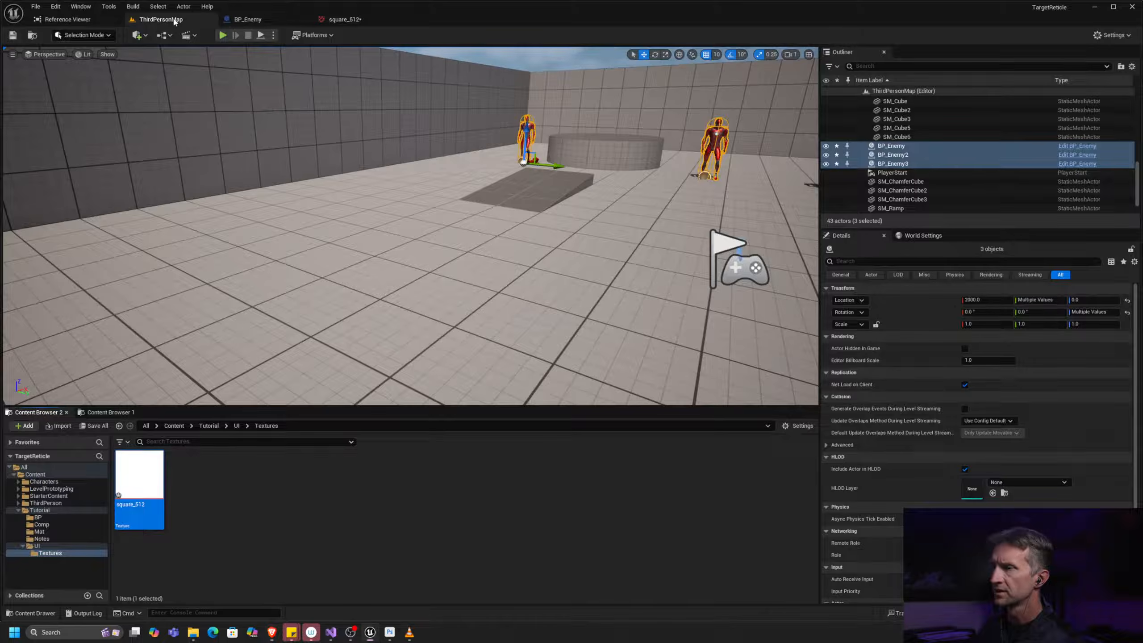
drag(174, 21, 62, 530)
mouse_move(62, 530)
mouse_down()
mouse_move(97, 535)
mouse_move(74, 531)
mouse_up()
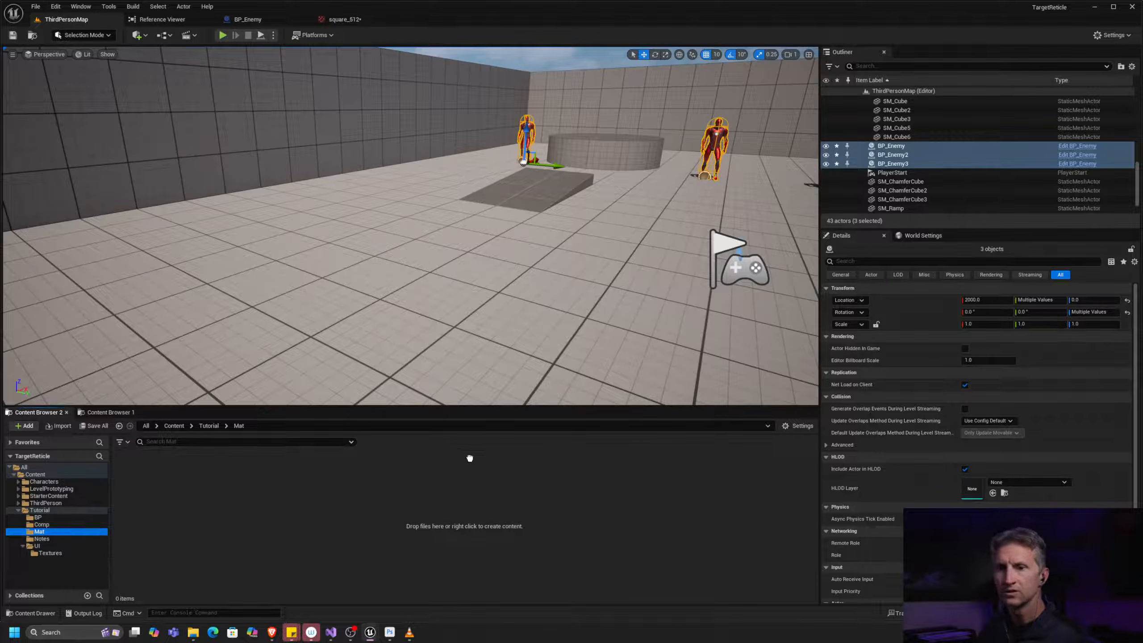
right_click(459, 489)
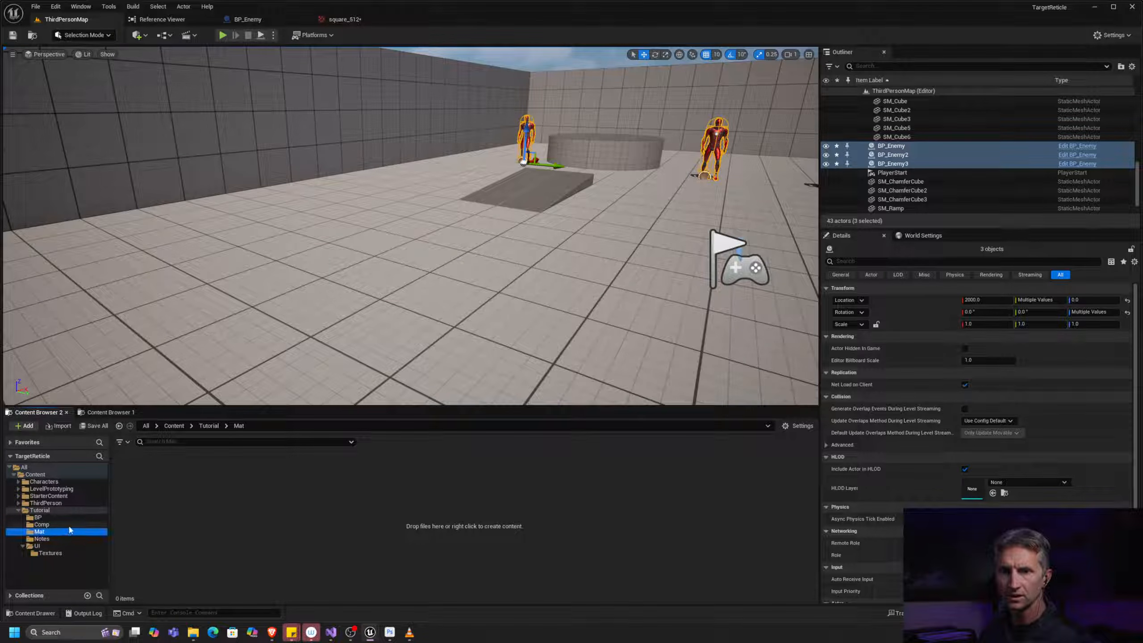
right_click(222, 513)
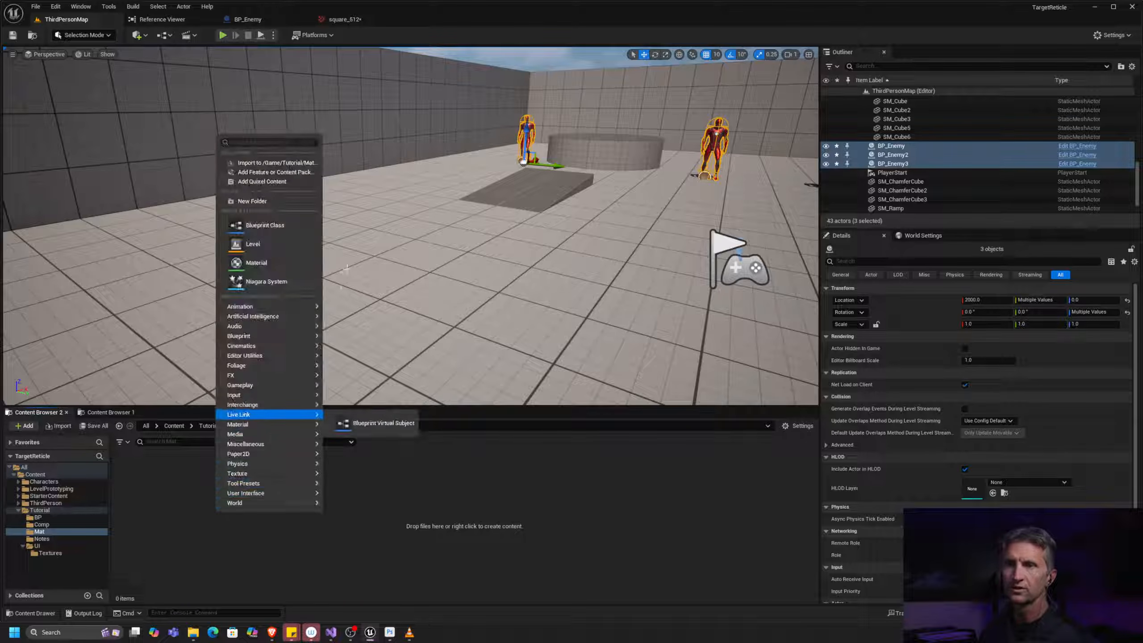
click(270, 260)
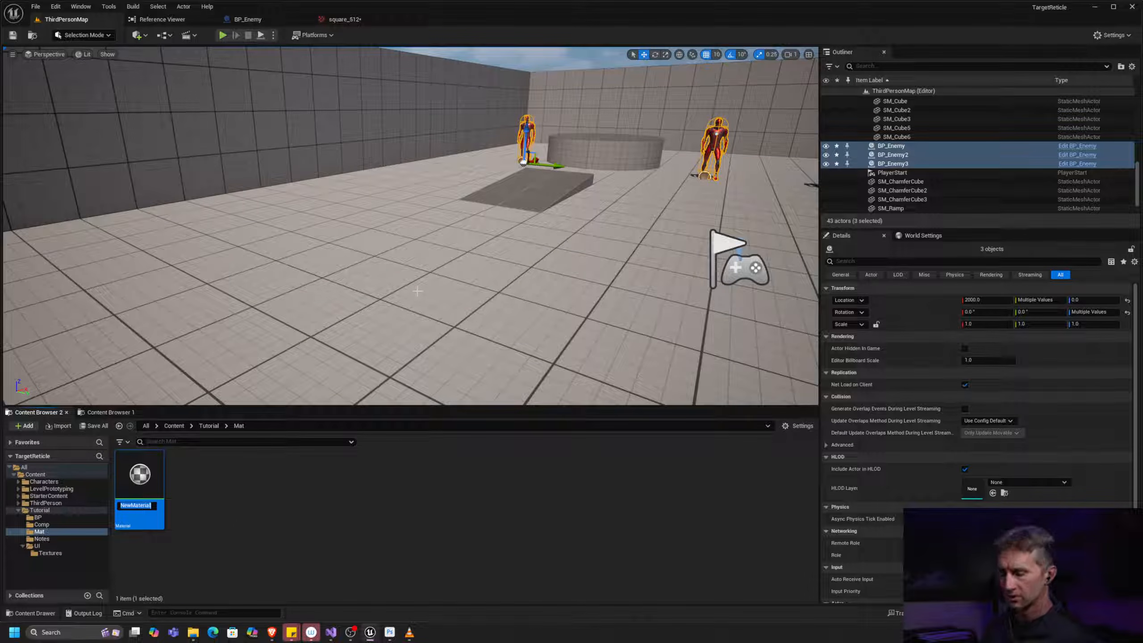
text(M_Reticle)
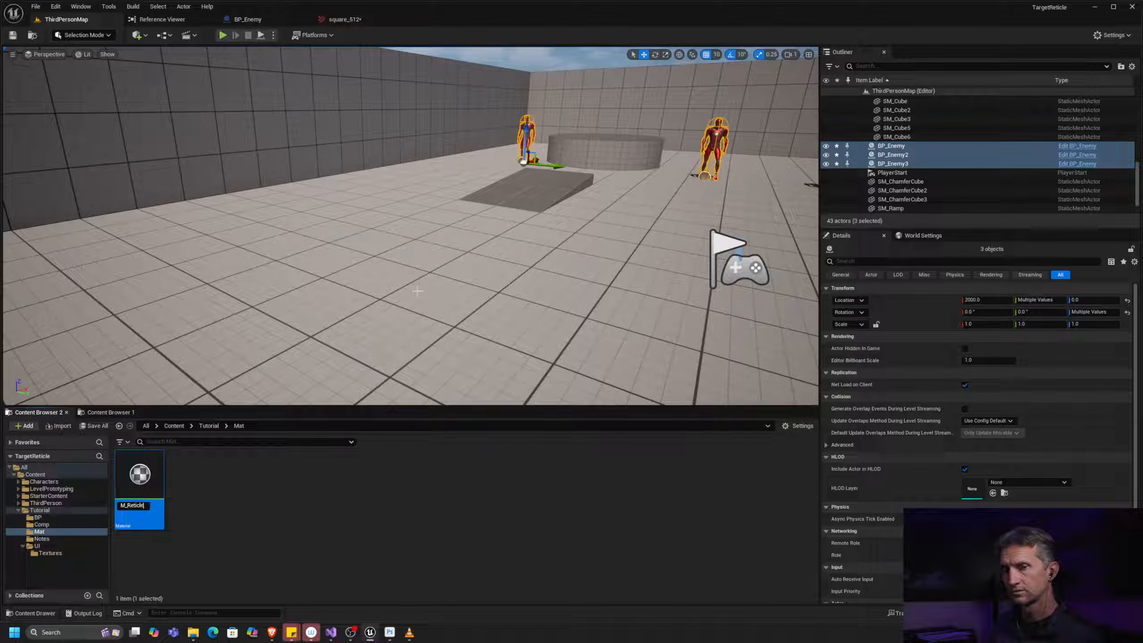
key(Return)
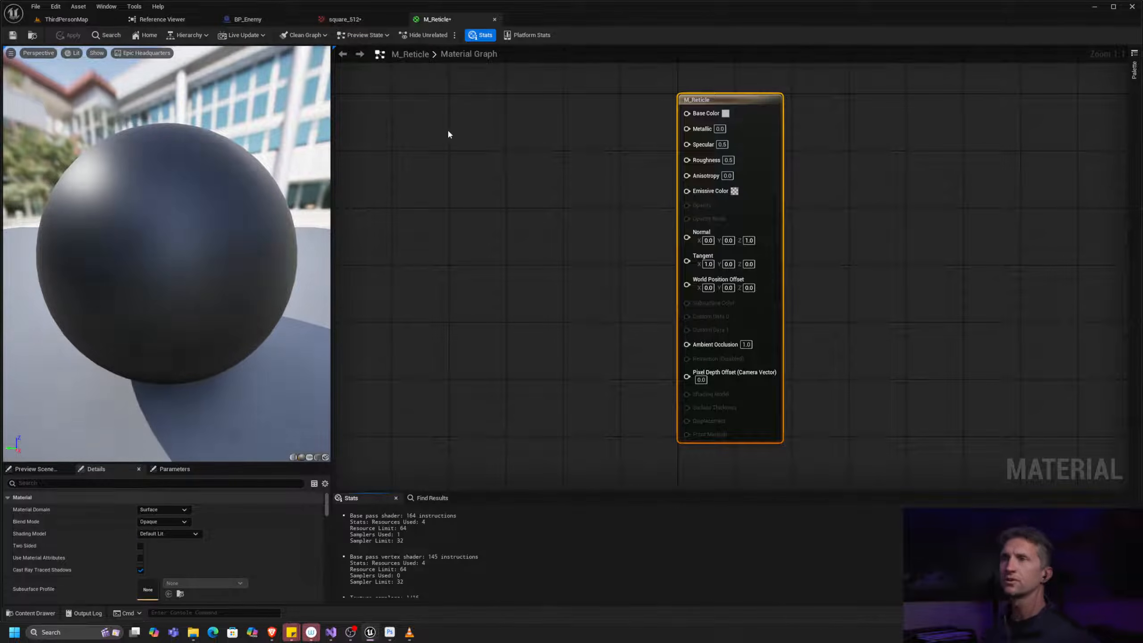
Step: Set the editor's application scale to 1.15 in the Widget Reflector and close that window
right_drag(541, 179, 612, 183)
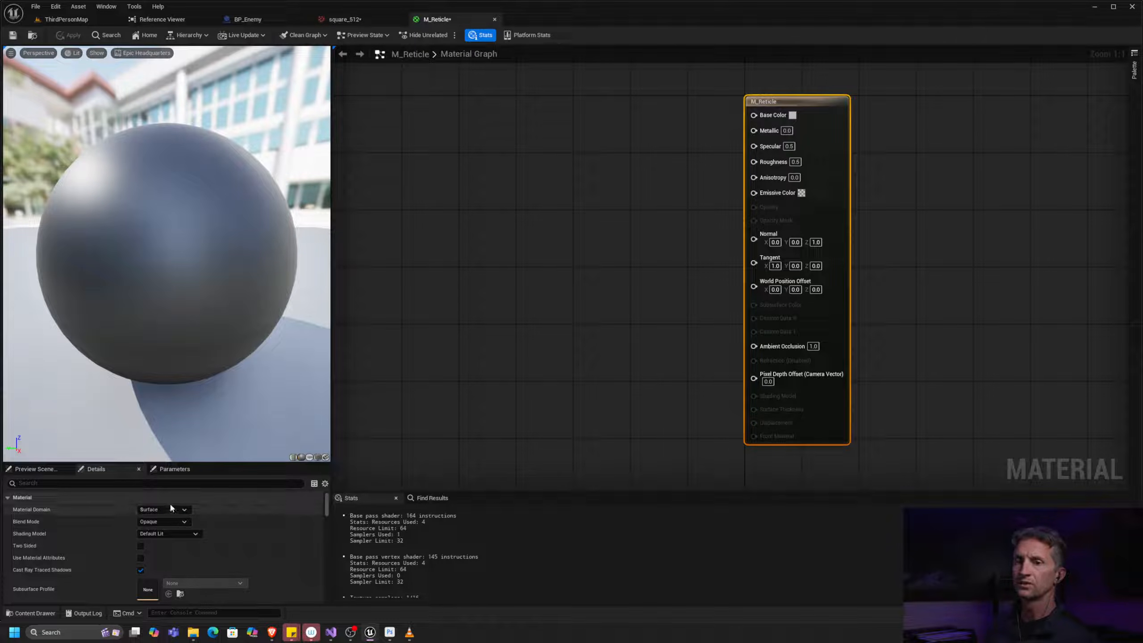
key(ctrl+shift+w)
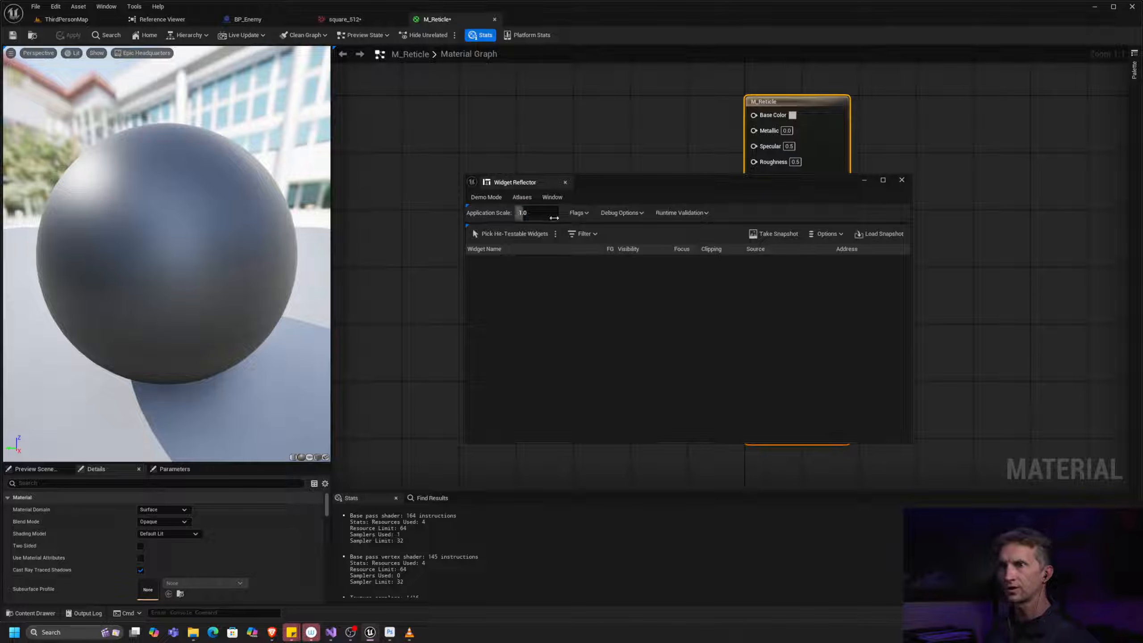
click(539, 219)
text(1)
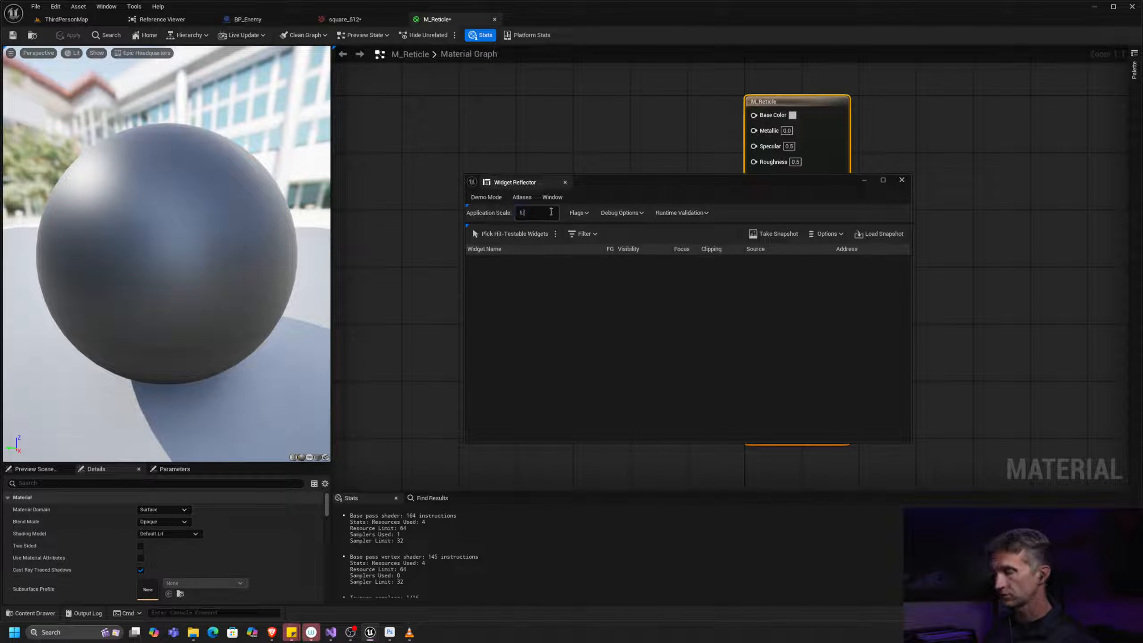
text(.15)
key(Return)
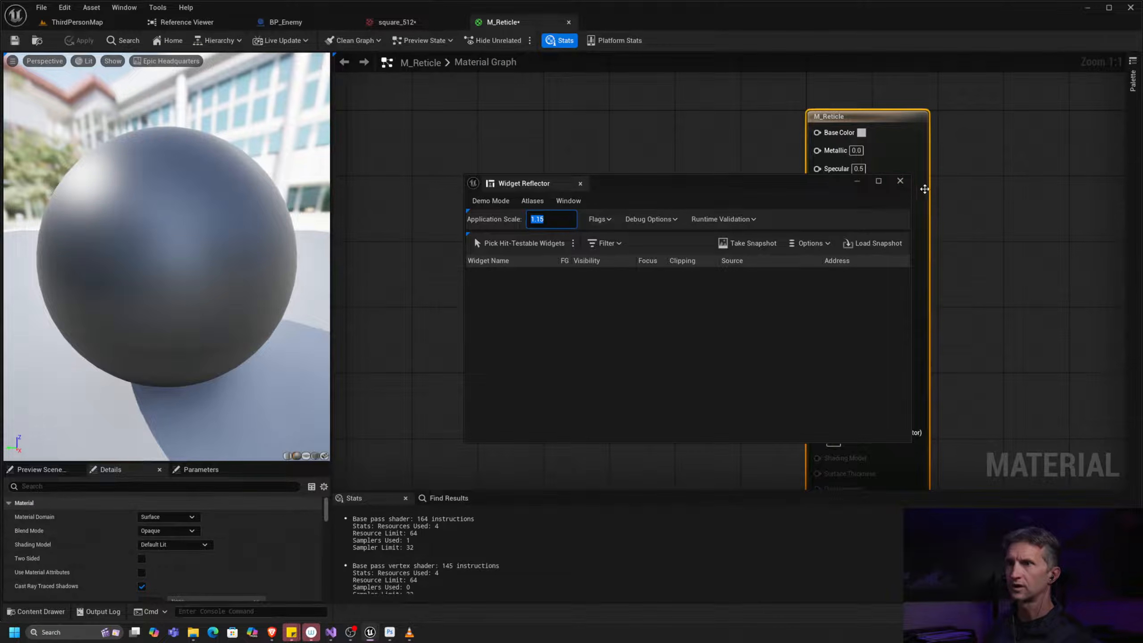
click(904, 185)
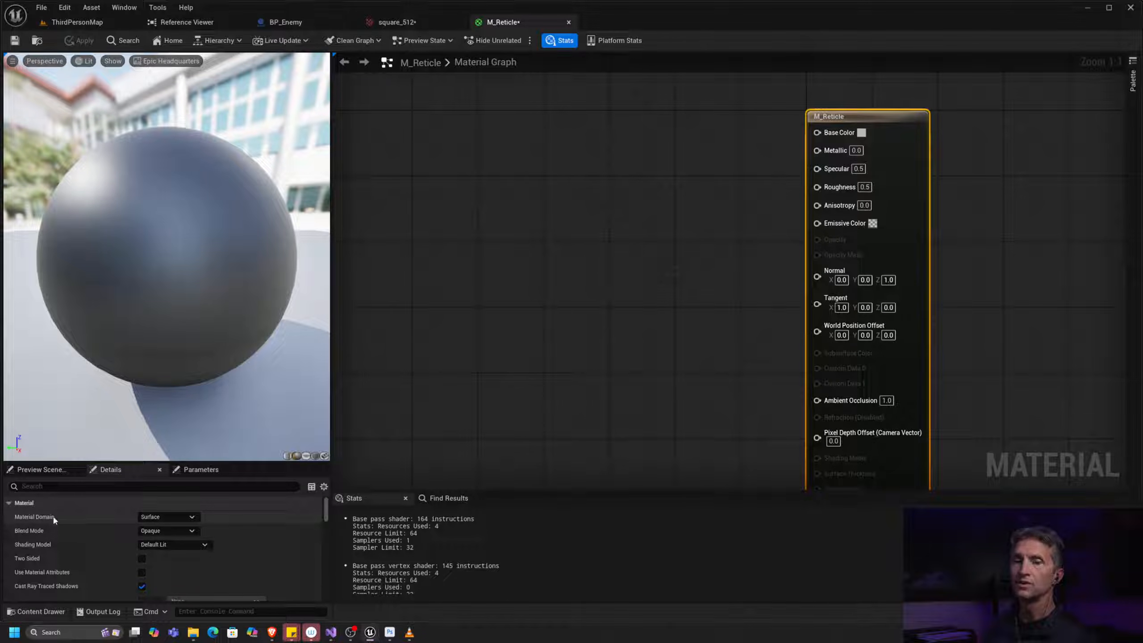
Step: Set M_Reticle's material domain to User Interface and its blend mode to Masked, and reposition the result node in the graph
click(186, 519)
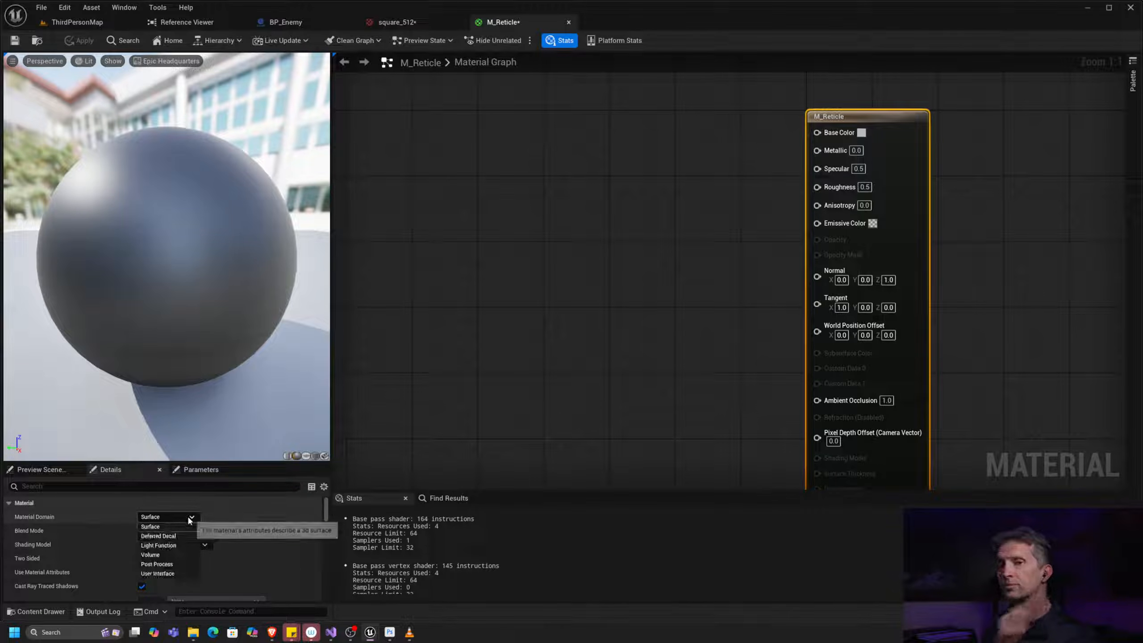
click(174, 573)
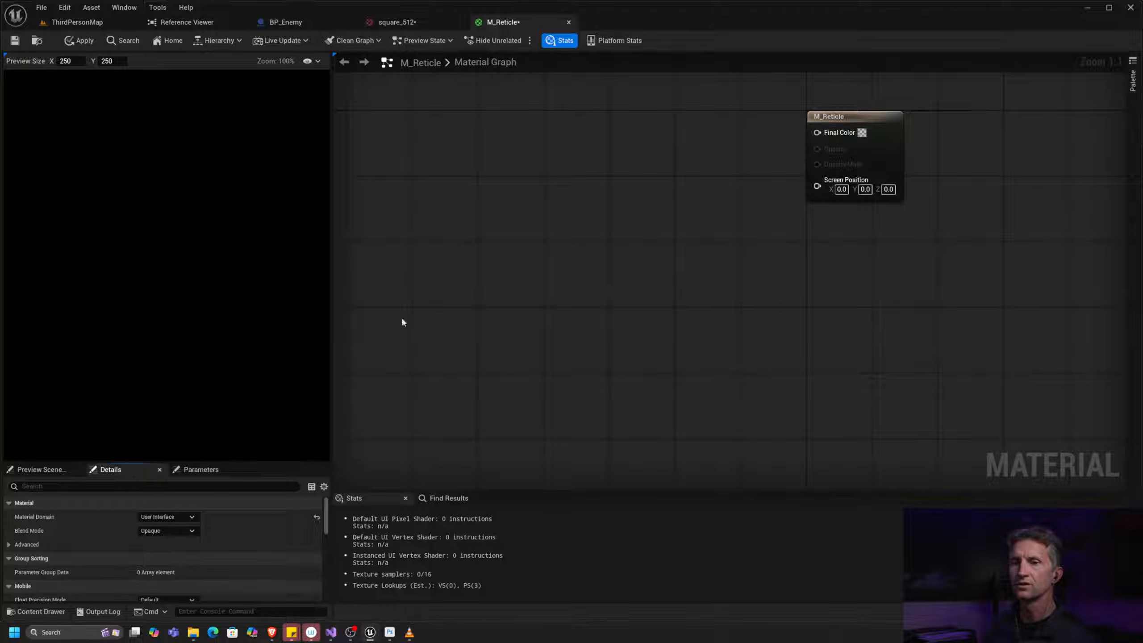
mouse_move(847, 148)
mouse_down()
mouse_move(854, 172)
mouse_move(834, 140)
mouse_up()
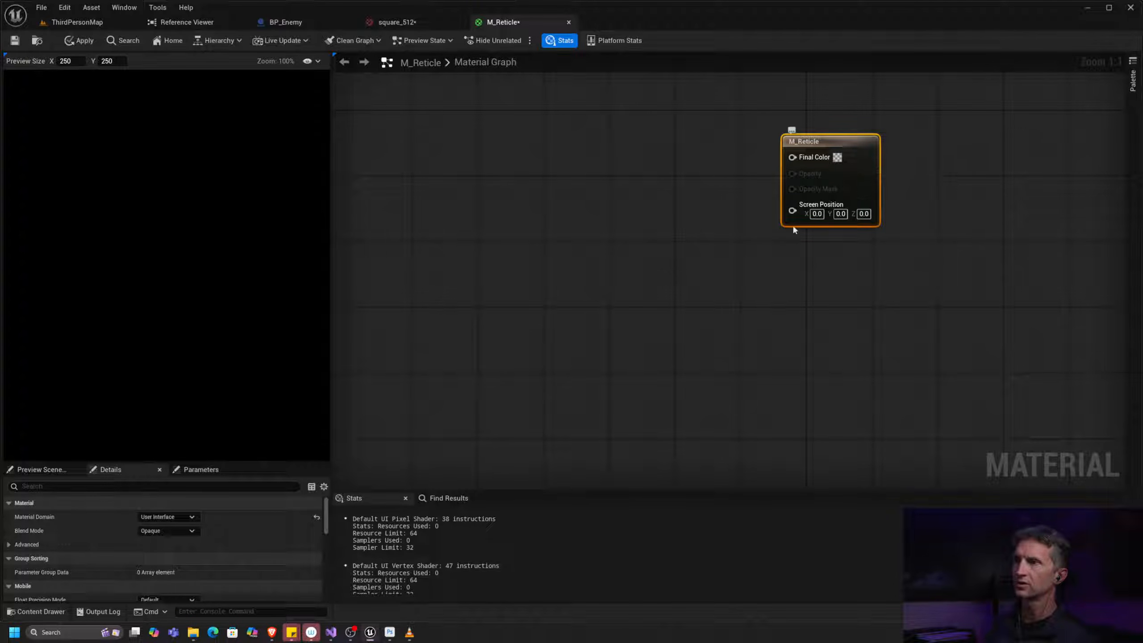
click(188, 532)
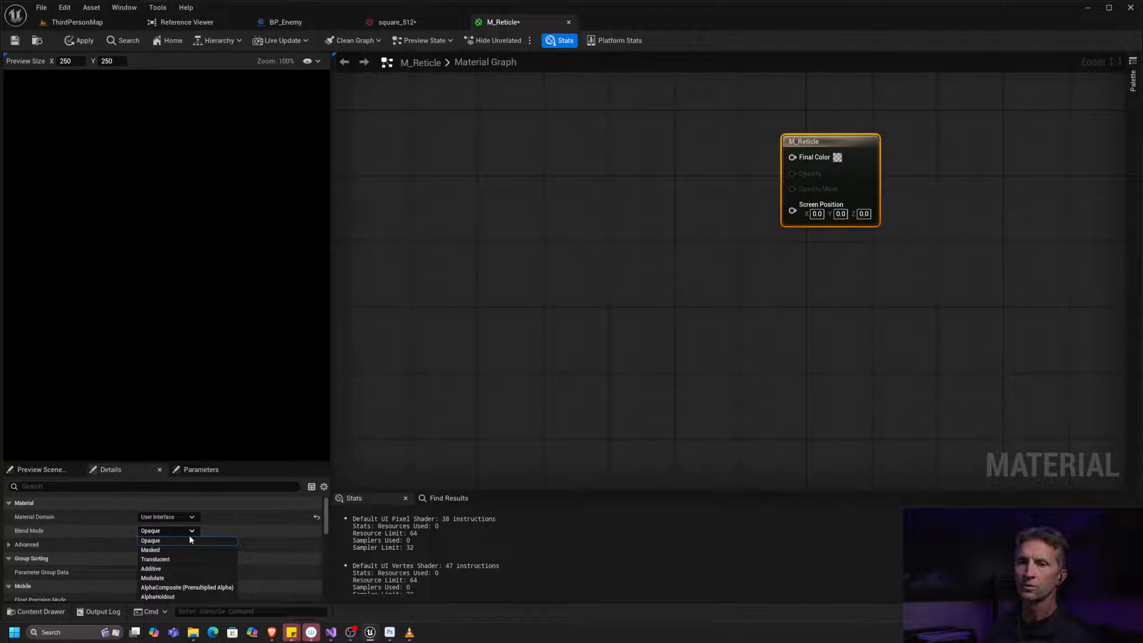
click(171, 550)
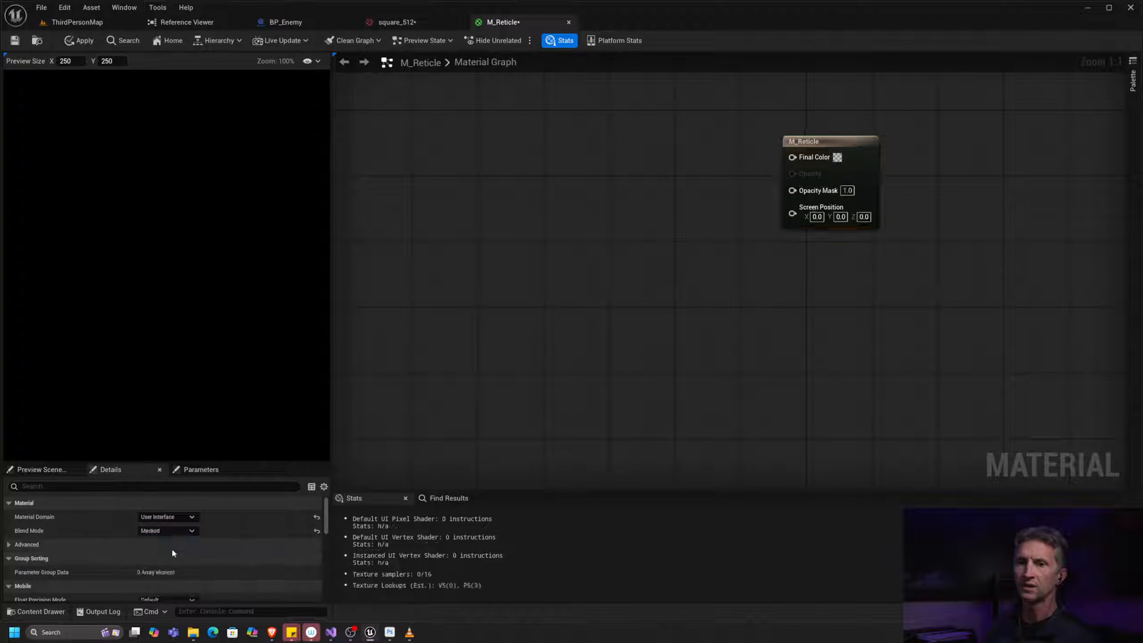
mouse_move(840, 142)
mouse_down()
mouse_move(872, 150)
mouse_move(838, 157)
mouse_up()
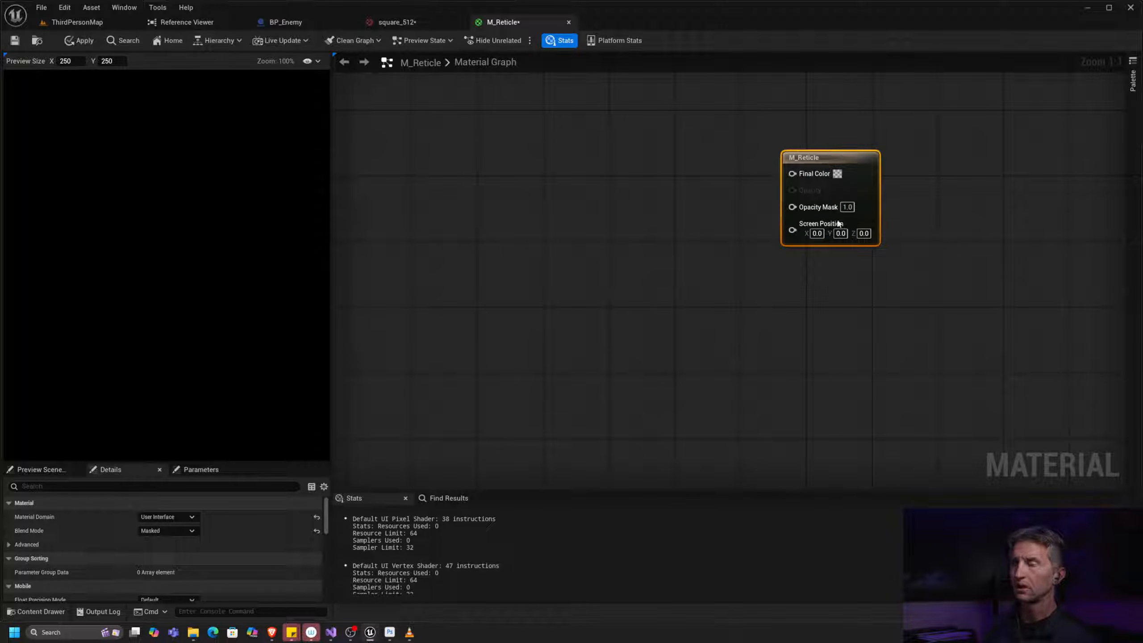
drag(840, 158, 857, 158)
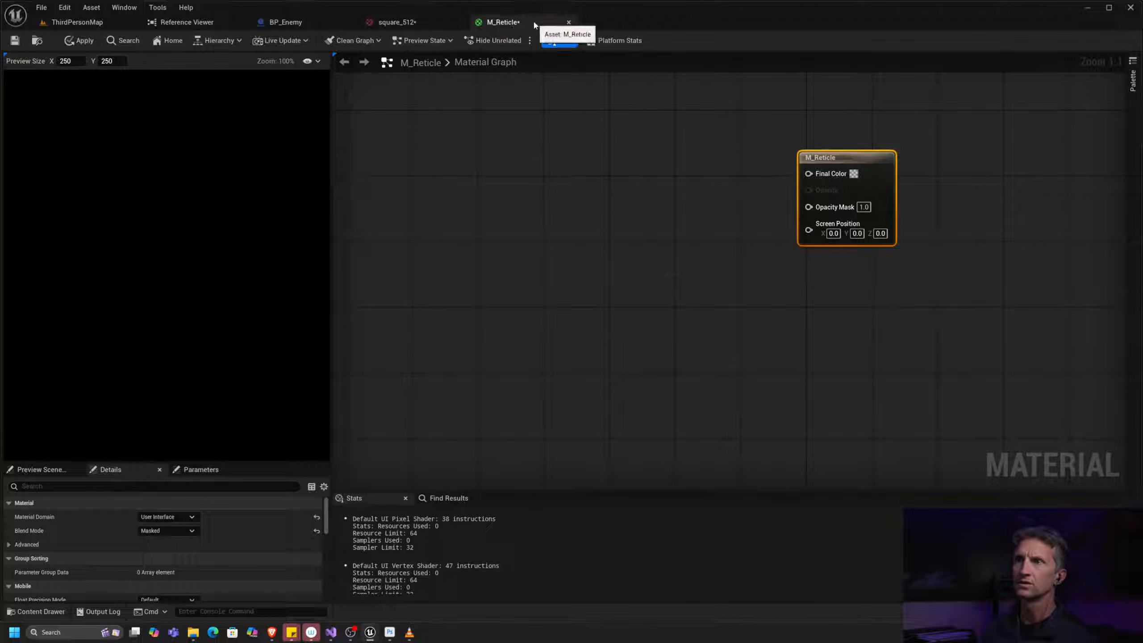
Step: Undock the M_Reticle editor into its own floating window and save both the square_512 texture and the material
drag(523, 28, 535, 70)
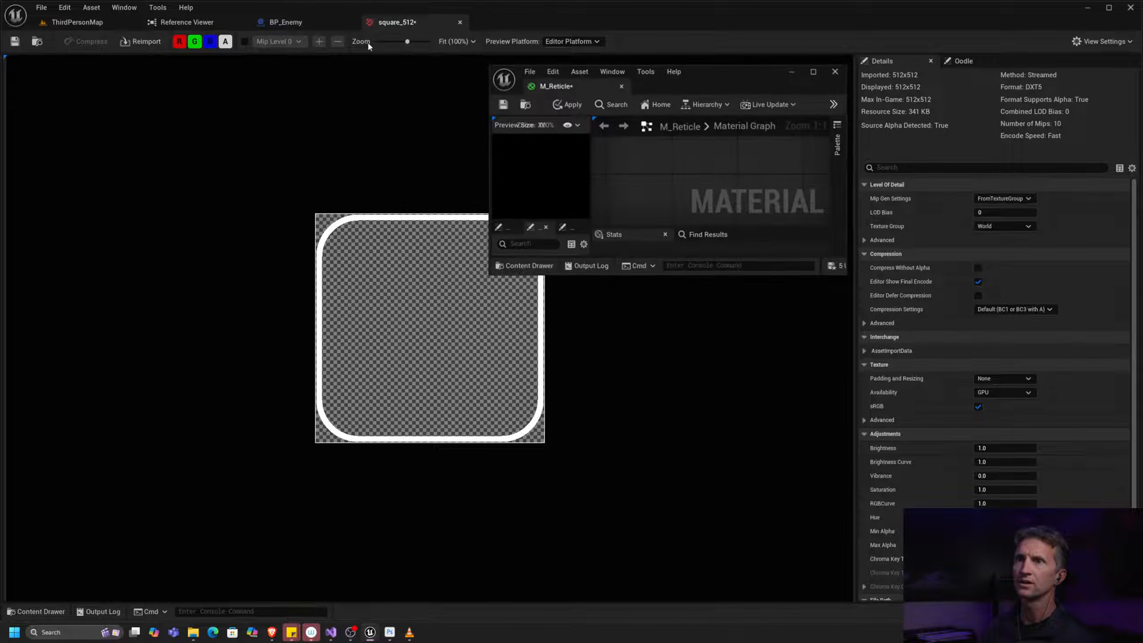
click(14, 41)
click(503, 105)
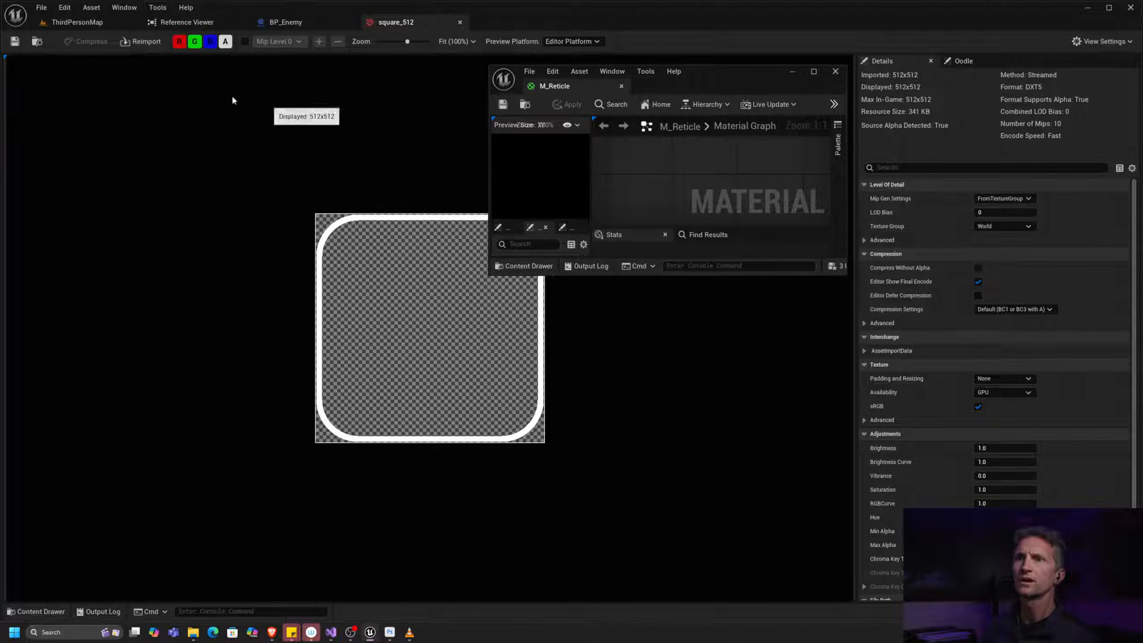
Step: Locate square_512 in the content browser, add it to the M_Reticle graph as a Texture Sample and redock the material editor
click(37, 42)
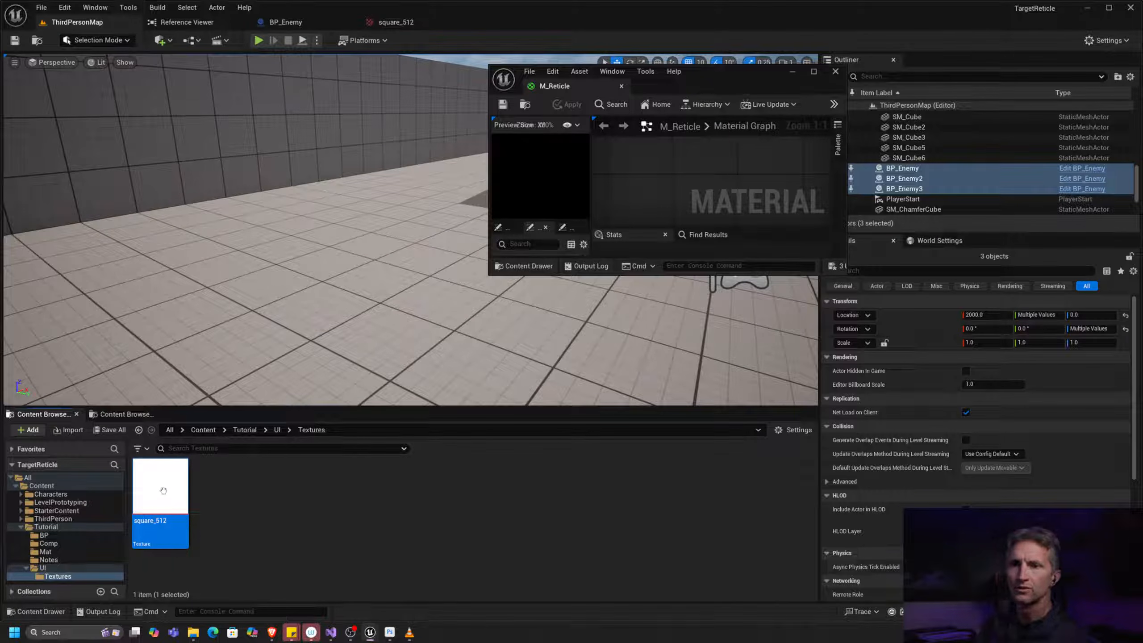
drag(161, 488, 677, 179)
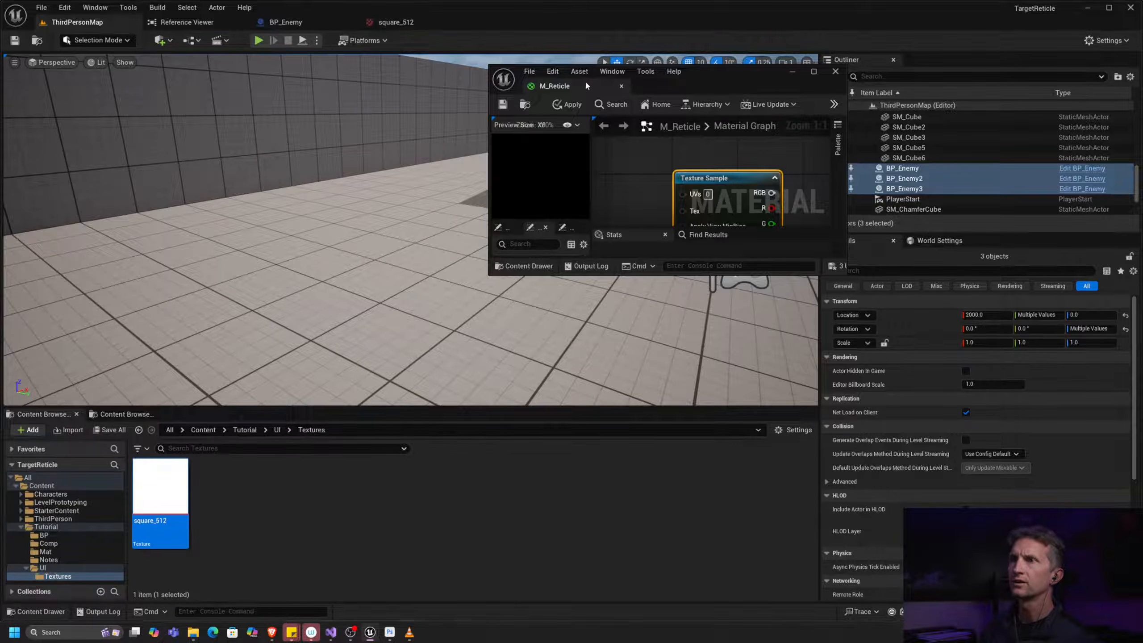
drag(586, 85, 517, 25)
Step: Connect the Texture Sample's RGB output to M_Reticle's Final Color and reposition the nodes in the graph
right_drag(598, 100, 681, 127)
drag(551, 146, 915, 178)
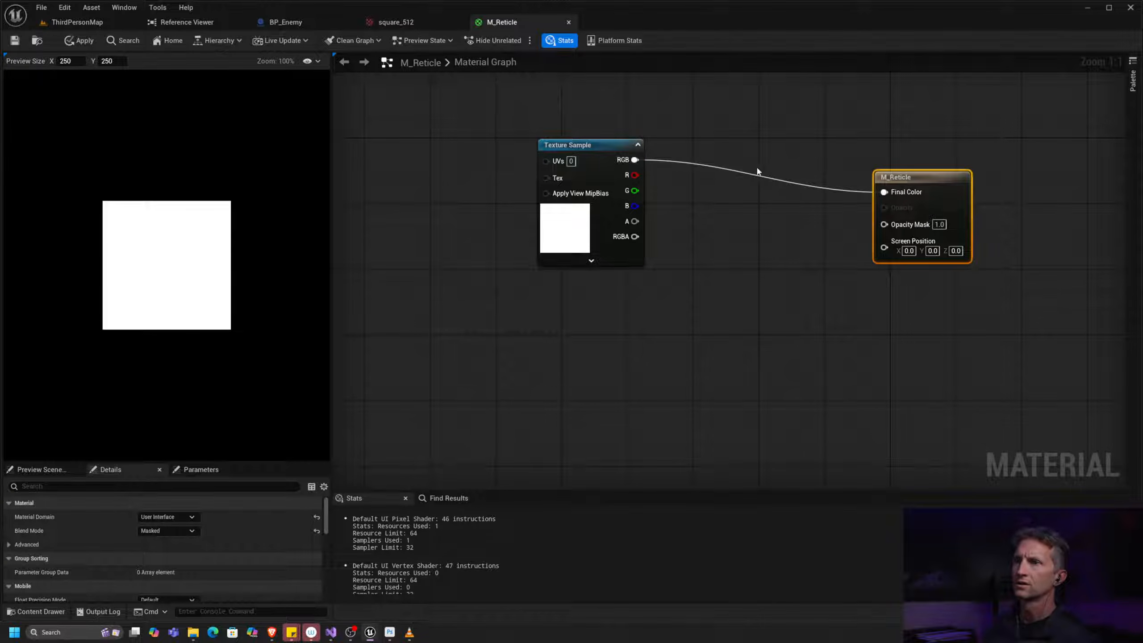
drag(601, 151, 601, 168)
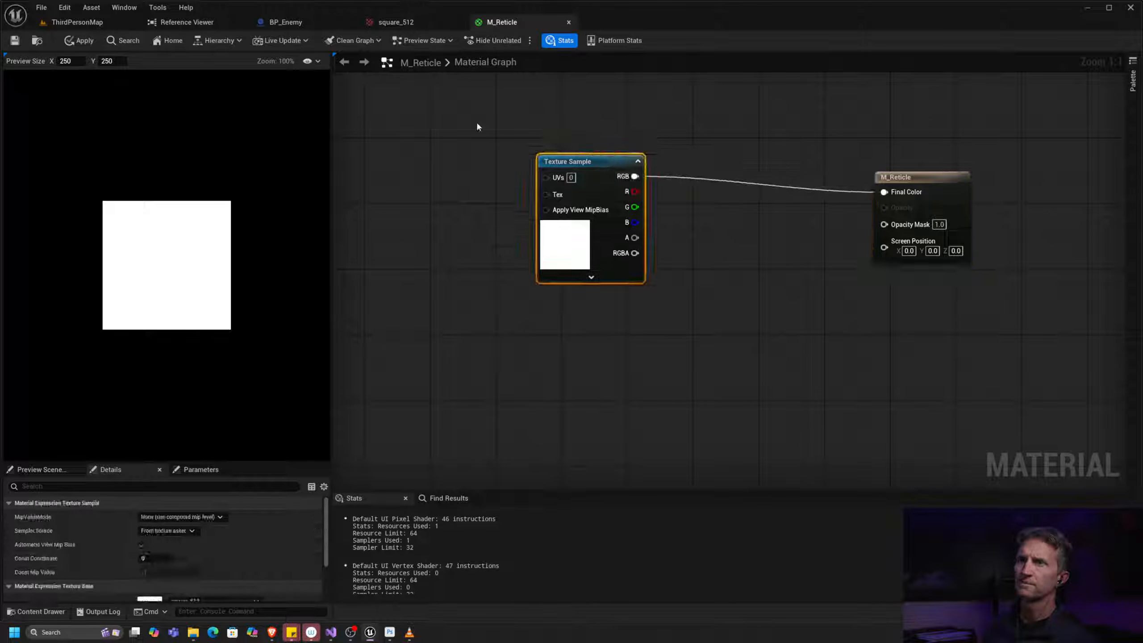
Step: Enlarge the material editor's details area and line up the Texture Sample node with the result node
click(407, 22)
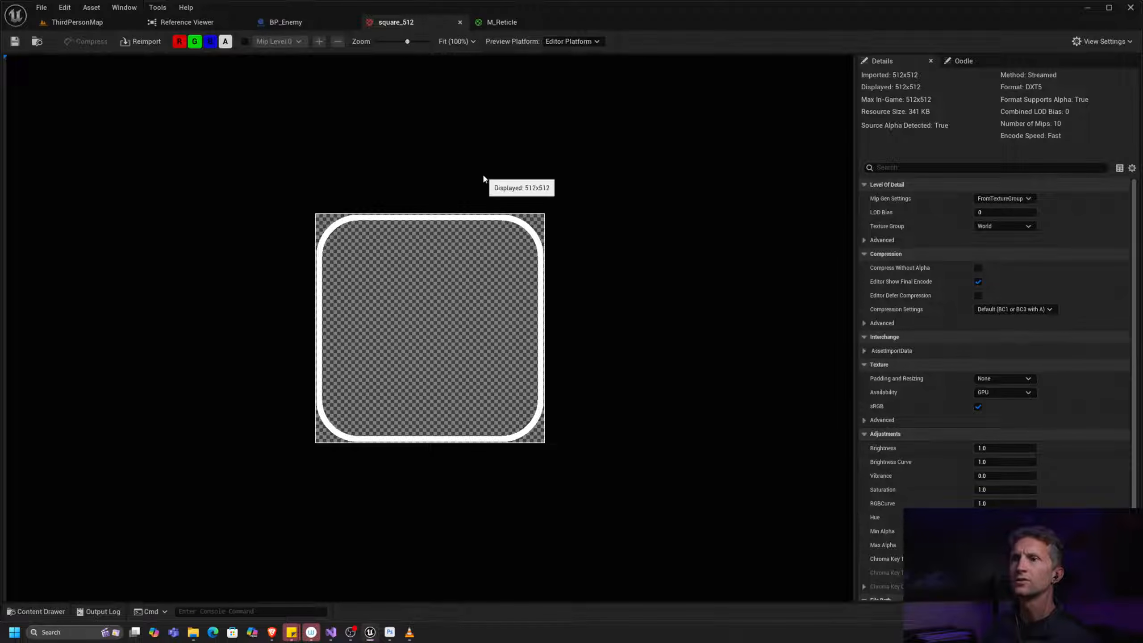
drag(502, 23, 530, 27)
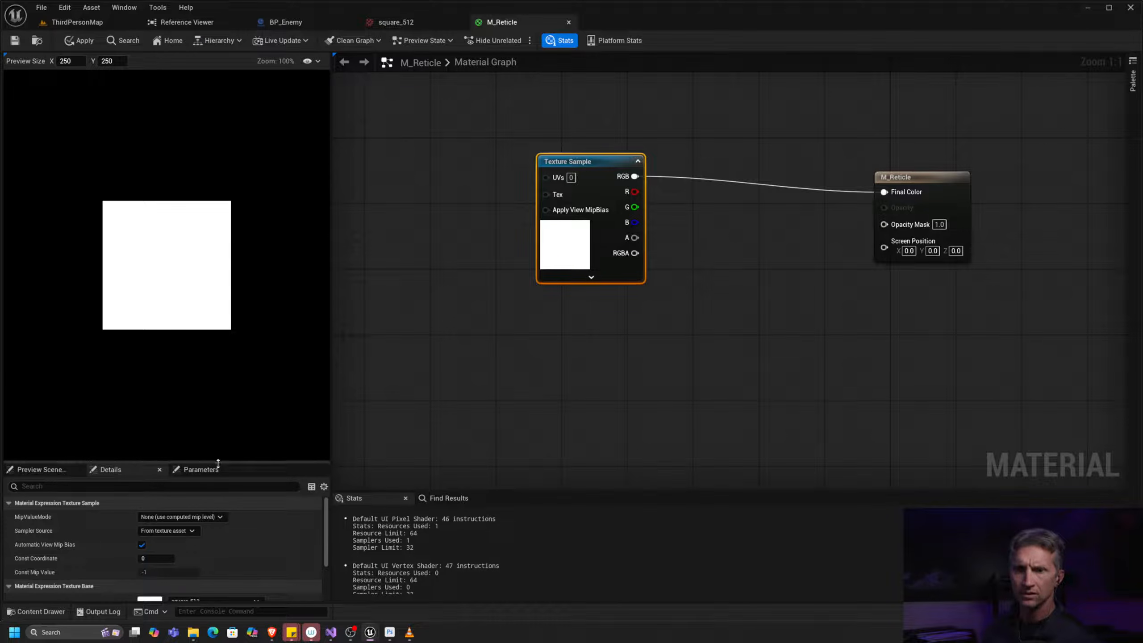
drag(218, 463, 221, 354)
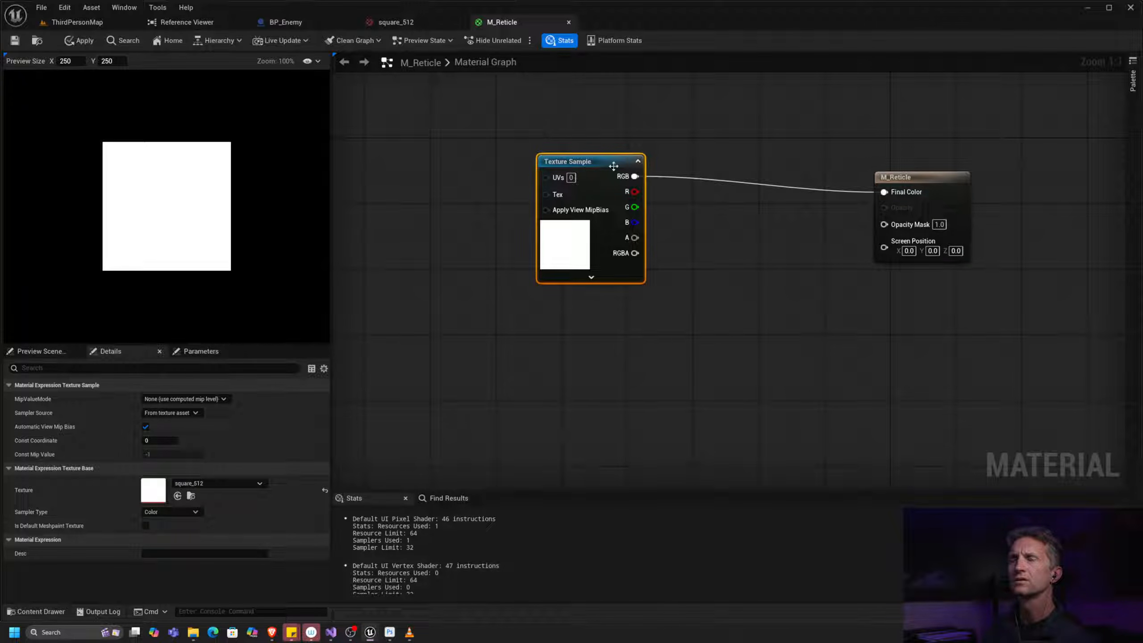
drag(613, 166, 562, 180)
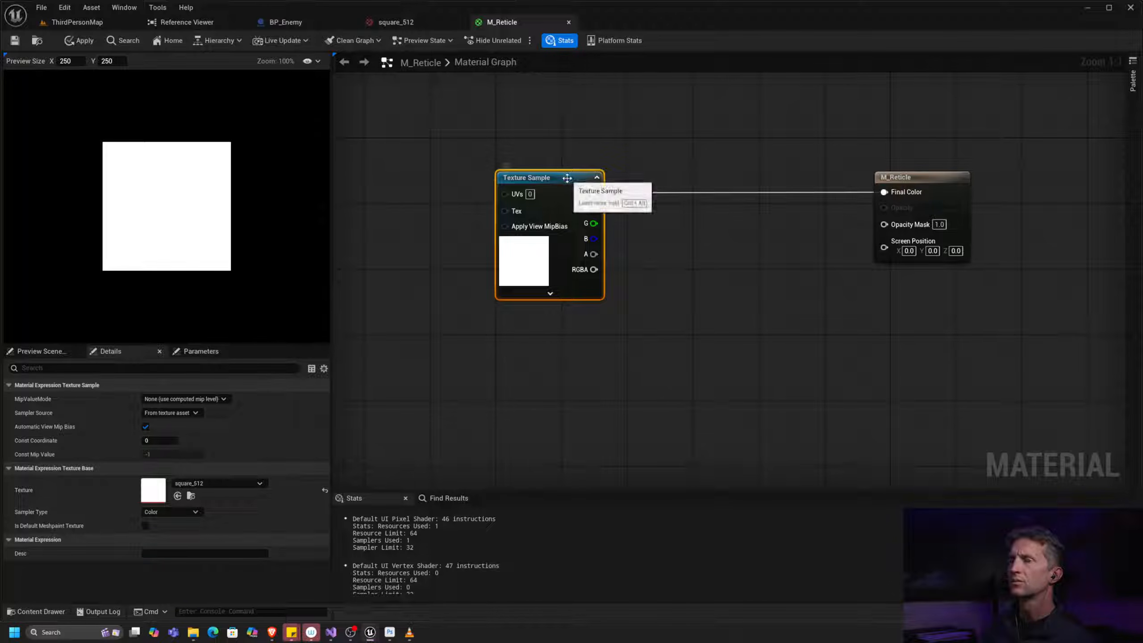
mouse_move(553, 182)
mouse_down()
mouse_move(593, 181)
mouse_move(569, 184)
mouse_up()
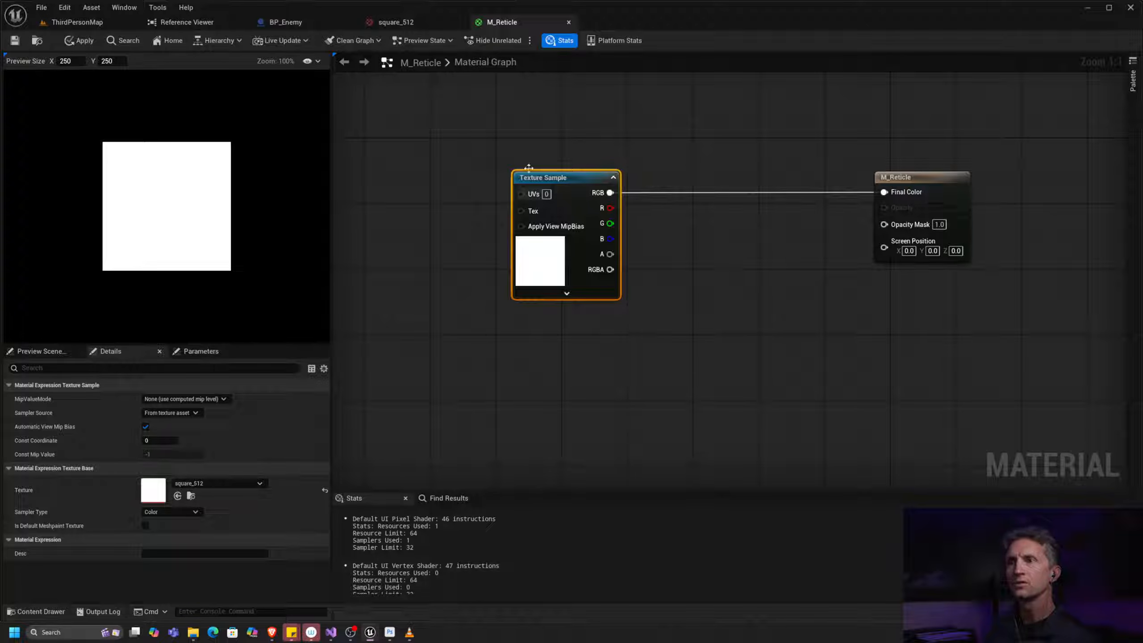
Step: Examine the square_512 texture with its red, green, blue and alpha channels switched off and on in turn
click(425, 25)
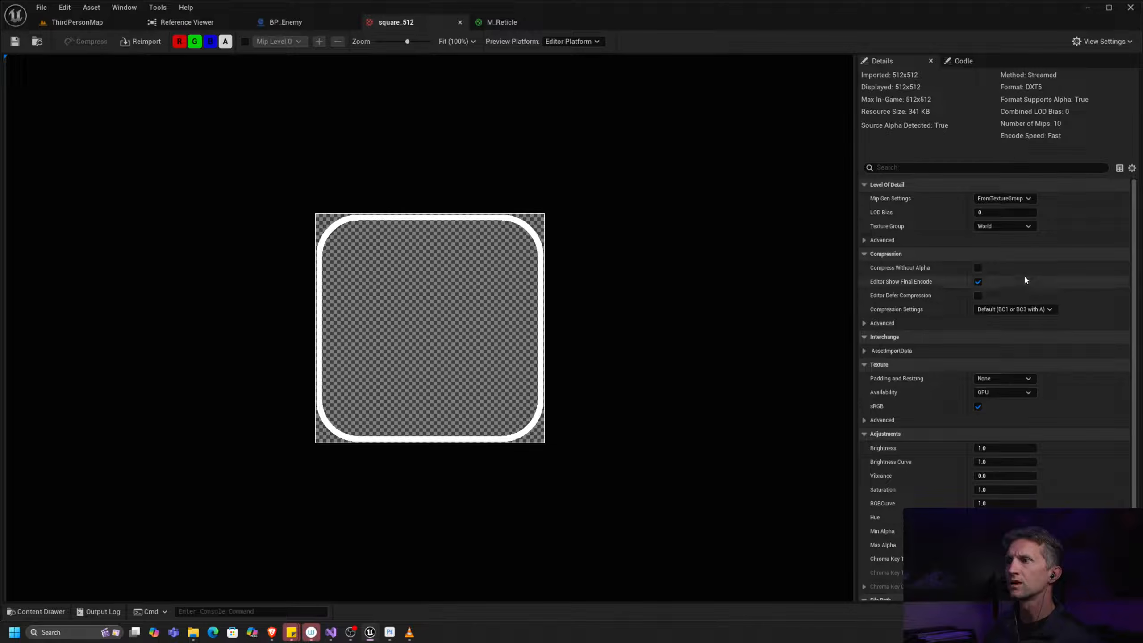
click(225, 45)
click(227, 44)
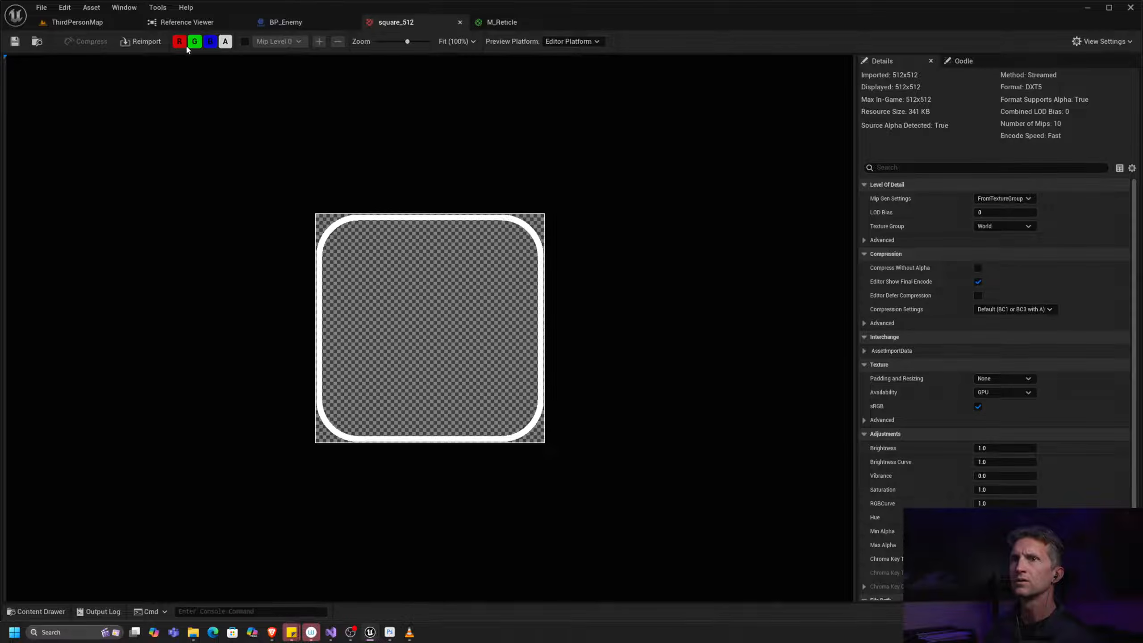
click(179, 43)
click(194, 42)
click(211, 44)
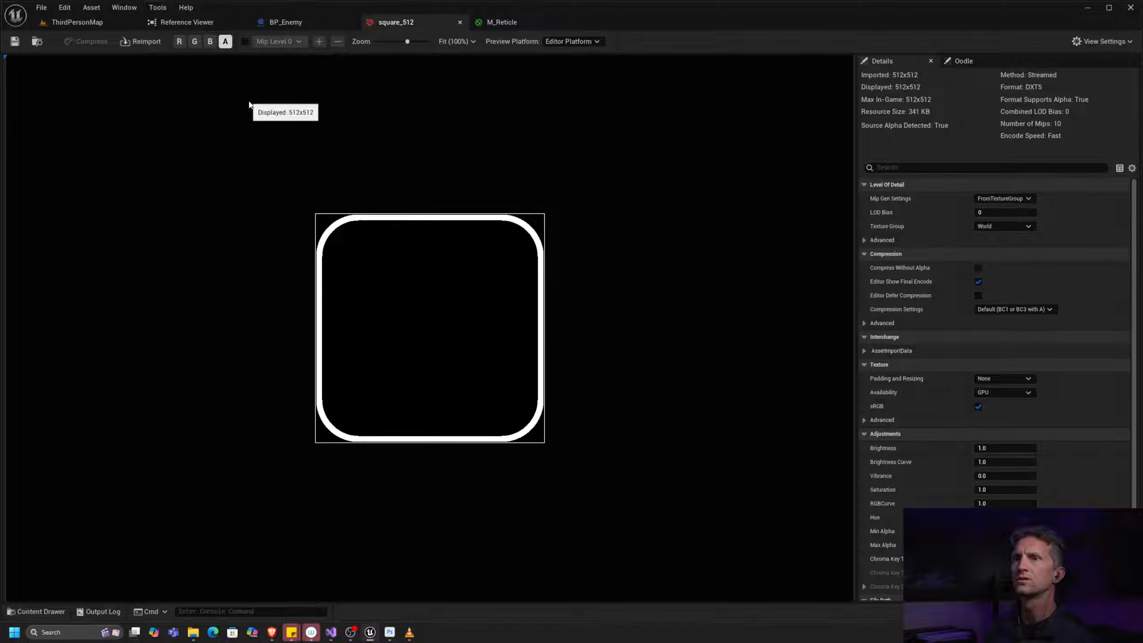
click(181, 43)
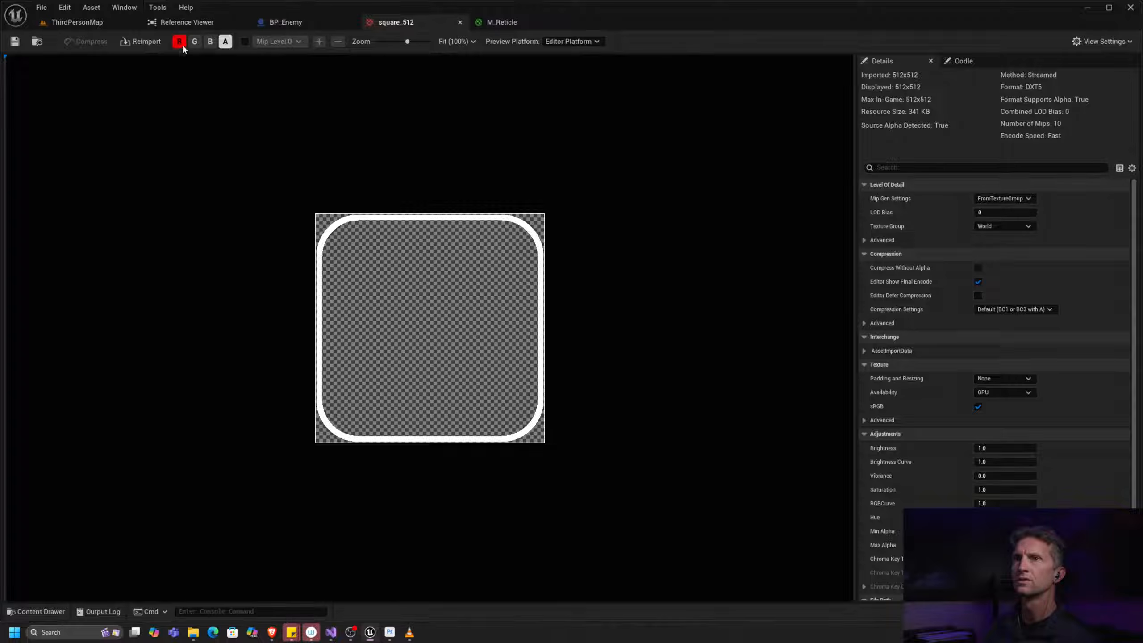
click(224, 44)
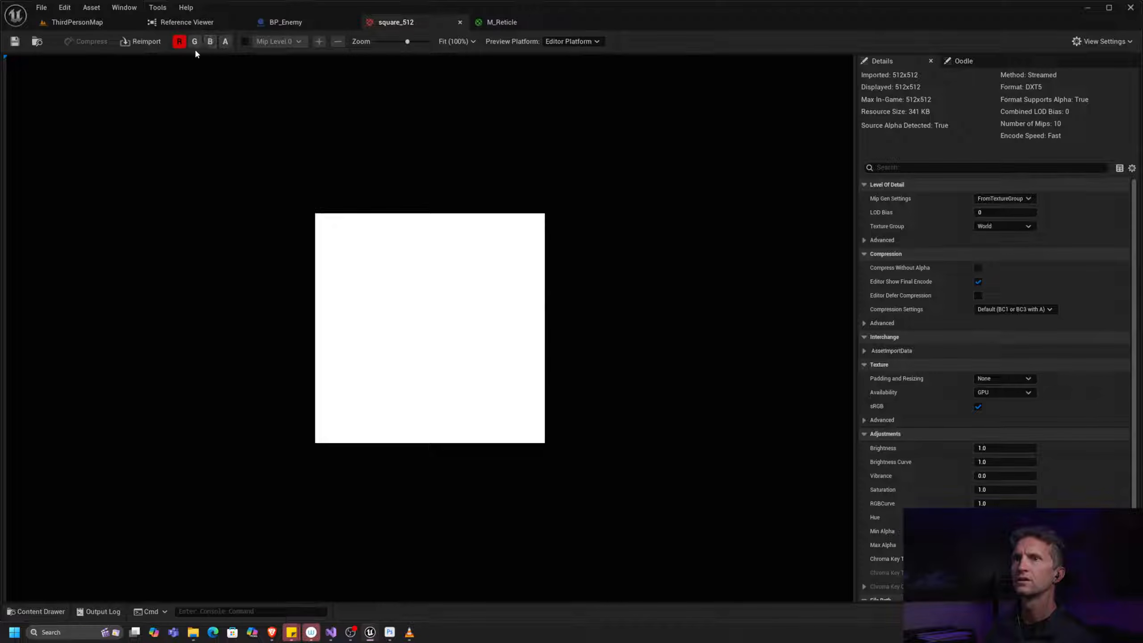
click(194, 43)
click(210, 43)
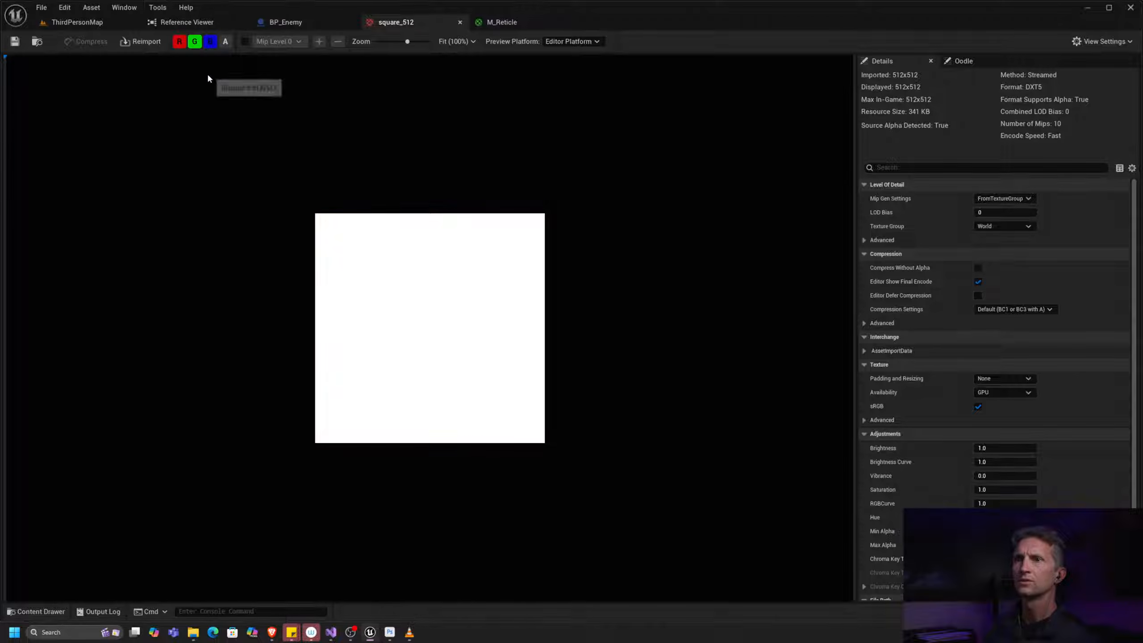
click(226, 43)
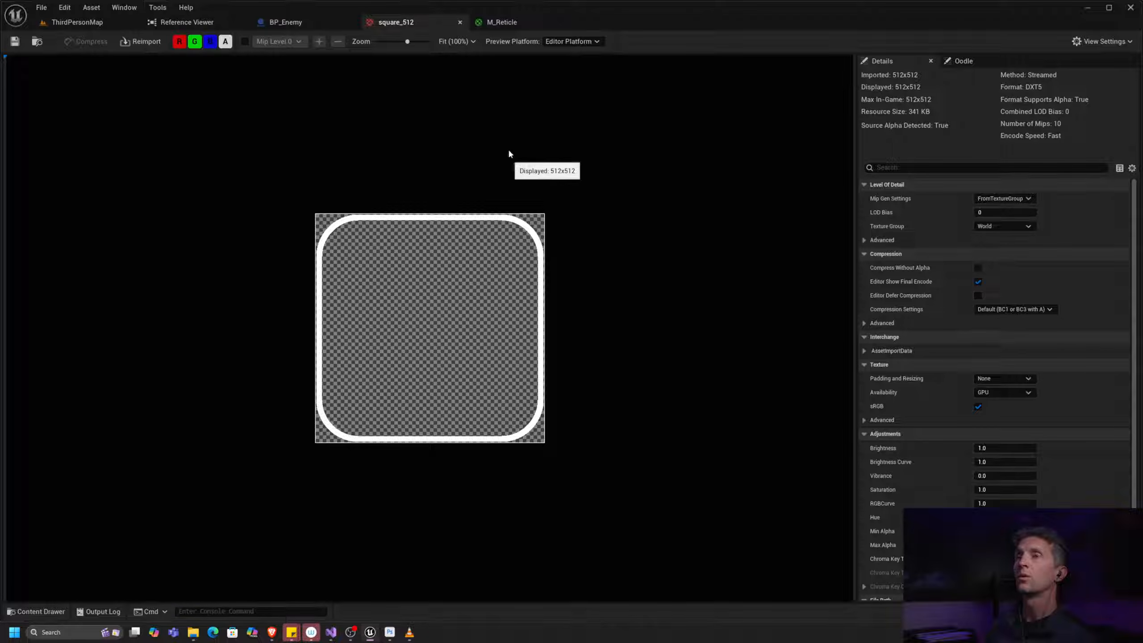
Step: Connect the Texture Sample's alpha output to M_Reticle's Opacity Mask, and disconnect and reconnect RGB to Final Color to compare the preview
click(500, 22)
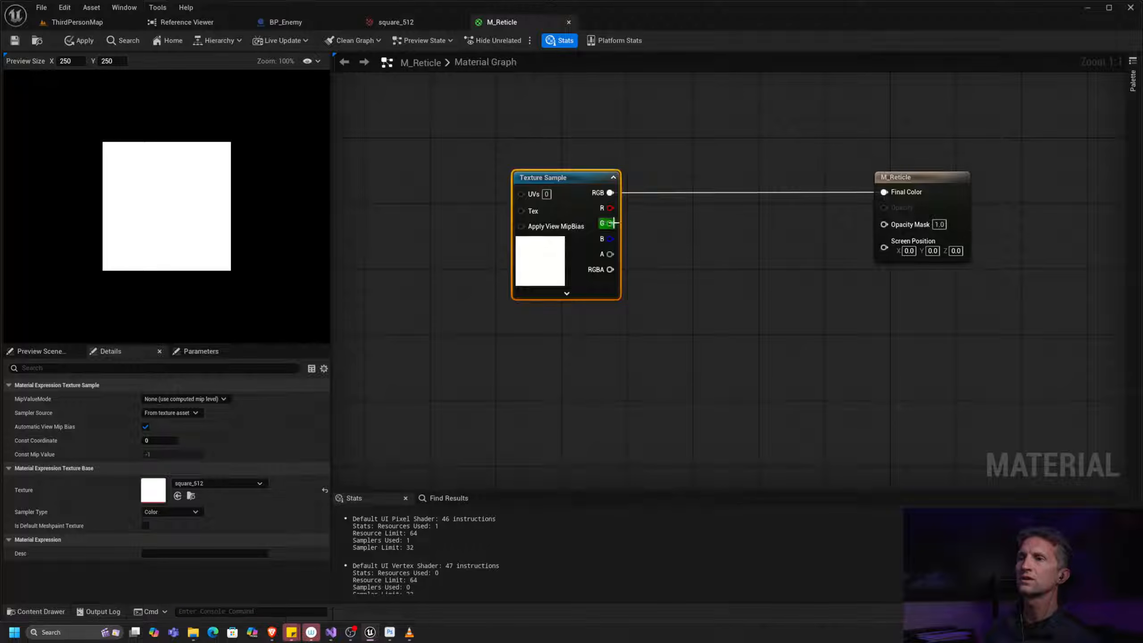
drag(610, 254, 883, 223)
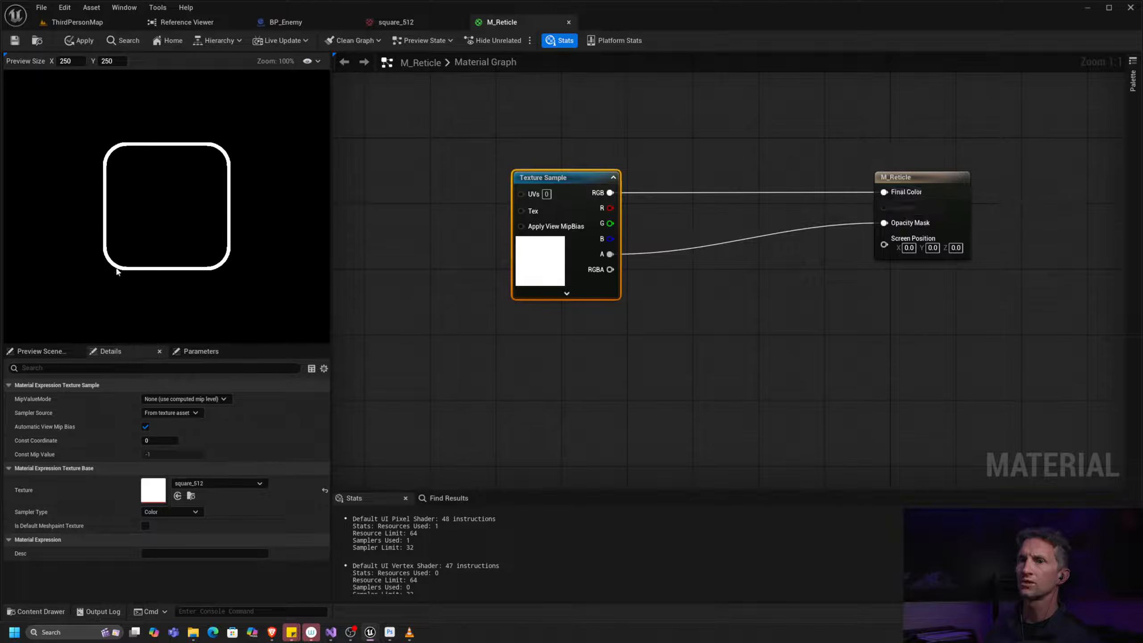
alt+click(608, 194)
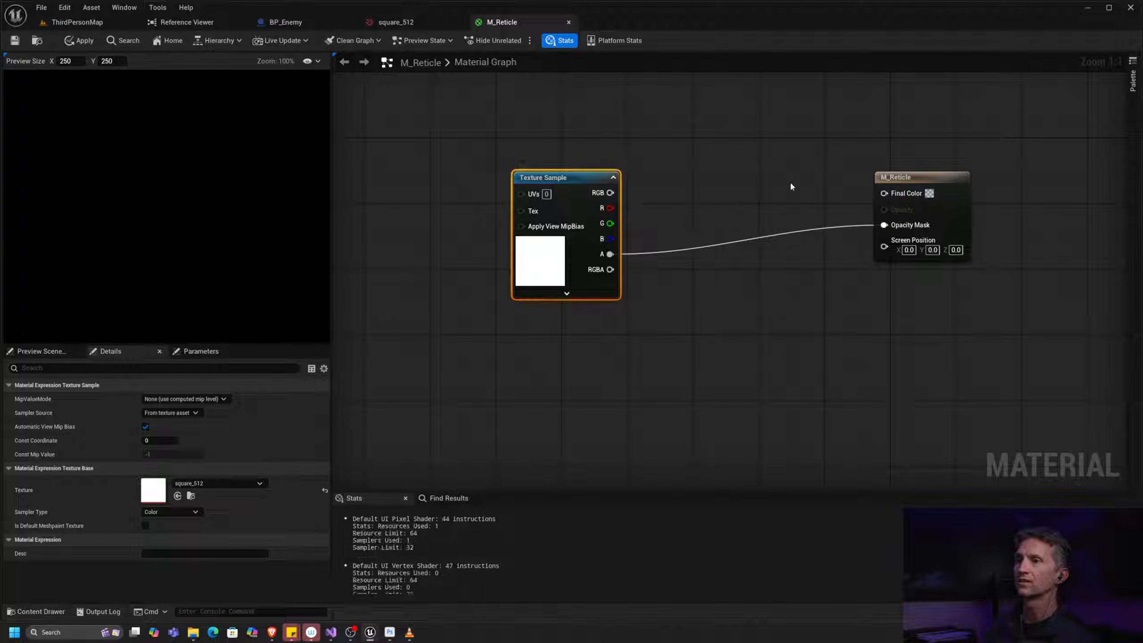
drag(611, 193, 883, 192)
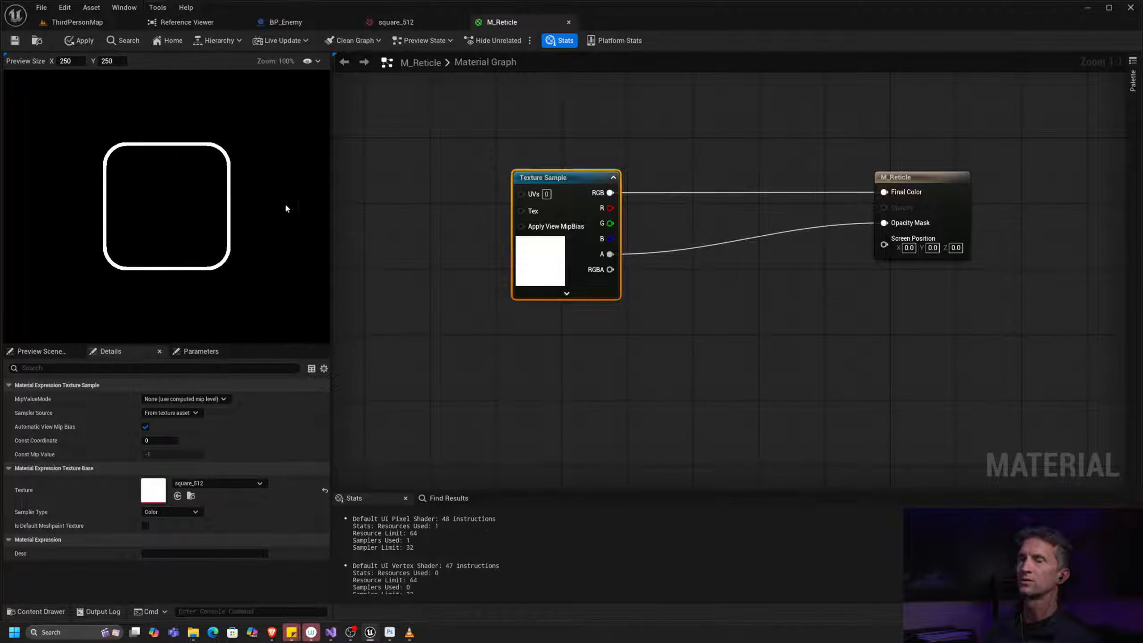
Step: Compare the square_512 texture with its alpha channel off and on, and return to the M_Reticle graph
click(421, 24)
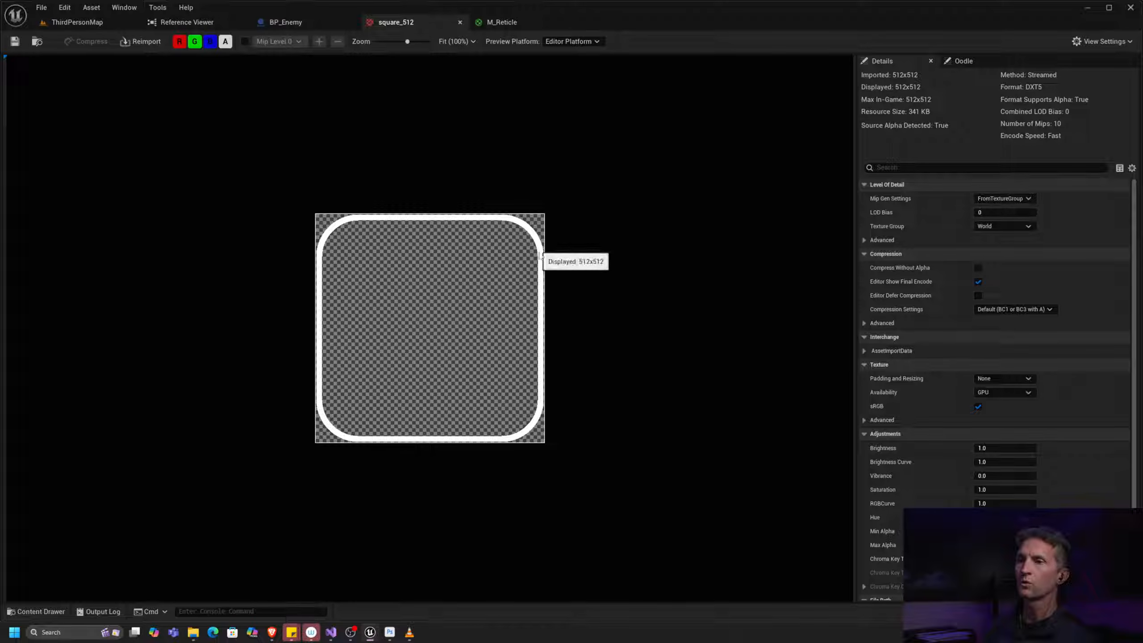
click(225, 44)
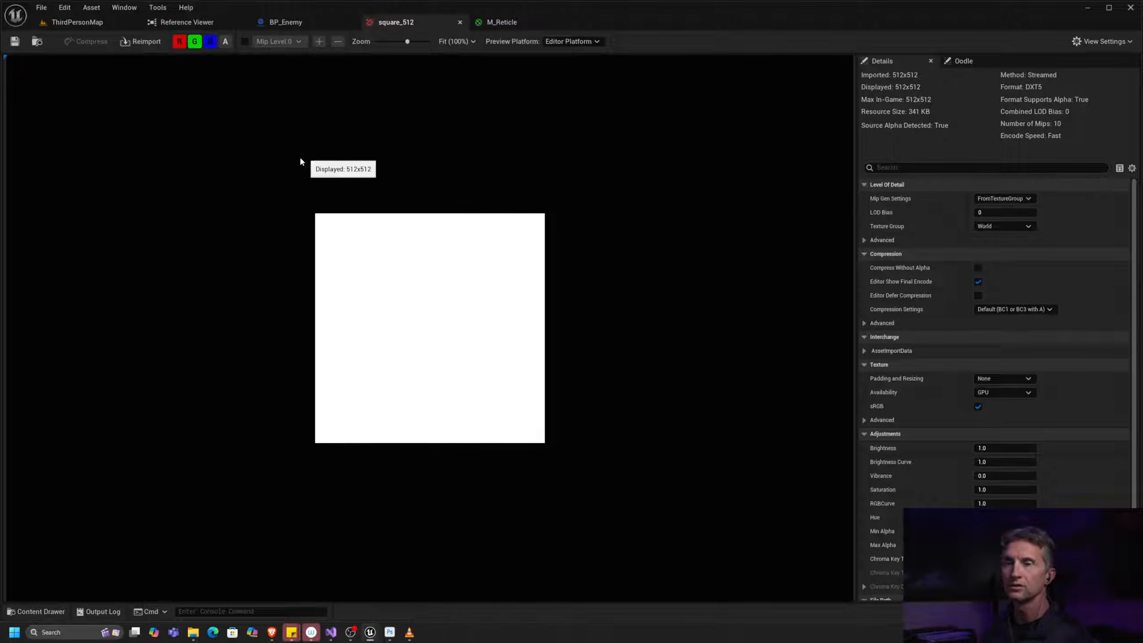
click(225, 44)
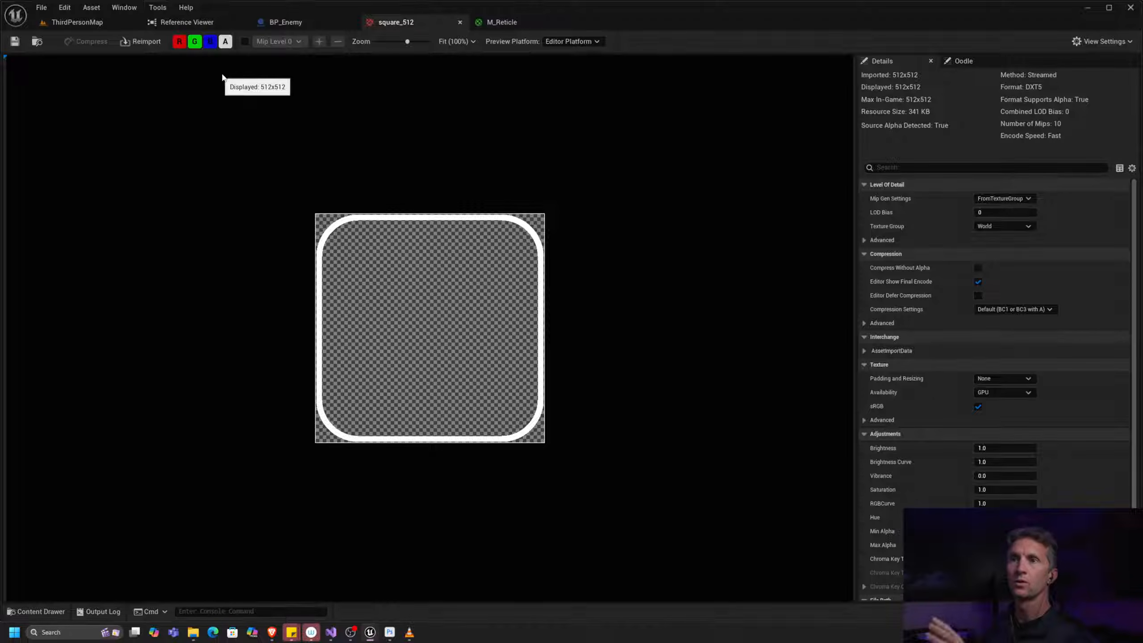
click(505, 22)
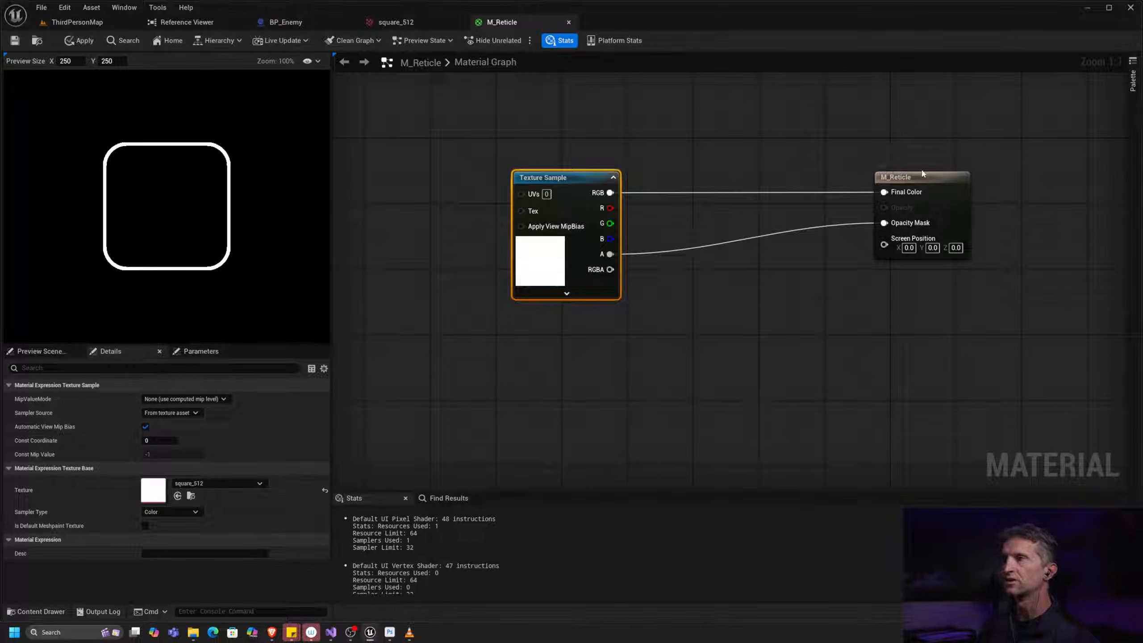
Step: Move the Texture Sample farther from the result node and add a Constant3Vector node above the connection
drag(577, 178, 494, 176)
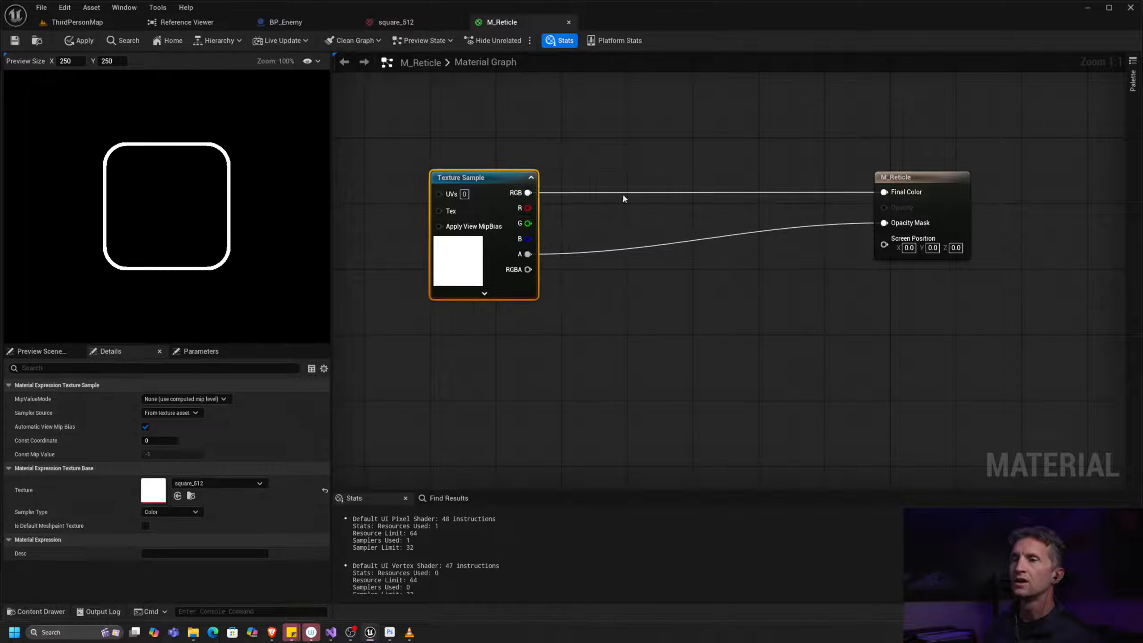
right_drag(619, 153, 584, 193)
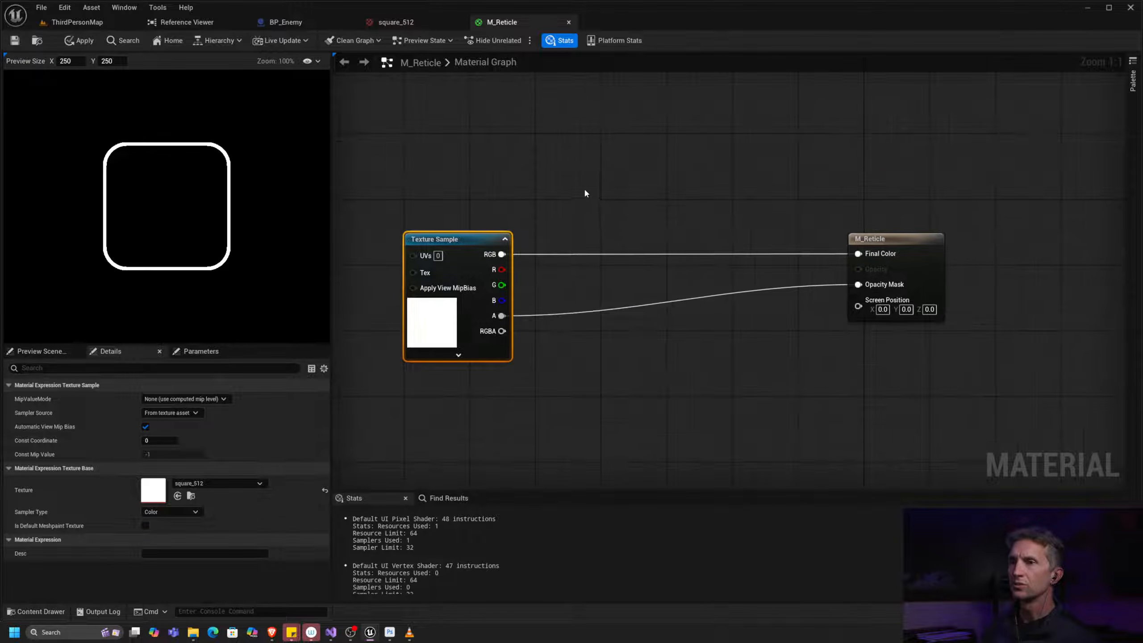
click(560, 142)
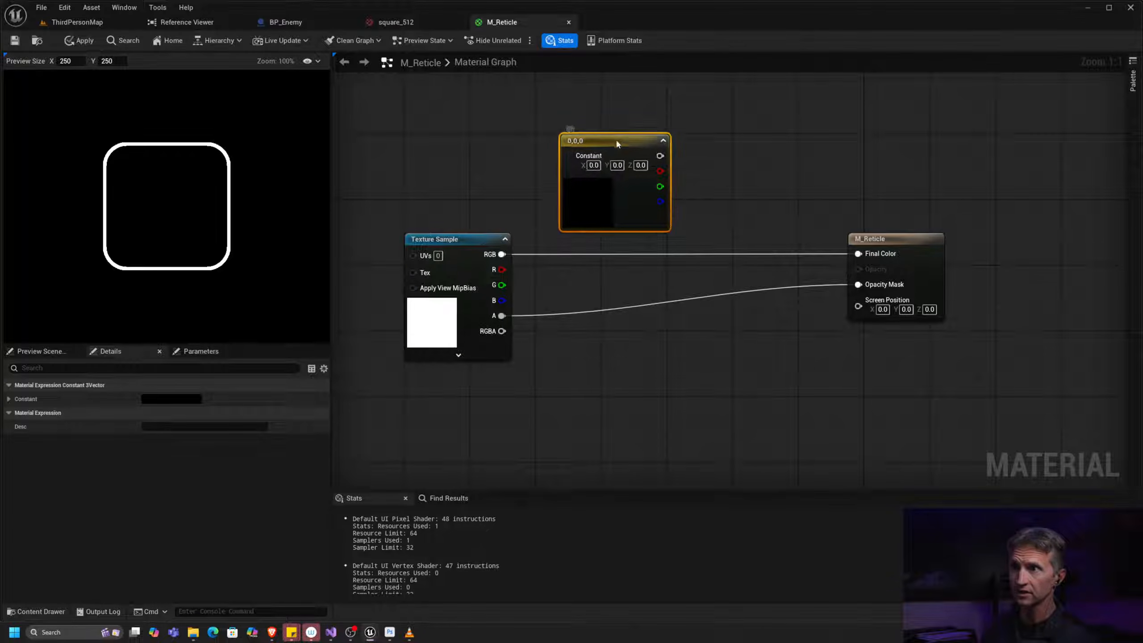
drag(616, 142, 599, 123)
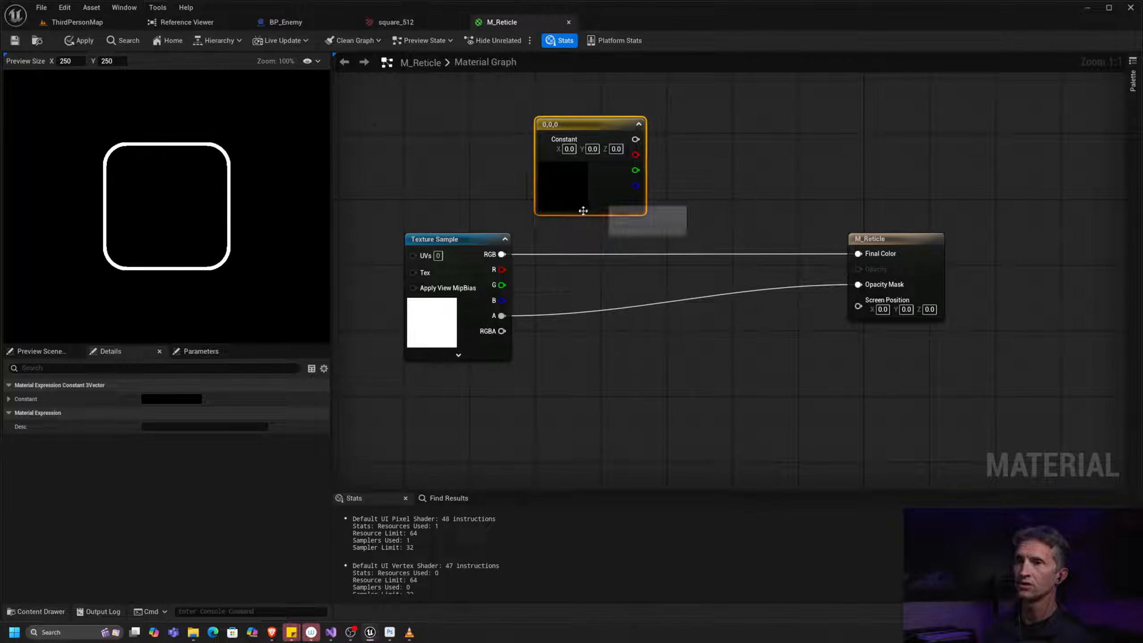
Step: Set the Constant3Vector's colour to pink with R 1.0, G 0.0 and B 0.499782
click(185, 398)
drag(279, 454, 416, 382)
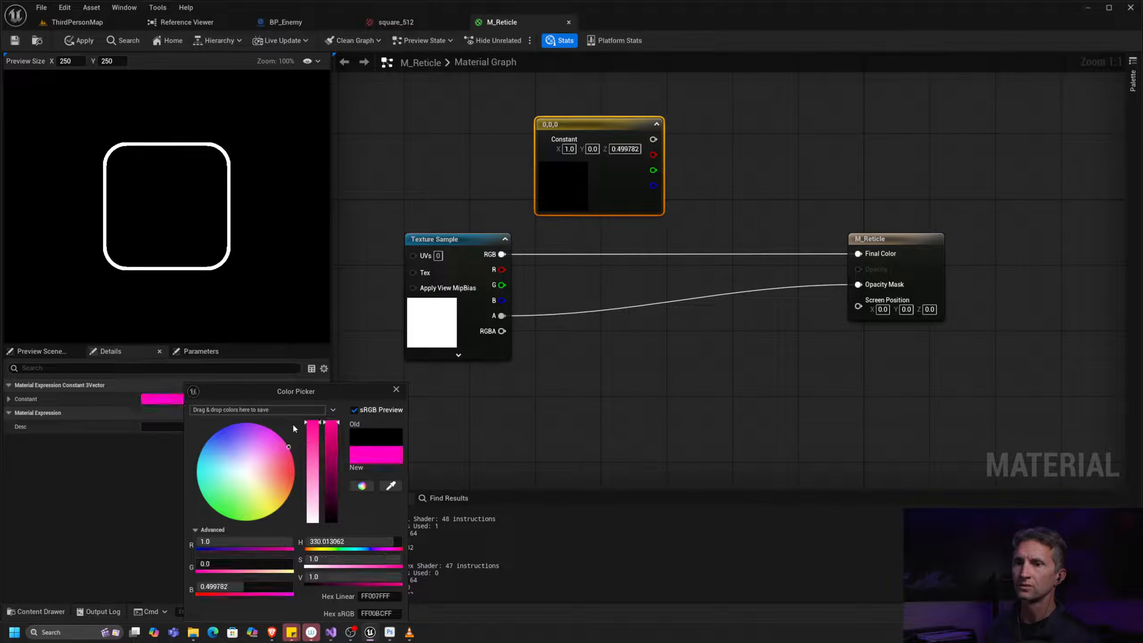
drag(307, 392, 240, 210)
click(254, 459)
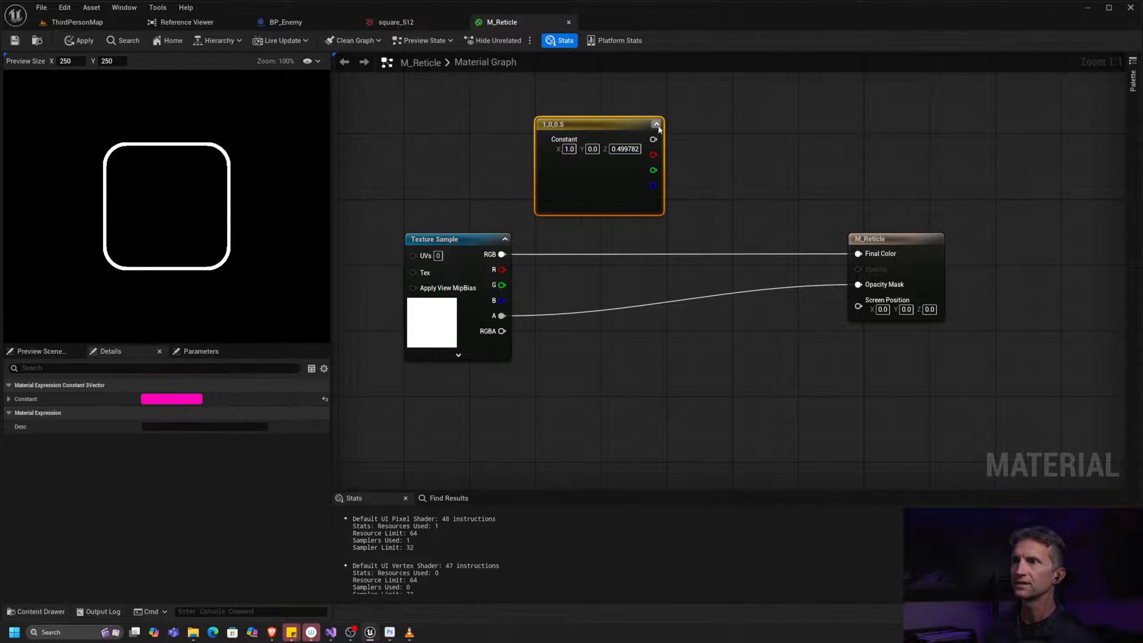
Step: Connect the pink Constant3Vector to Final Color in place of the texture's RGB, and align it with the Texture Sample node
drag(618, 125, 870, 256)
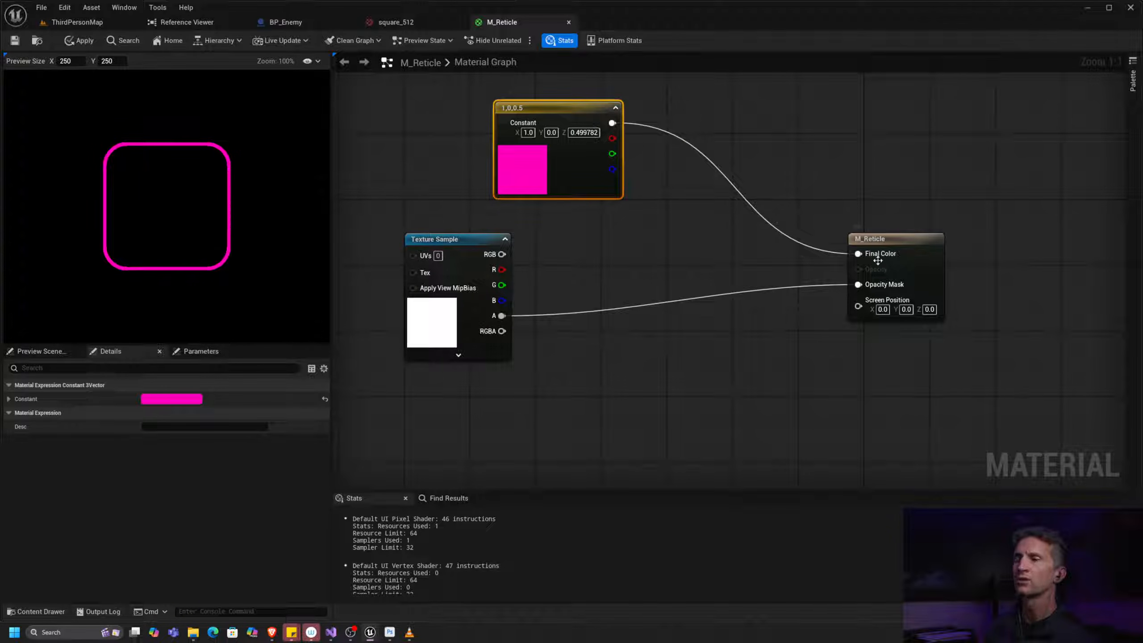
drag(451, 246, 525, 254)
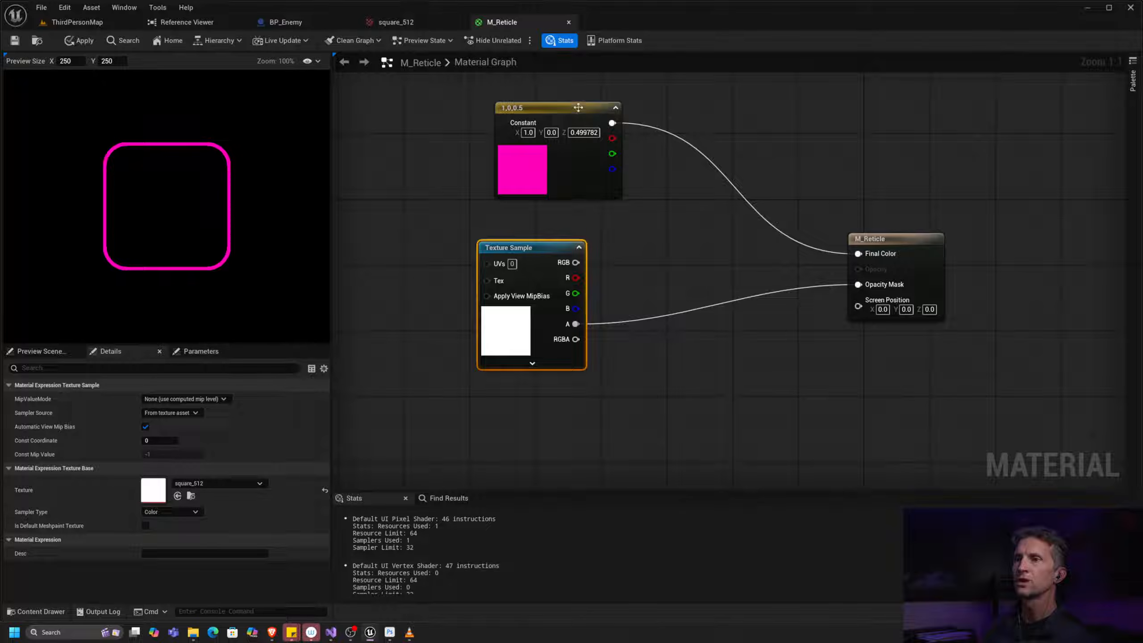
drag(578, 107, 552, 112)
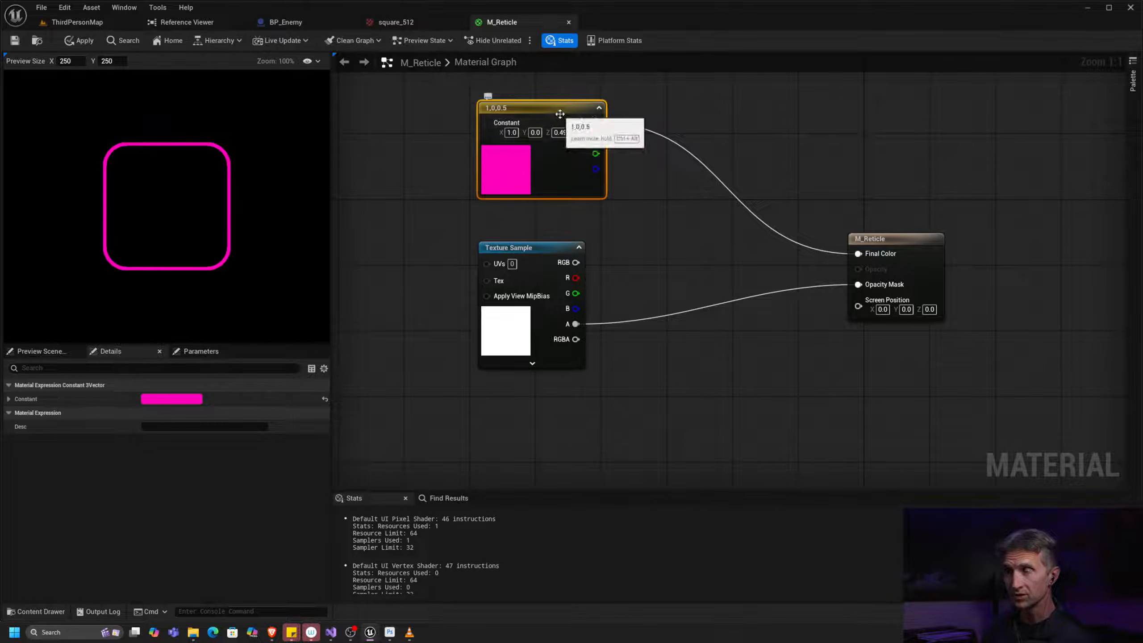
Step: Convert the pink constant node feeding Final Color into a parameter named Color
right_drag(538, 113, 534, 112)
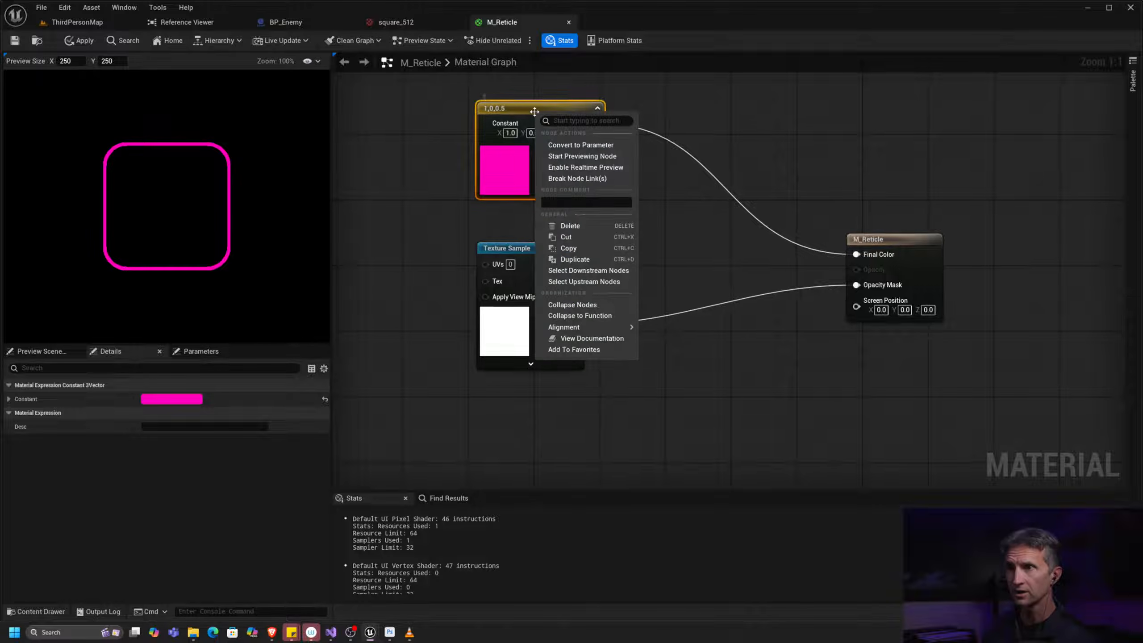
click(581, 145)
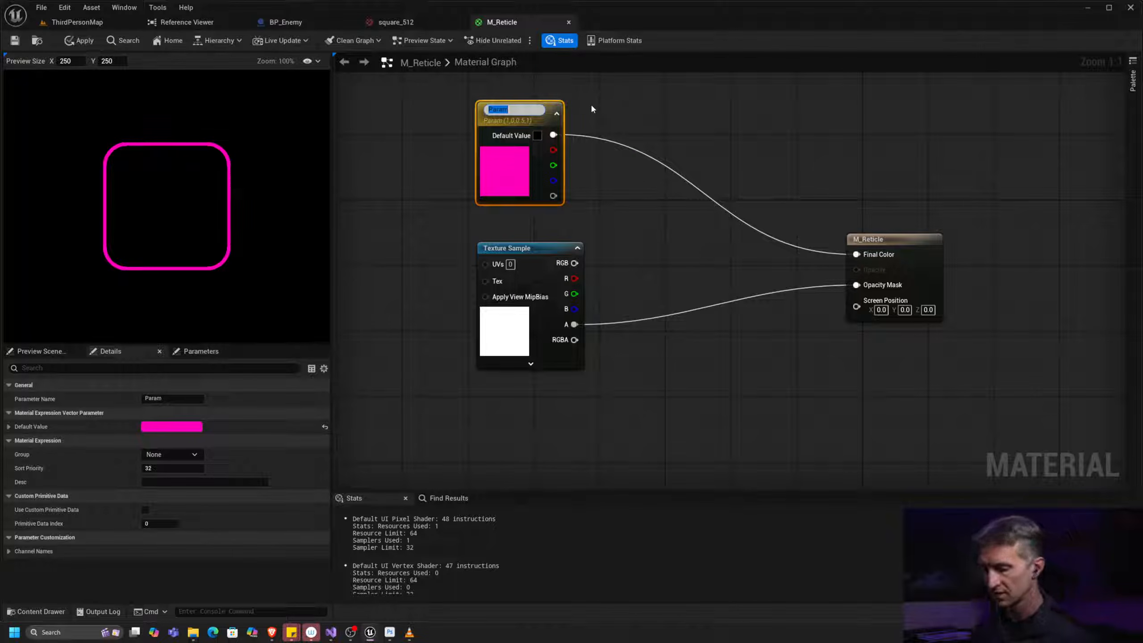
text(Color)
key(Return)
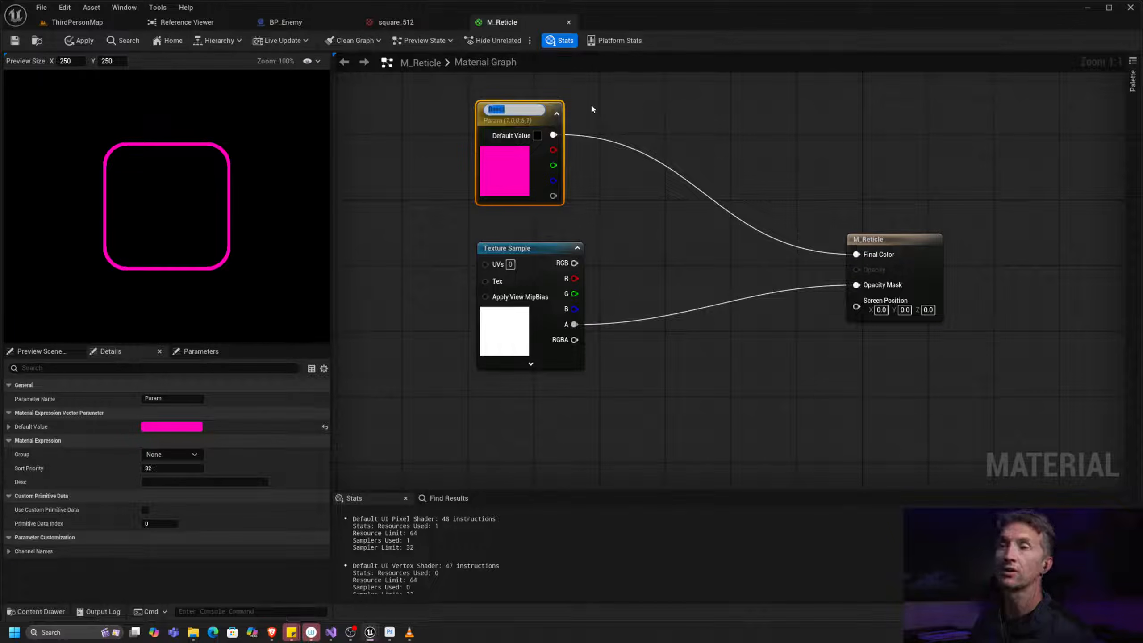
text(Color)
key(Return)
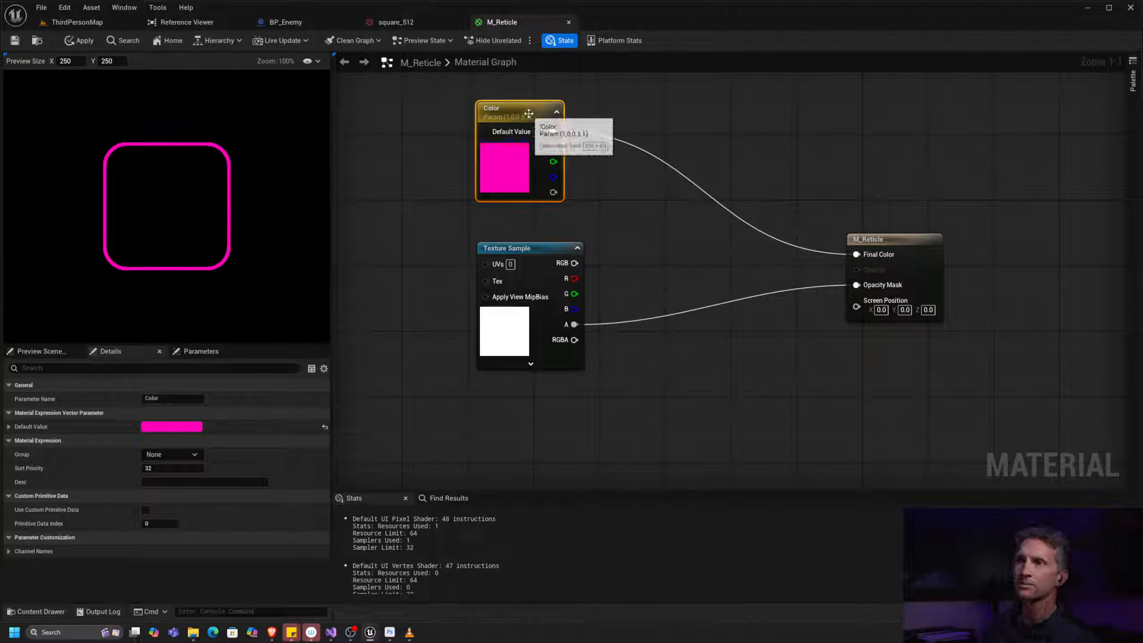
Step: Reposition the Color parameter node above the Texture Sample, then apply and save the M_Reticle material
drag(530, 116, 538, 124)
click(94, 41)
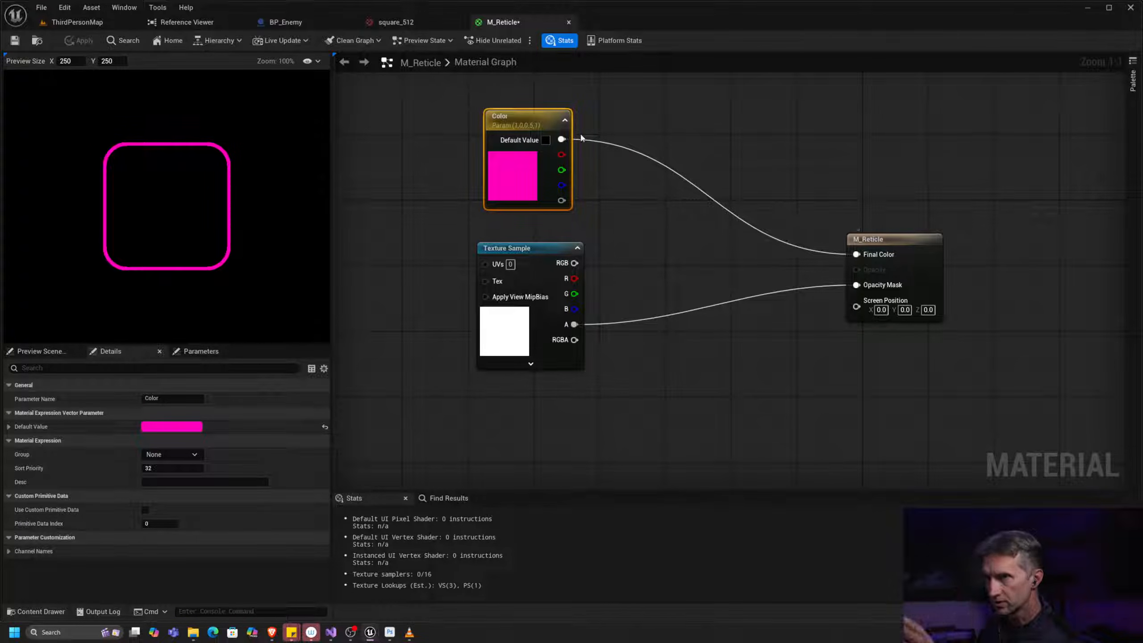
drag(534, 127, 526, 111)
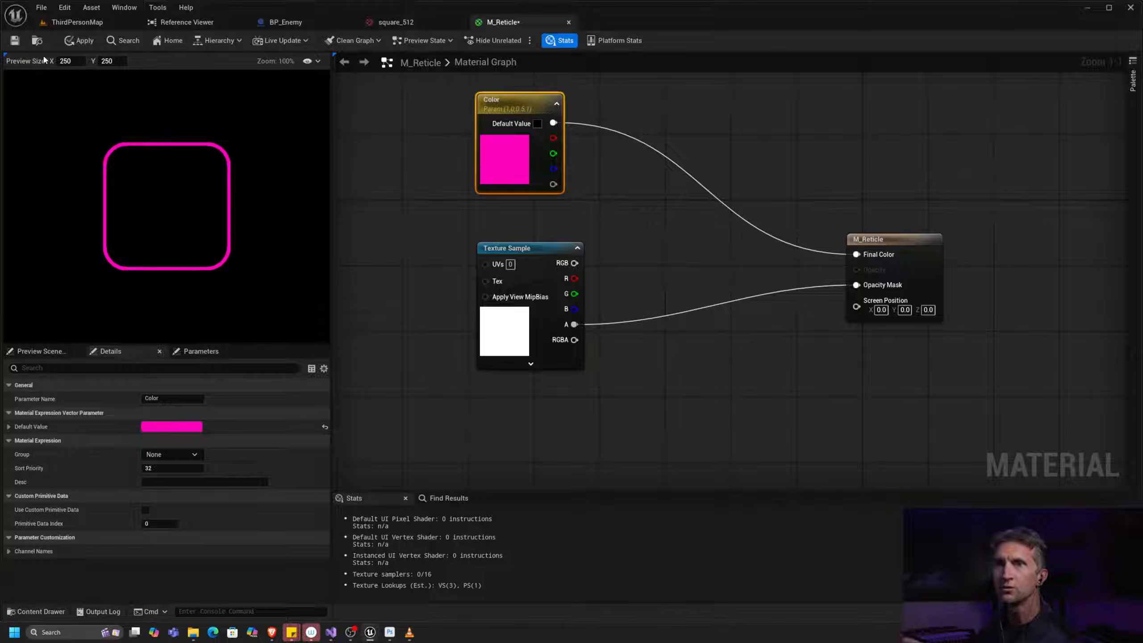
click(14, 41)
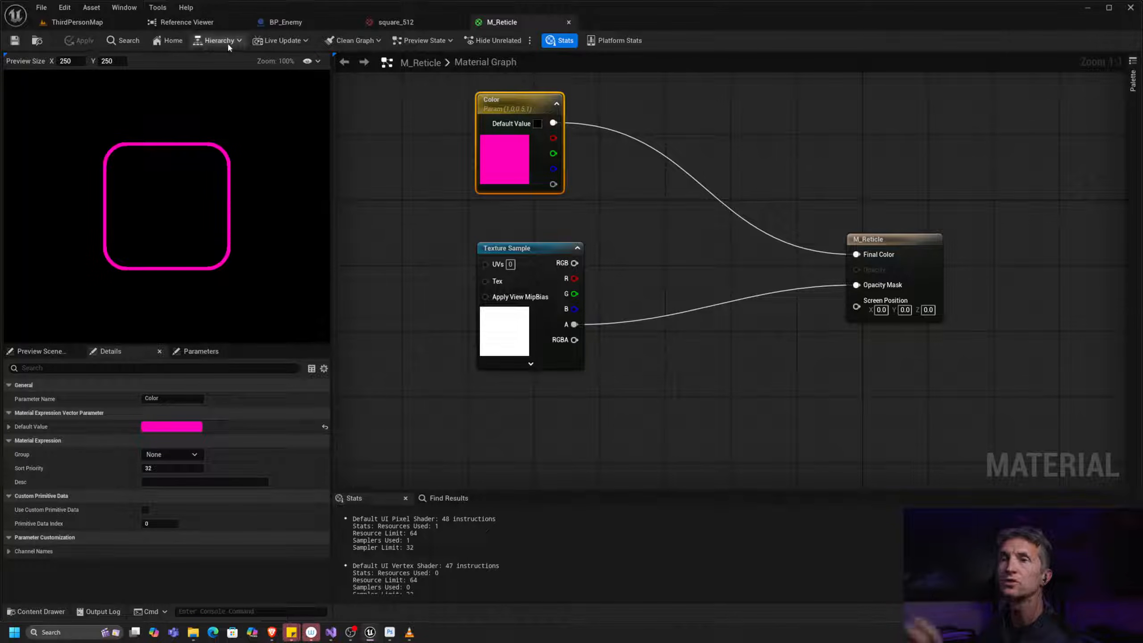
Step: Return to the ThirdPersonMap level and open the W_TargetLock widget from the Tutorial/UI folder
click(90, 22)
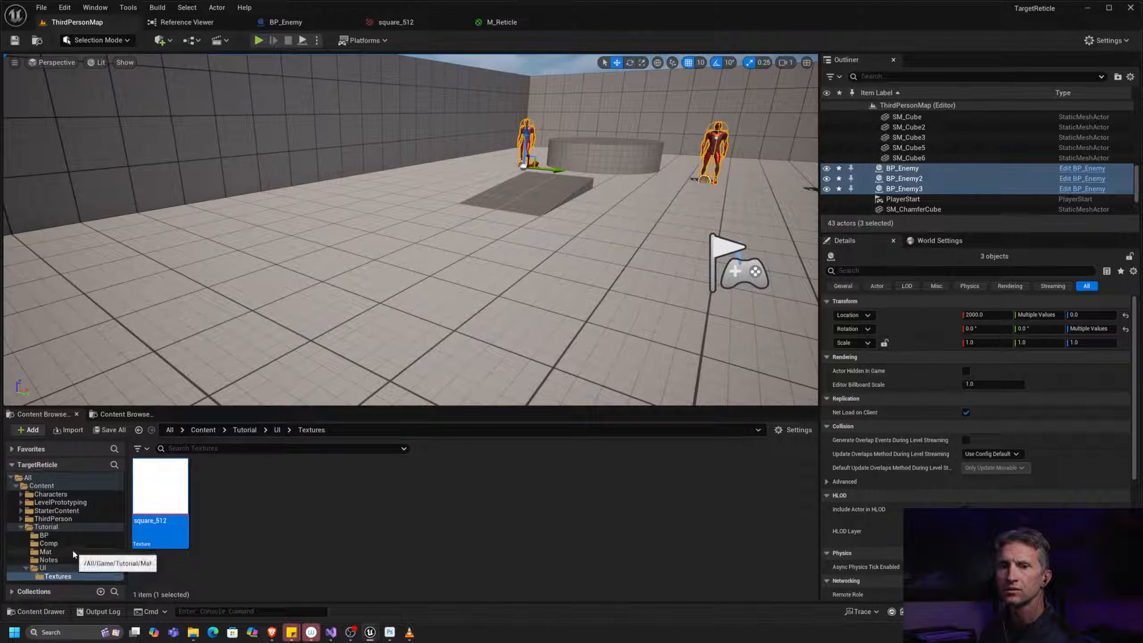
click(70, 536)
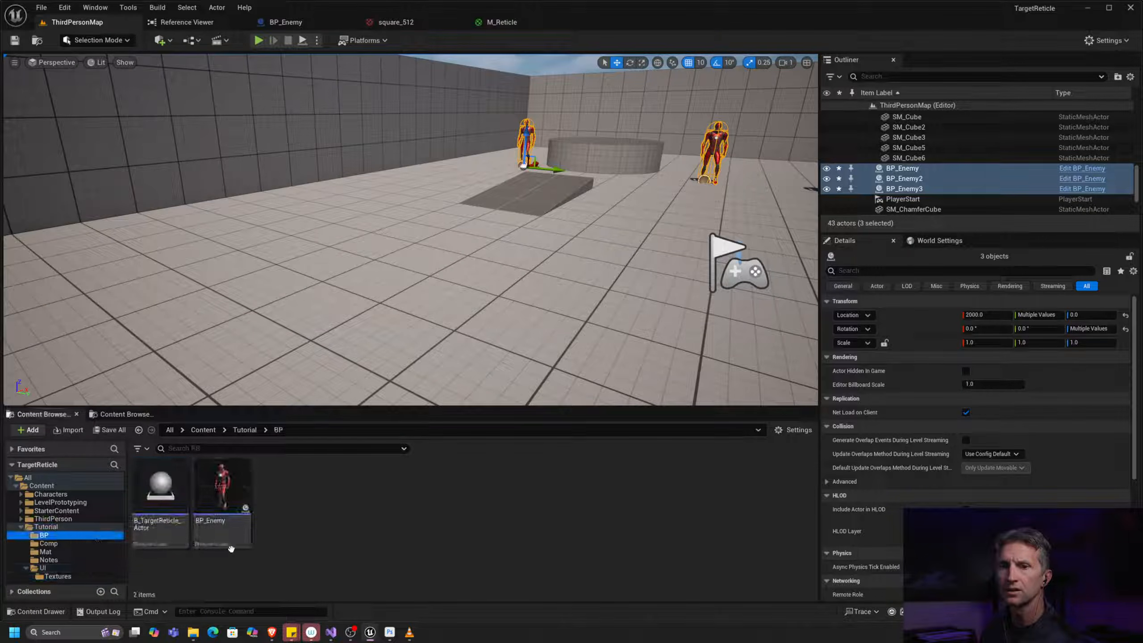
click(71, 567)
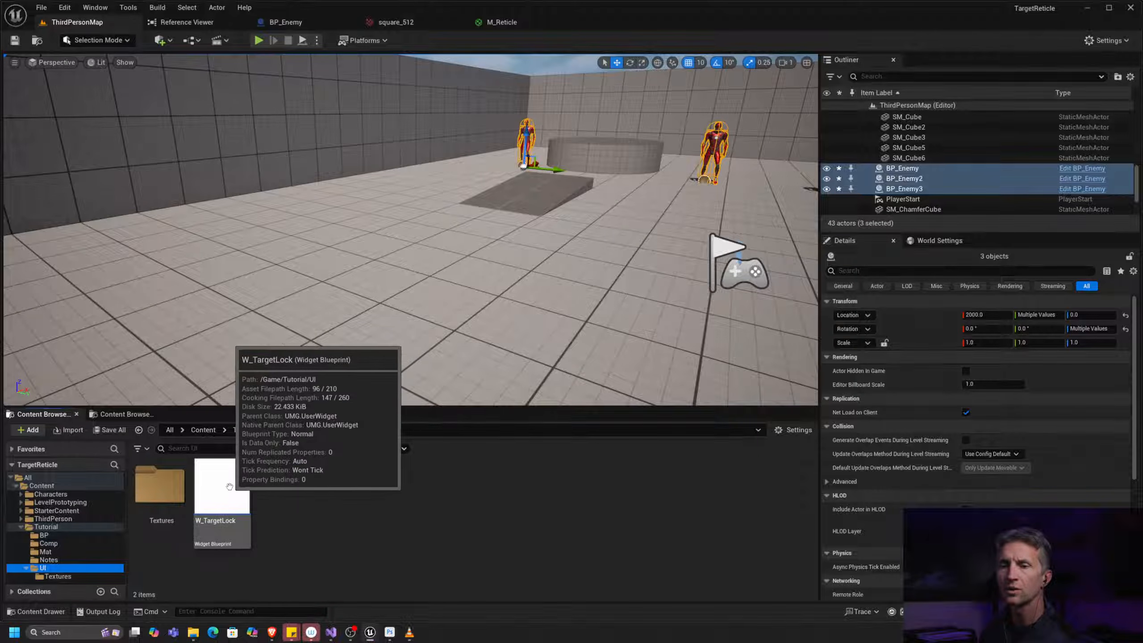
double_click(230, 486)
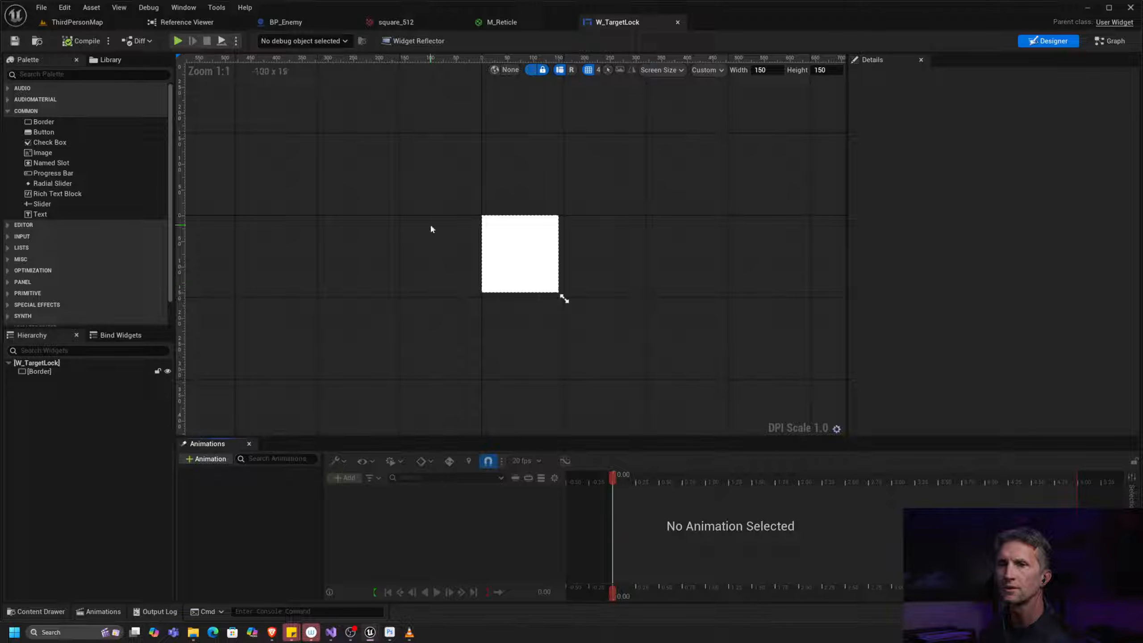
Step: Set the brush image of W_TargetLock's Border to the M_Reticle material
click(71, 372)
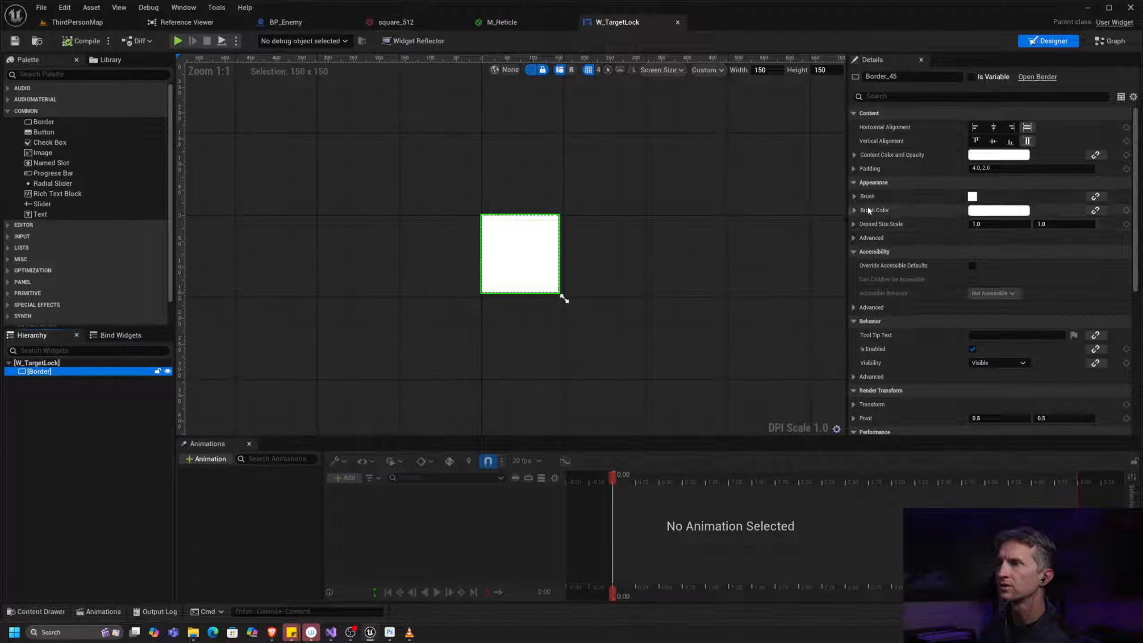
click(855, 196)
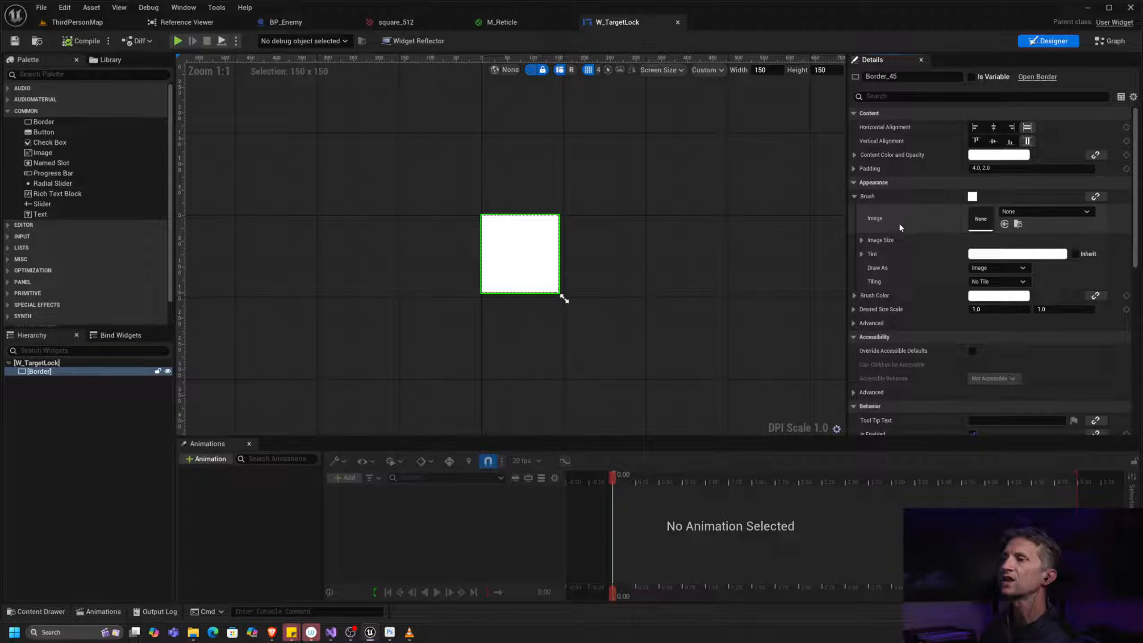
click(1057, 213)
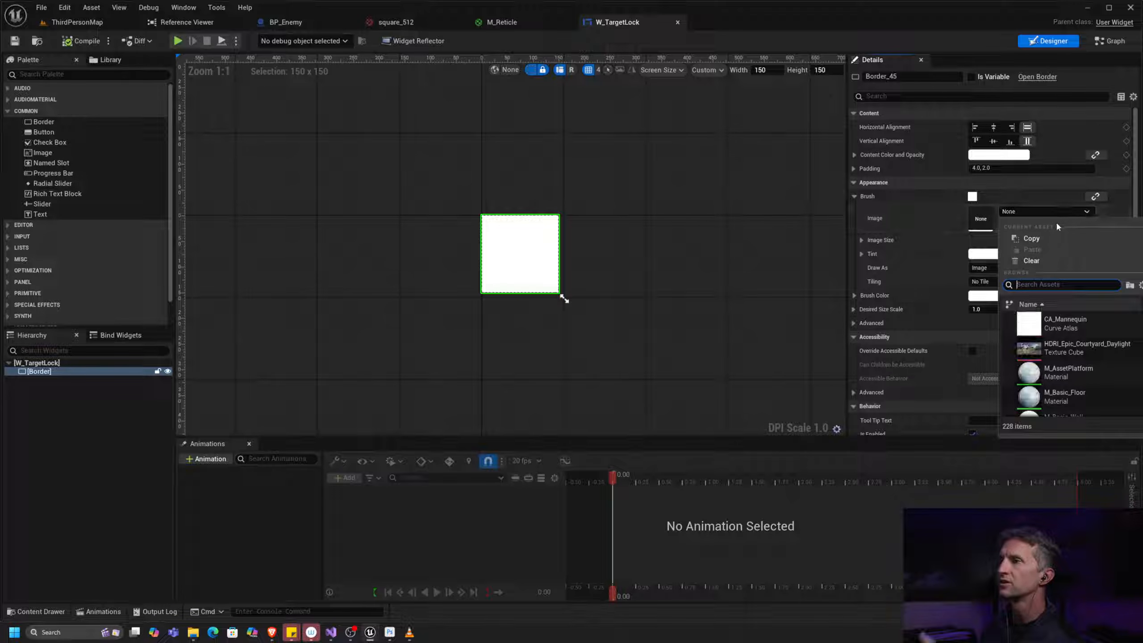
text(retic)
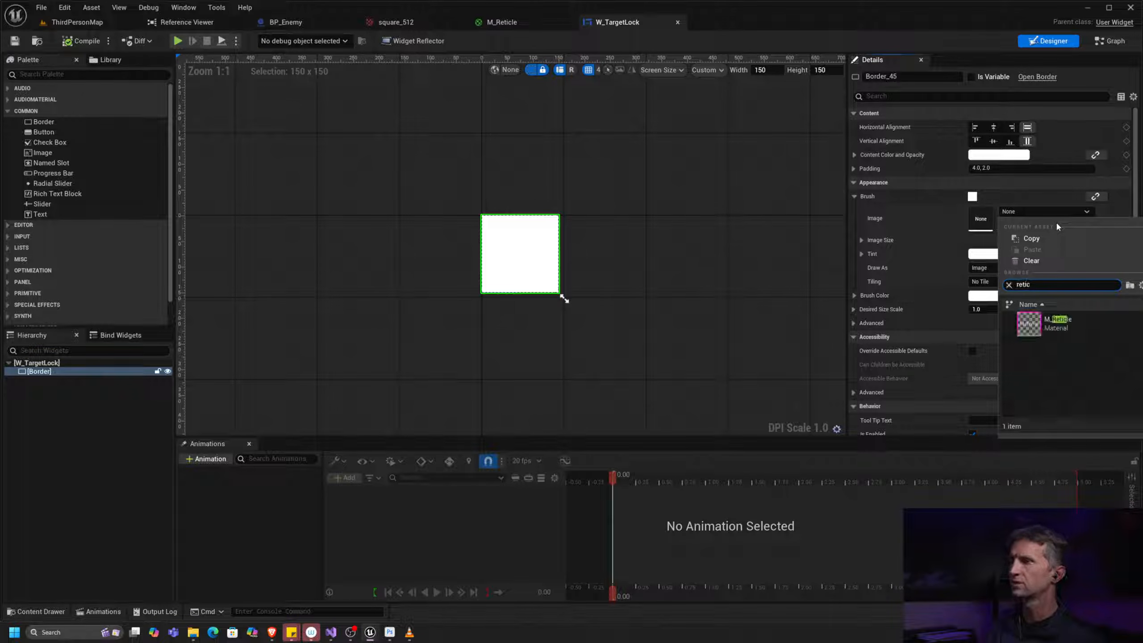
click(1105, 315)
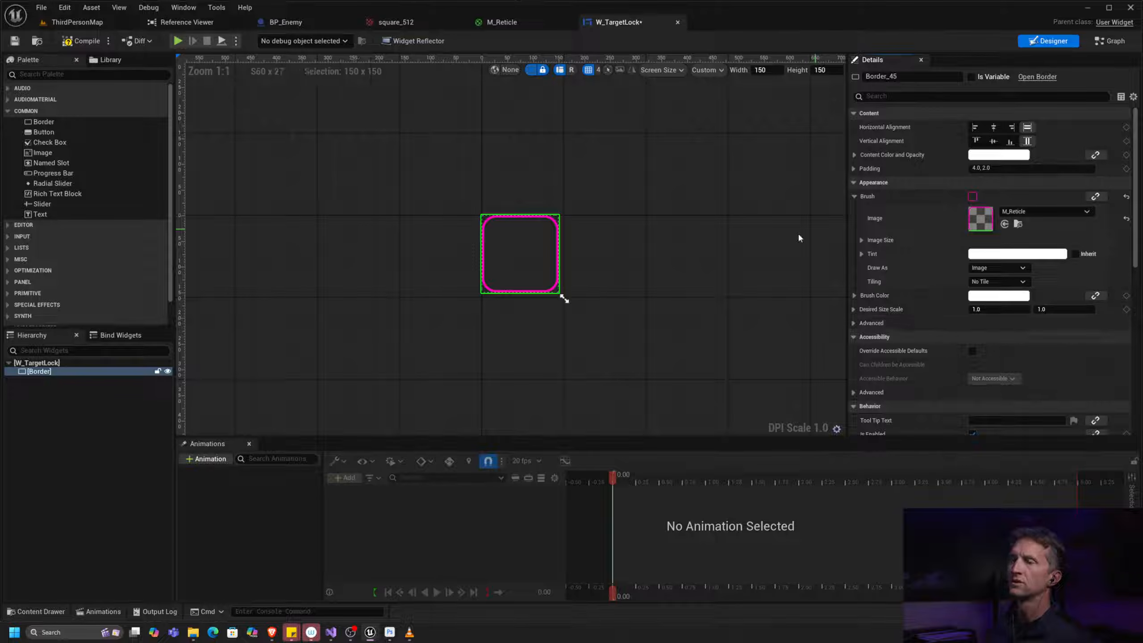
Step: Compile and save the W_TargetLock widget, and go back to the ThirdPersonMap level
click(725, 218)
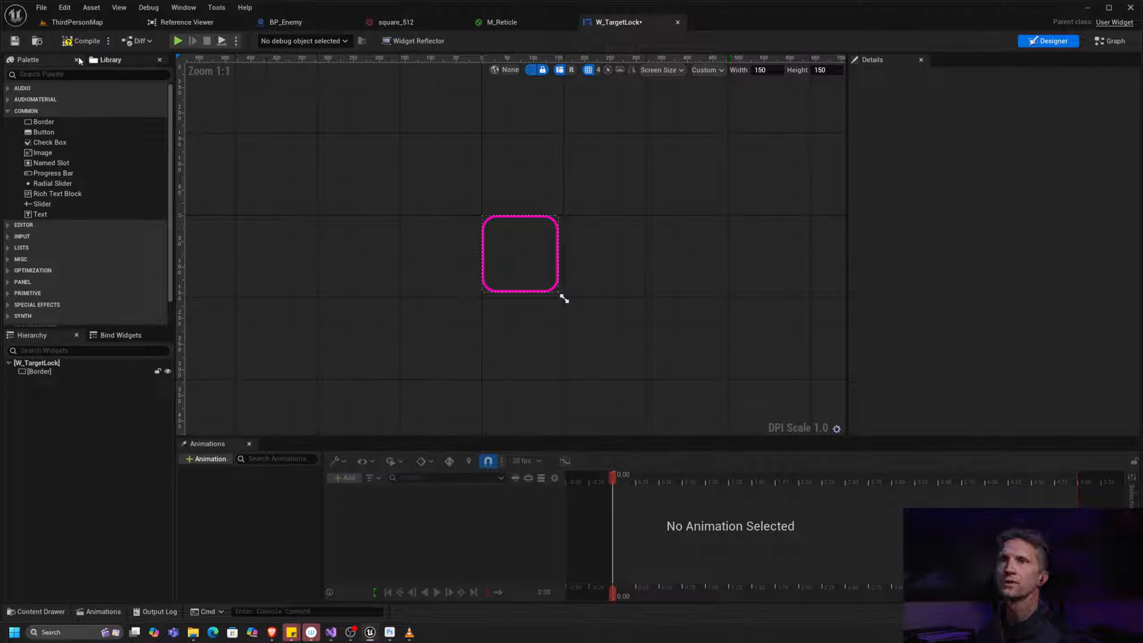
click(79, 41)
click(14, 41)
click(68, 27)
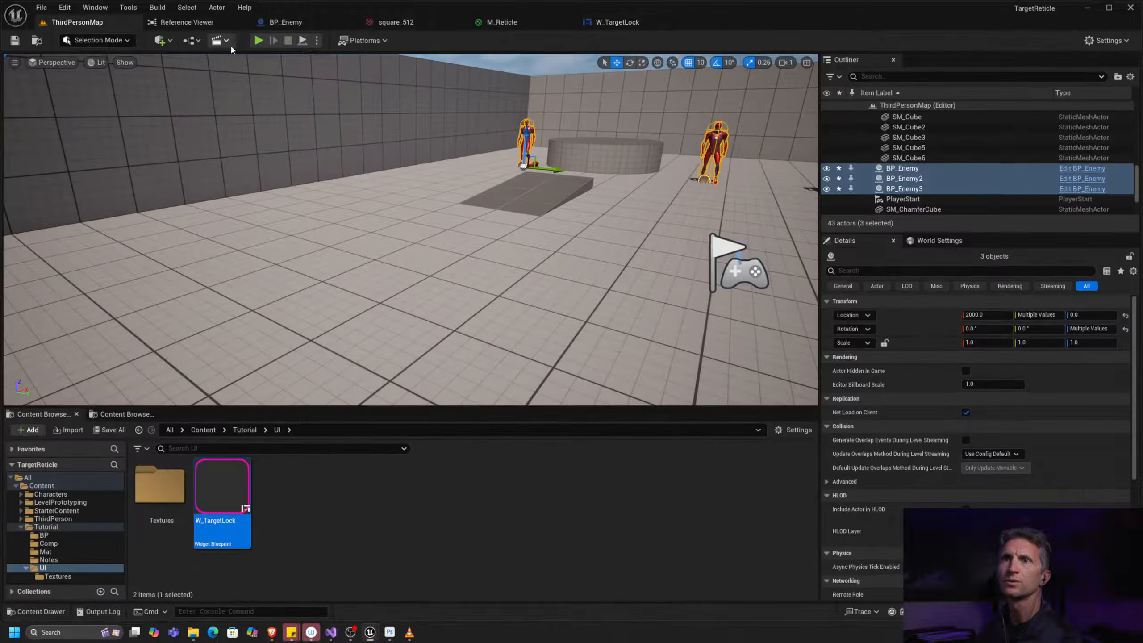
Step: Play the level, walk toward the enemies and cycle the target lock between them to check the reticle, then end play
click(259, 40)
key(w)
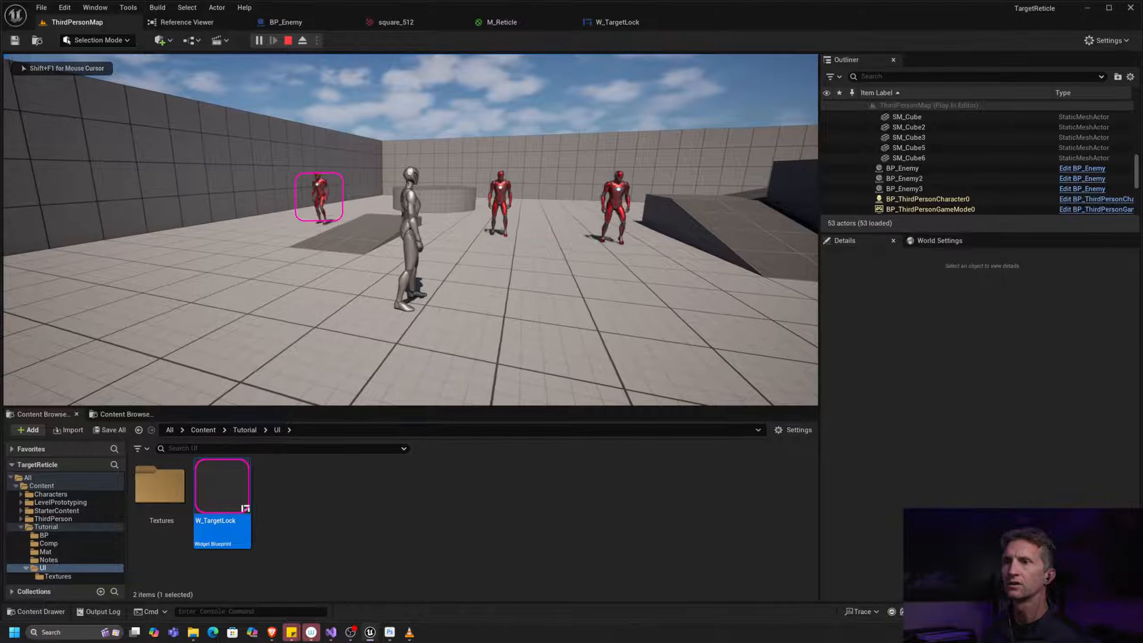
key(Tab)
key(Tab)
key(Tab)
key(Tab)
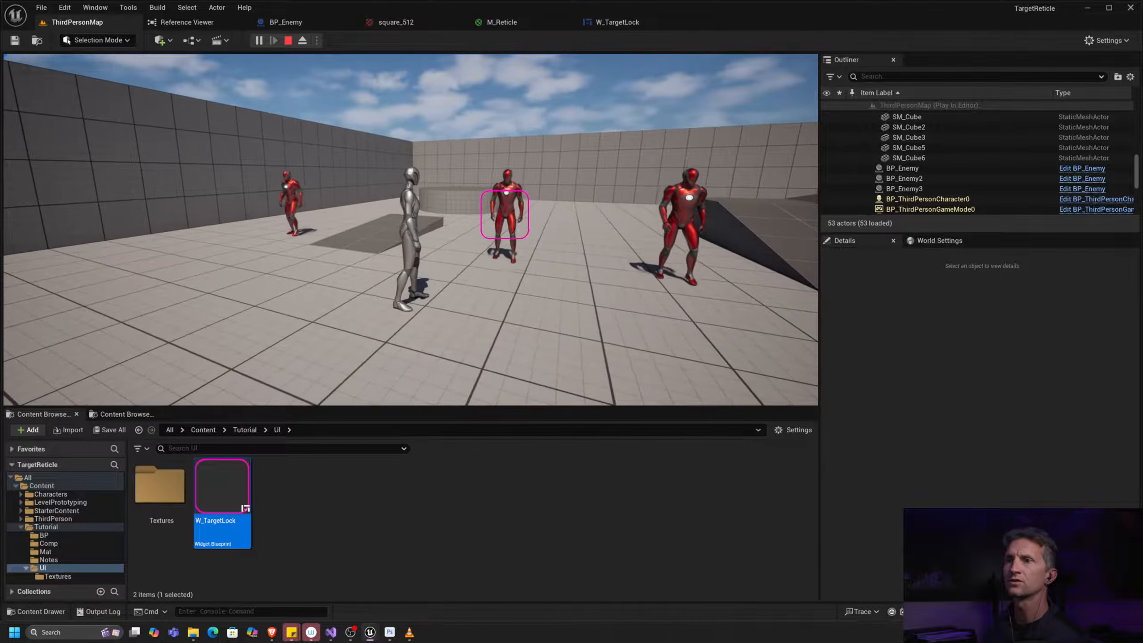
key(Tab)
key(Tab)
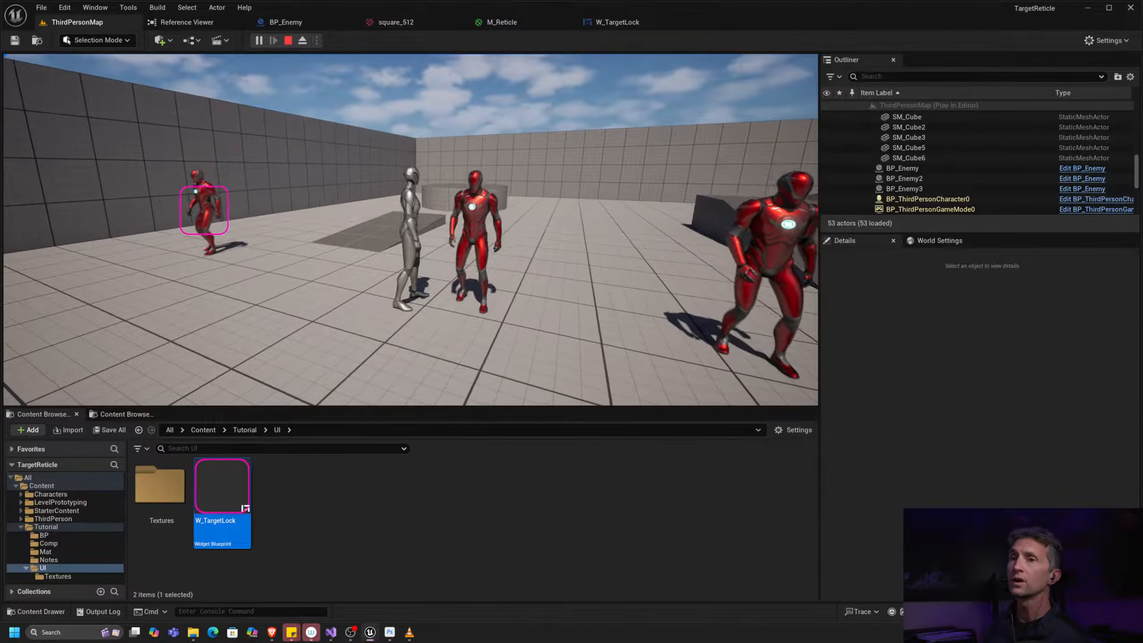
key(Tab)
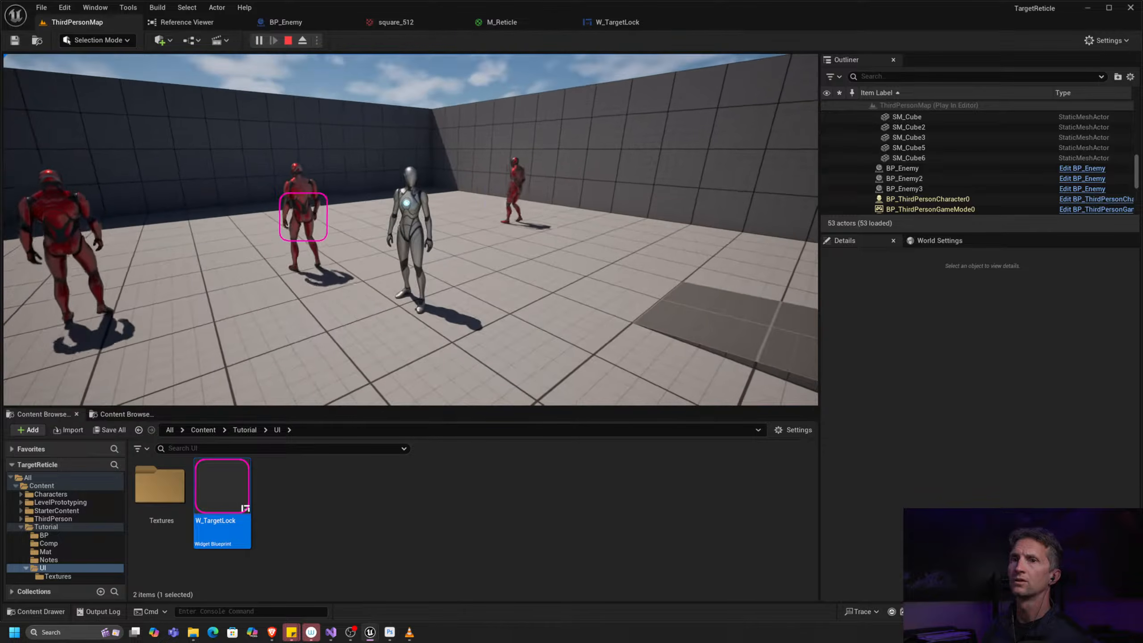
key(Tab)
key(Tab)
key(Tab)
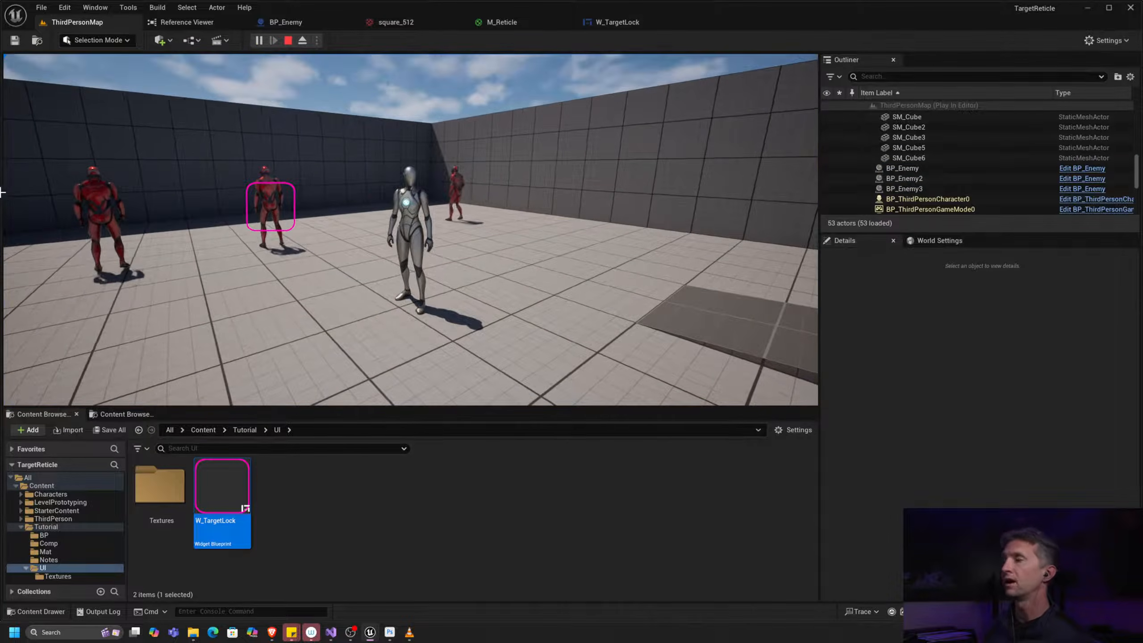
key(Escape)
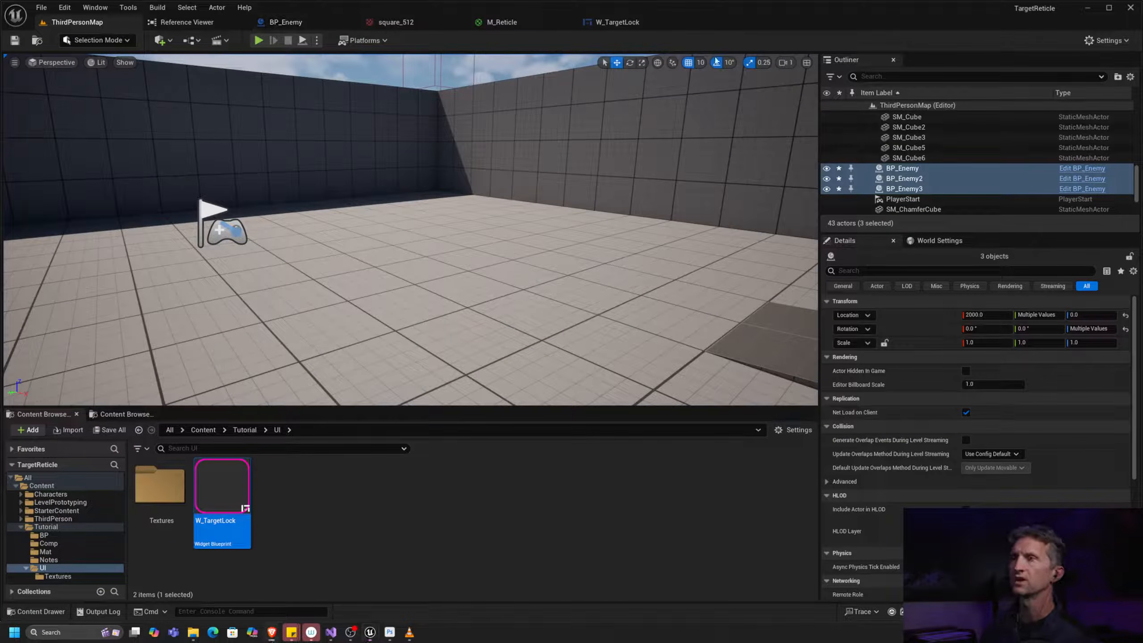
Step: Switch to the untitled rounded-square document in Photoshop
key(alt+Tab)
key(alt+Tab)
key(alt+shift+Tab)
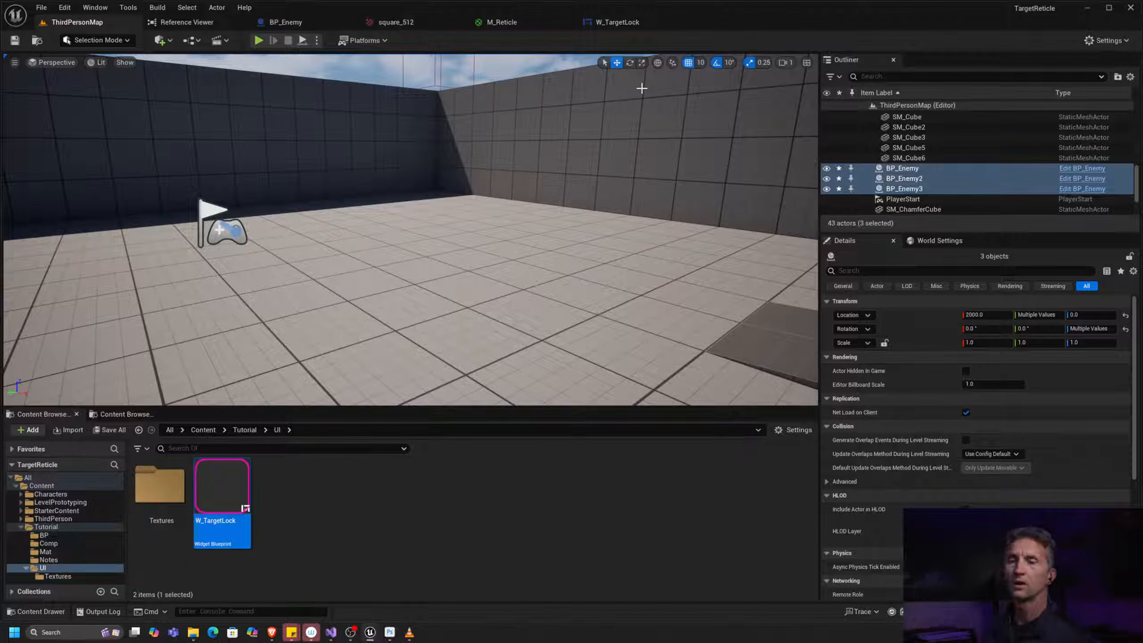
key(alt+Tab)
alt+click(1006, 166)
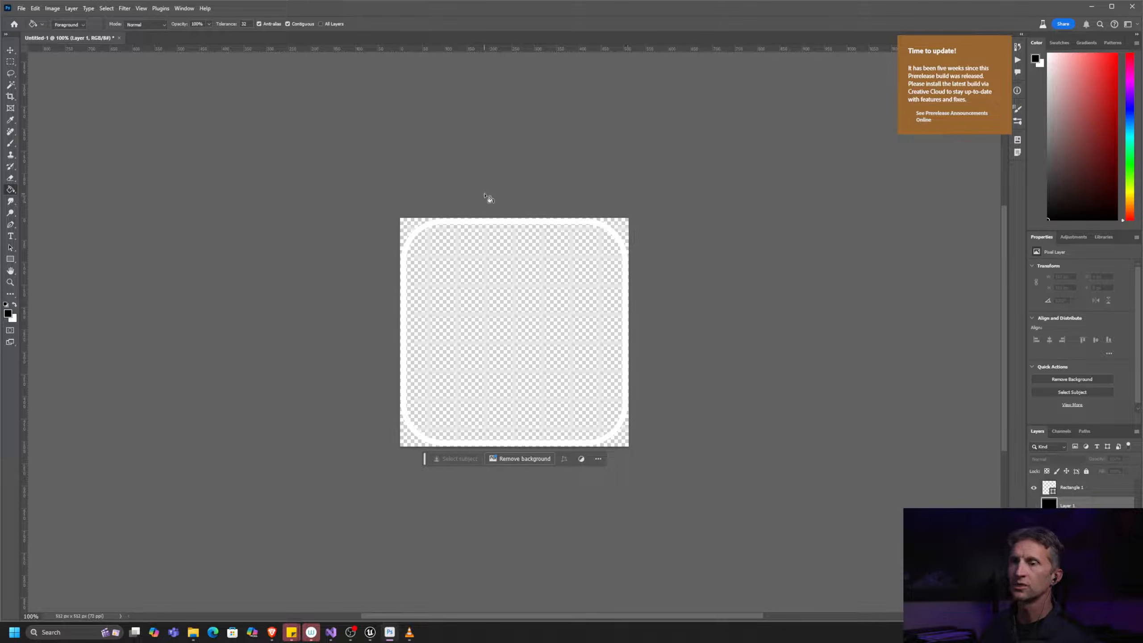
Step: Marquee-select a centred cross from a full-height band about 205 px wide plus a full-width horizontal band, and show the black Layer 1
key(m)
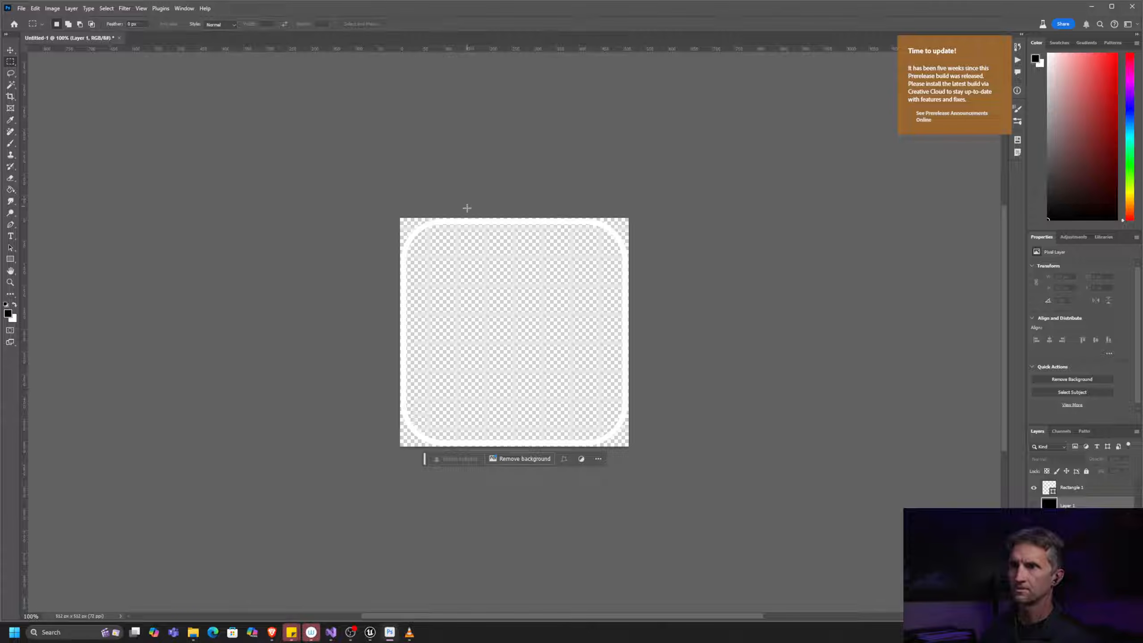
drag(468, 205, 560, 557)
click(1033, 505)
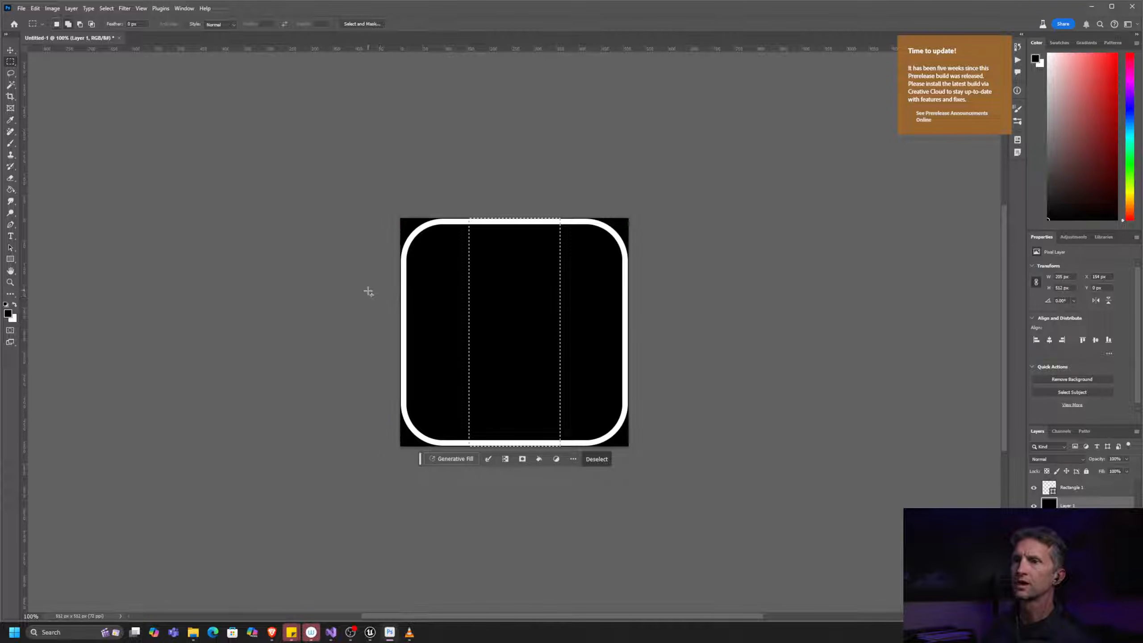
shift+drag(368, 282, 783, 371)
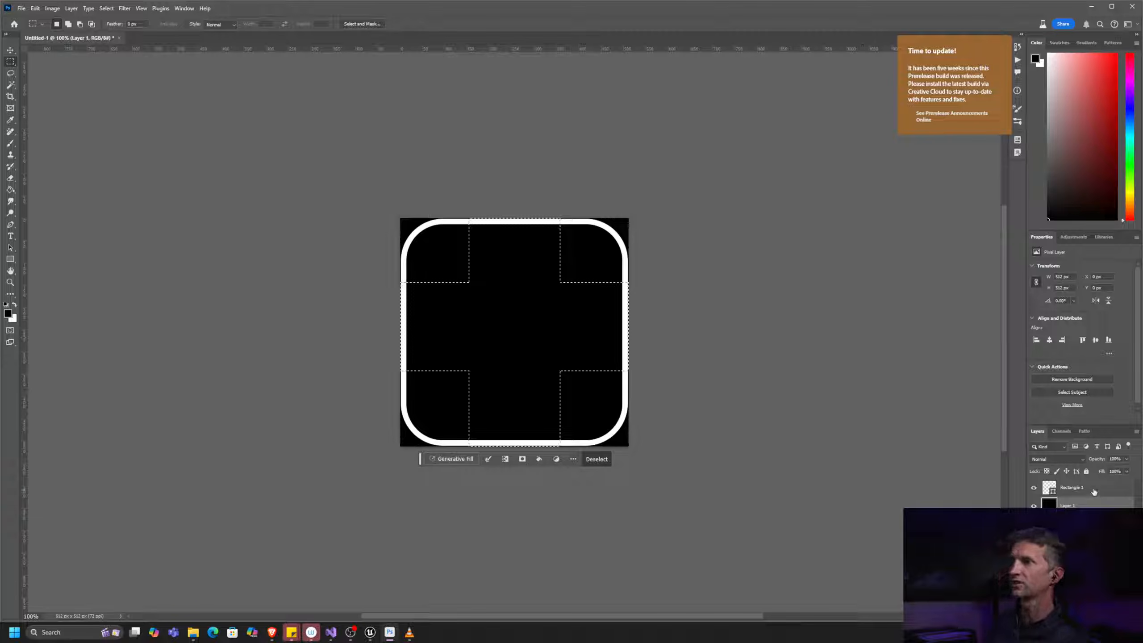
Step: Rasterize the Rectangle 1 layer, delete its outline inside the cross-shaped selection to leave four corner brackets, and deselect
click(1122, 491)
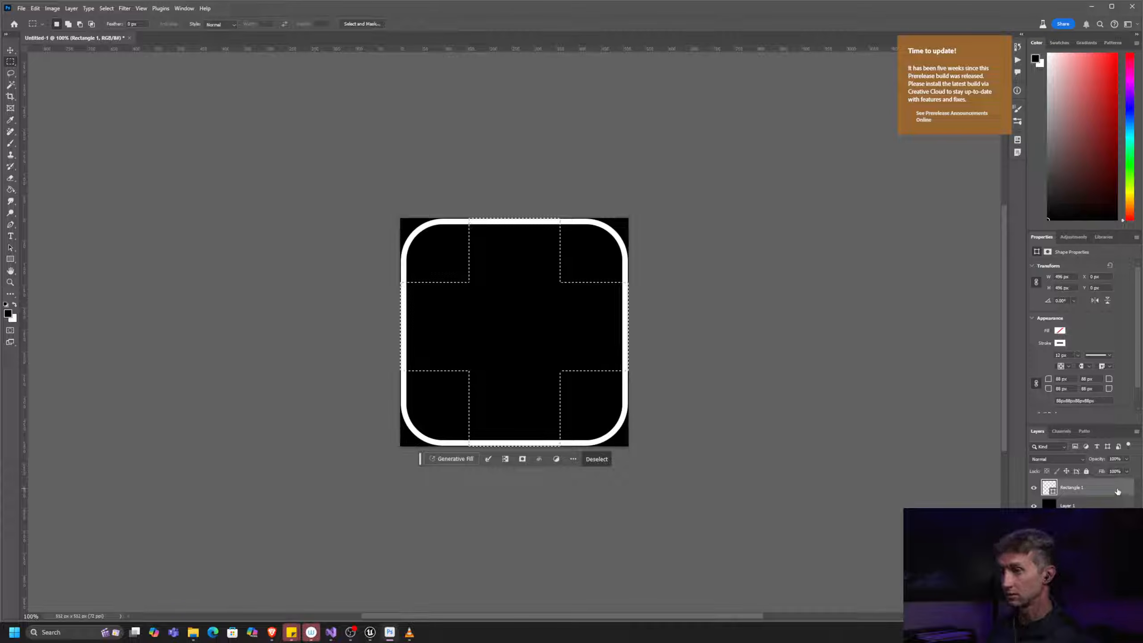
right_click(1117, 493)
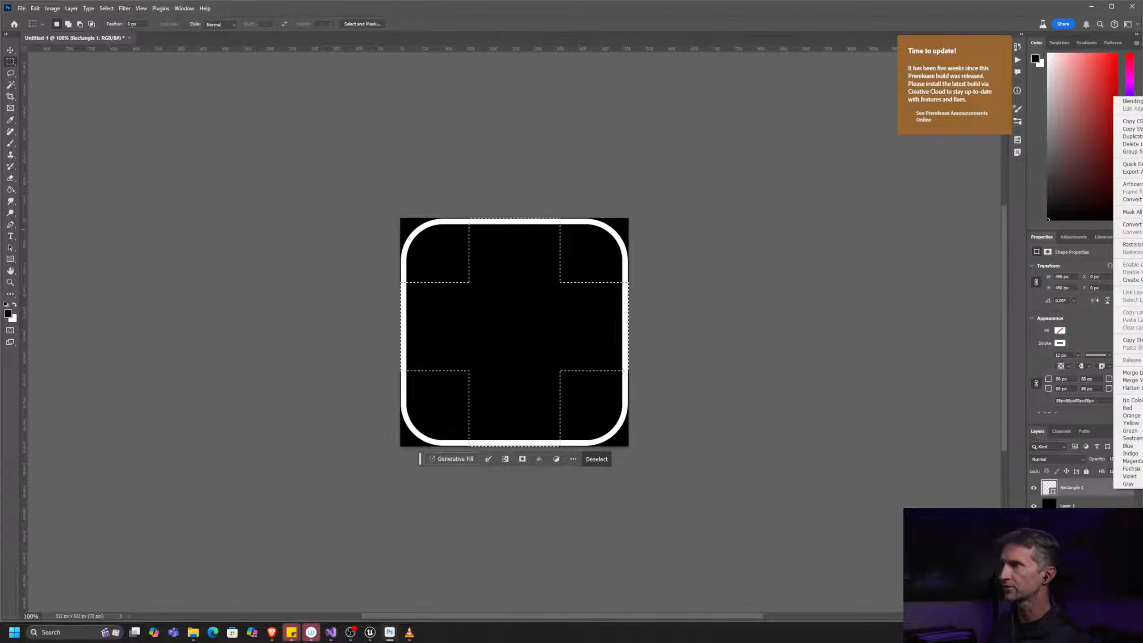
click(1132, 245)
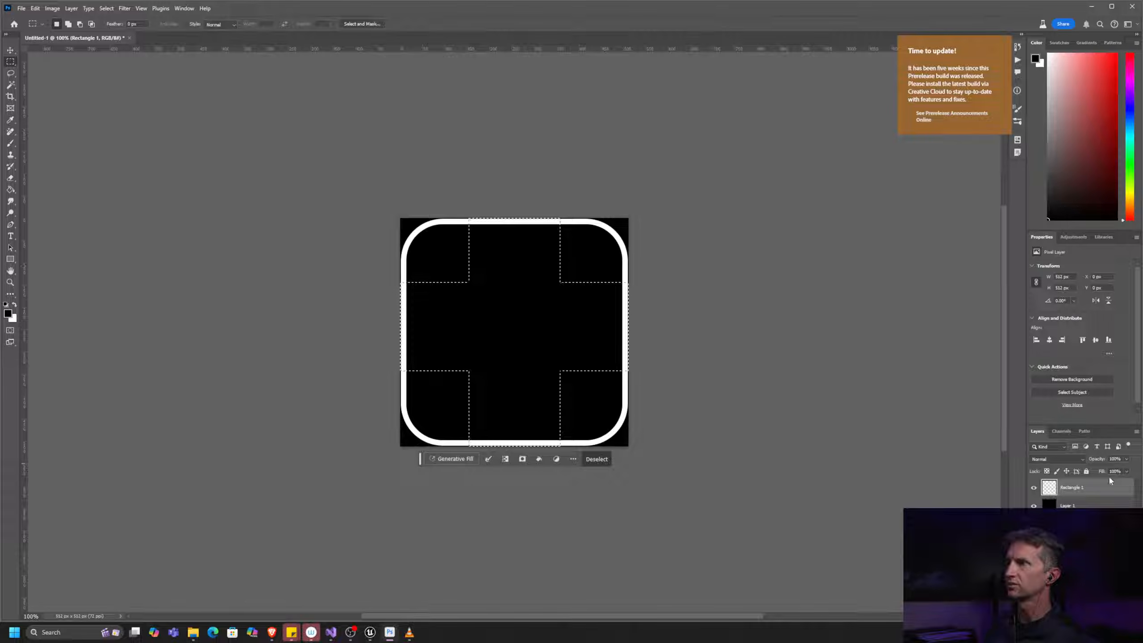
key(Delete)
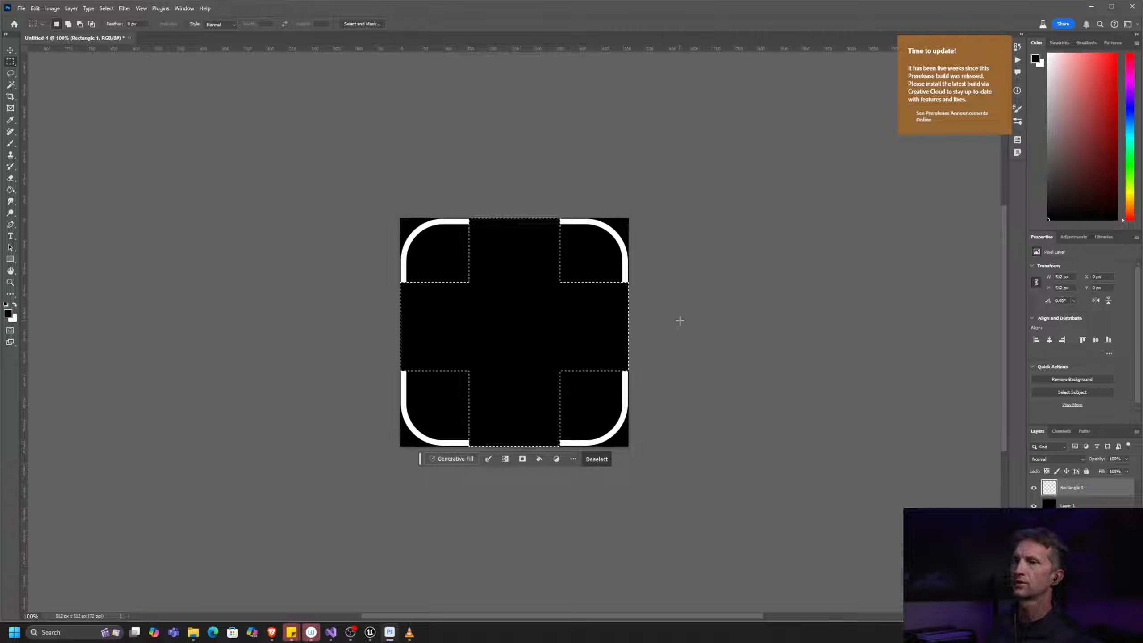
key(ctrl+d)
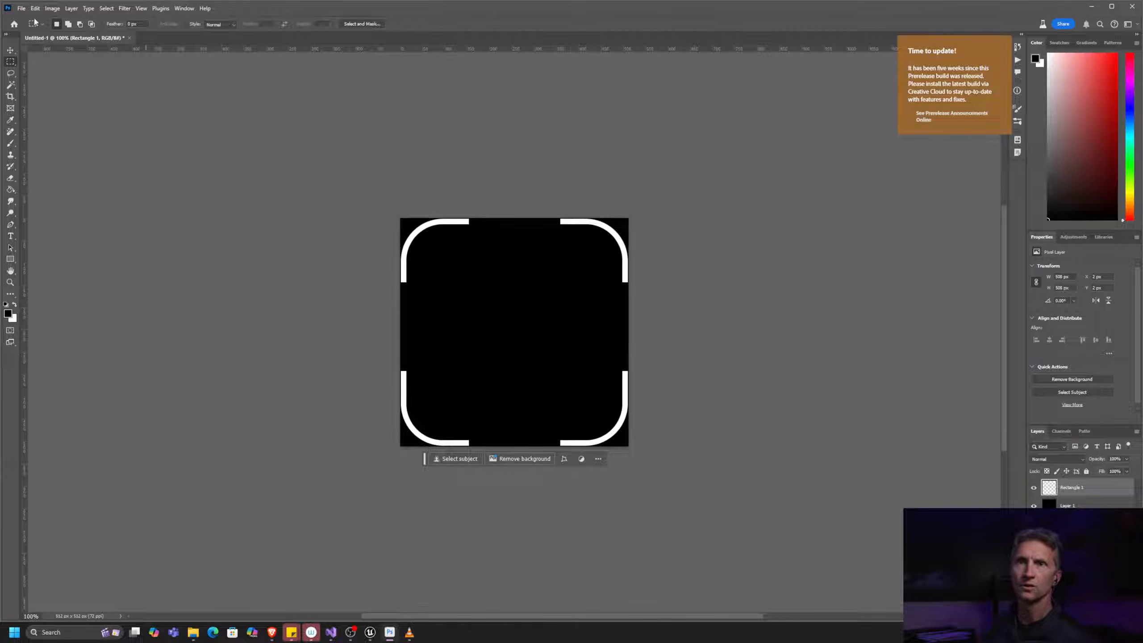
click(21, 8)
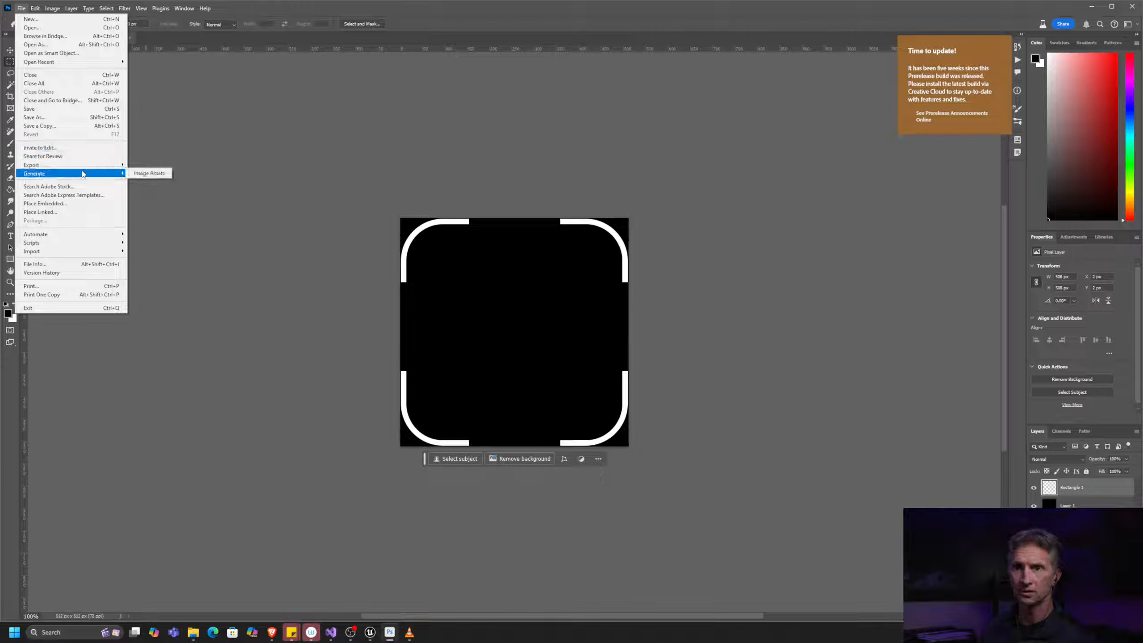
mouse_move(80, 166)
click(180, 201)
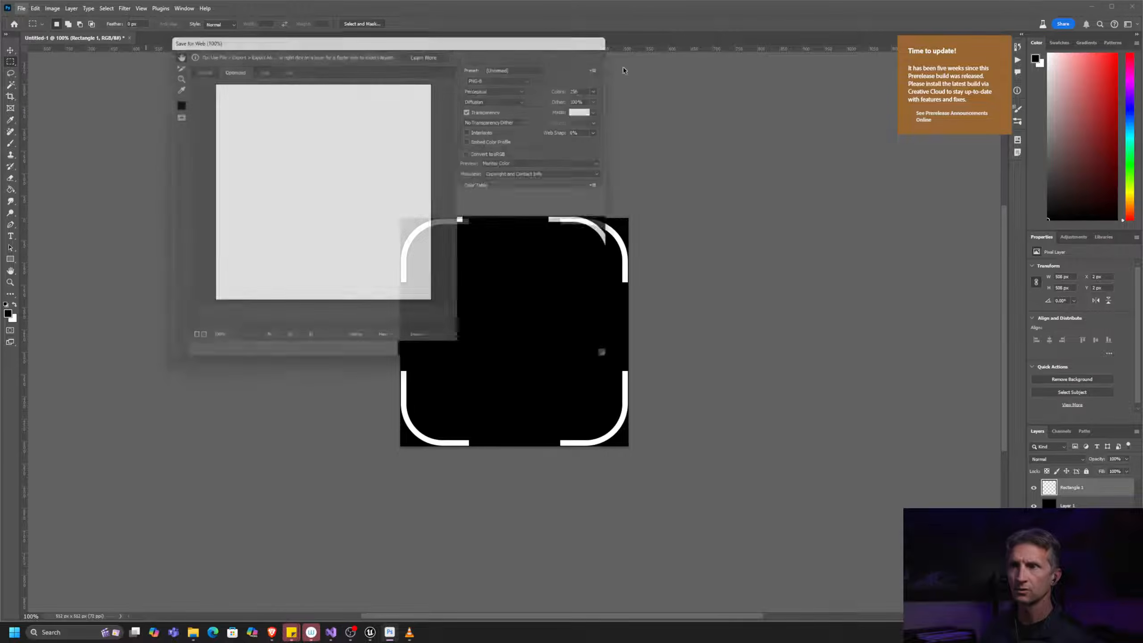
click(470, 357)
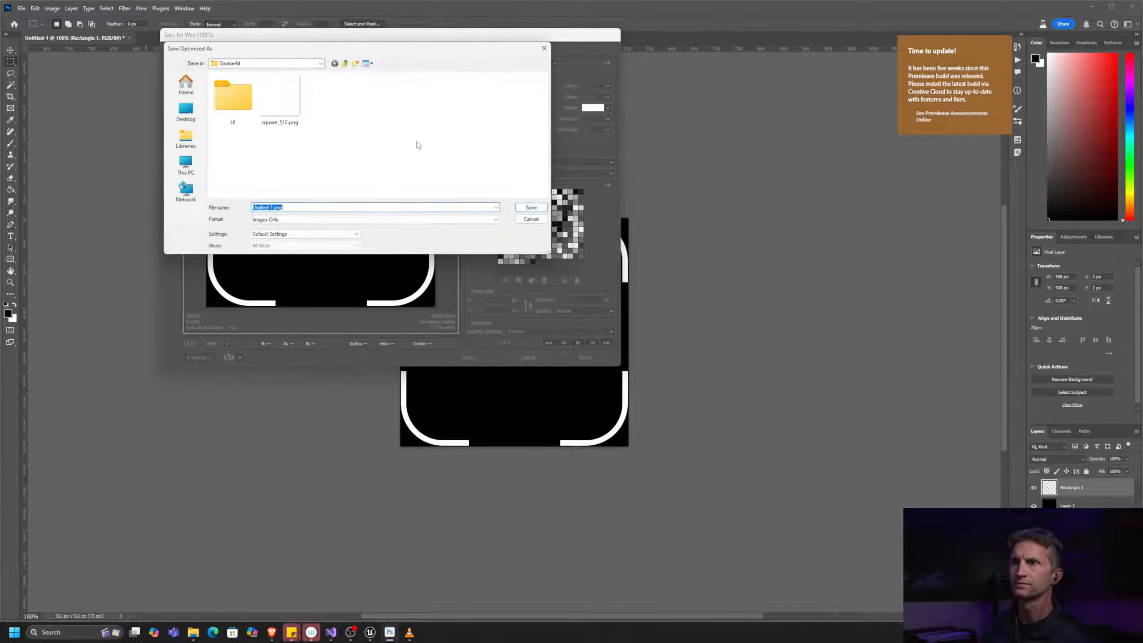
click(283, 104)
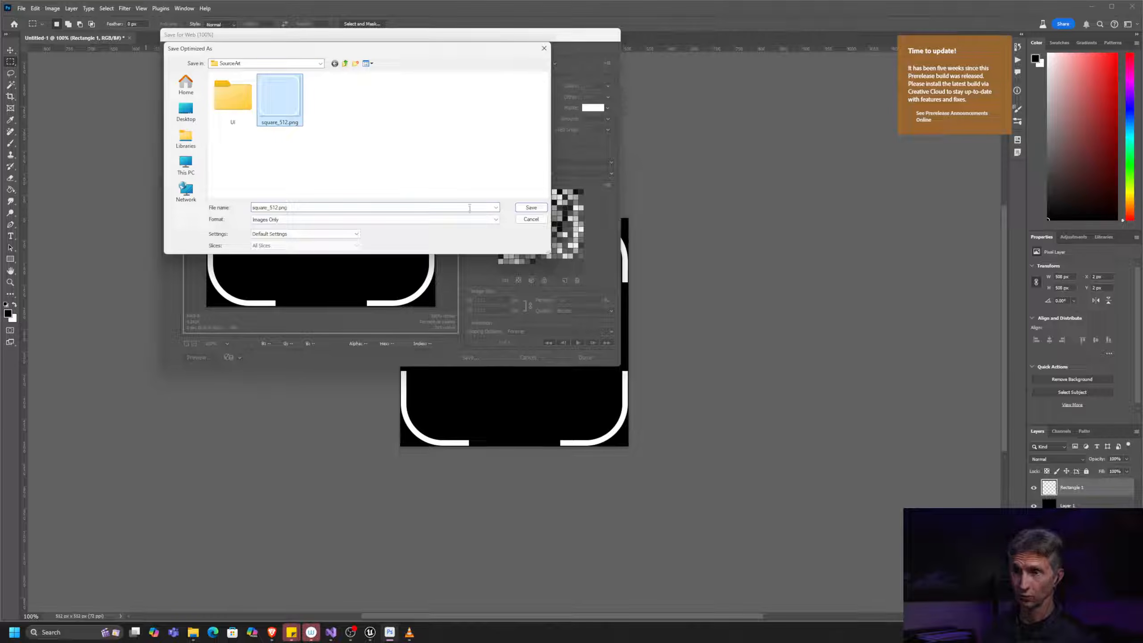
click(531, 219)
click(527, 358)
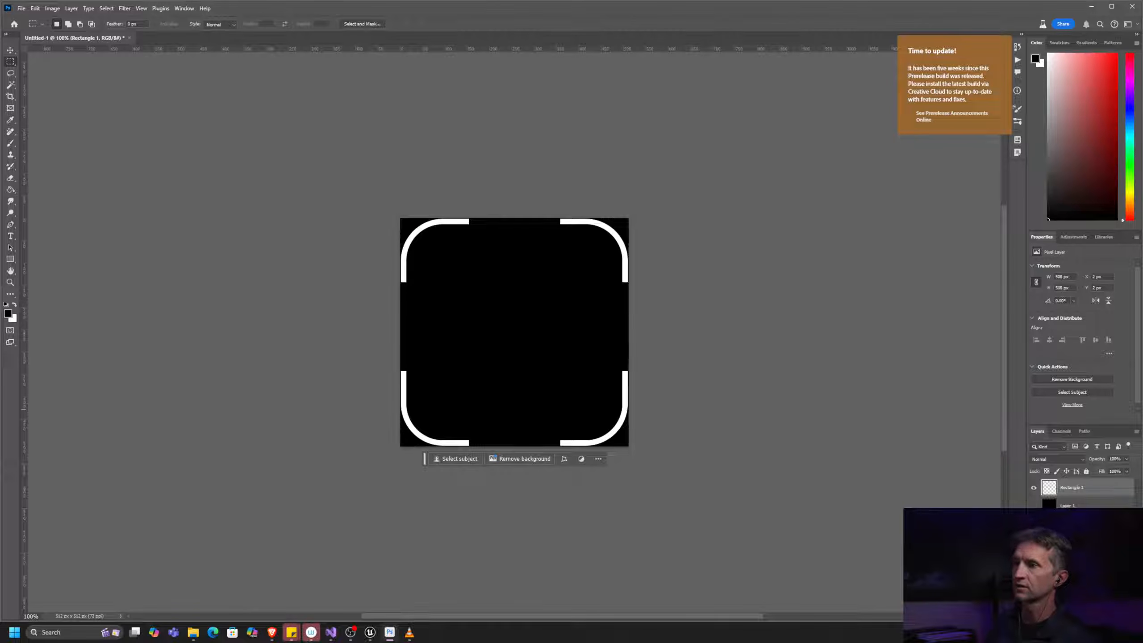
Step: Hide the black Layer 1 and save the transparent corner brackets for web as a PNG-8, replacing square_512.png
click(1033, 505)
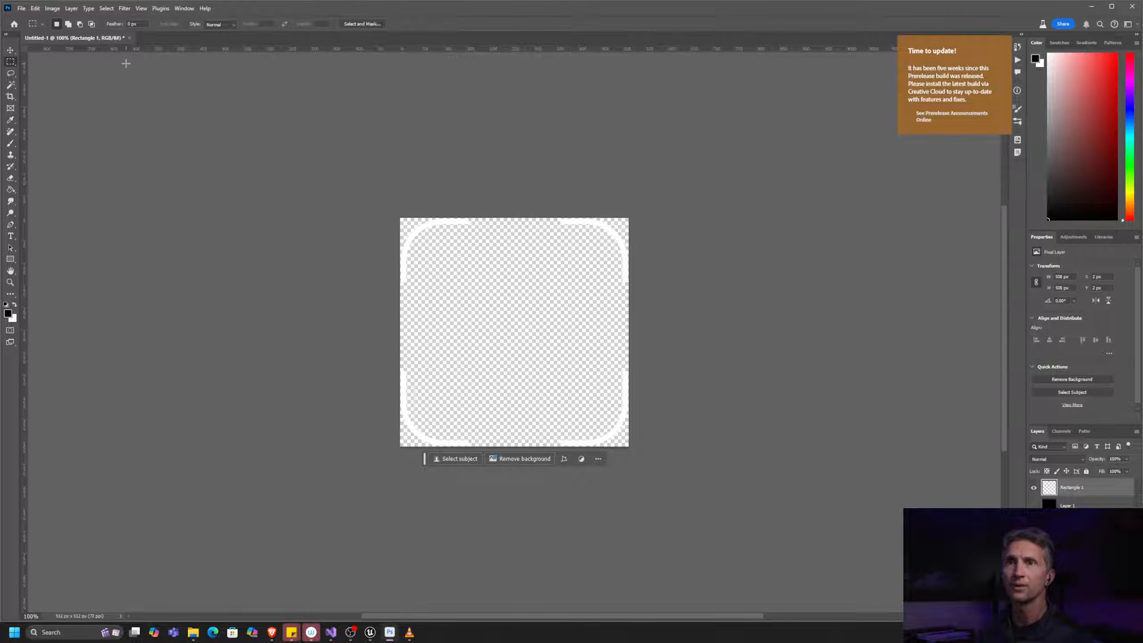
key(ctrl+apostrophe)
click(21, 8)
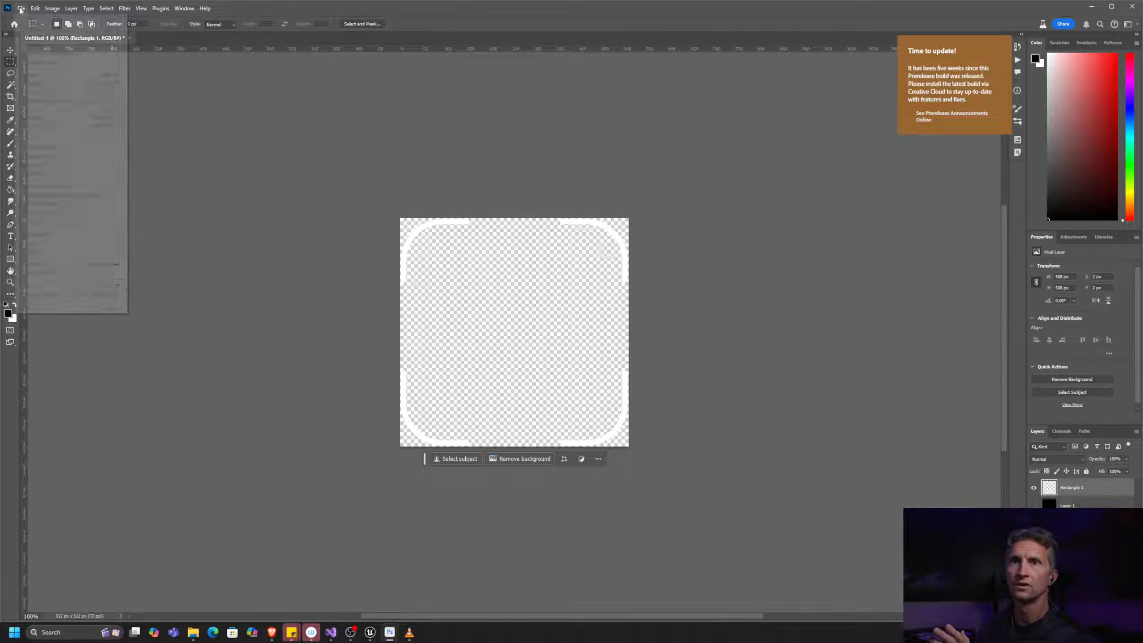
mouse_move(81, 167)
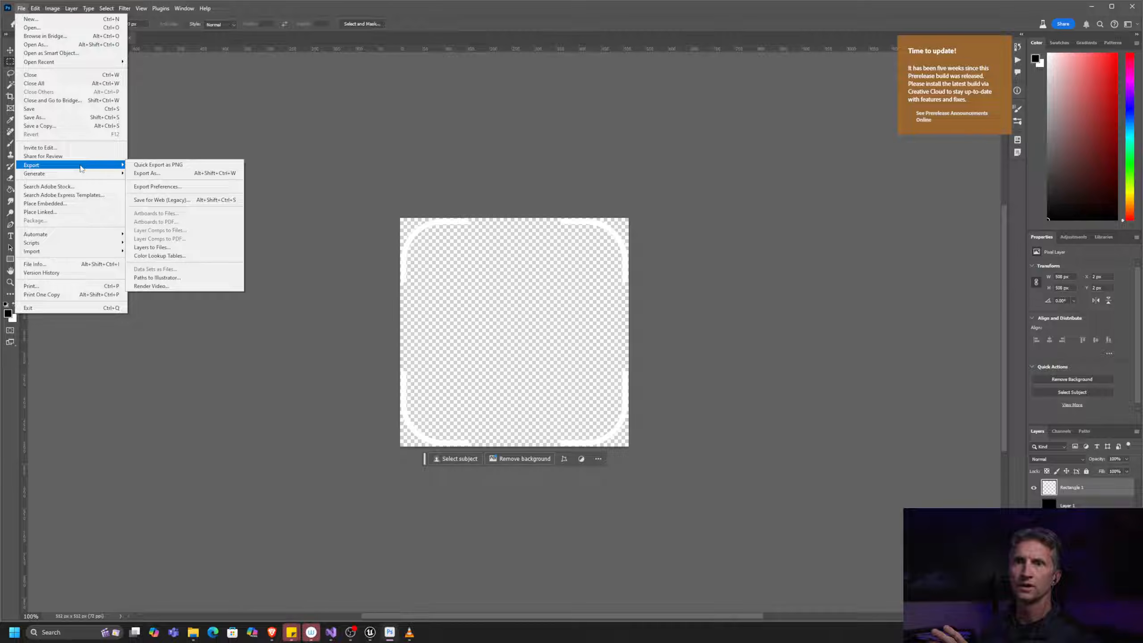
click(180, 200)
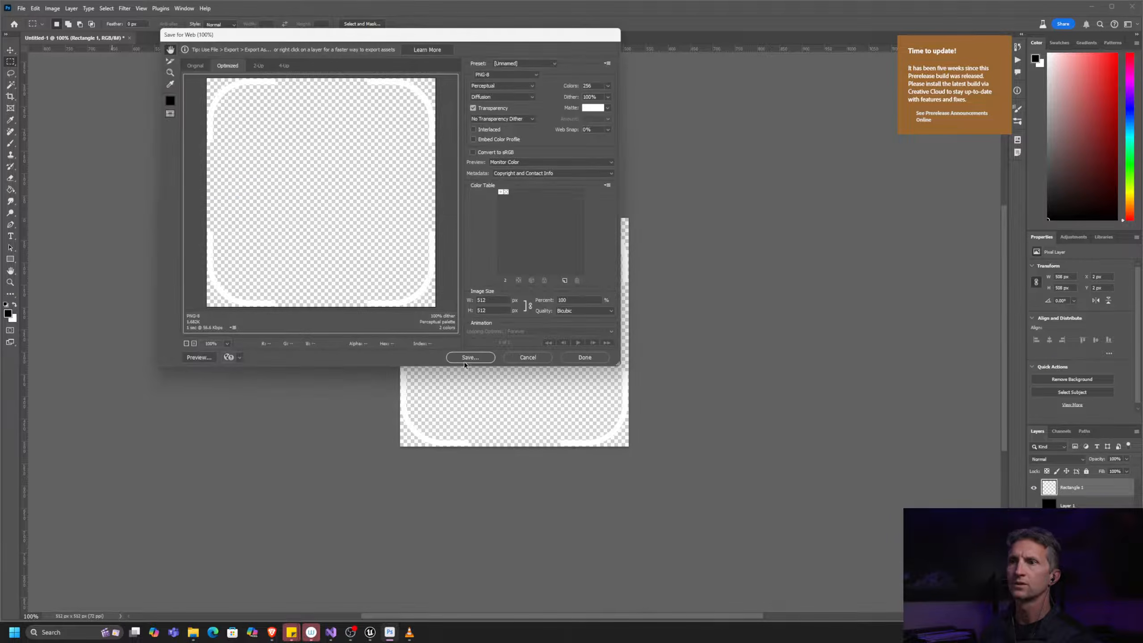
click(469, 357)
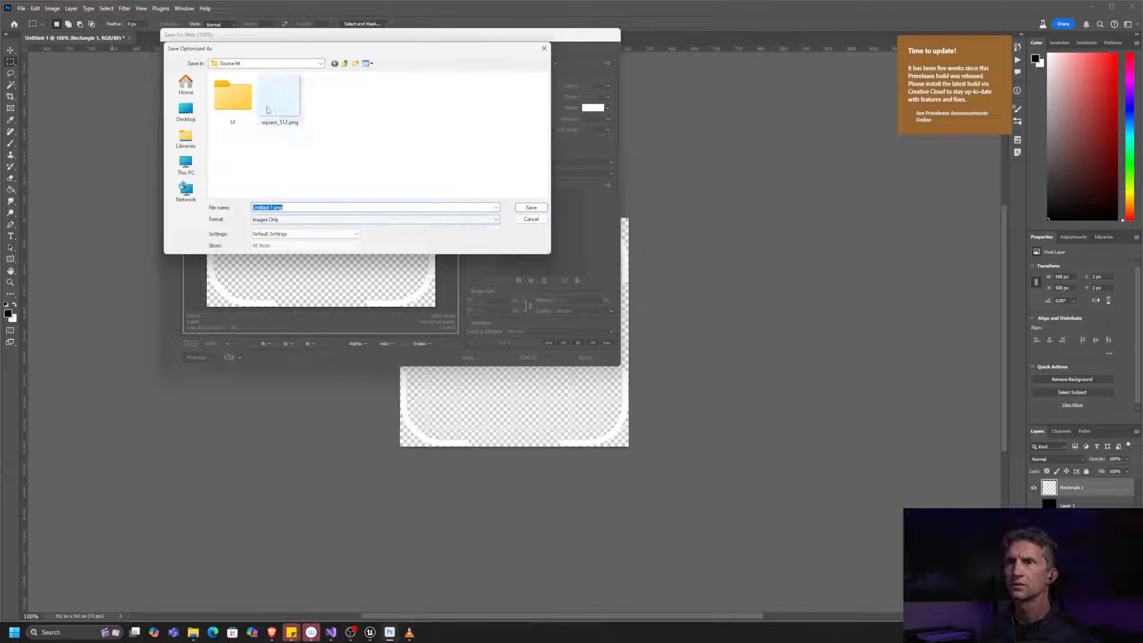
click(273, 115)
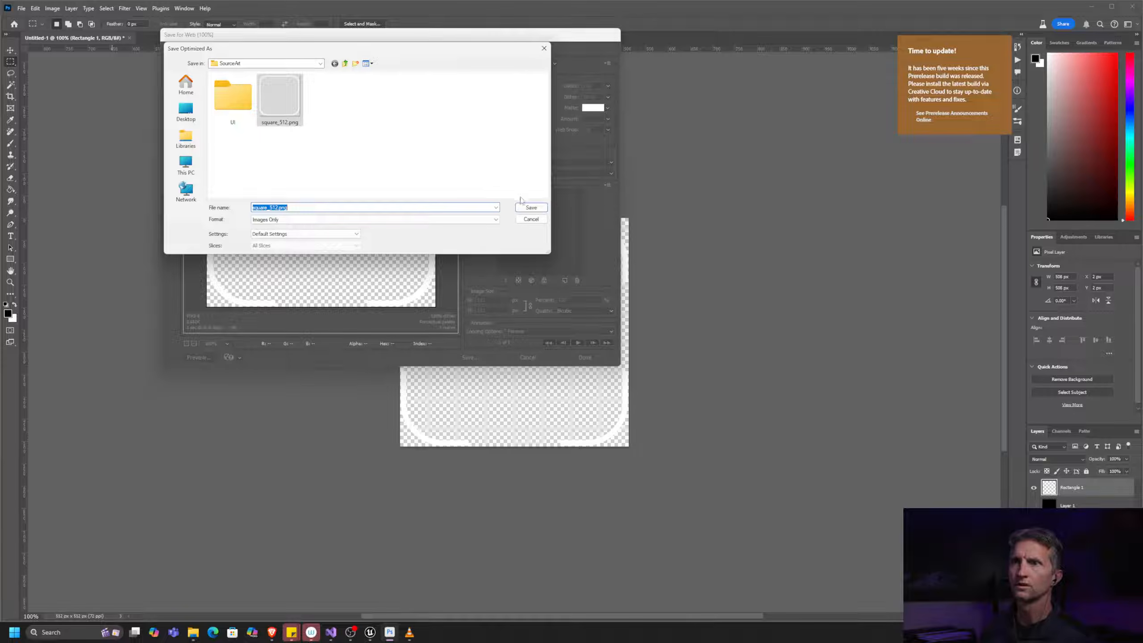
click(530, 207)
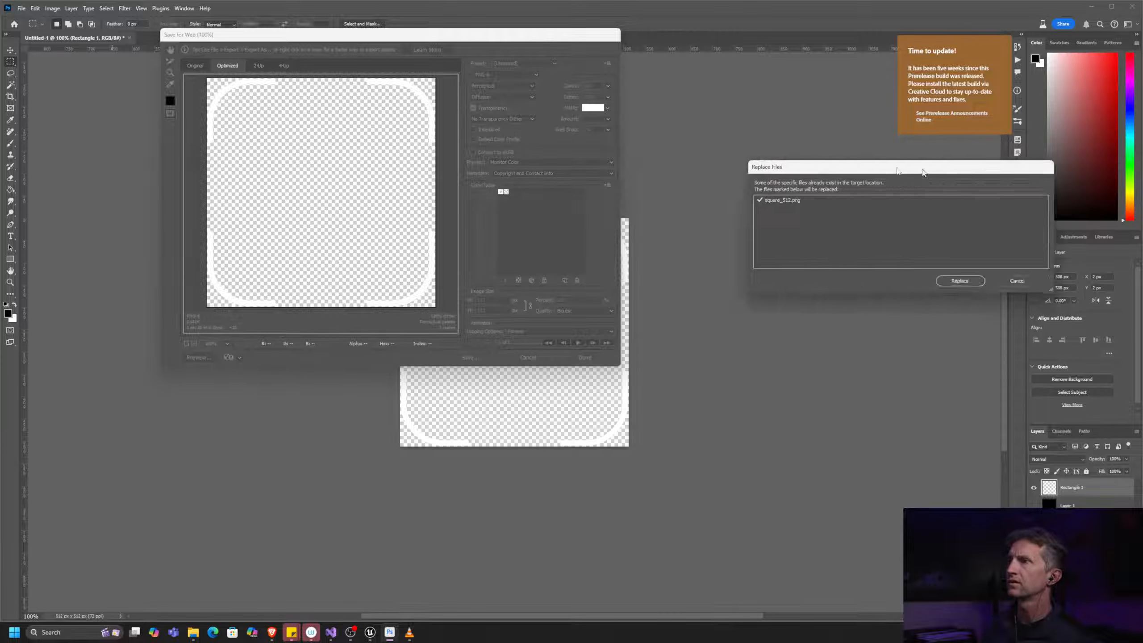
click(407, 248)
Step: Switch to Unreal Editor and inspect the square_512 texture and the M_Reticle material preview
key(alt+Tab)
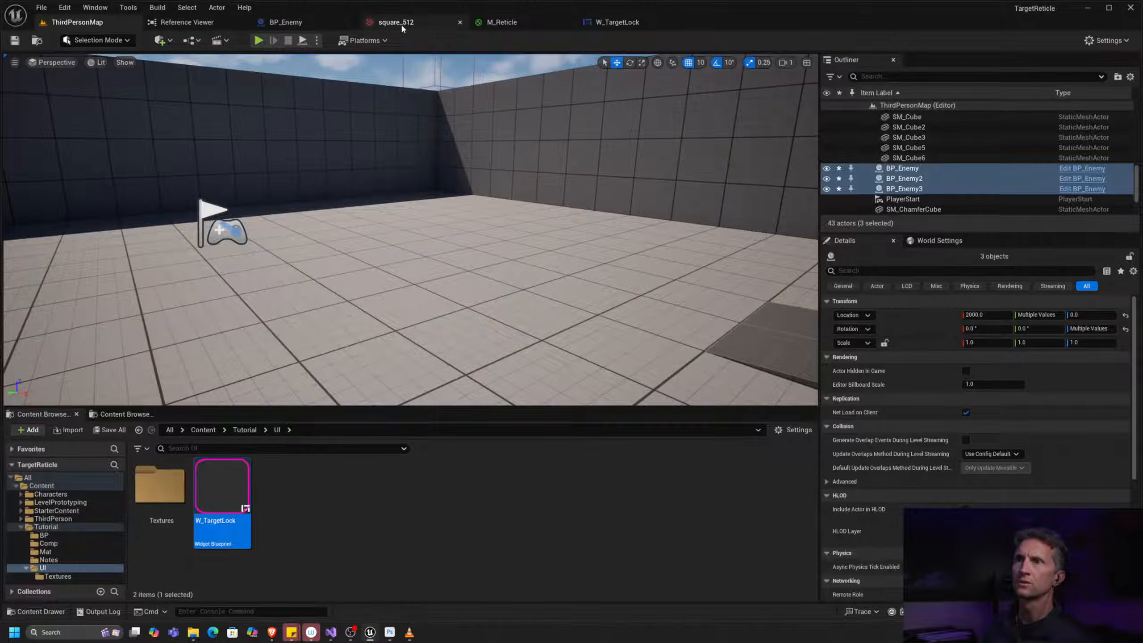
click(403, 26)
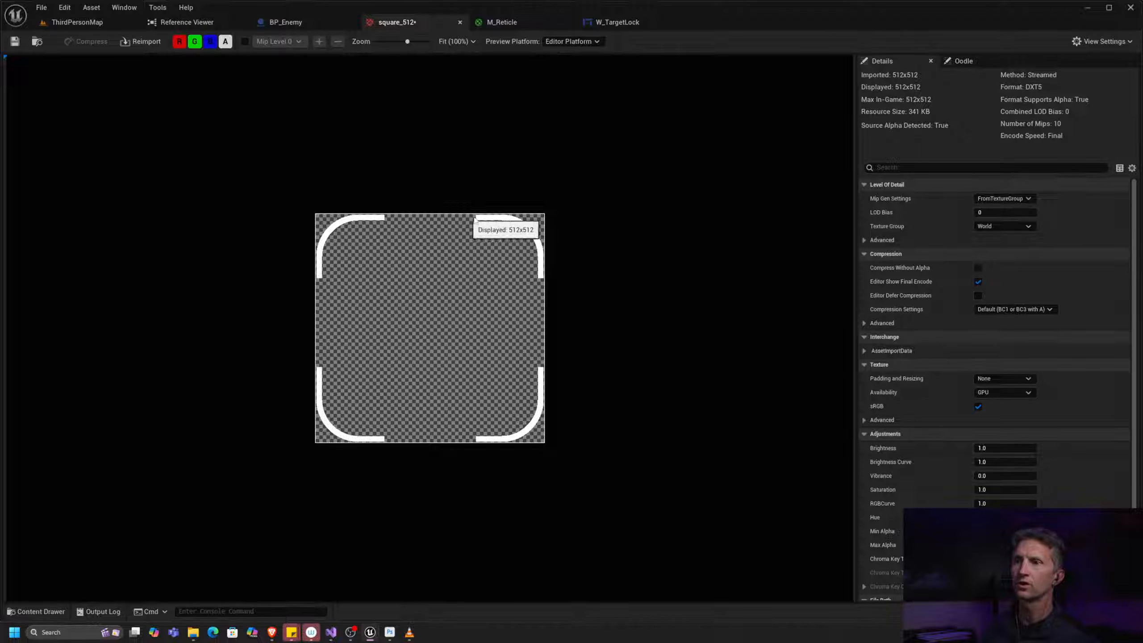
click(507, 25)
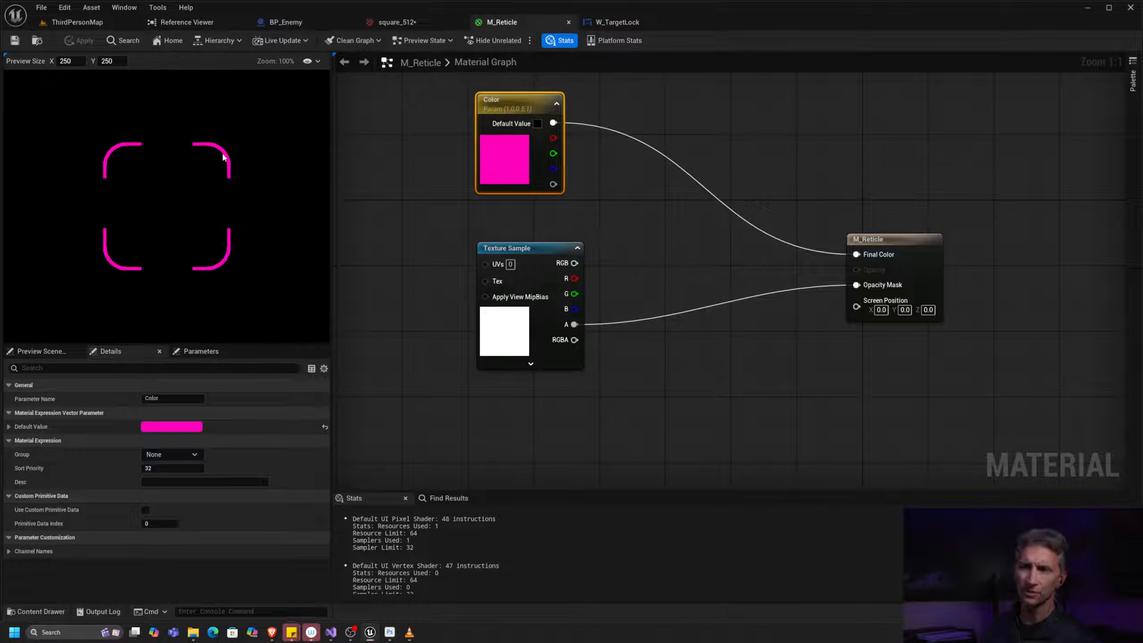
Step: Play ThirdPersonMap, move the character around to check the bracket reticle on the targeted enemy, and end play
click(110, 24)
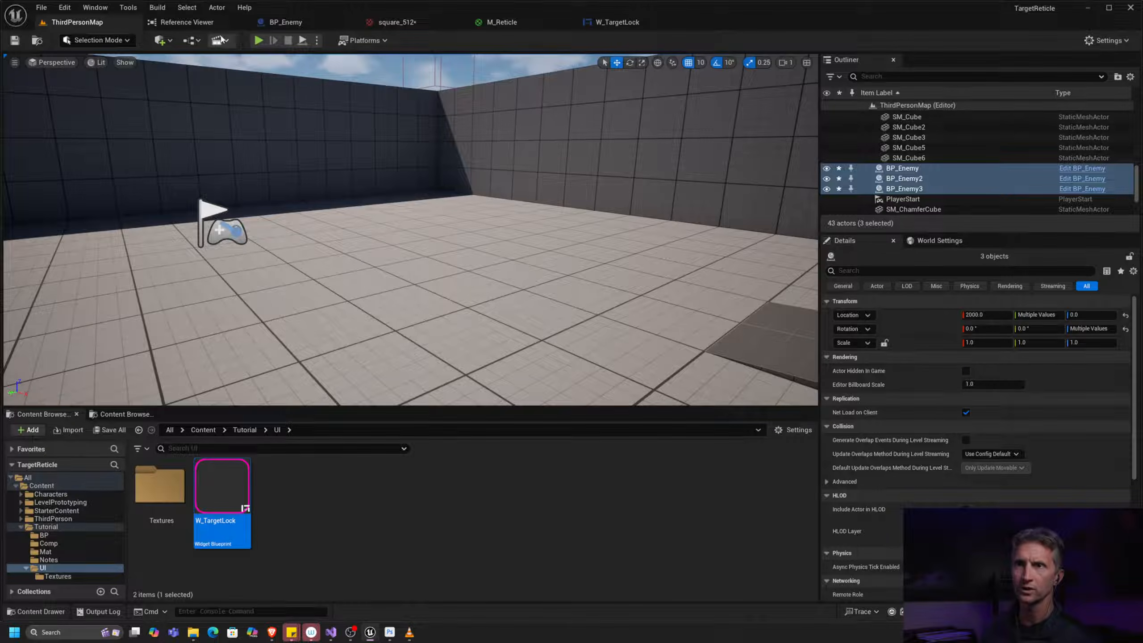
click(259, 40)
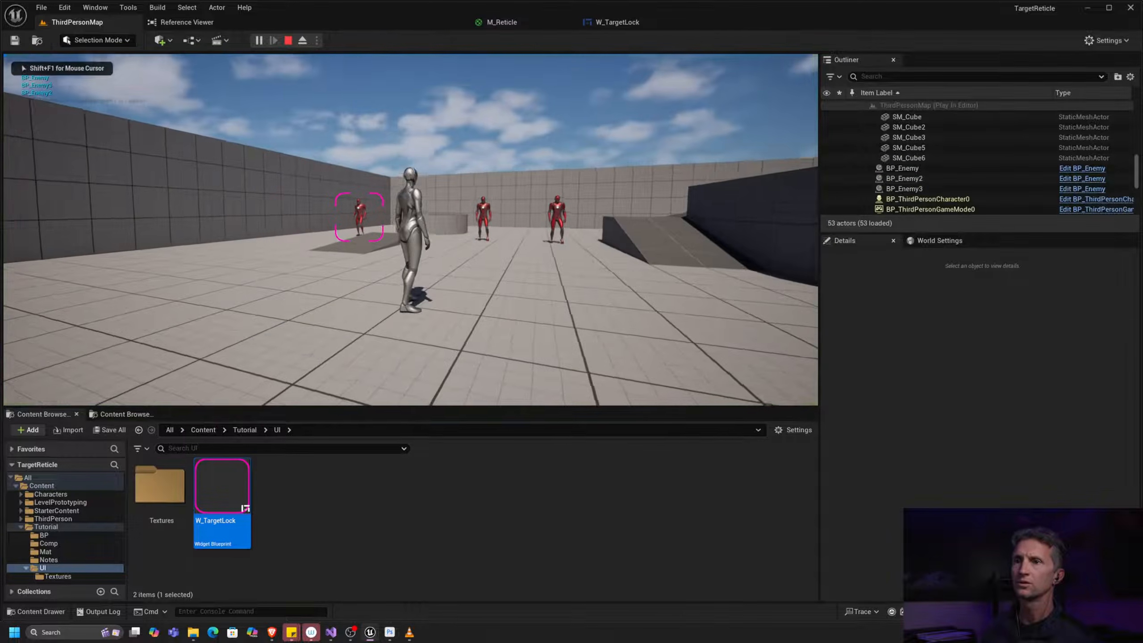
key(w)
key(s)
key(a)
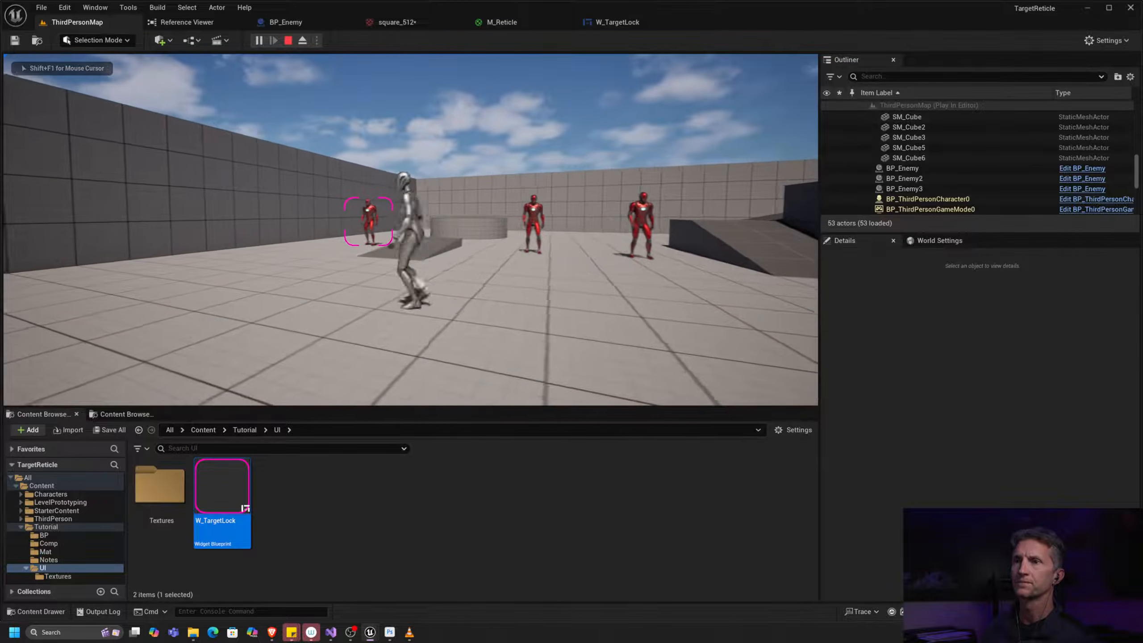
key(d)
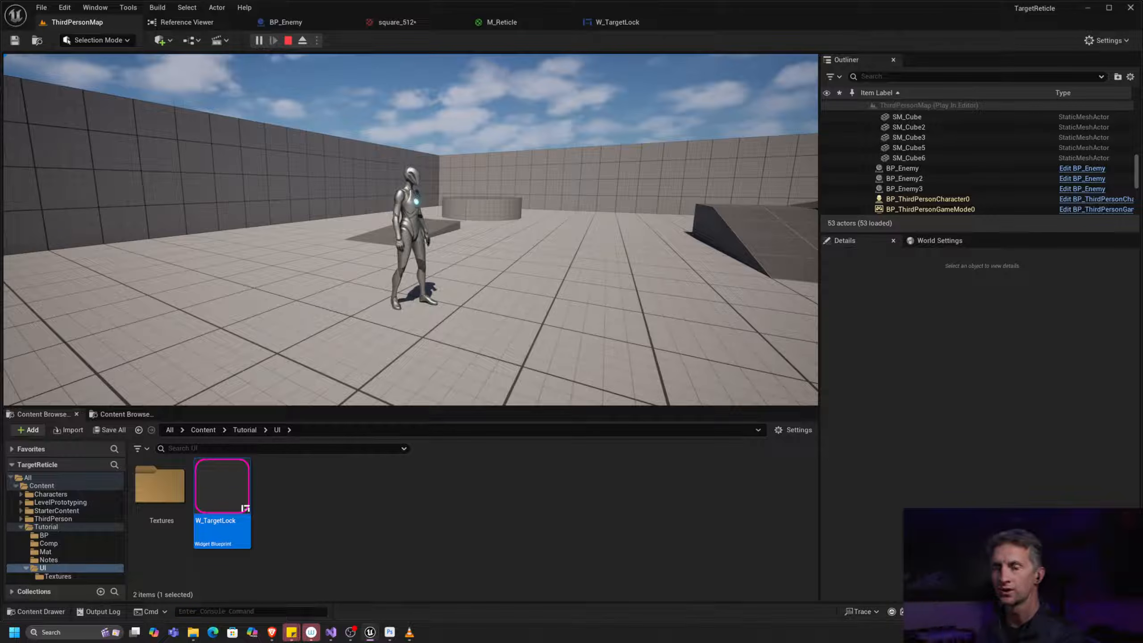
key(Escape)
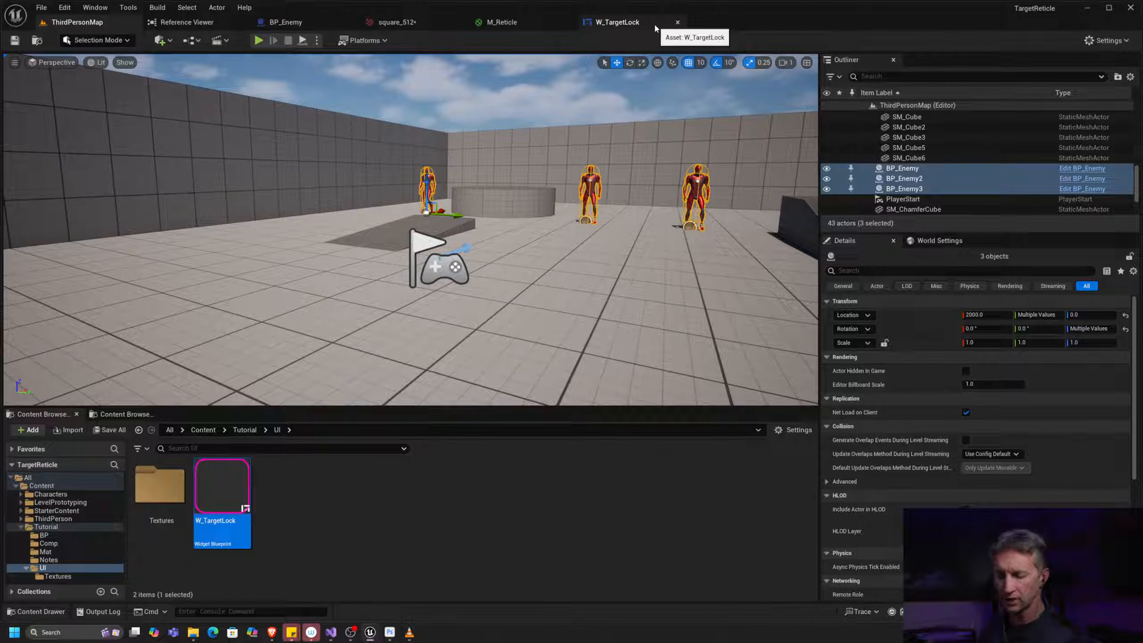
click(526, 26)
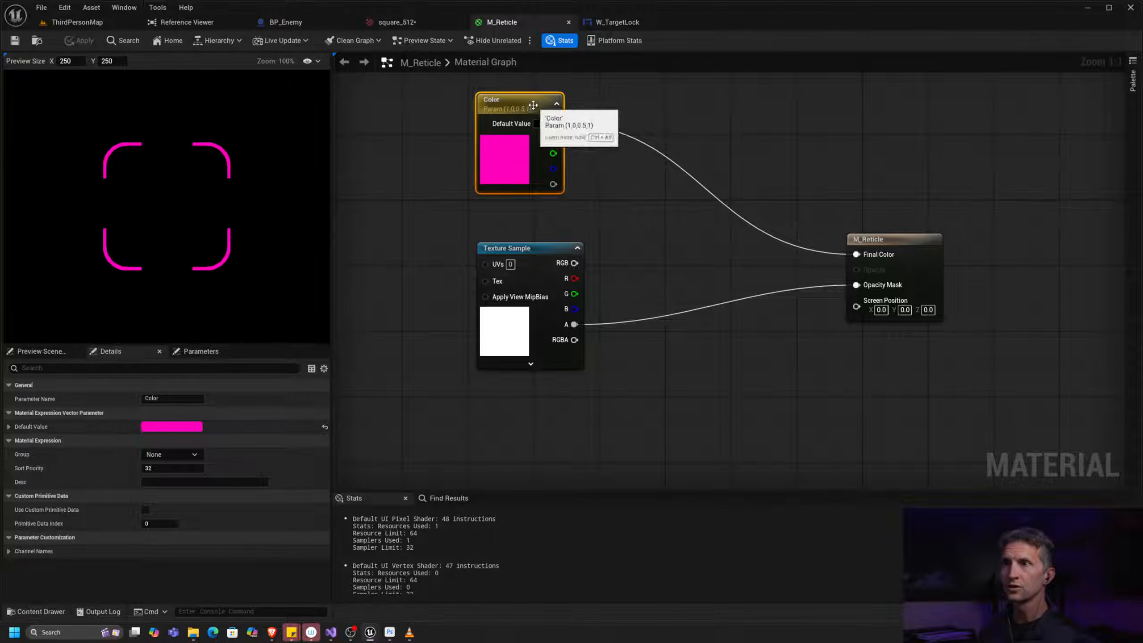
mouse_move(528, 107)
mouse_down()
mouse_move(542, 107)
mouse_move(522, 108)
mouse_up()
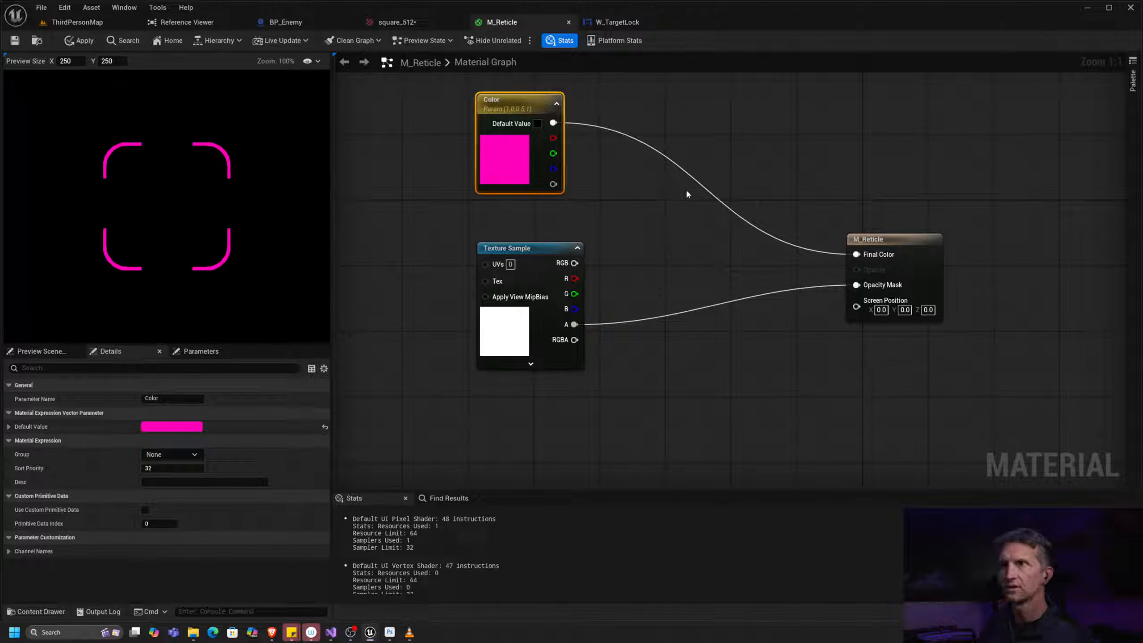
key(alt+Tab)
key(alt+Tab)
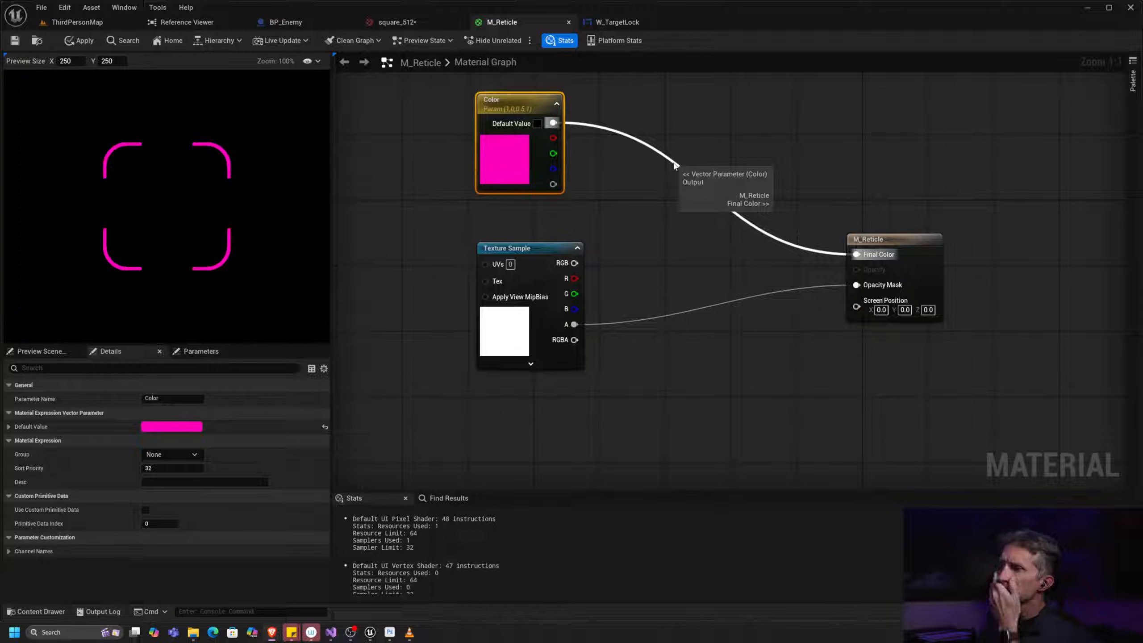
Step: In BP_Enemy's Event Graph, break the Get Actor Location return value and feed its X into a less-than node
click(295, 23)
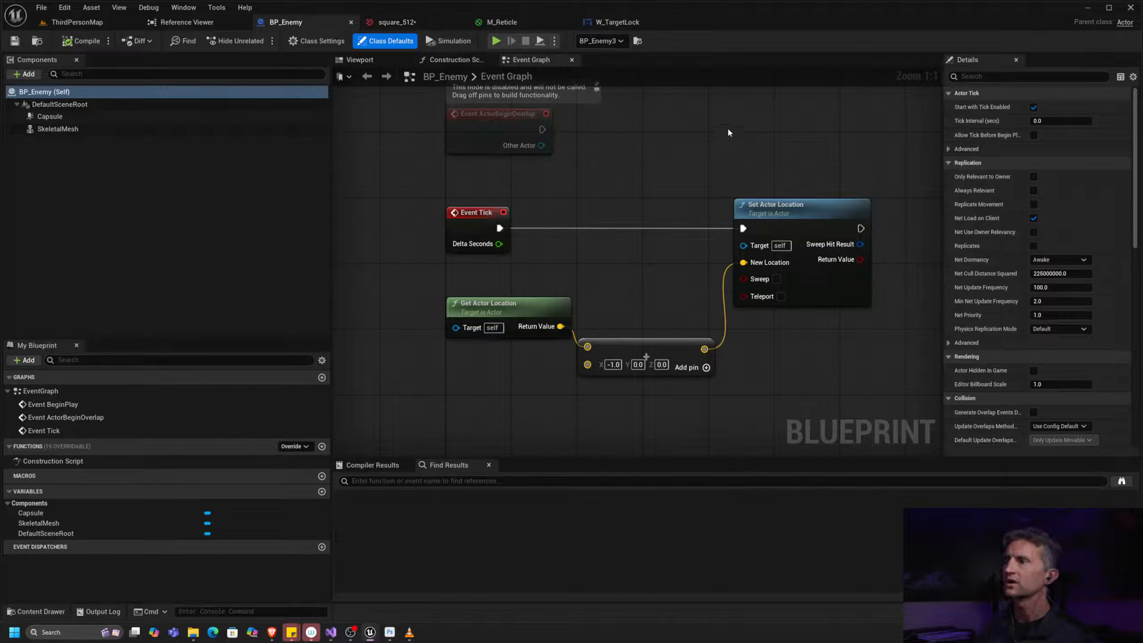
click(103, 22)
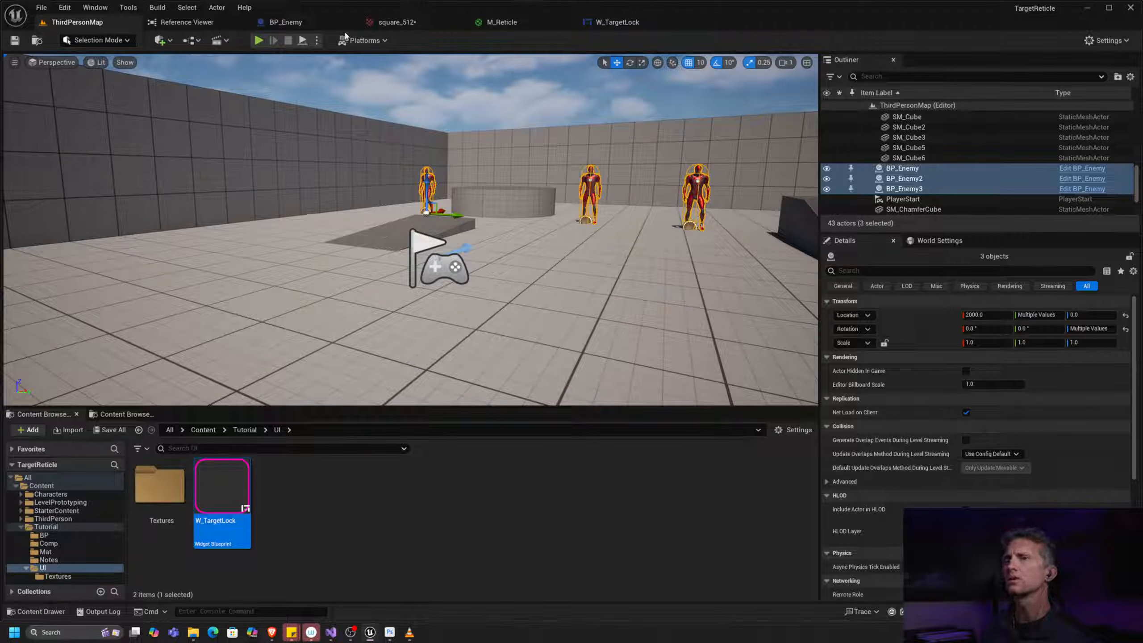
click(315, 22)
right_drag(607, 243, 680, 221)
drag(620, 281, 718, 242)
text(brea)
click(657, 323)
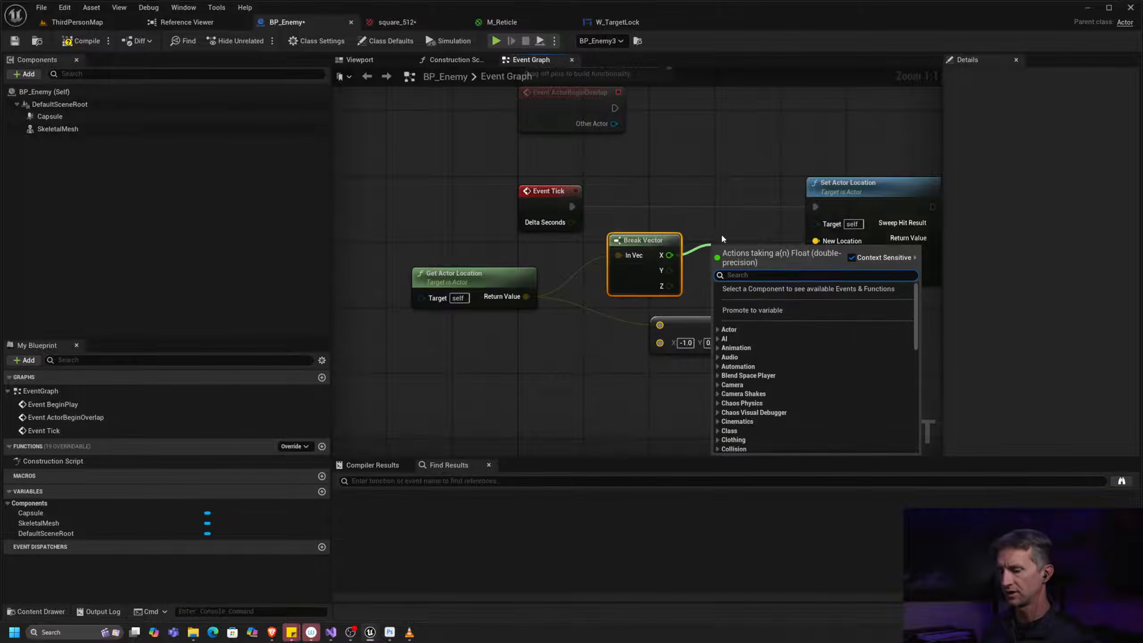
text(<)
click(748, 309)
Step: Move the Set Actor Location node farther along the graph and set the less-than comparison value to 1300
drag(845, 186, 1051, 190)
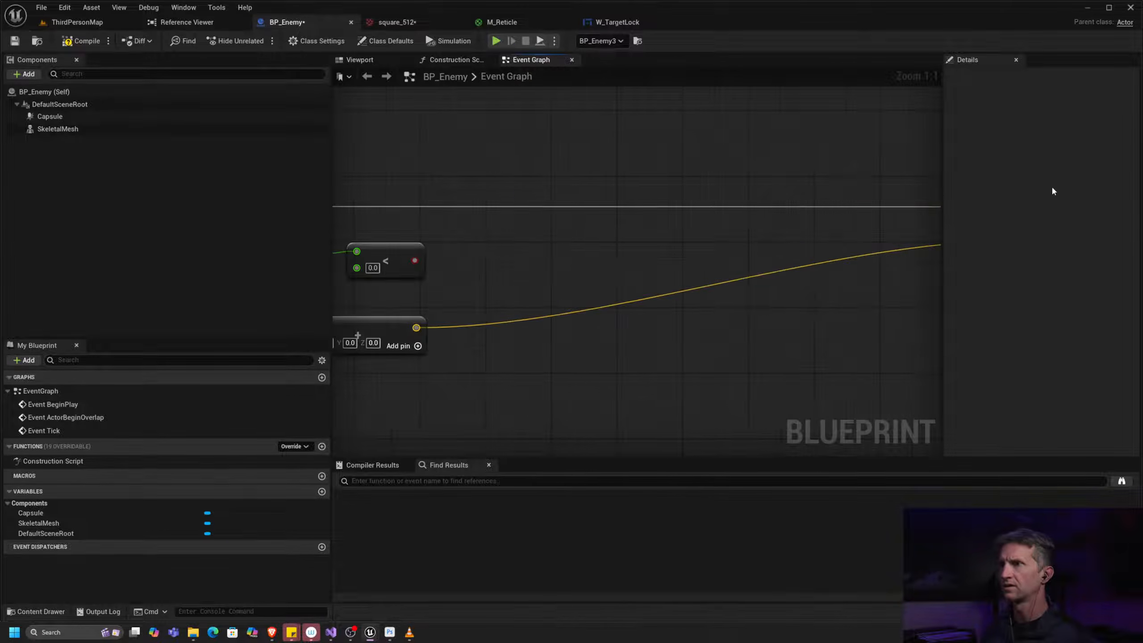
right_drag(521, 235, 875, 220)
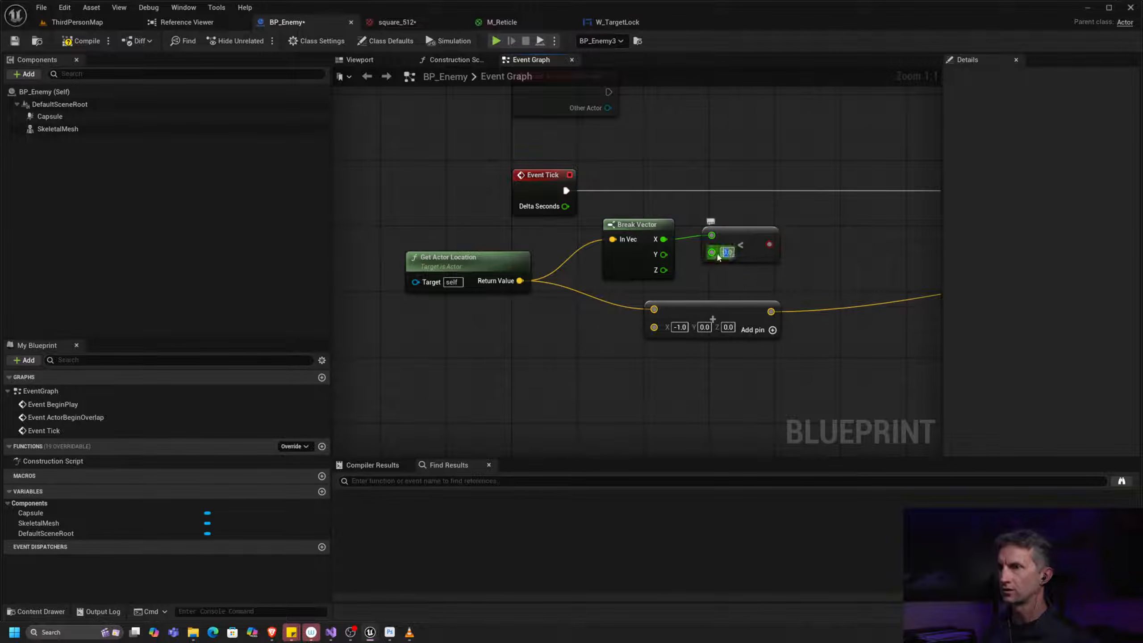
text(130)
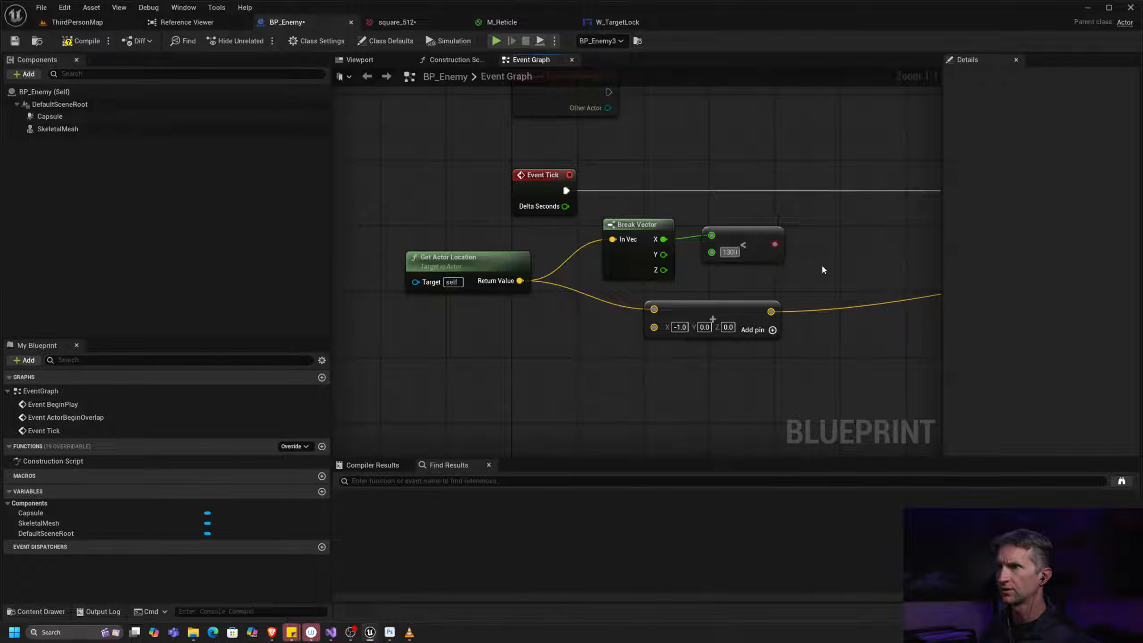
key(Return)
text(0)
right_drag(831, 260, 688, 249)
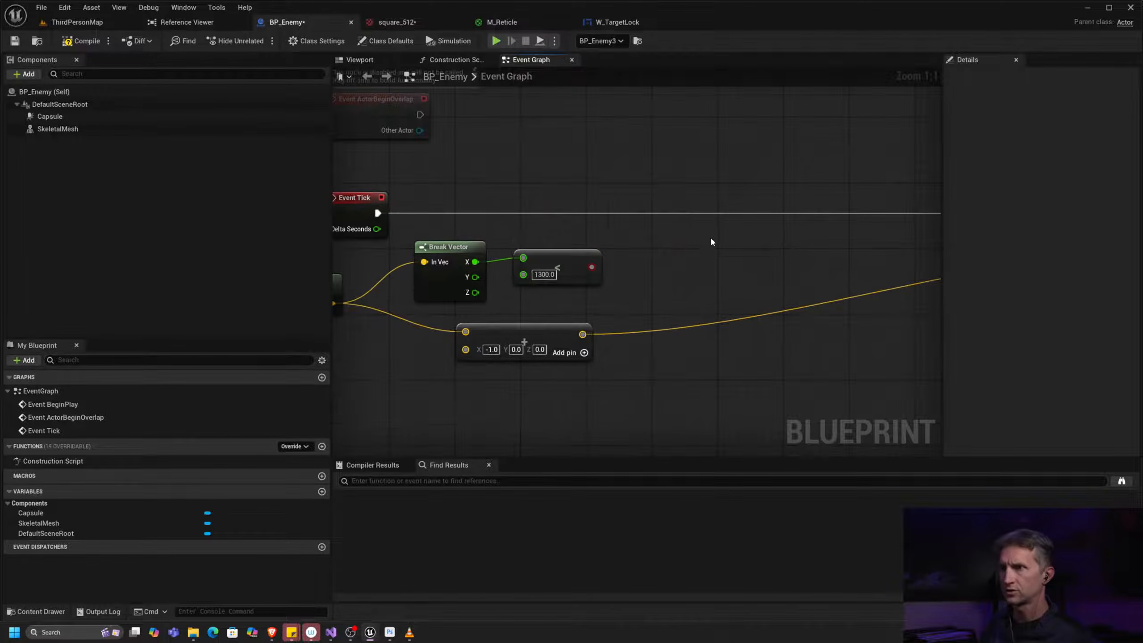
Step: Add a Branch node on the Event Tick line and connect Event Tick's execution output to it
click(697, 240)
drag(716, 245, 715, 214)
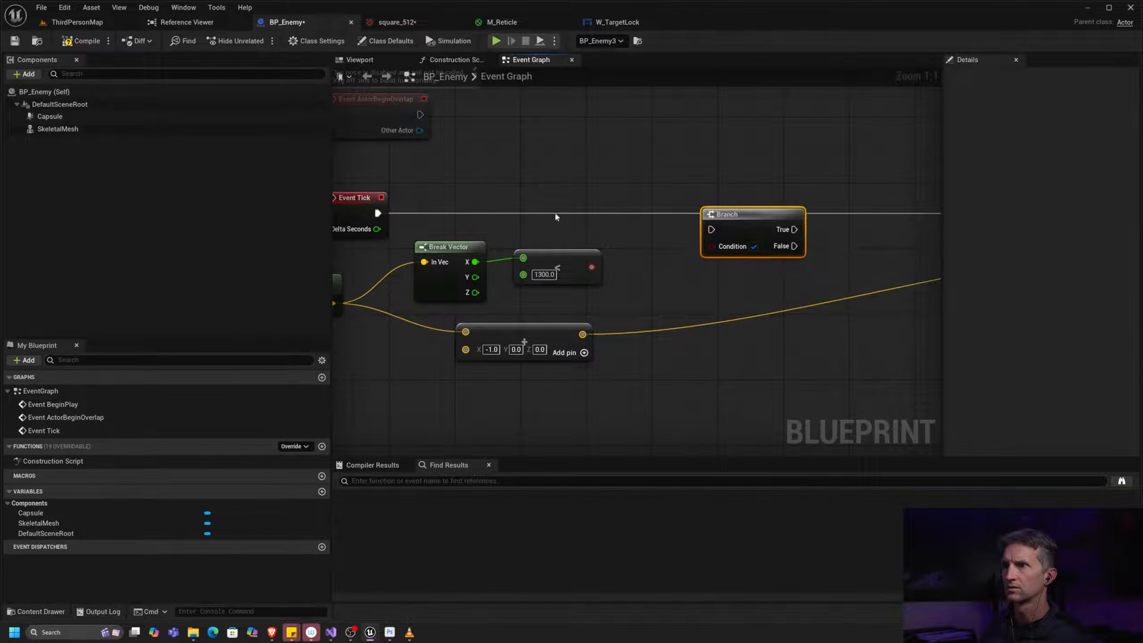
drag(382, 210, 752, 203)
Step: Duplicate the Set Actor Location node, place the copy before the original, and move the Branch closer to the less-than node
right_drag(797, 250, 416, 256)
click(848, 224)
key(ctrl+c)
key(ctrl+v)
drag(630, 216, 567, 183)
right_drag(510, 138, 832, 127)
drag(689, 191, 575, 194)
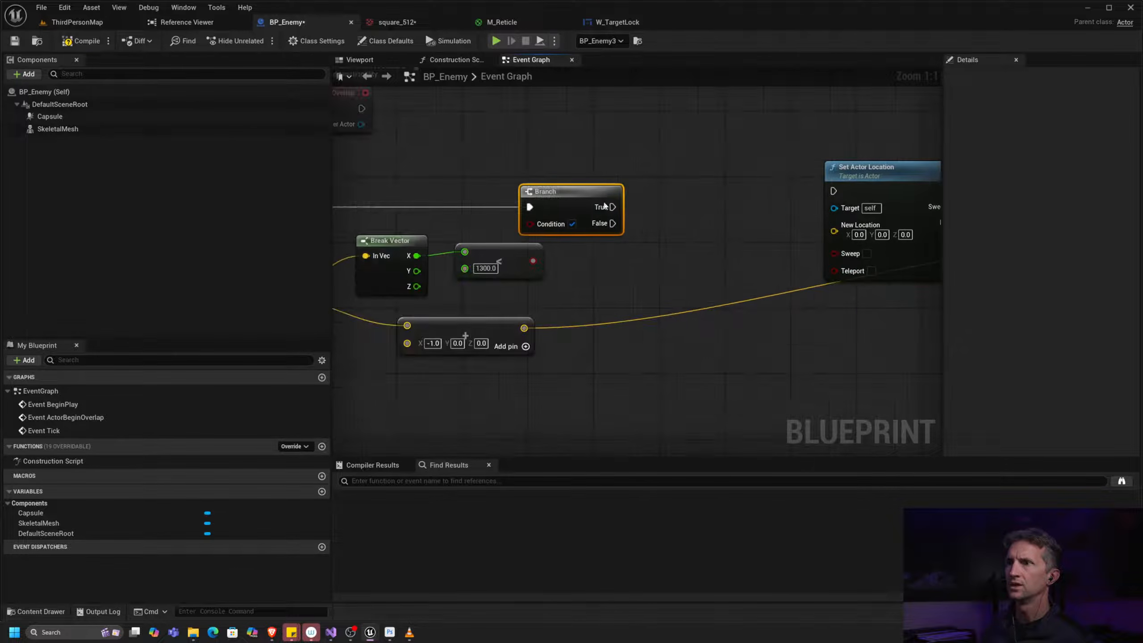
Step: Split the duplicated Set Actor Location node's New Location pin and connect Break Vector's Y and Z to New Location Y and Z
right_drag(668, 239, 669, 204)
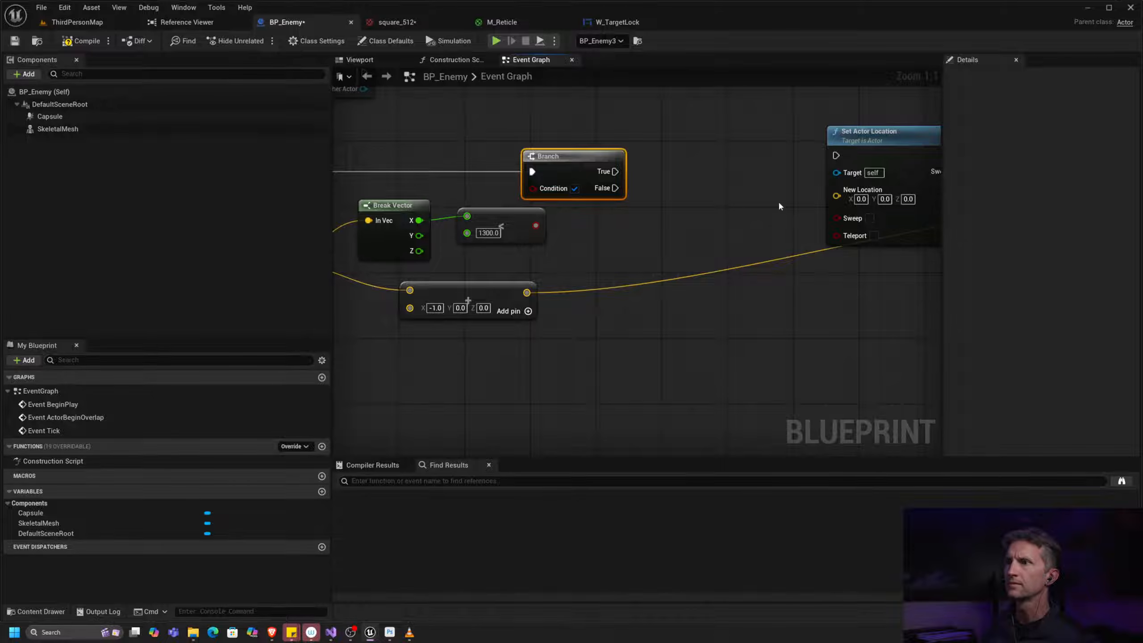
right_click(836, 195)
click(856, 239)
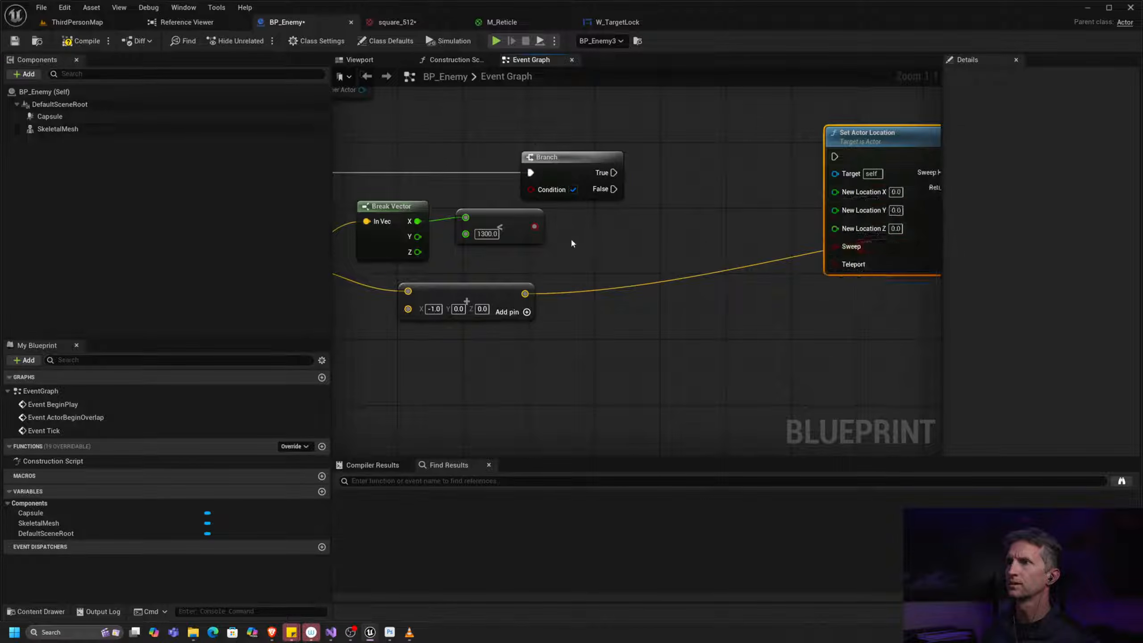
drag(414, 237, 835, 210)
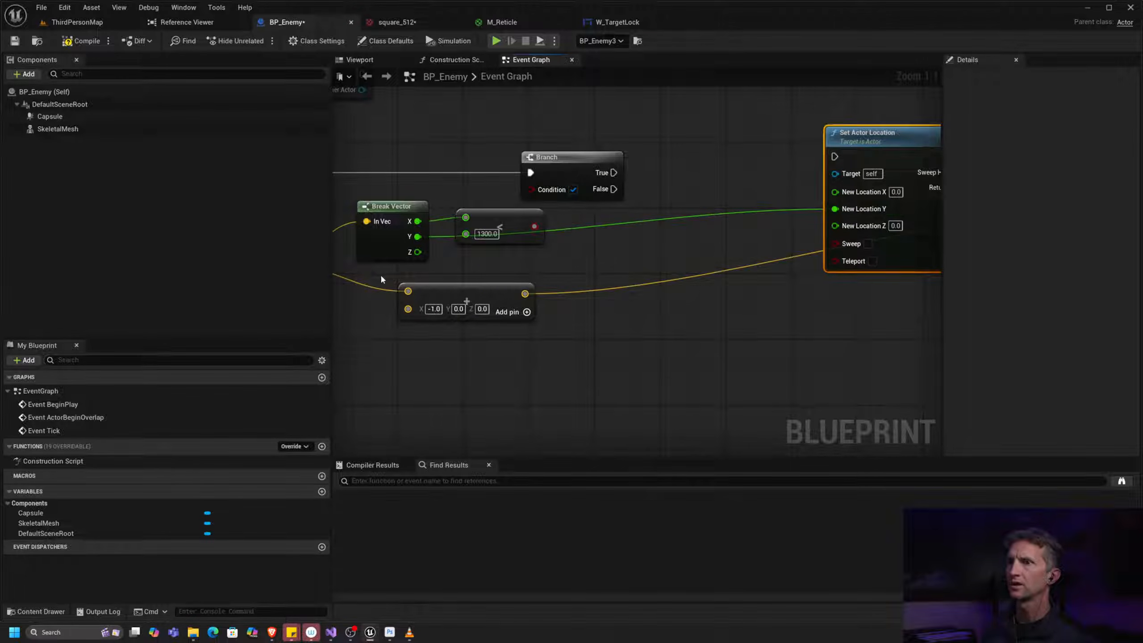
drag(418, 259, 831, 230)
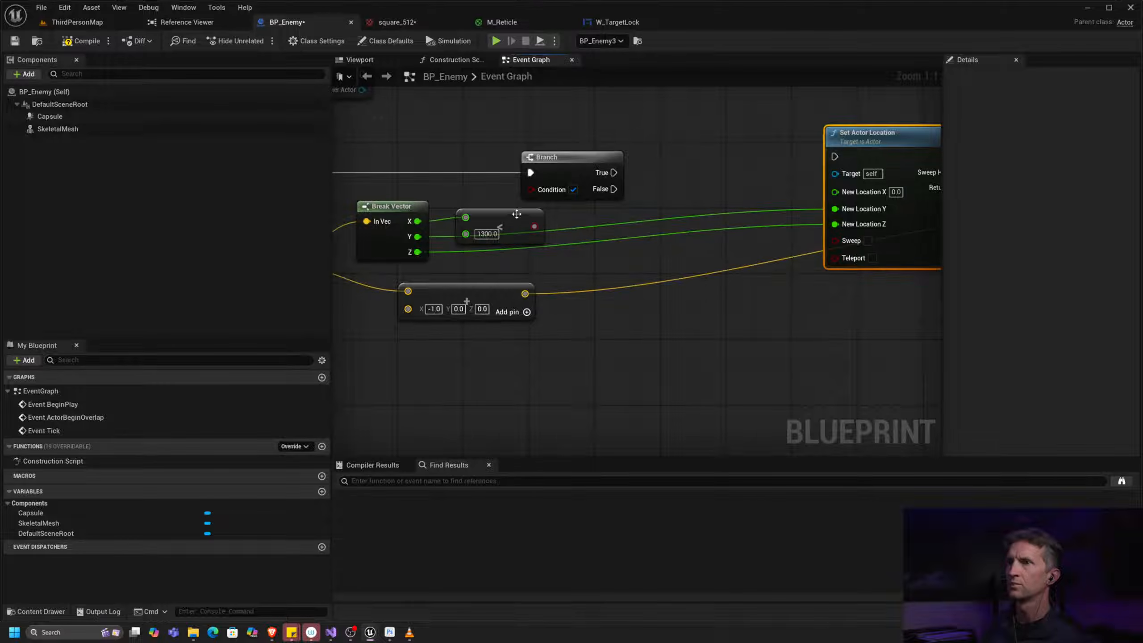
Step: Rearrange the less-than and Branch nodes and connect the comparison result to the Branch's Condition
drag(506, 216, 482, 193)
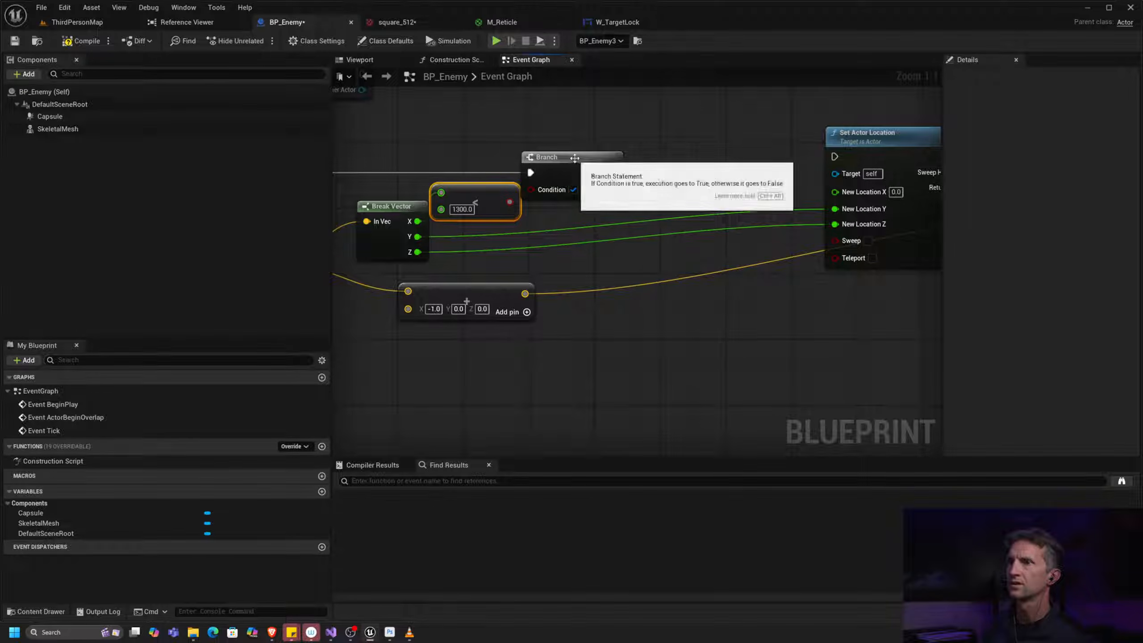
drag(574, 158, 607, 157)
drag(509, 201, 563, 189)
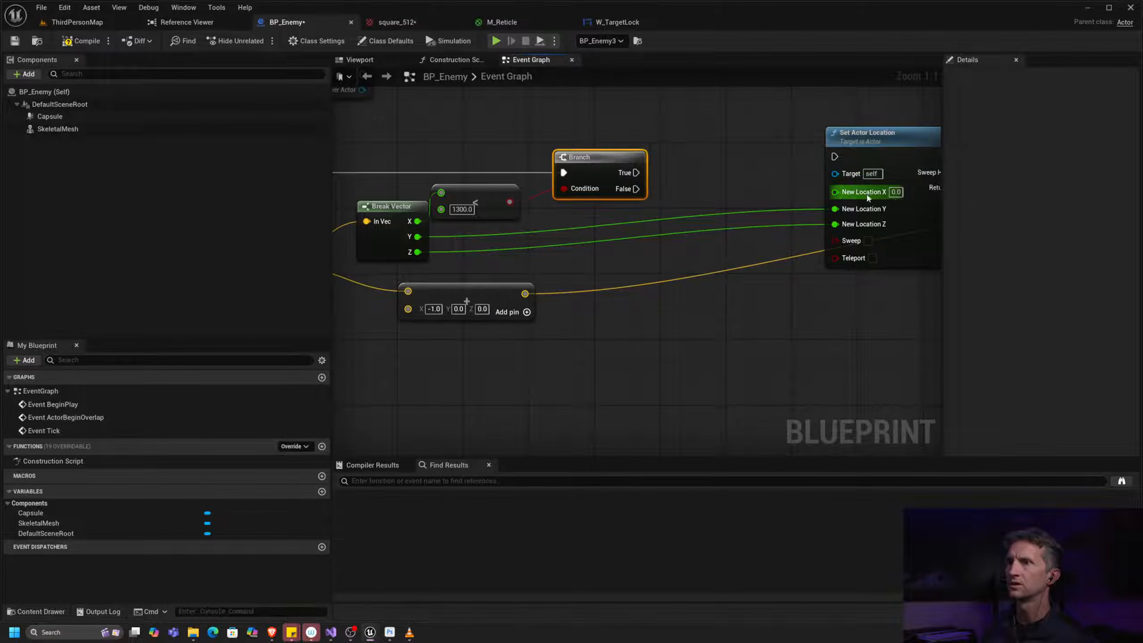
Step: Set New Location X to 2000 on the duplicated Set Actor Location, connect the Branch's True output to it, and align the node
click(896, 192)
text(2000)
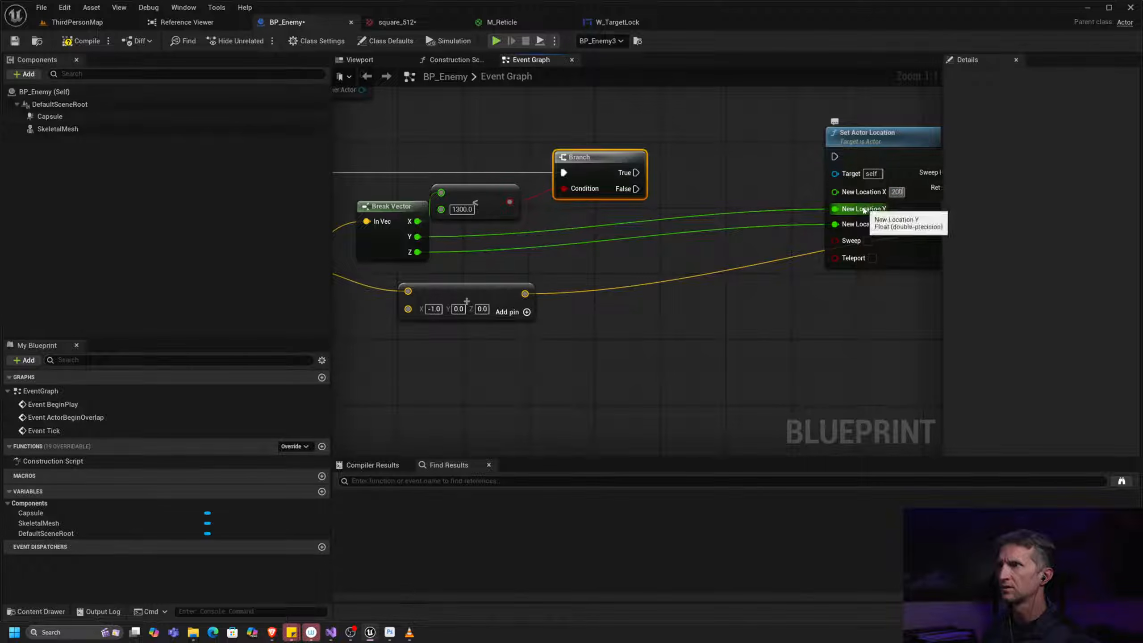
right_drag(793, 163, 644, 192)
drag(720, 164, 651, 171)
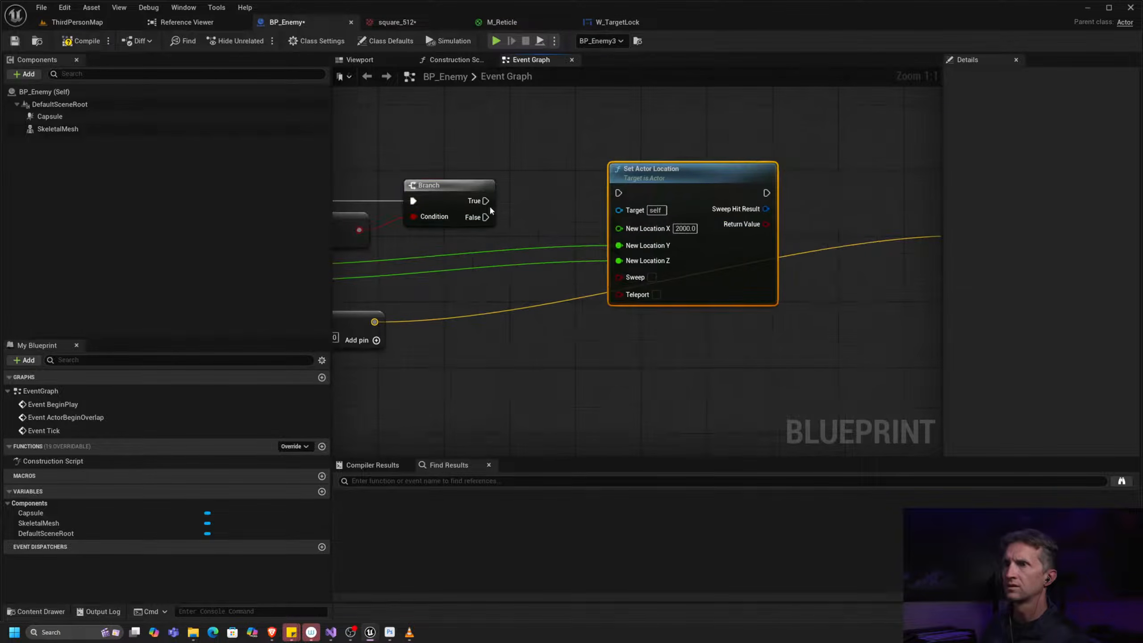
drag(487, 201, 620, 193)
drag(687, 176, 662, 184)
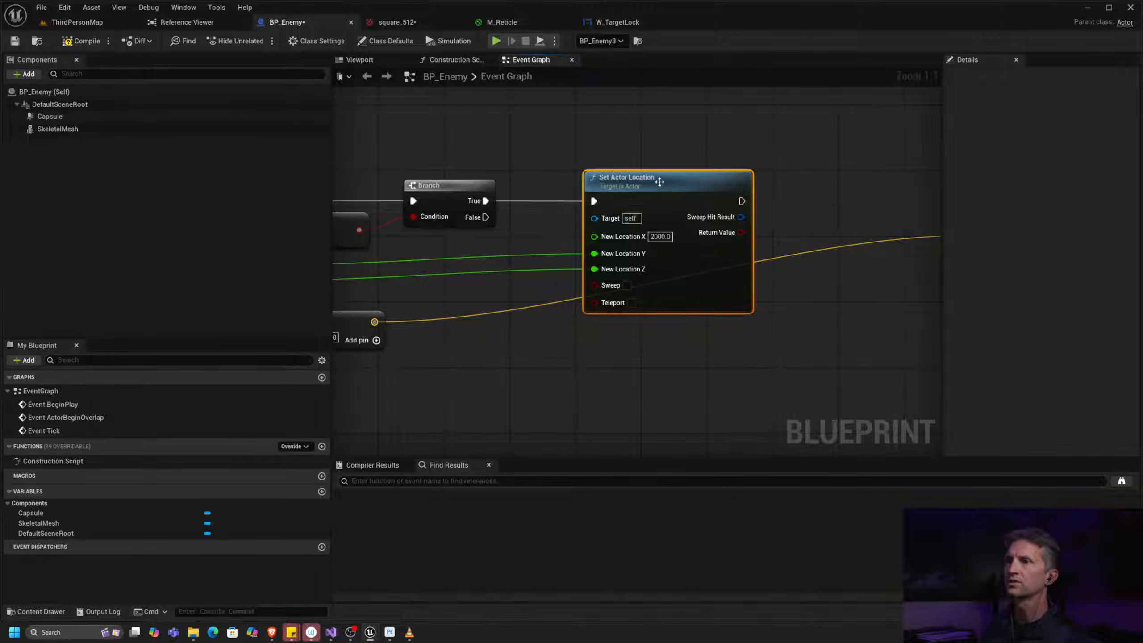
Step: Connect the Branch's False output and the duplicate's execution output to the original Set Actor Location, then compile and save BP_Enemy
right_drag(737, 172, 625, 176)
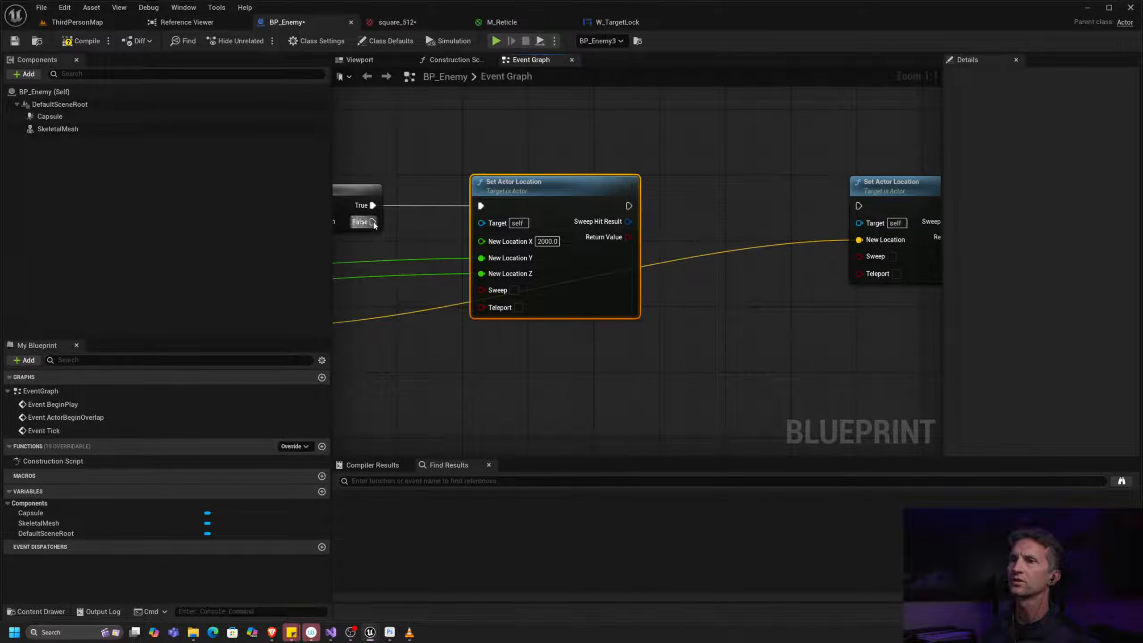
drag(372, 222, 858, 207)
drag(628, 206, 858, 207)
click(81, 41)
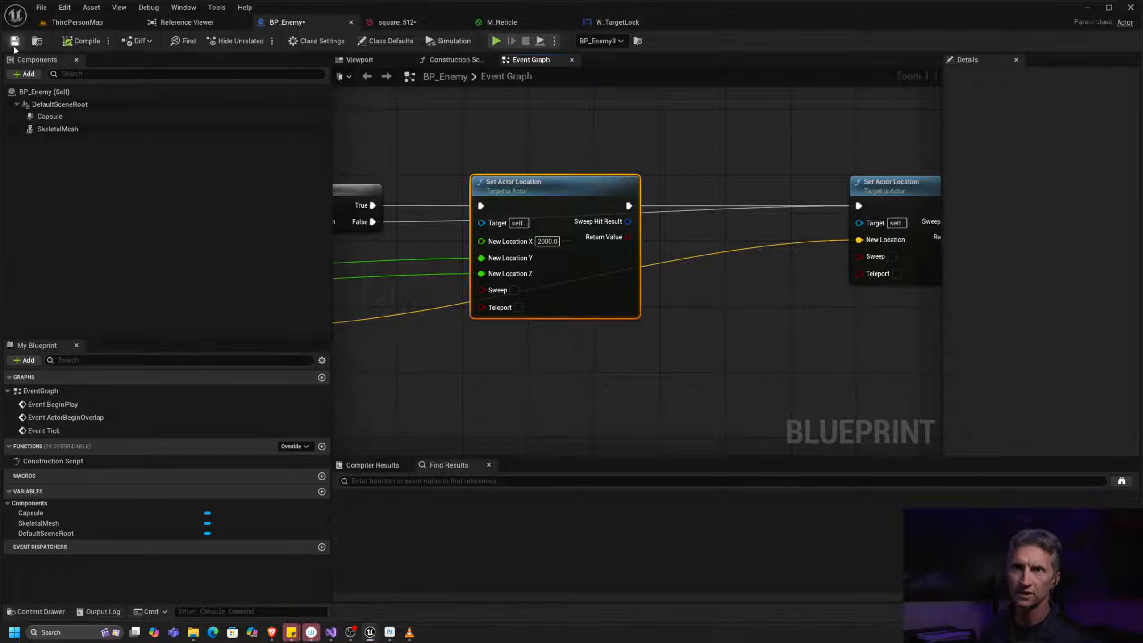
Step: Play-test ThirdPersonMap, moving the character around while watching the enemies and the target-lock reticle, and end the play session
click(90, 22)
click(259, 41)
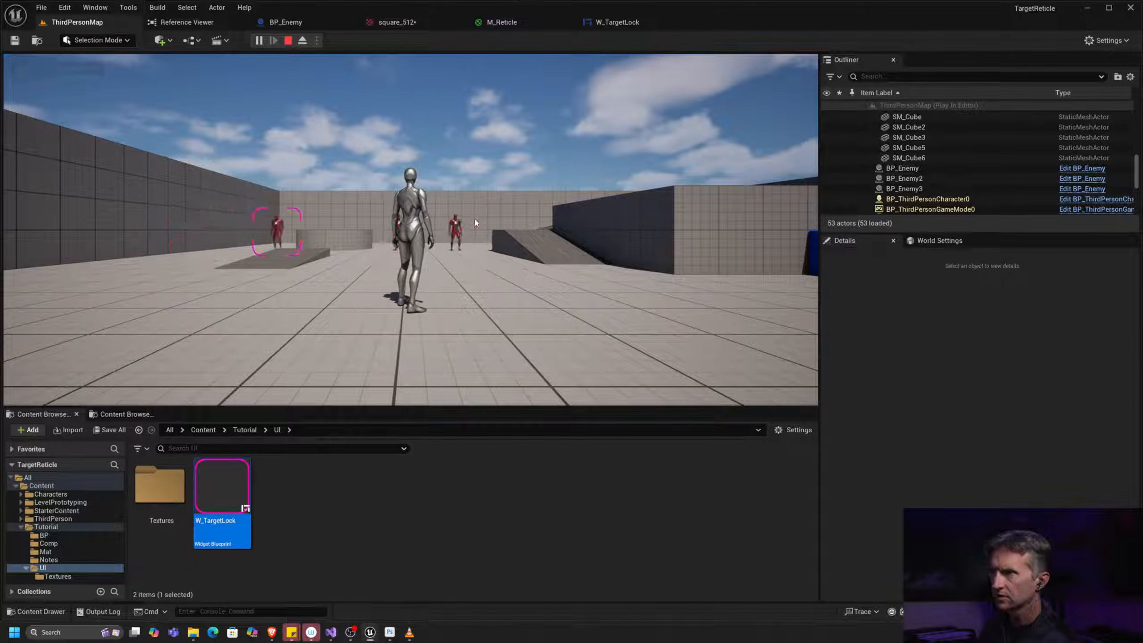
click(497, 229)
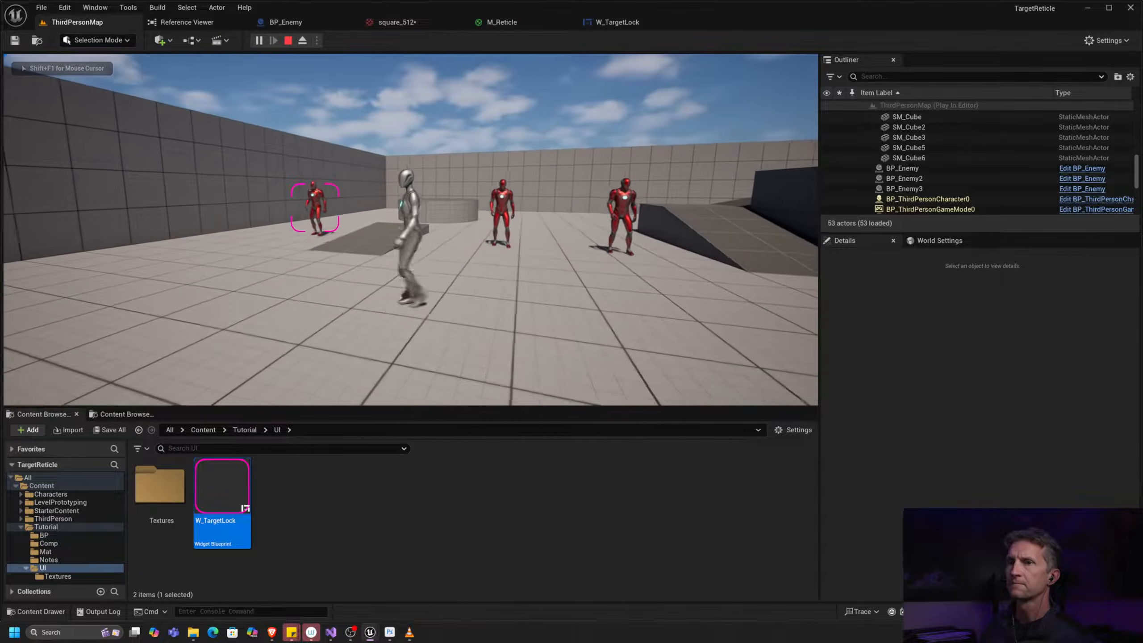
key(s)
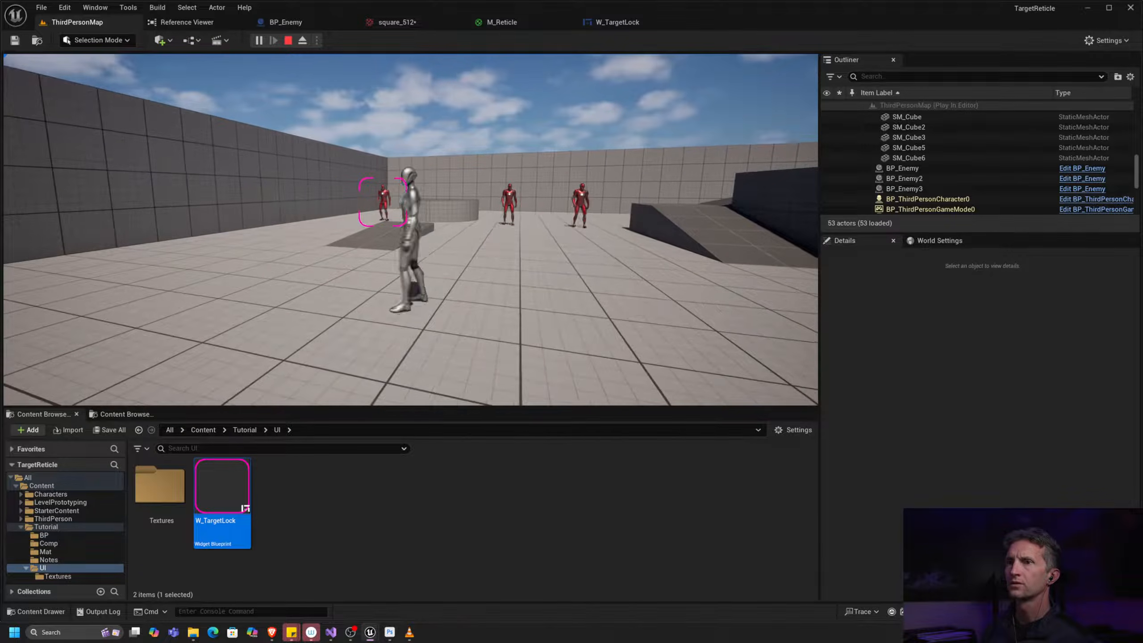
key(w)
key(a)
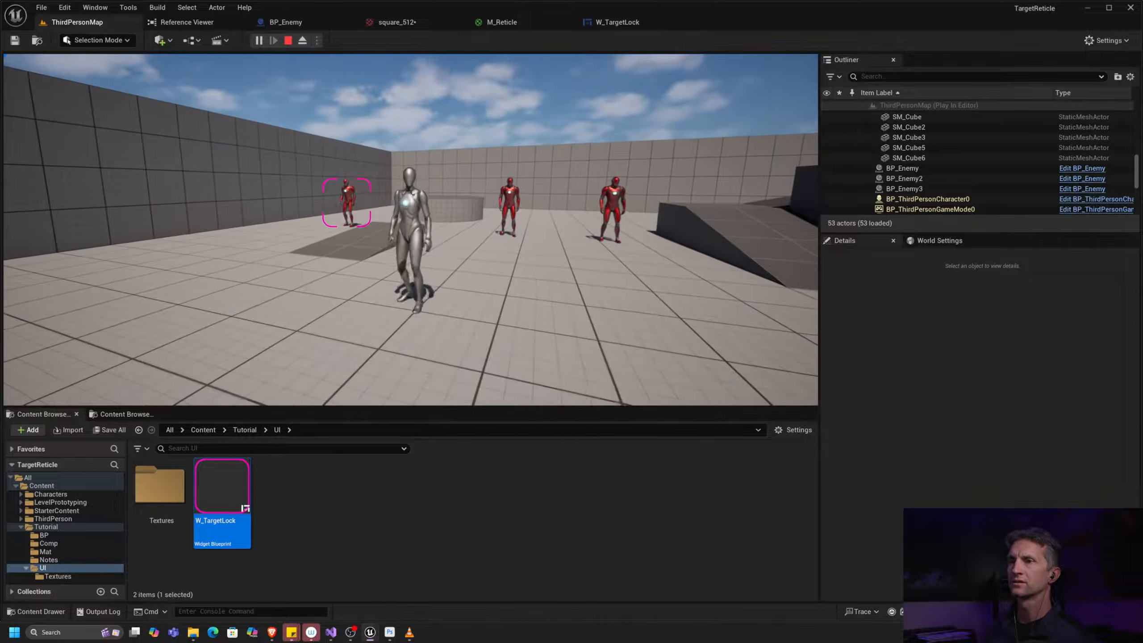
key(Escape)
Step: In BP_Enemy's Event Graph, set the less-than comparison value to 1100 and save the blueprint
key(ctrl+Tab)
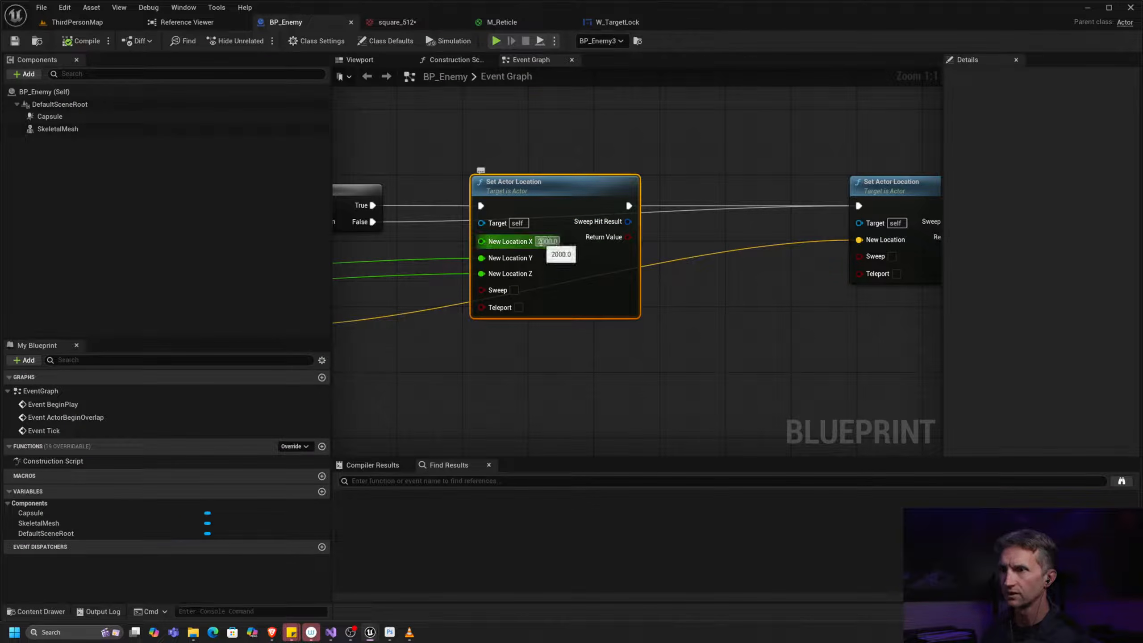
right_drag(386, 188, 681, 177)
click(493, 231)
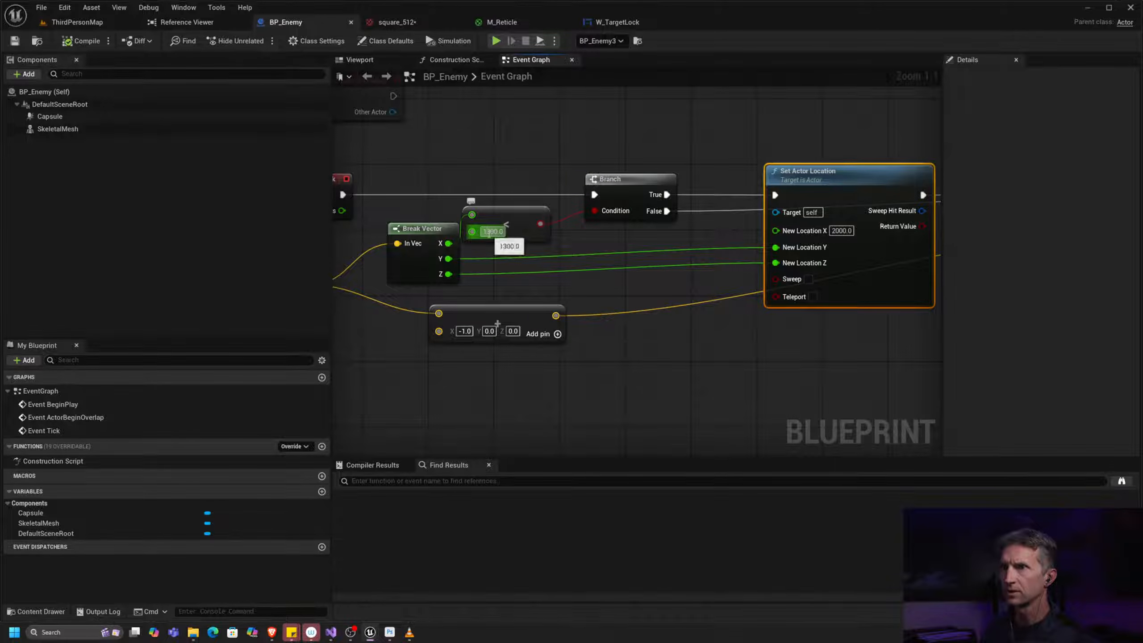
text(1)
key(Return)
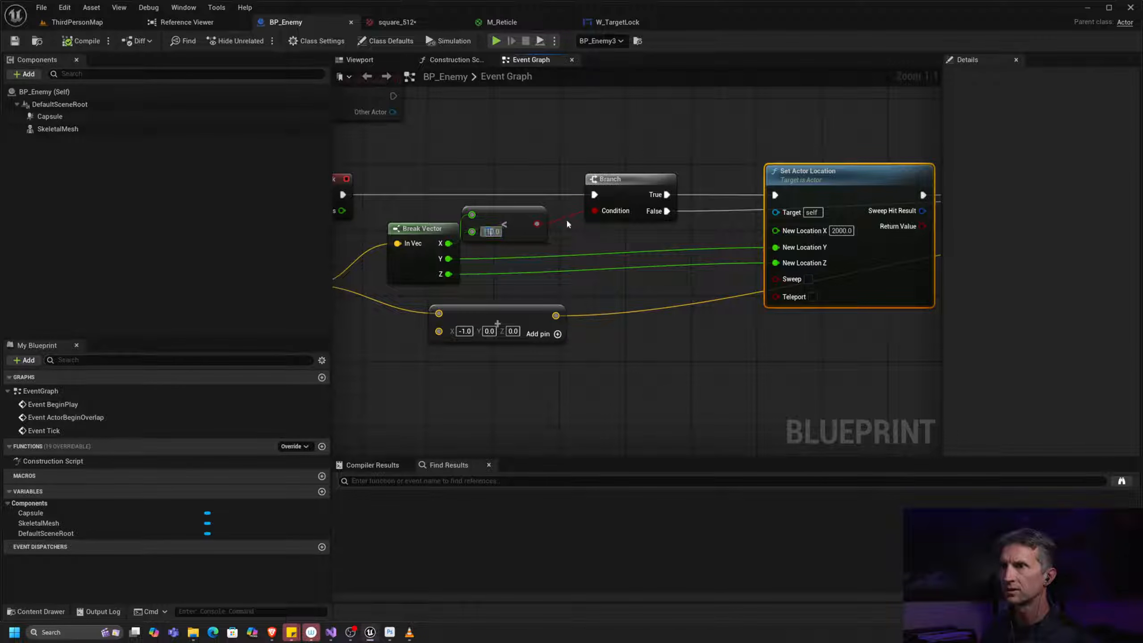
click(17, 42)
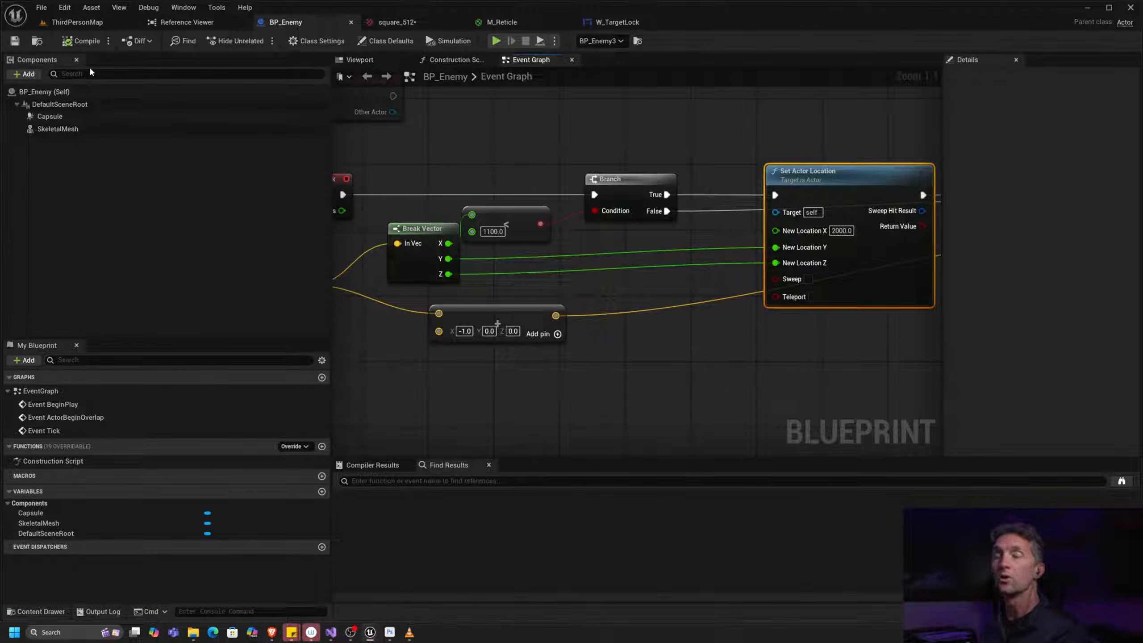
Step: Review the M_Reticle material preview and its source artwork in Photoshop, ending back in the Unreal Editor
click(503, 23)
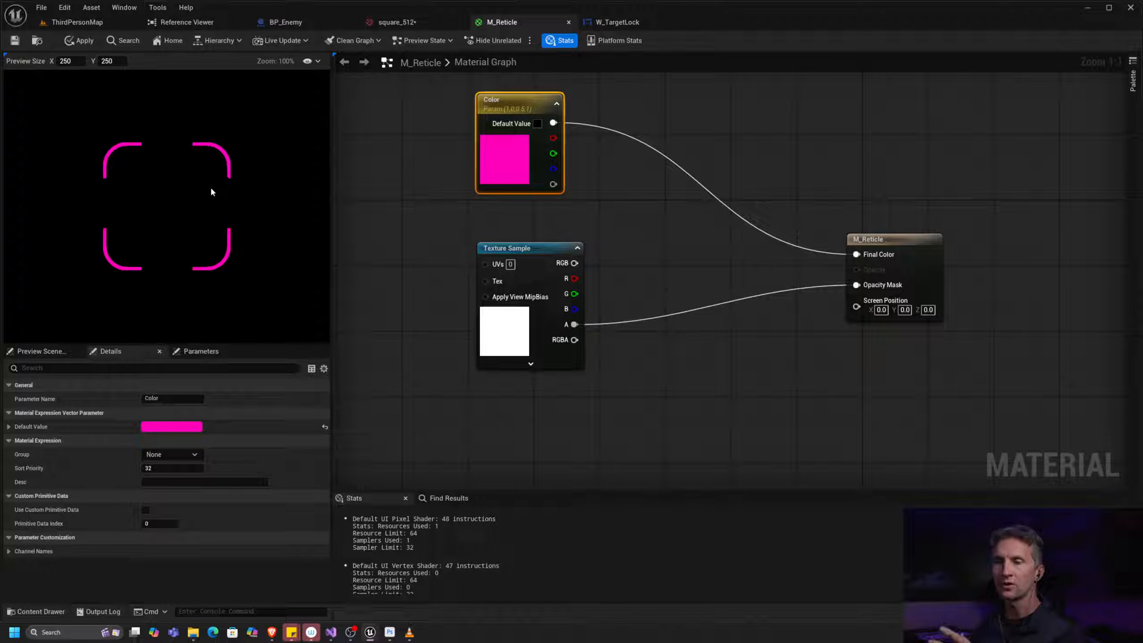
key(alt+Tab)
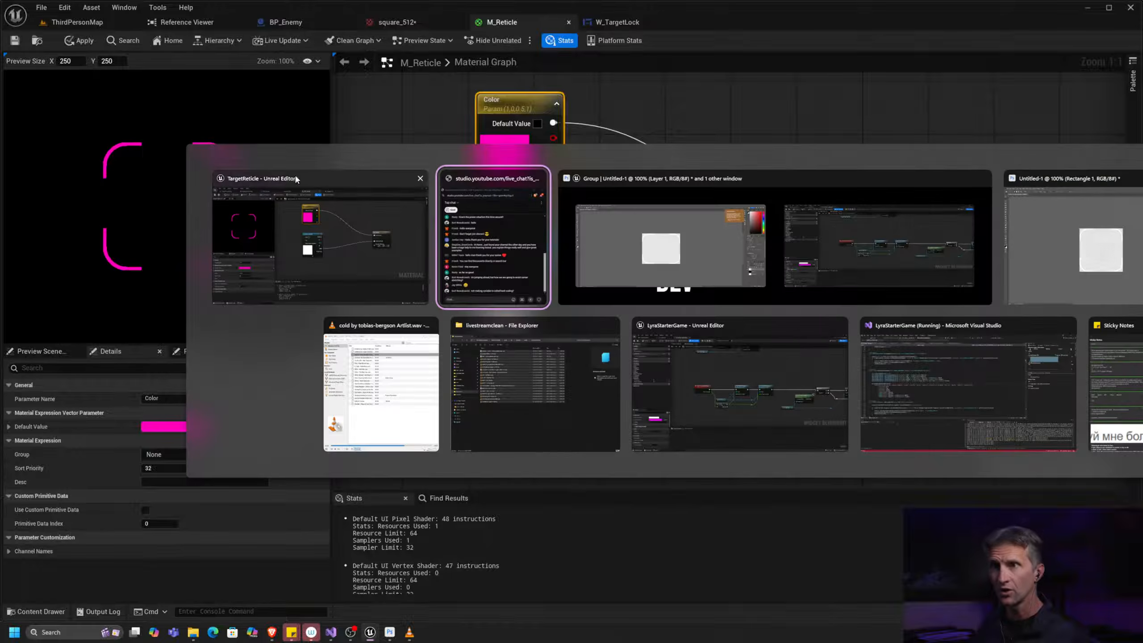
key(alt+Tab)
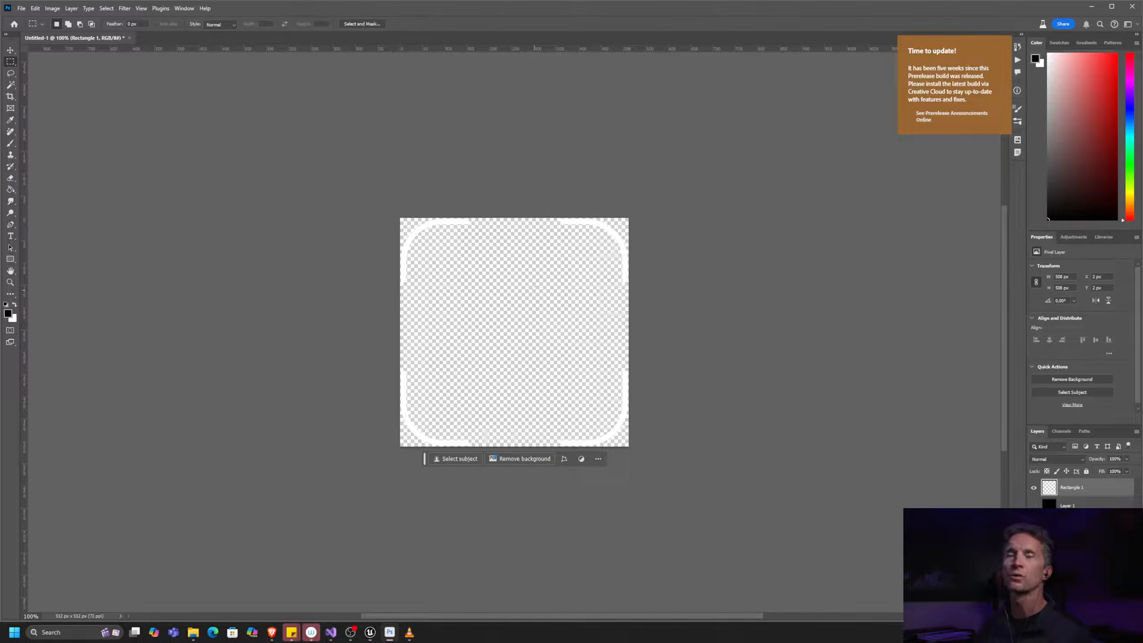
key(alt+Tab)
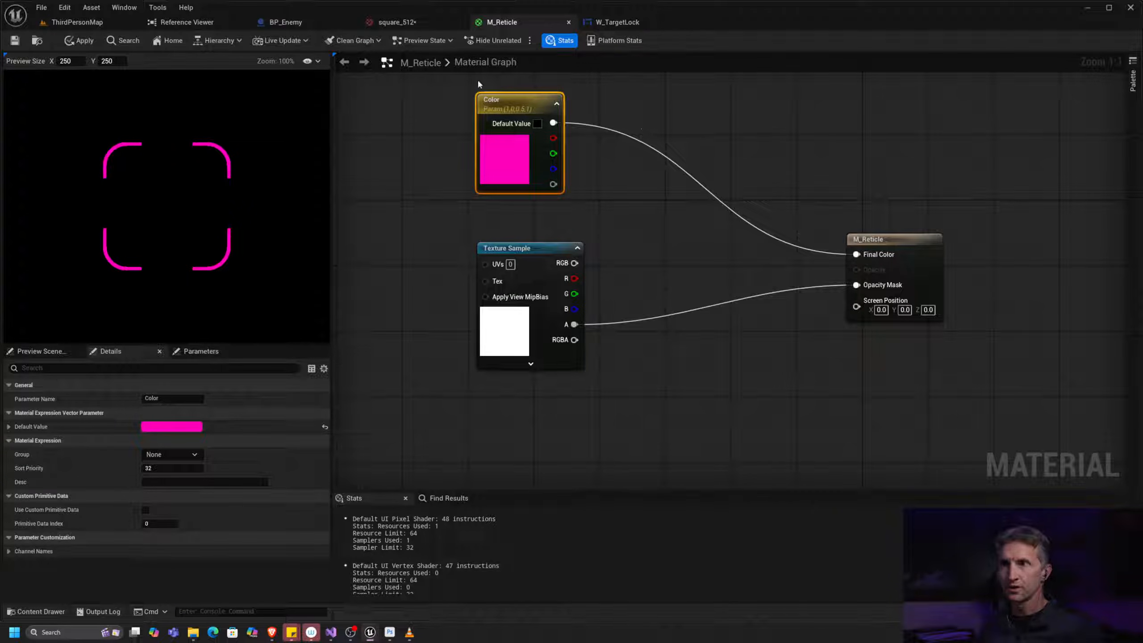
Step: Save the square_512 texture and show the Tutorial project's Mat folder from the ThirdPersonMap level
click(410, 25)
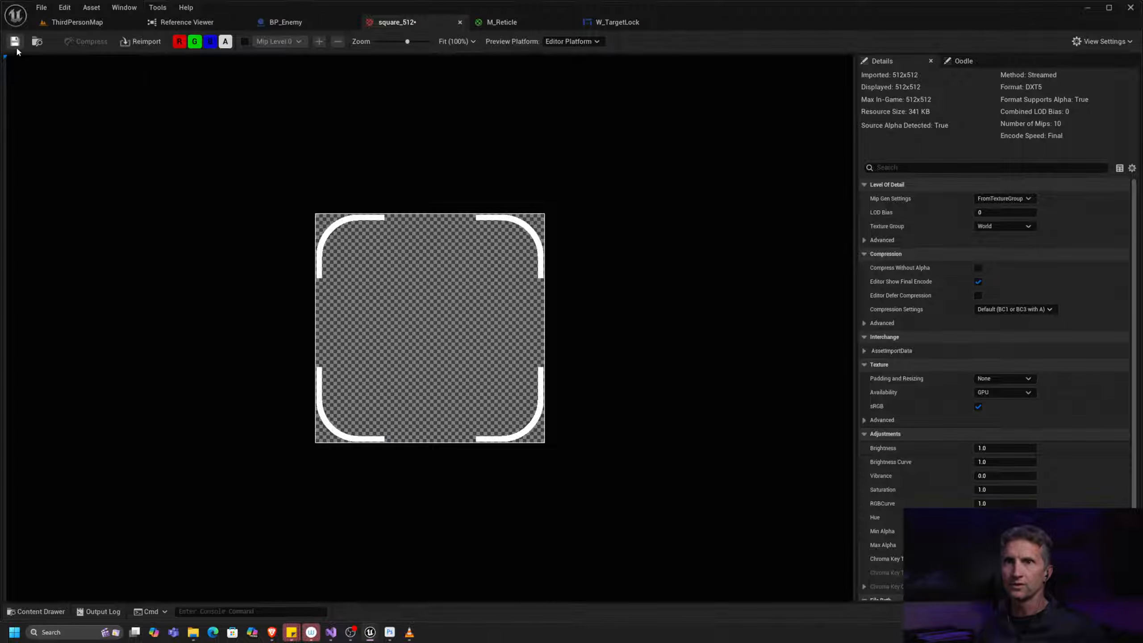
click(84, 26)
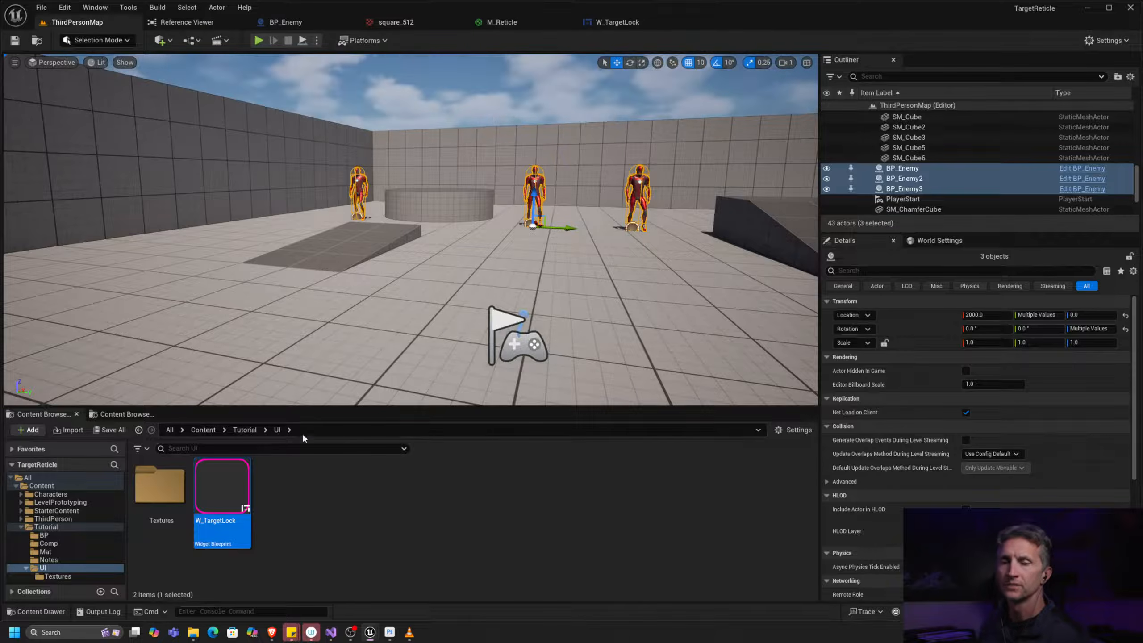
right_drag(84, 553, 91, 520)
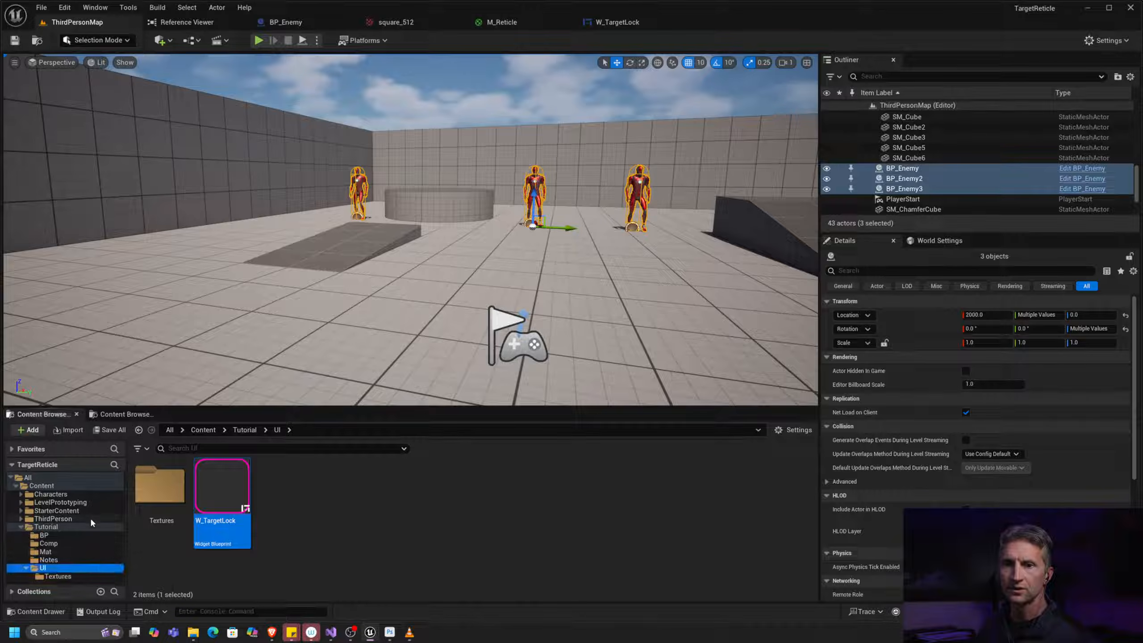
click(77, 551)
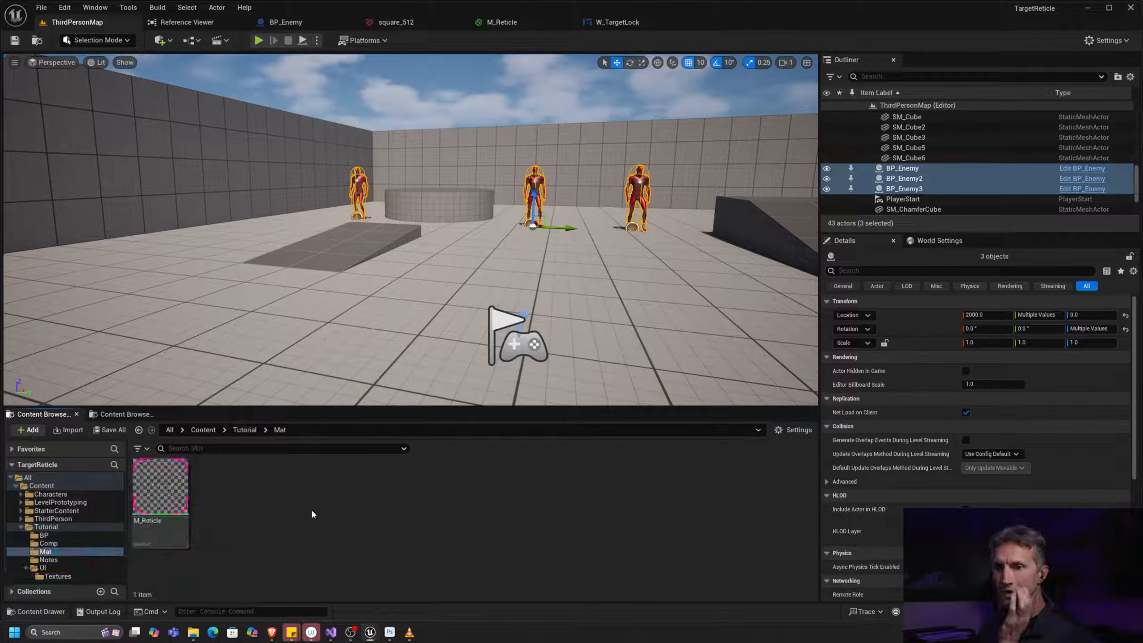
Step: Create a new material named M_ReticleProceed in the Mat folder and open it for editing
right_click(292, 500)
click(368, 220)
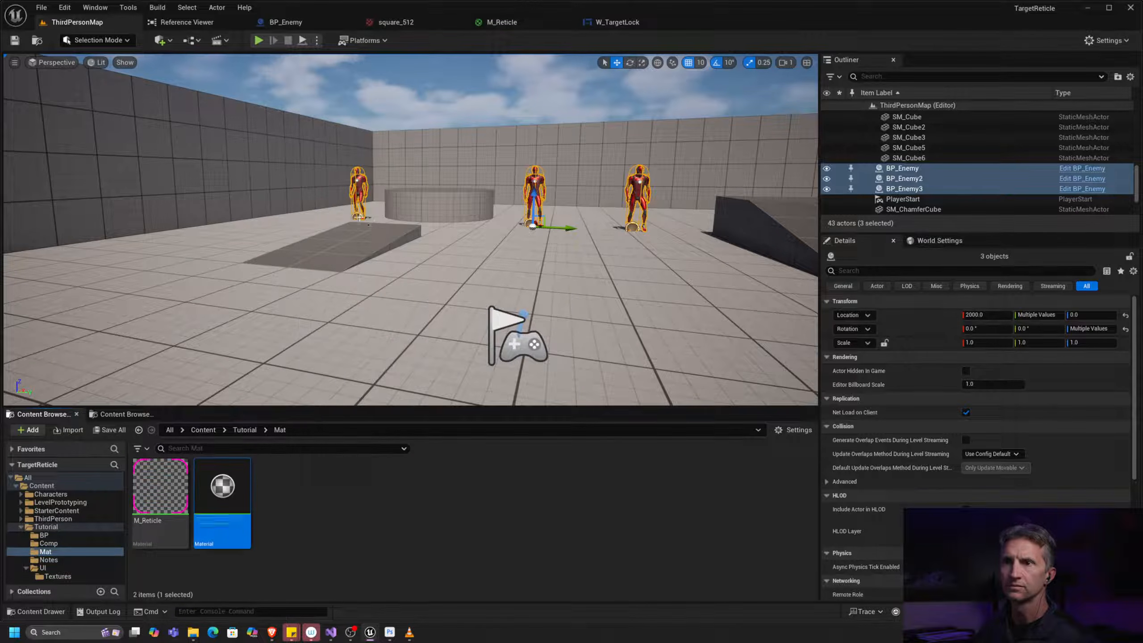
text(M_)
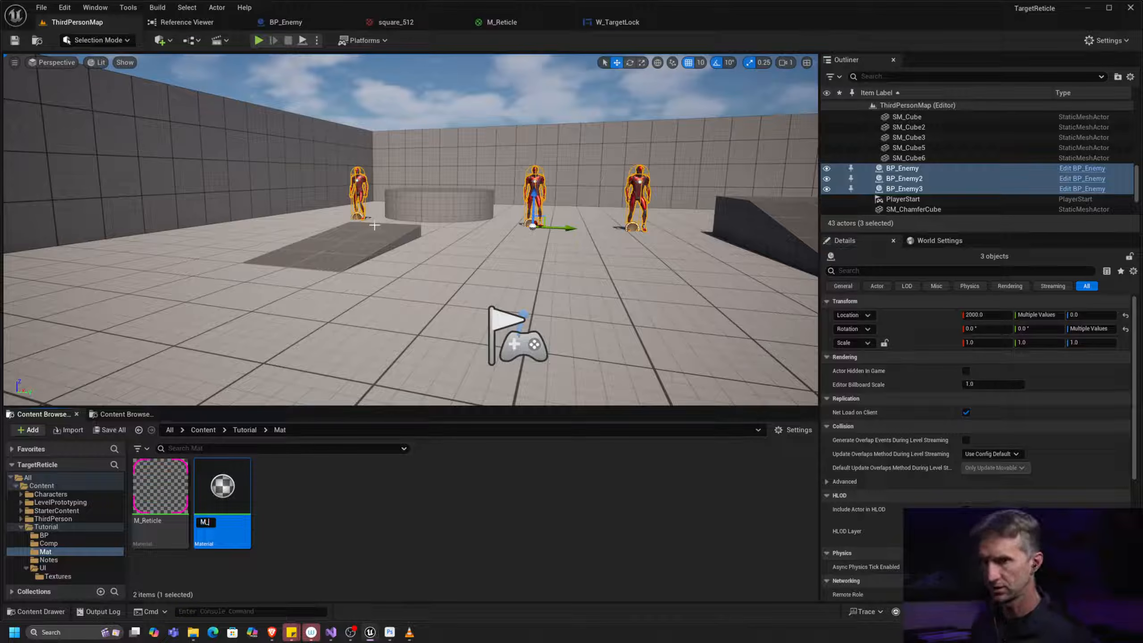
text(Reticl)
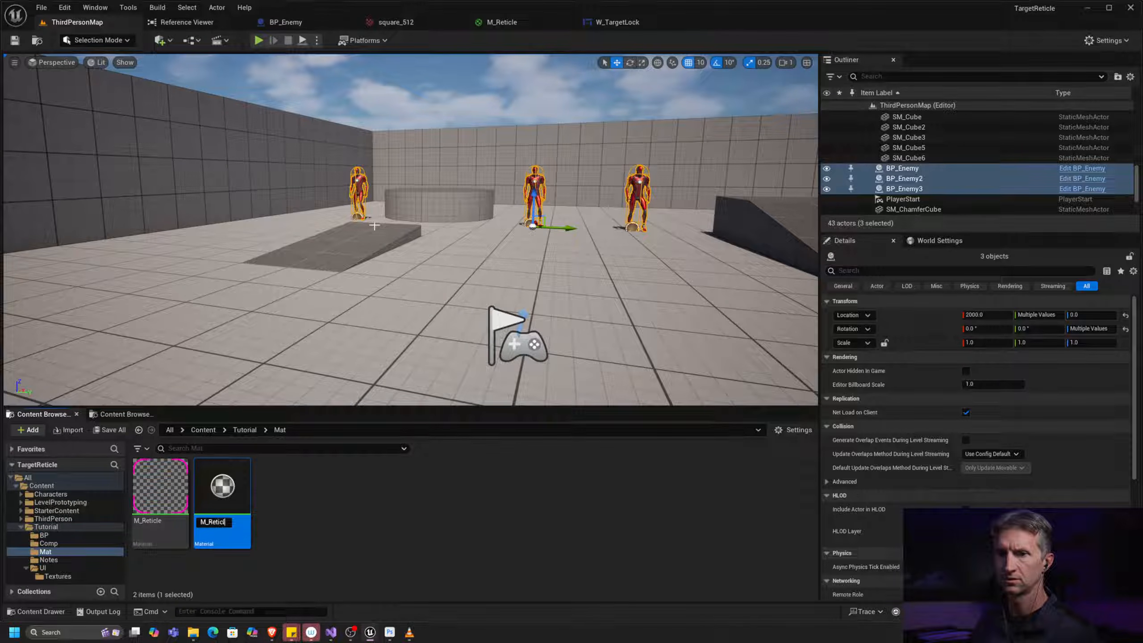
text(eProc)
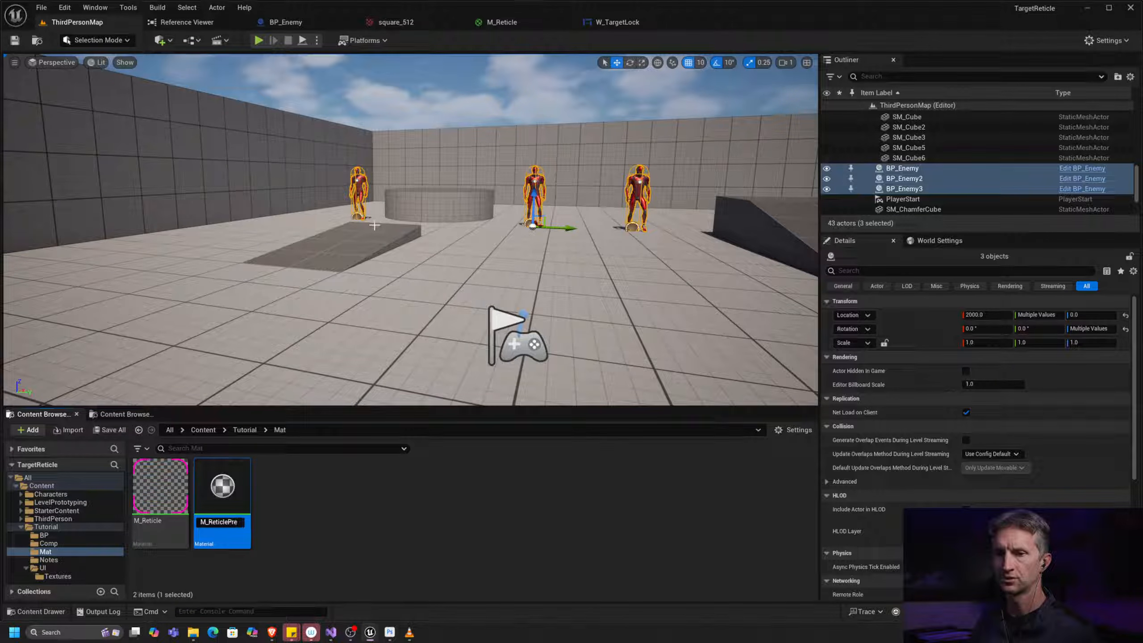
text(ed)
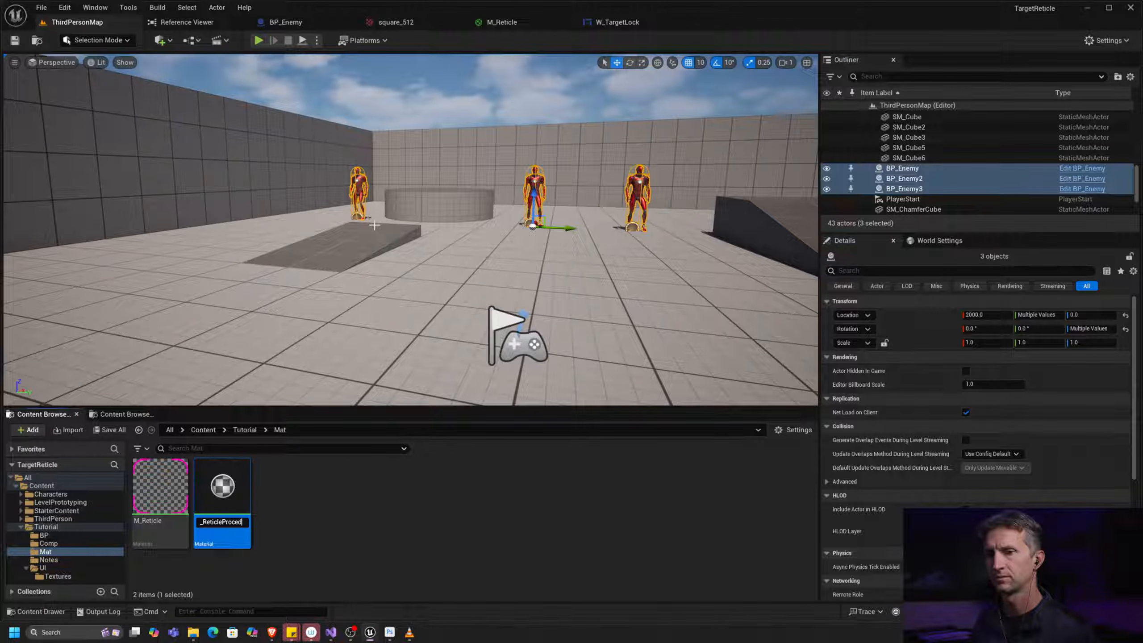
key(Return)
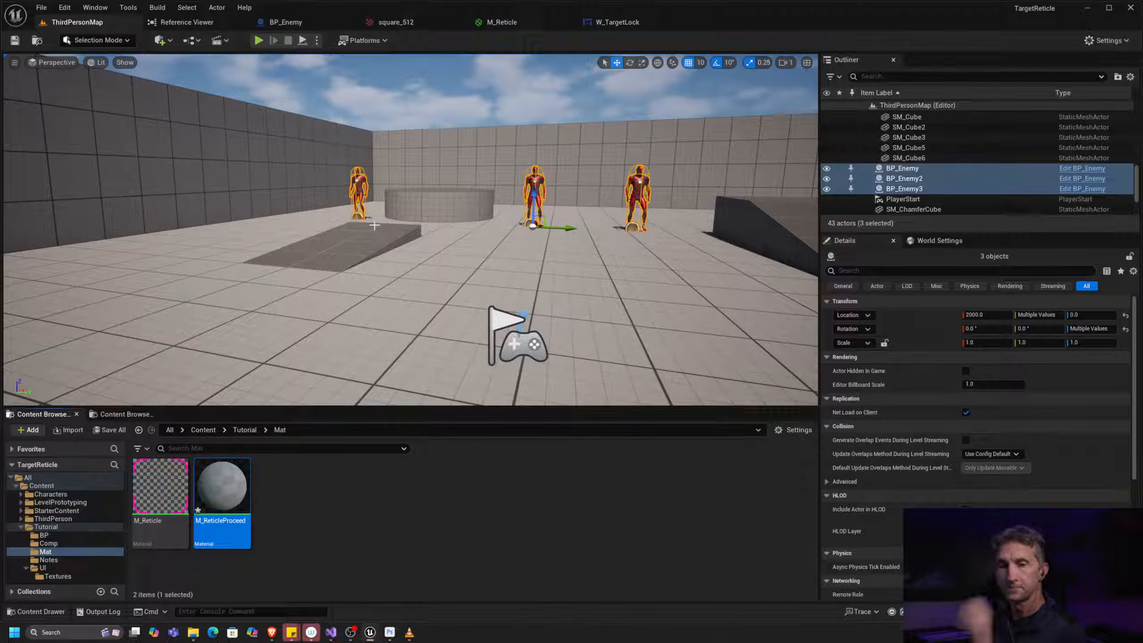
double_click(240, 474)
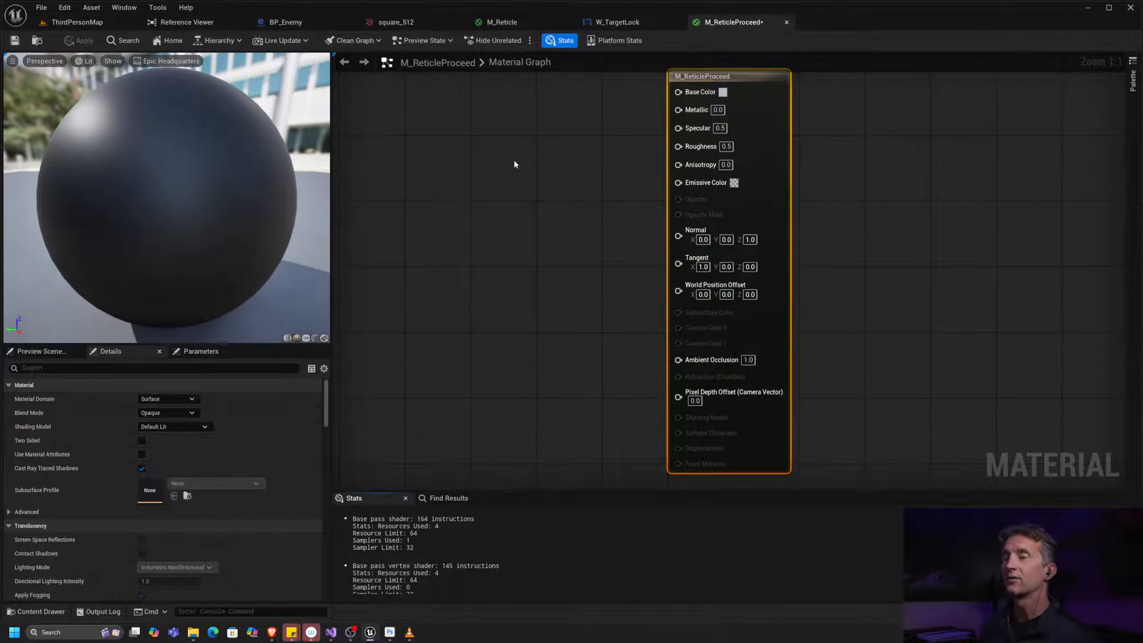
scroll(515, 164, down, 3)
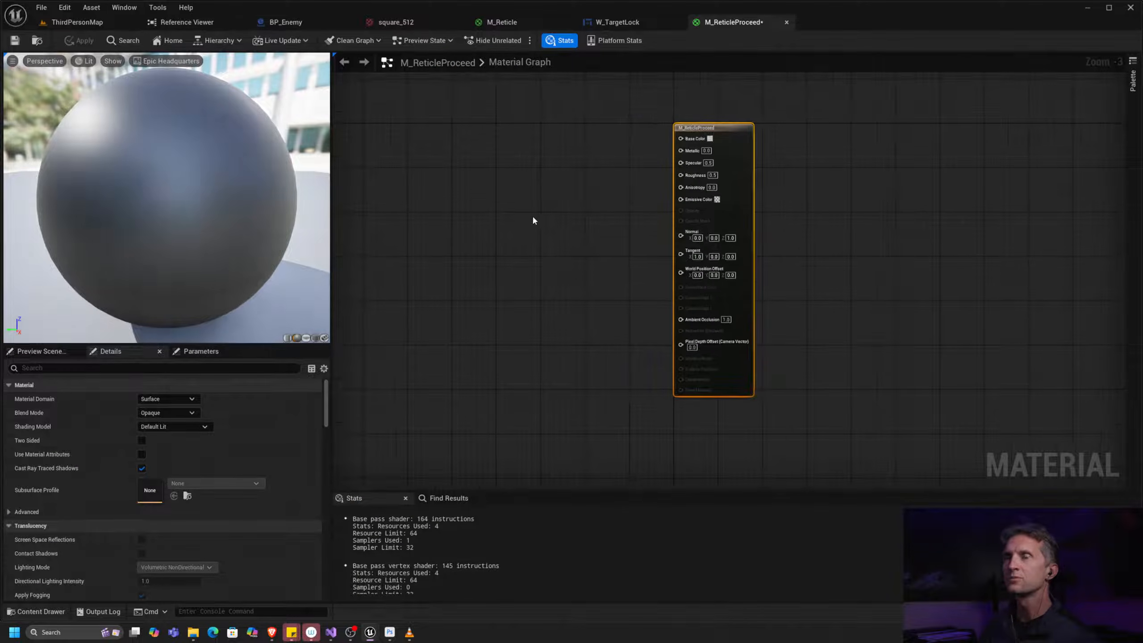
Step: Set the M_ReticleProceed material's domain to User Interface and its blend mode to Masked
right_drag(482, 194, 530, 200)
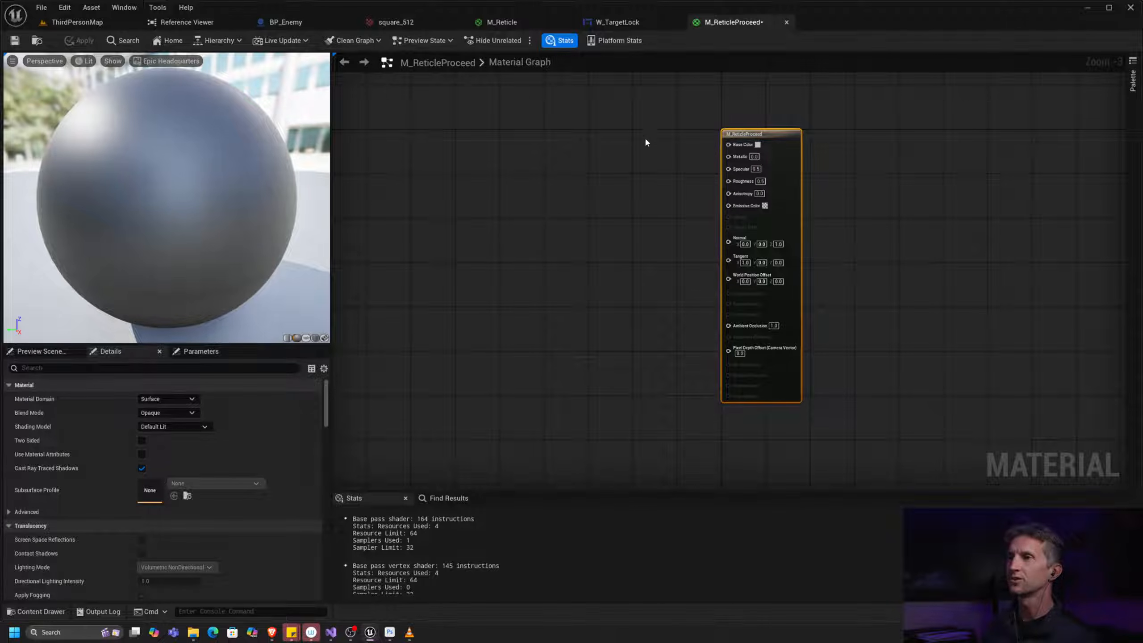
click(818, 158)
drag(670, 118, 737, 158)
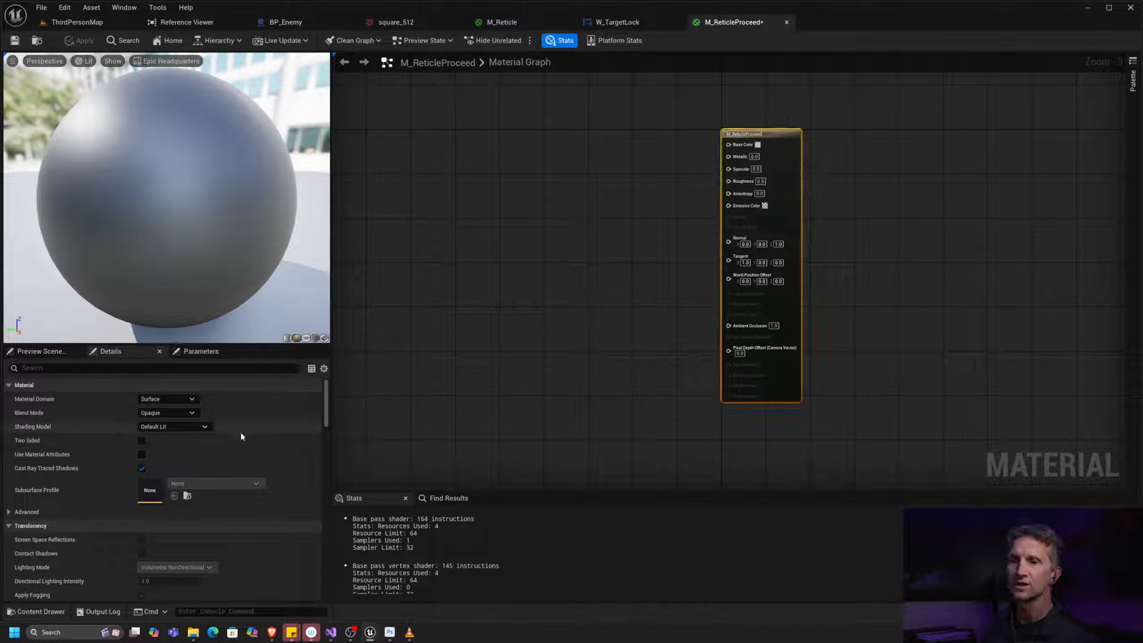
click(176, 399)
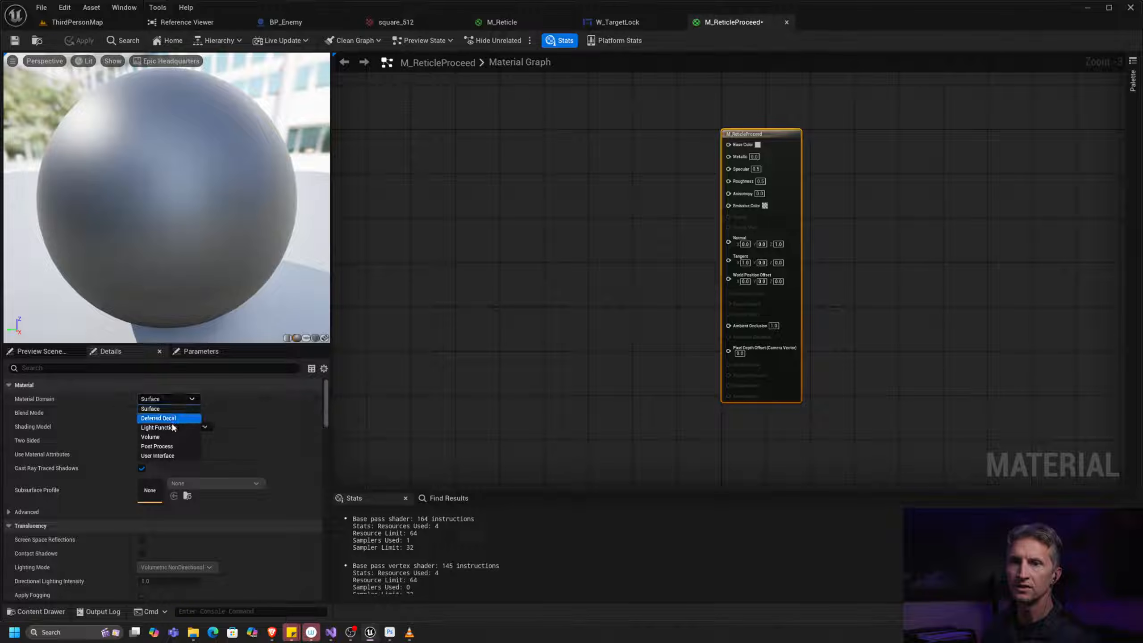
click(176, 456)
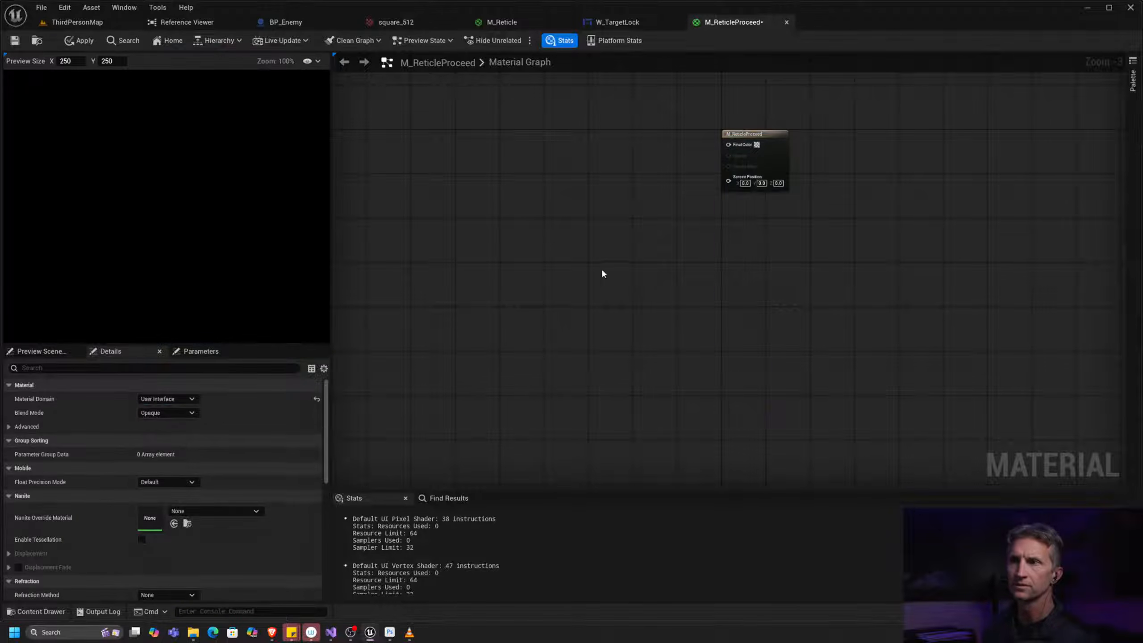
click(188, 413)
click(169, 426)
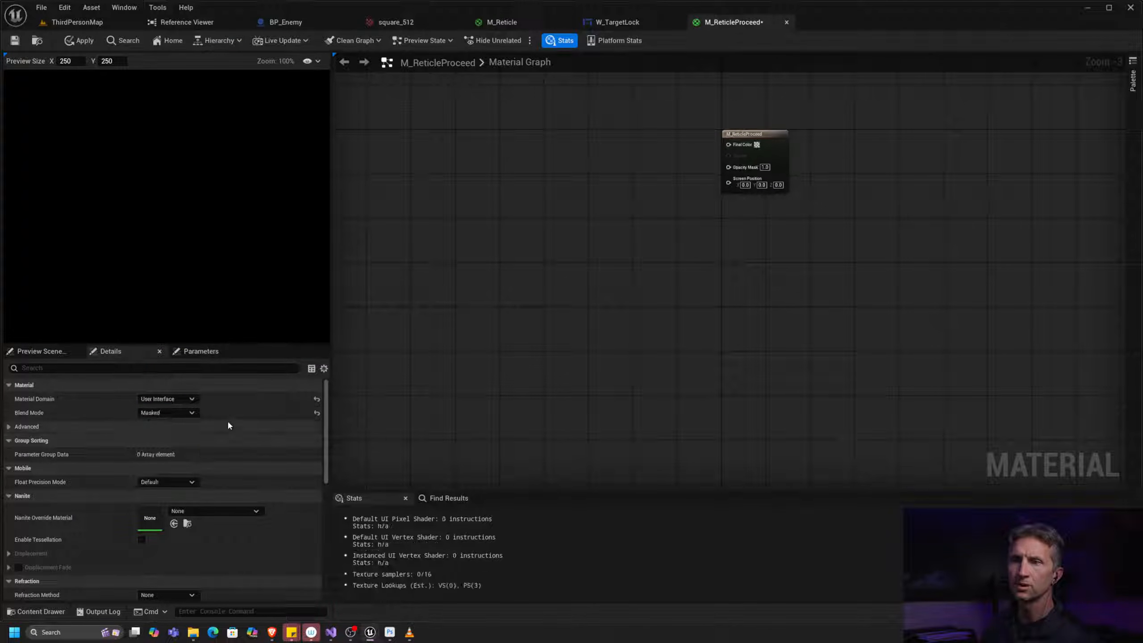
Step: Review the corner bracket shapes in the square_512 texture and return to the M_ReticleProceed graph
click(771, 172)
scroll(674, 215, up, 3)
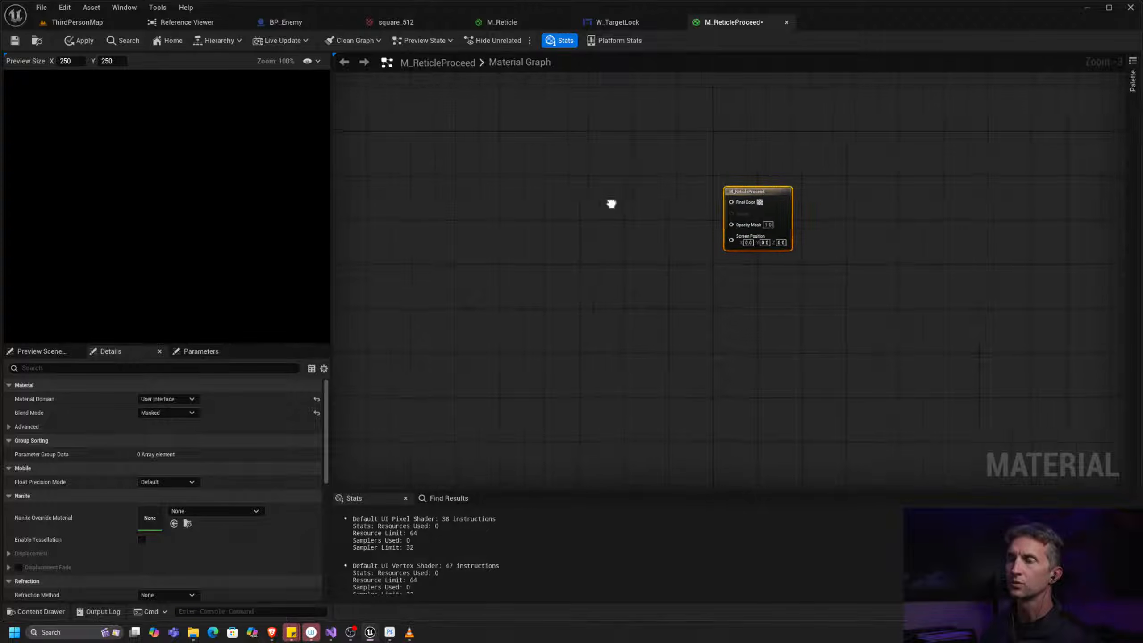
drag(824, 190, 881, 180)
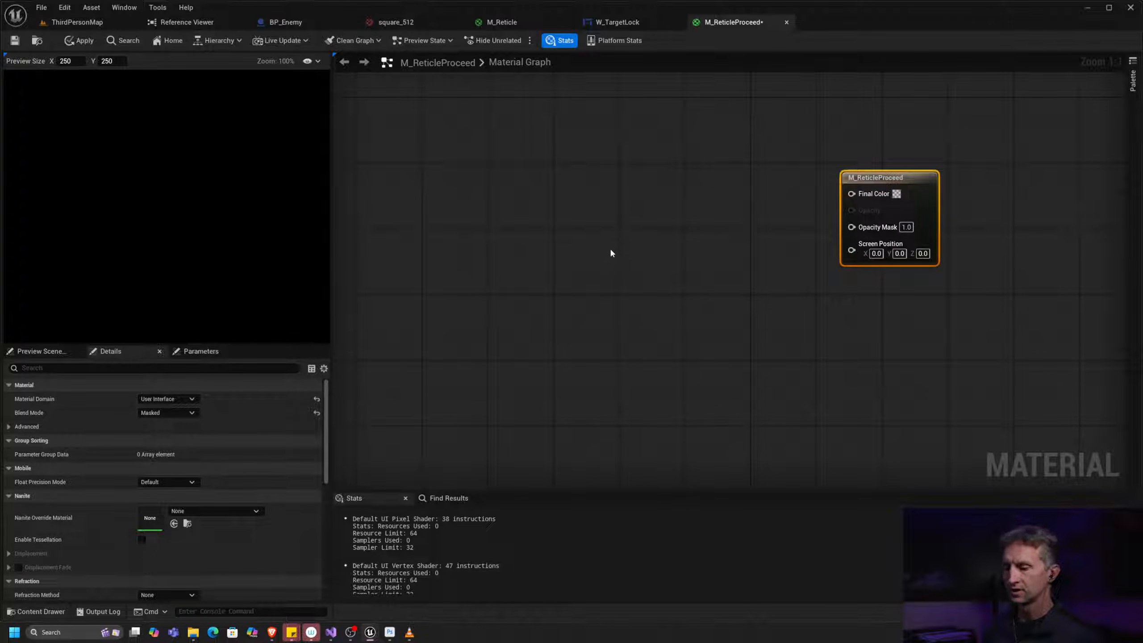
right_drag(564, 239, 617, 248)
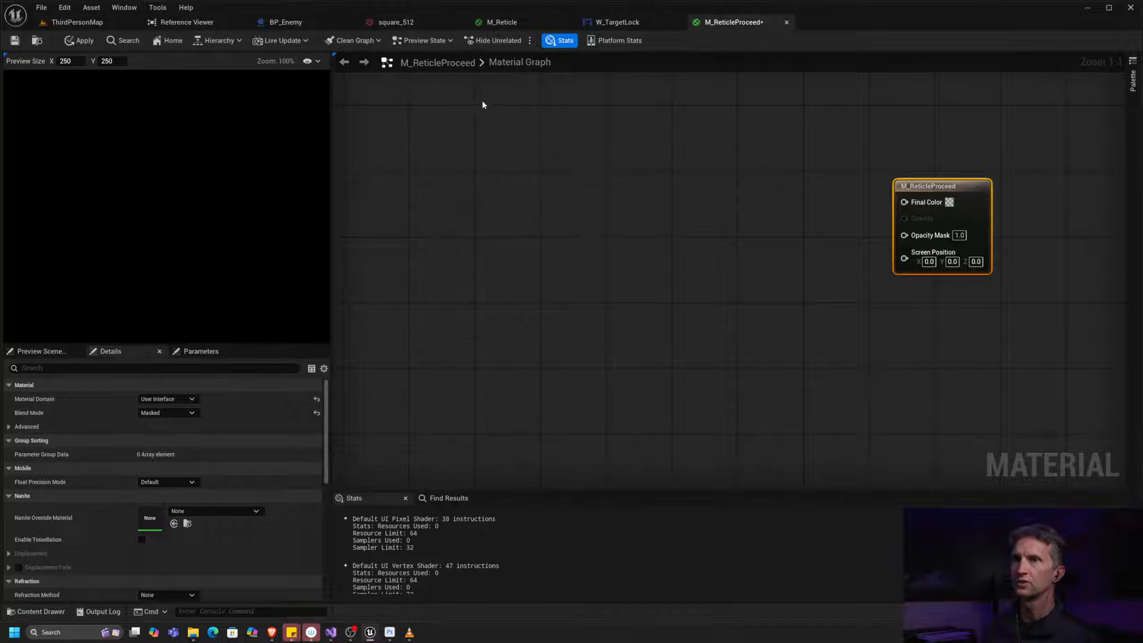
click(410, 24)
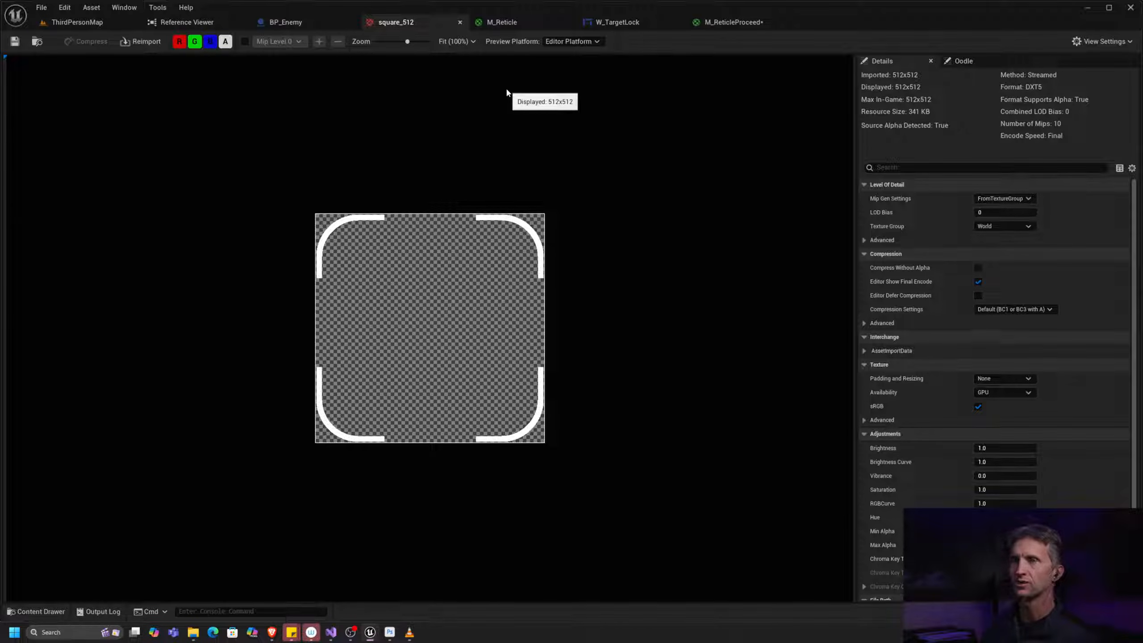
mouse_move(745, 25)
mouse_down()
mouse_move(794, 55)
mouse_move(734, 25)
mouse_up()
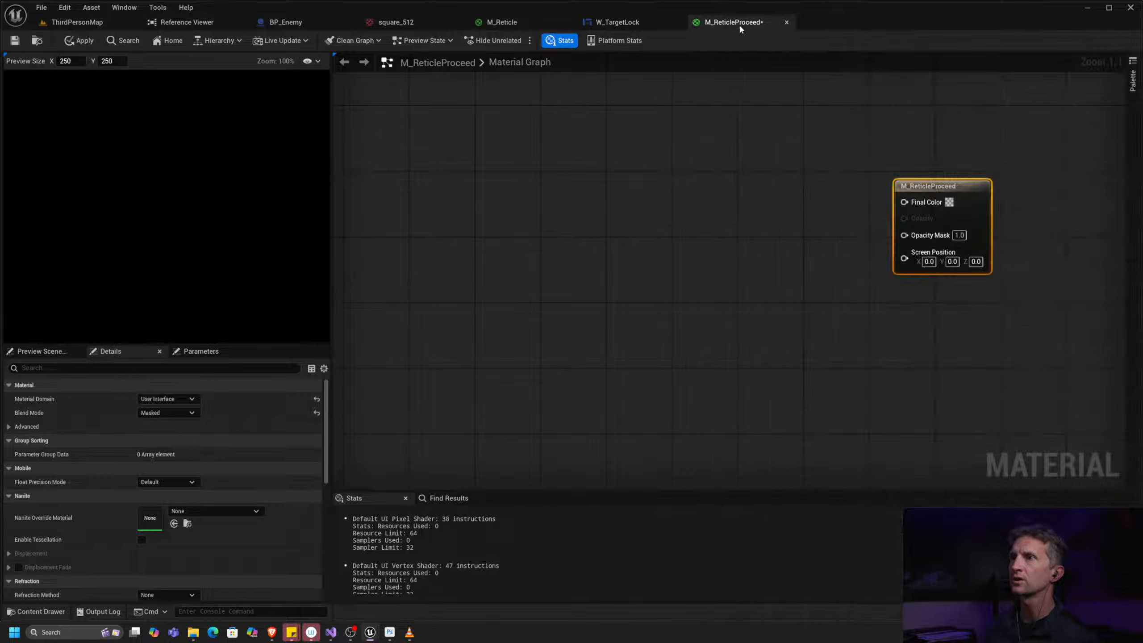
right_drag(725, 186, 683, 208)
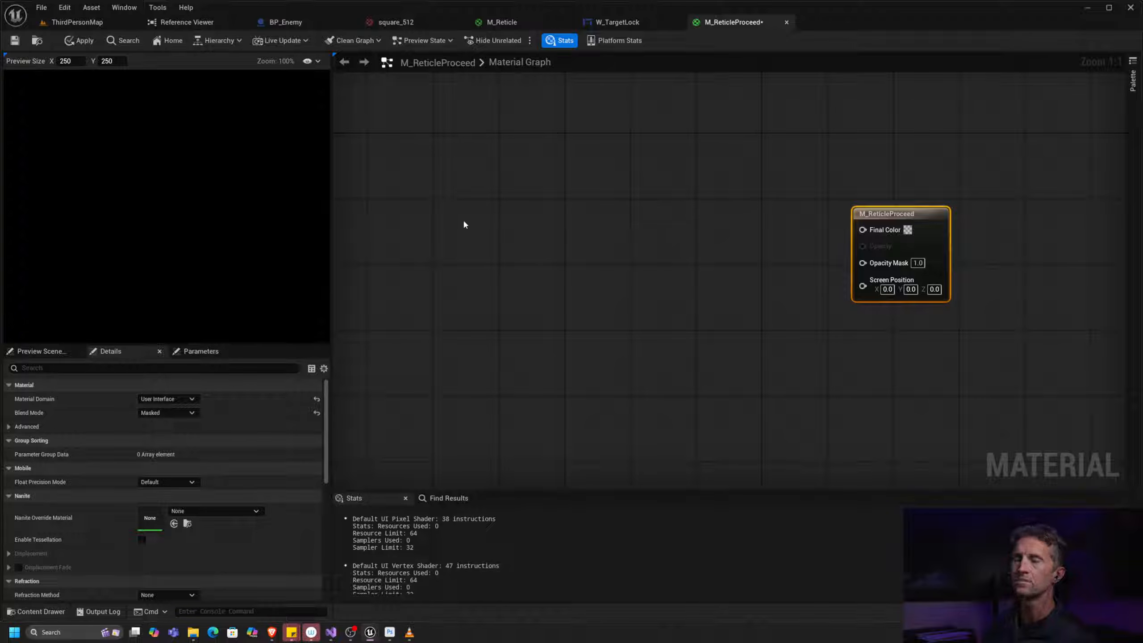
Step: Add a LinearGradient node to the material graph and place it ahead of the output node
right_click(442, 220)
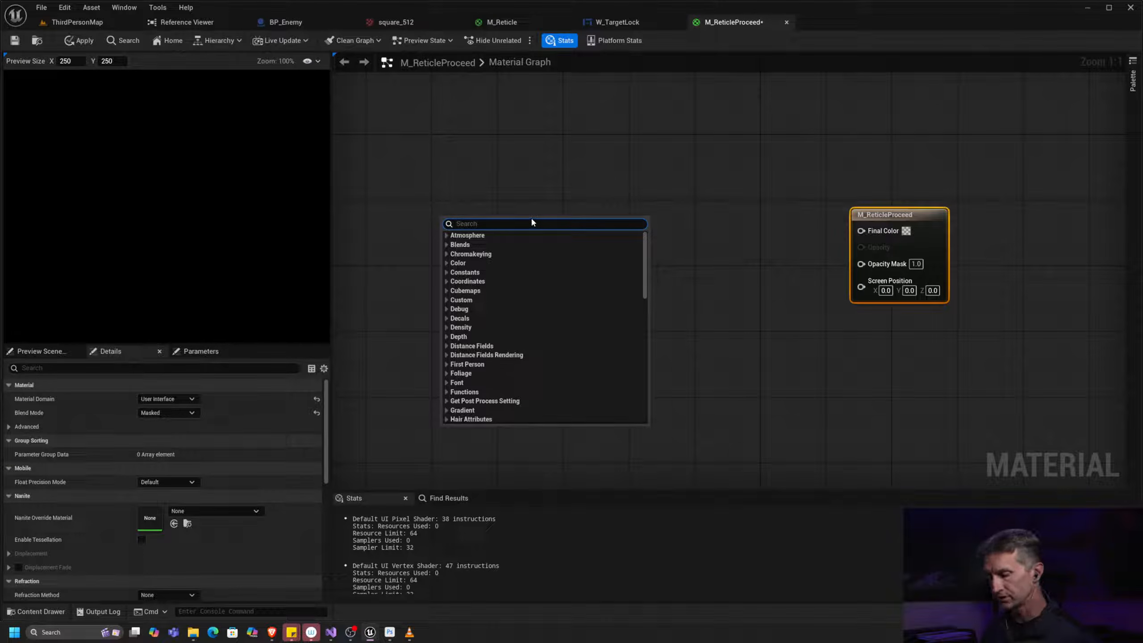
text(line)
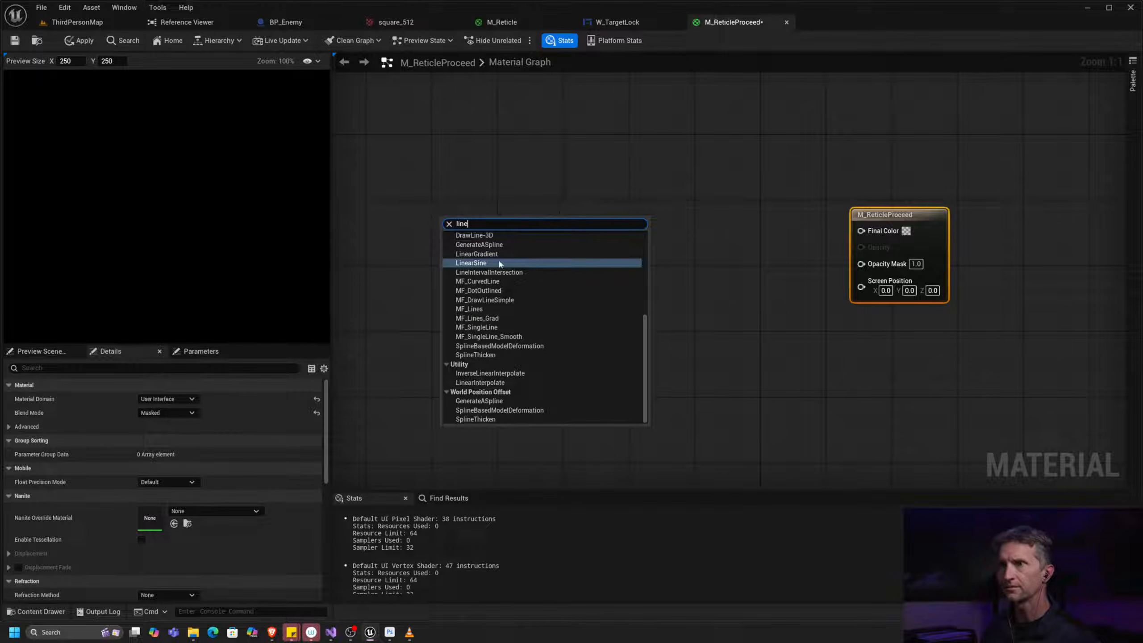
click(495, 235)
drag(513, 222, 546, 215)
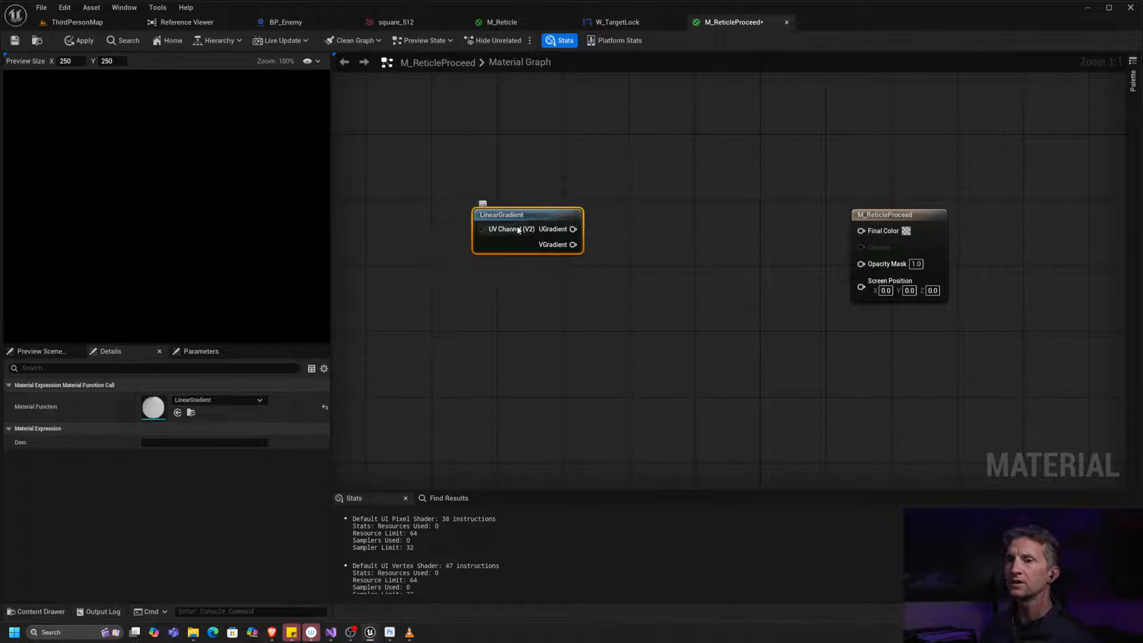
Step: Enable realtime preview on the LinearGradient node and start previewing it in the material preview
right_click(536, 223)
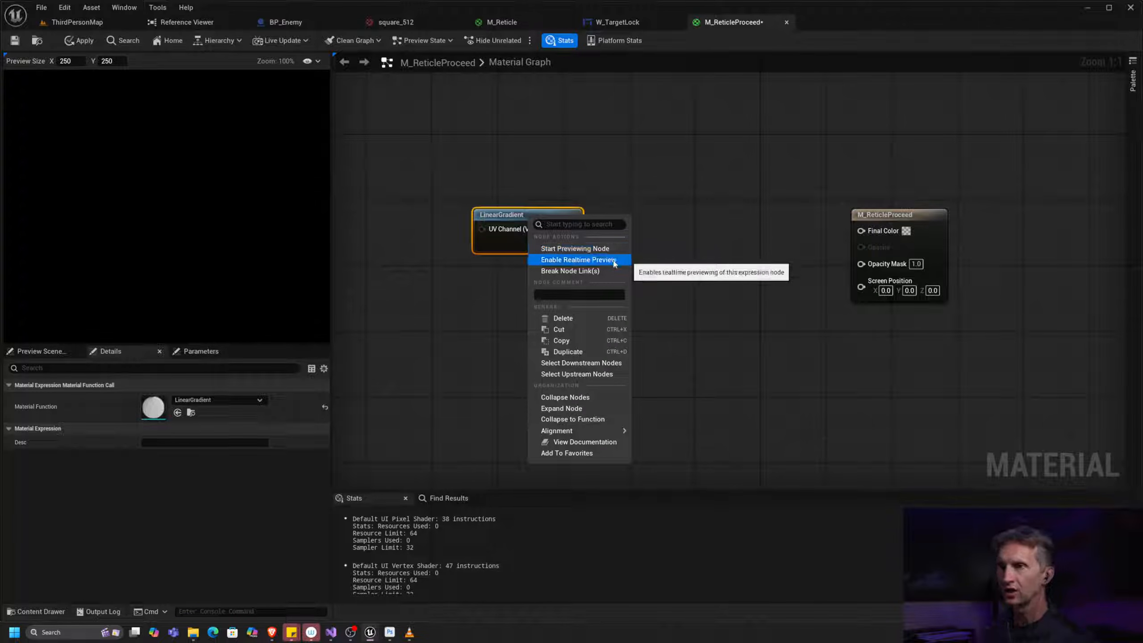
click(608, 263)
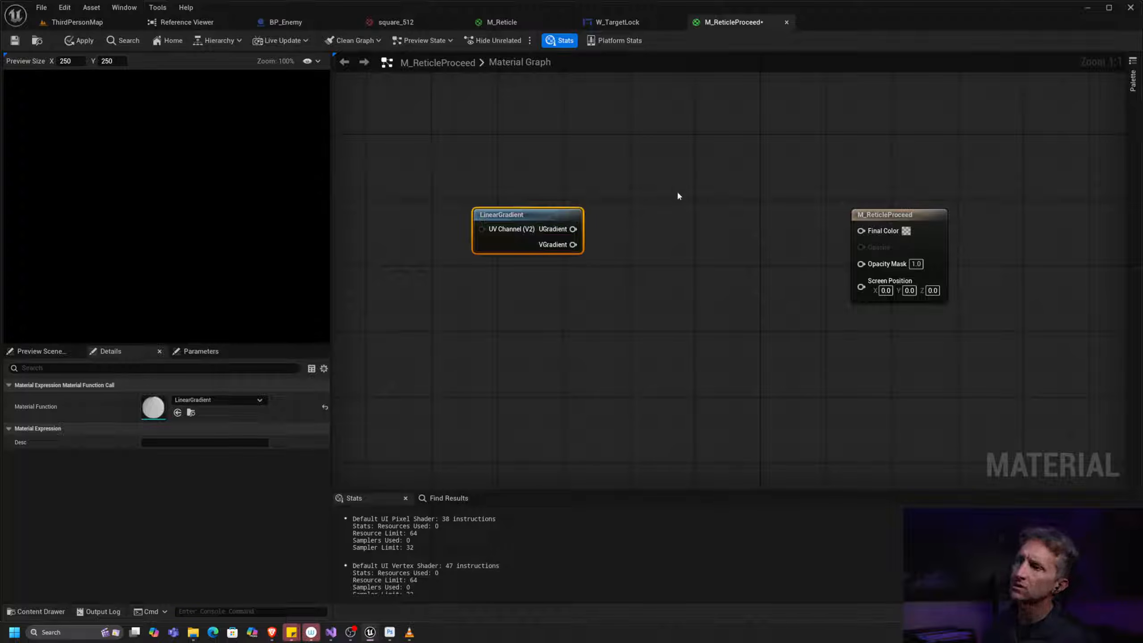
drag(566, 214, 575, 207)
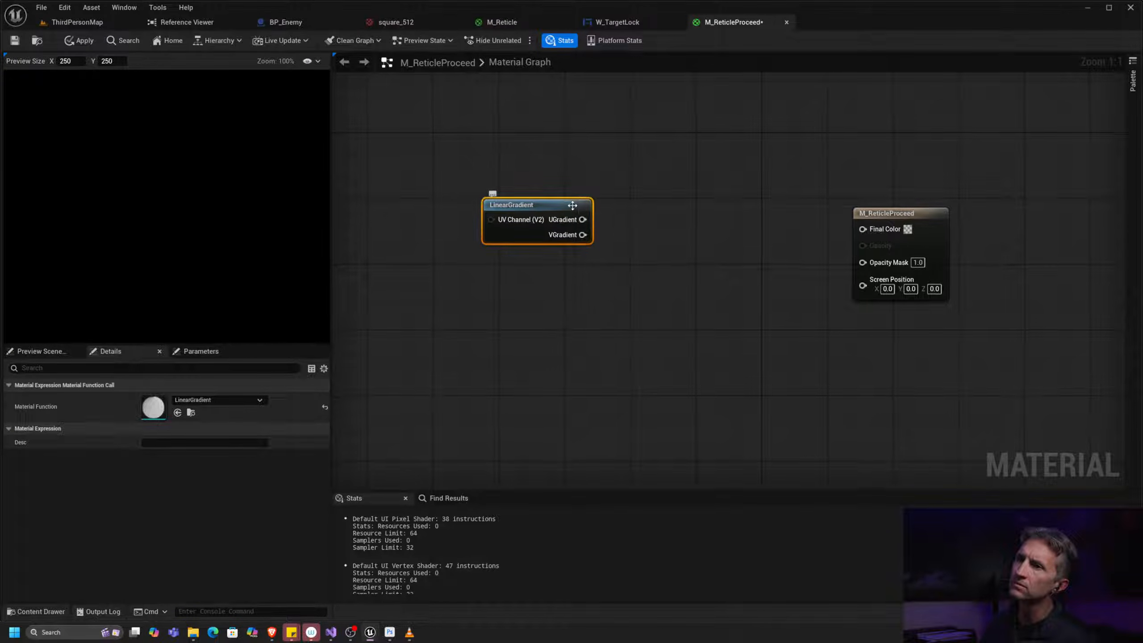
right_click(571, 208)
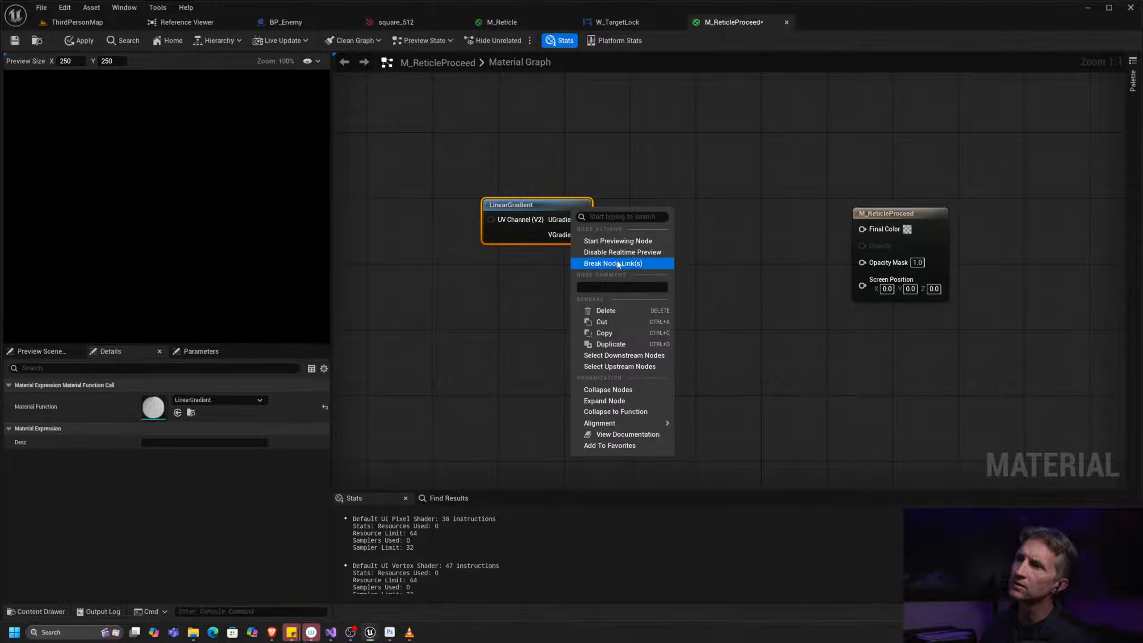
click(618, 240)
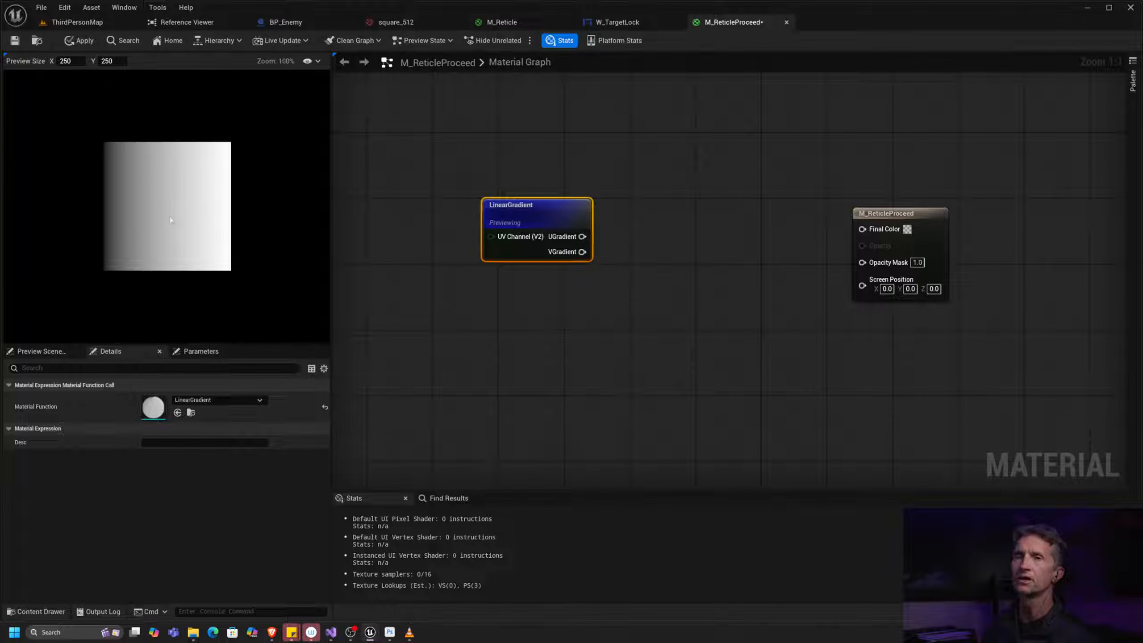
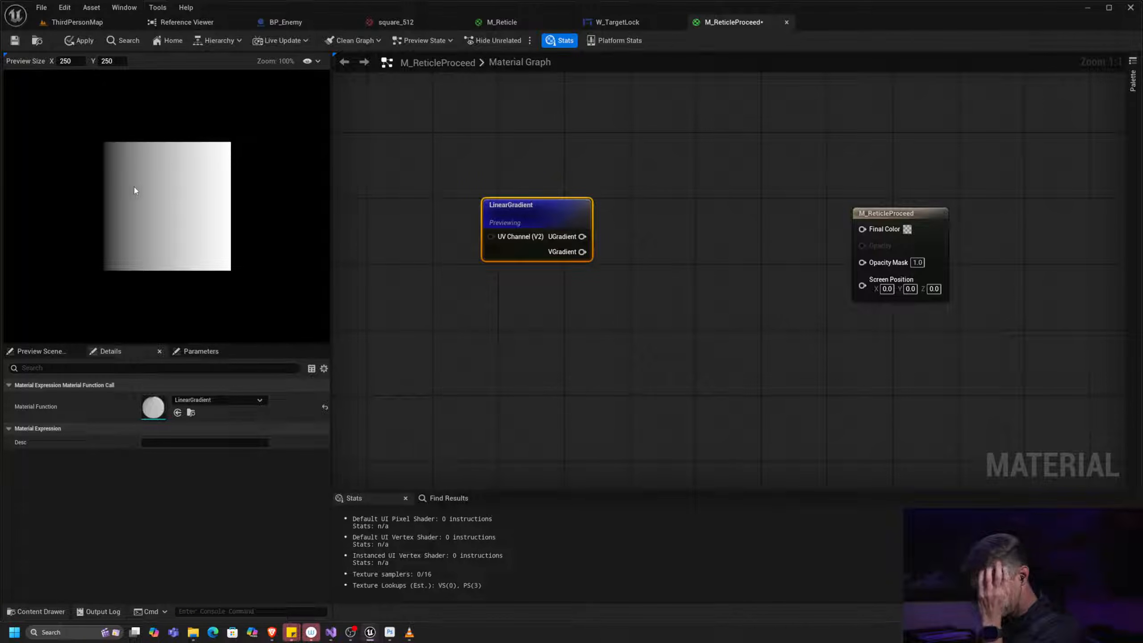
Step: Switch to Photoshop, add a new layer above the reticle artwork and fill it with white
key(alt+Tab)
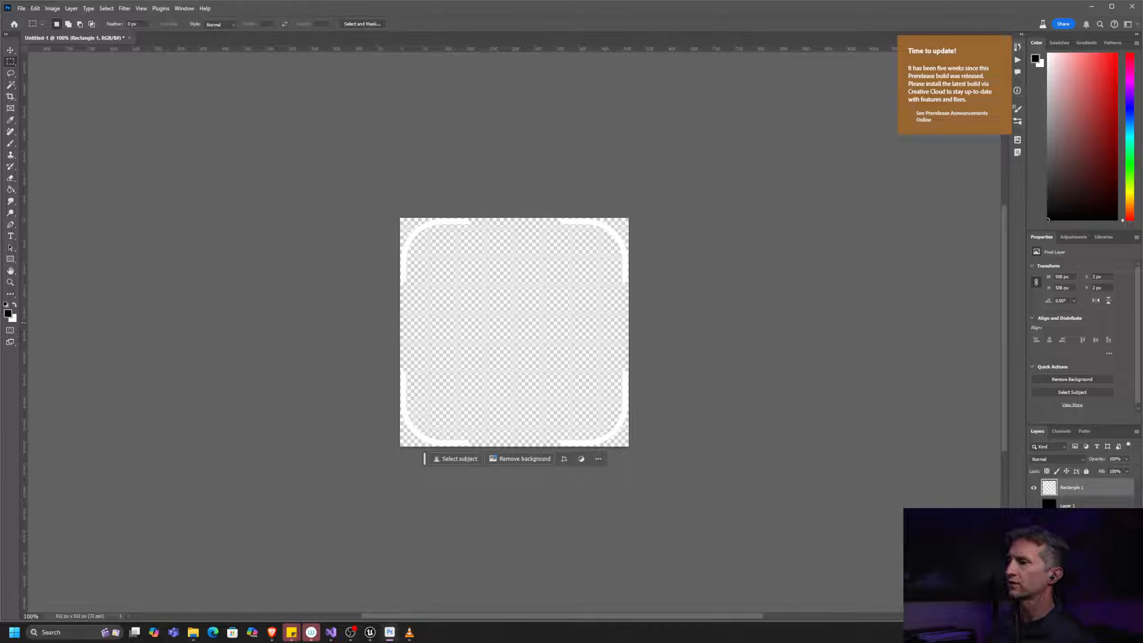
key(ctrl+shift+alt+n)
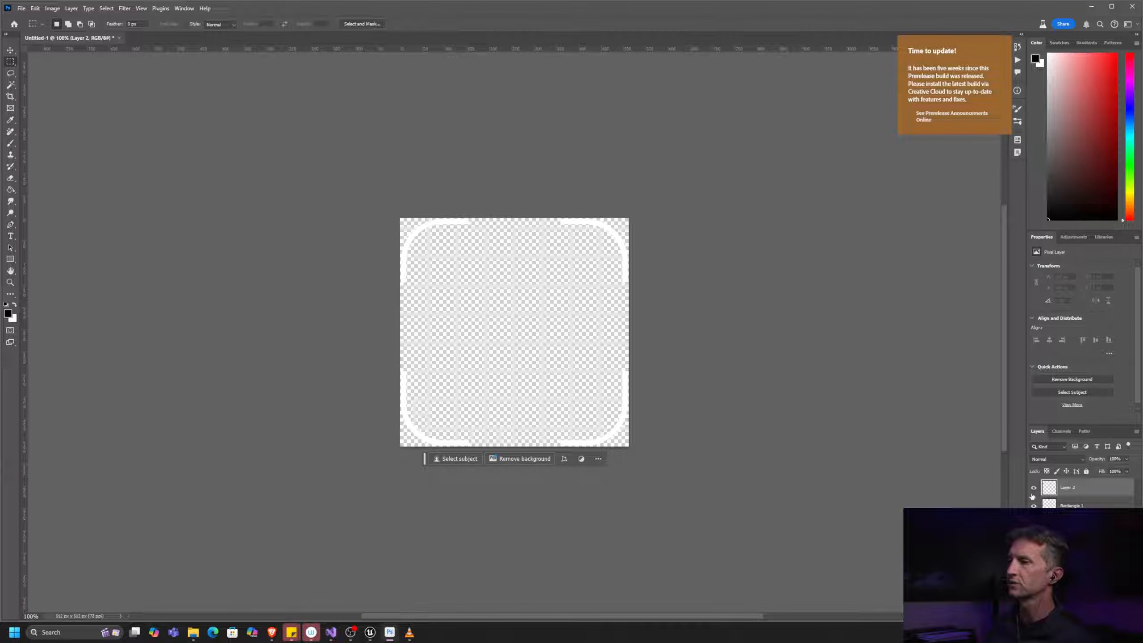
click(14, 306)
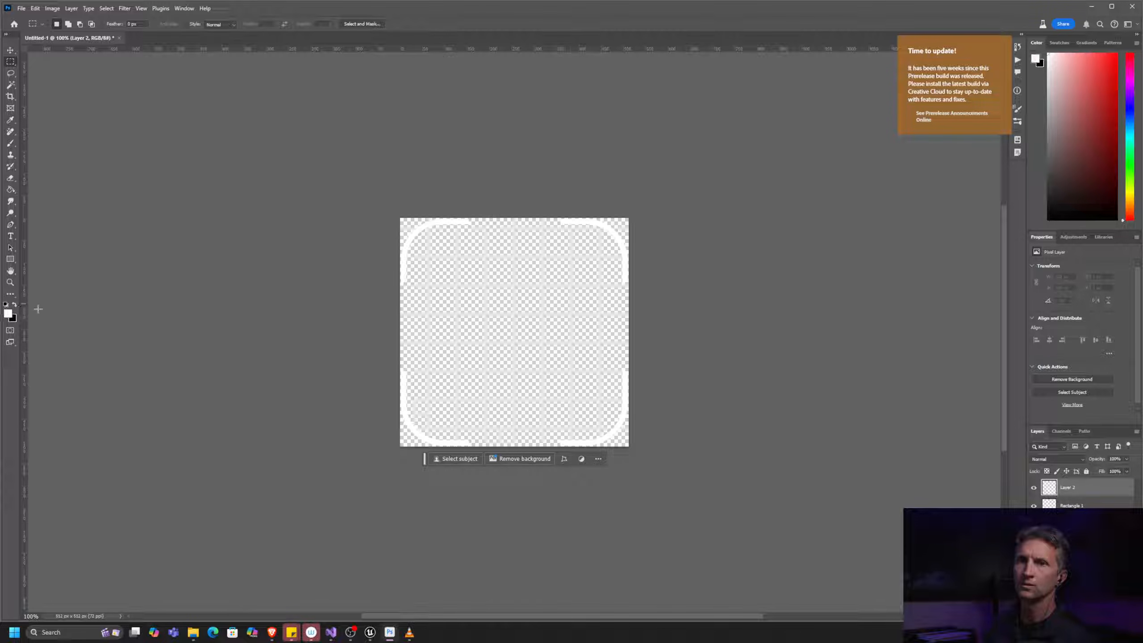
key(ctrl+apostrophe)
key(g)
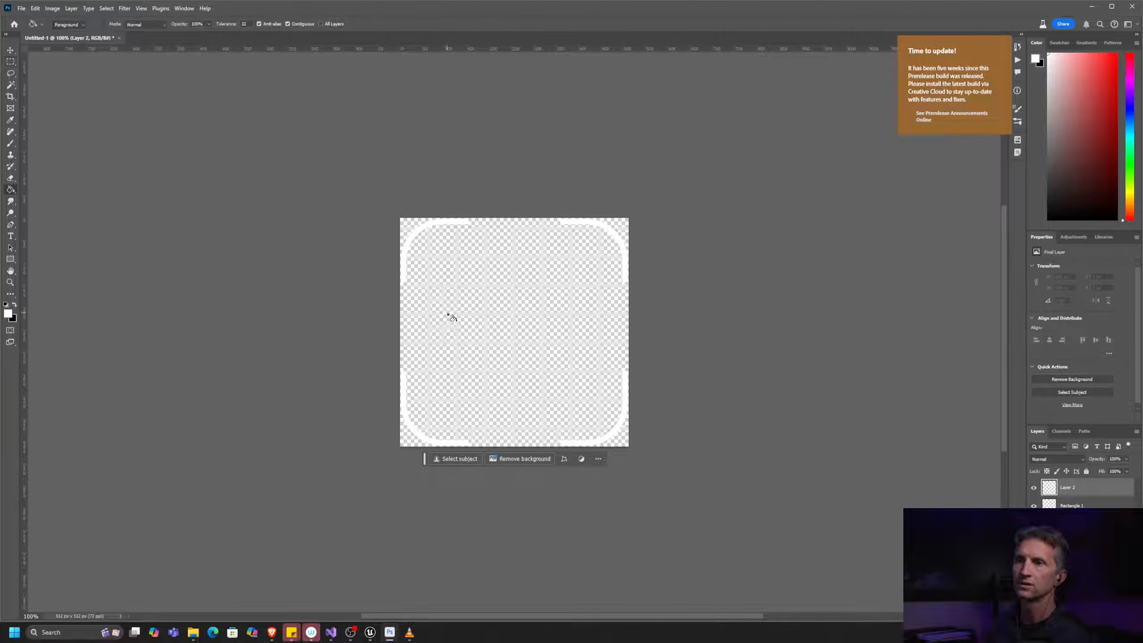
click(450, 316)
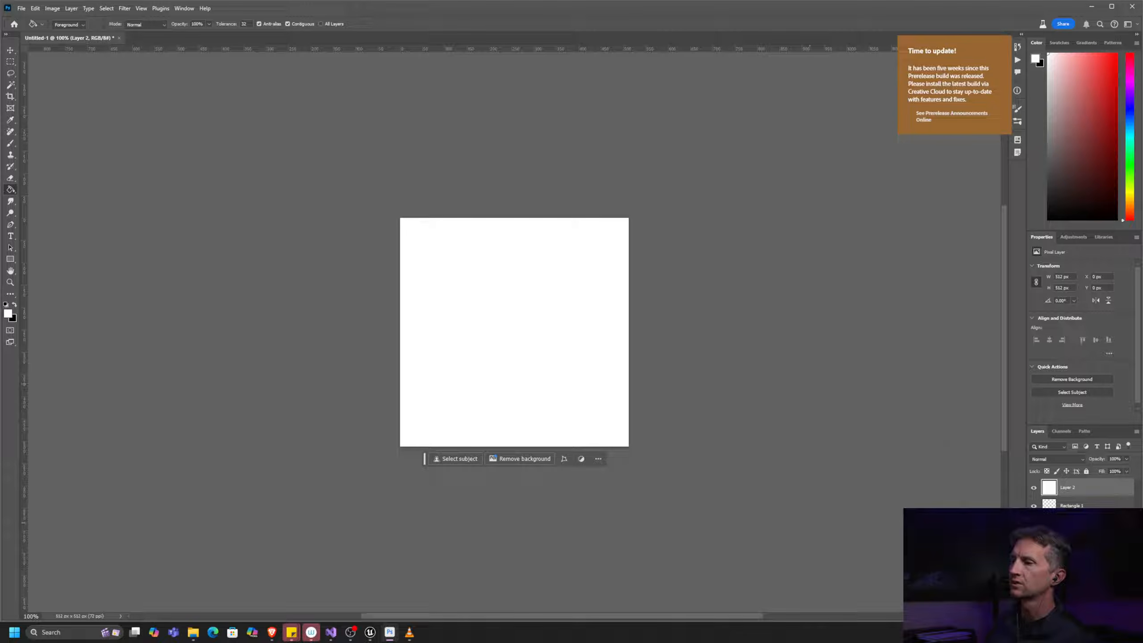
Step: Add another layer above the white fill and choose a round brush with 64% hardness, reduced to a small tip
key(ctrl+shift+alt+n)
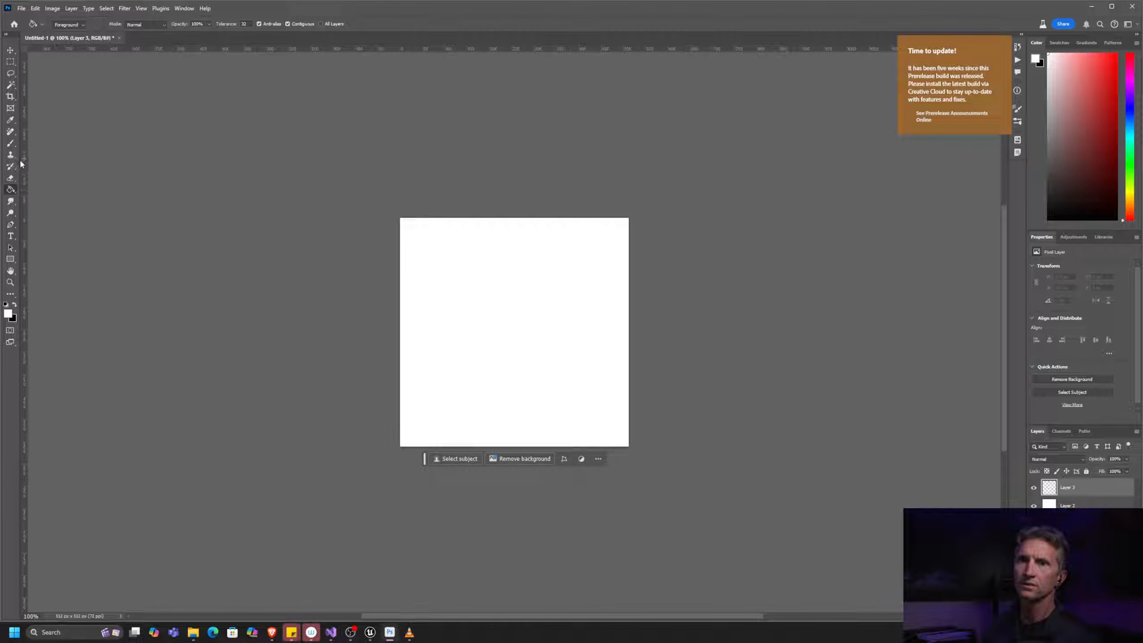
click(15, 142)
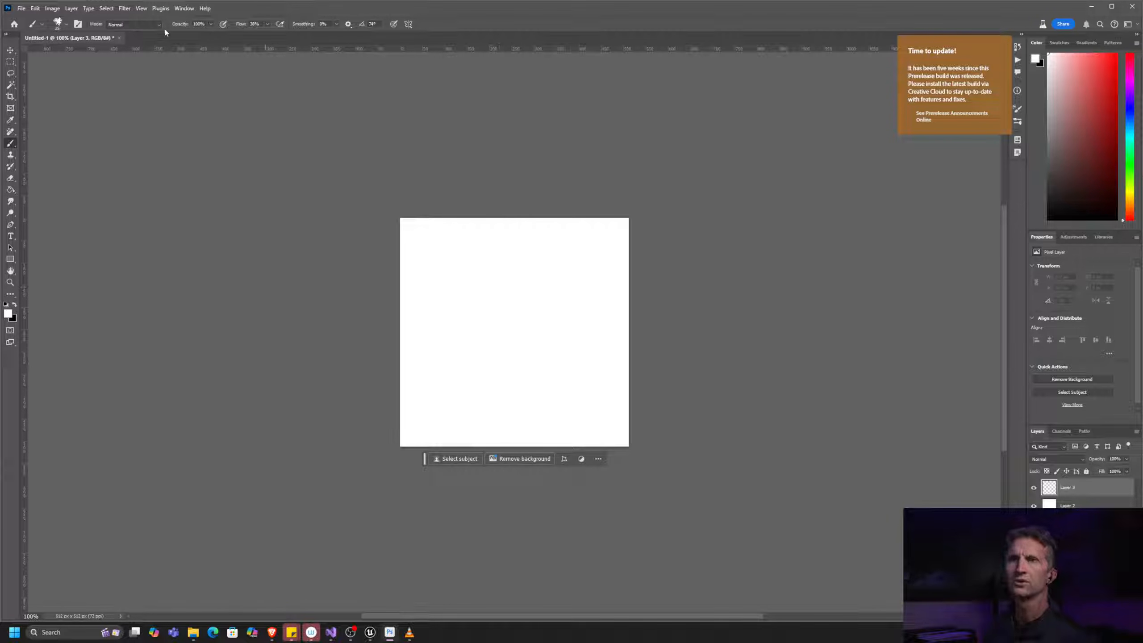
click(63, 25)
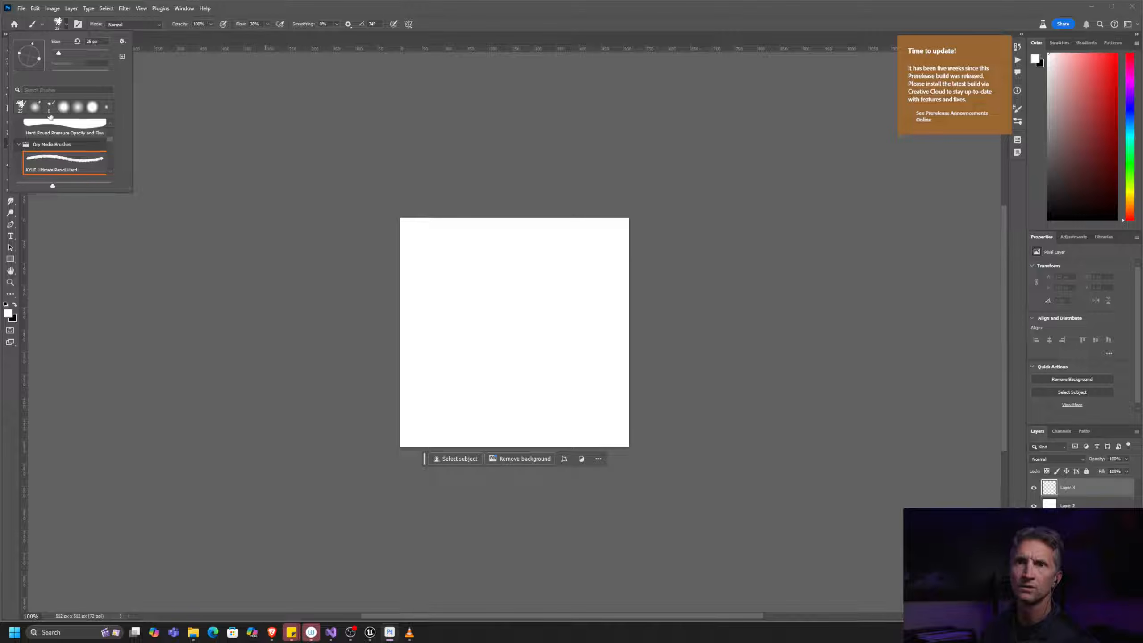
click(93, 108)
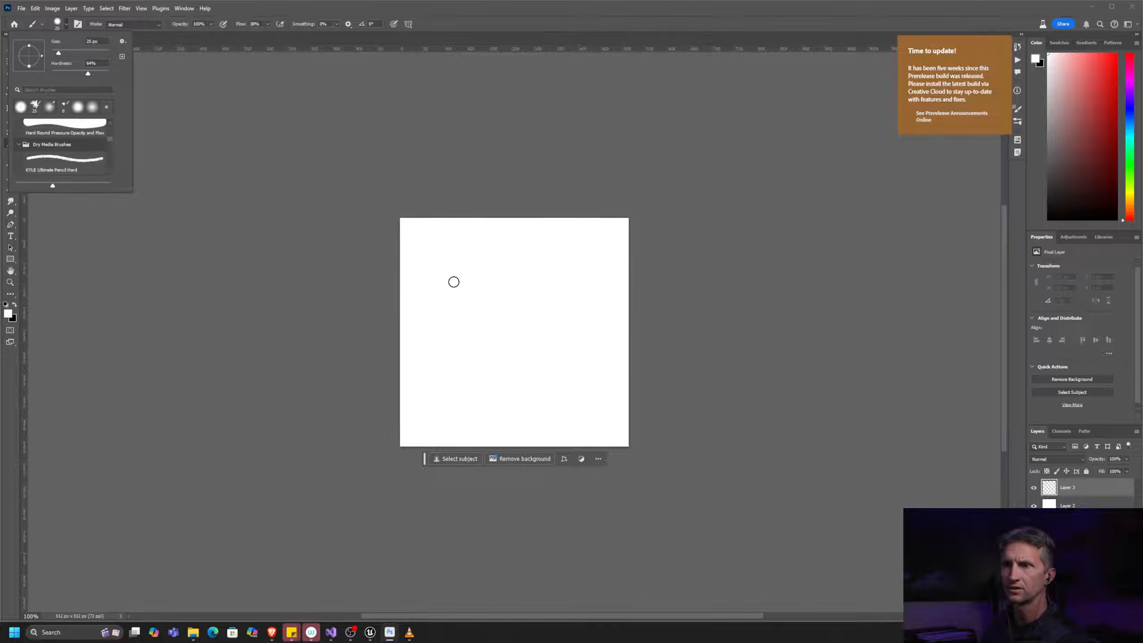
click(364, 288)
key(bracketleft)
key(bracketleft)
key(bracketleft)
key(bracketleft)
key(bracketleft)
key(bracketleft)
key(bracketleft)
key(bracketleft)
key(bracketleft)
key(bracketleft)
key(bracketleft)
key(bracketleft)
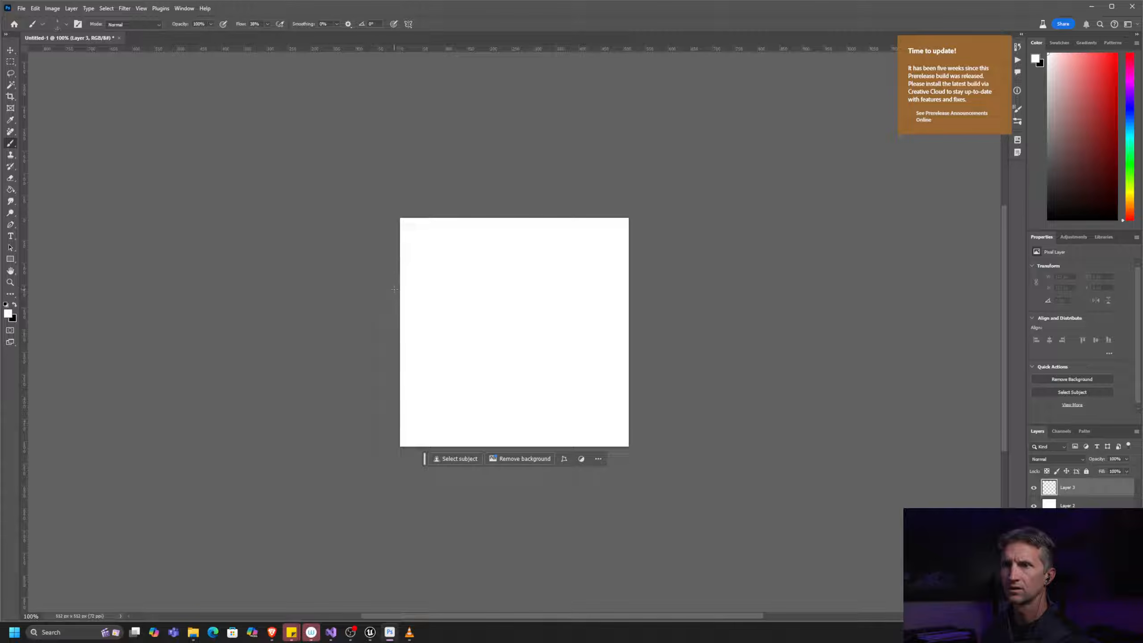
Step: Paint a straight horizontal black line about 415 px long across the middle of the canvas
key(ctrl+plus)
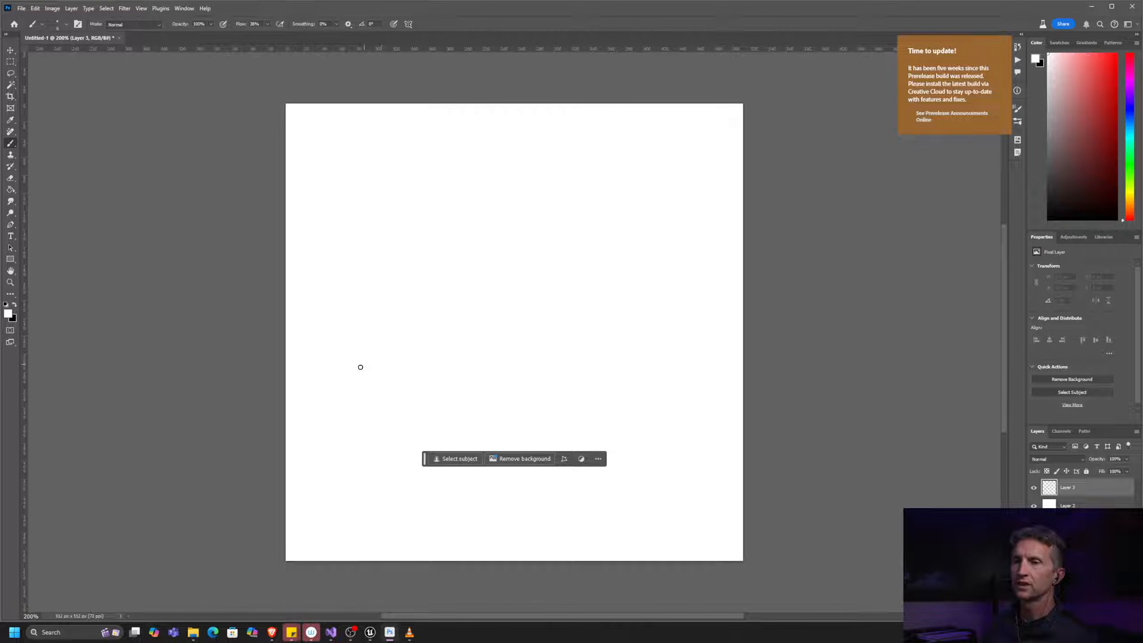
click(15, 306)
shift+drag(325, 340, 697, 339)
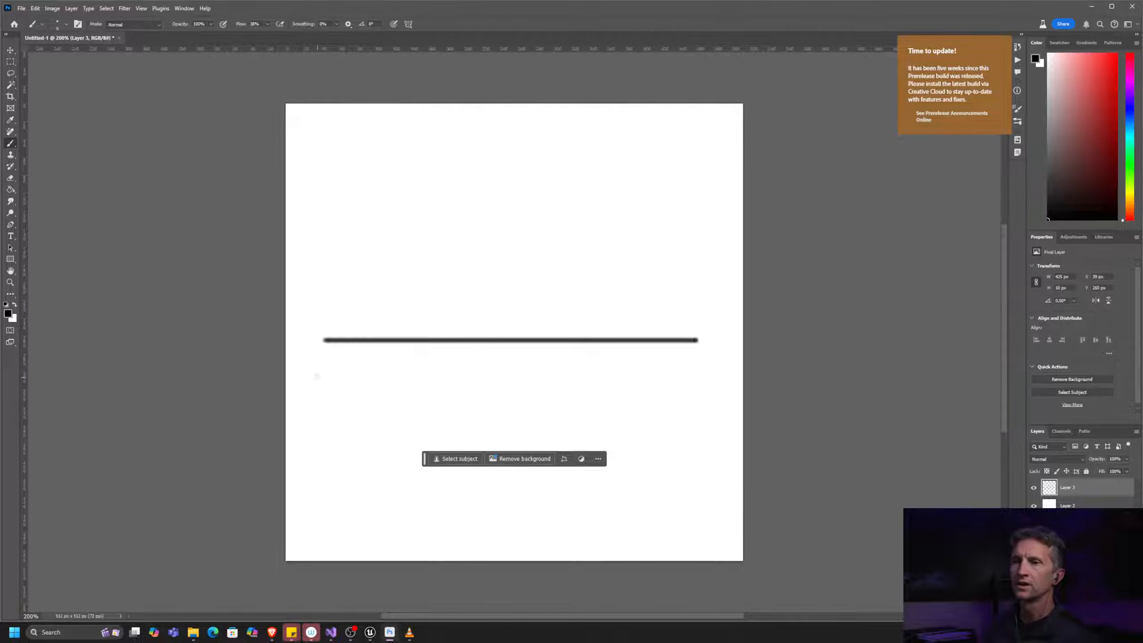
Step: Check the gradient preview in the Unreal Editor, return to Photoshop and write a 0 below the line's left end
key(alt+Tab)
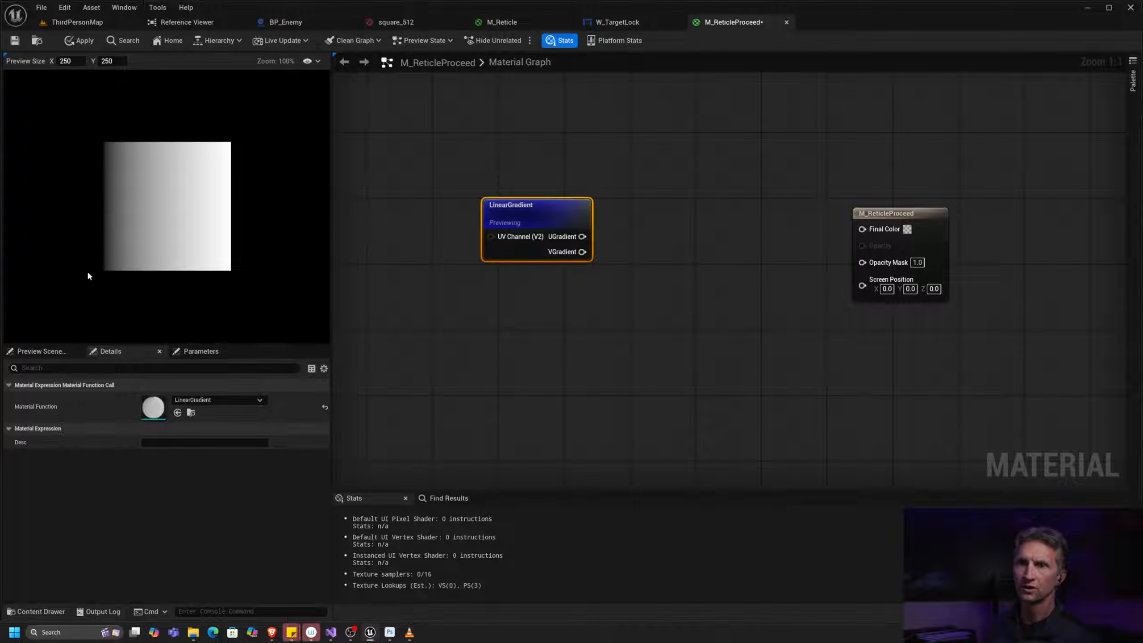
key(alt+Tab)
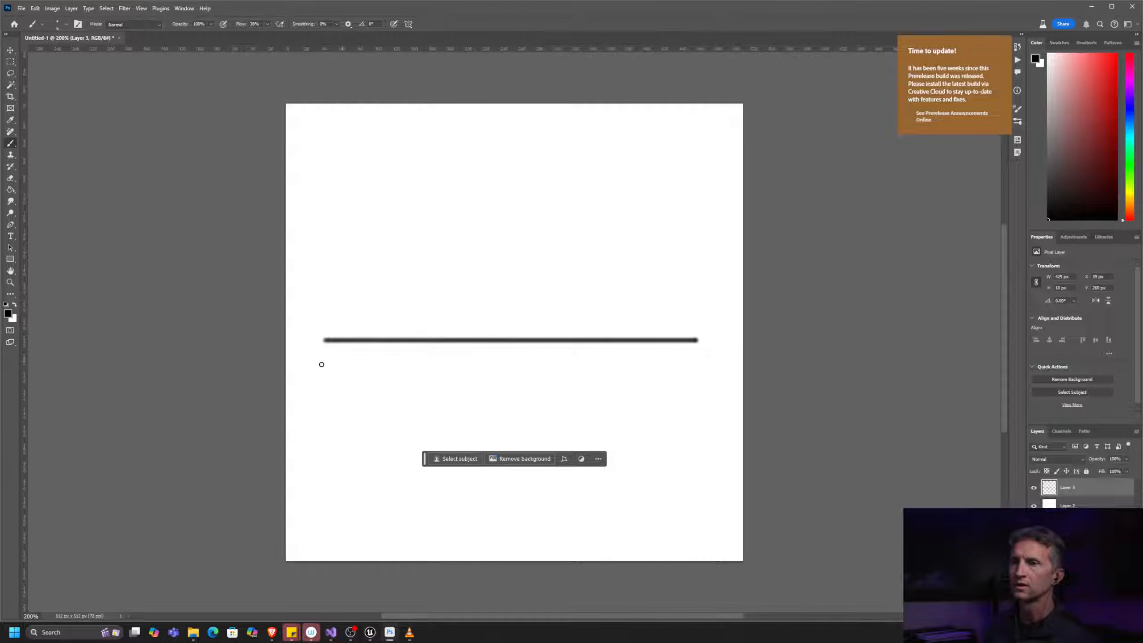
mouse_move(327, 361)
mouse_down()
mouse_move(324, 376)
mouse_move(334, 365)
mouse_up()
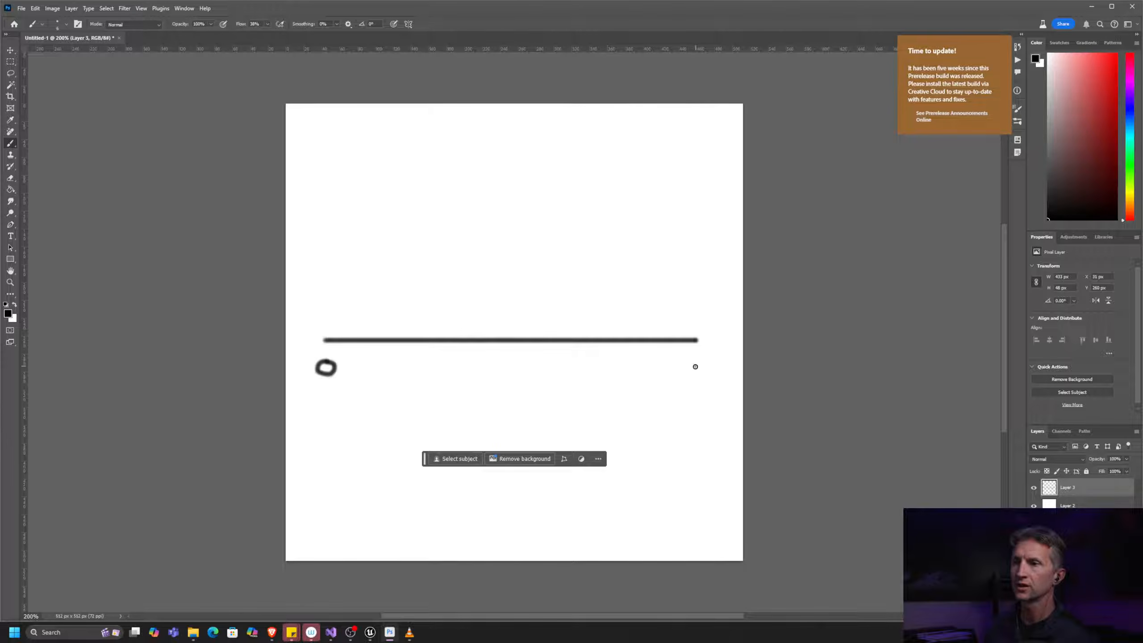
Step: Write the labels .25, .5, .75 and 1 at their proportional places below the horizontal line
drag(695, 366, 695, 377)
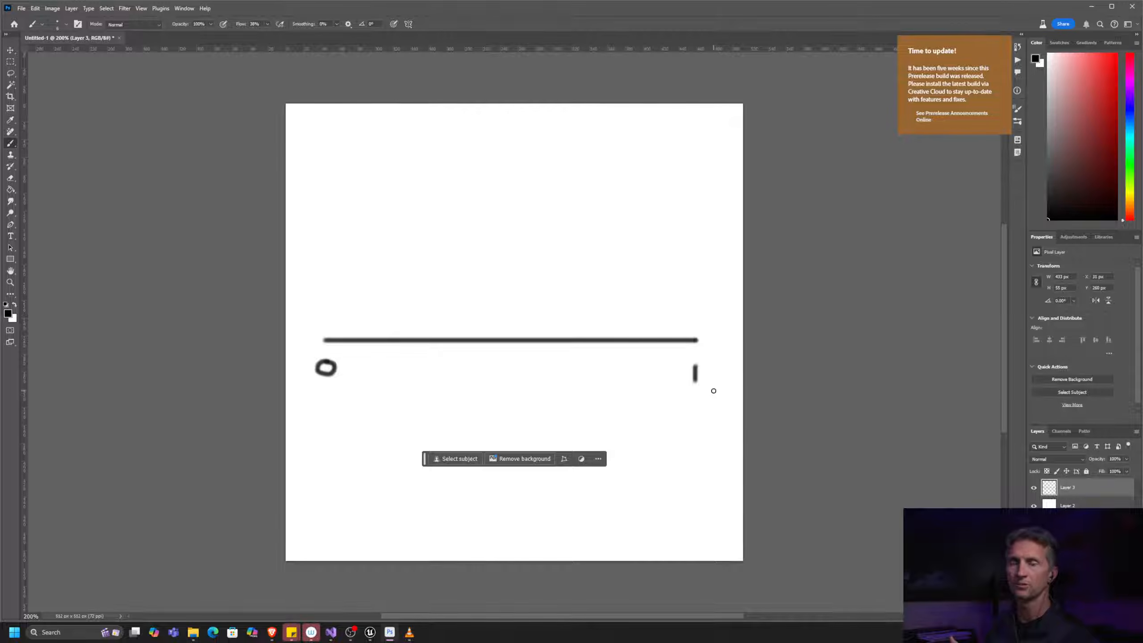
click(494, 380)
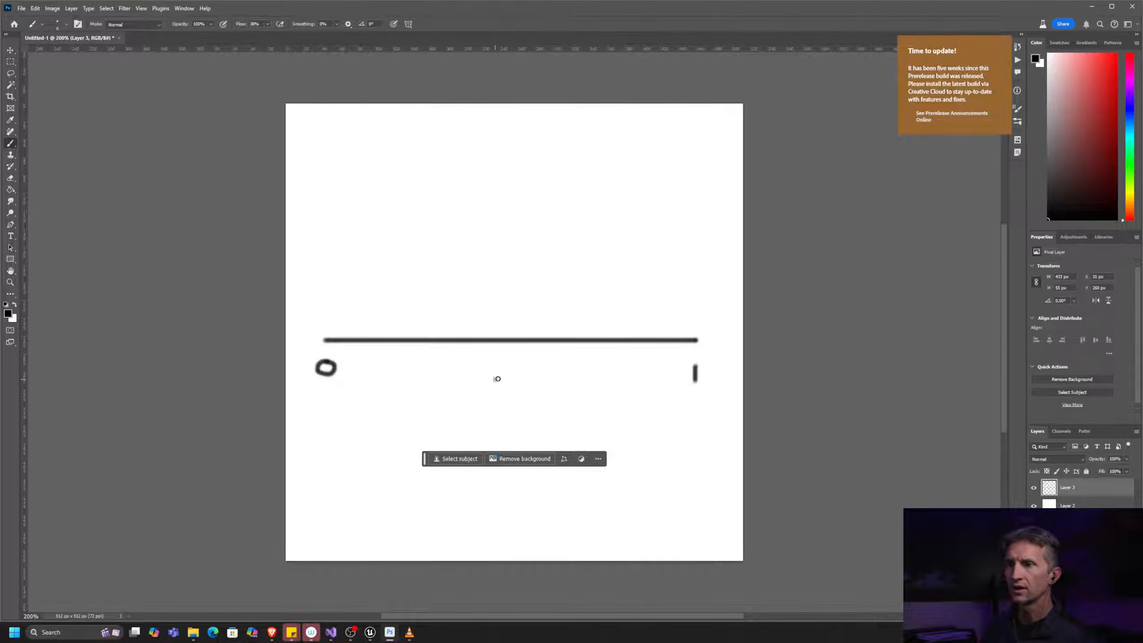
mouse_move(509, 364)
mouse_down()
mouse_move(524, 380)
mouse_move(509, 379)
mouse_move(530, 361)
mouse_up()
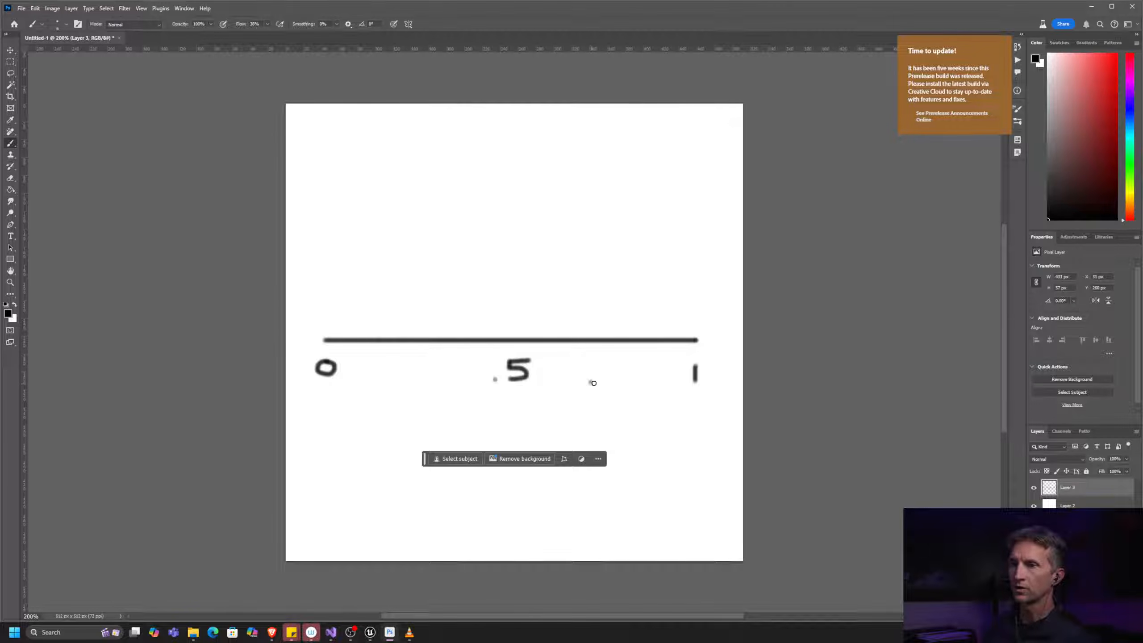
mouse_move(593, 360)
mouse_down()
mouse_move(606, 376)
mouse_move(642, 378)
mouse_move(624, 382)
mouse_move(644, 361)
mouse_up()
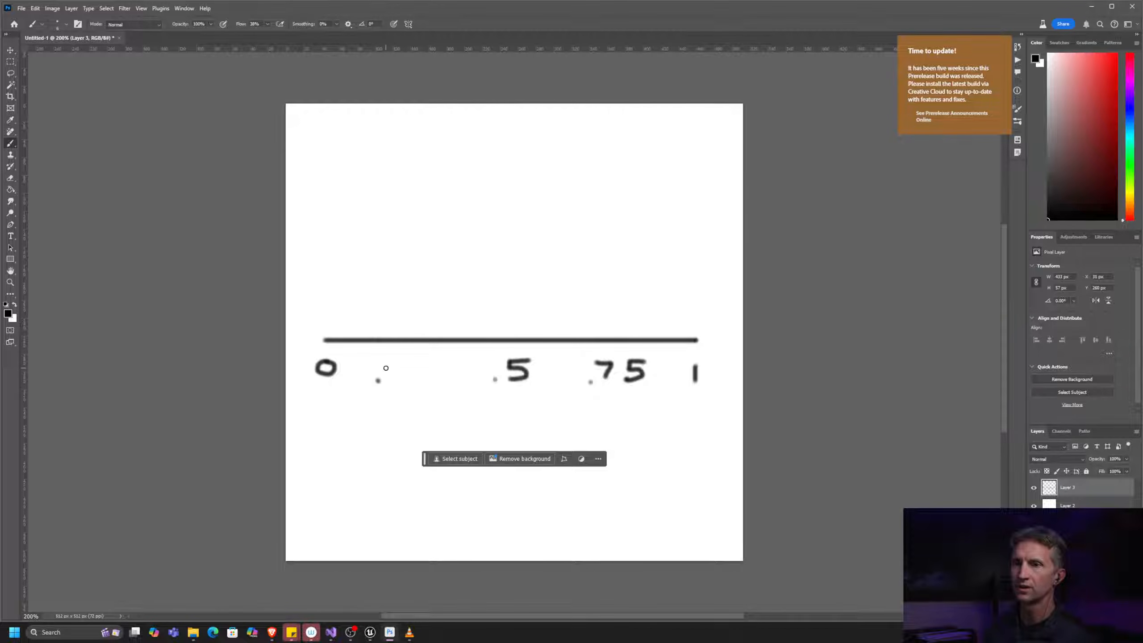
mouse_move(386, 368)
mouse_down()
mouse_move(397, 375)
mouse_move(387, 382)
mouse_move(431, 376)
mouse_move(416, 384)
mouse_move(437, 361)
mouse_up()
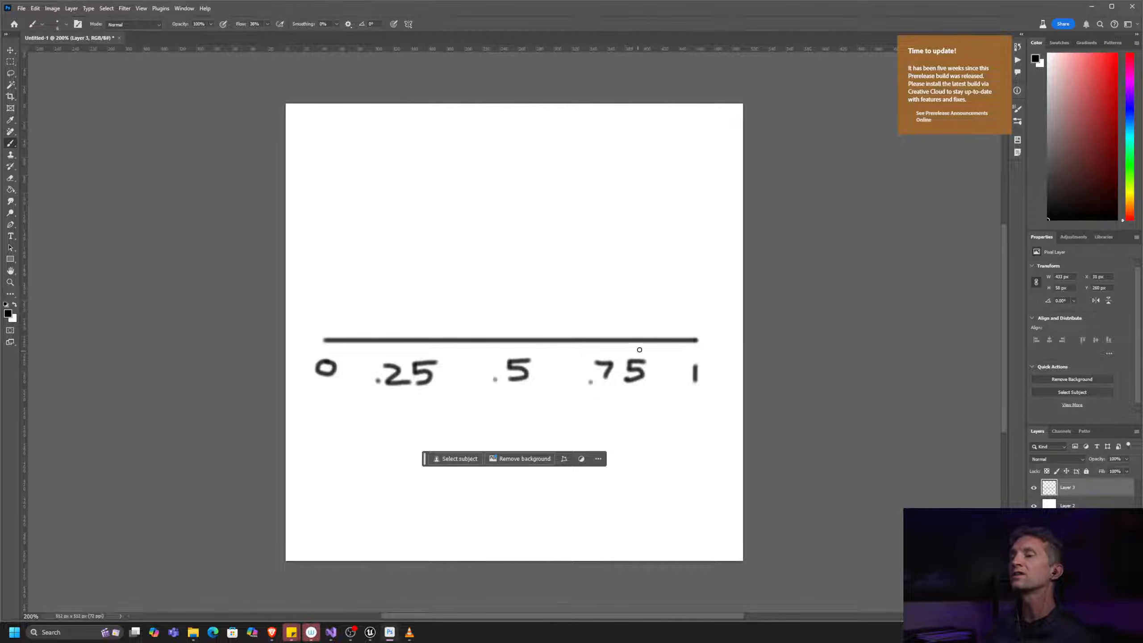
mouse_move(586, 195)
shift+mouse_down()
mouse_move(627, 180)
mouse_move(602, 207)
mouse_move(604, 234)
shift+mouse_up()
shift+click(596, 334)
key(ctrl+z)
key(ctrl+z)
key(ctrl+z)
key(ctrl+z)
key(ctrl+z)
Step: Paint a vertical line rising from the .75 mark, with two rightward arrows and a row of dots to its right
drag(599, 184, 597, 330)
mouse_move(608, 272)
mouse_down()
mouse_move(674, 272)
mouse_move(658, 279)
mouse_up()
mouse_move(608, 210)
mouse_down()
mouse_move(673, 207)
mouse_move(658, 220)
mouse_up()
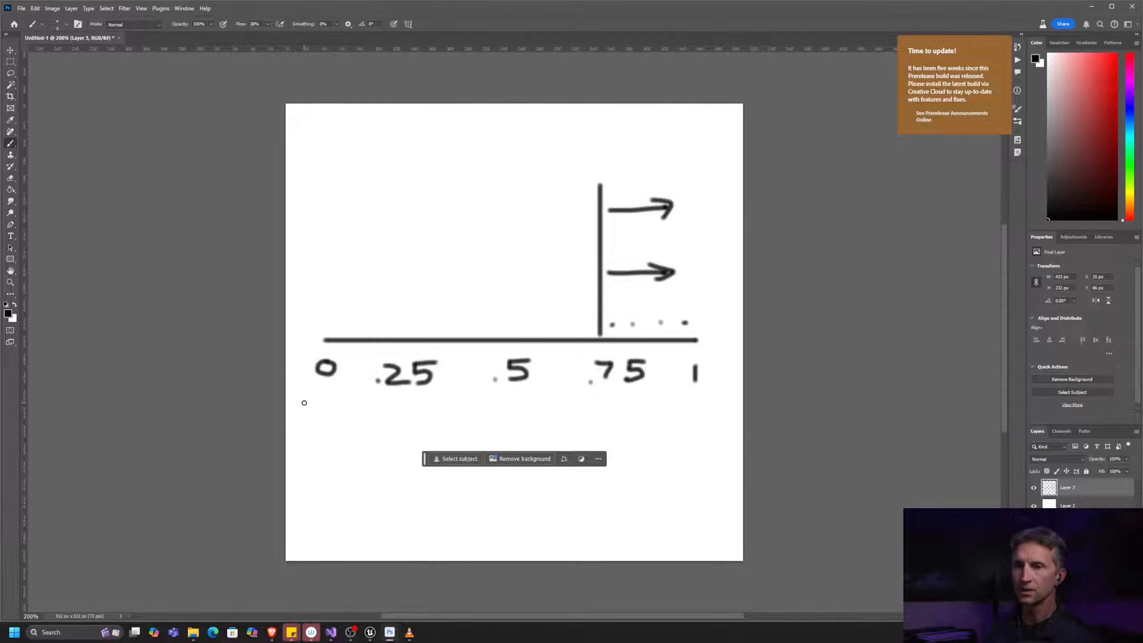
Step: Write a second row of values, -.75, -.5, -.25 and 0 with an arrow to 1, beneath the first labels
mouse_move(292, 426)
mouse_down()
mouse_move(346, 425)
mouse_move(333, 433)
mouse_up()
mouse_move(334, 413)
mouse_down()
mouse_move(395, 432)
mouse_move(426, 408)
mouse_move(541, 420)
mouse_move(525, 430)
mouse_up()
click(391, 431)
drag(527, 407, 544, 404)
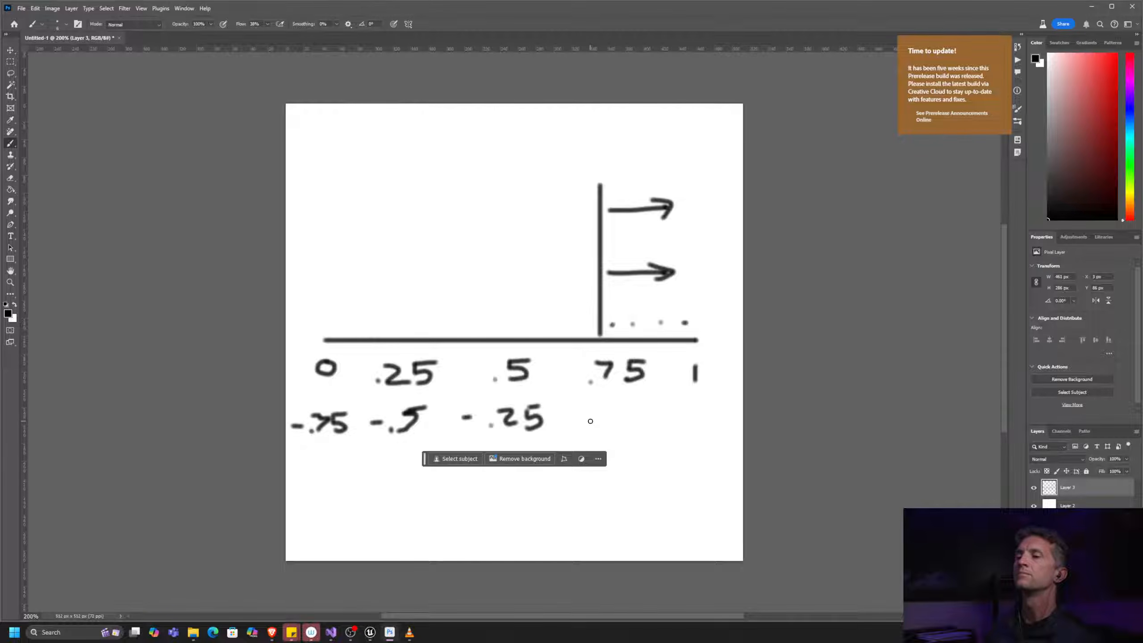
mouse_move(607, 410)
mouse_down()
mouse_move(594, 425)
mouse_move(617, 411)
mouse_move(677, 421)
mouse_move(668, 429)
mouse_up()
drag(694, 410, 702, 437)
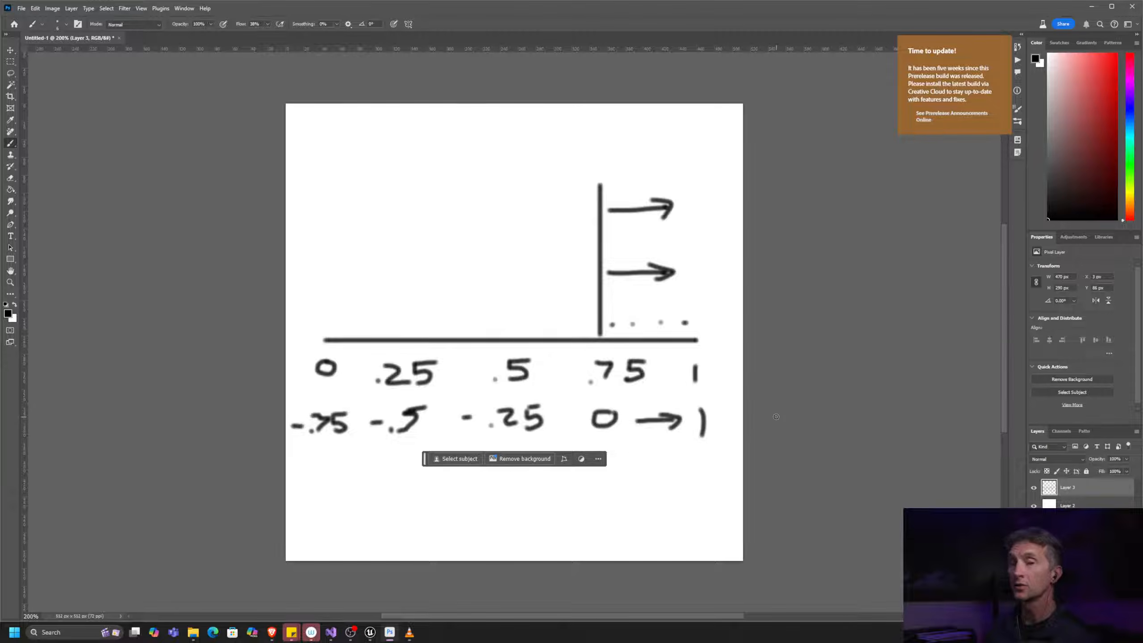
Step: Switch to the Unreal Editor and feed LinearGradient's UGradient into a new Subtract node with B set to 0.75
key(alt+Tab)
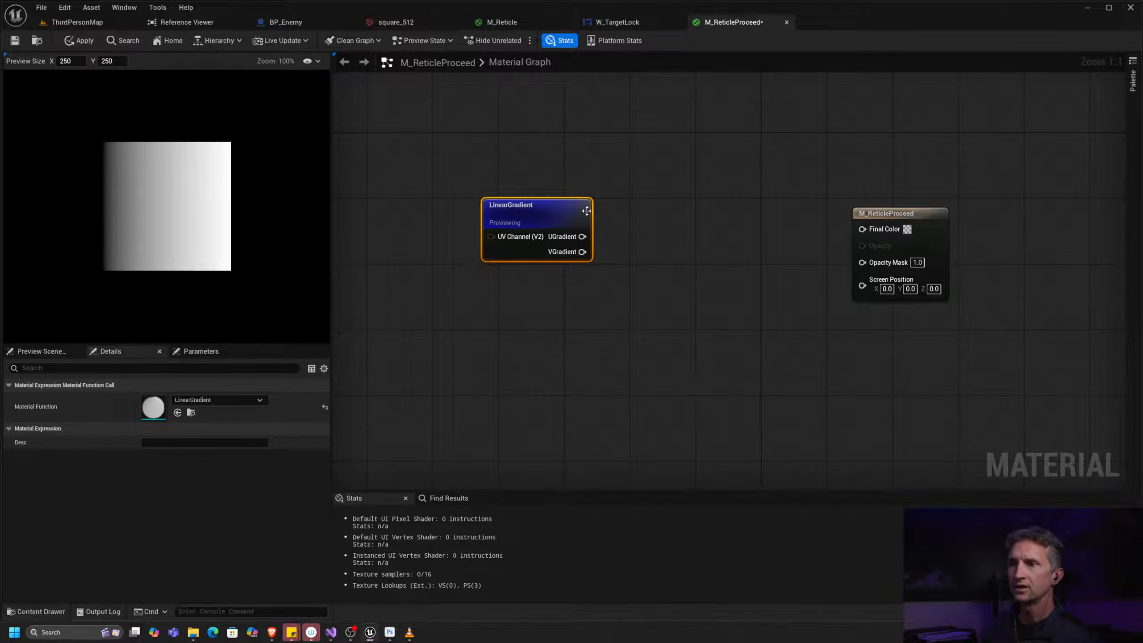
drag(587, 210, 530, 211)
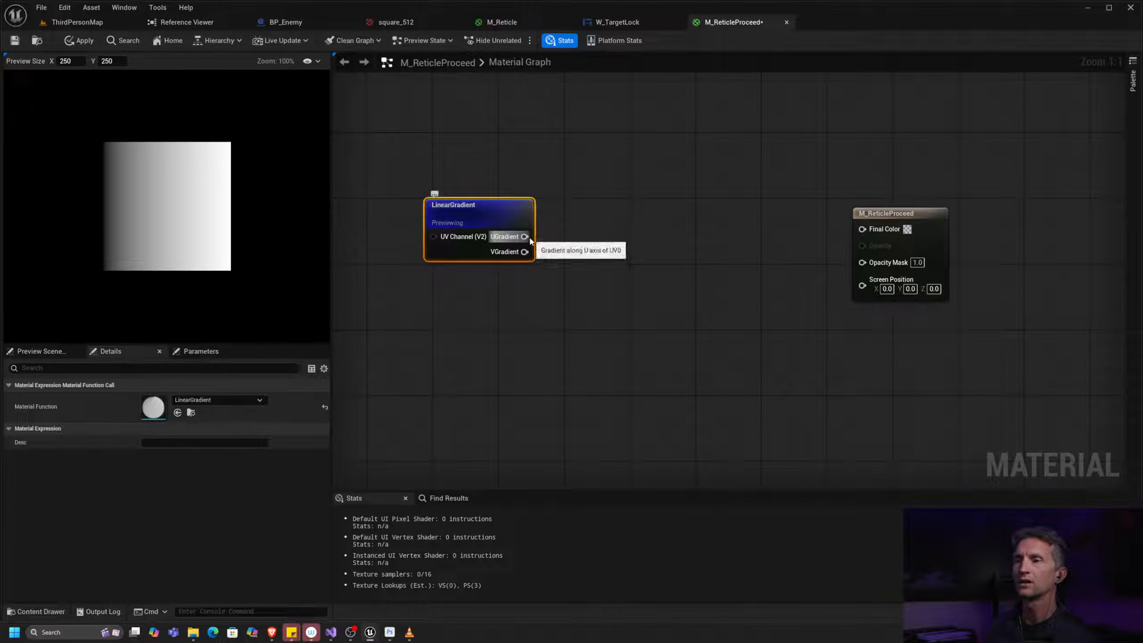
drag(530, 242, 589, 234)
text(sub)
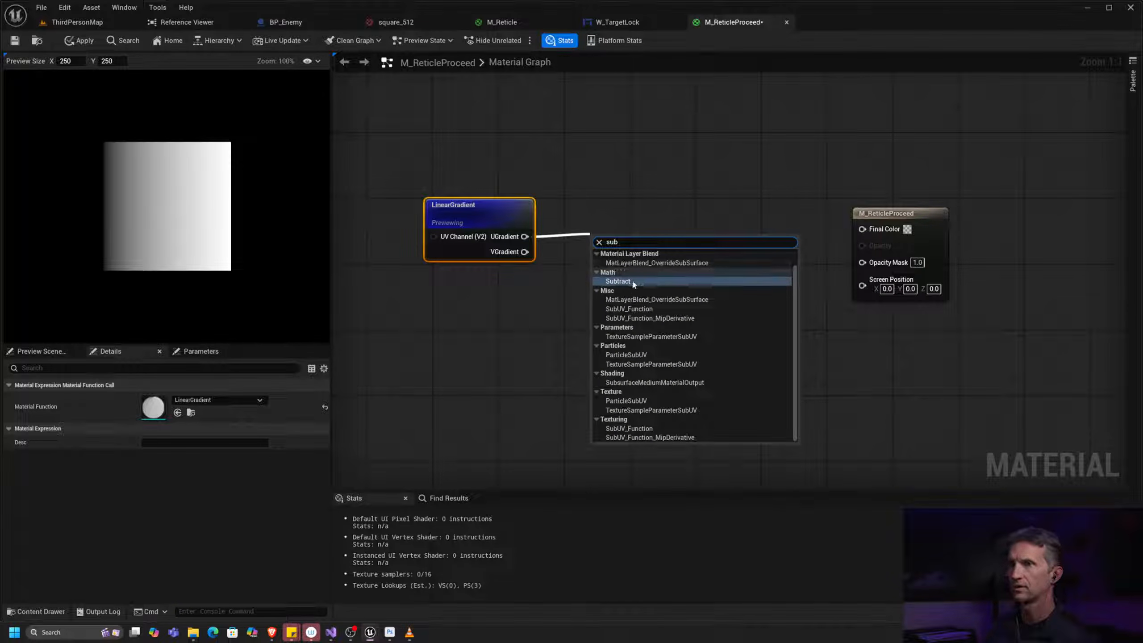
click(637, 283)
drag(636, 225, 635, 217)
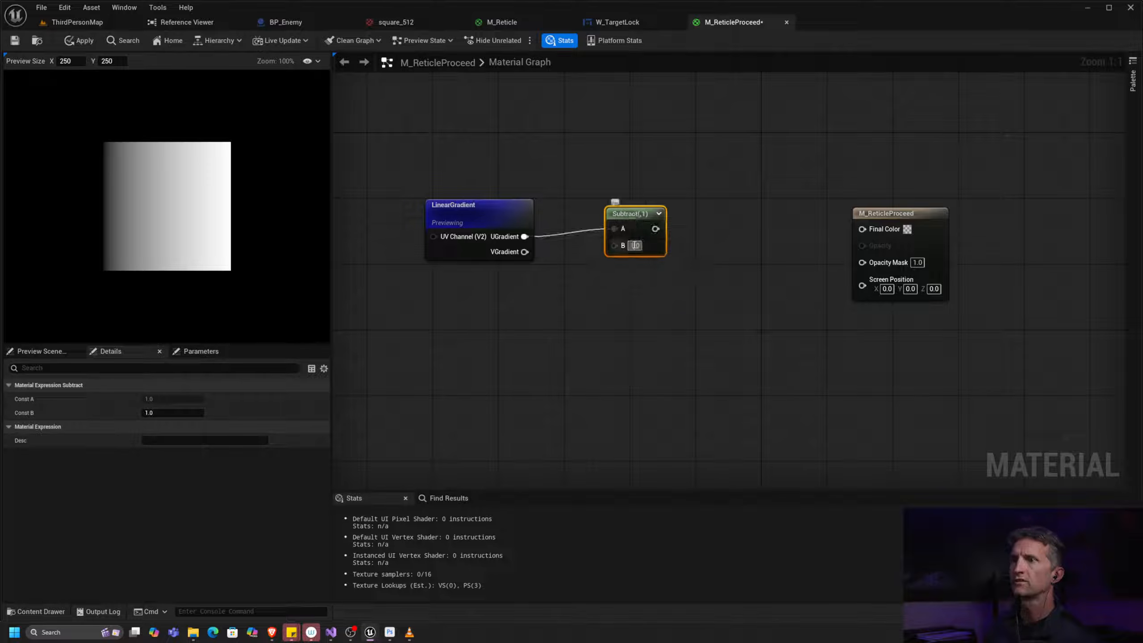
text(.75)
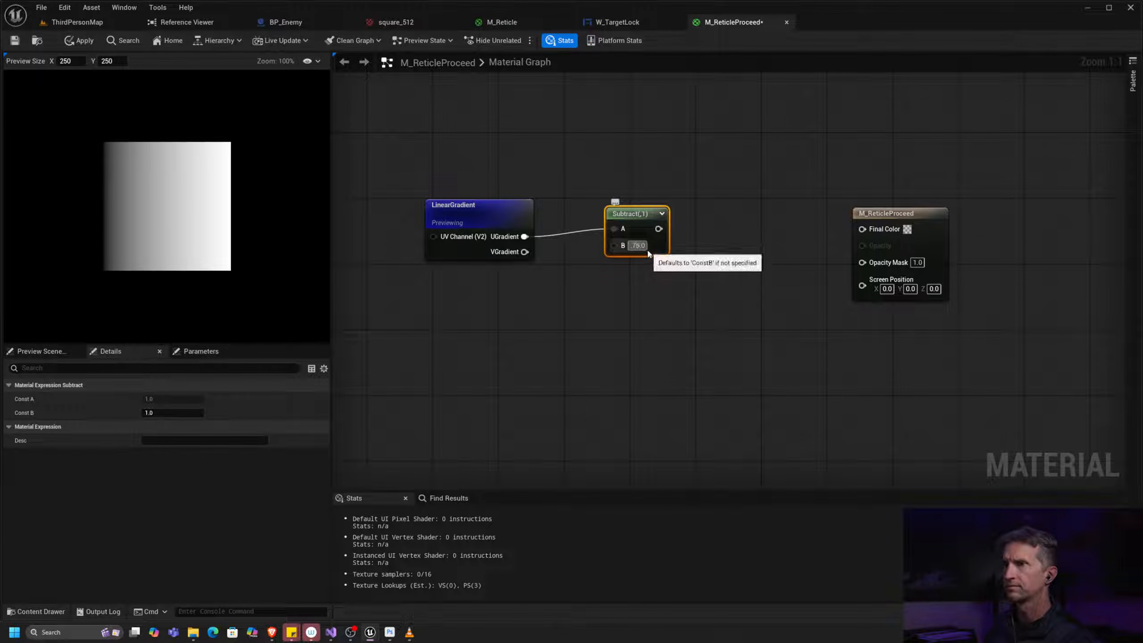
key(Return)
Step: Reposition the Subtract node slightly and make it the node being previewed
drag(632, 213, 616, 221)
right_click(618, 223)
click(664, 256)
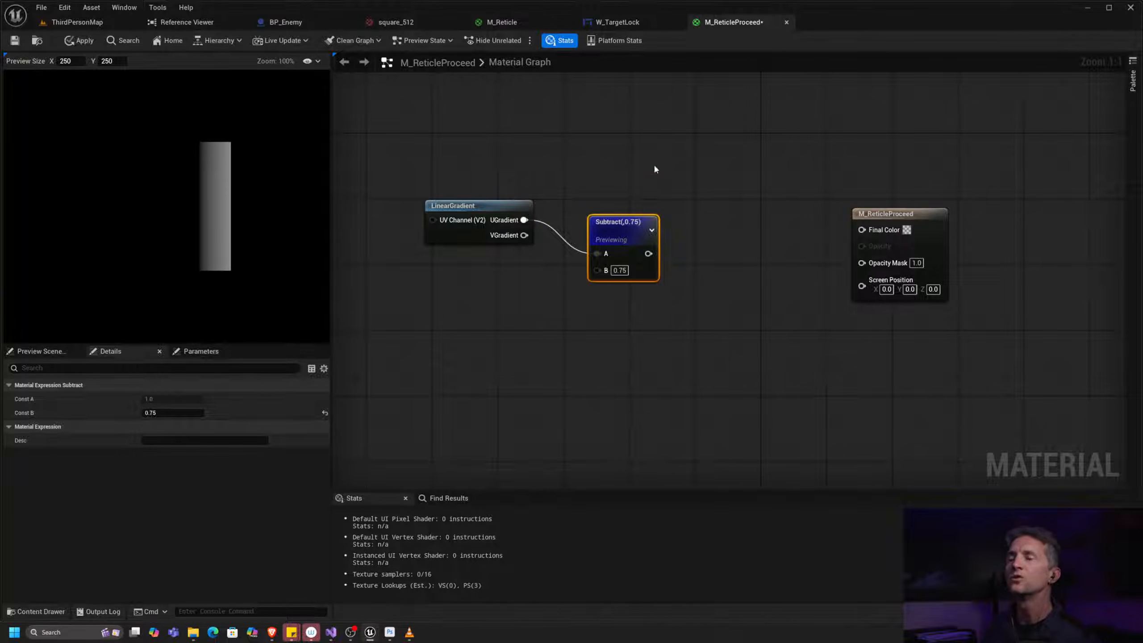
Step: Switch to Photoshop and sketch a long arrow from 0 to 1 across the top, plus a short 0-to-1 arrow above the vertical line
key(alt+Tab)
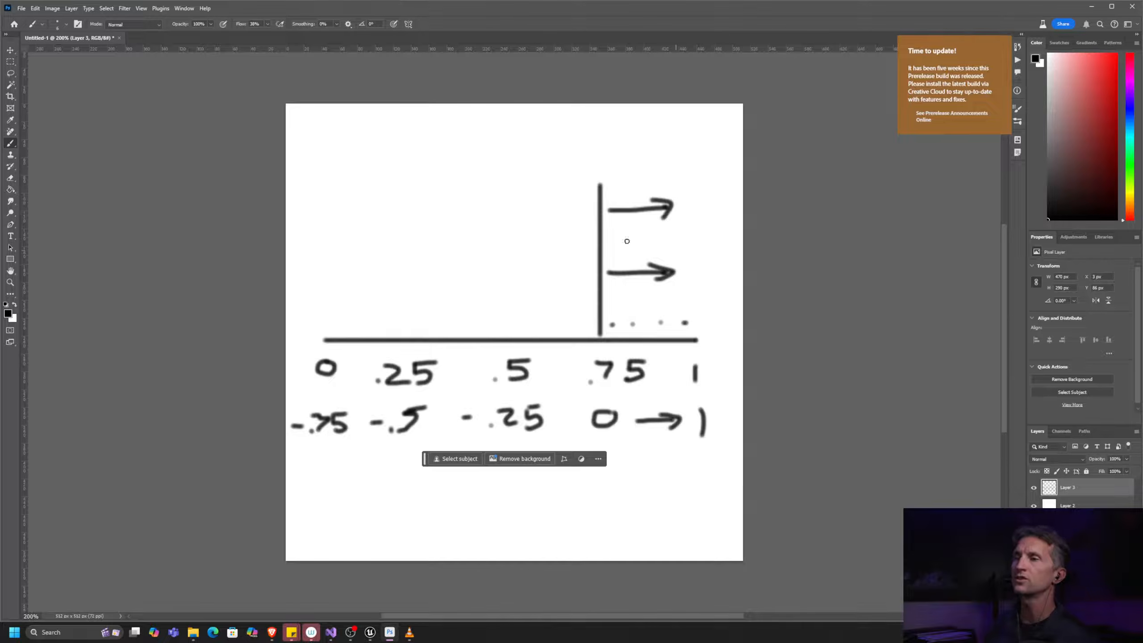
drag(328, 152, 593, 146)
mouse_move(585, 134)
mouse_down()
mouse_move(603, 156)
mouse_move(597, 169)
mouse_move(673, 182)
mouse_up()
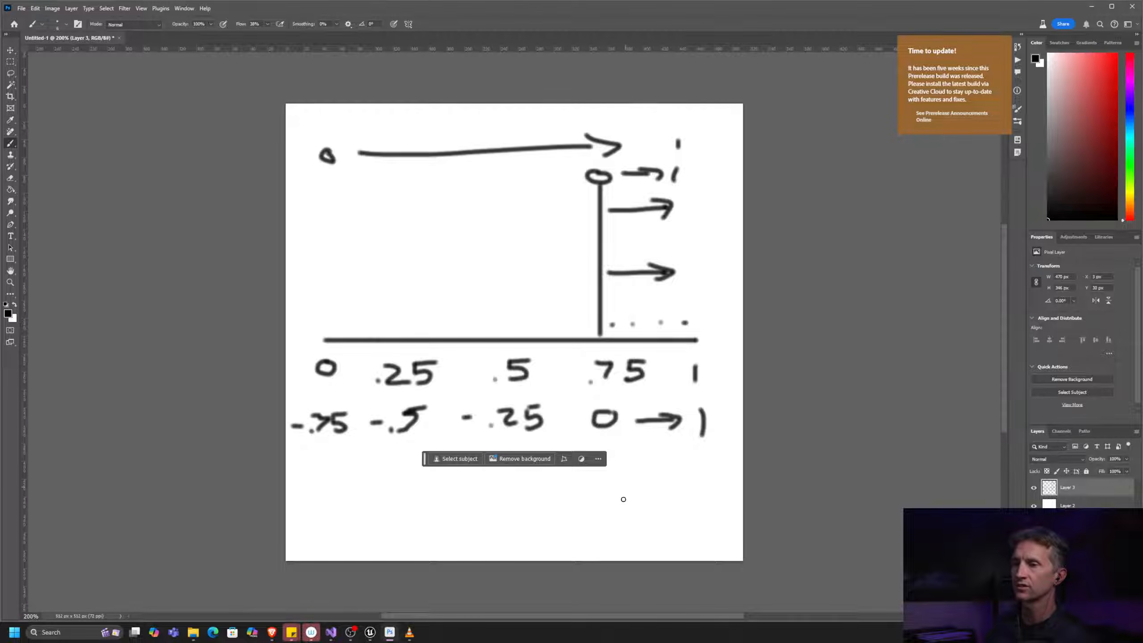
Step: Write .76 with = .01 underneath it in the lower part of the canvas, below the .75 mark
click(607, 496)
mouse_move(614, 476)
mouse_down()
mouse_move(630, 497)
mouse_move(655, 492)
mouse_up()
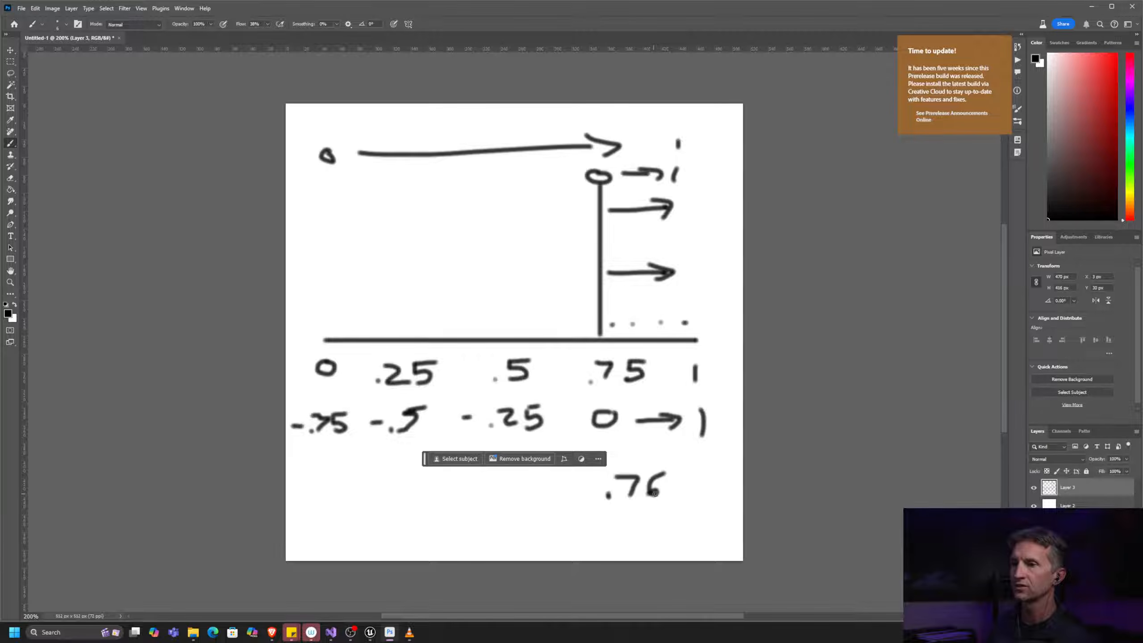
mouse_move(595, 520)
mouse_down()
mouse_move(580, 524)
mouse_move(666, 523)
mouse_move(672, 537)
mouse_up()
click(626, 536)
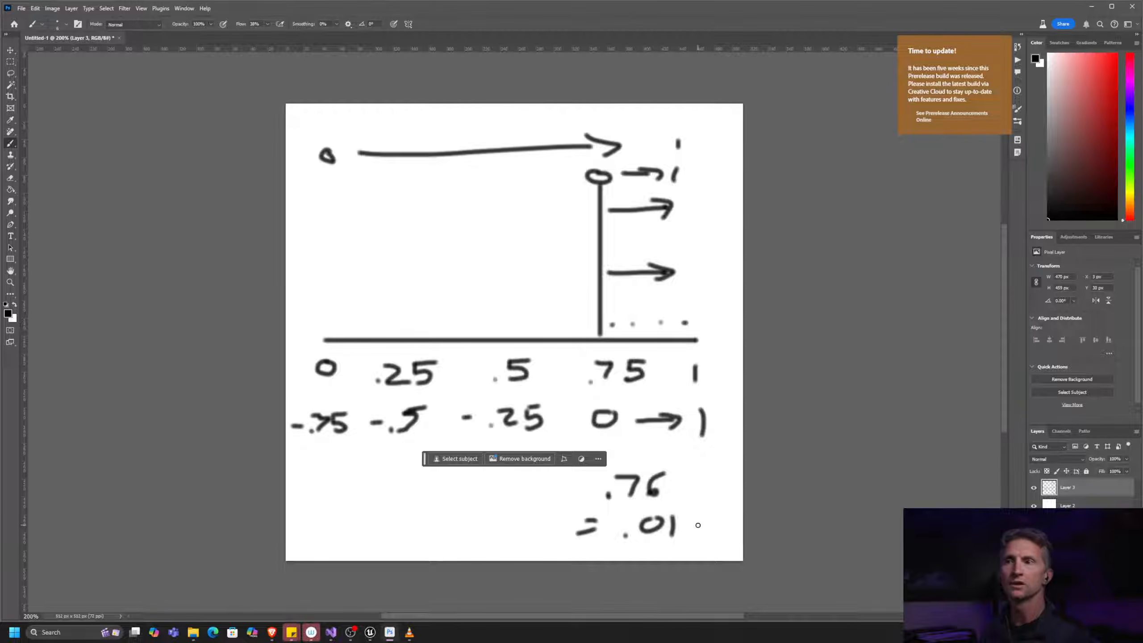
Step: Switch to the Unreal Editor, connect the Subtract output to a new Multiply node with B set to 100, and preview it
key(alt+Tab)
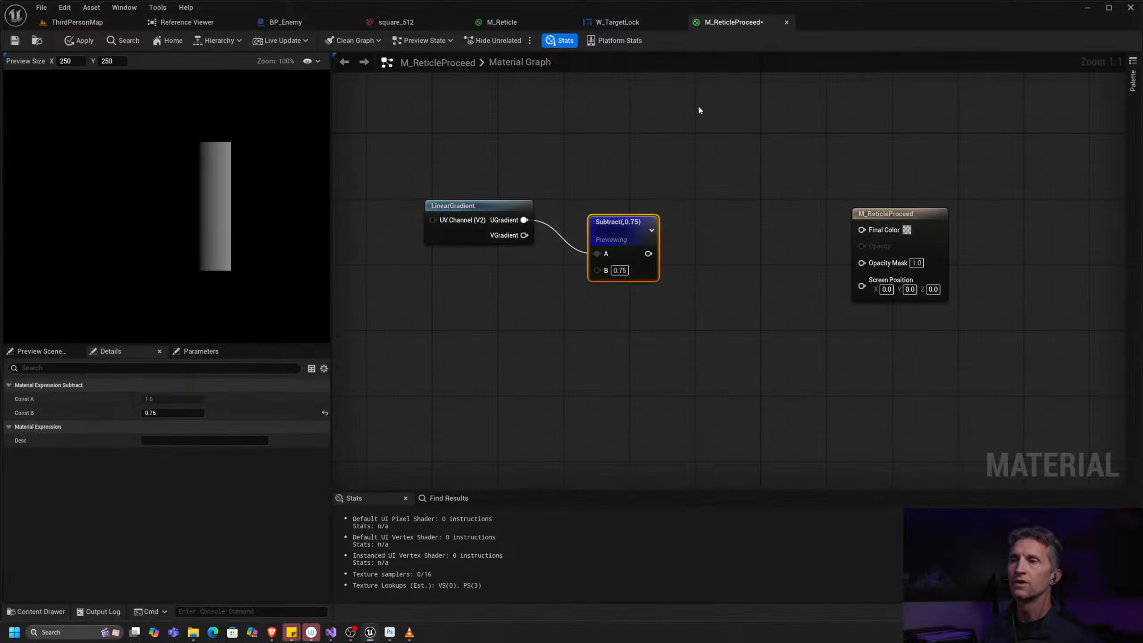
drag(611, 233, 689, 199)
text(*)
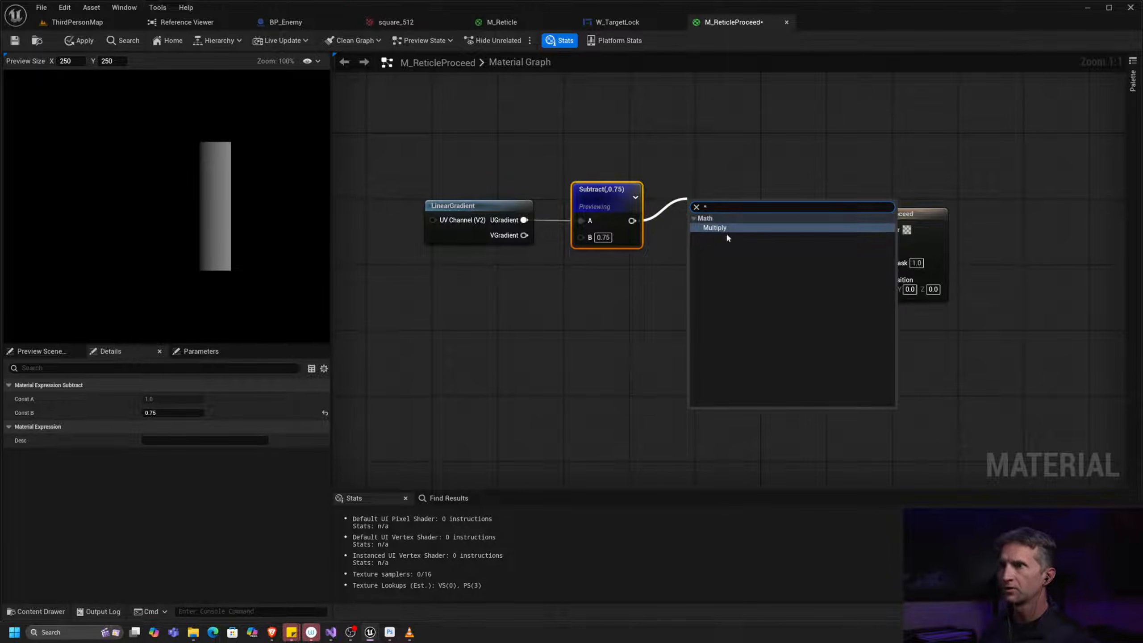
key(Return)
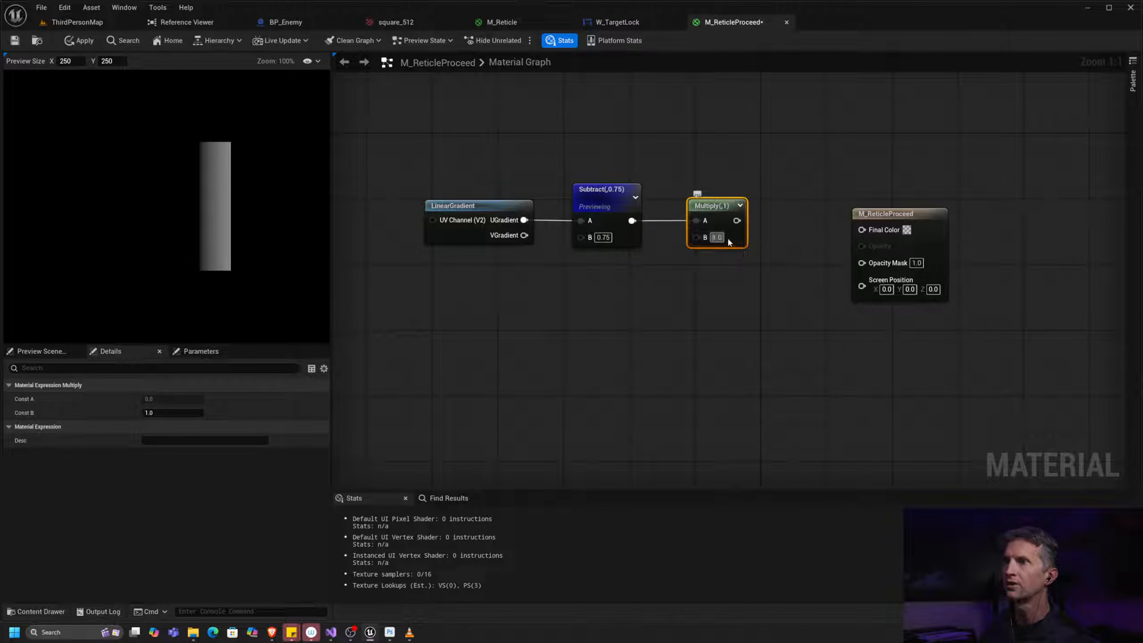
drag(728, 241, 719, 242)
click(709, 238)
text(00)
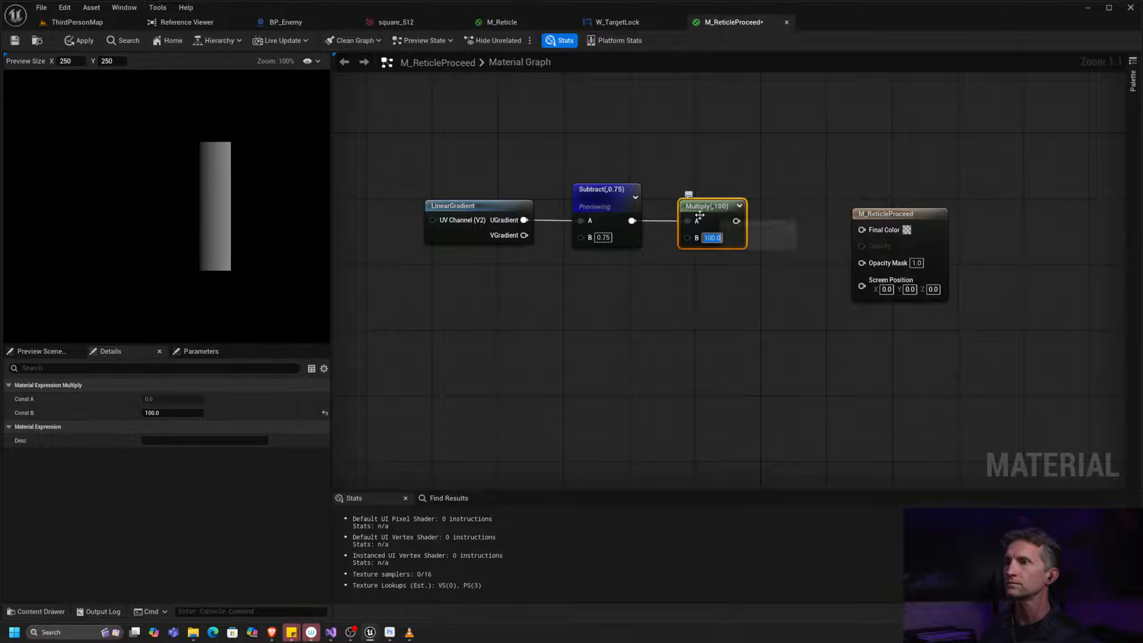
right_click(722, 210)
click(752, 243)
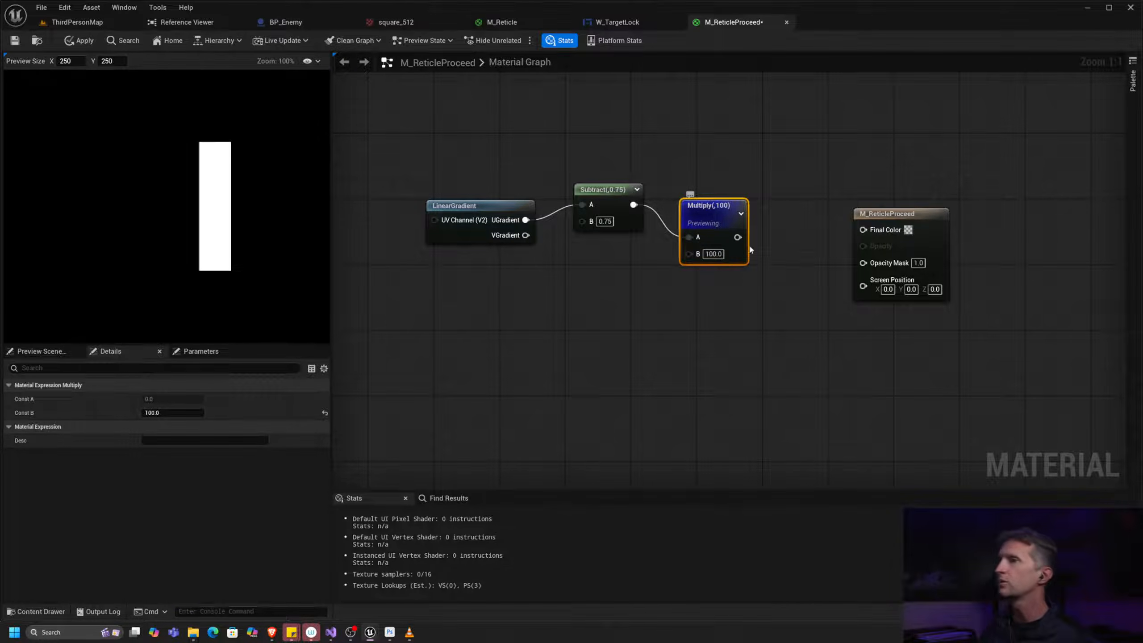
key(alt+Tab)
key(alt+Tab)
key(alt+Tab)
key(Escape)
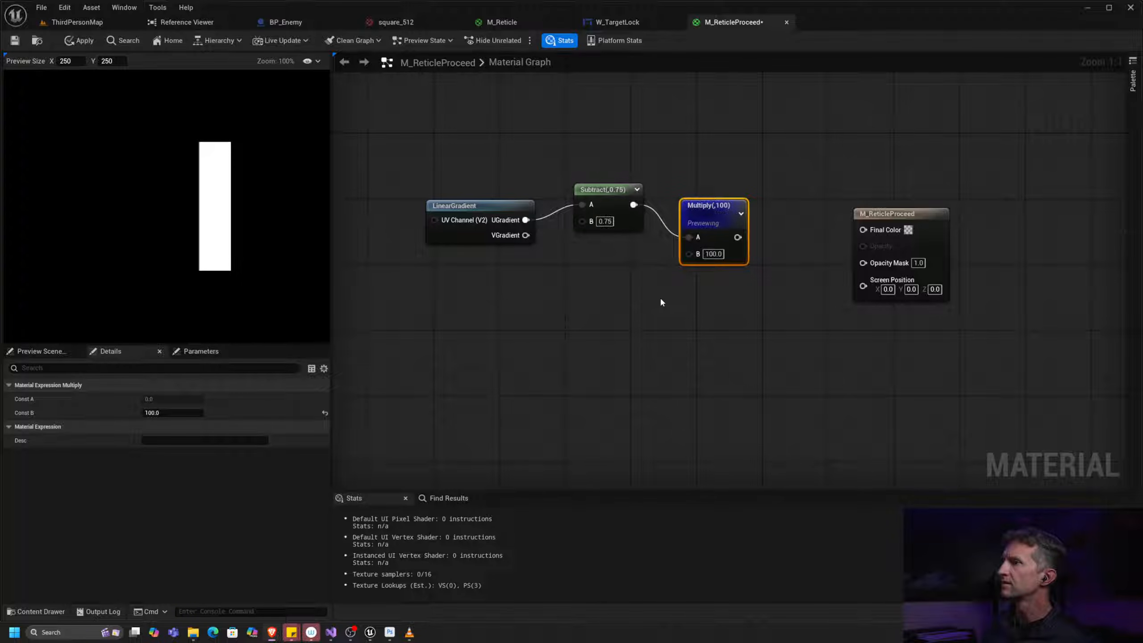
Step: Line up the Subtract and Multiply nodes so the wires from LinearGradient run straight
right_drag(765, 164, 743, 175)
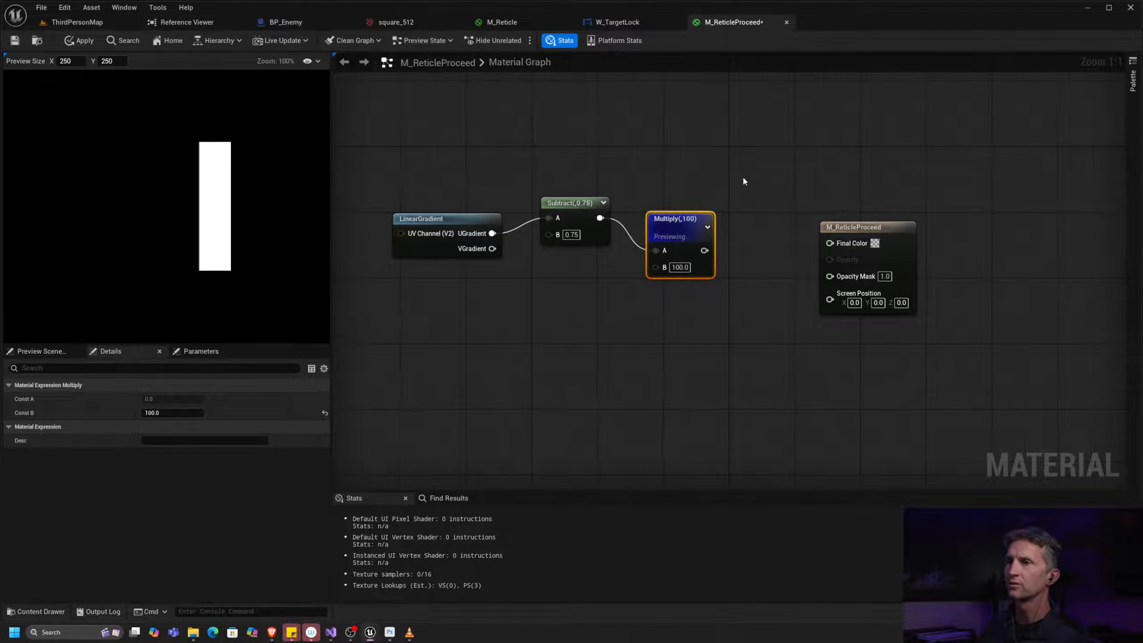
drag(656, 237, 672, 221)
drag(576, 203, 568, 219)
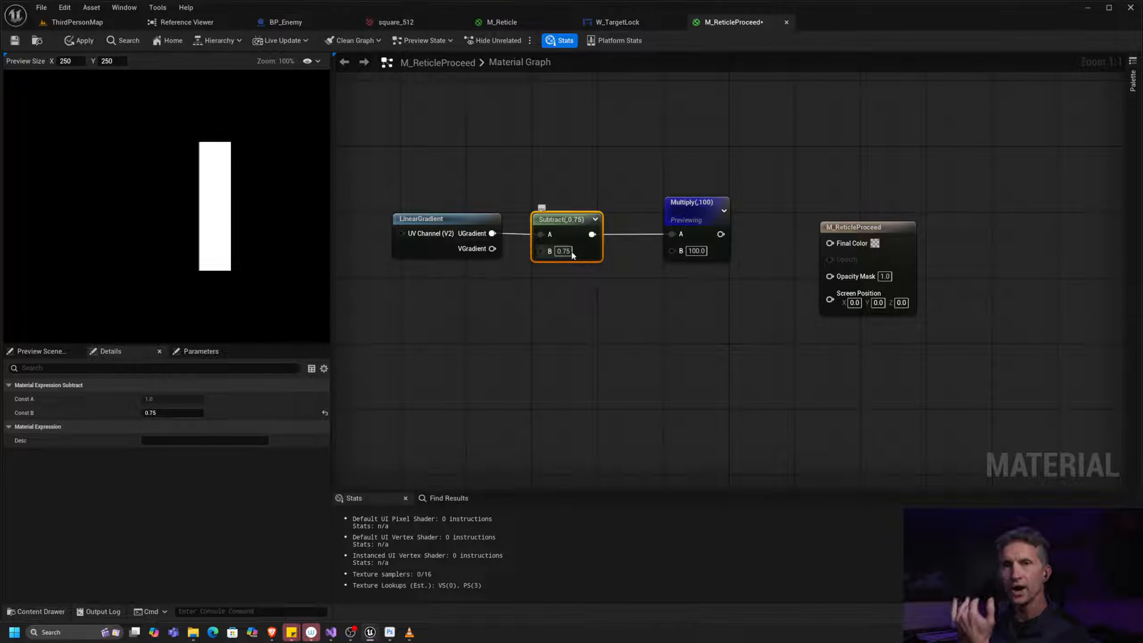
Step: Switch to Photoshop, sketch a short rightward arrow pointing at the vertical line, and return to the Unreal Editor
key(alt+Tab)
click(610, 241)
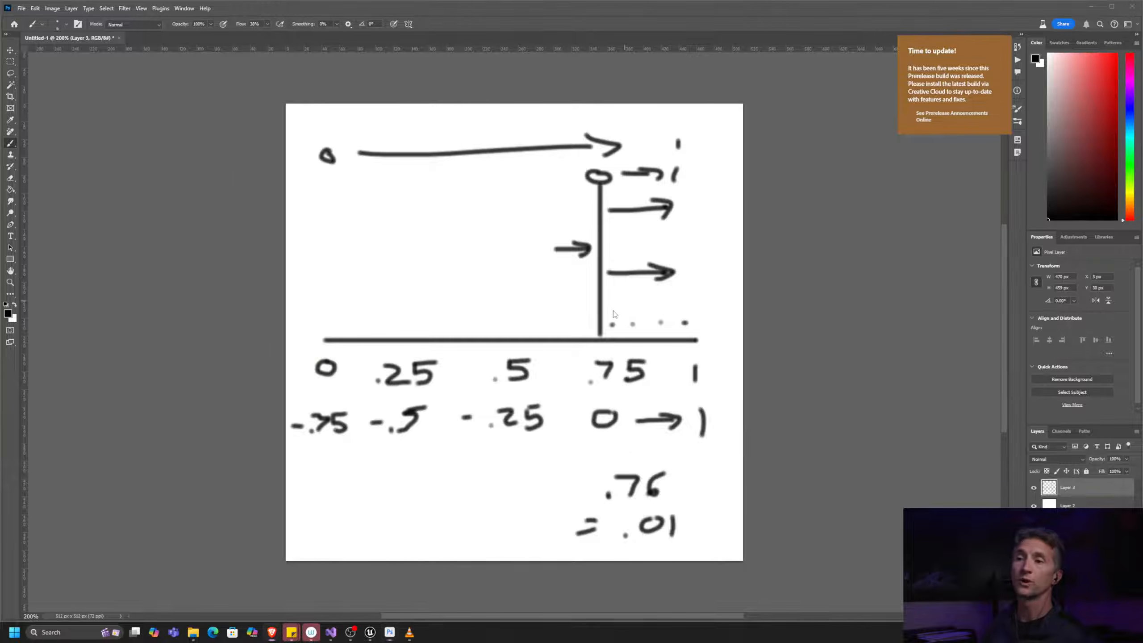
key(alt+Tab)
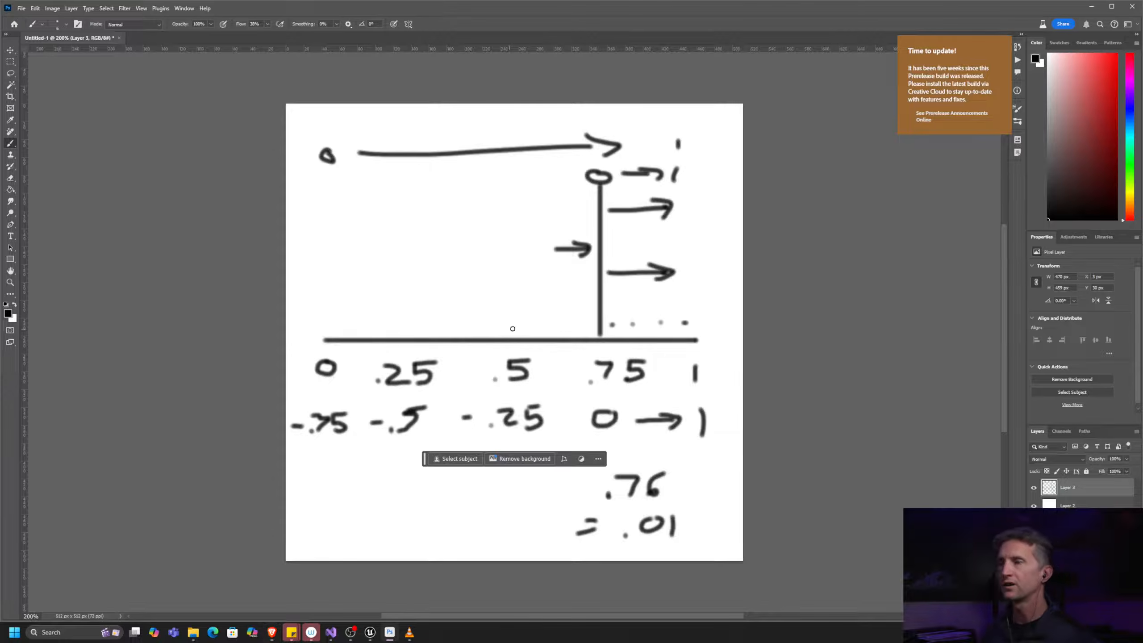
key(alt+Tab)
key(alt+Tab)
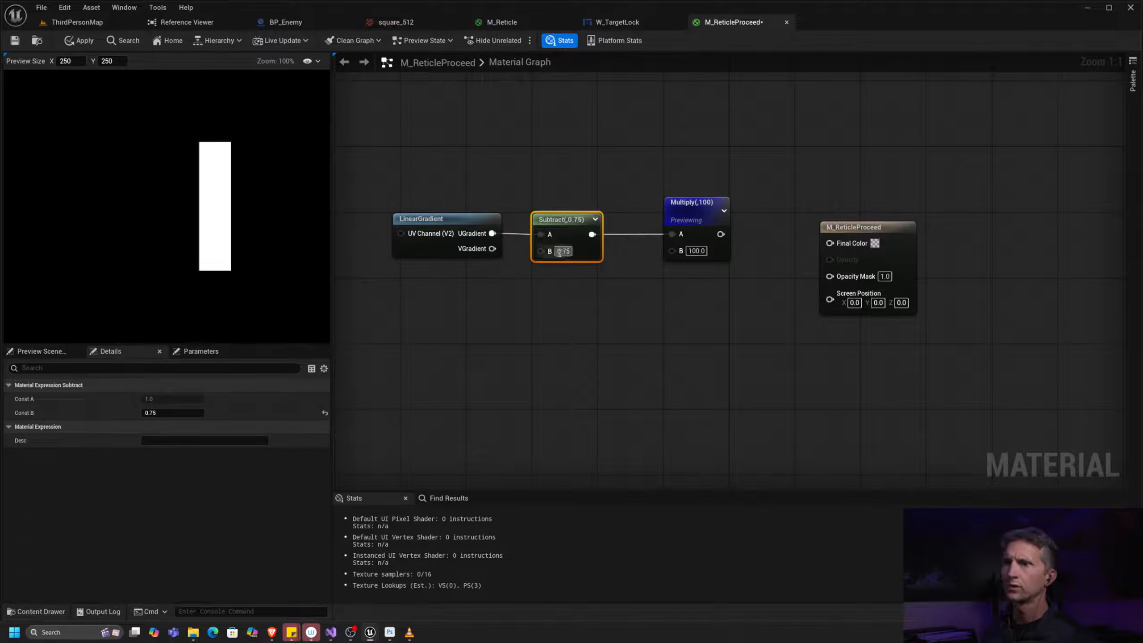
Step: Try 0.75, 0.25 and 0.9 as the Subtract node's B value to compare the thresholds in the preview
text(0.5)
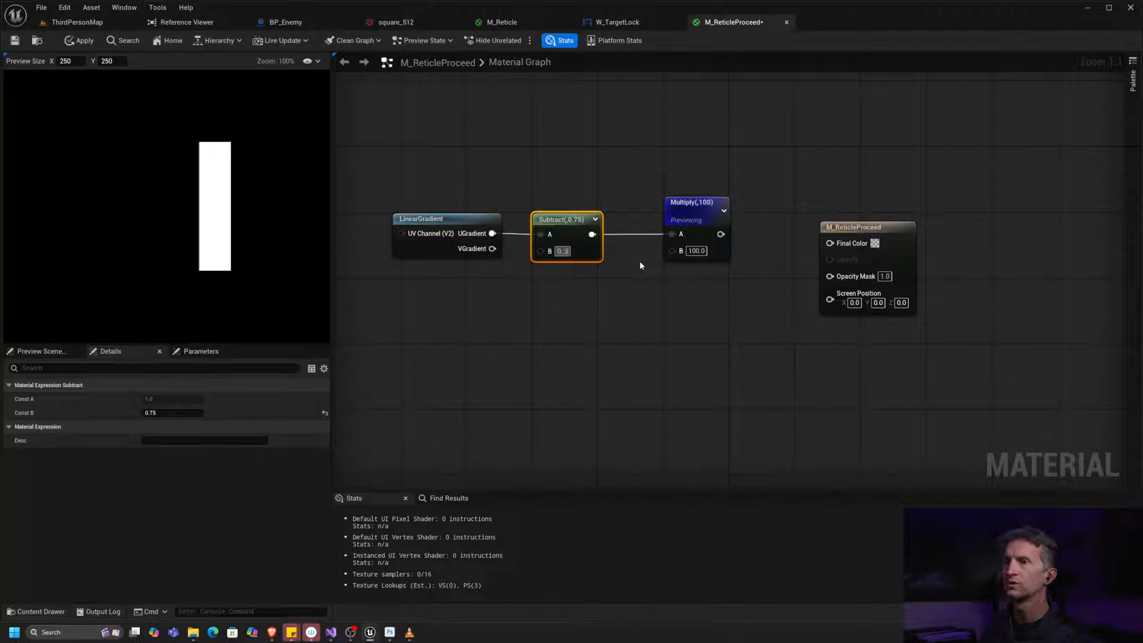
key(BackSpace)
text(75)
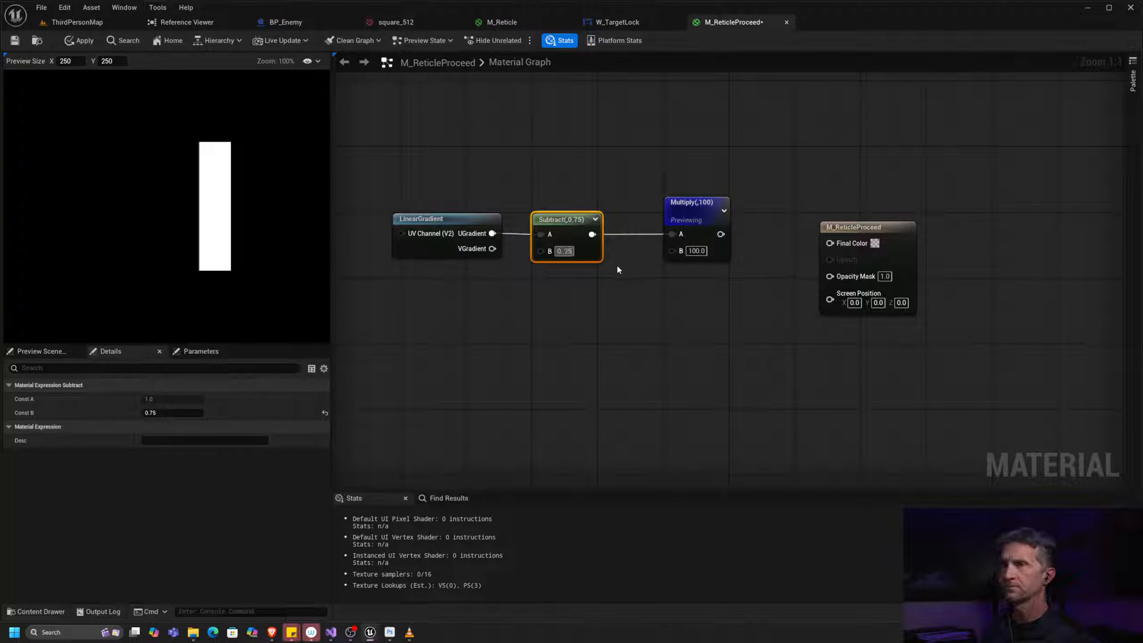
key(Return)
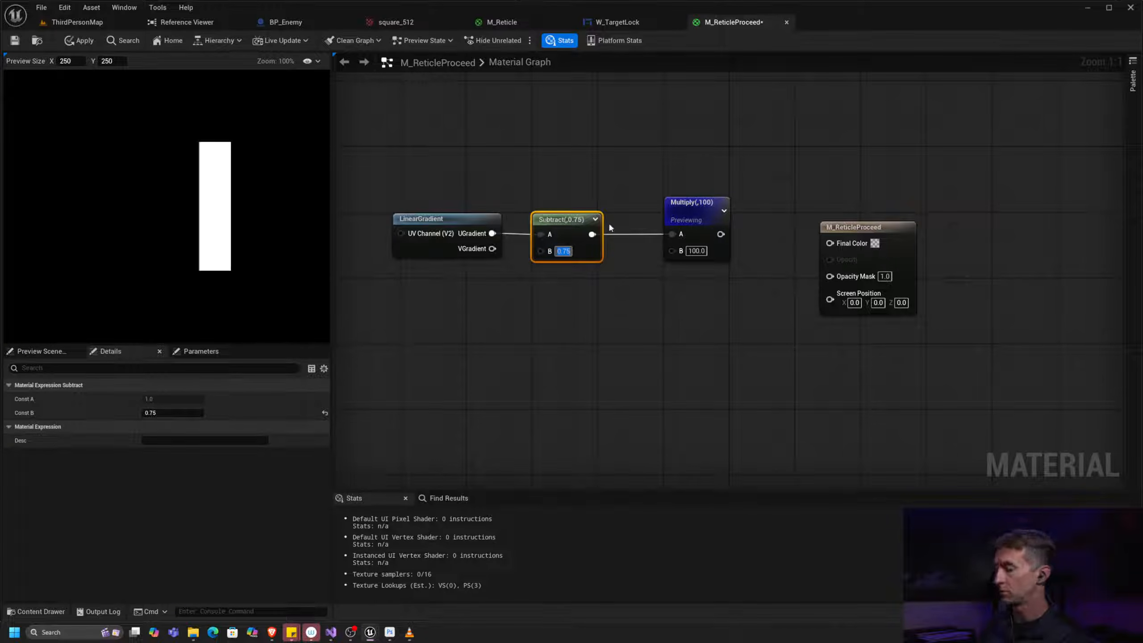
text(.25)
key(Return)
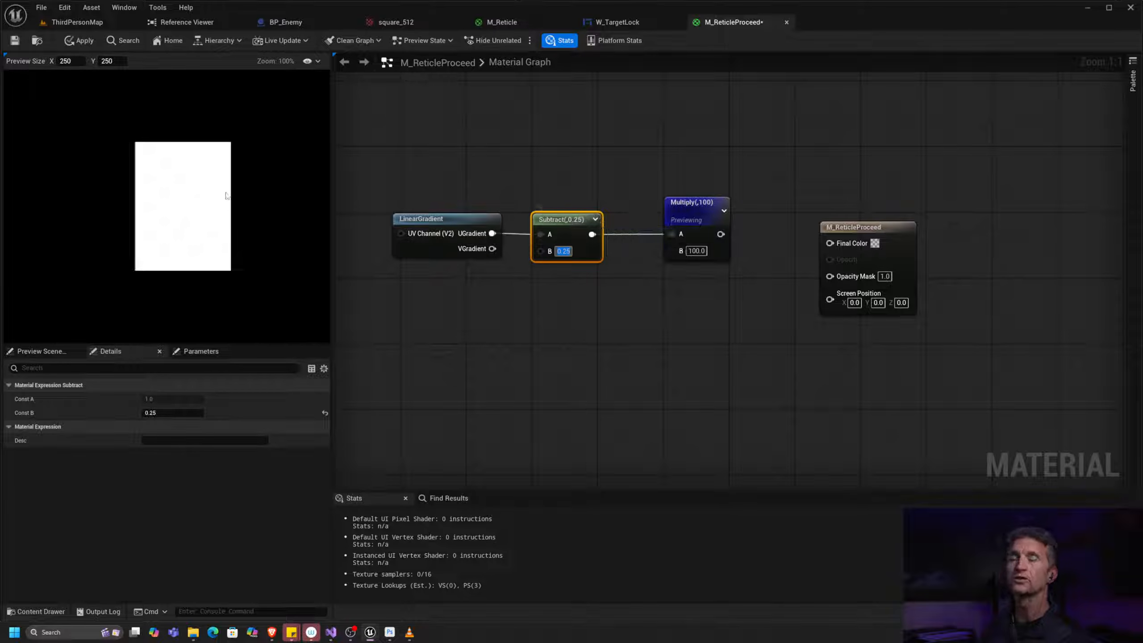
text(.8)
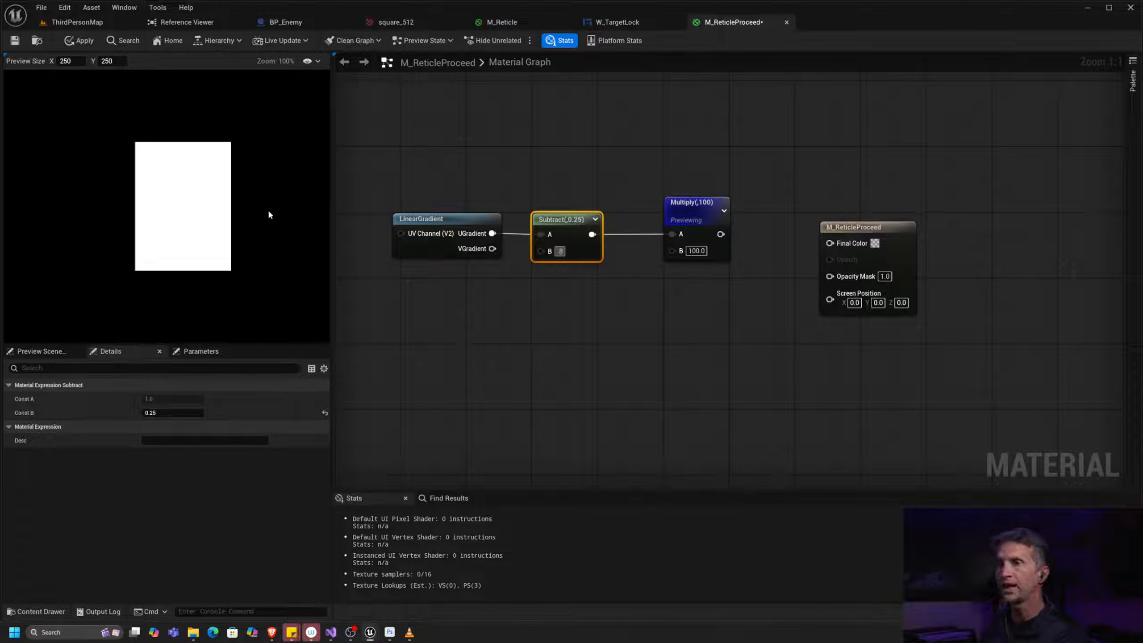
key(Return)
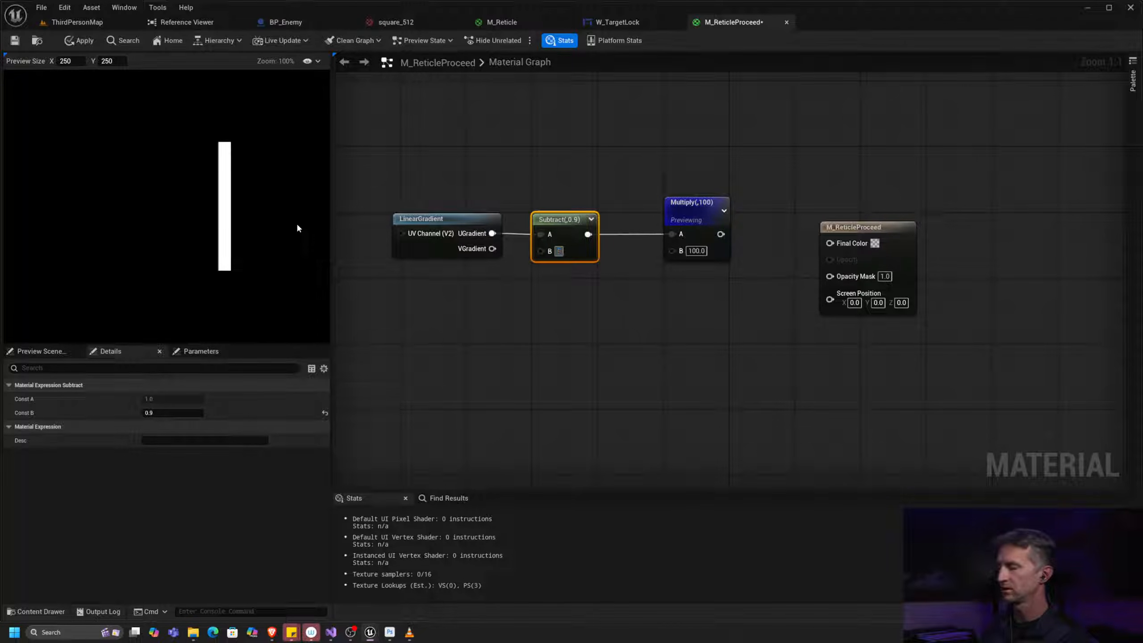
Step: Set the Subtract node's B value to 0.95 and move the Multiply node closer to it
text(.95)
key(Return)
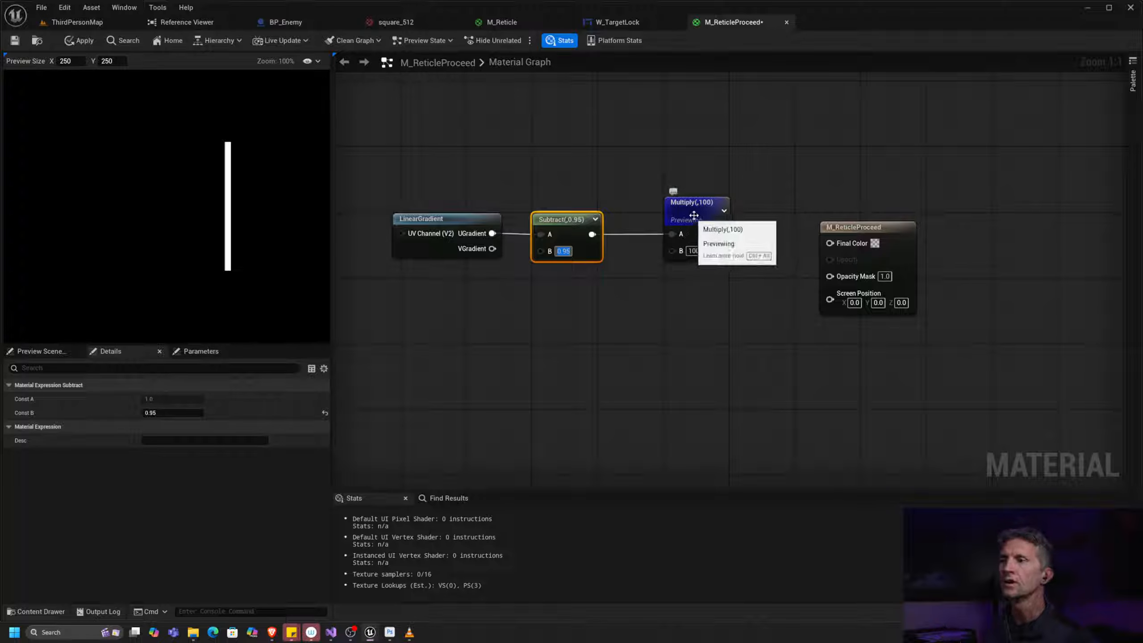
drag(698, 208, 660, 212)
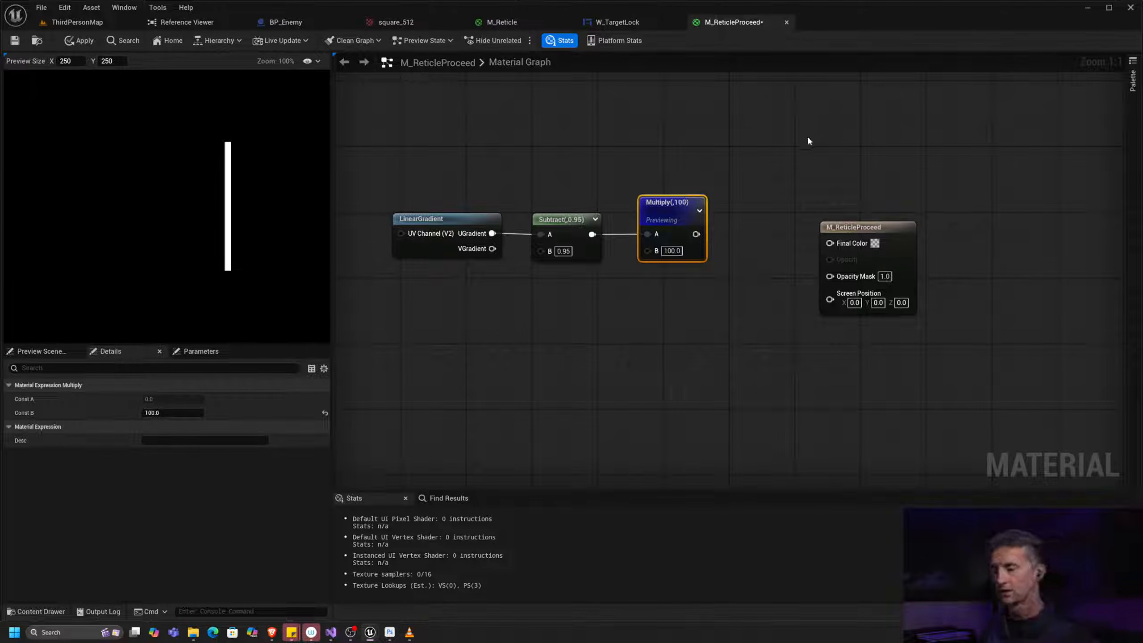
Step: Switch to Photoshop, sketch upward arrows beneath the -.75, -.5 and -.25 values, and return to the Unreal Editor
key(alt+Tab)
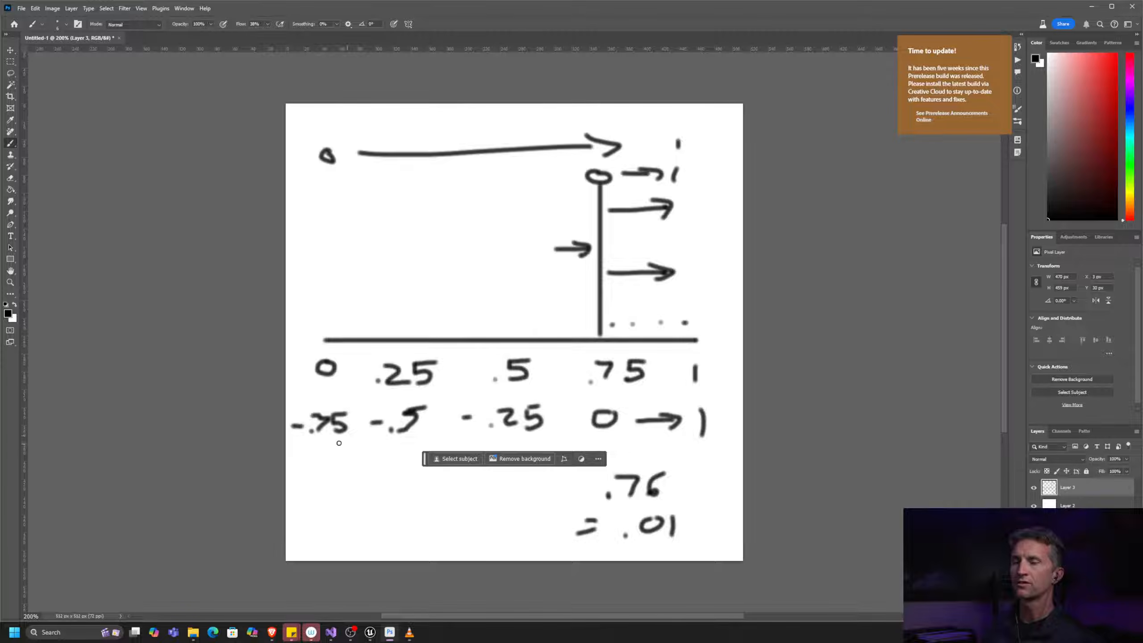
mouse_move(309, 463)
mouse_down()
mouse_move(311, 452)
mouse_move(399, 473)
mouse_up()
drag(451, 514, 479, 464)
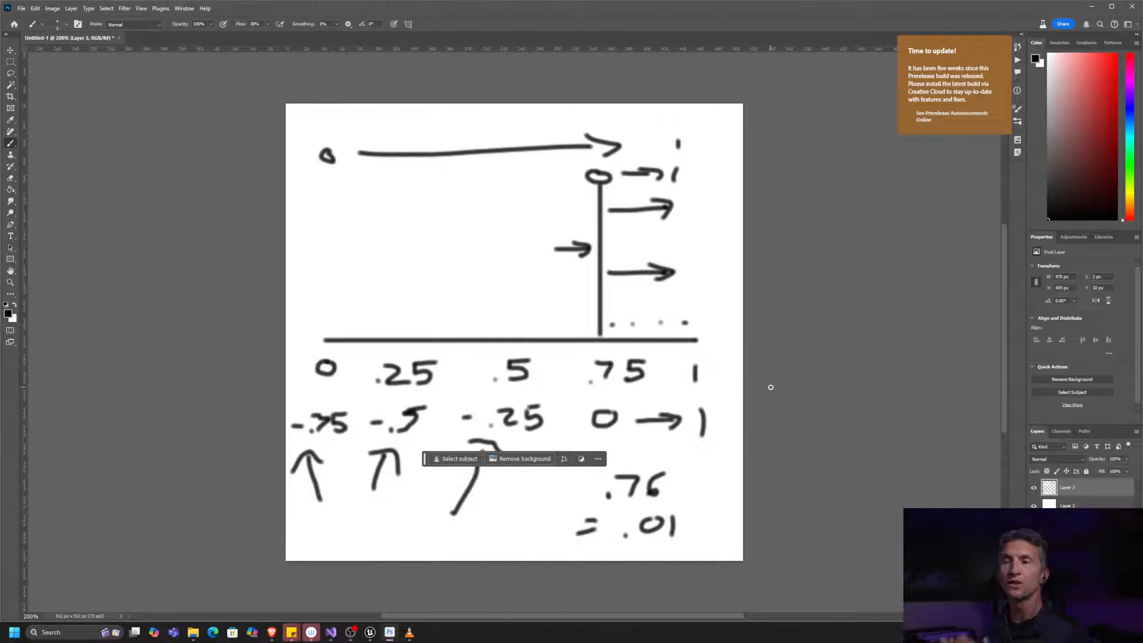
key(alt+Tab)
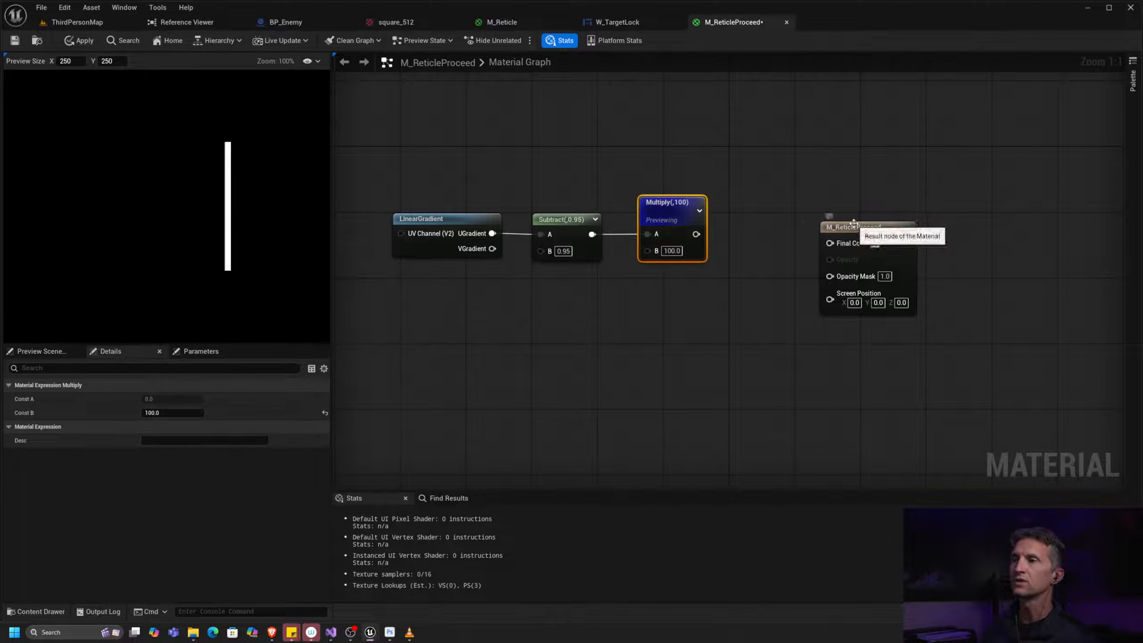
Step: Move the M_ReticleProceed result node farther from Multiply, sketch an arrow pointing at the axis's 1 mark in Photoshop, and return to the Unreal Editor
drag(841, 231, 923, 232)
key(alt+Tab)
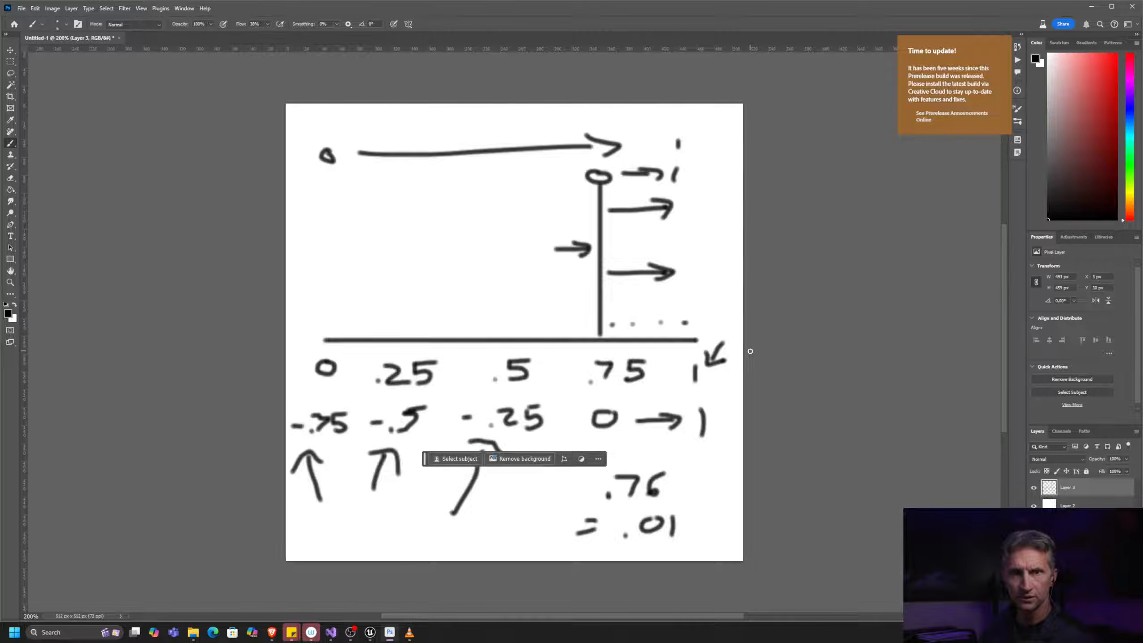
key(alt+Tab)
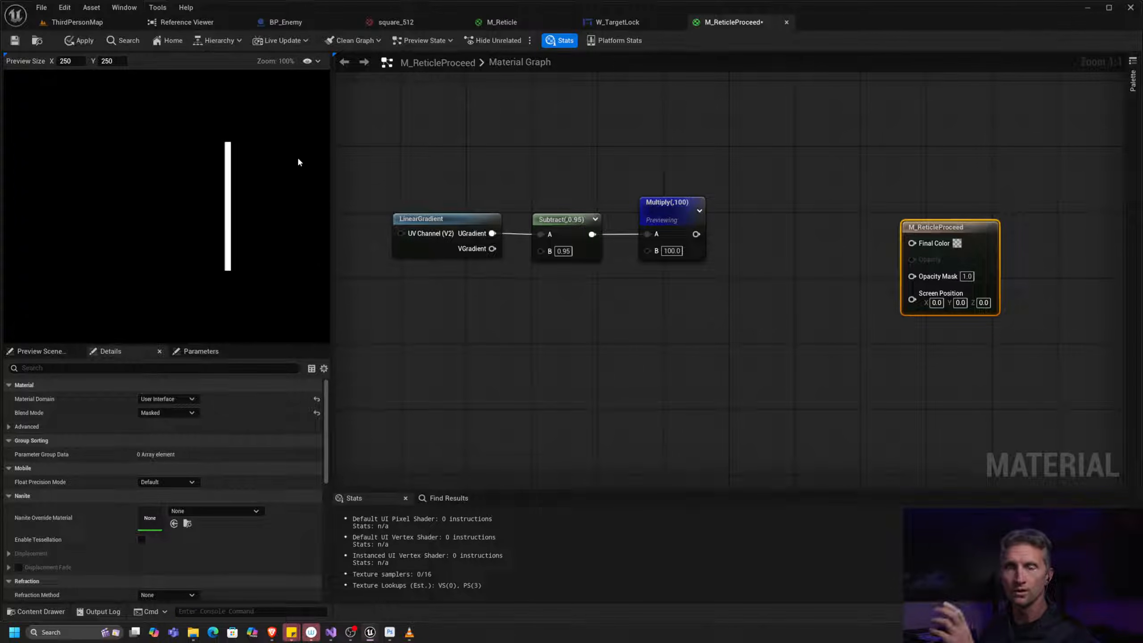
Step: Try a Clamp node on the Multiply output with its preview on, and delete the node
drag(695, 234, 773, 189)
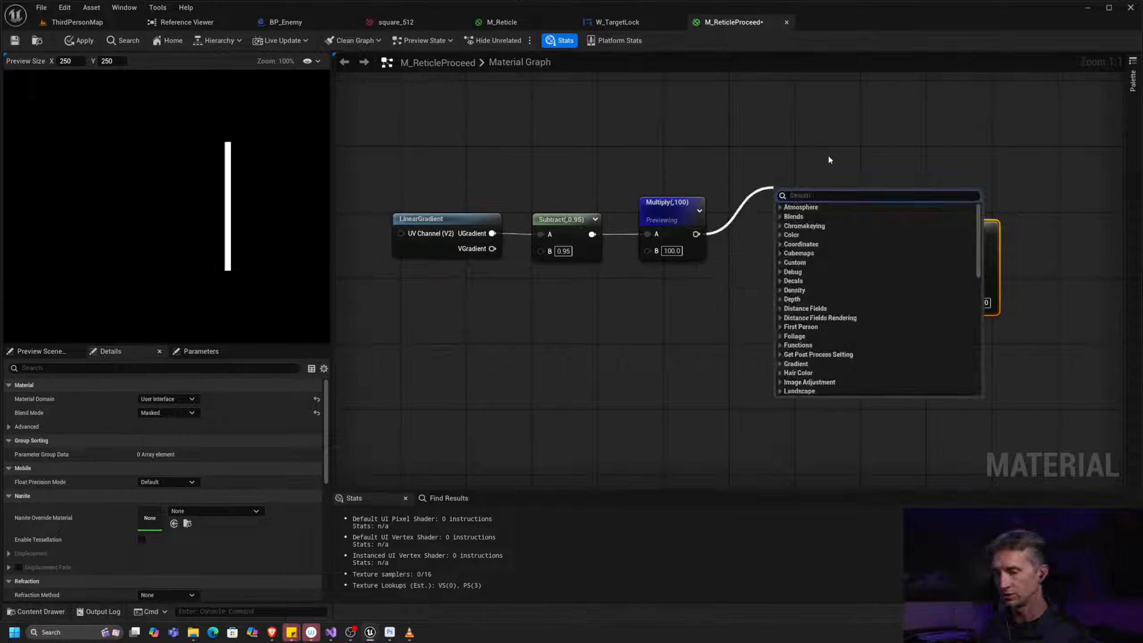
text(clamp)
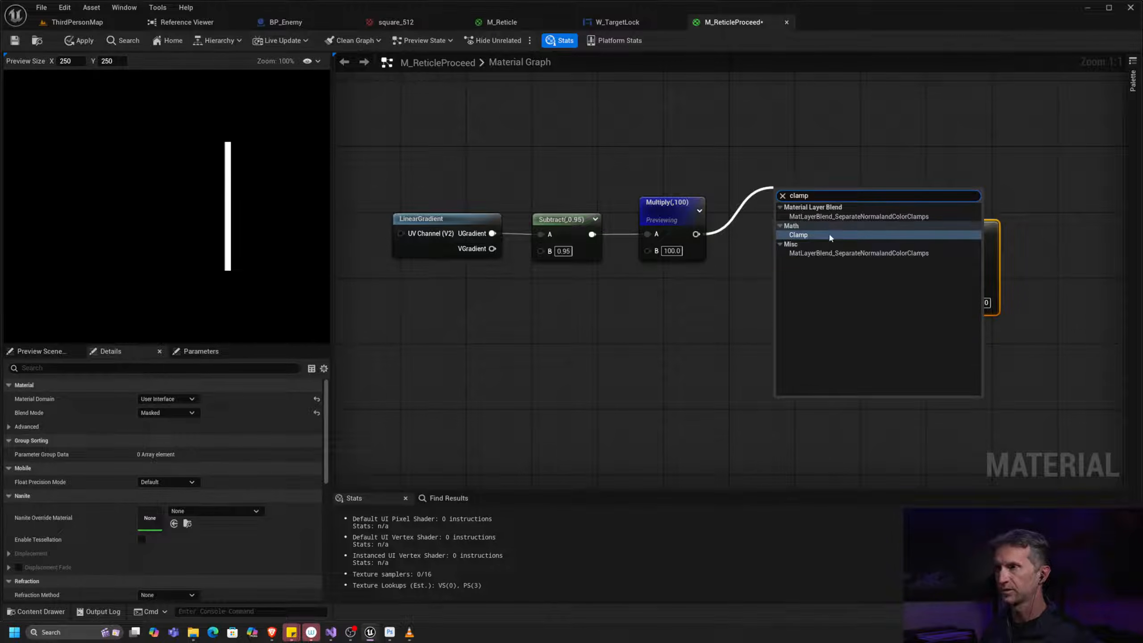
key(Return)
drag(803, 187, 788, 163)
right_click(787, 164)
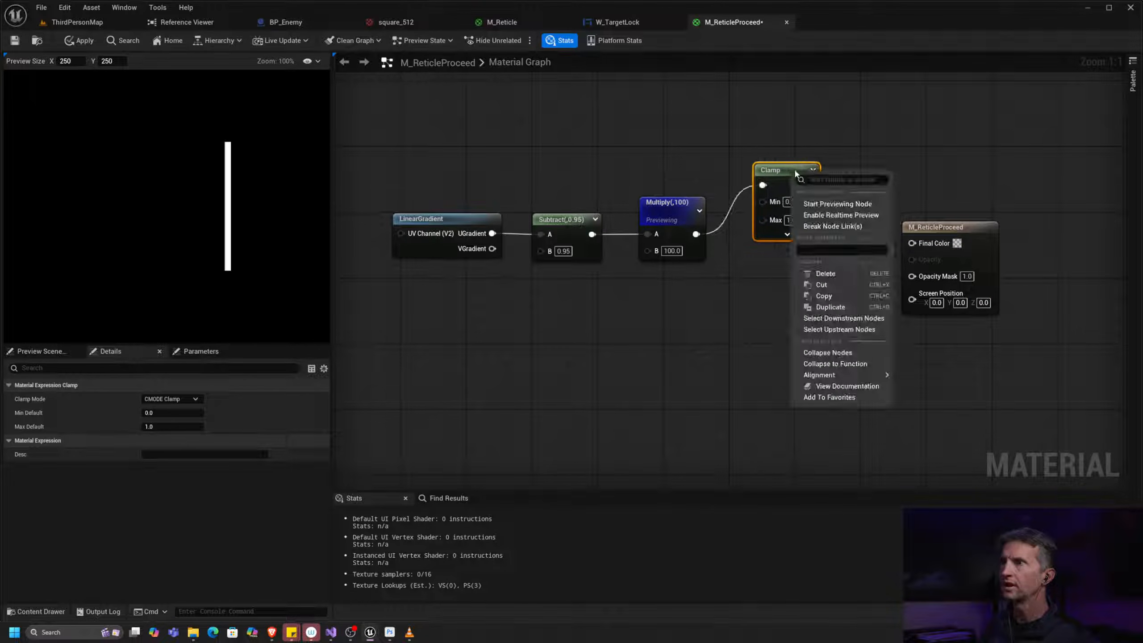
click(829, 202)
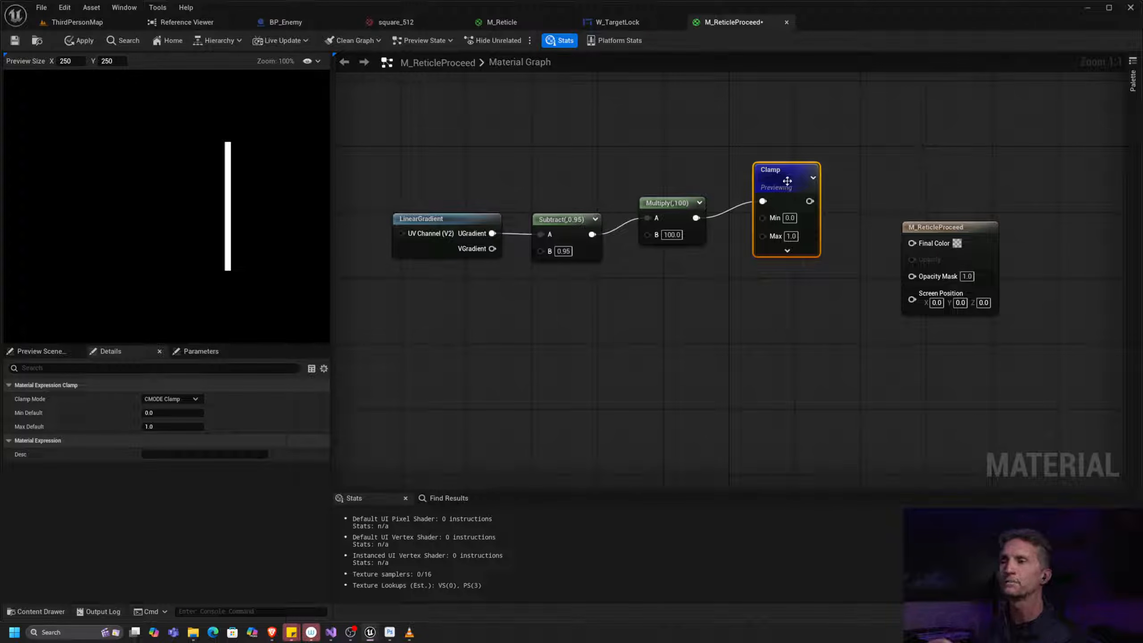
drag(782, 182, 790, 134)
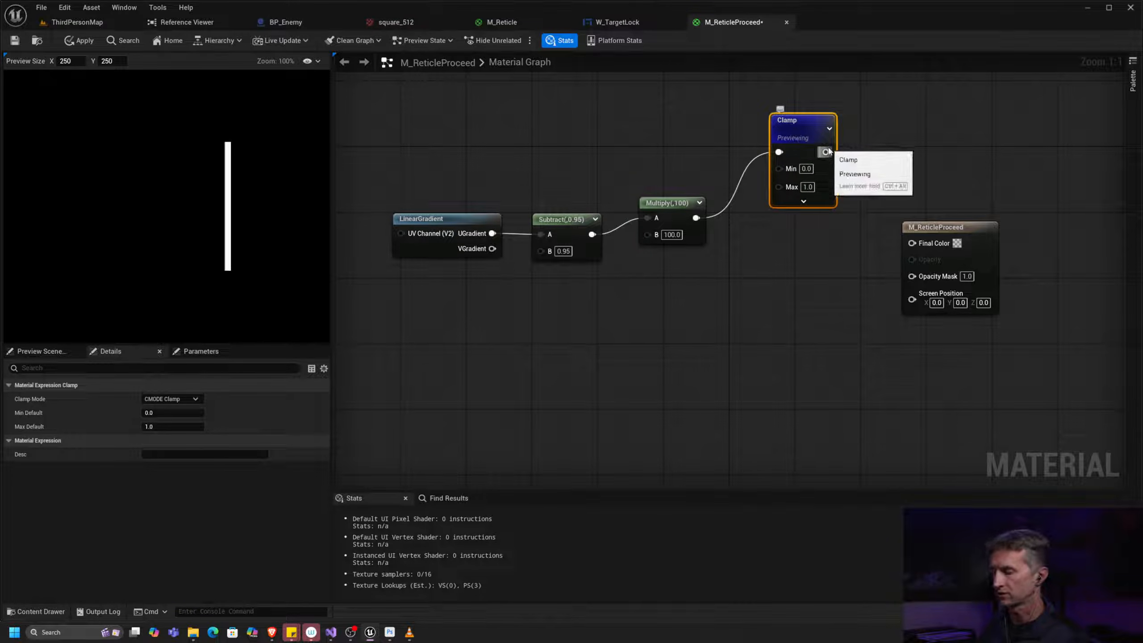
key(Delete)
Step: Connect the Multiply output to a new Saturate node
drag(697, 219, 728, 202)
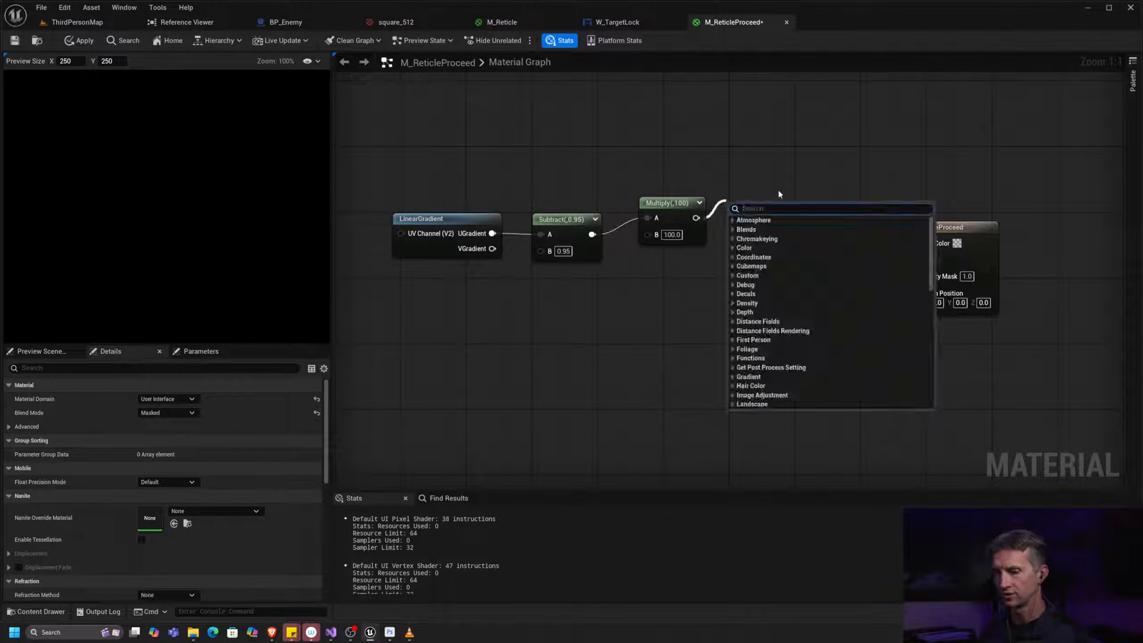
text(sat)
click(775, 257)
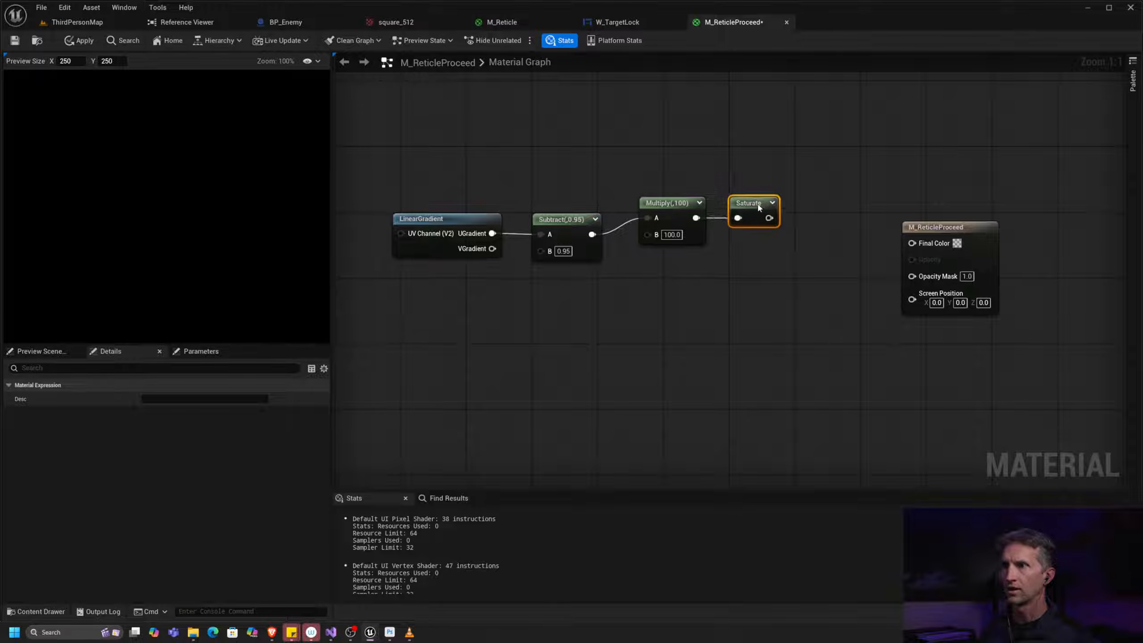
Step: Straighten the connections across LinearGradient, Subtract, Multiply and Saturate, leaving only the Saturate node selected
drag(434, 188, 809, 241)
key(q)
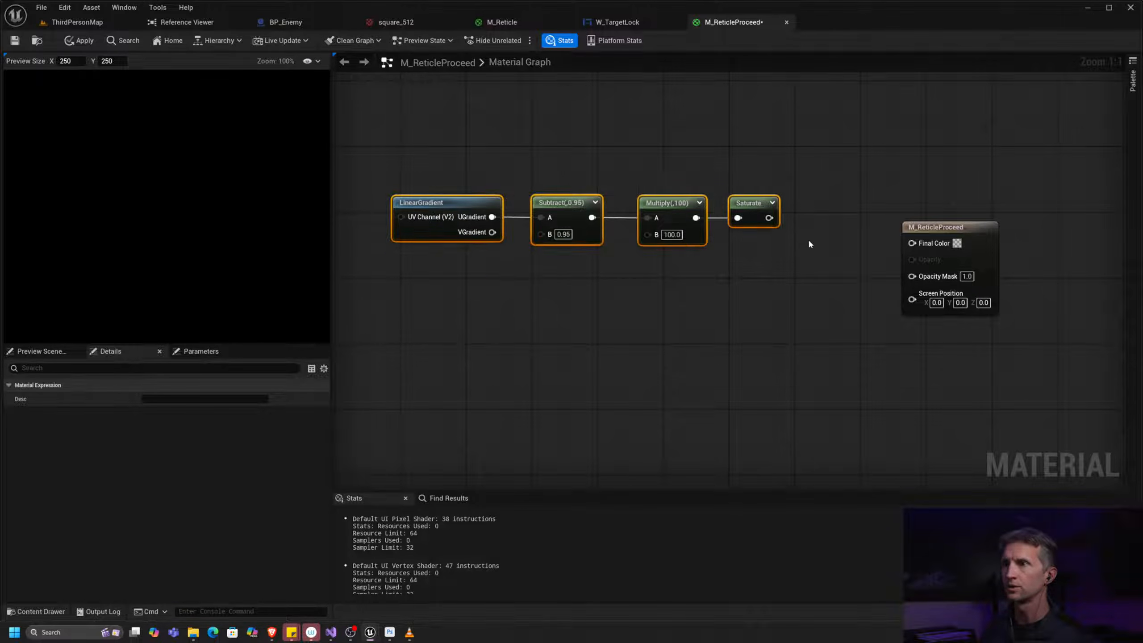
click(762, 198)
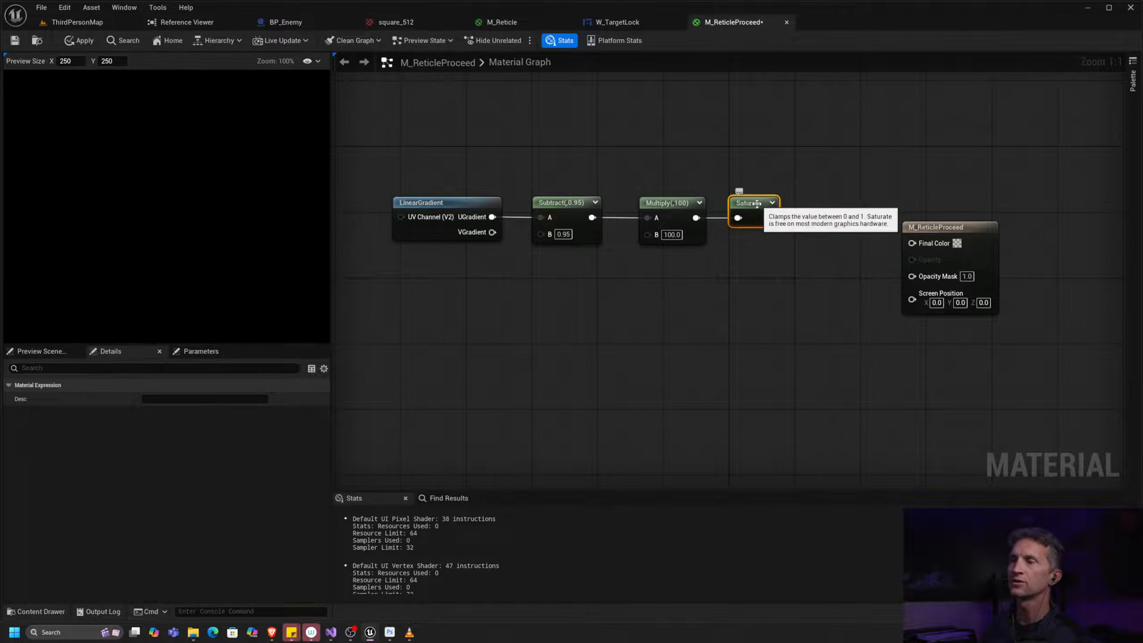
Step: Preview the Saturate node's output and space the Saturate and M_ReticleProceed nodes farther from the Multiply node
right_click(759, 215)
click(801, 238)
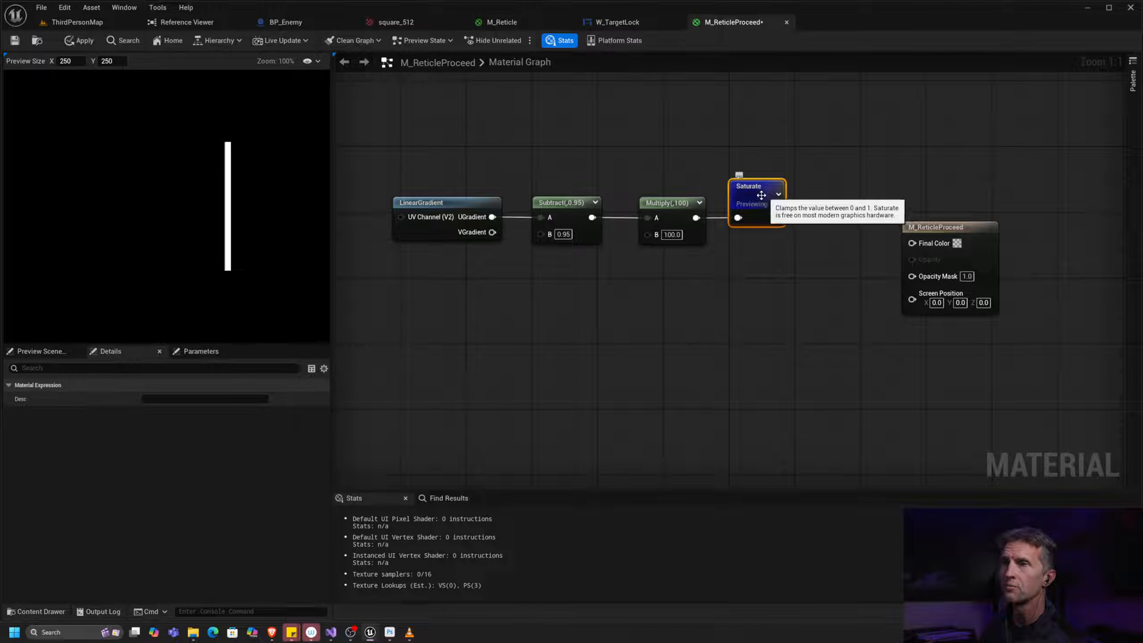
drag(766, 198, 771, 147)
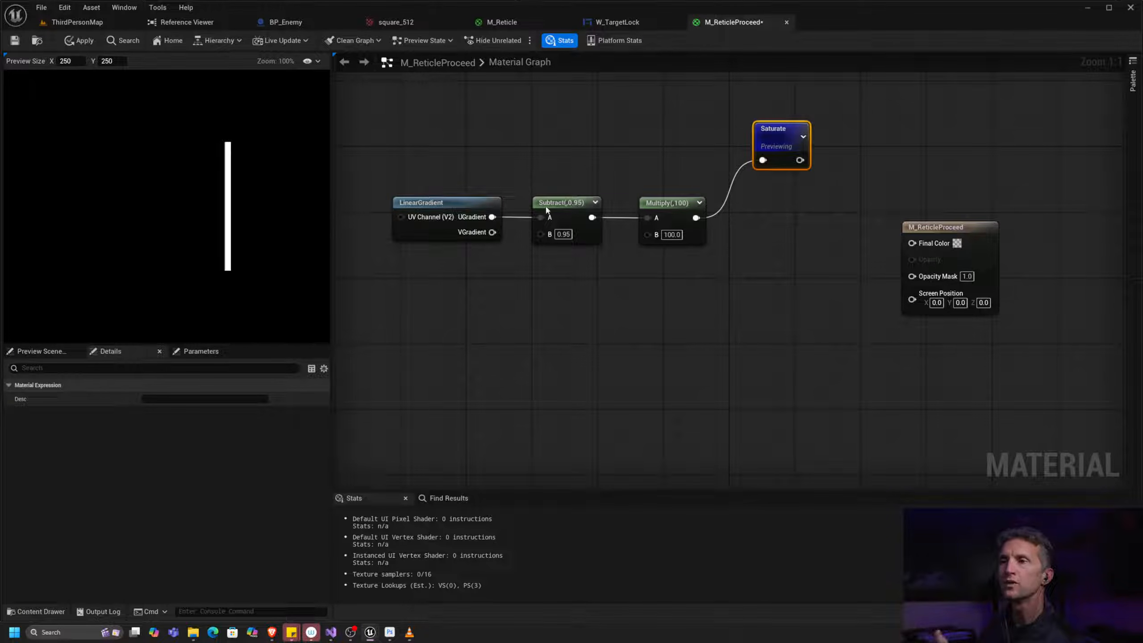
drag(963, 232, 1045, 191)
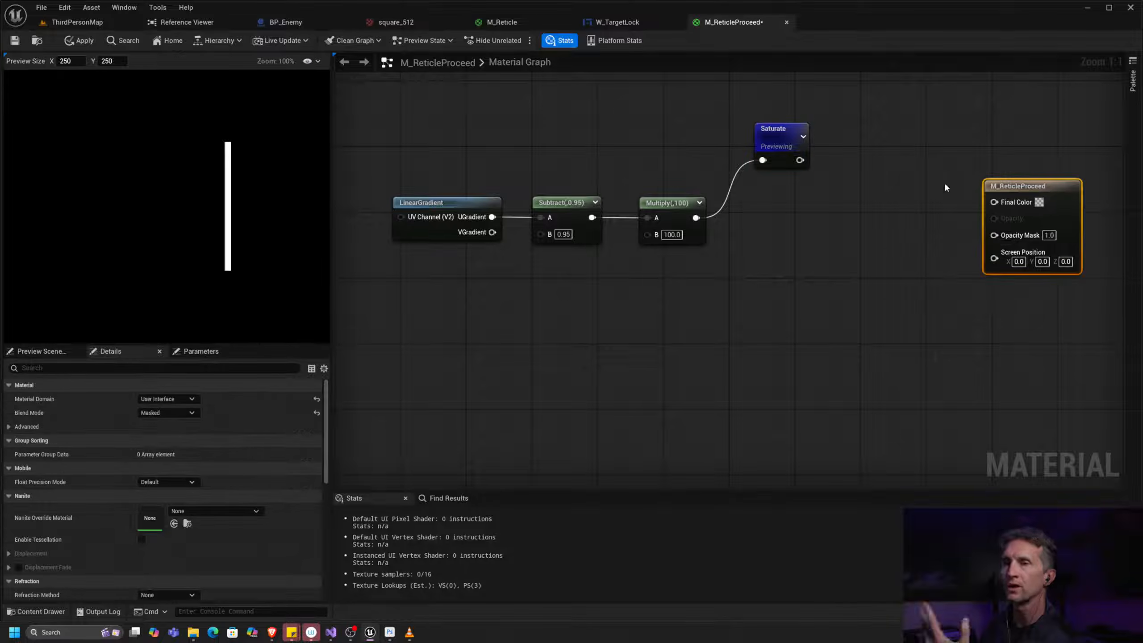
drag(781, 135, 784, 194)
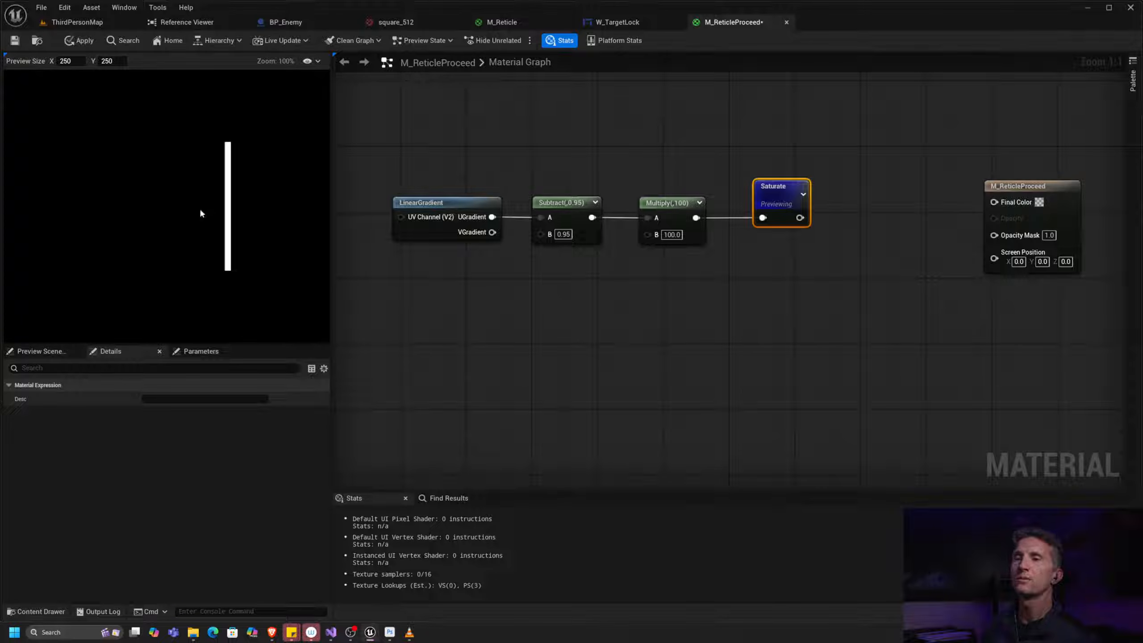
Step: Move the LinearGradient node farther from the Subtract node and preview its gradient output
drag(452, 208, 431, 207)
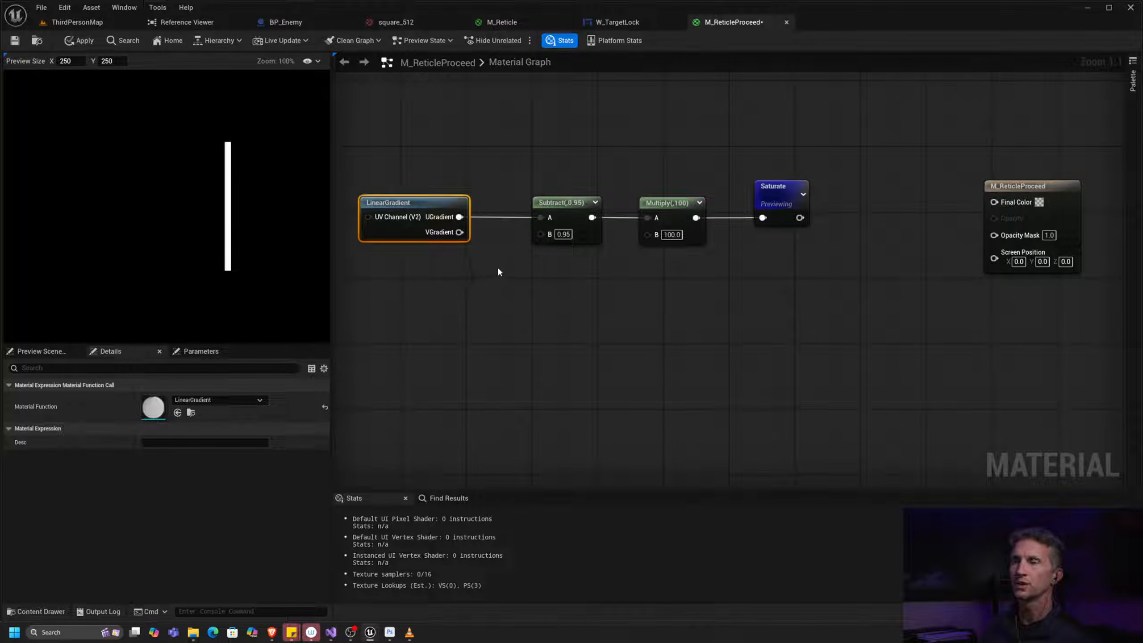
right_click(445, 209)
click(492, 238)
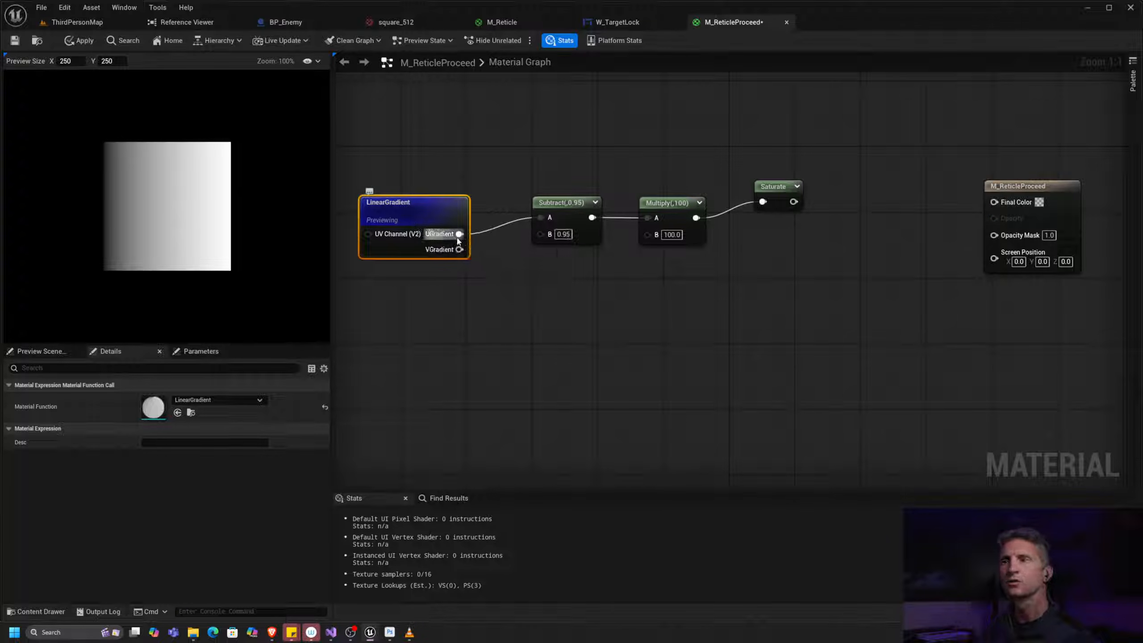
Step: Branch a OneMinus node off the UGradient output and place it beneath the Subtract node
drag(457, 235, 517, 337)
text(one)
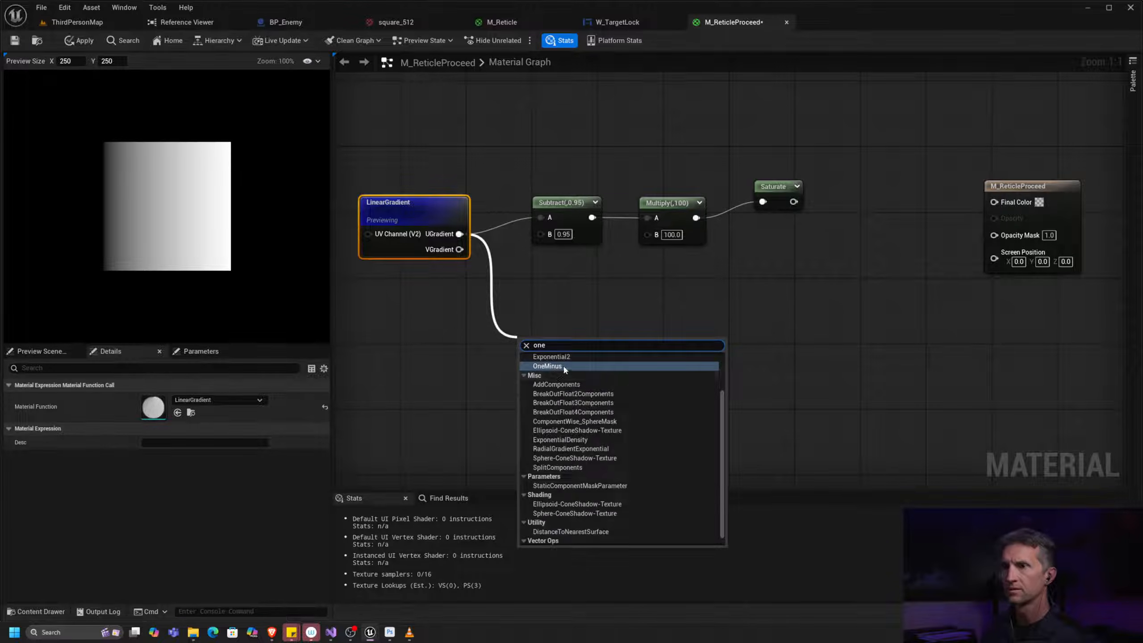
key(Return)
drag(535, 338, 549, 310)
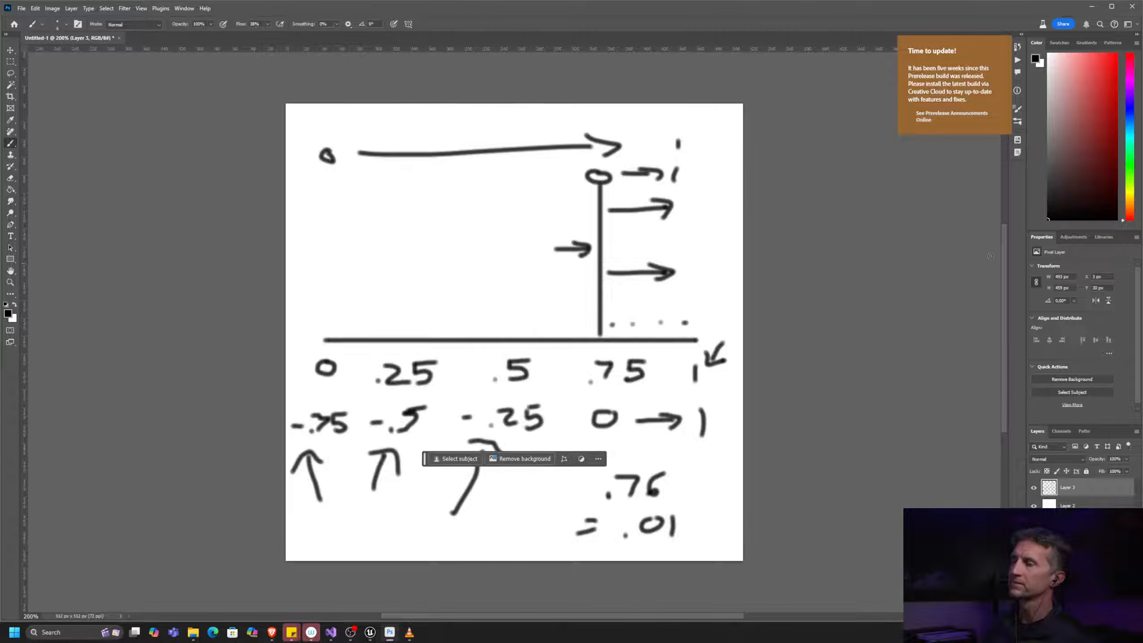
Step: In Photoshop, add a new layer, hide the previous sketch layer and draw a straight horizontal line across the canvas
key(ctrl+shift+alt+n)
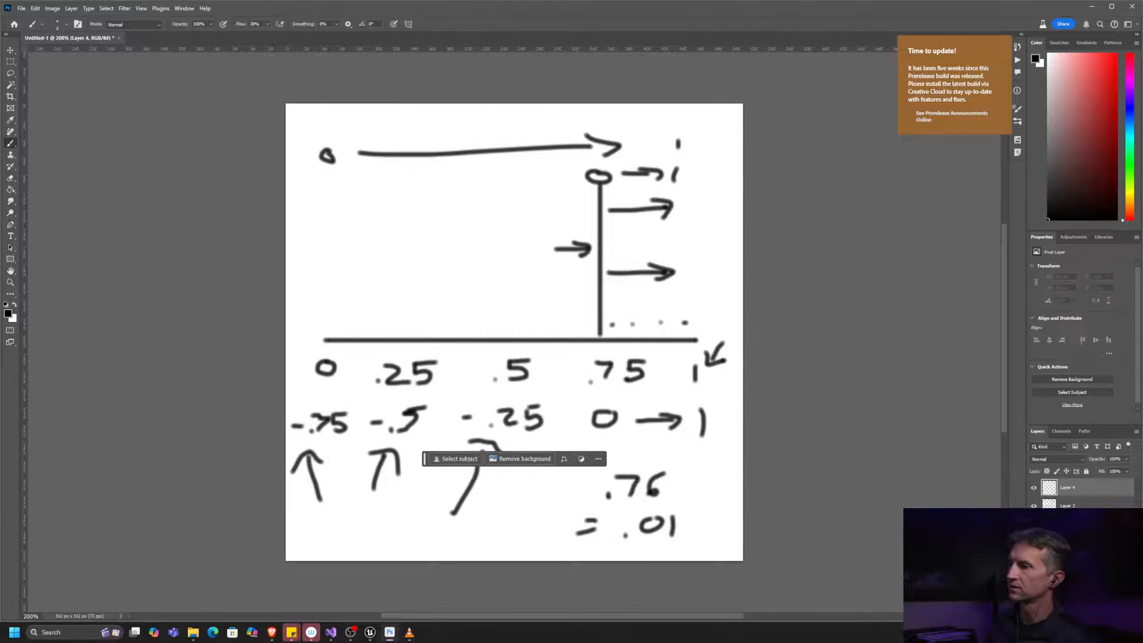
click(1034, 506)
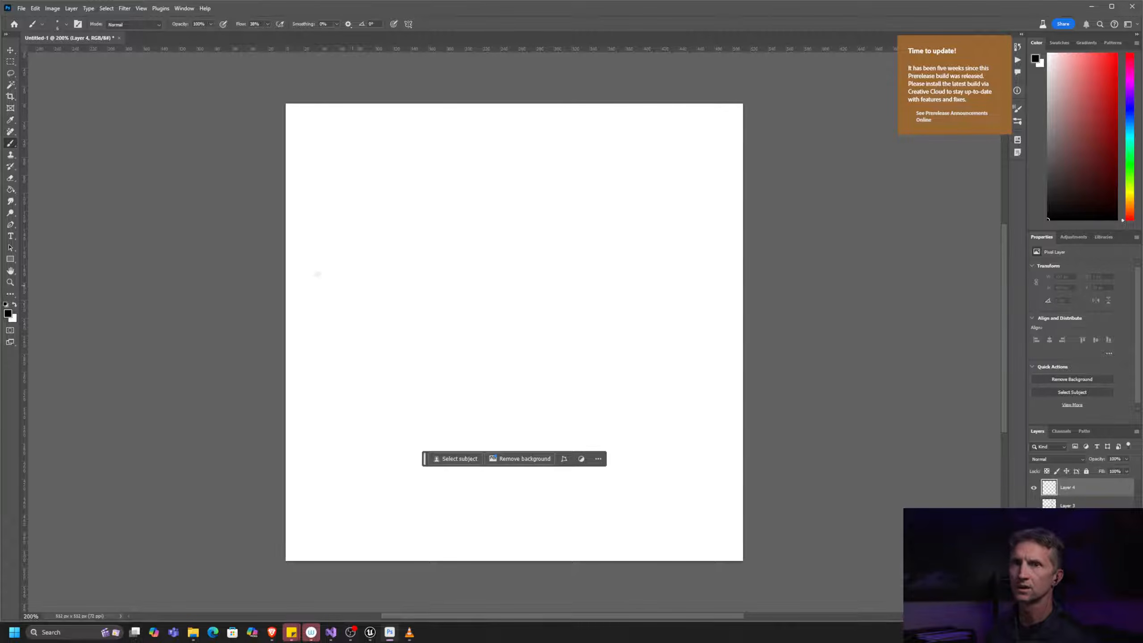
shift+drag(328, 309, 697, 310)
Step: Label the number line with 0, .25, .5, .75 and 1 beneath it, and add a tick mark at each value
drag(327, 344, 344, 340)
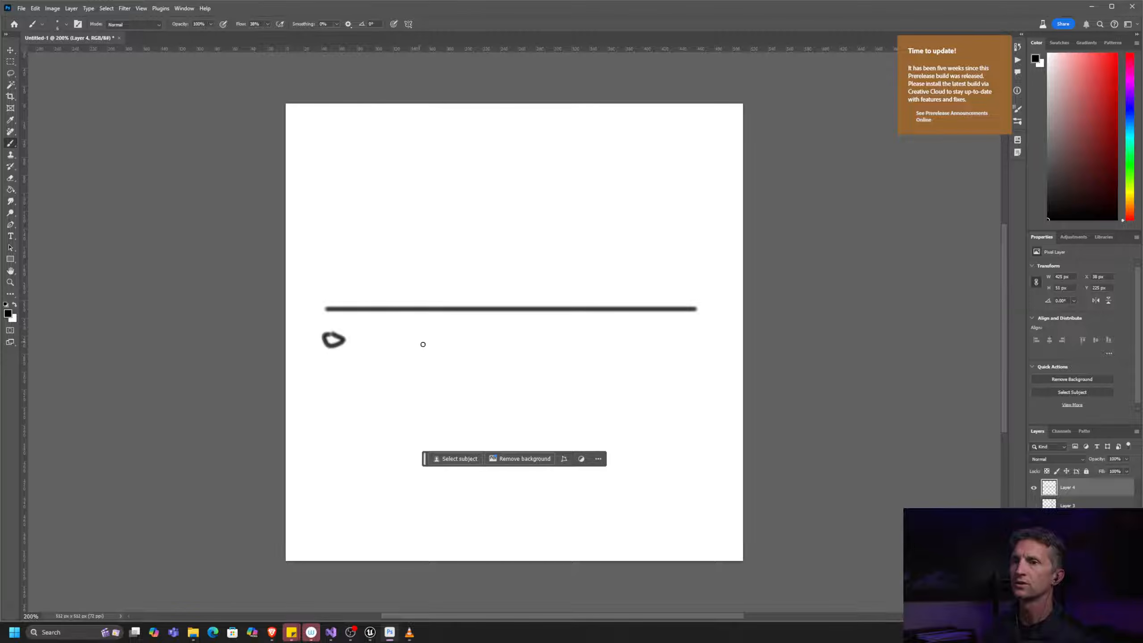
mouse_move(412, 332)
mouse_down()
mouse_move(436, 346)
mouse_move(453, 325)
mouse_move(515, 330)
mouse_up()
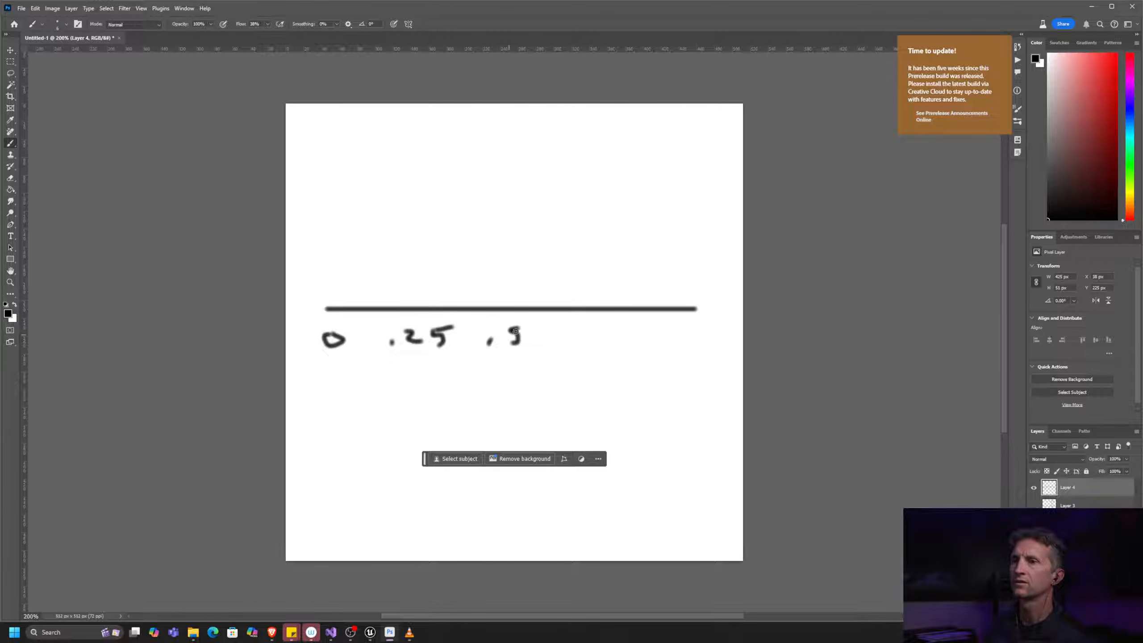
click(583, 342)
mouse_move(594, 325)
mouse_down()
mouse_move(617, 324)
mouse_move(624, 341)
mouse_move(650, 319)
mouse_up()
drag(698, 321, 696, 341)
key(ctrl+z)
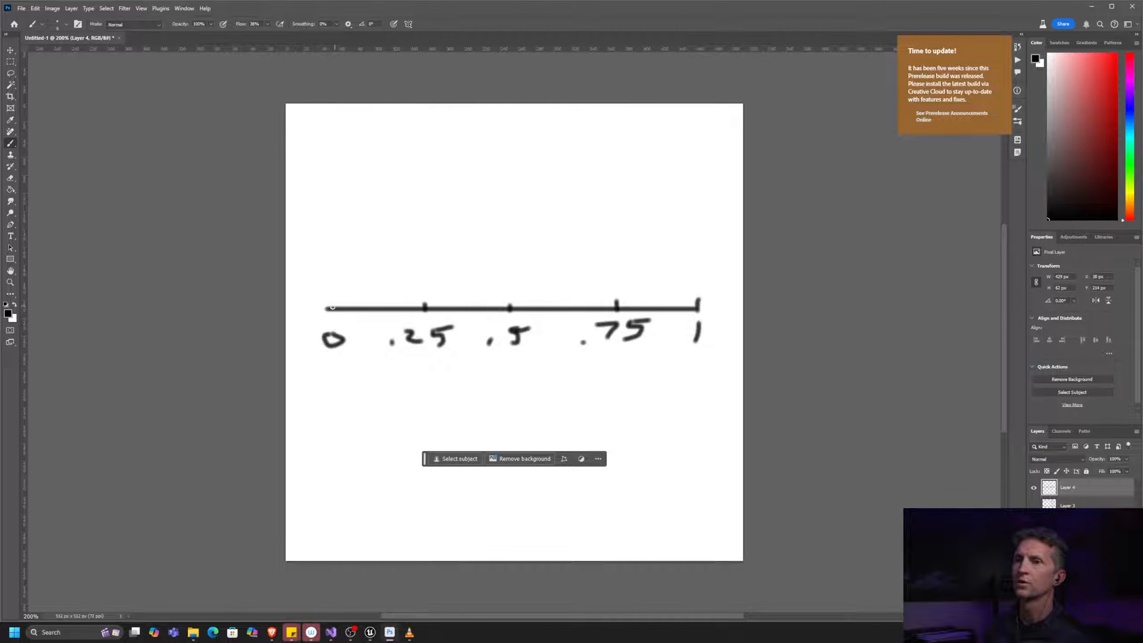
drag(327, 301, 328, 318)
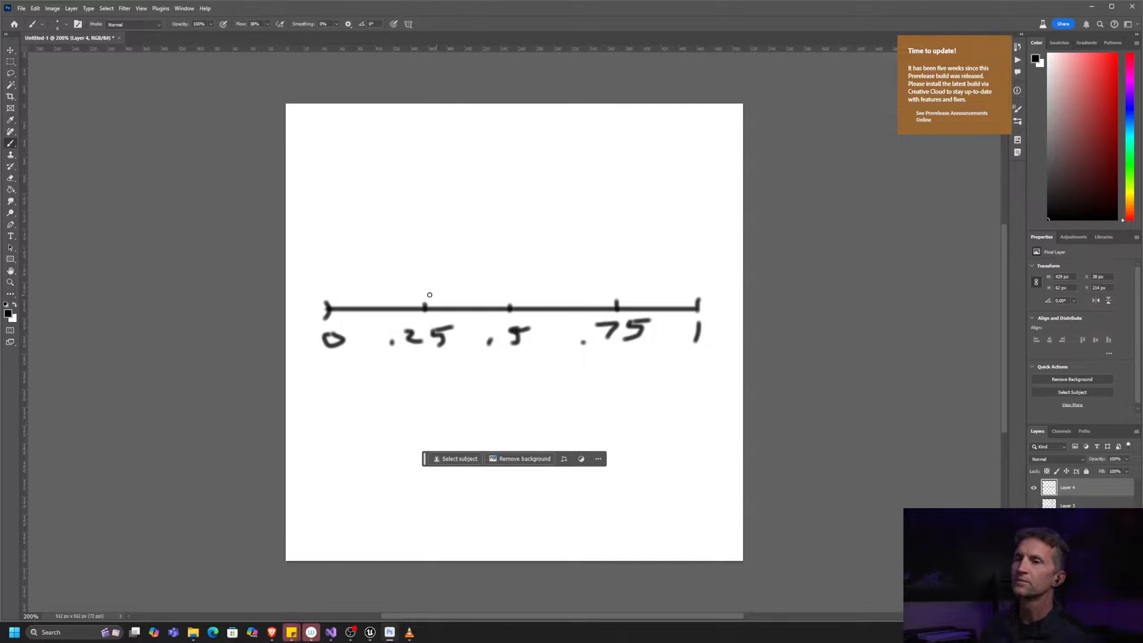
Step: Write the formula 1 - x above the number line and its inverted values 1, .75, .5, .25 and 0 over the ticks
drag(327, 251, 329, 270)
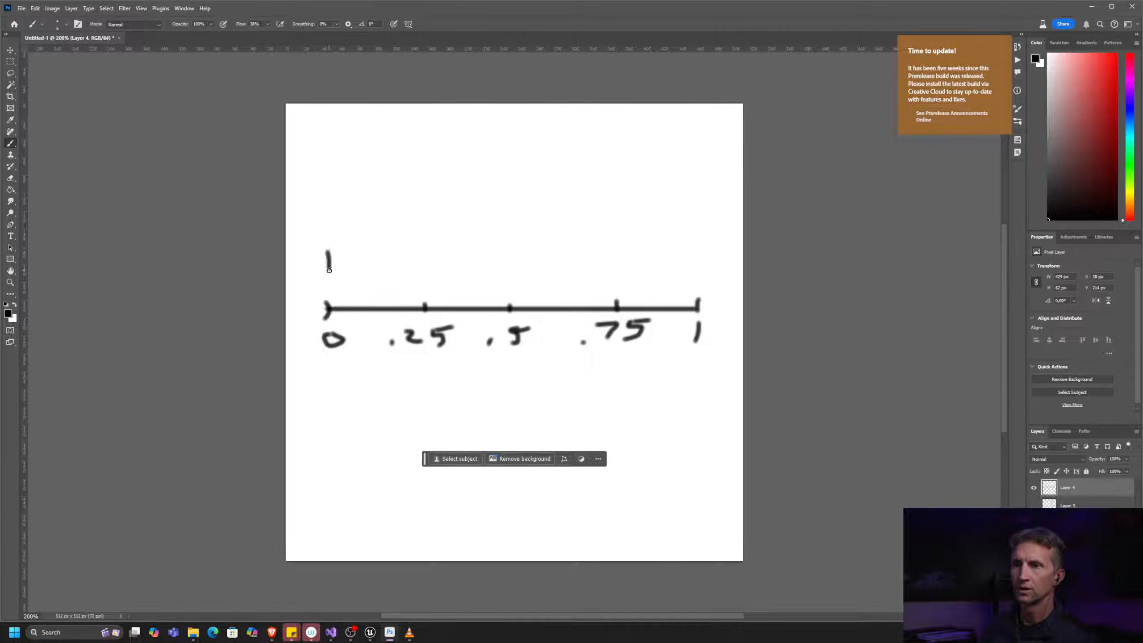
mouse_move(439, 143)
mouse_down()
mouse_move(427, 176)
mouse_move(491, 164)
mouse_up()
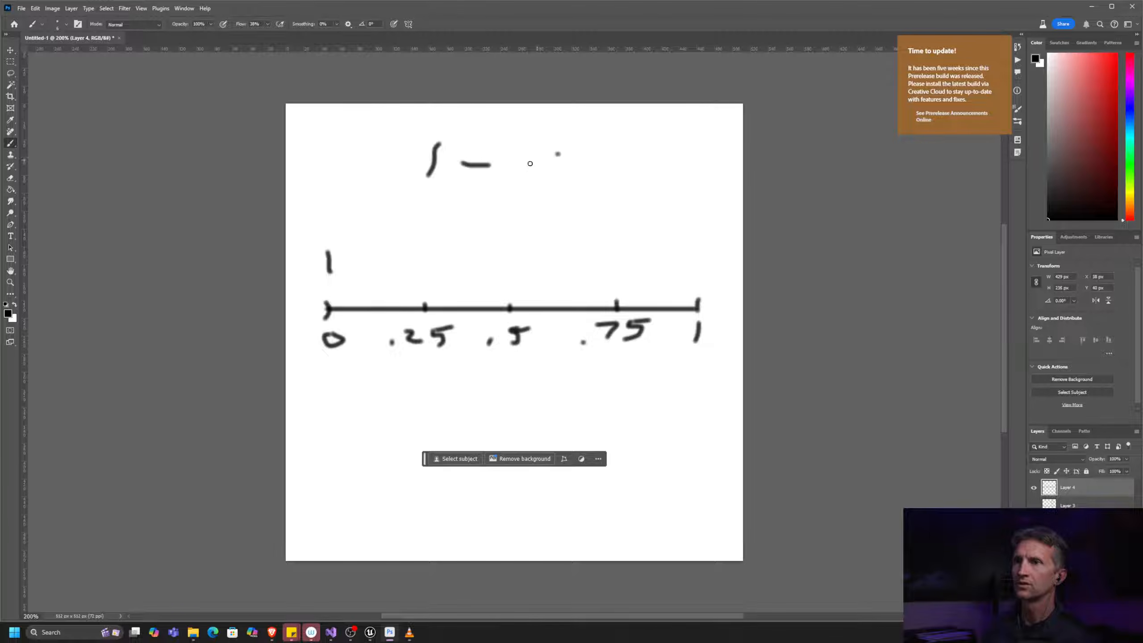
drag(560, 153, 511, 174)
drag(517, 155, 546, 177)
mouse_move(424, 258)
mouse_down()
mouse_move(438, 268)
mouse_move(423, 276)
mouse_up()
mouse_move(427, 259)
mouse_down()
mouse_move(513, 276)
mouse_move(531, 252)
mouse_up()
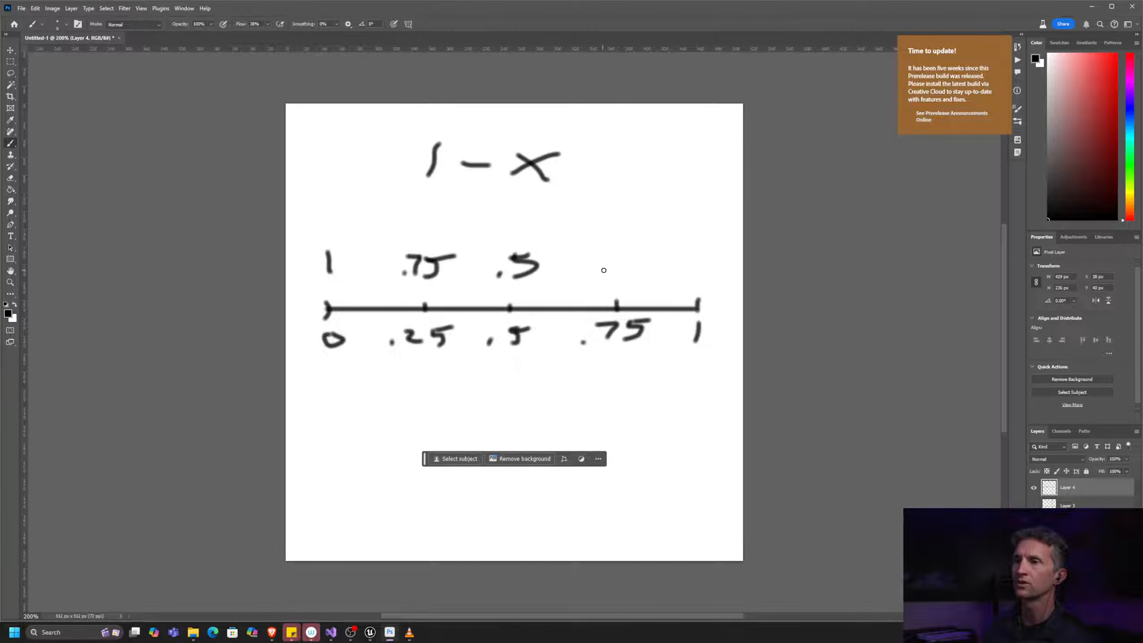
mouse_move(606, 254)
mouse_down()
mouse_move(634, 272)
mouse_move(669, 248)
mouse_move(713, 250)
mouse_up()
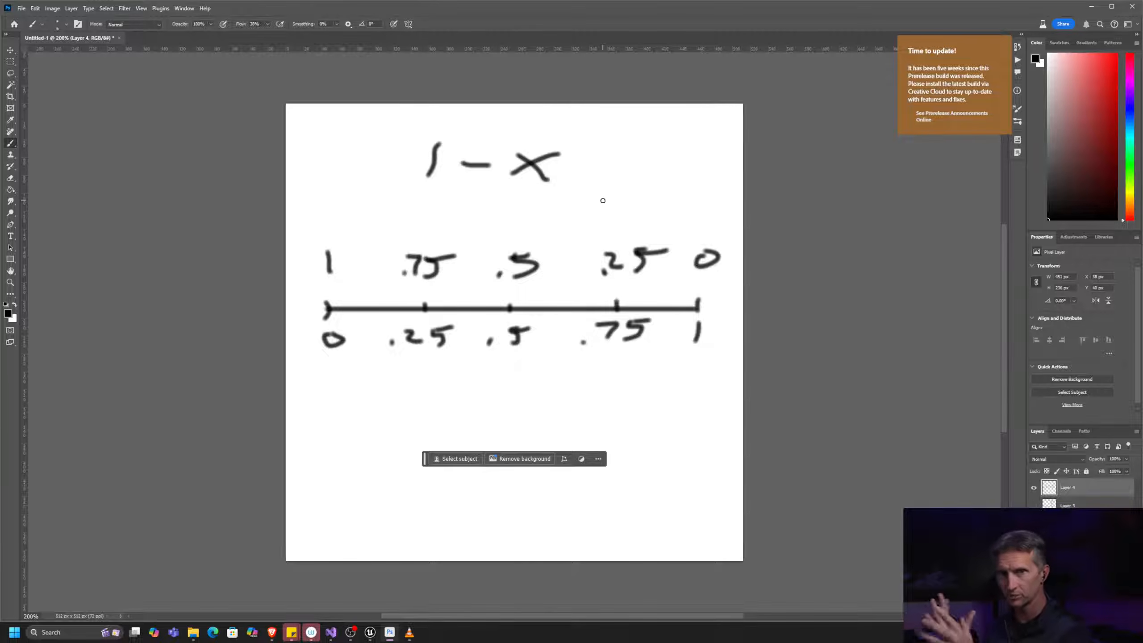
Step: Switch back to Unreal Editor and preview the 1-x node's inverted gradient
key(alt+Tab)
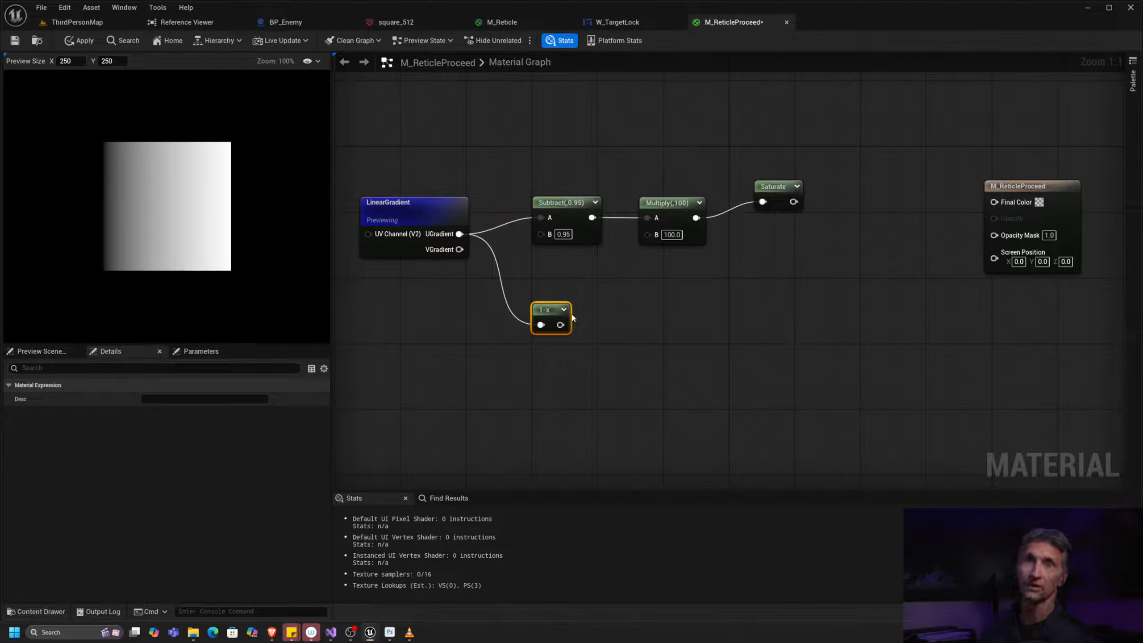
right_click(548, 309)
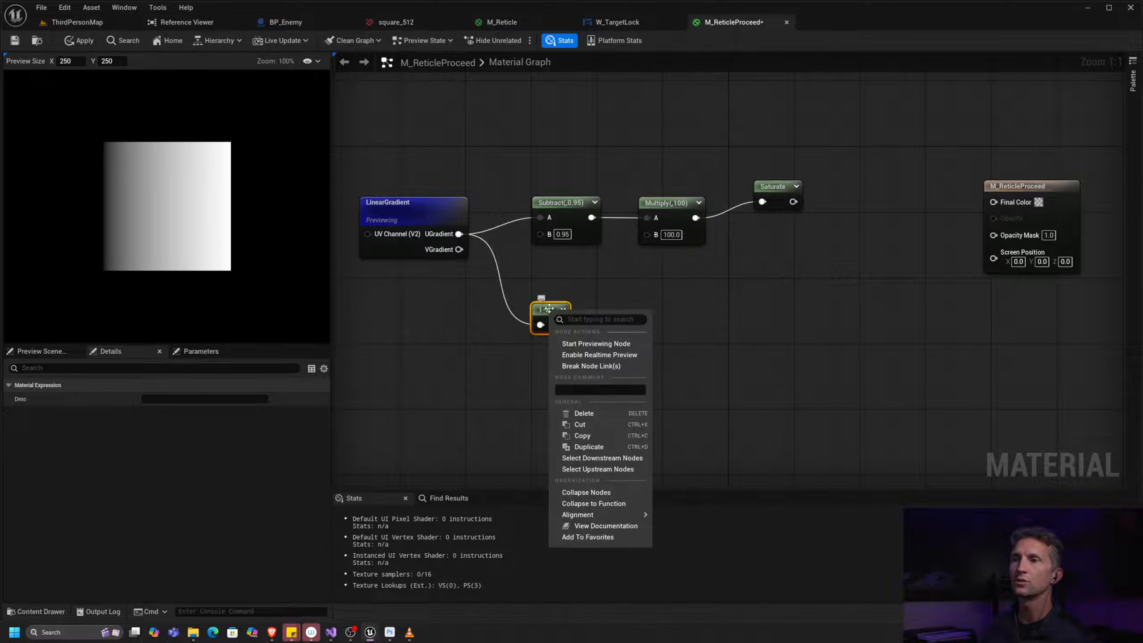
click(590, 343)
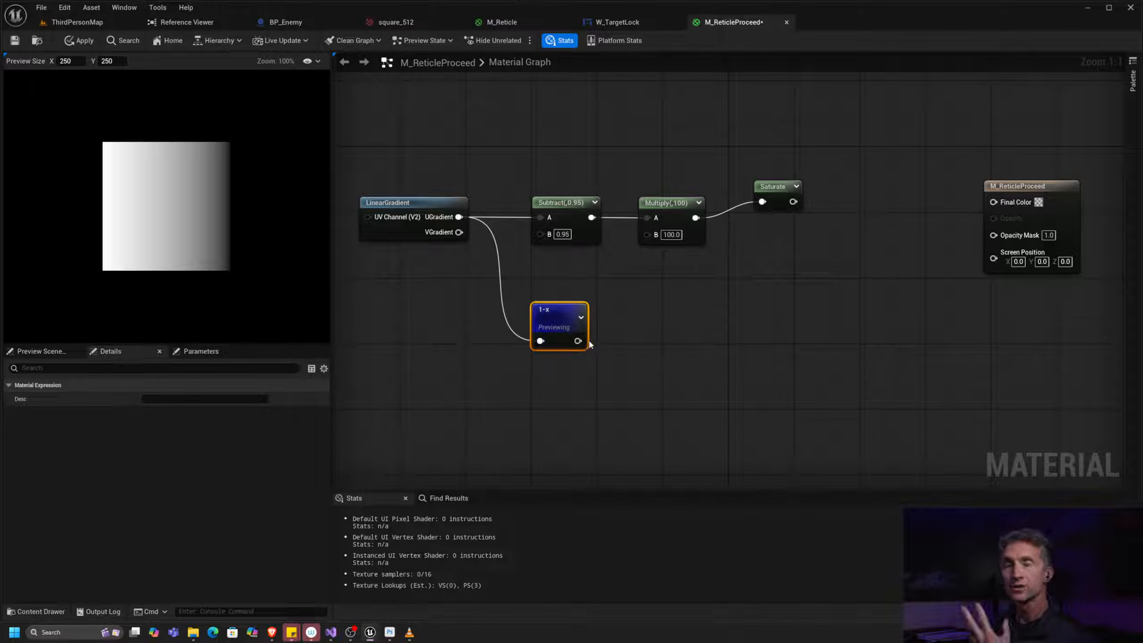
Step: Move the 1-x node closer to LinearGradient, then straighten the Subtract, Multiply and Saturate chain and shift it farther from LinearGradient
drag(561, 316, 520, 291)
drag(542, 173, 766, 211)
key(q)
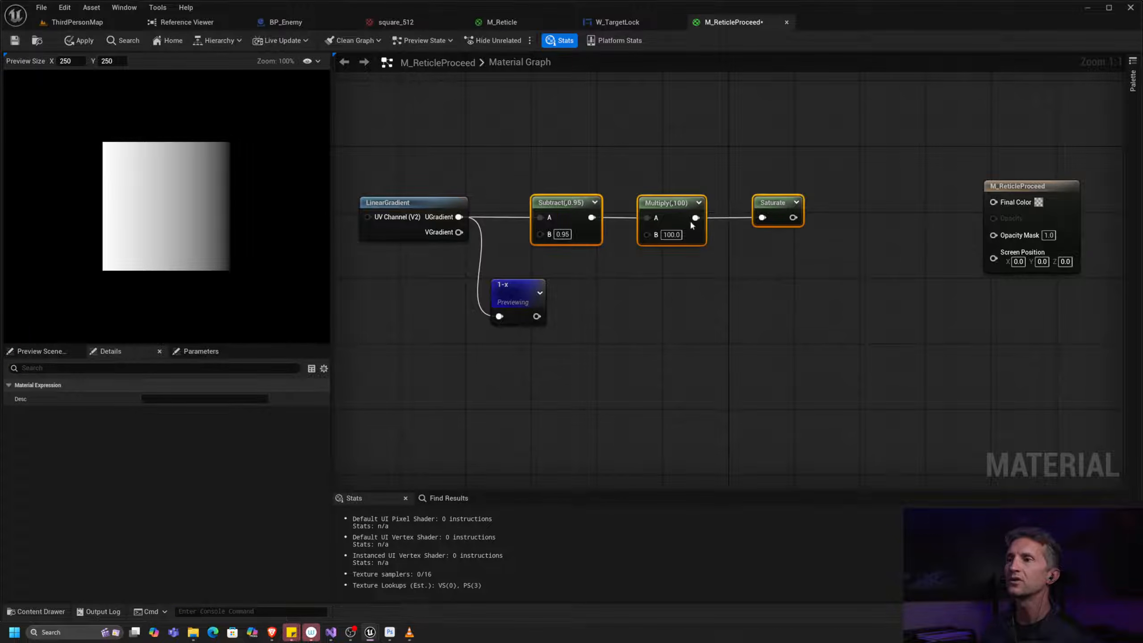
drag(576, 203, 633, 203)
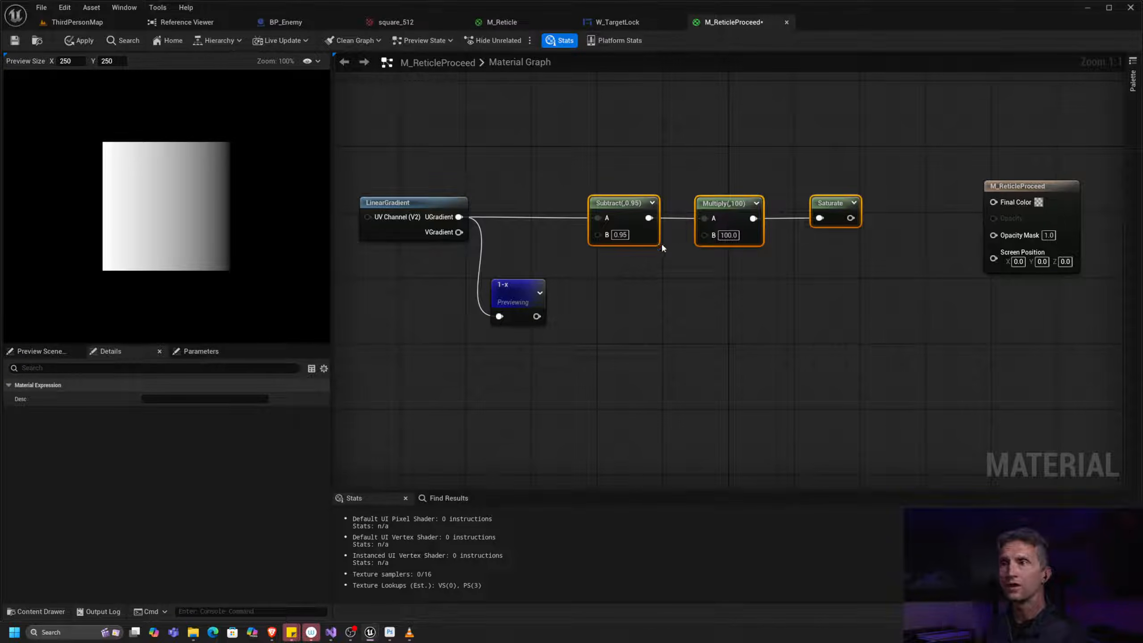
Step: Duplicate the Subtract, Multiply and Saturate chain beneath the original and connect the 1-x output to the copied Subtract's A input
drag(623, 169, 833, 244)
key(ctrl+c)
key(ctrl+v)
drag(697, 272, 632, 295)
drag(536, 316, 597, 300)
Step: Preview the duplicated Saturate node at the end of the lower chain
right_click(826, 282)
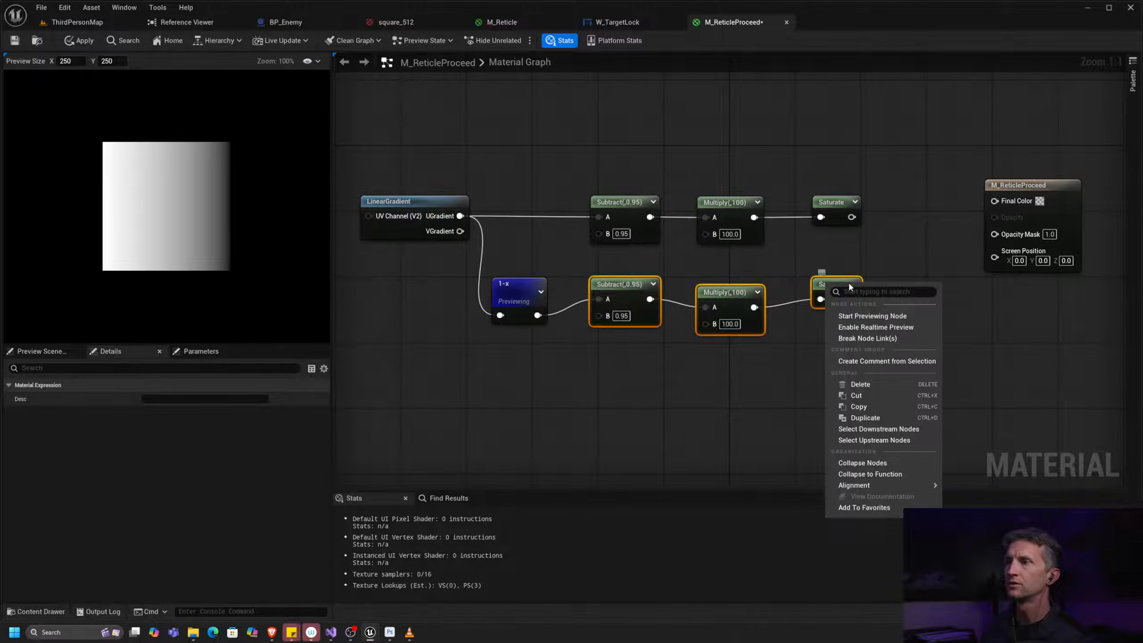
click(872, 316)
right_click(821, 282)
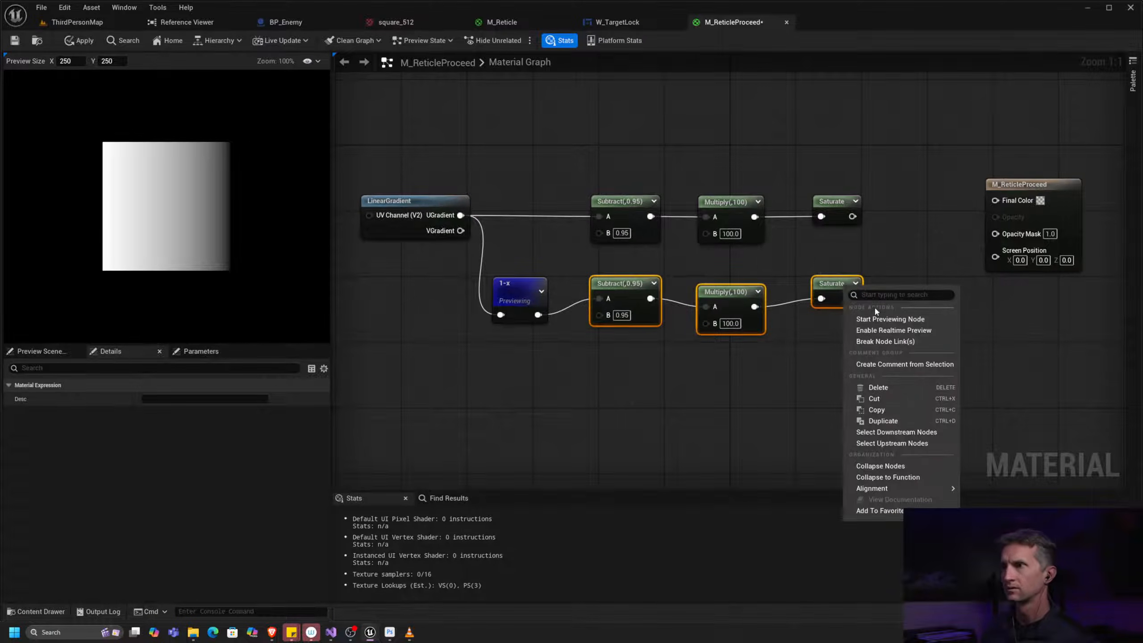
click(894, 320)
click(867, 281)
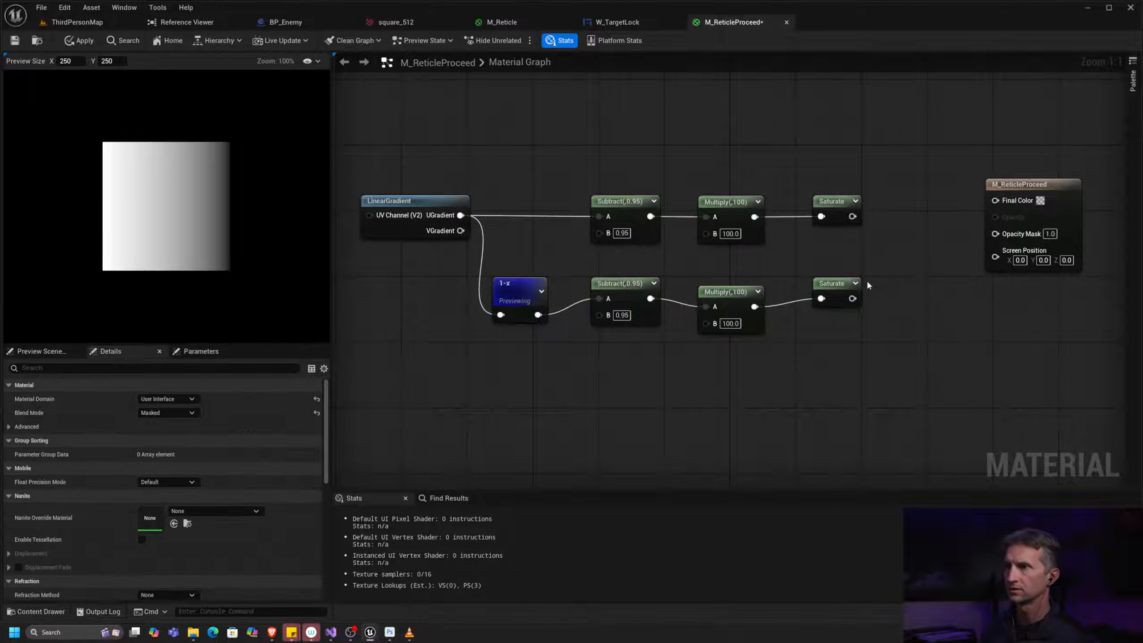
right_click(835, 284)
click(868, 315)
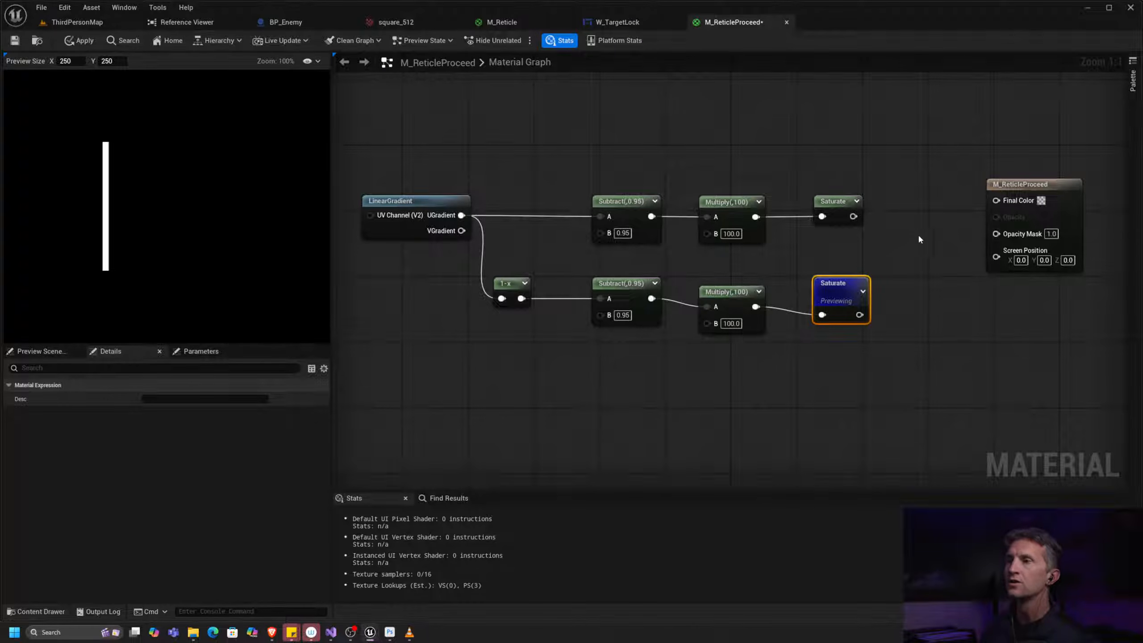
Step: Align both Saturate nodes level with their Multiply nodes and move the M_ReticleProceed node farther away to make room
right_drag(919, 239, 894, 237)
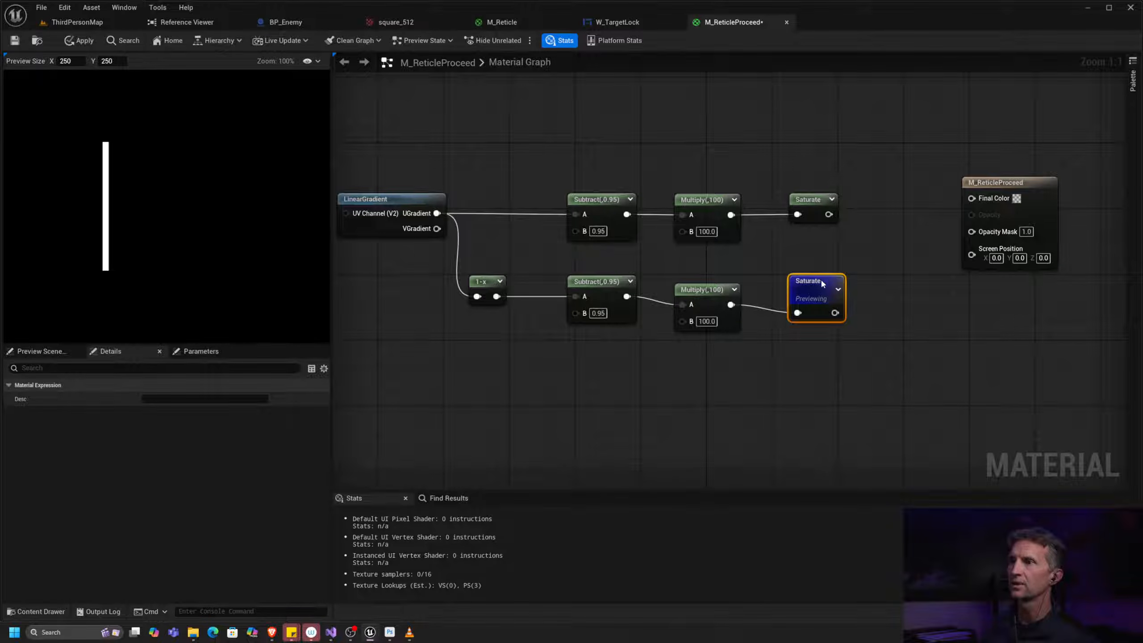
drag(812, 208, 820, 199)
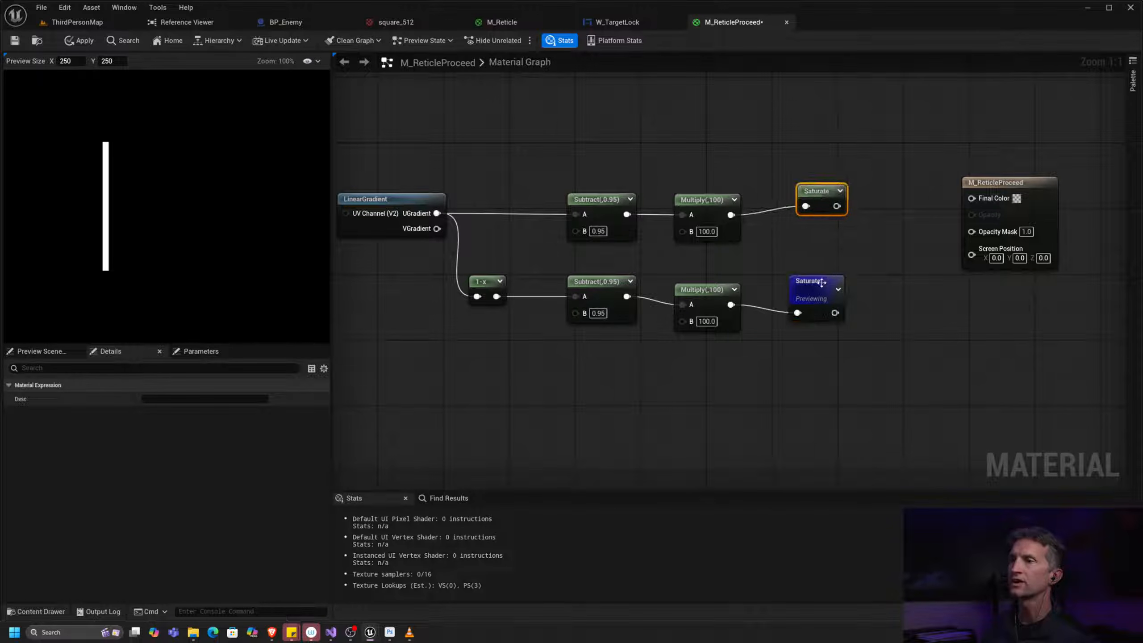
drag(821, 282, 821, 275)
drag(817, 191, 809, 200)
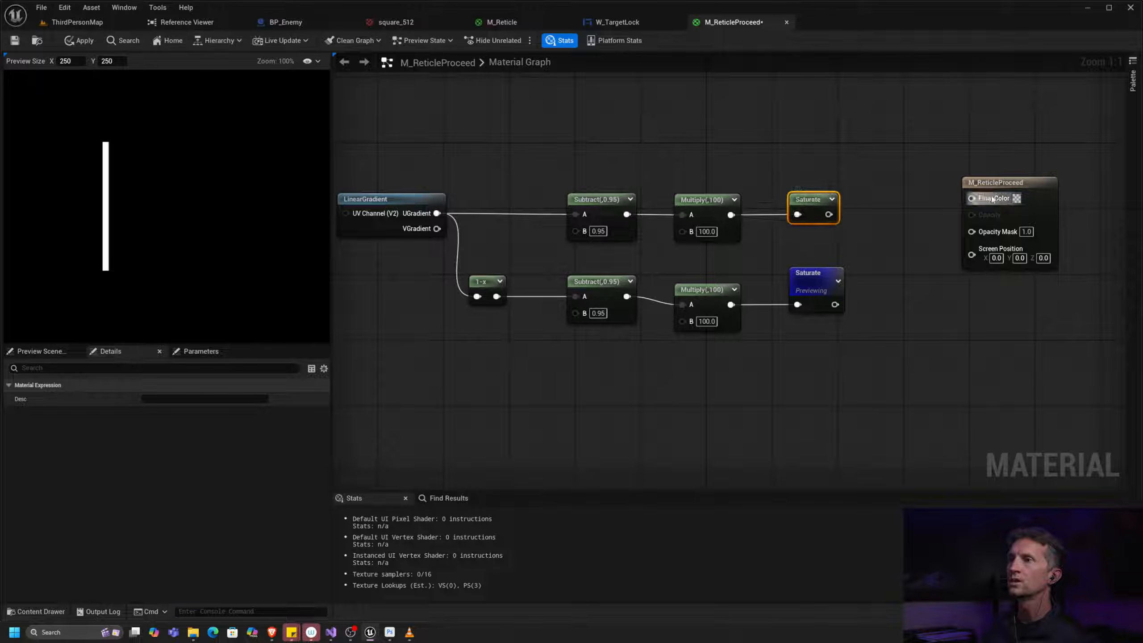
drag(1003, 183, 1060, 191)
Step: Combine the upper and lower Saturate outputs through a new Add node's A and B inputs, and preview the Add node
drag(828, 214, 879, 211)
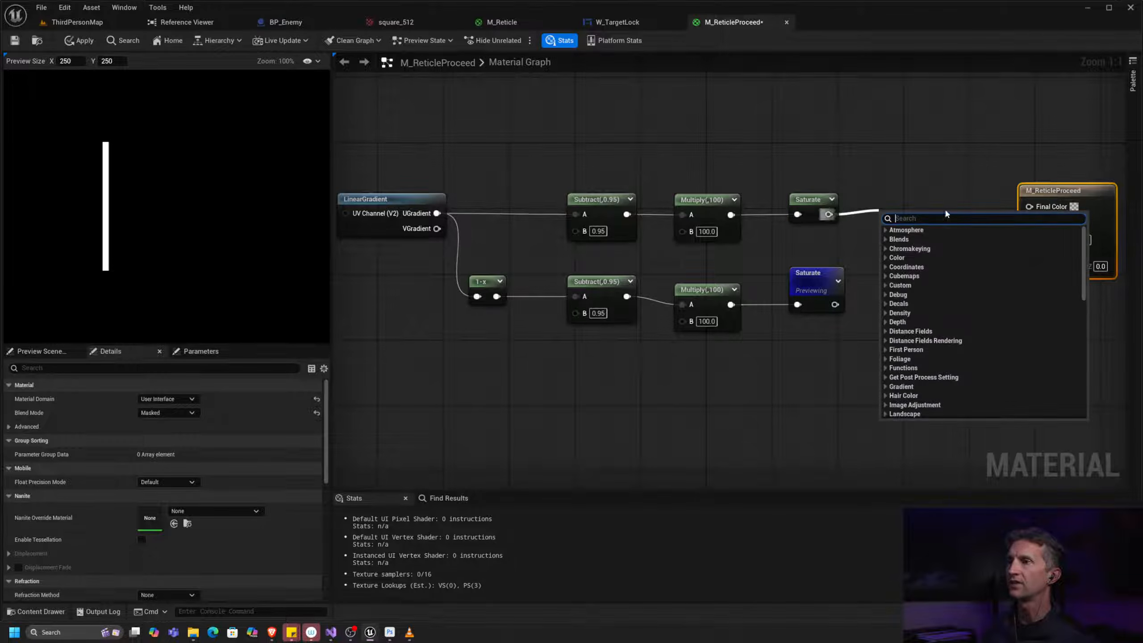
text(ad)
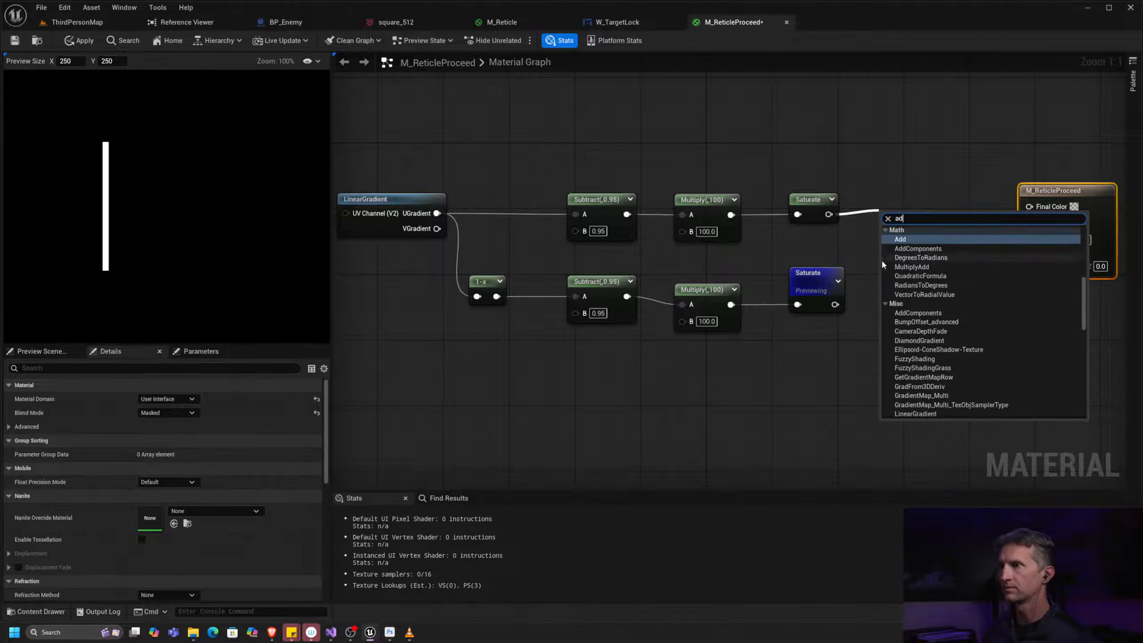
click(900, 239)
drag(910, 206, 905, 190)
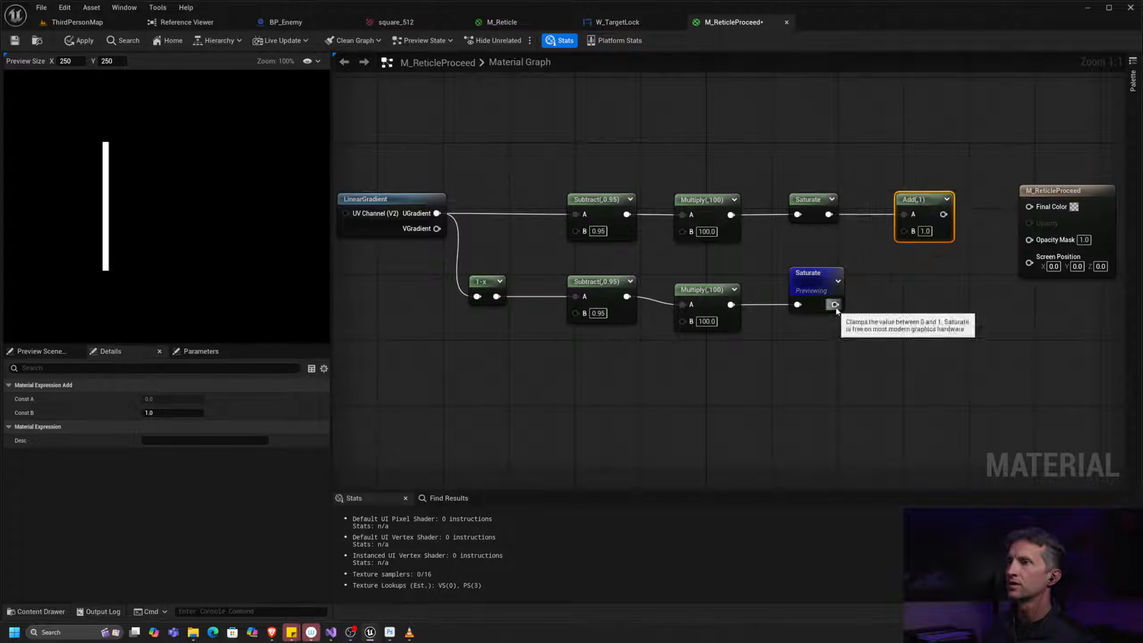
drag(834, 304, 904, 230)
right_click(929, 211)
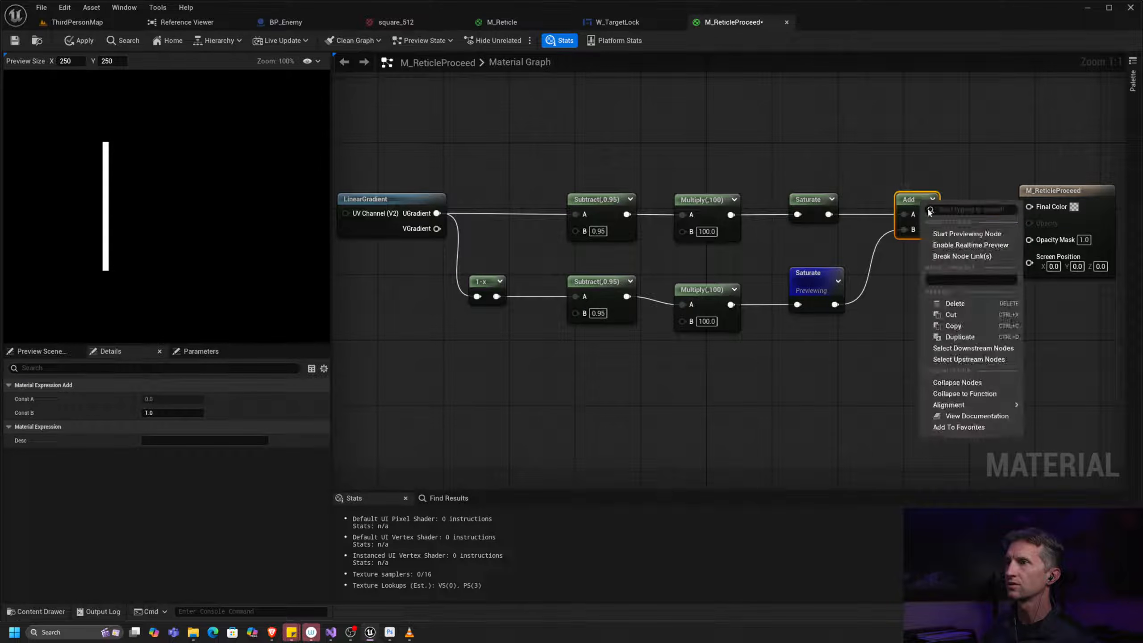
click(959, 234)
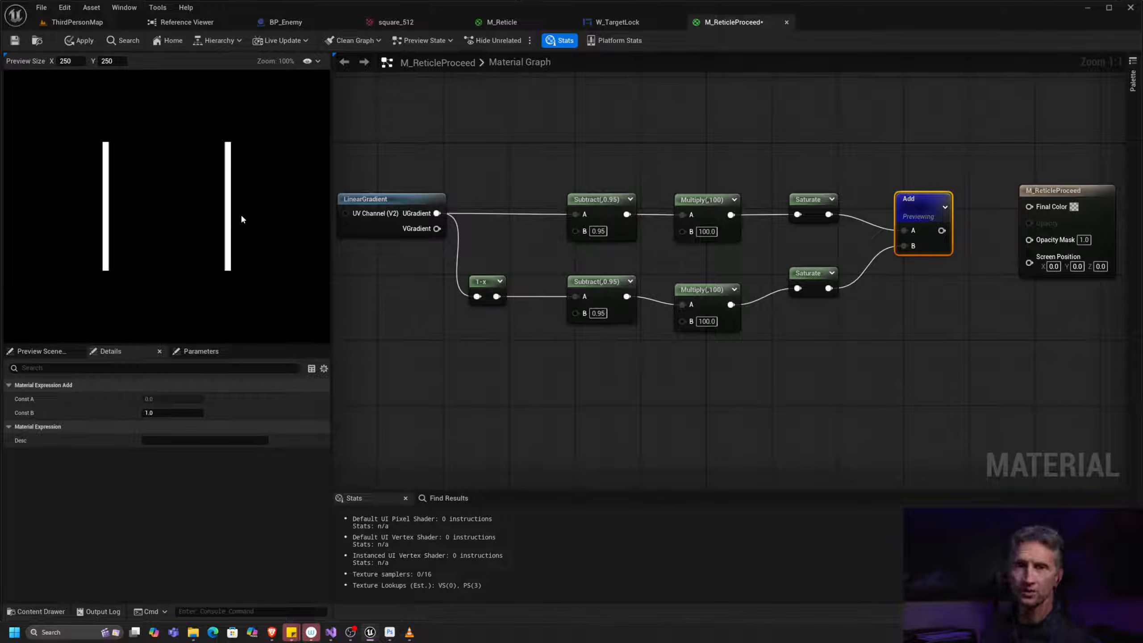
Step: Move the M_ReticleProceed node farther from the Add node and align the Add's A input with the upper Saturate output
right_drag(565, 194, 570, 165)
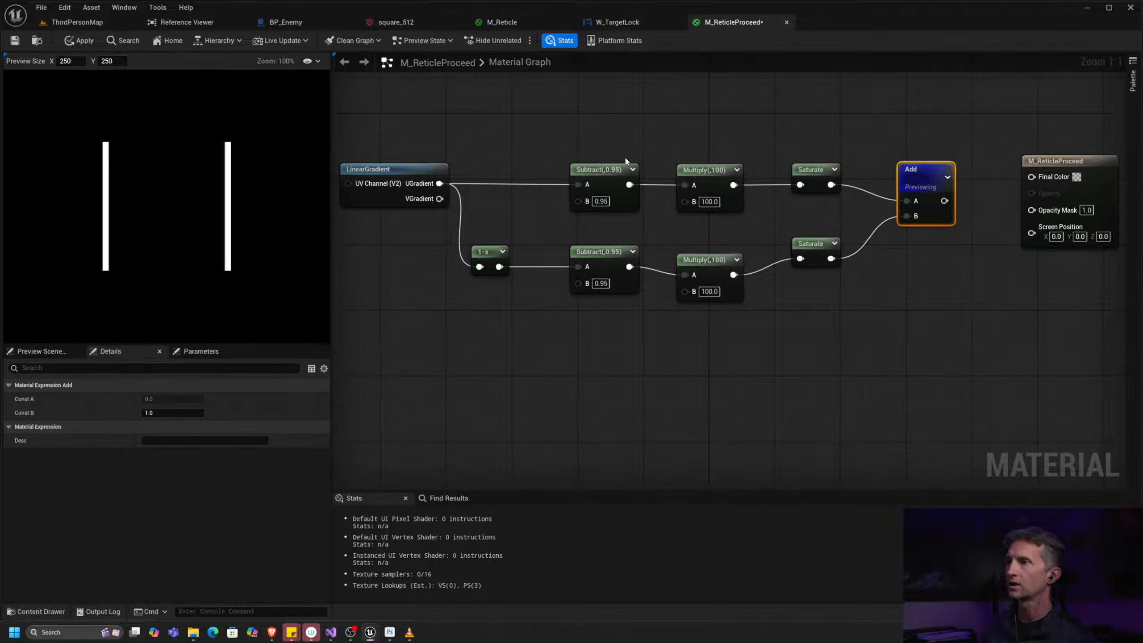
right_drag(1044, 140, 862, 158)
drag(884, 180, 950, 172)
right_drag(941, 189, 1081, 183)
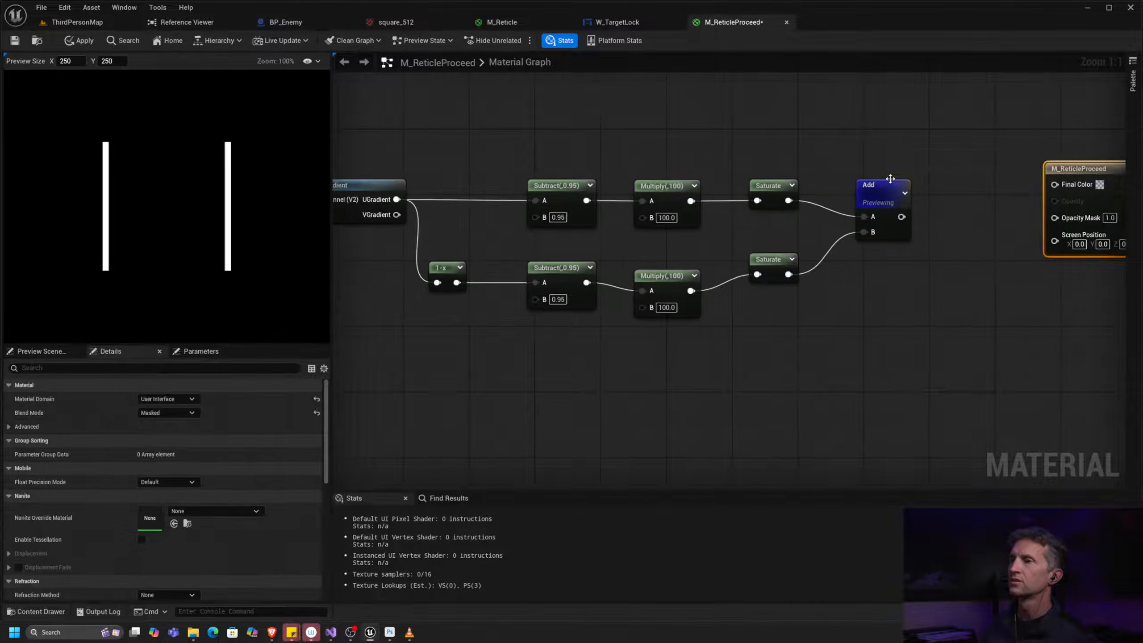
click(873, 176)
right_drag(721, 188, 795, 171)
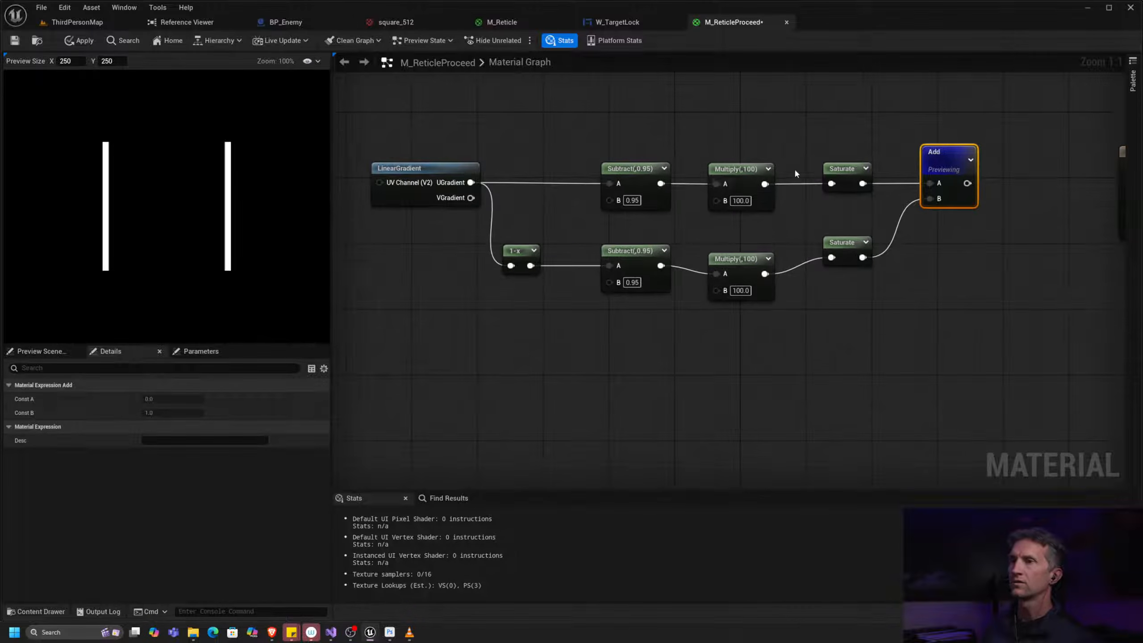
Step: Duplicate both Subtract, Multiply and Saturate chains together with the 1-x node, and place the copies beneath the originals
drag(507, 134, 850, 323)
right_drag(831, 367, 810, 254)
key(ctrl+d)
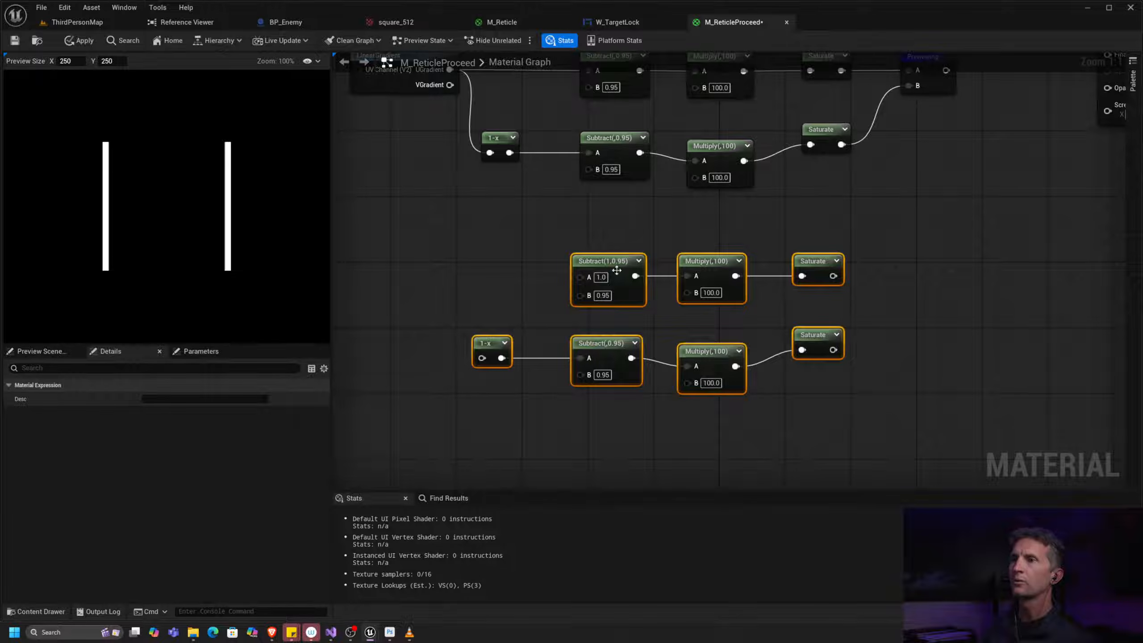
drag(616, 270, 626, 254)
key(Home)
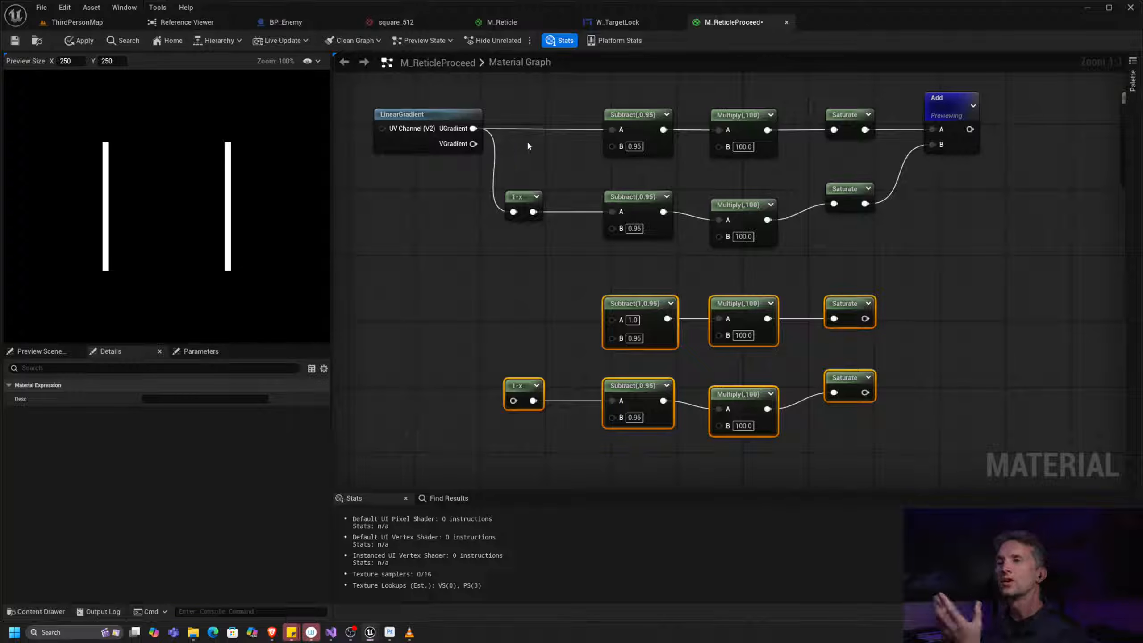
Step: Switch to Photoshop and paint a straight horizontal arrow labelled U along the canvas's lower edge
key(alt+Tab)
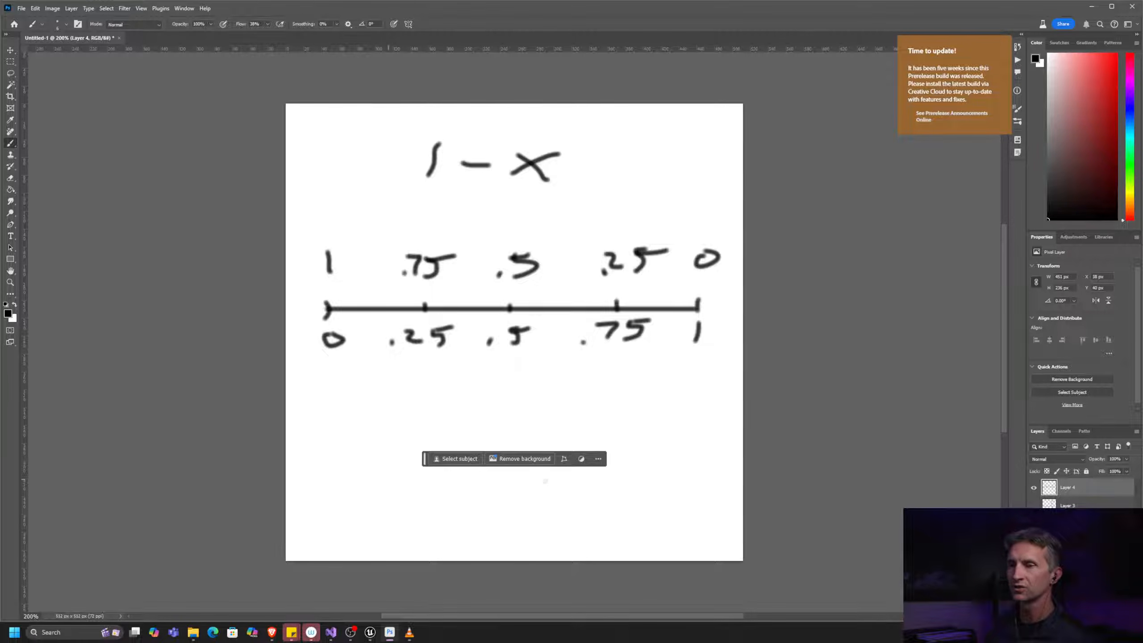
shift+drag(345, 527, 693, 526)
key(ctrl+z)
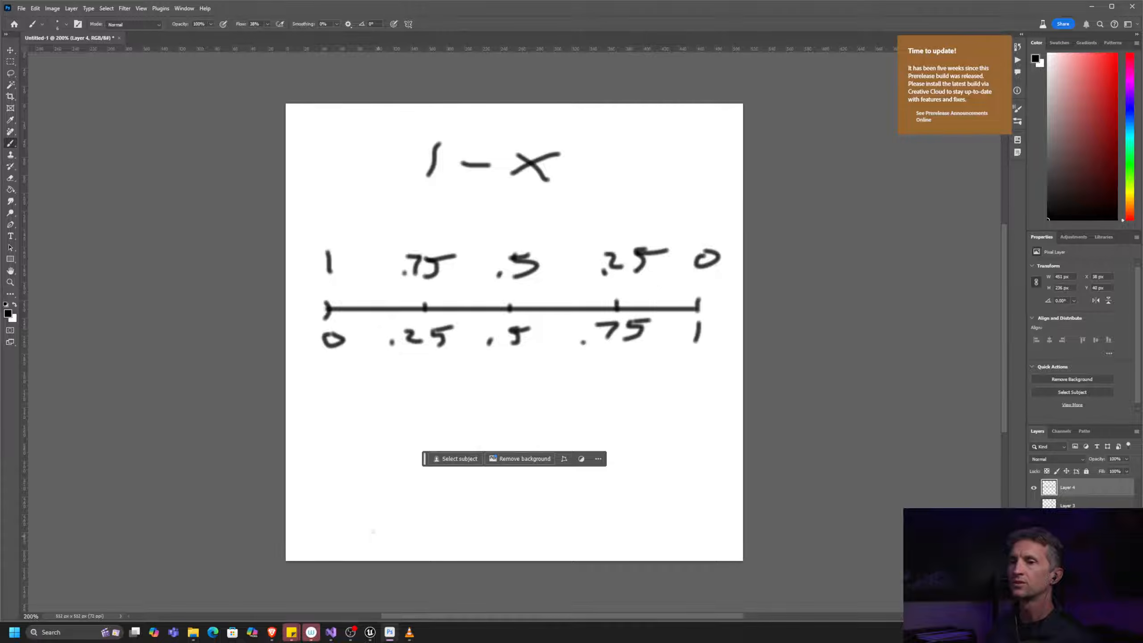
mouse_move(327, 528)
shift+mouse_down()
mouse_move(741, 525)
mouse_move(724, 541)
shift+mouse_up()
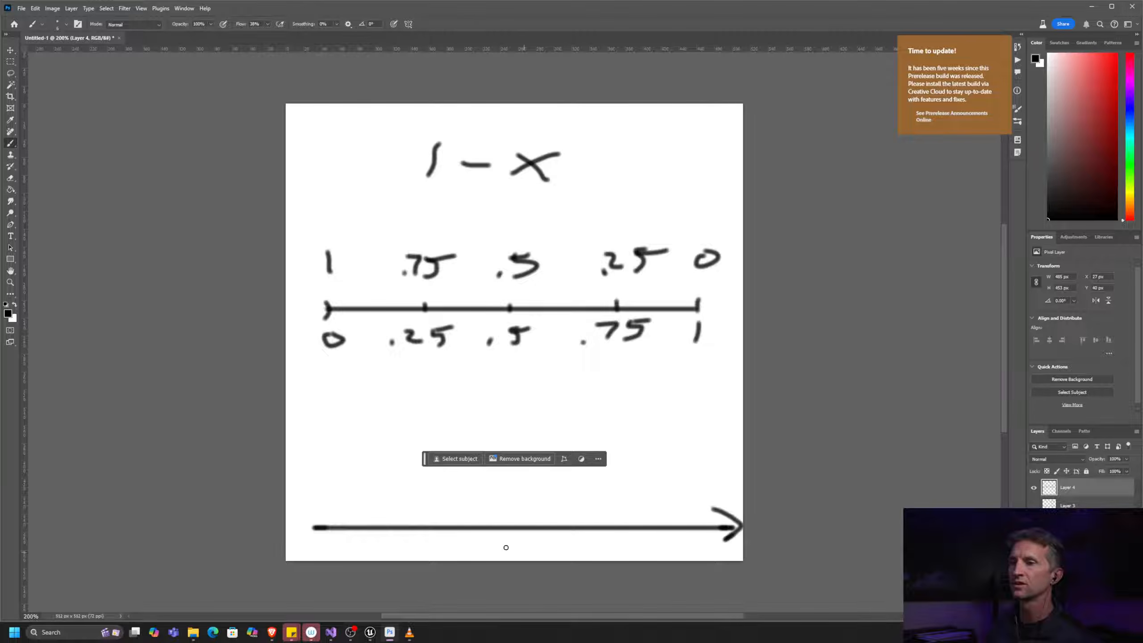
mouse_move(494, 541)
mouse_down()
mouse_move(515, 542)
mouse_move(521, 557)
mouse_up()
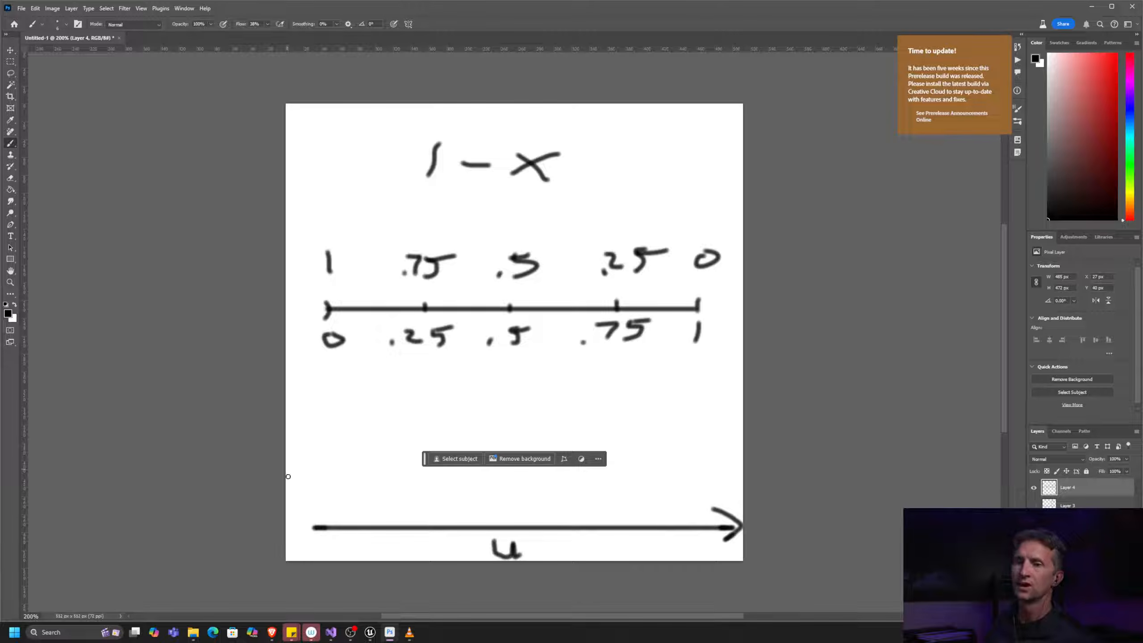
Step: Paint a straight vertical arrow labelled V rising from the starting end of the U axis
shift+drag(318, 526, 316, 243)
key(ctrl+z)
mouse_move(317, 525)
mouse_down()
mouse_move(318, 137)
mouse_move(328, 141)
mouse_up()
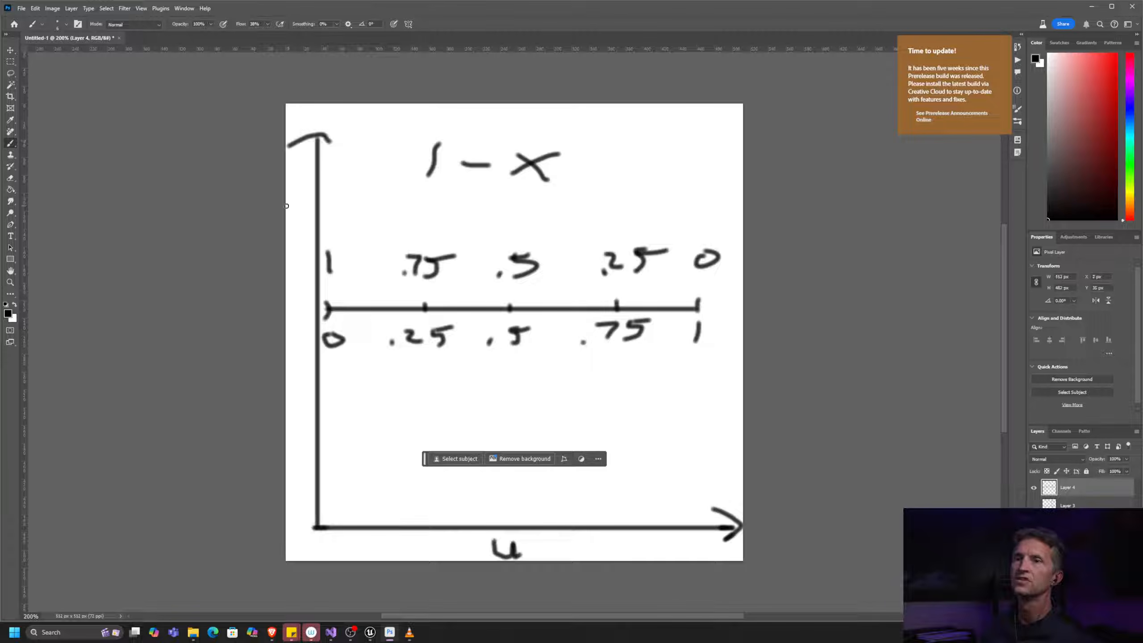
drag(288, 200, 305, 208)
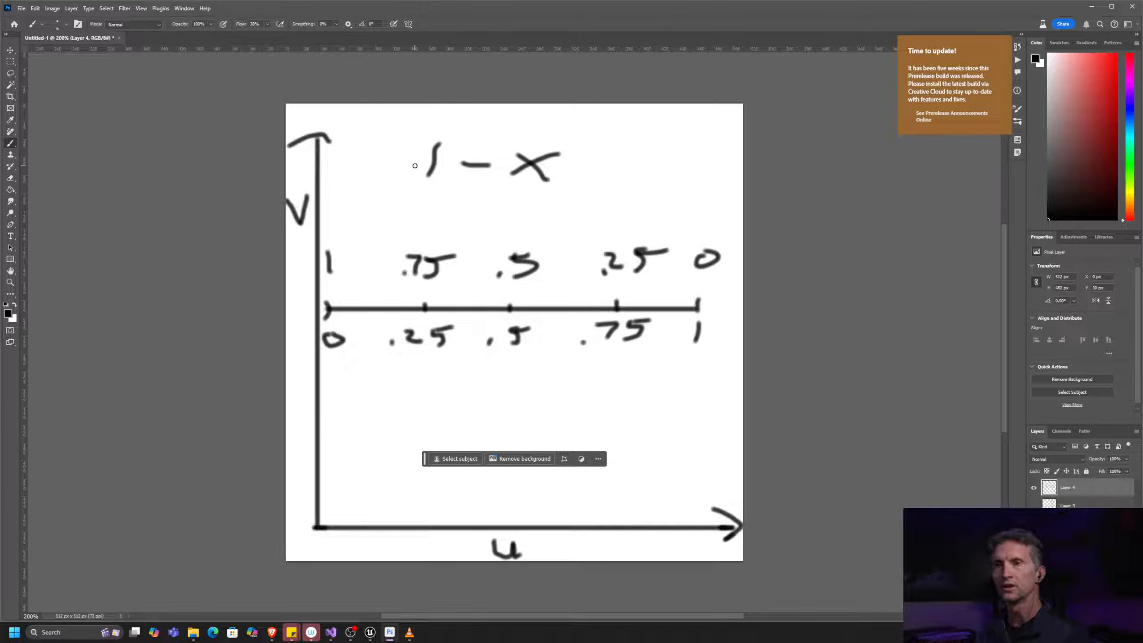
Step: Switch back to Unreal Engine and preview the uppermost Subtract node
key(alt+Tab)
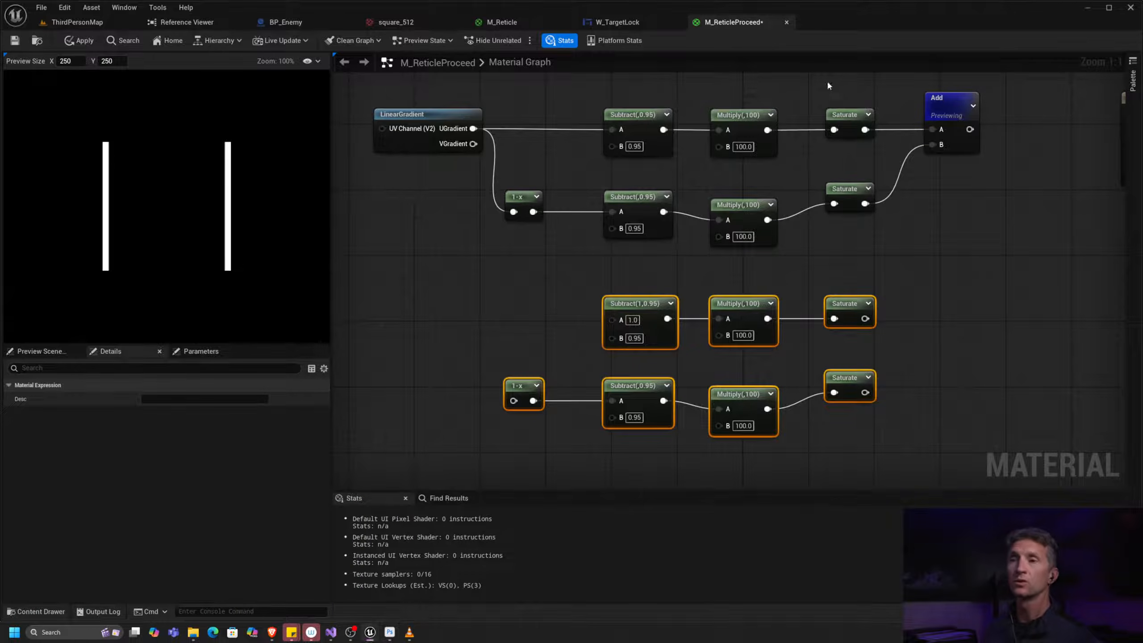
right_click(628, 118)
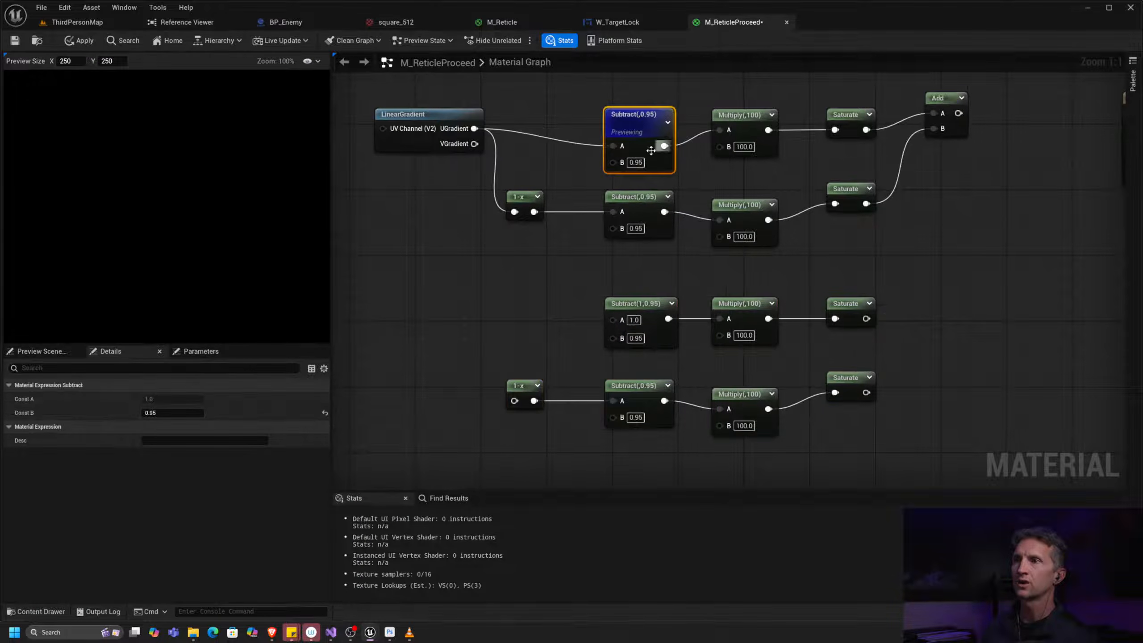
click(674, 150)
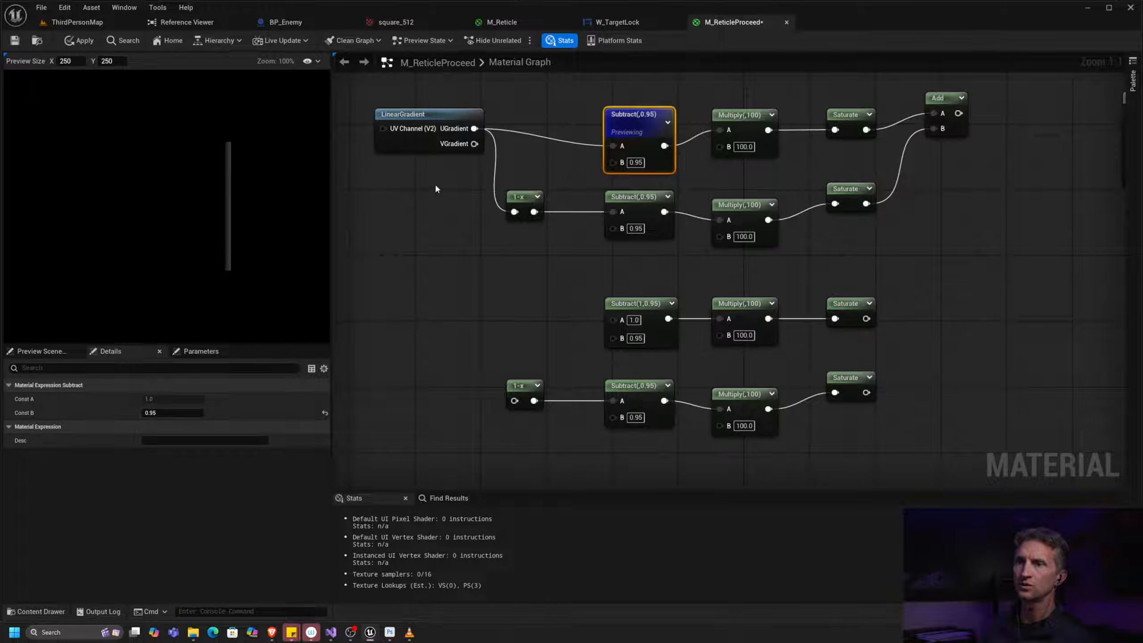
Step: Connect the LinearGradient's VGradient output to the third chain's Subtract A input and to the duplicated 1-x node
drag(474, 145, 613, 319)
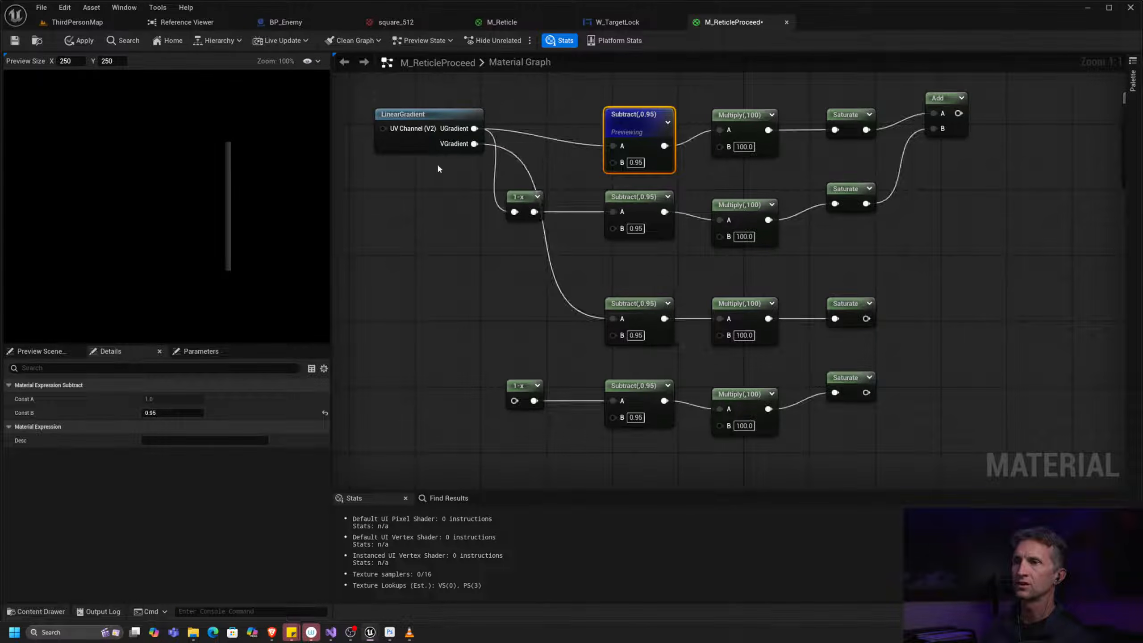
drag(474, 144, 514, 400)
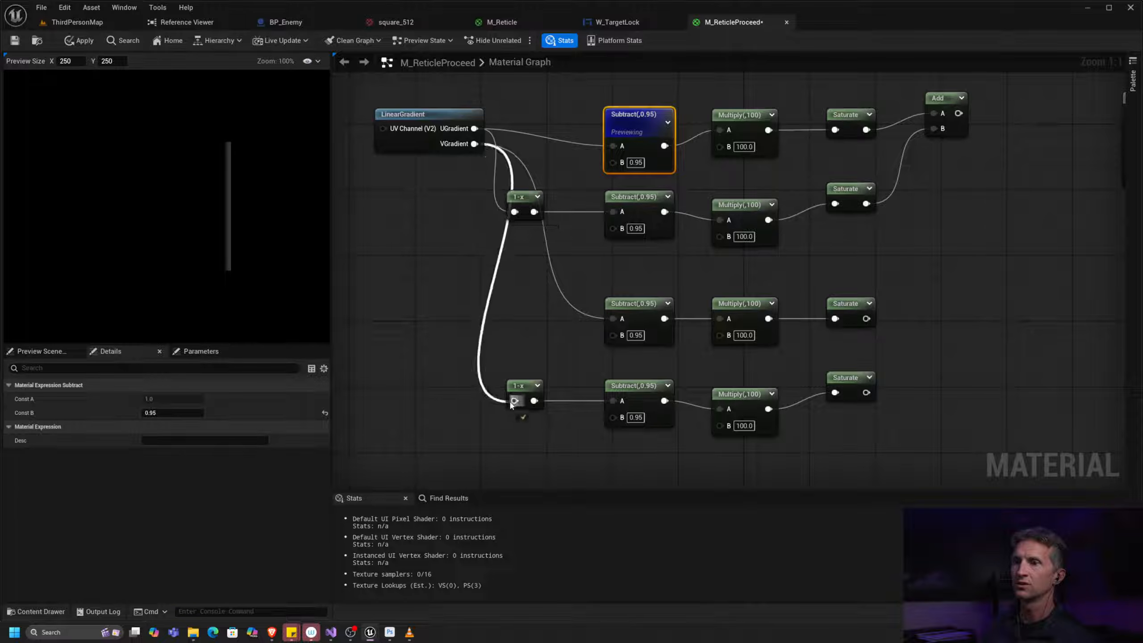
Step: Preview the original 1-x node, followed by its duplicate in the lowest chain, to compare the two inverted gradients
right_click(519, 215)
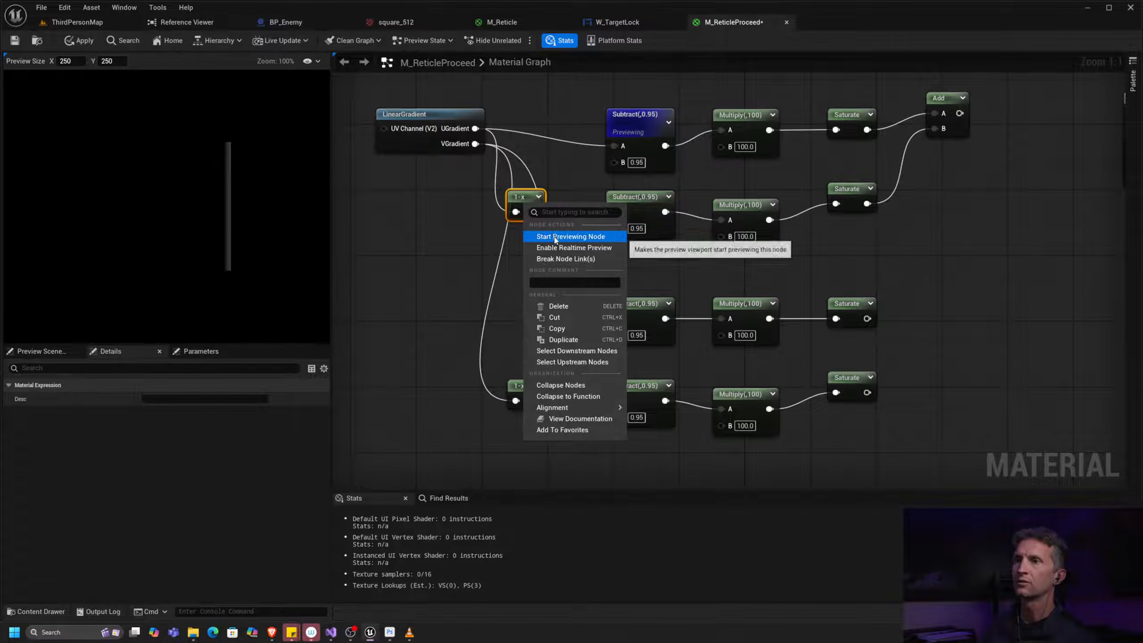
click(572, 237)
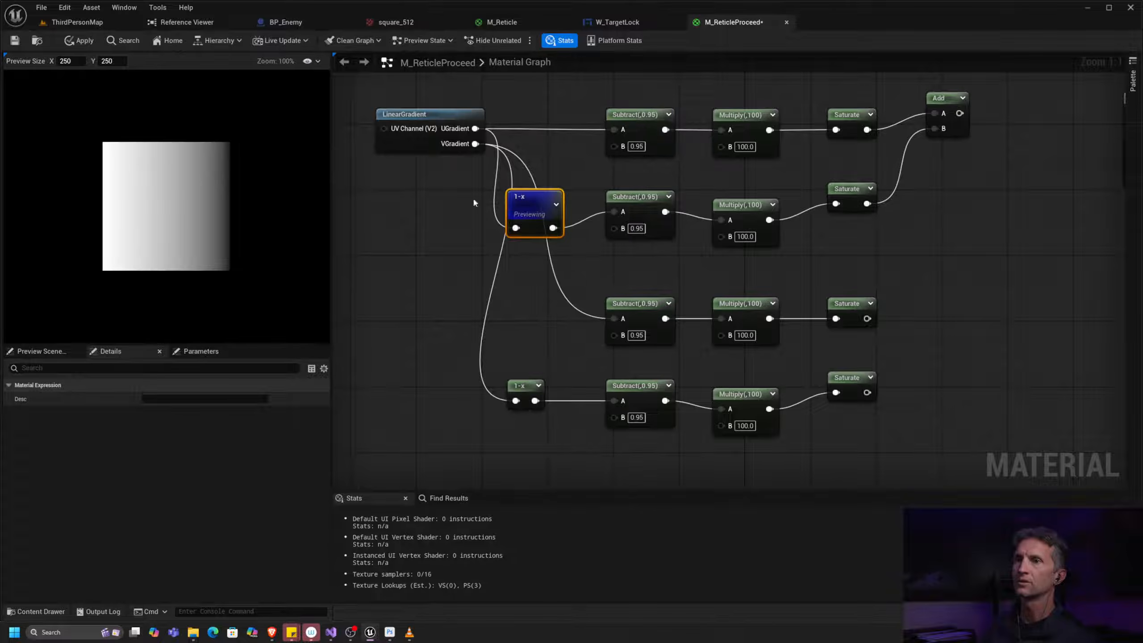
right_click(525, 392)
click(585, 182)
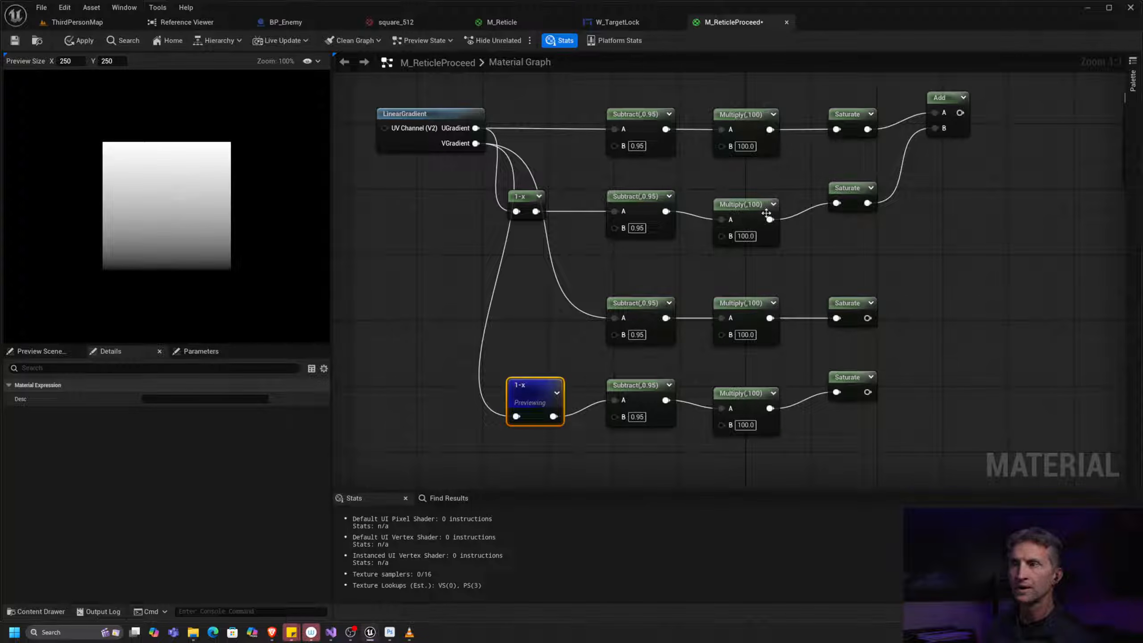
Step: Nudge the duplicated 1-x node slightly upward and move the LinearGradient node farther away from the chains
drag(533, 382, 534, 375)
drag(461, 126, 407, 119)
Step: Preview the Saturate nodes ending the third and fourth chains one after the other
right_drag(894, 284, 970, 261)
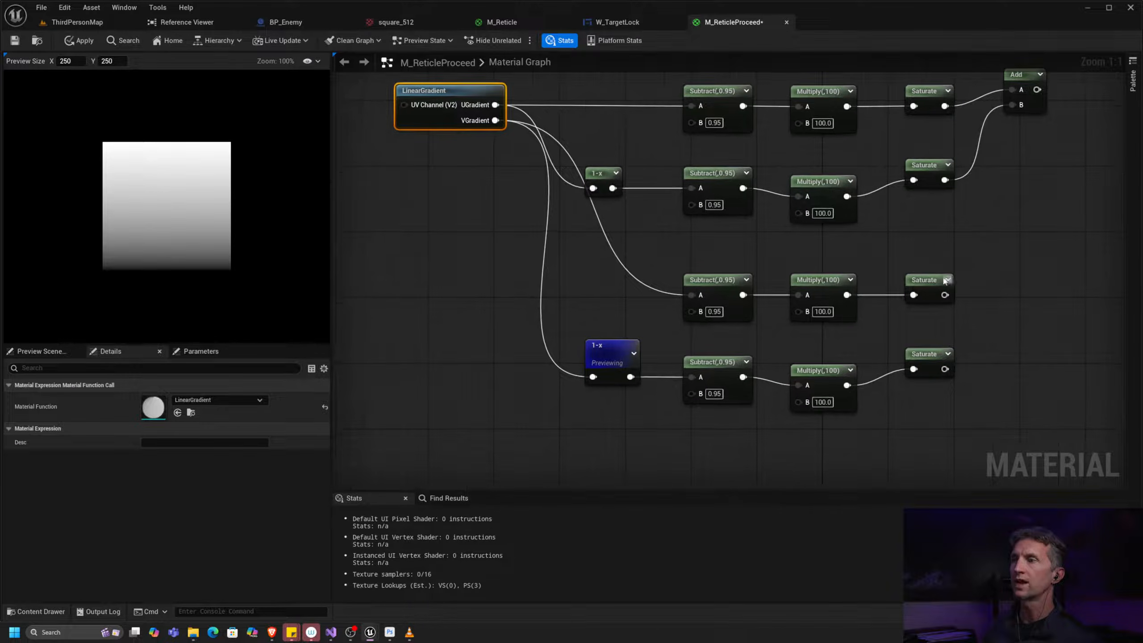
right_click(926, 278)
click(967, 315)
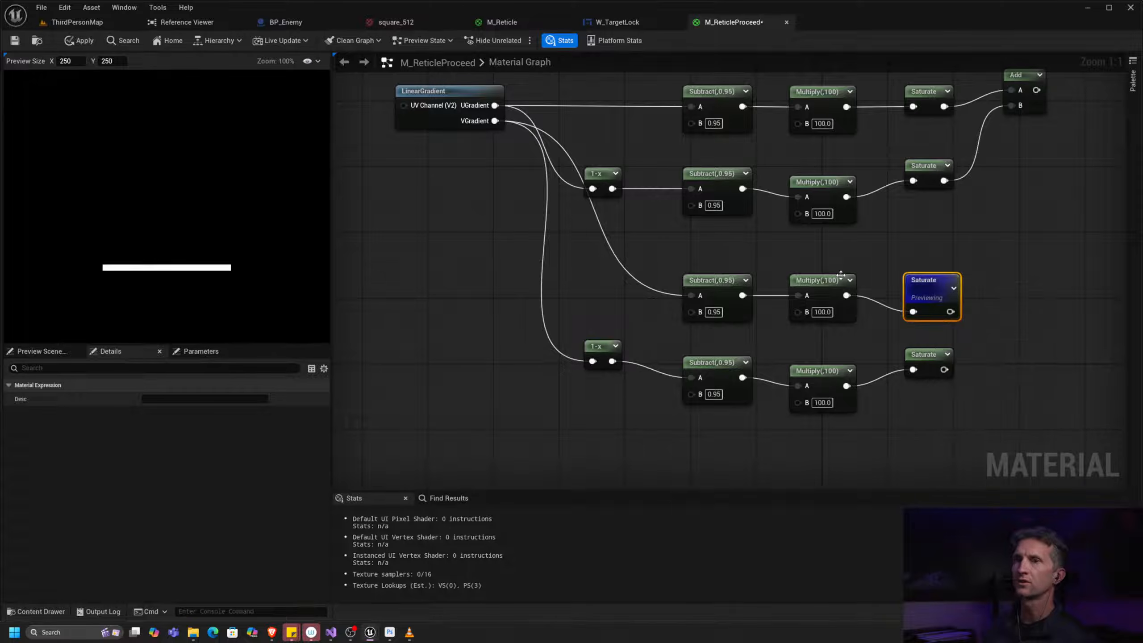
right_click(915, 357)
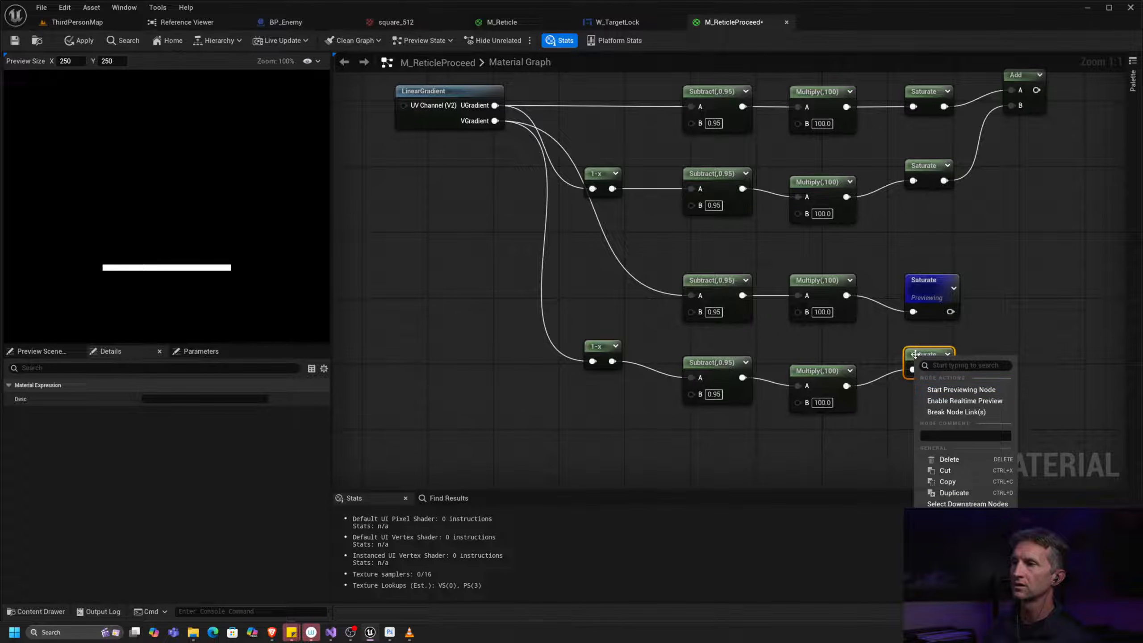
click(964, 390)
Step: Combine the two lower Saturate outputs through a new Add node's A and B inputs, and align both Add nodes with their Saturates
right_drag(996, 335, 699, 328)
drag(653, 326, 713, 277)
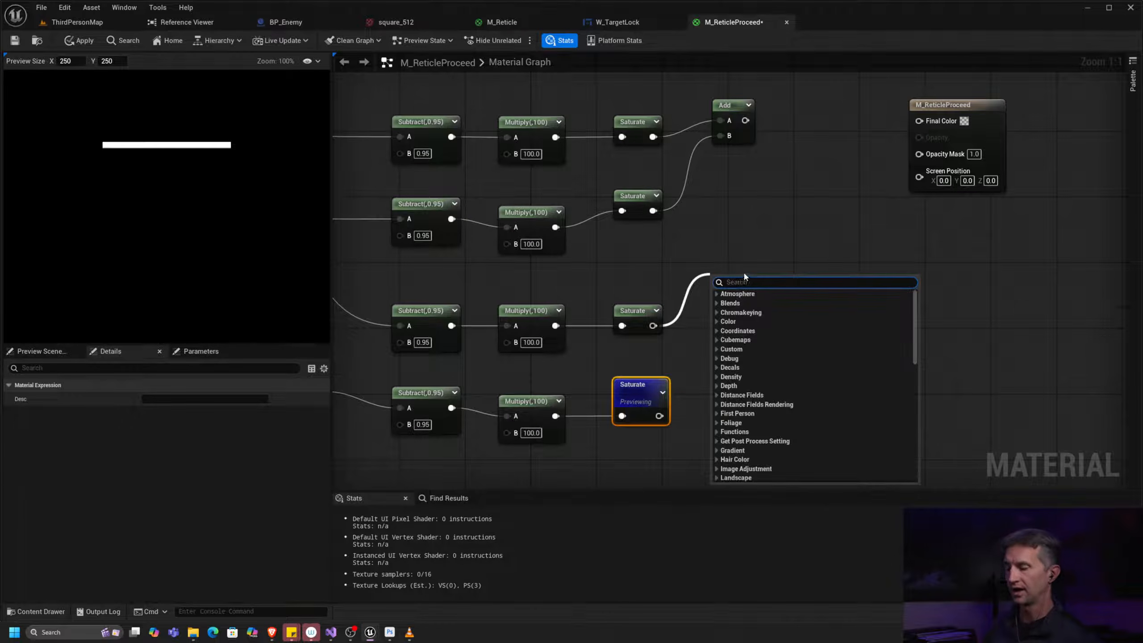
text(add)
click(749, 336)
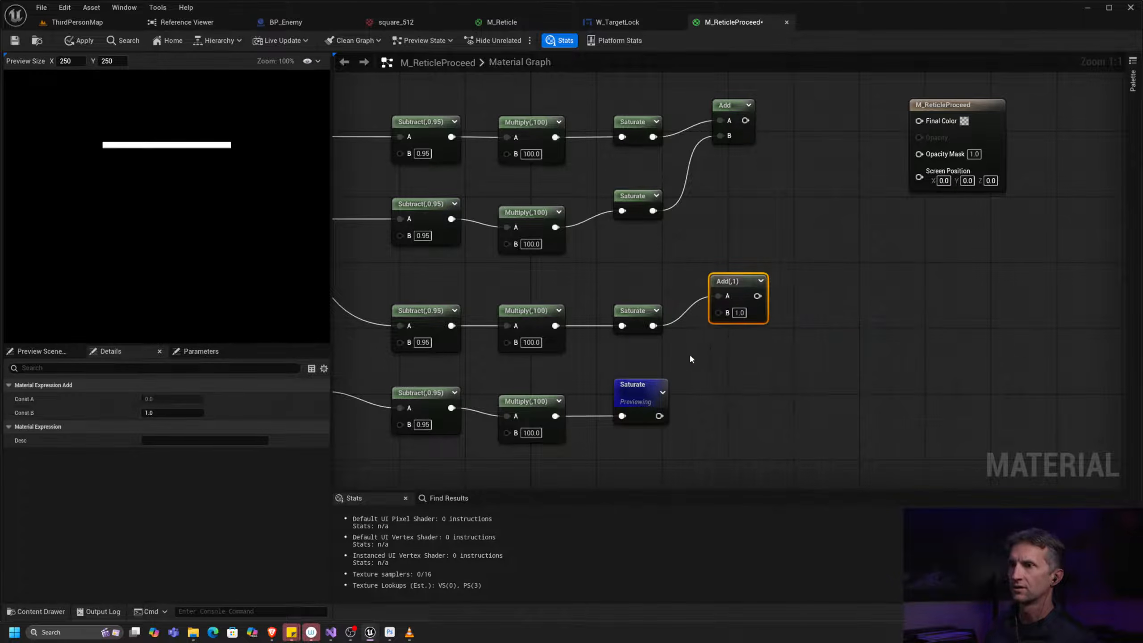
drag(659, 416, 749, 314)
drag(733, 109, 735, 125)
Step: Preview the upper and lower Add nodes in turn, and shift the lower Add to line up its A input with its Saturate
right_click(735, 125)
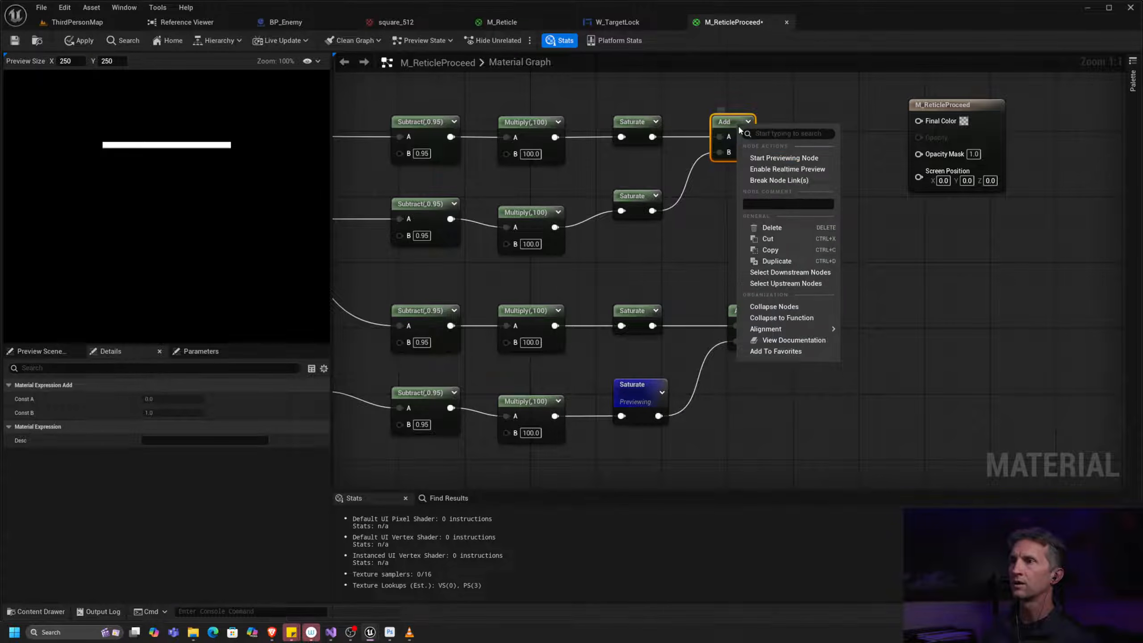
click(783, 160)
right_click(728, 311)
click(778, 347)
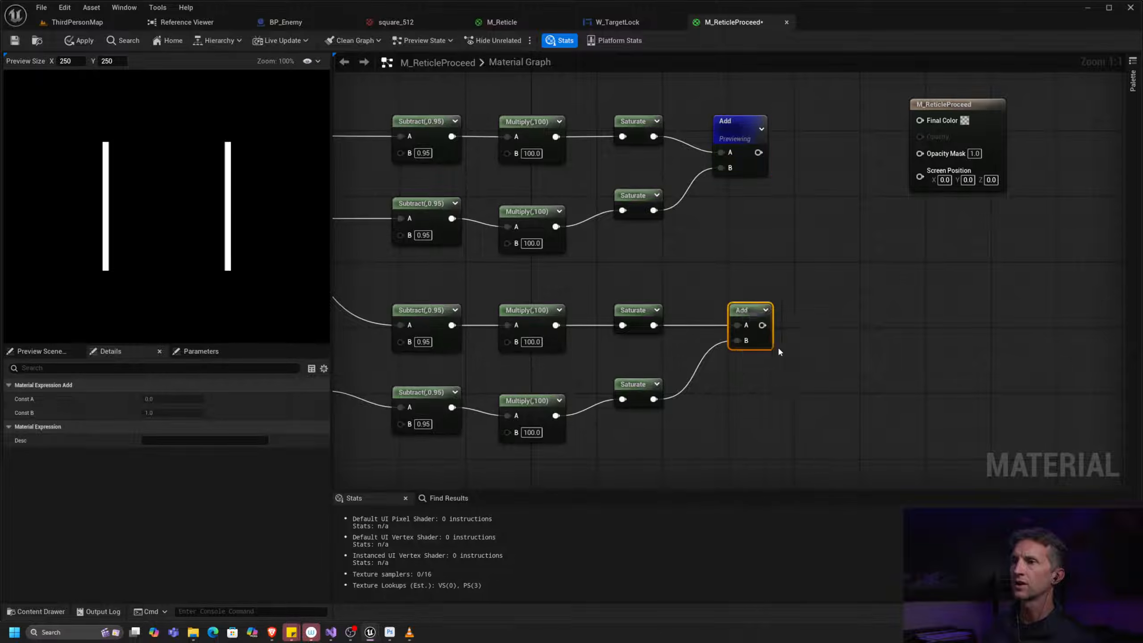
drag(766, 319, 758, 302)
Step: Combine the upper and lower Add outputs through a third Add node's A and B inputs, and preview that node
drag(746, 137, 853, 221)
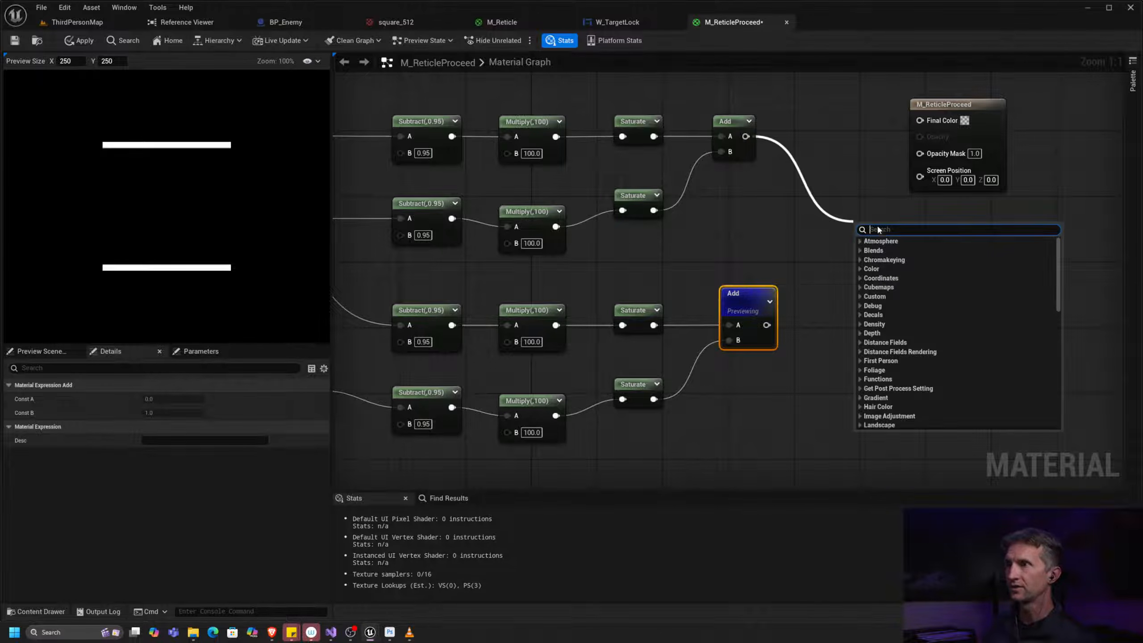
text(add)
click(874, 277)
drag(765, 325, 836, 125)
click(816, 153)
right_click(833, 120)
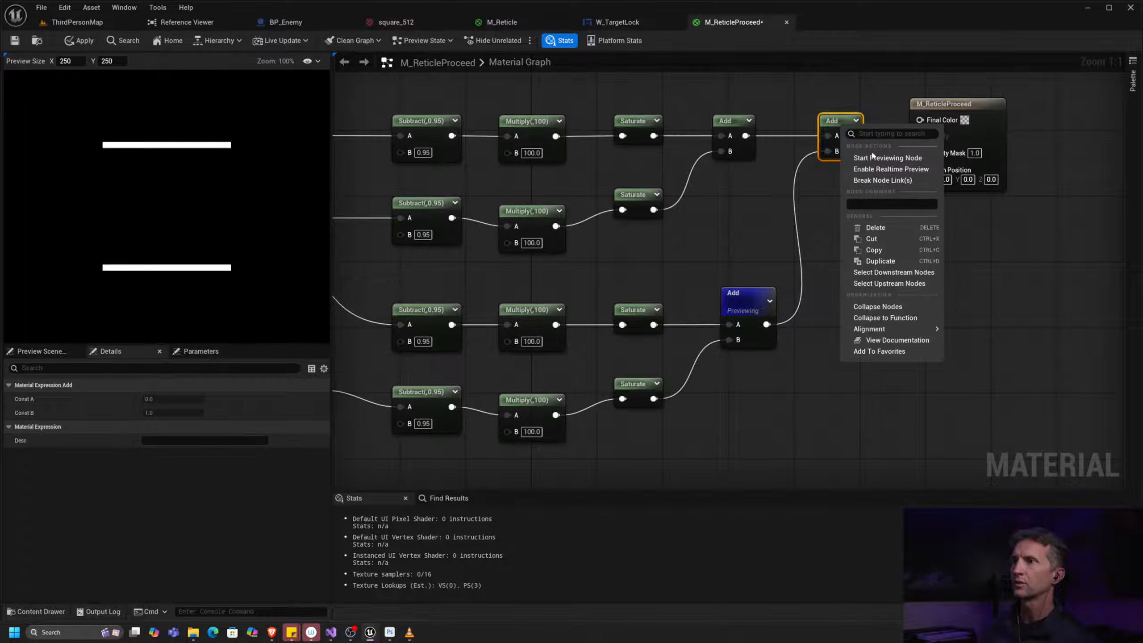
click(877, 159)
Step: Move the M_ReticleProceed node farther away and align the final Add's A input with the upper Add's output
drag(981, 104, 1038, 104)
drag(851, 127, 867, 118)
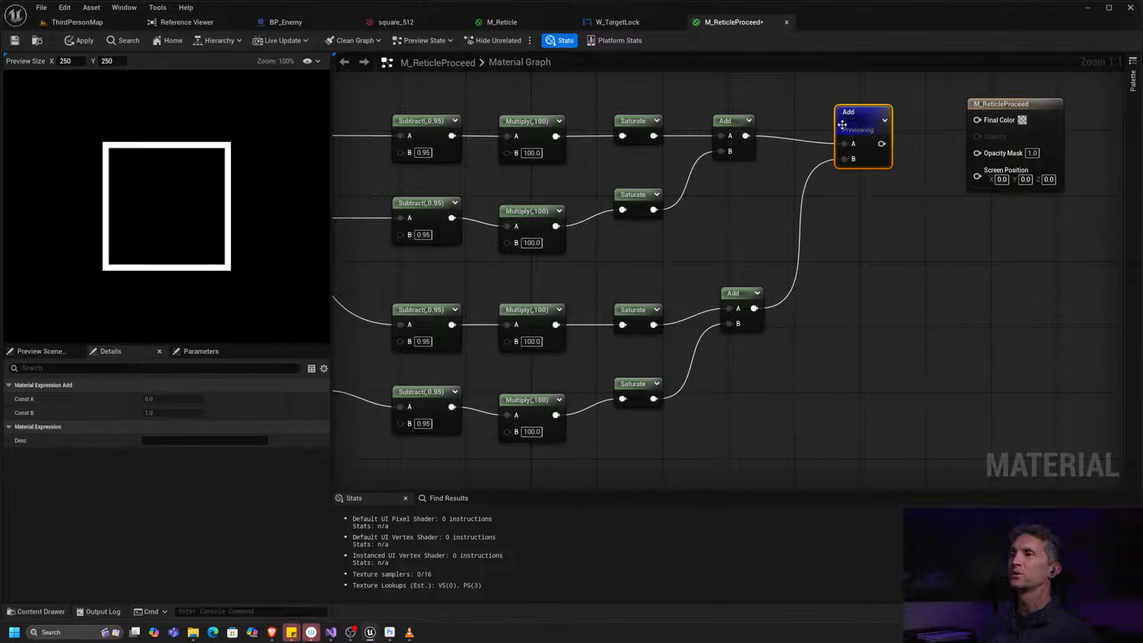
drag(841, 124, 858, 117)
right_drag(716, 198, 892, 207)
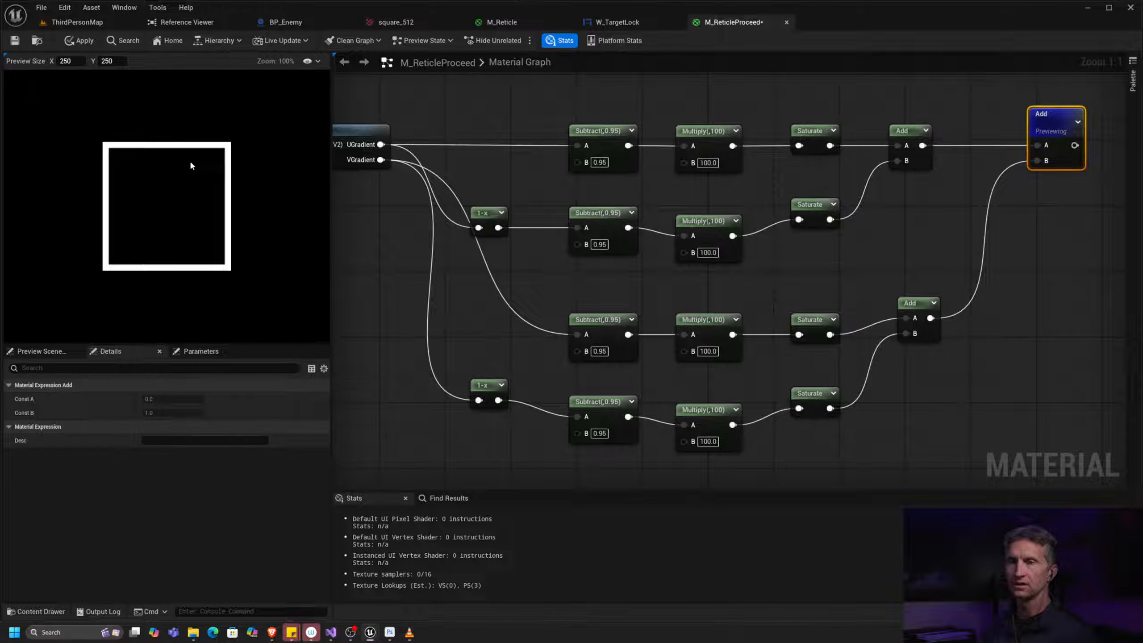
Step: Connect the final Add node's output to M_ReticleProceed's Final Color input
right_drag(948, 219, 506, 286)
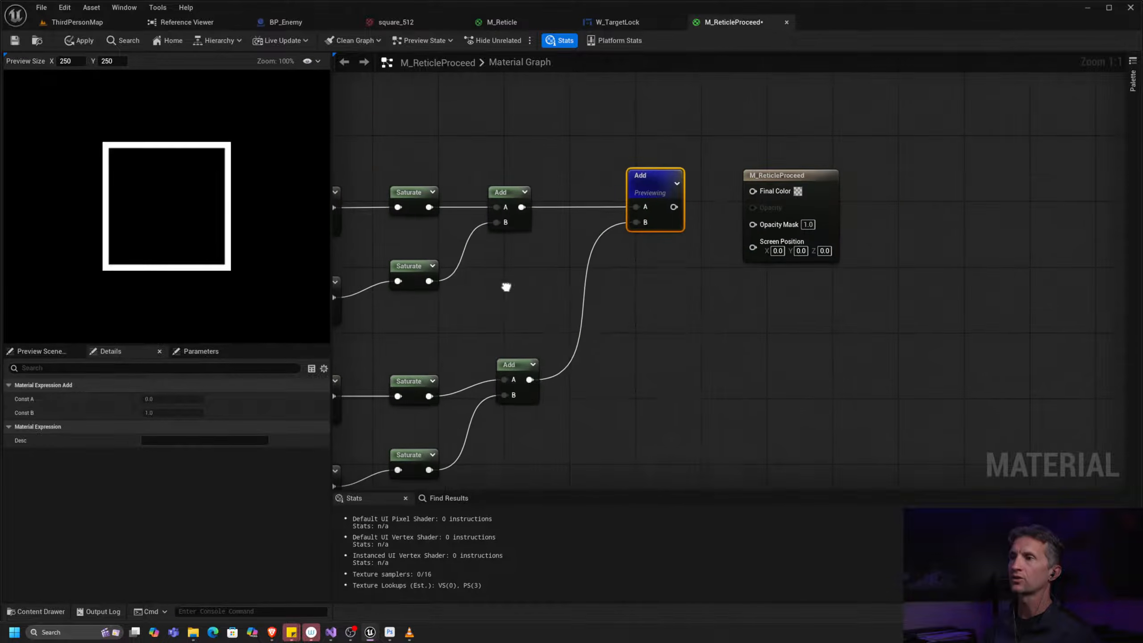
right_click(505, 285)
click(701, 261)
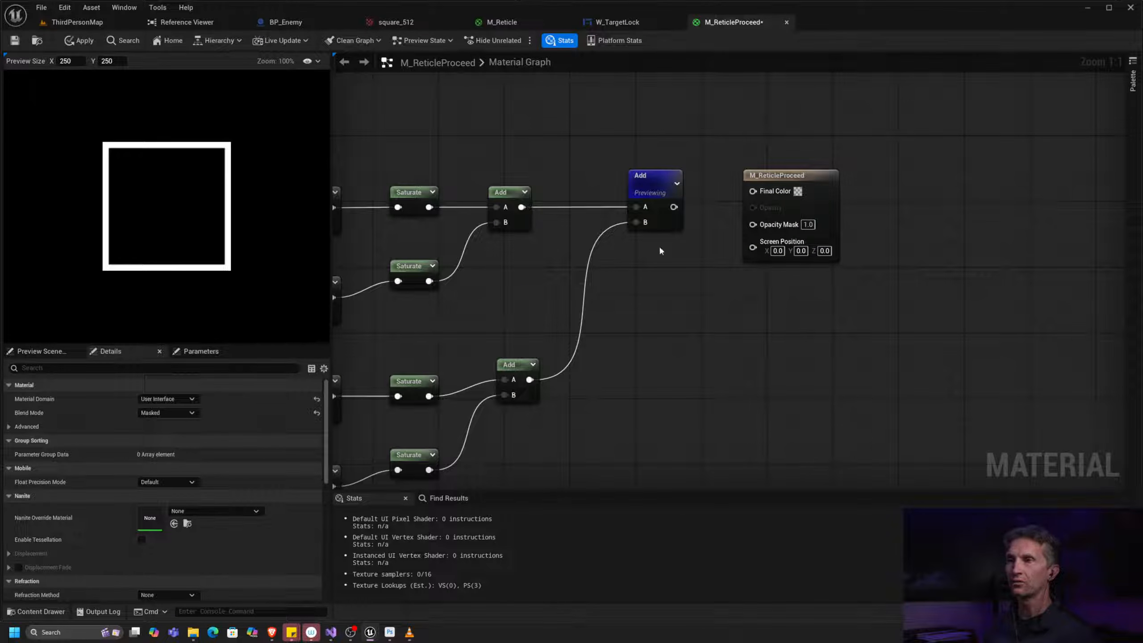
drag(674, 207, 753, 190)
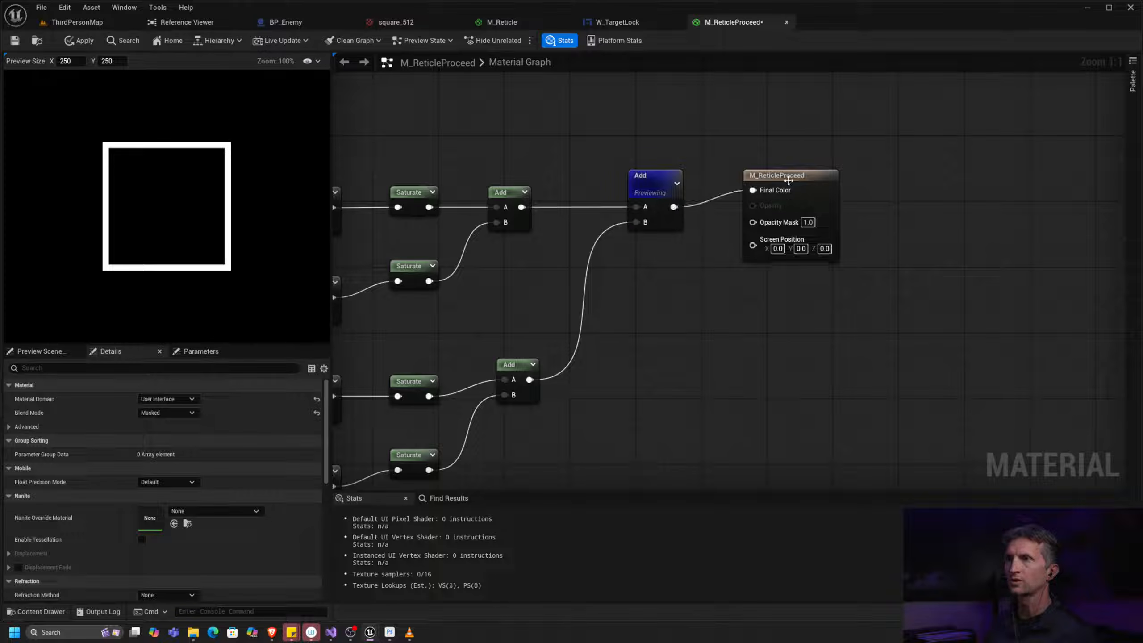
Step: Stop previewing the final Add node and move the M_ReticleProceed node slightly farther from it
right_click(665, 202)
click(729, 212)
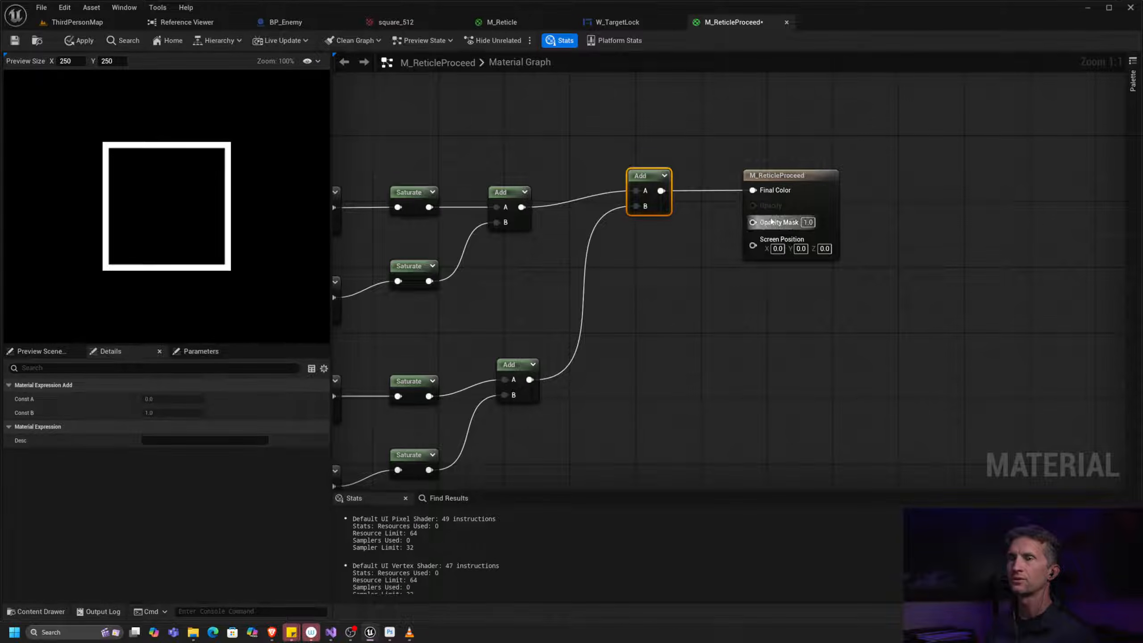
drag(807, 216, 832, 215)
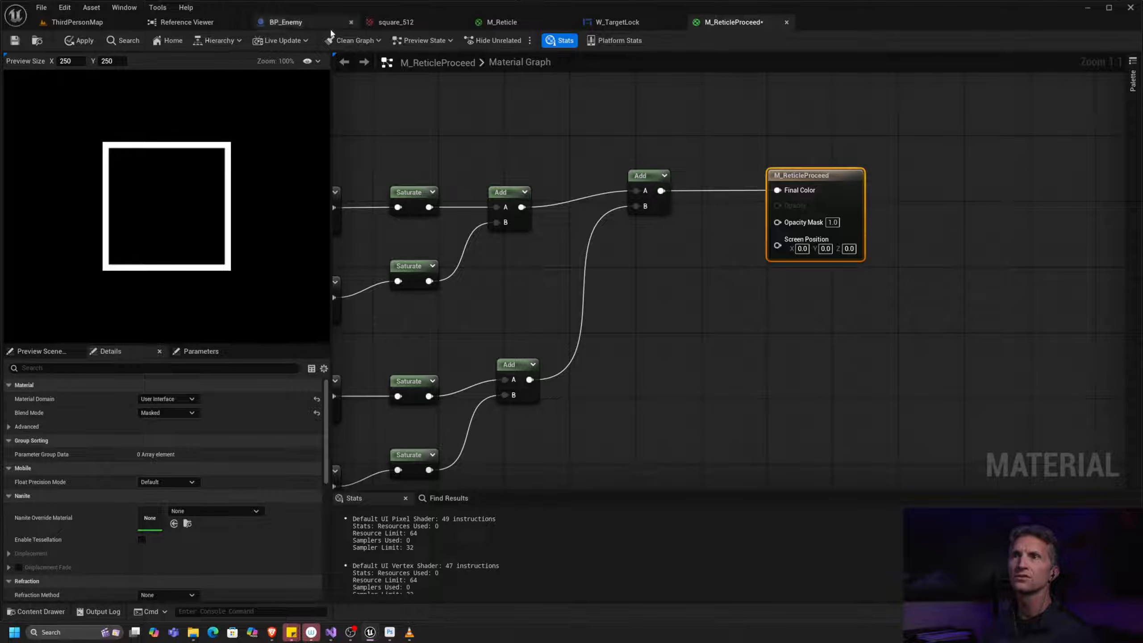
Step: Set the brush image of the Border in W_TargetLock to the M_ReticleProceed material
mouse_move(633, 23)
mouse_down()
mouse_move(704, 50)
mouse_move(614, 32)
mouse_move(630, 29)
mouse_up()
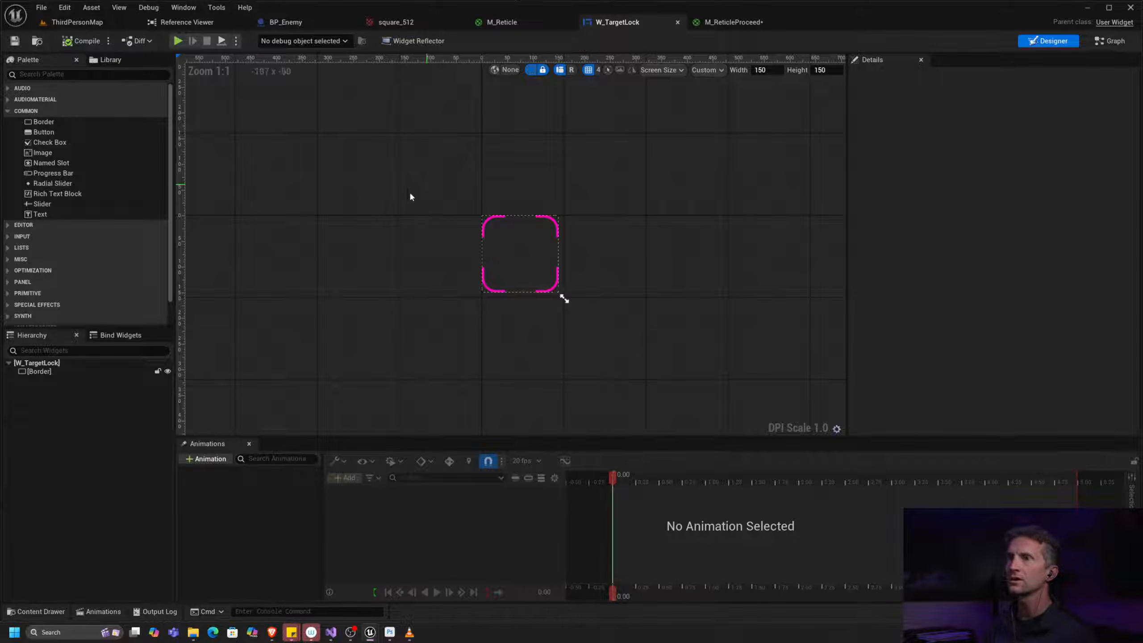
click(54, 371)
click(1034, 211)
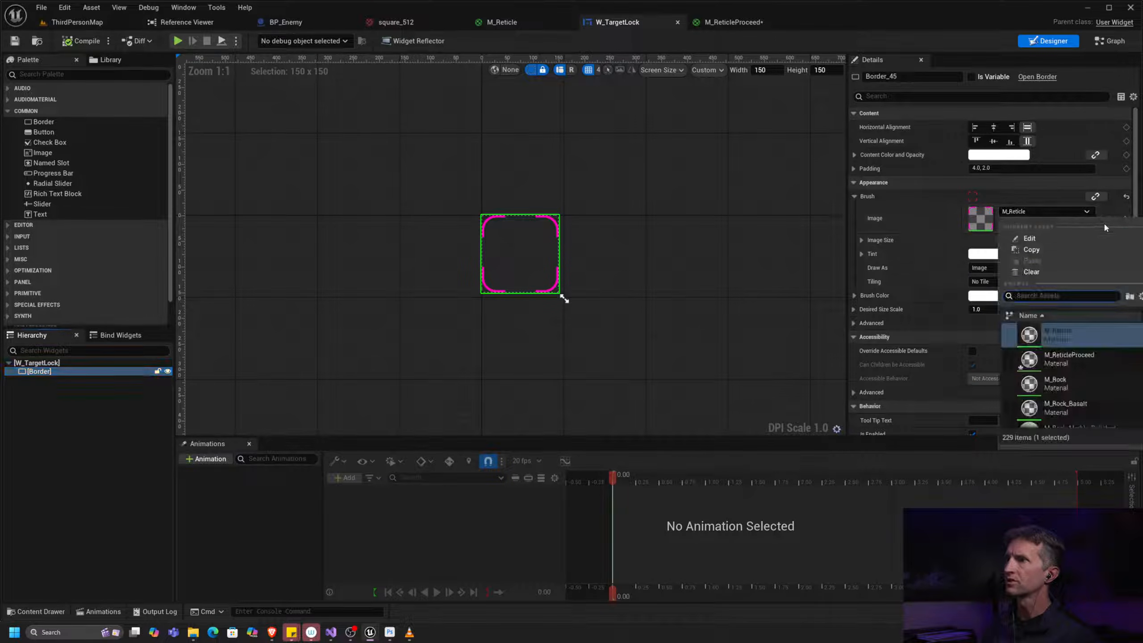
click(1077, 355)
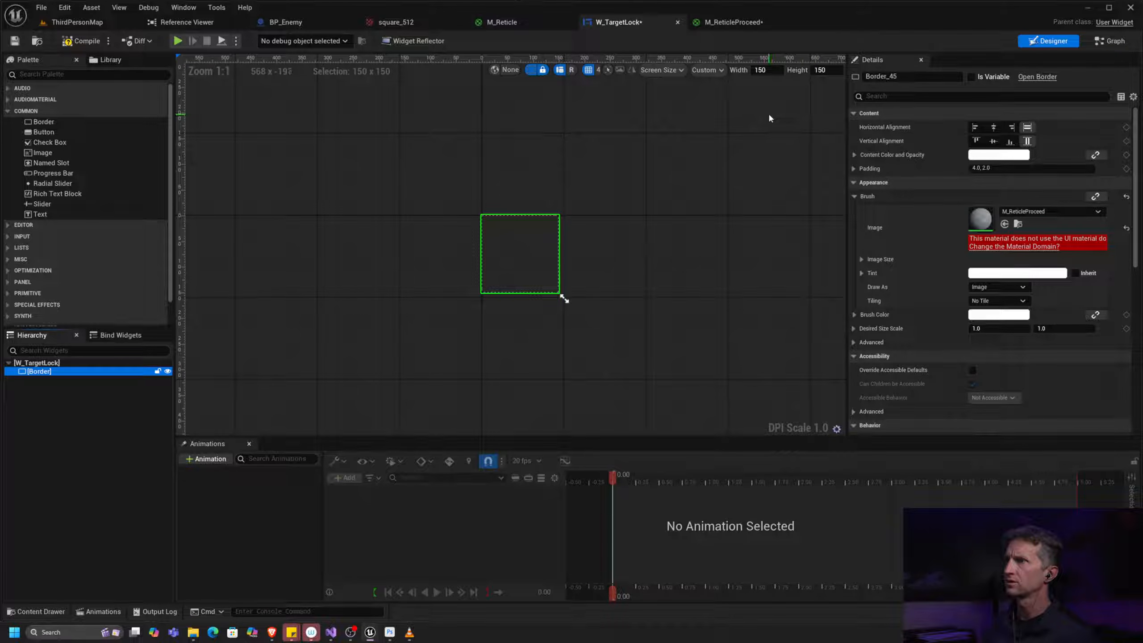
Step: Apply and save the M_ReticleProceed material, and return to W_TargetLock to check the Border
click(742, 24)
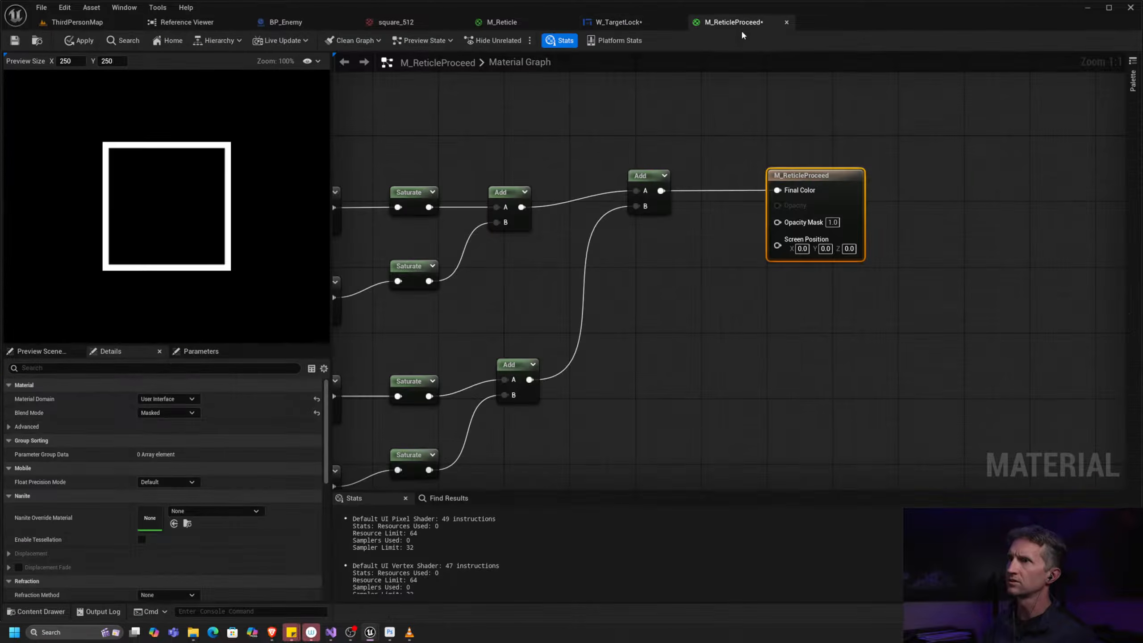
click(67, 43)
click(14, 42)
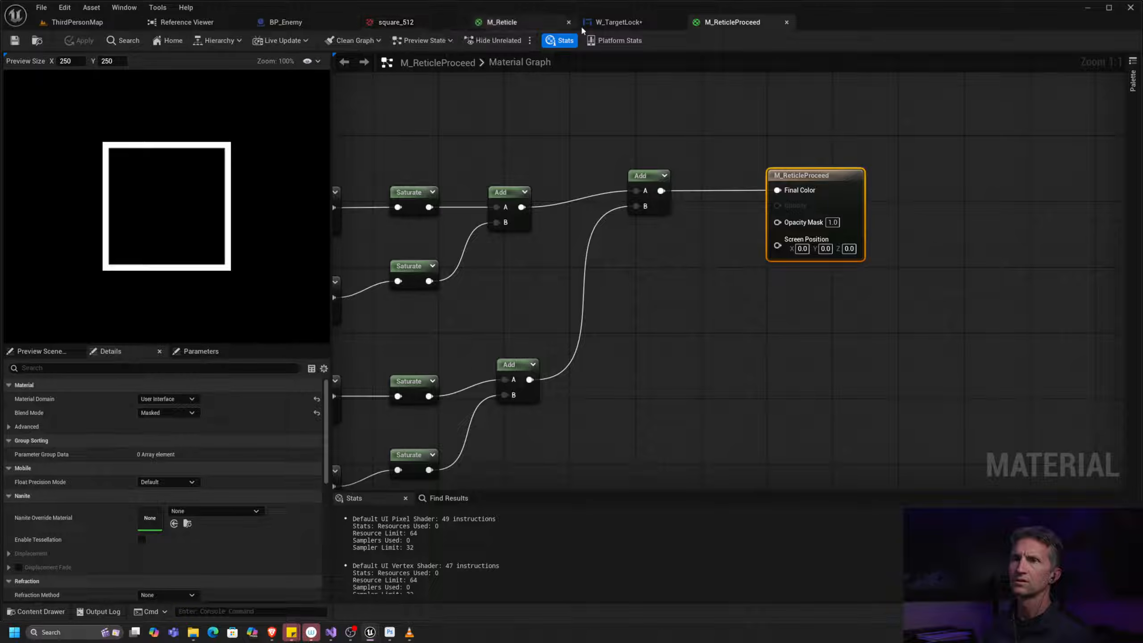
click(598, 23)
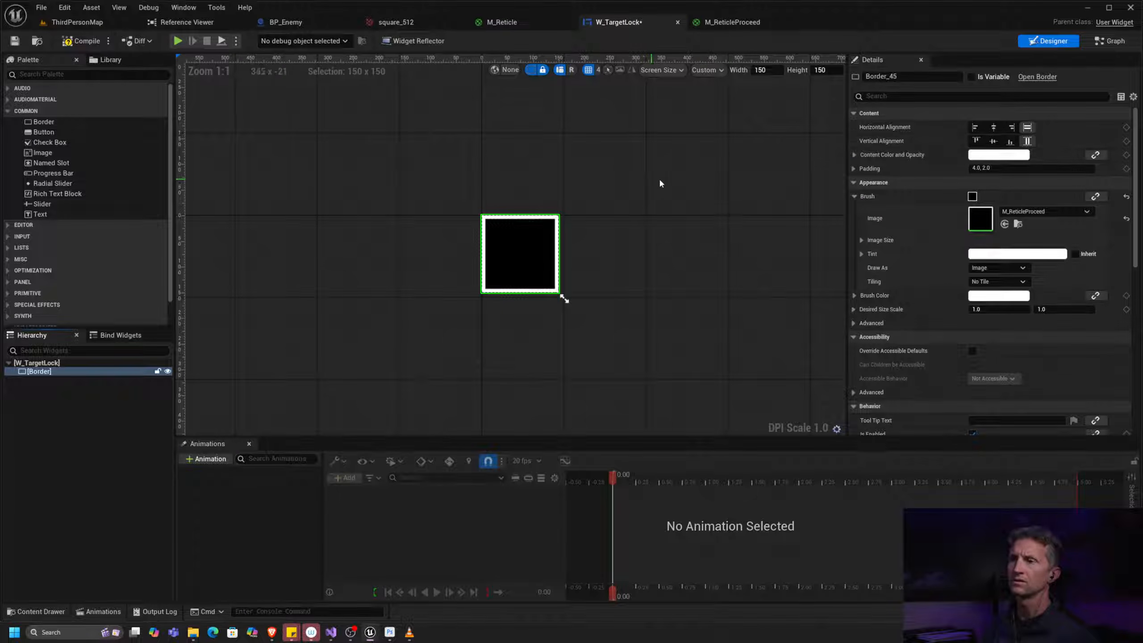
Step: Play-test ThirdPersonMap to check how the new reticle looks over the targeted enemy, and stop the session
click(76, 22)
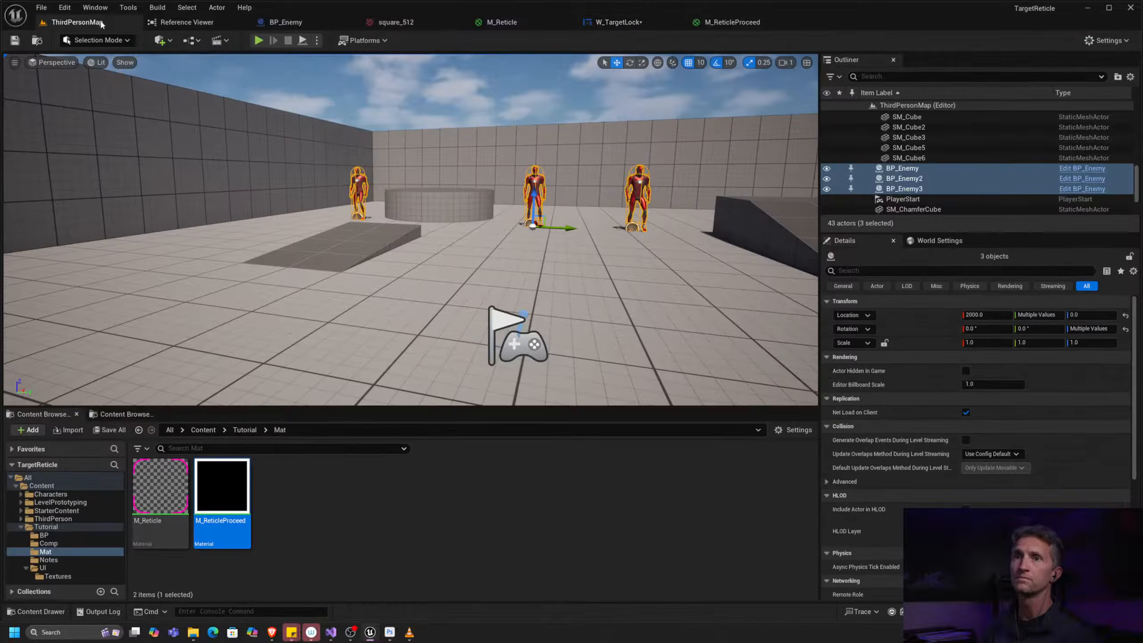
click(259, 40)
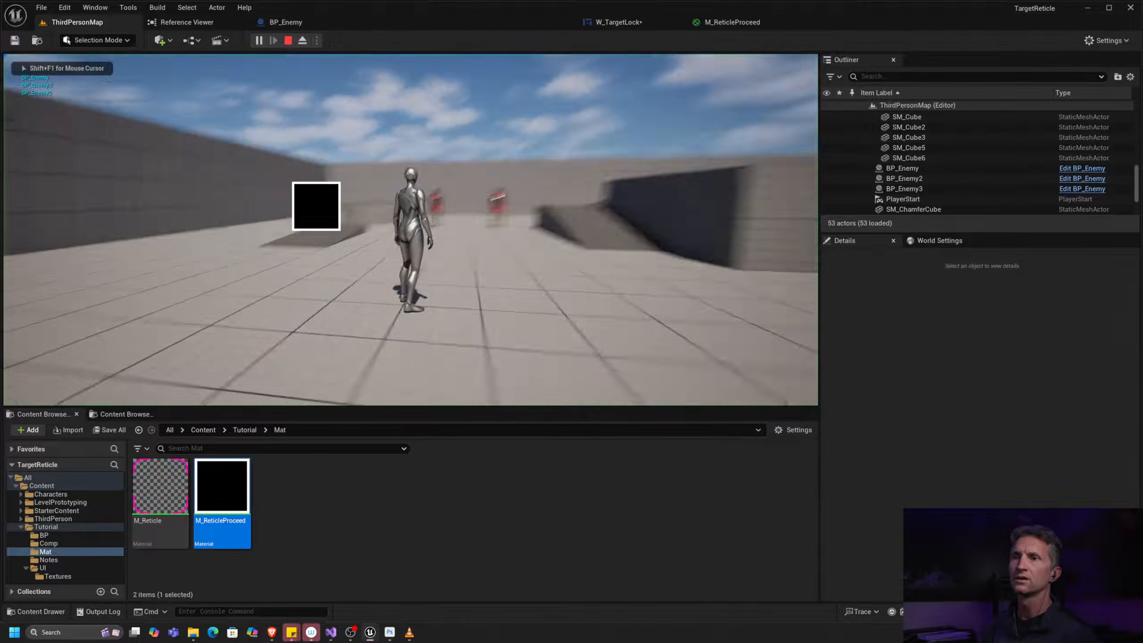
key(w)
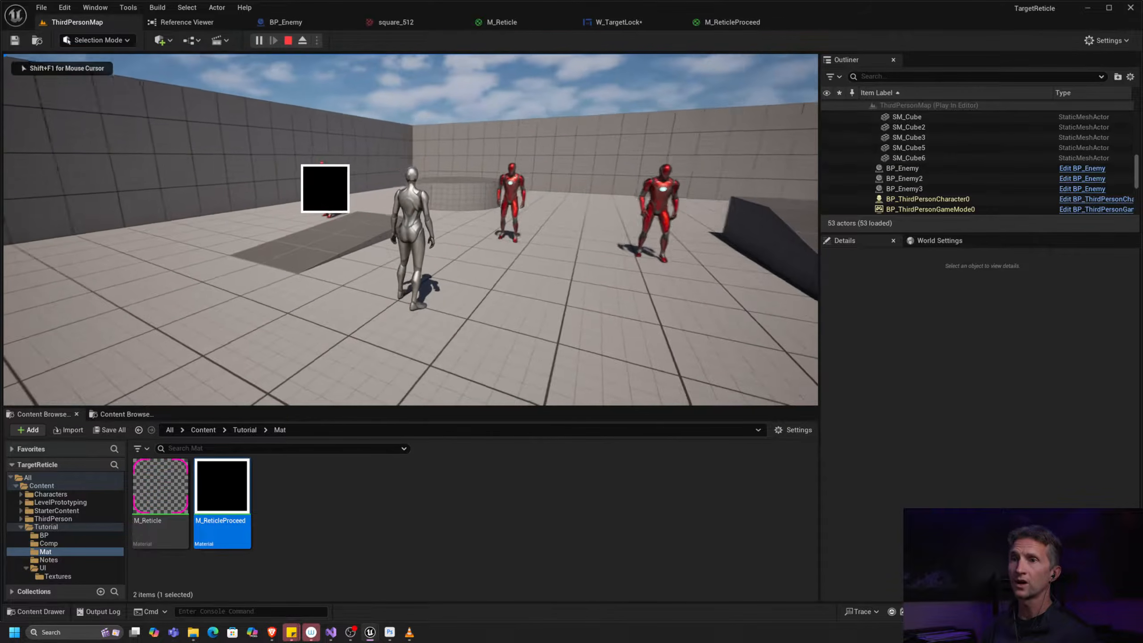
key(w)
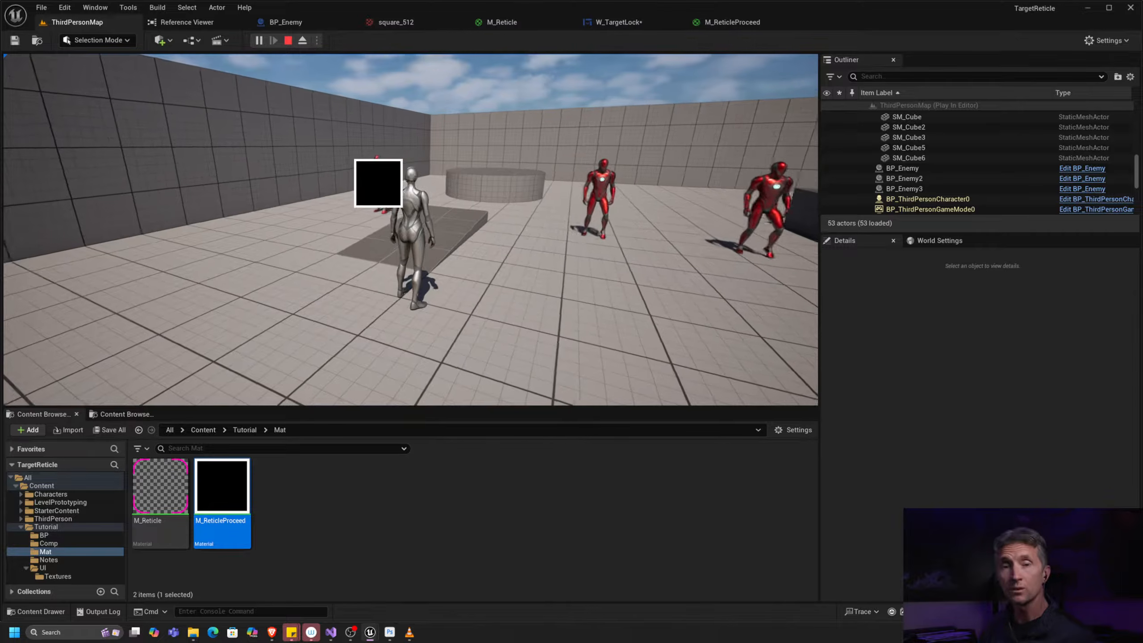
key(Escape)
Step: In M_ReticleProceed, space out the result node, connect the final Add's output also to Opacity Mask, and apply the material
key(ctrl+Tab)
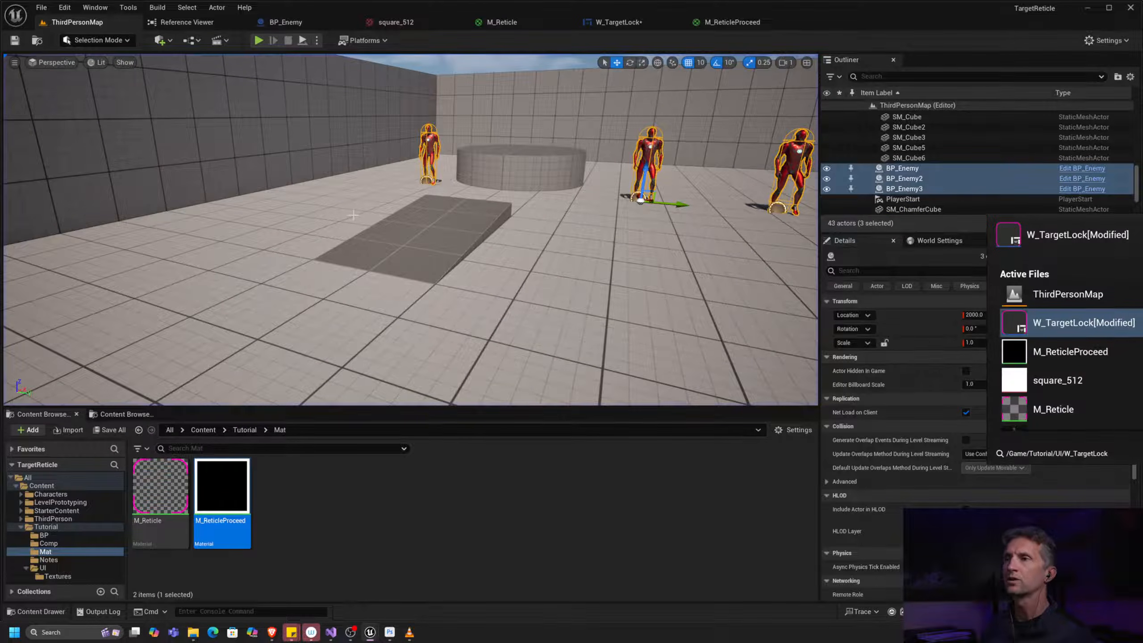
key(ctrl+Tab)
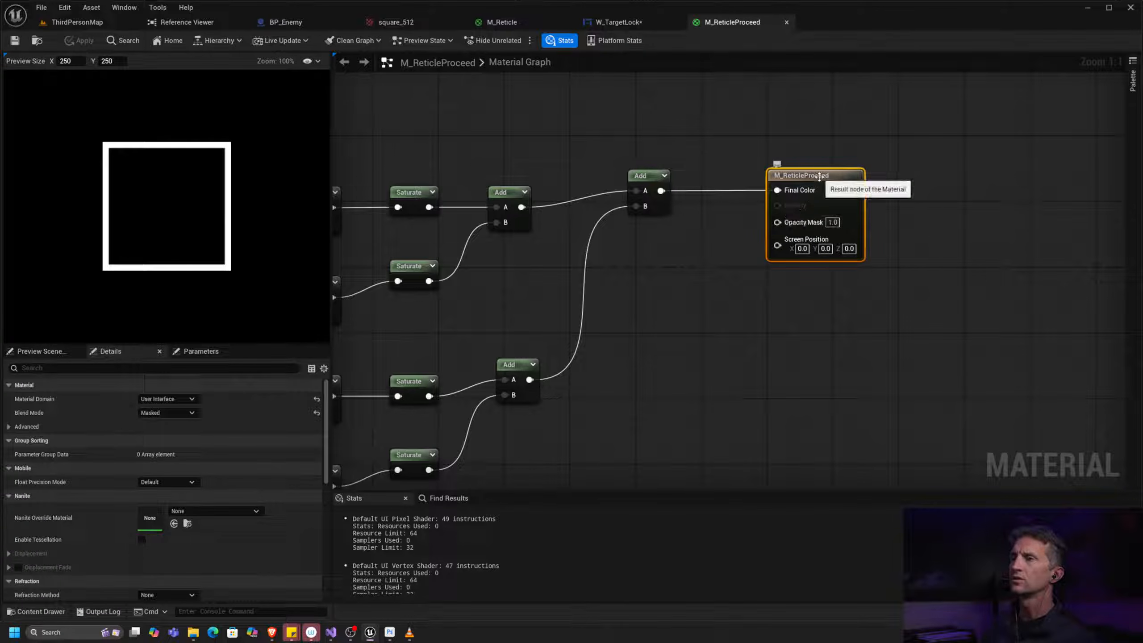
drag(818, 176, 876, 176)
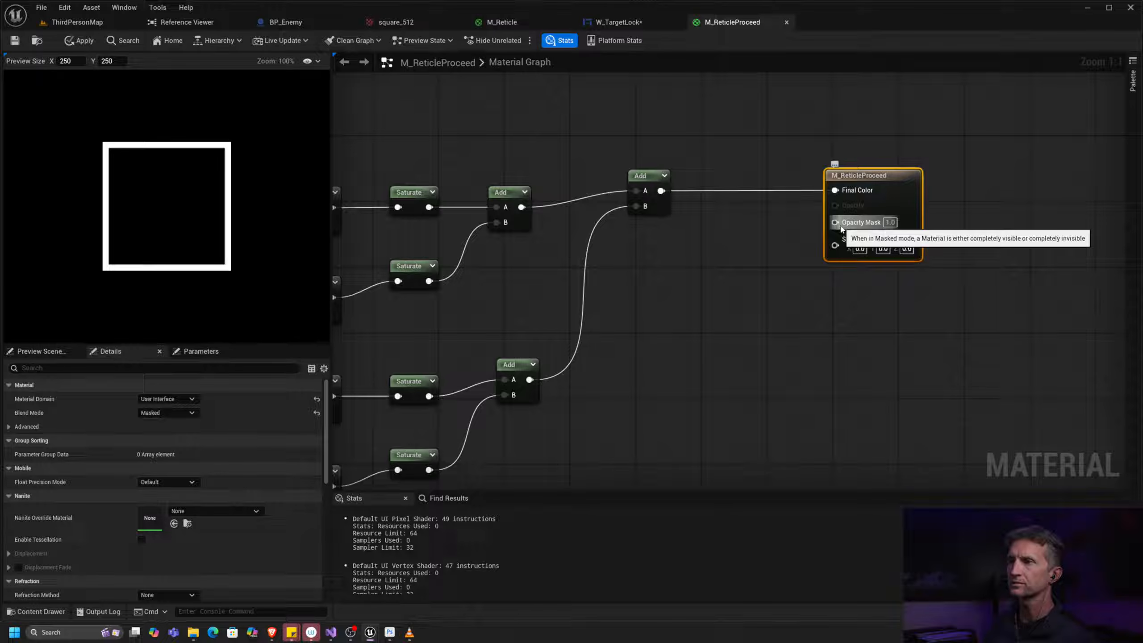
right_drag(708, 273, 536, 308)
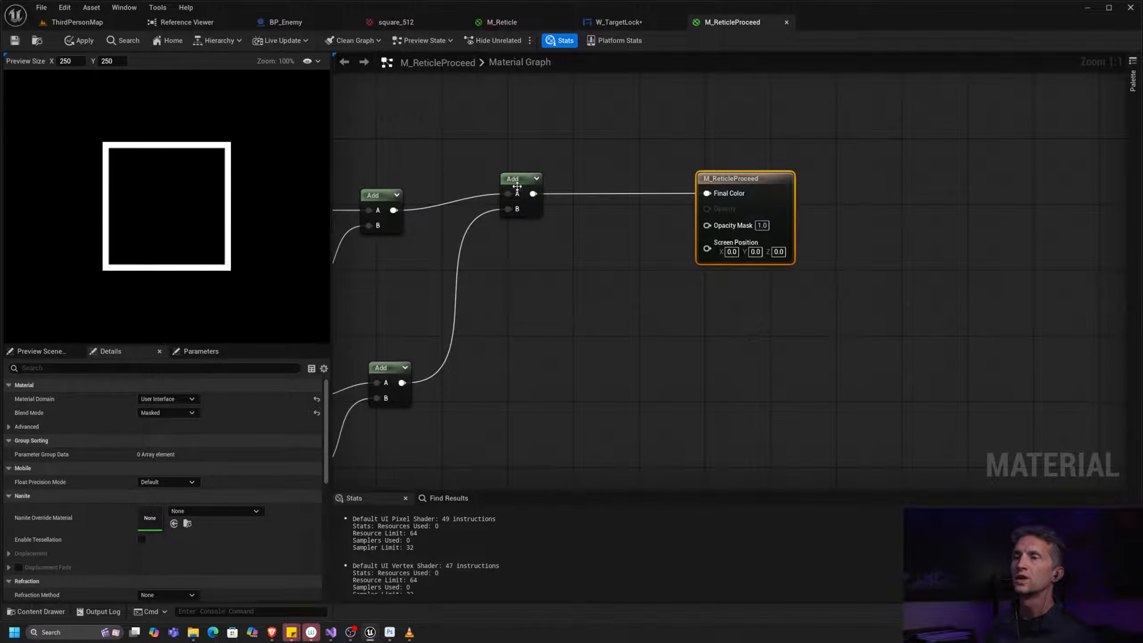
mouse_move(517, 186)
mouse_down()
mouse_move(523, 197)
mouse_move(512, 198)
mouse_up()
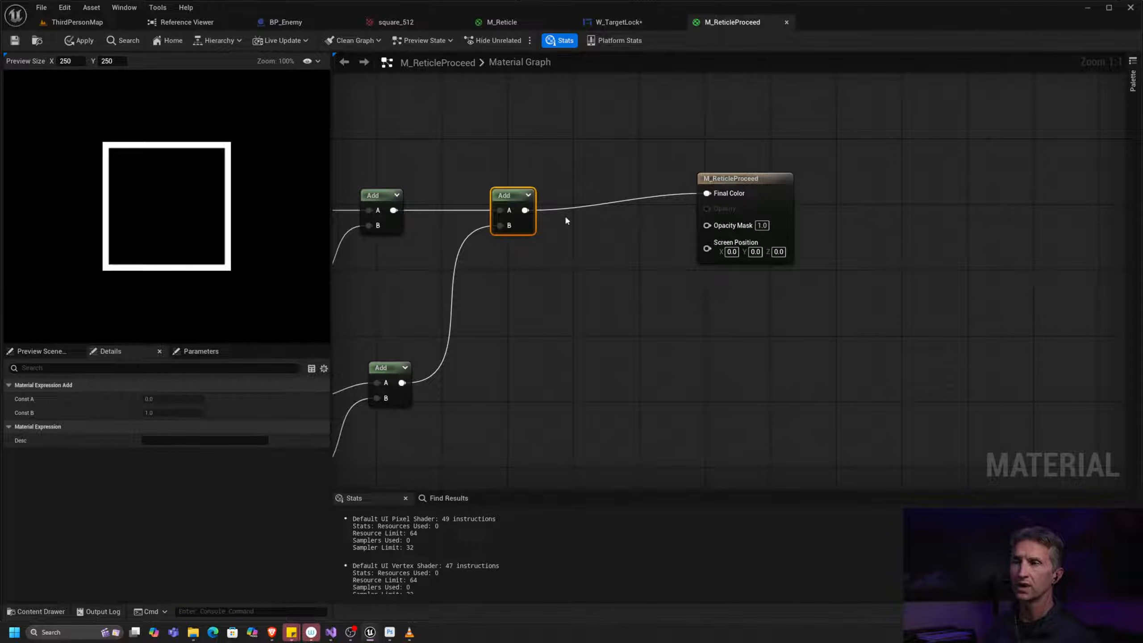
drag(525, 211, 707, 223)
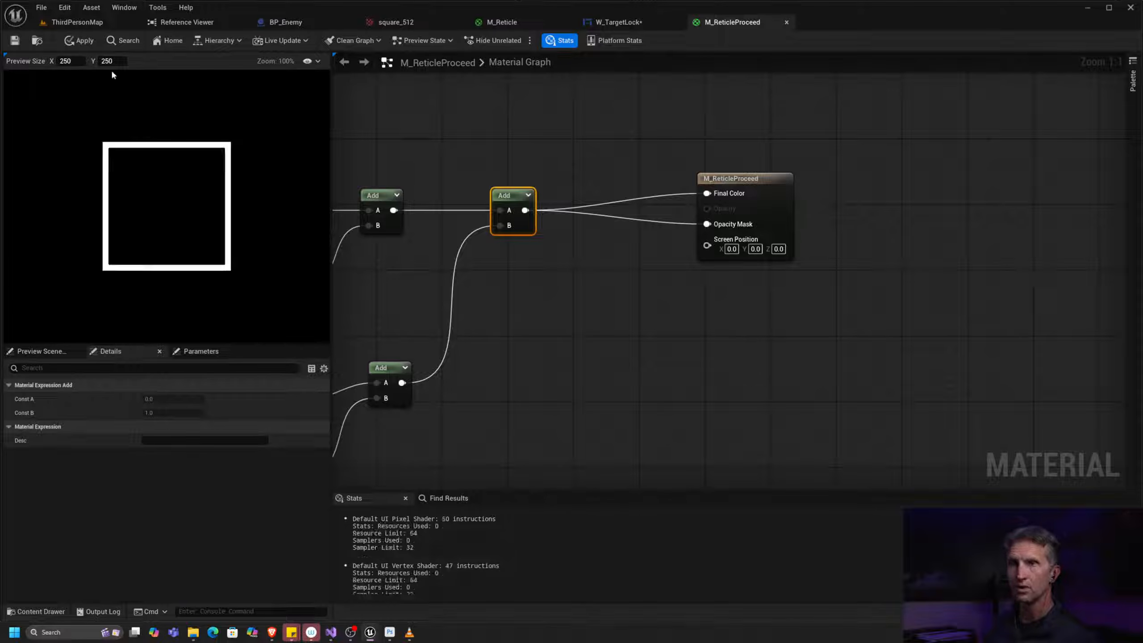
click(79, 40)
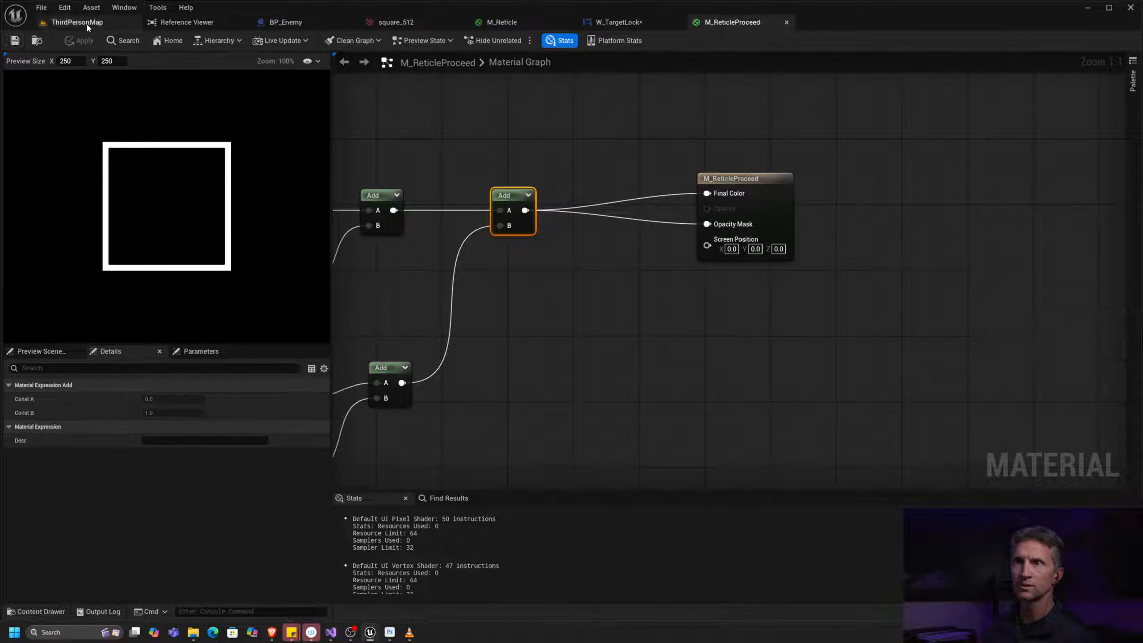
Step: Check the masked reticle in W_TargetLock and save the widget
click(87, 22)
click(626, 23)
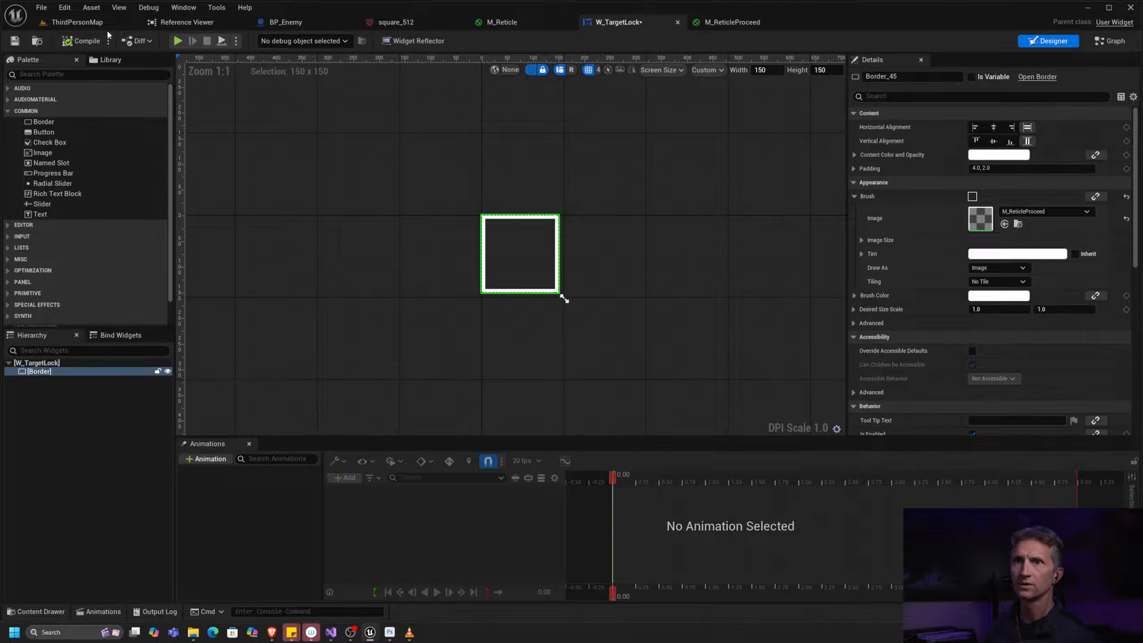
click(17, 41)
Step: Play-test ThirdPersonMap again, moving the character around to check the masked reticle on the enemies, and stop the session
click(82, 22)
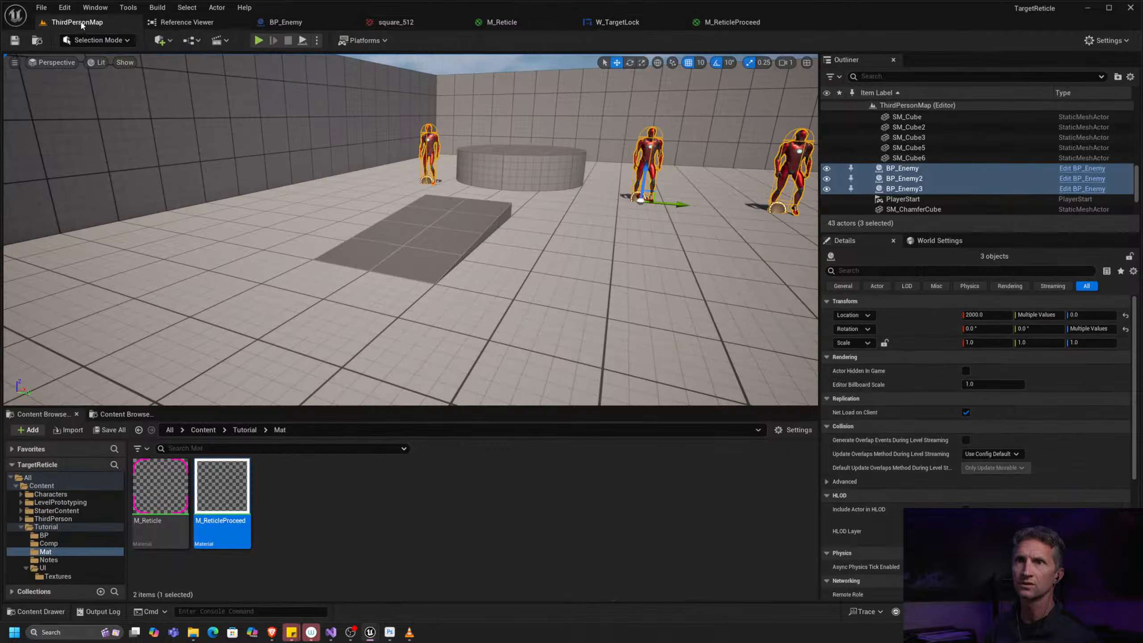
click(259, 40)
key(w)
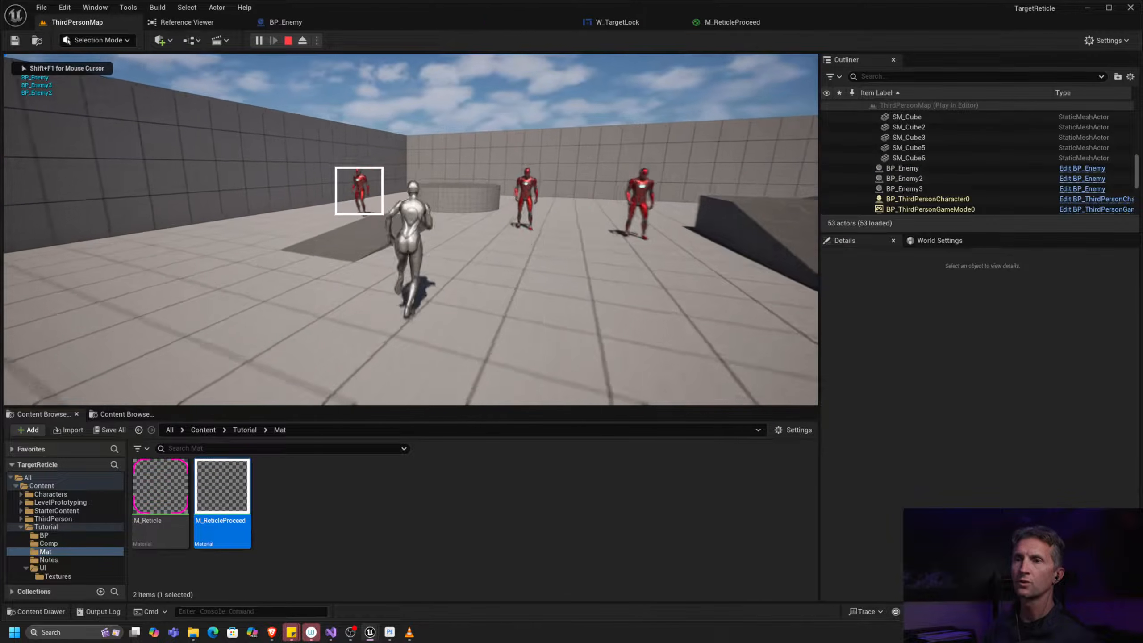
key(s)
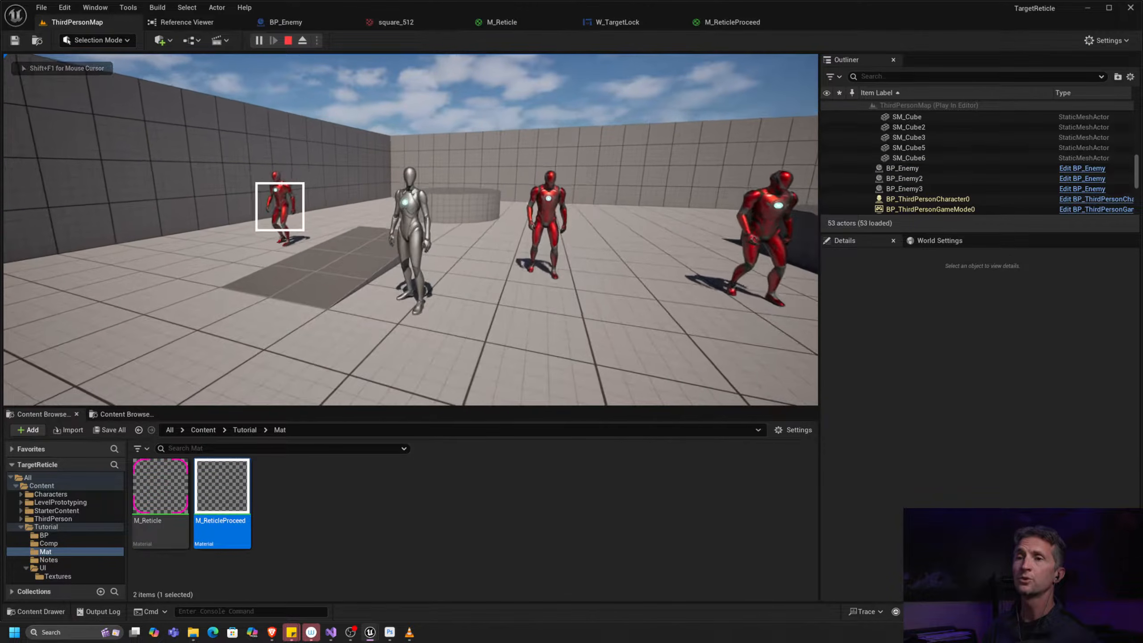
key(a)
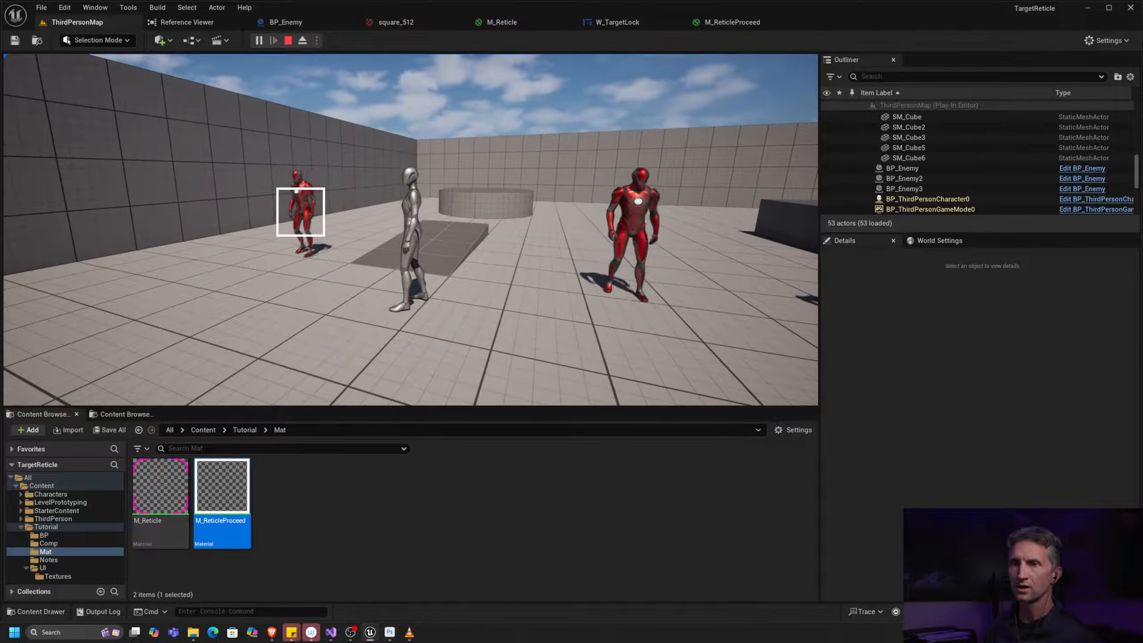
key(a)
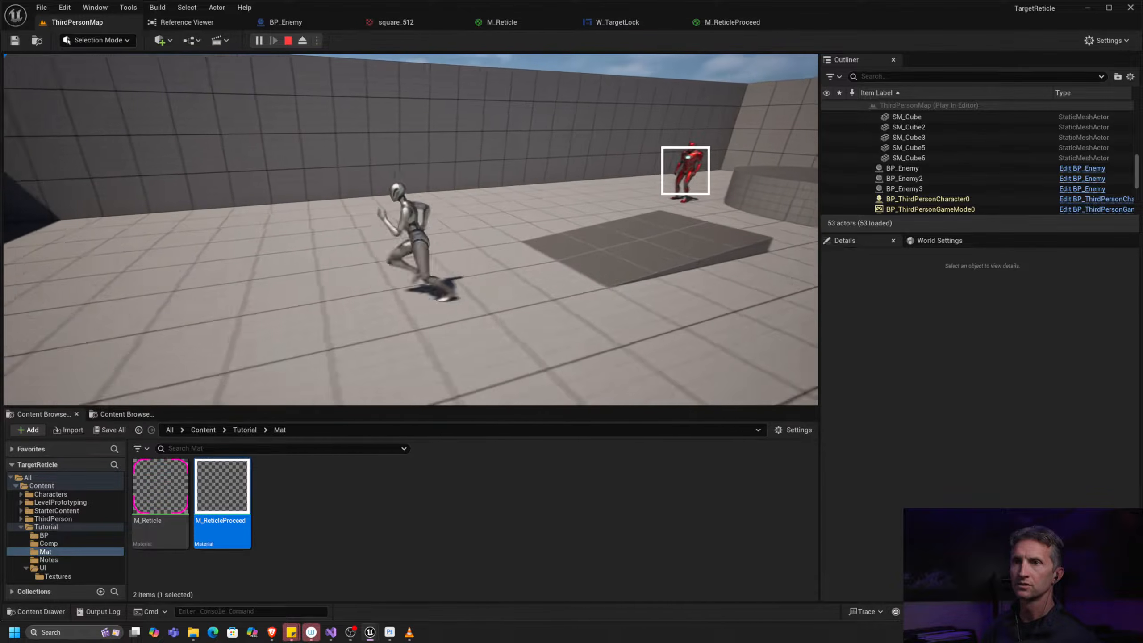
key(d)
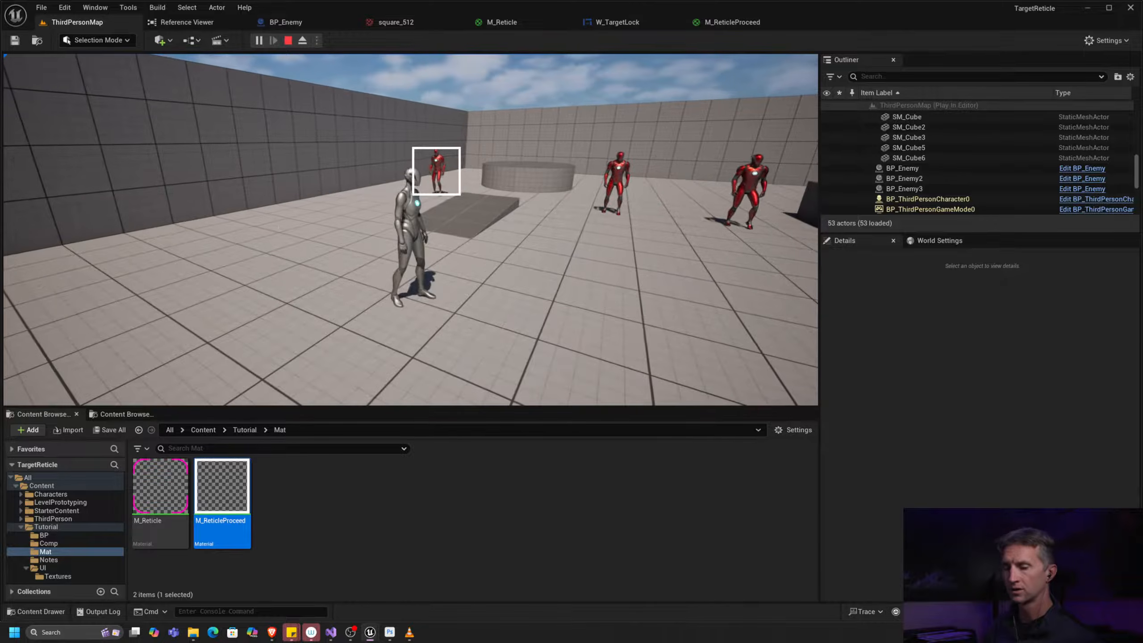
key(Escape)
Step: Return to the M_ReticleProceed graph and move the final Add node slightly closer to the upper Add
click(617, 21)
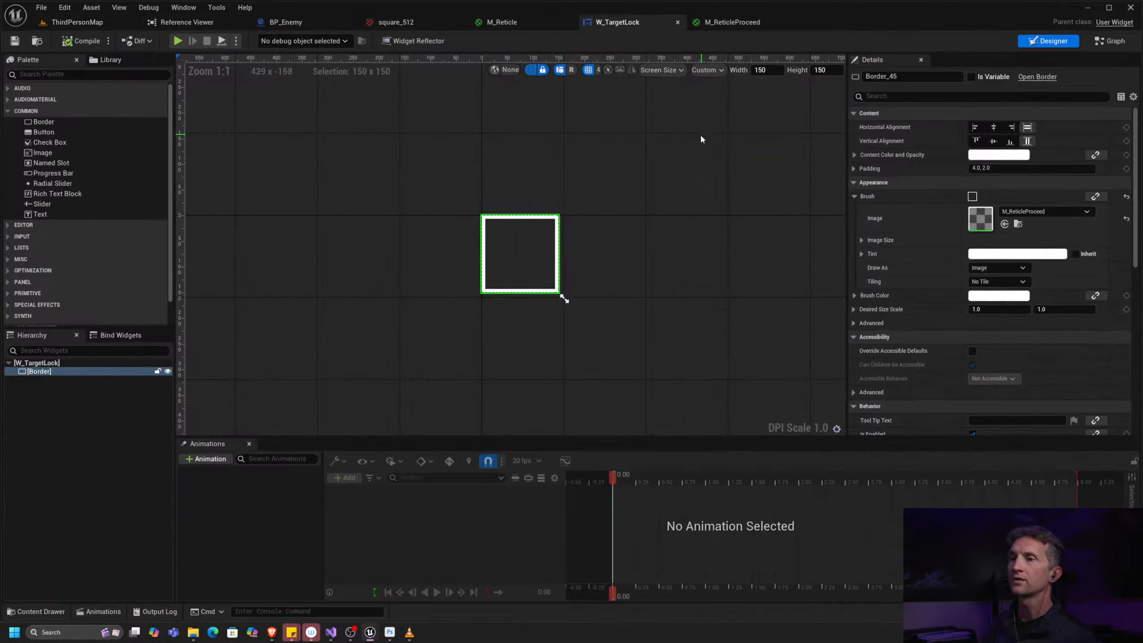
key(ctrl+Tab)
key(ctrl+Tab)
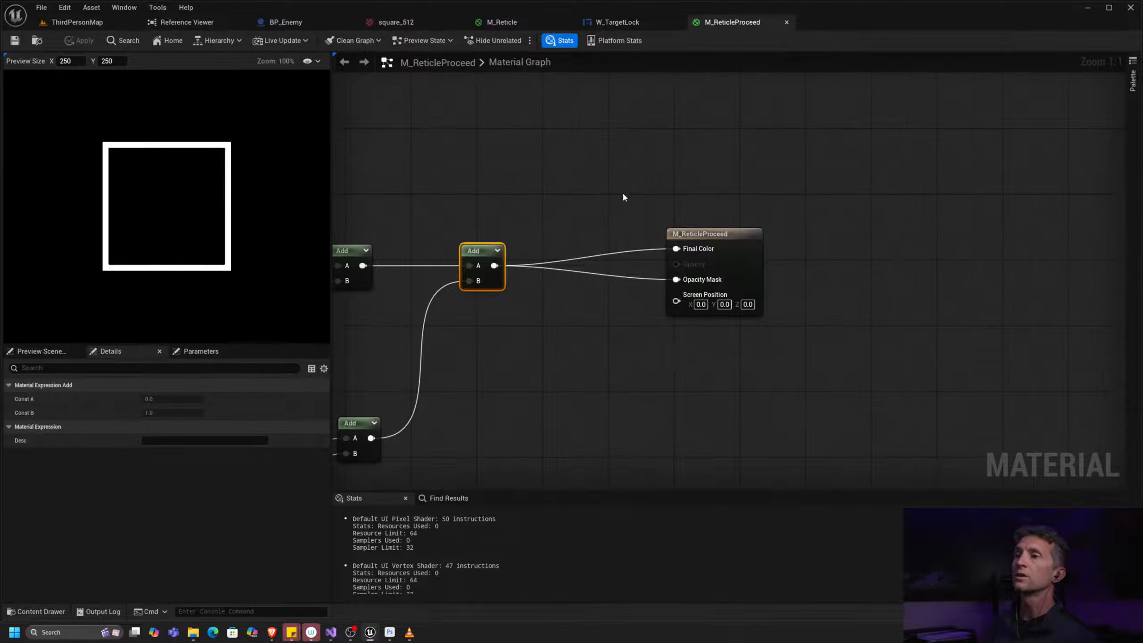
right_drag(623, 197, 767, 175)
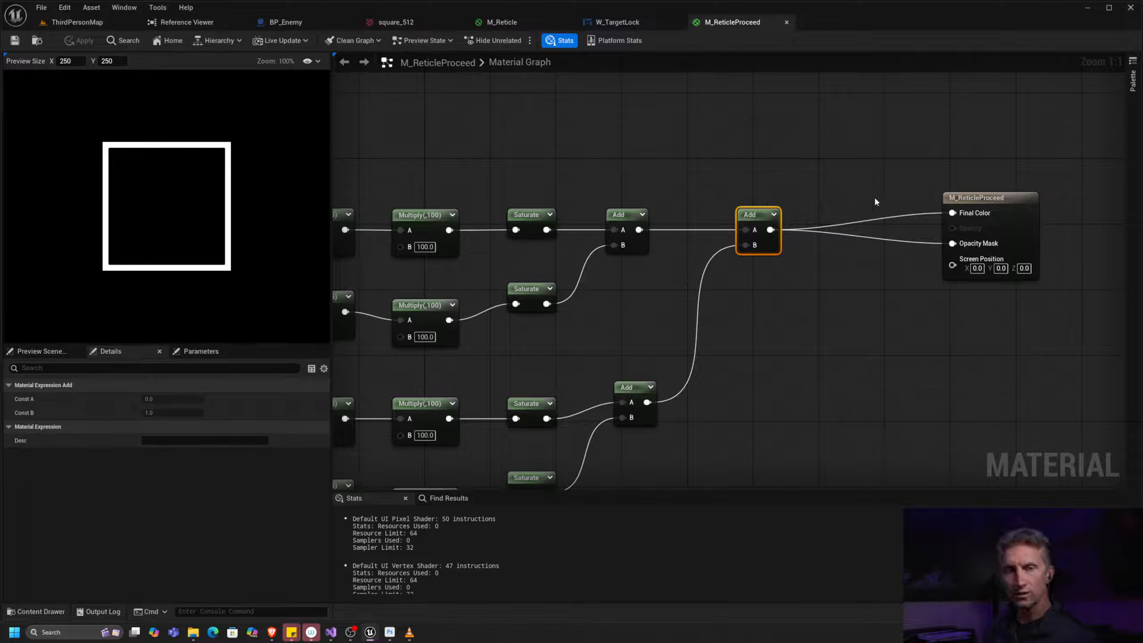
right_drag(847, 164, 807, 180)
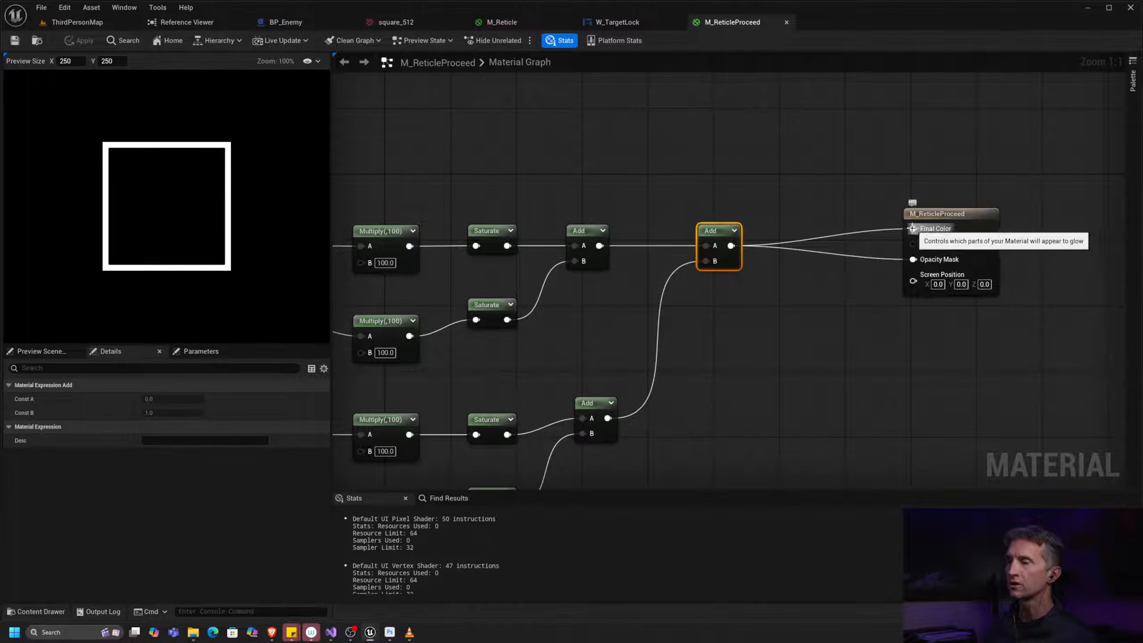
drag(713, 230, 705, 230)
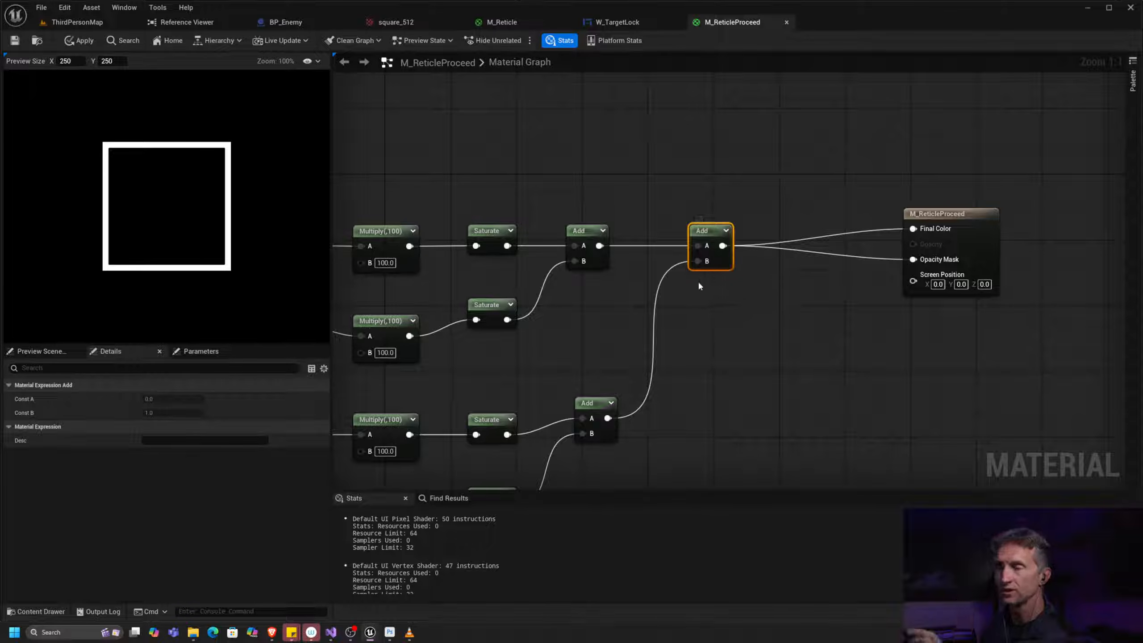
Step: Preview the upper Add node and the lower Add node in turn to review their bar pairs
click(588, 249)
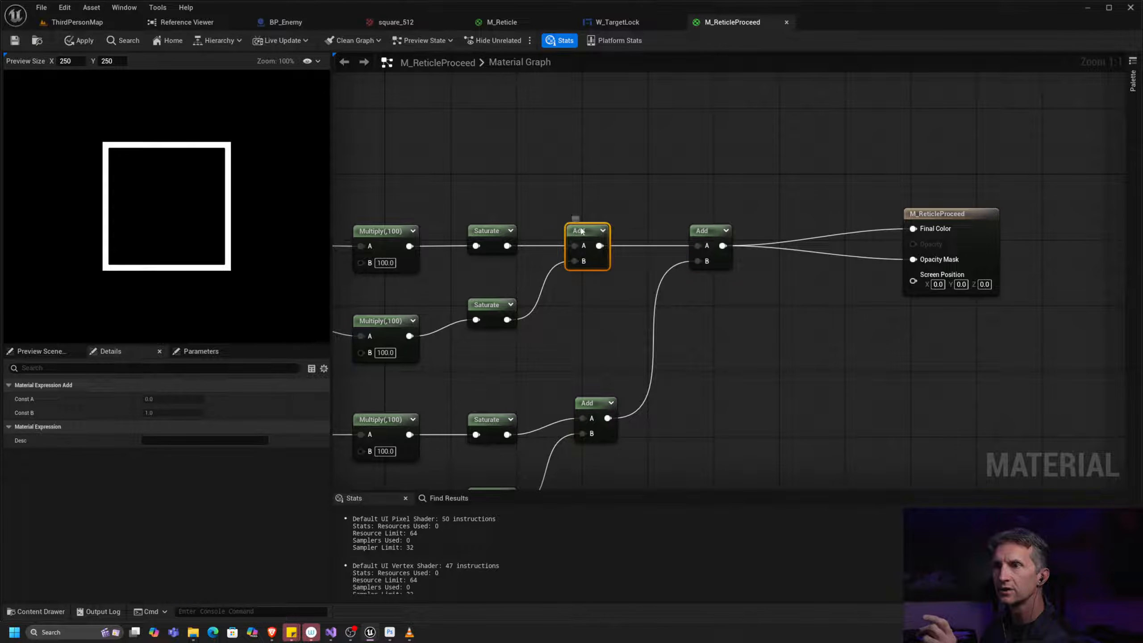
right_click(581, 231)
click(621, 259)
right_drag(603, 350, 599, 267)
right_click(594, 324)
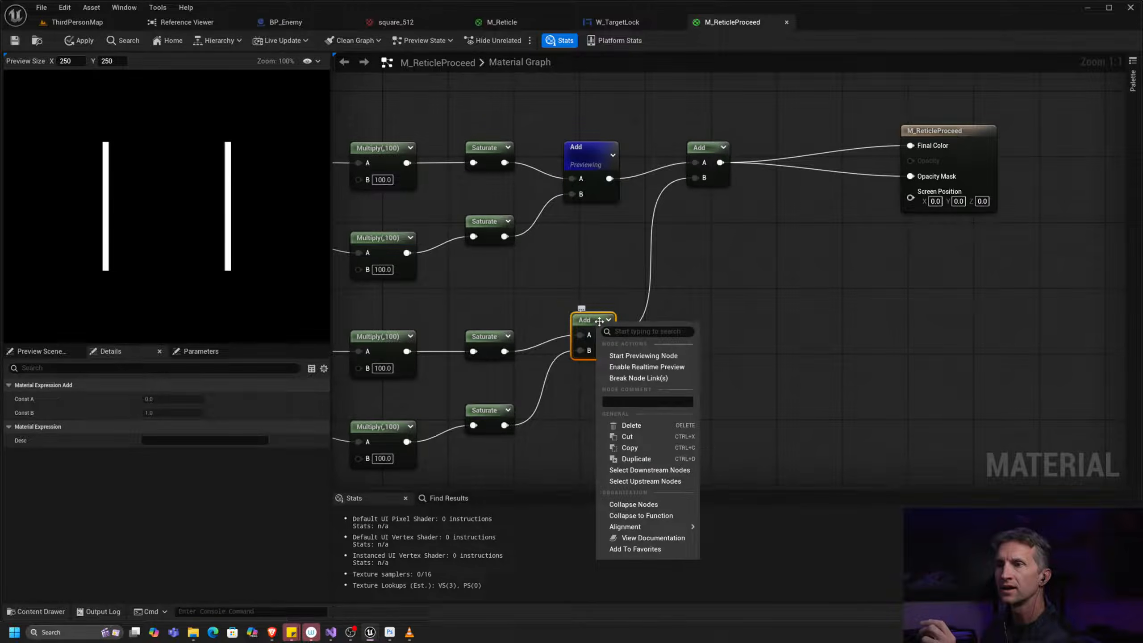
click(632, 356)
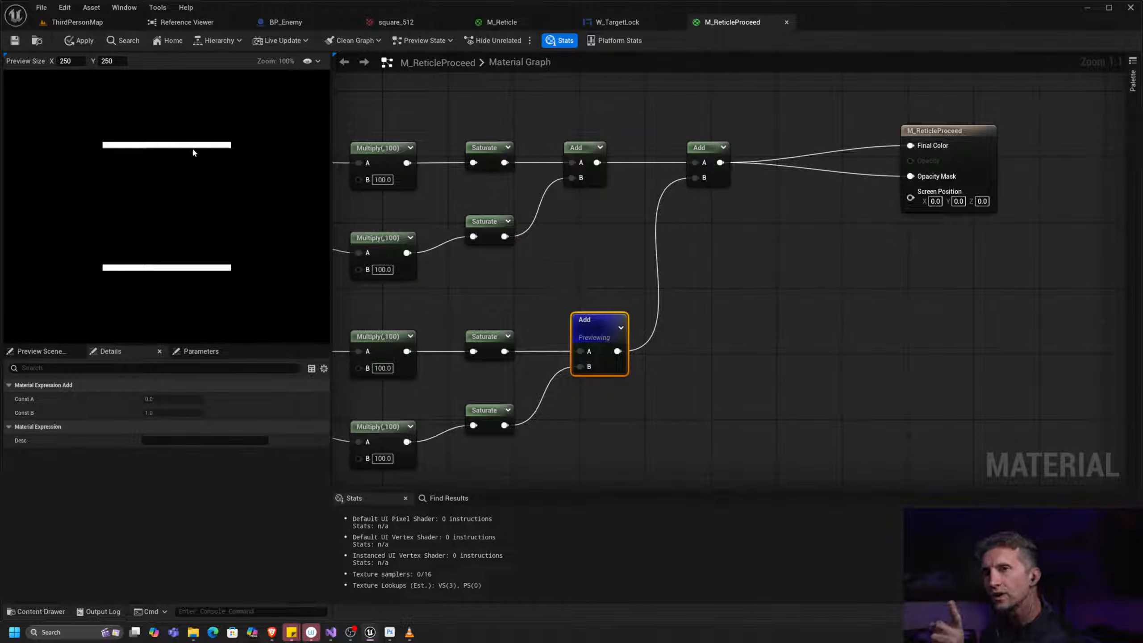
Step: Preview the final Add node to review the combined square outline
click(704, 155)
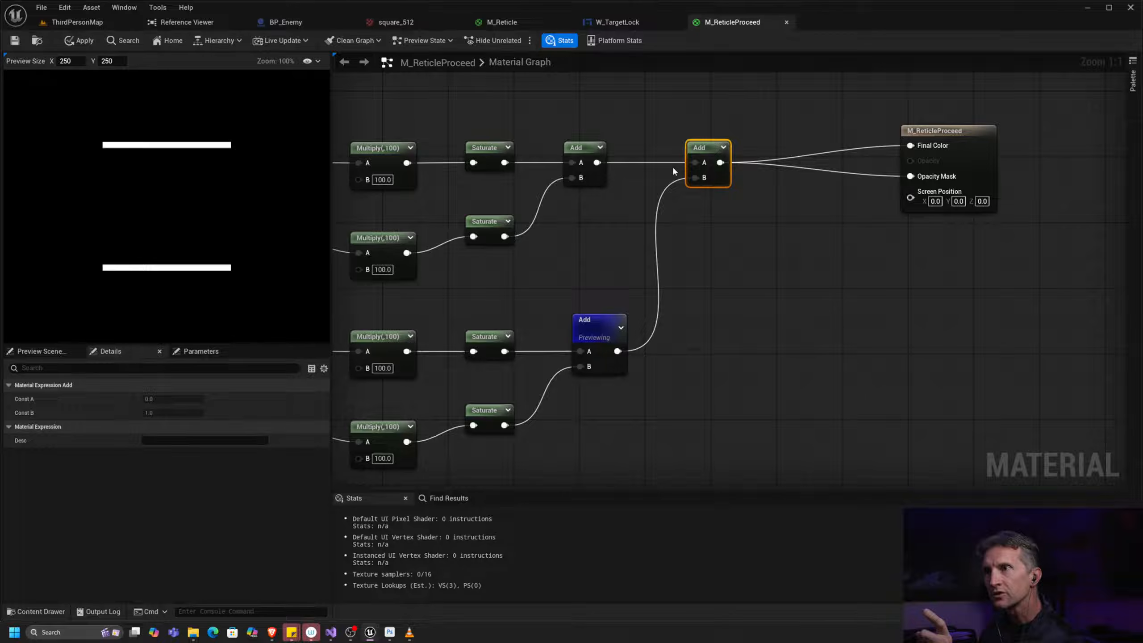
right_click(708, 154)
click(742, 185)
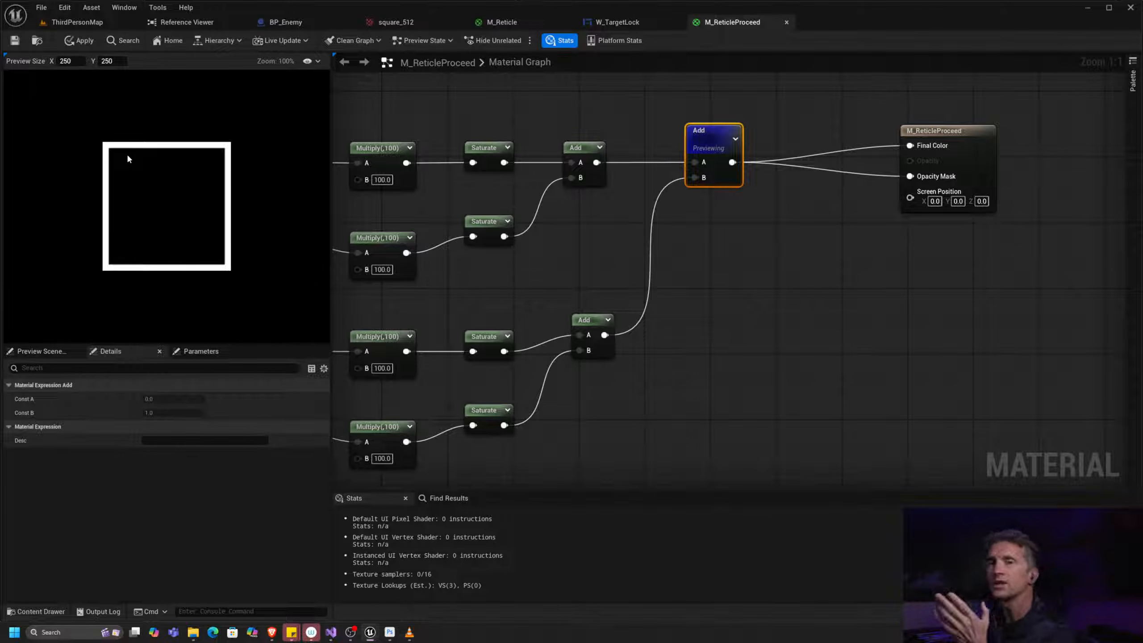
right_drag(847, 129, 842, 224)
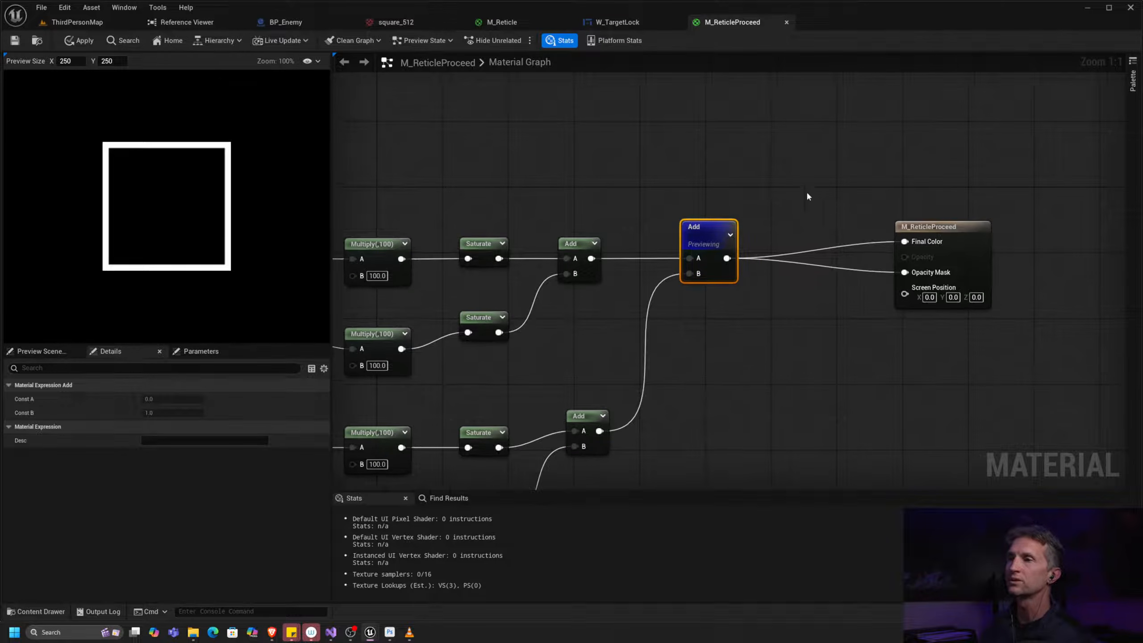
Step: Add a three-component constant above the final Add node and convert it to a parameter named Color
right_drag(793, 173, 766, 186)
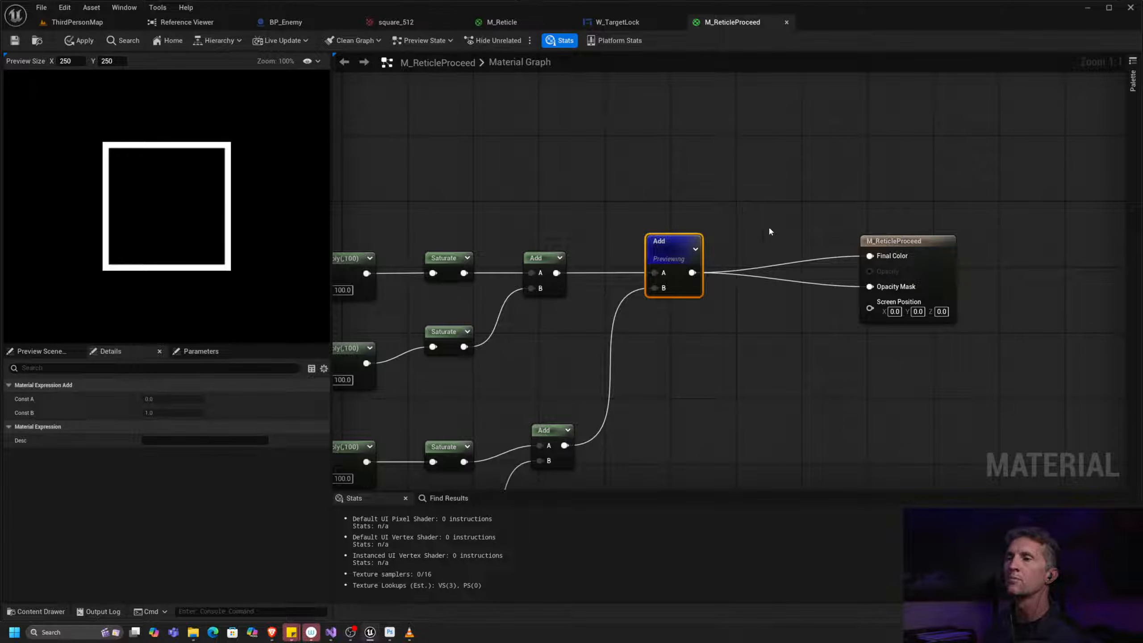
click(648, 149)
drag(699, 154, 693, 116)
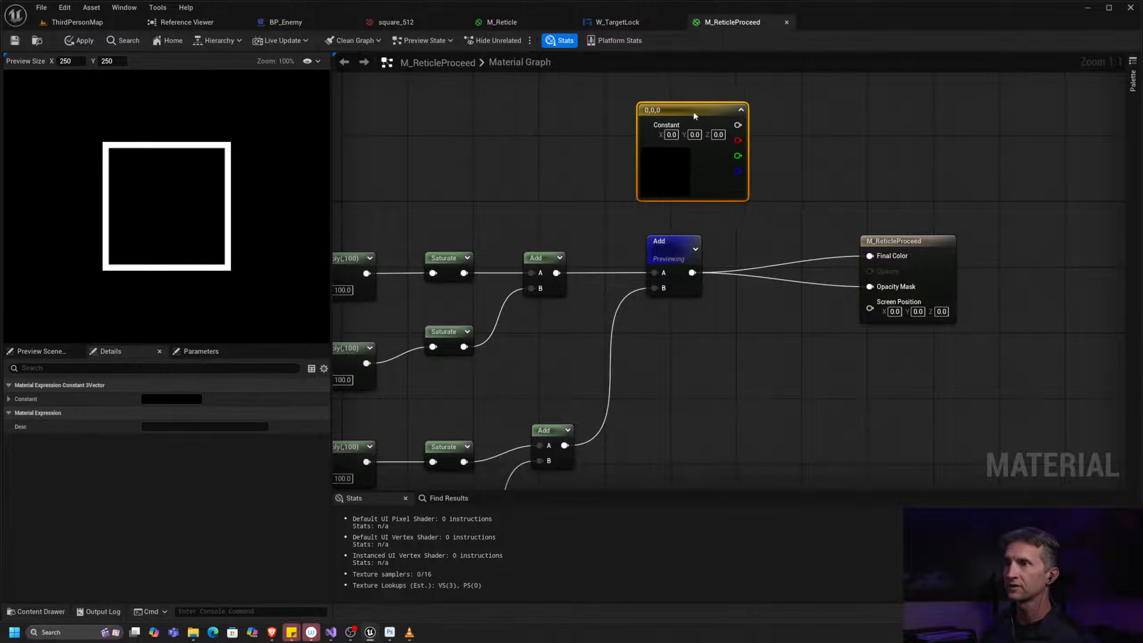
right_click(686, 114)
click(720, 148)
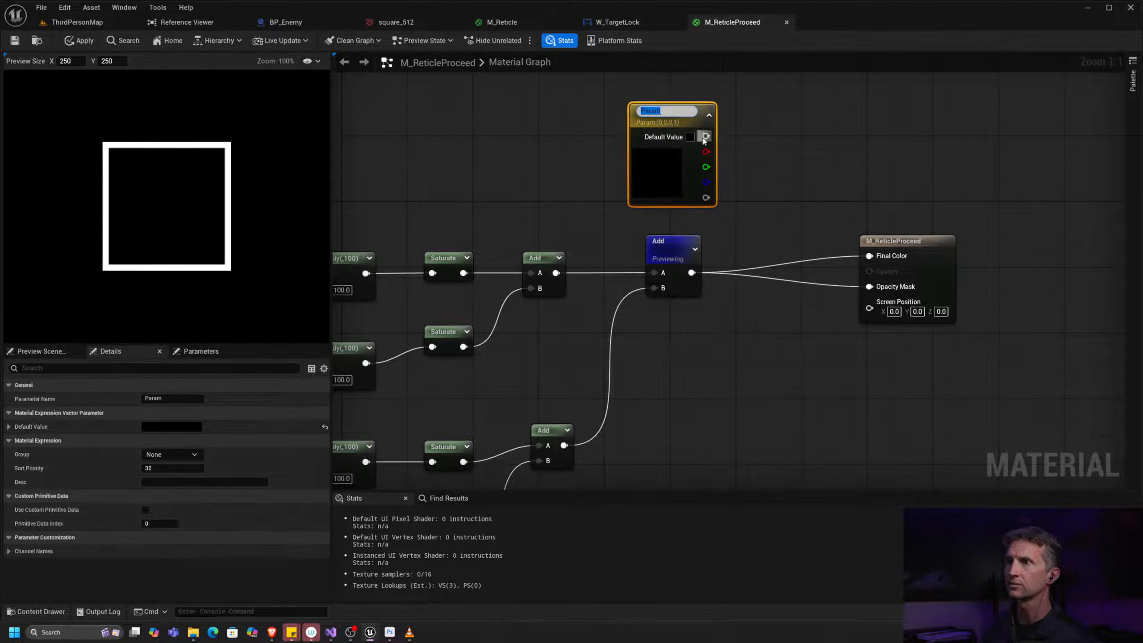
text(Color)
key(Return)
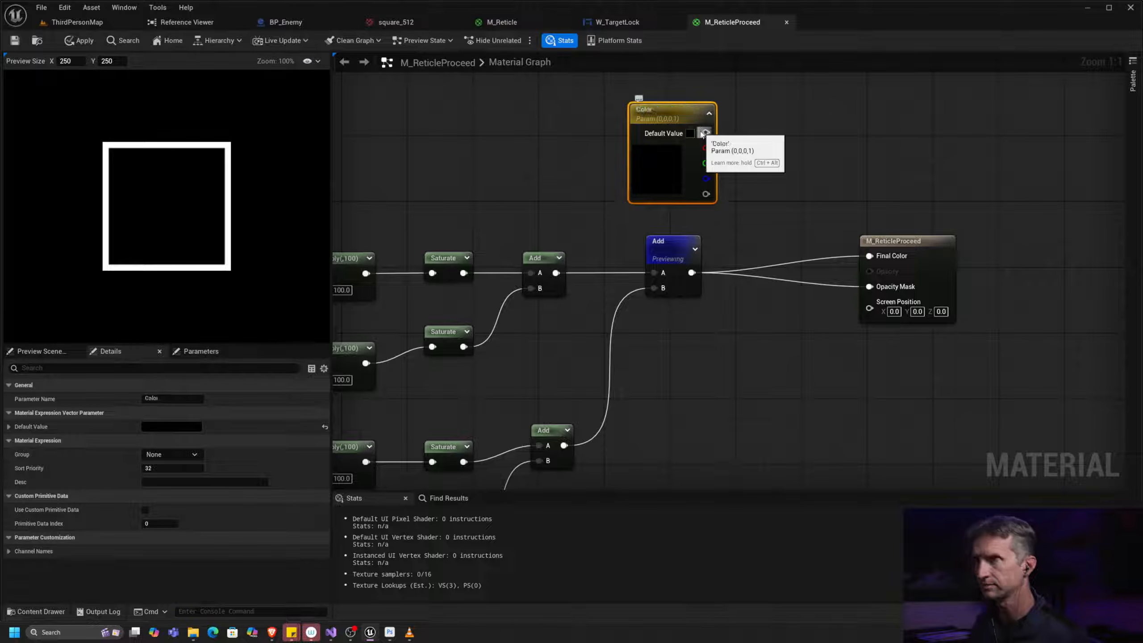
Step: Set the Color parameter's default value to yellow, about R 1.0, G 0.924, B 0.0
click(191, 426)
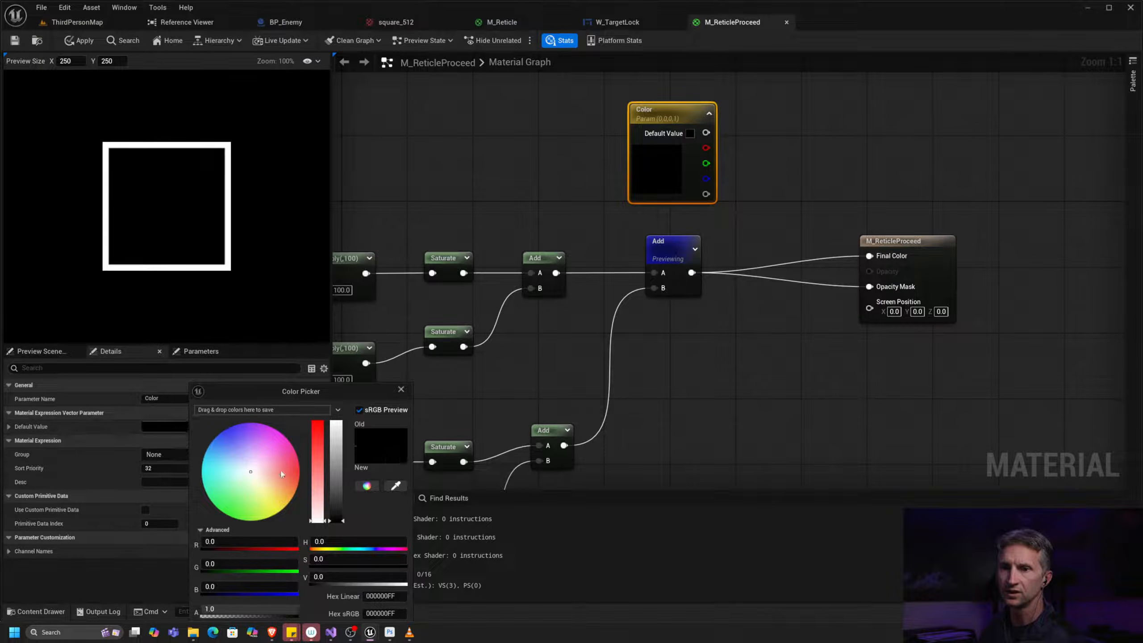
click(279, 512)
drag(325, 390, 276, 269)
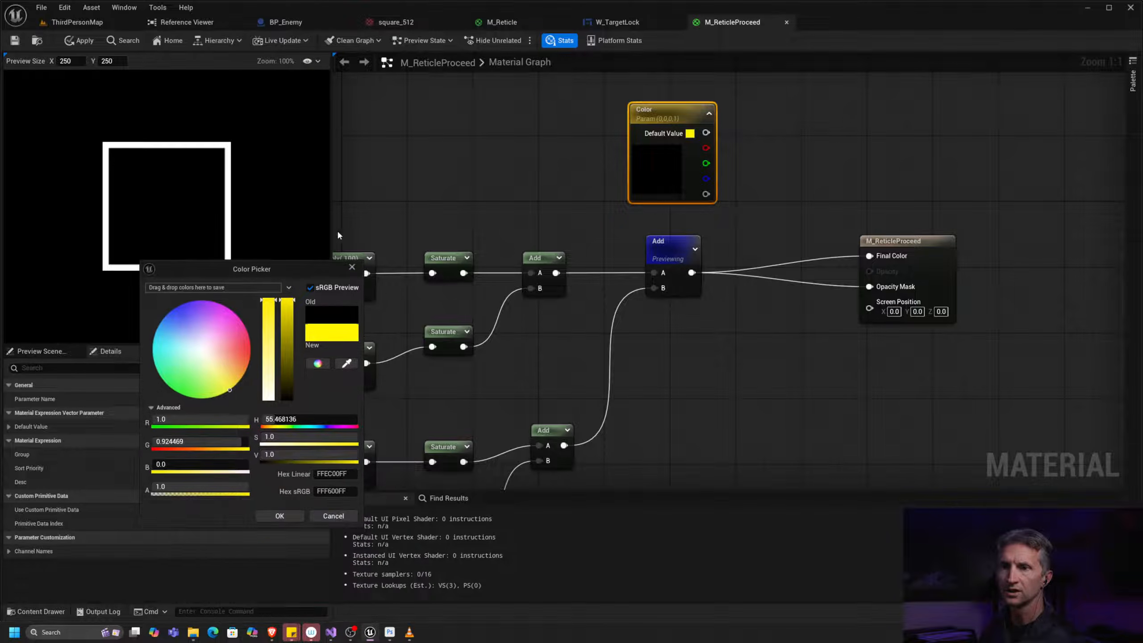
click(279, 515)
Step: Multiply Color by the final Add output with a new Multiply node and connect the result to Final Color
drag(705, 132, 836, 118)
text(*)
click(816, 144)
drag(674, 113, 593, 114)
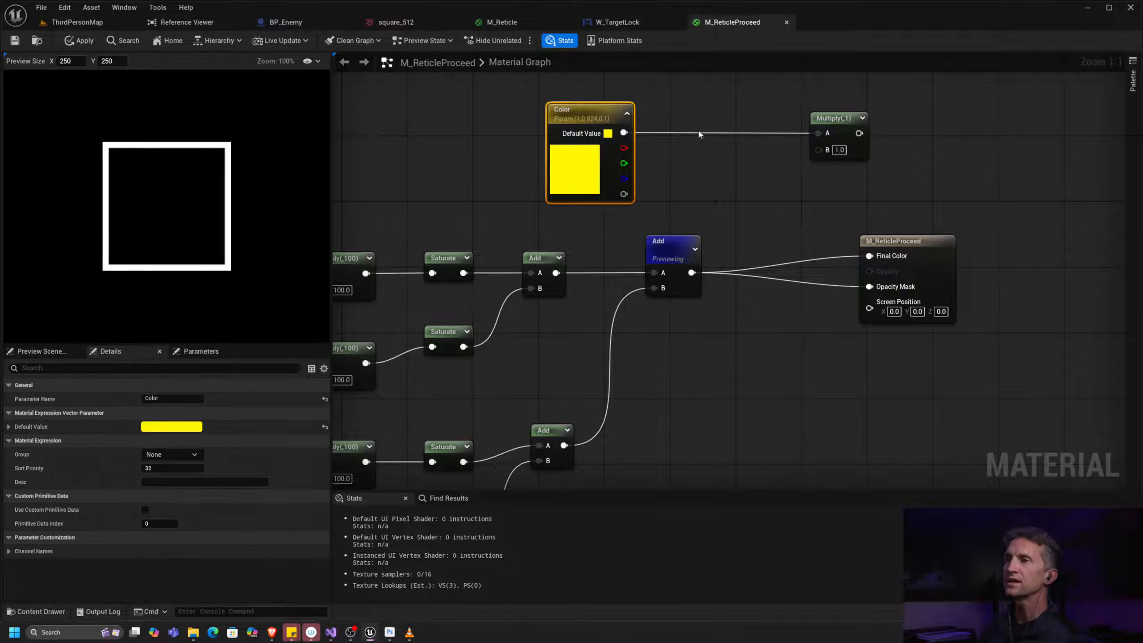
drag(846, 127, 805, 129)
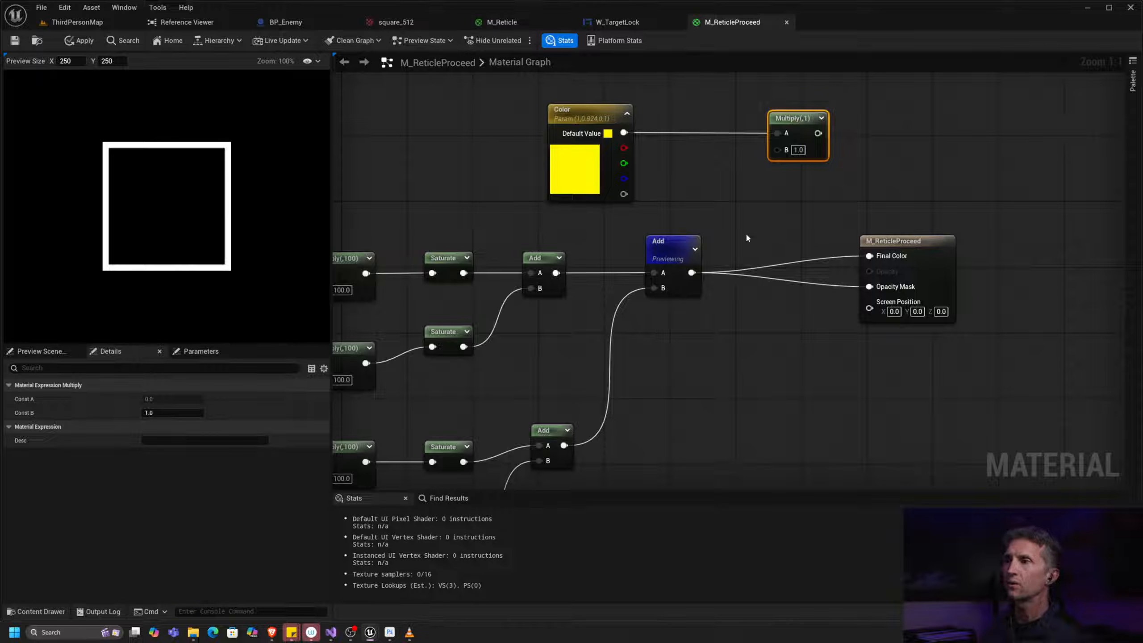
drag(701, 272, 869, 256)
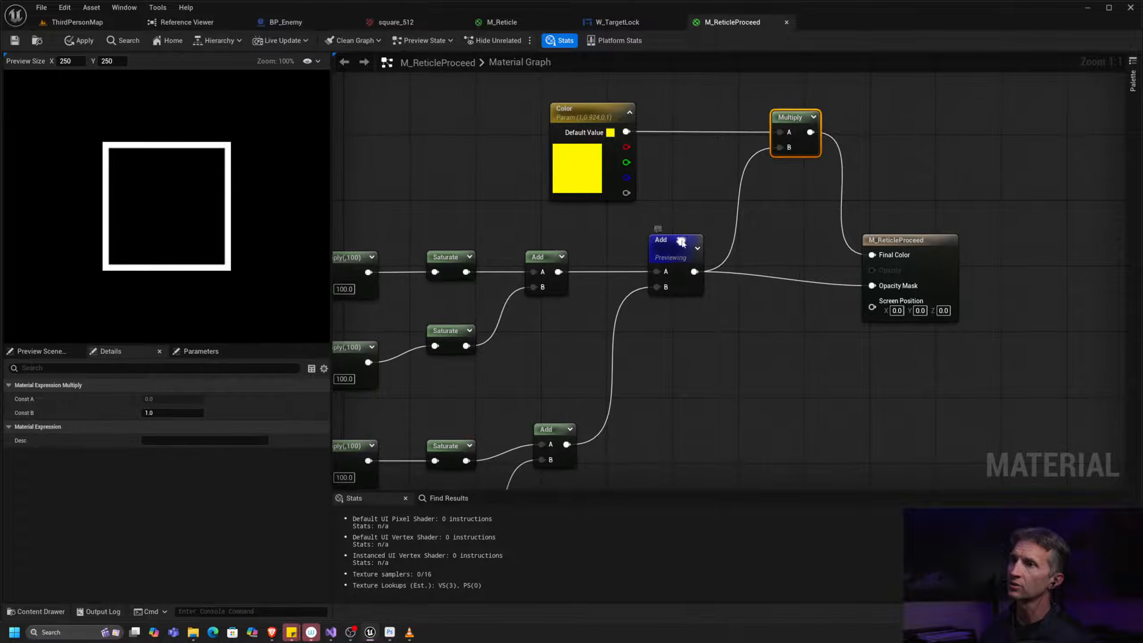
Step: Stop previewing the final Add node and realign it and the M_ReticleProceed result node to straighten the wires
right_click(680, 248)
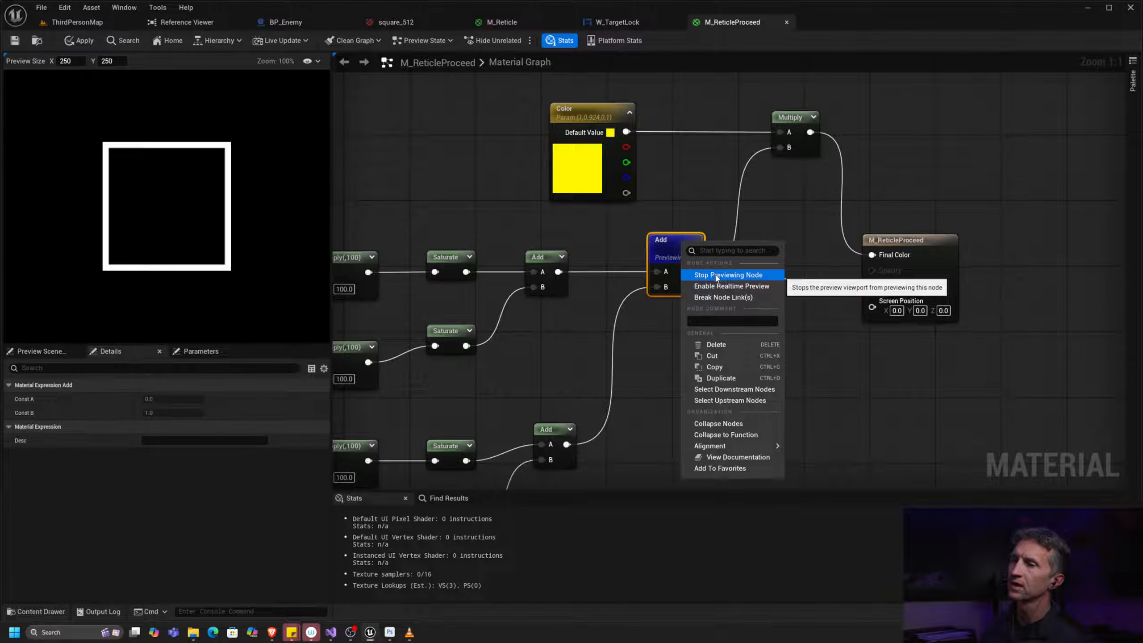
click(717, 275)
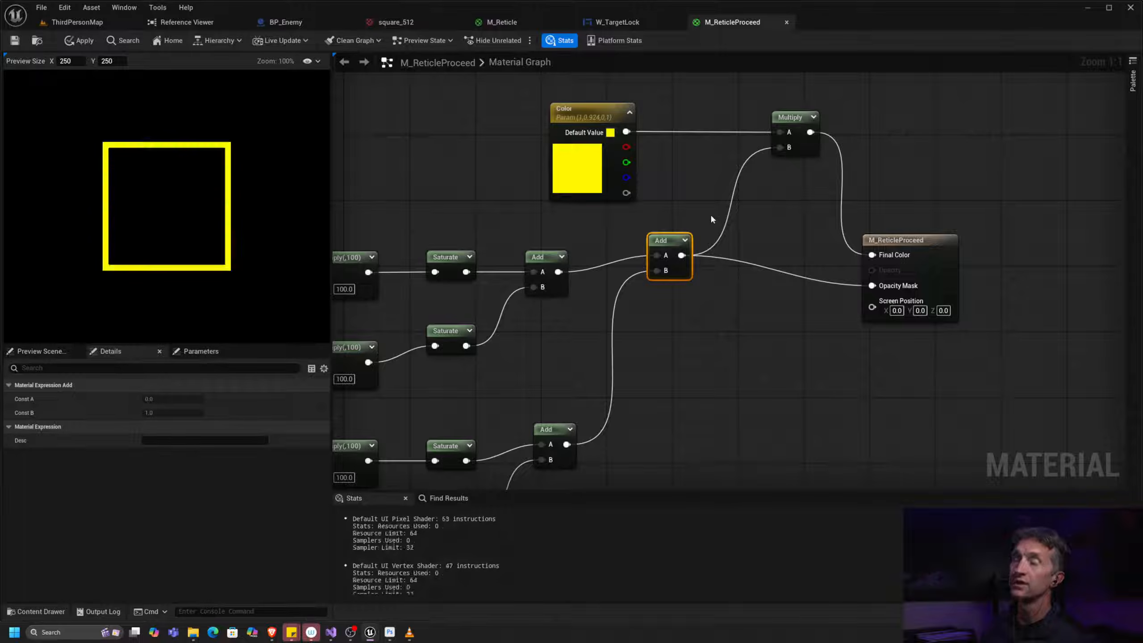
drag(662, 240, 670, 257)
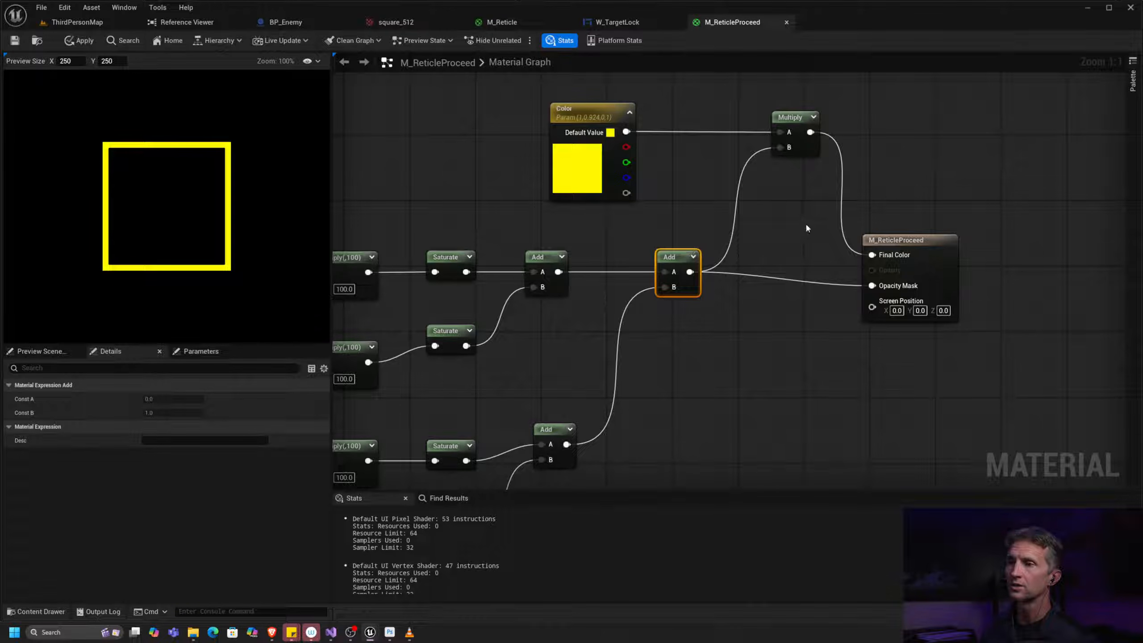
drag(916, 247, 957, 225)
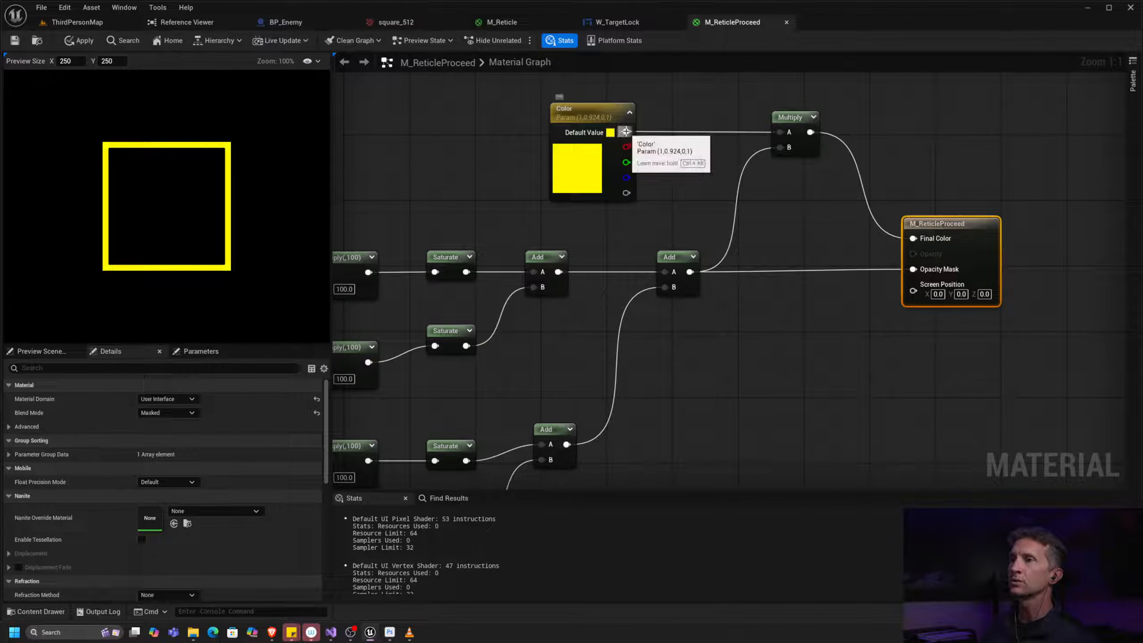
Step: Try Color directly as Final Color with Opacity Mask disconnected, and reconnect the Multiply output to Final Color
drag(626, 131, 912, 238)
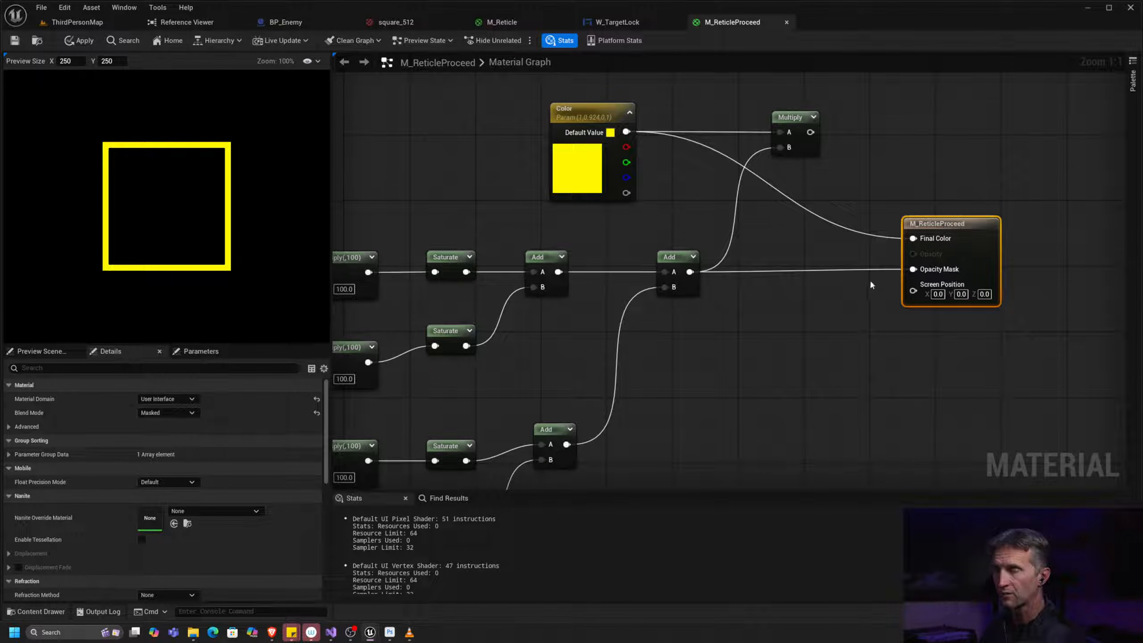
alt+click(913, 269)
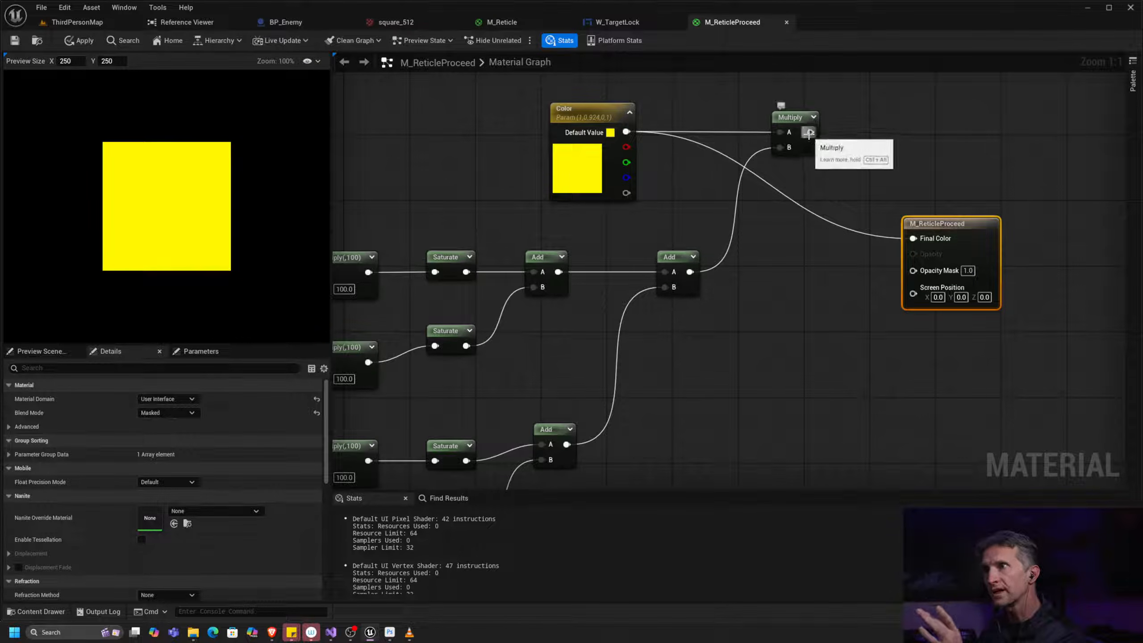
drag(810, 131, 913, 238)
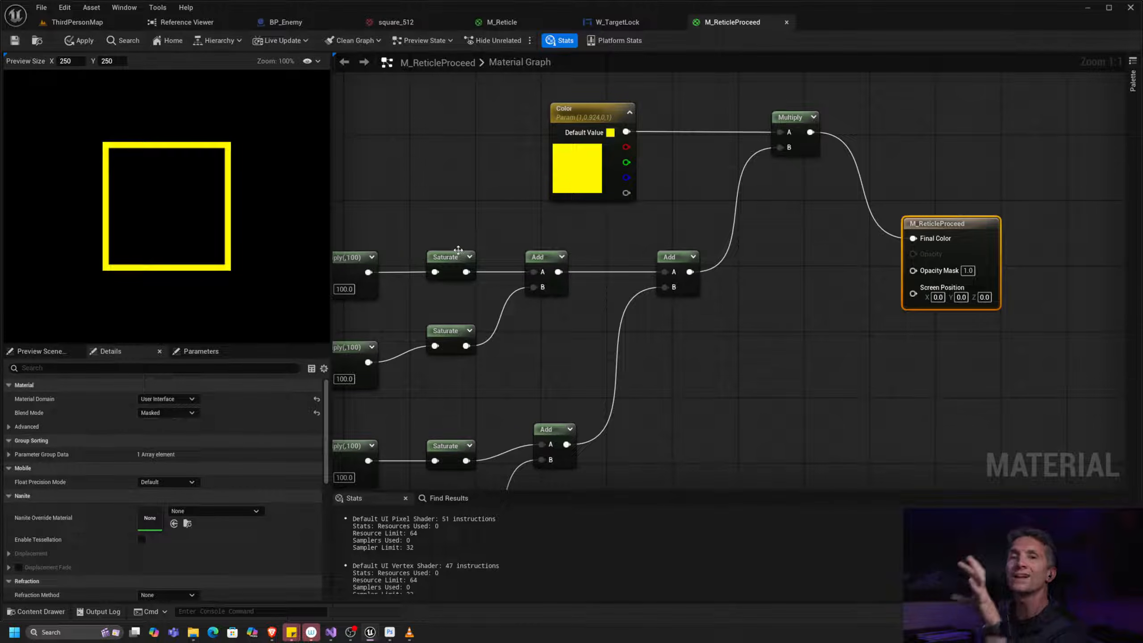
Step: Apply the material and play-test ThirdPersonMap to check the reticle without an opacity mask, and stop the session
click(81, 40)
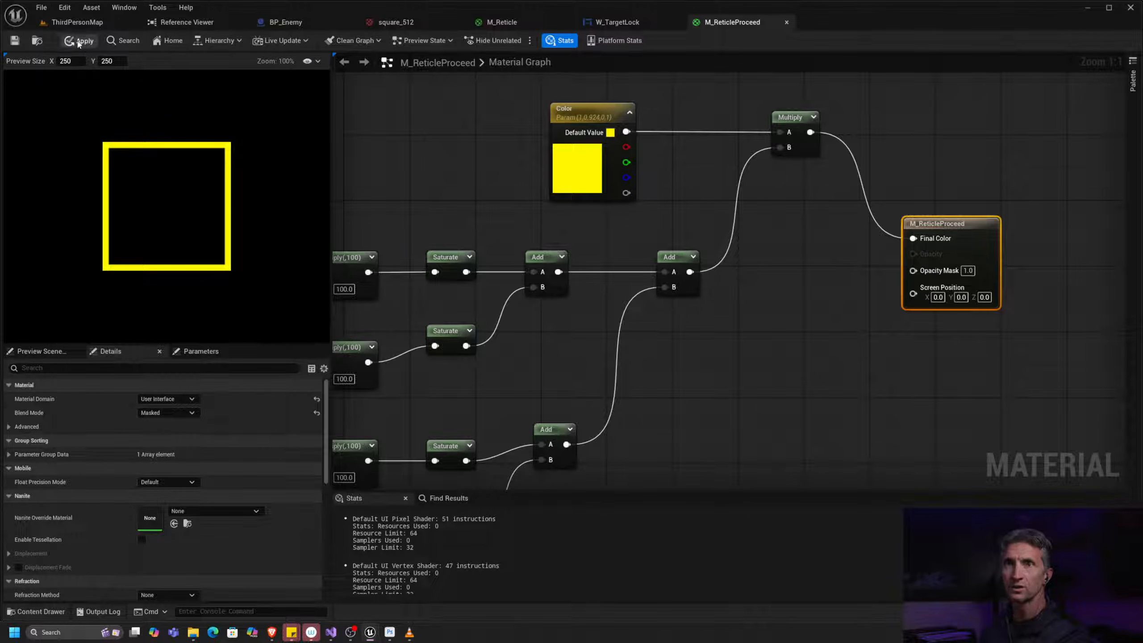
click(77, 22)
click(258, 40)
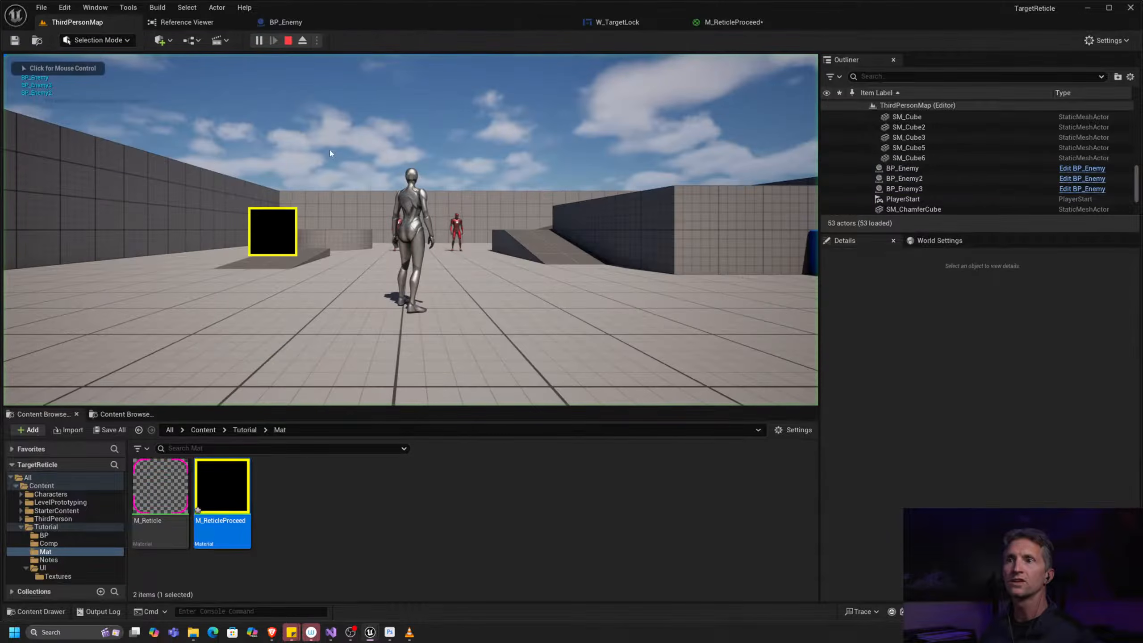
key(w)
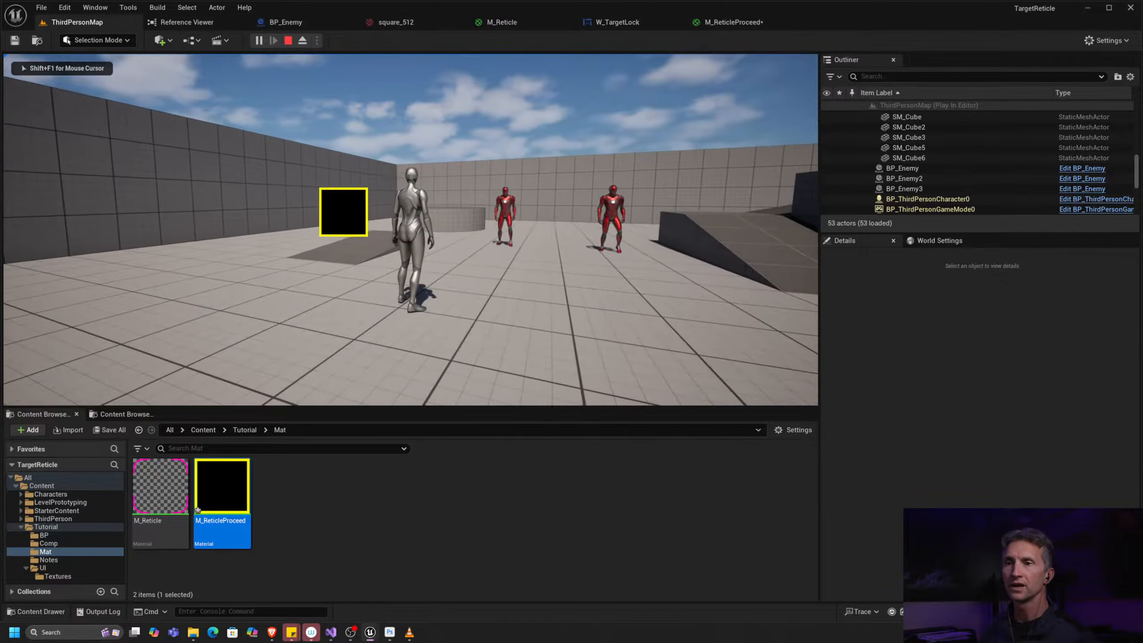
key(Escape)
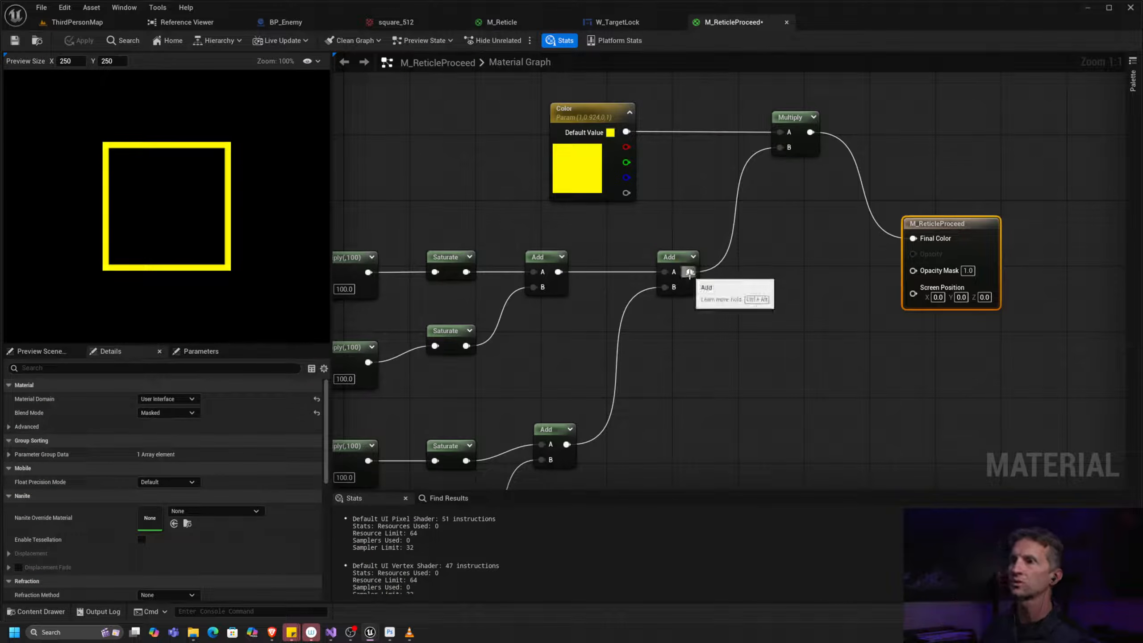
Step: Reconnect the final Add output to Opacity Mask in M_ReticleProceed and insert a Subtract node with B at 1.0 between them
drag(689, 271, 913, 270)
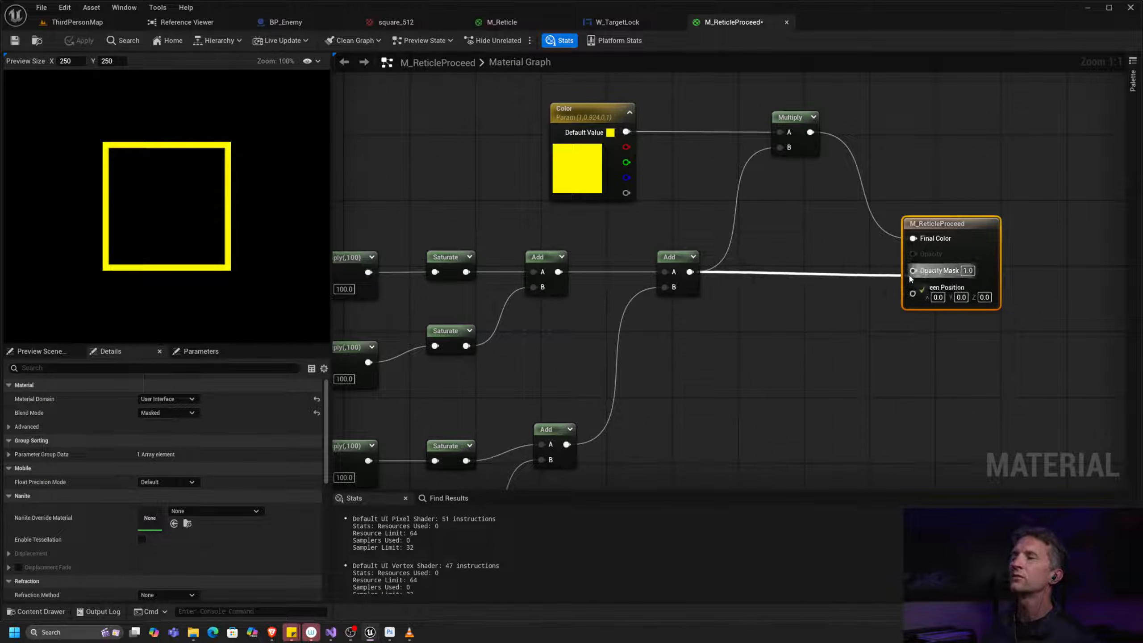
drag(959, 224, 1003, 224)
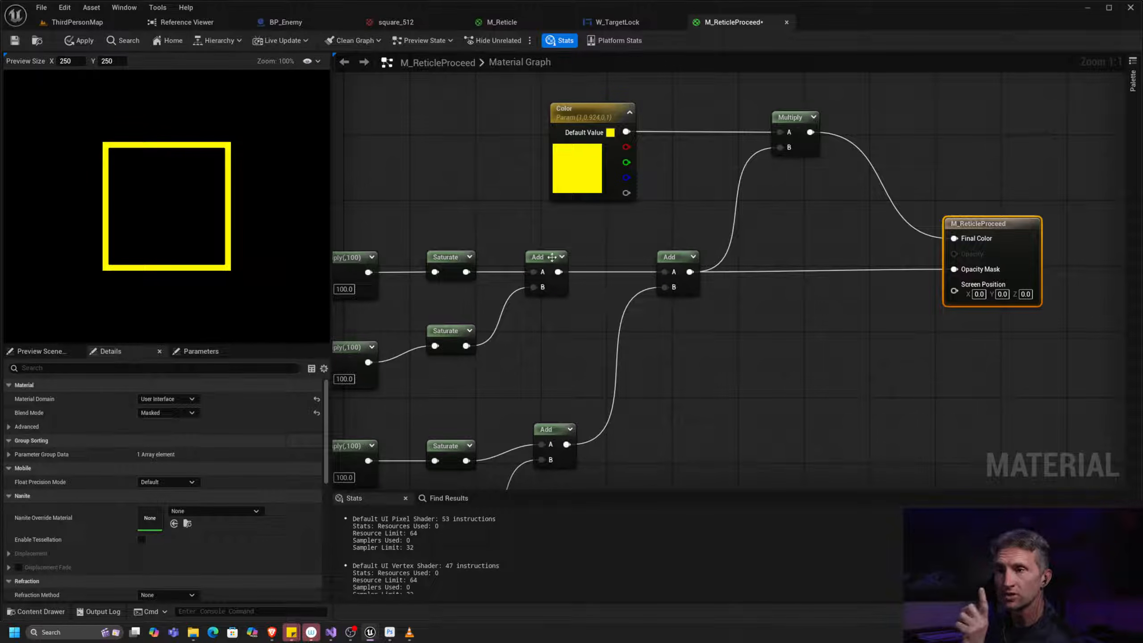
drag(676, 279, 769, 298)
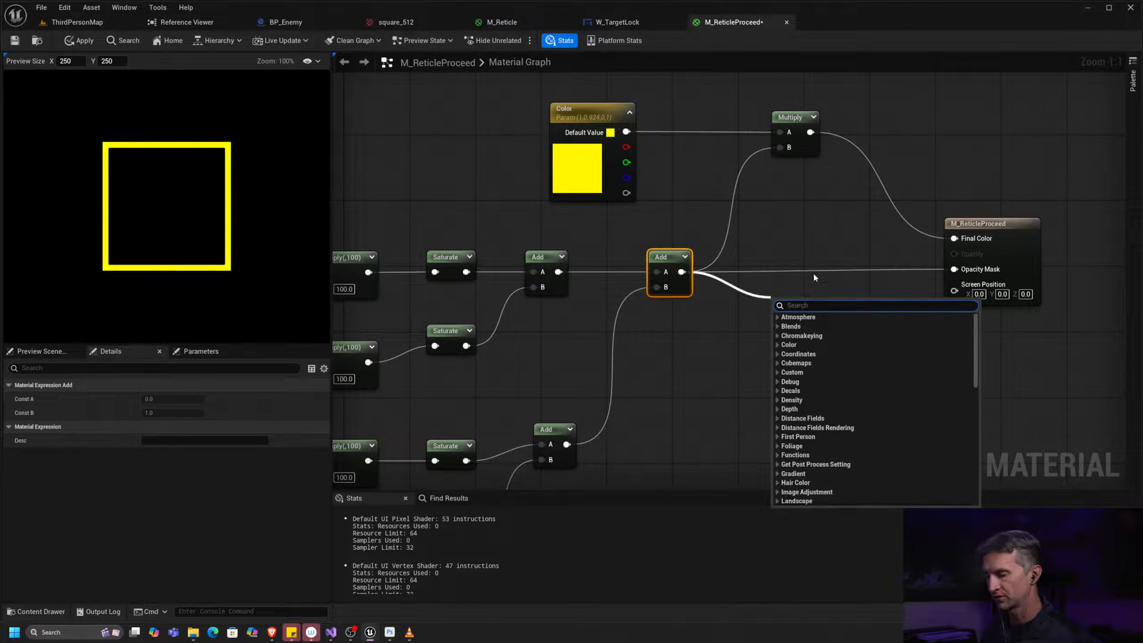
text(-)
click(805, 326)
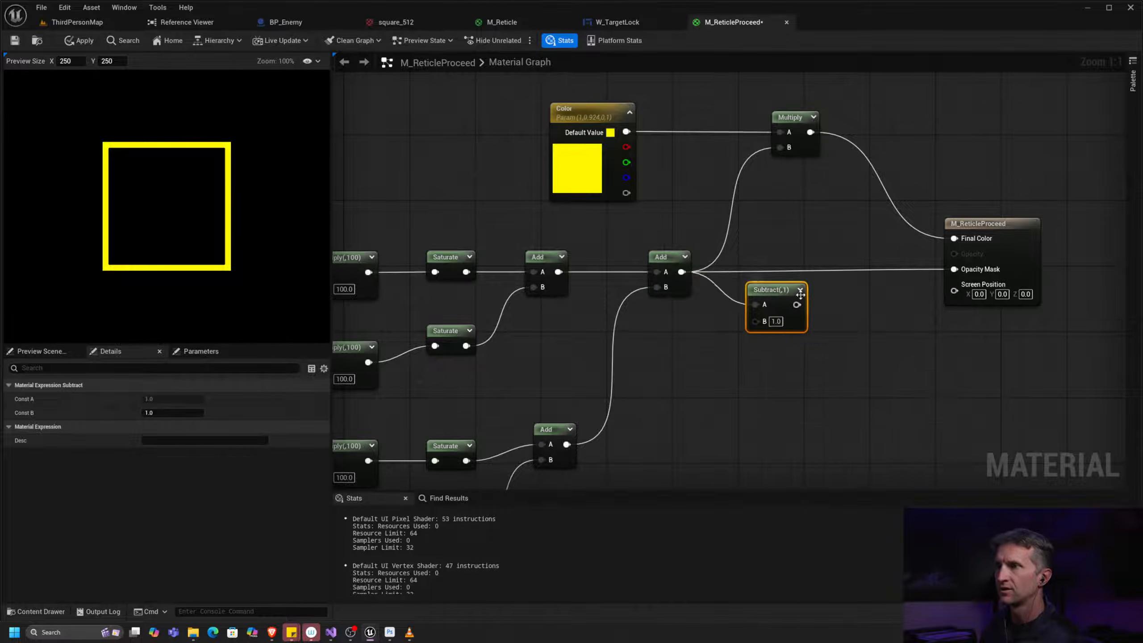
drag(797, 305, 954, 268)
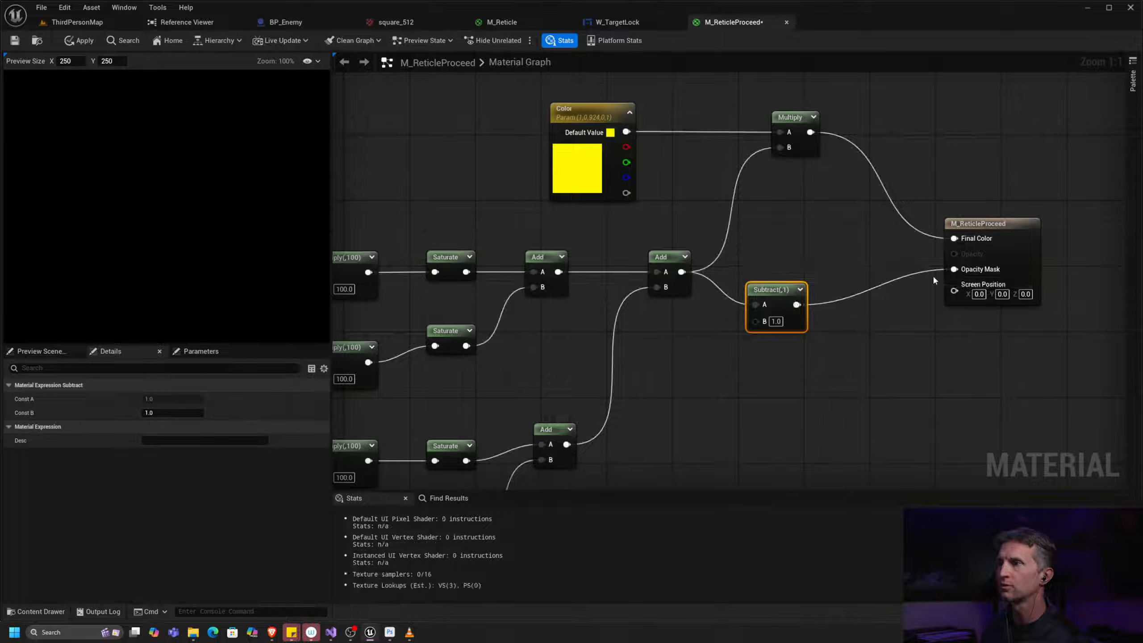
drag(782, 293, 822, 260)
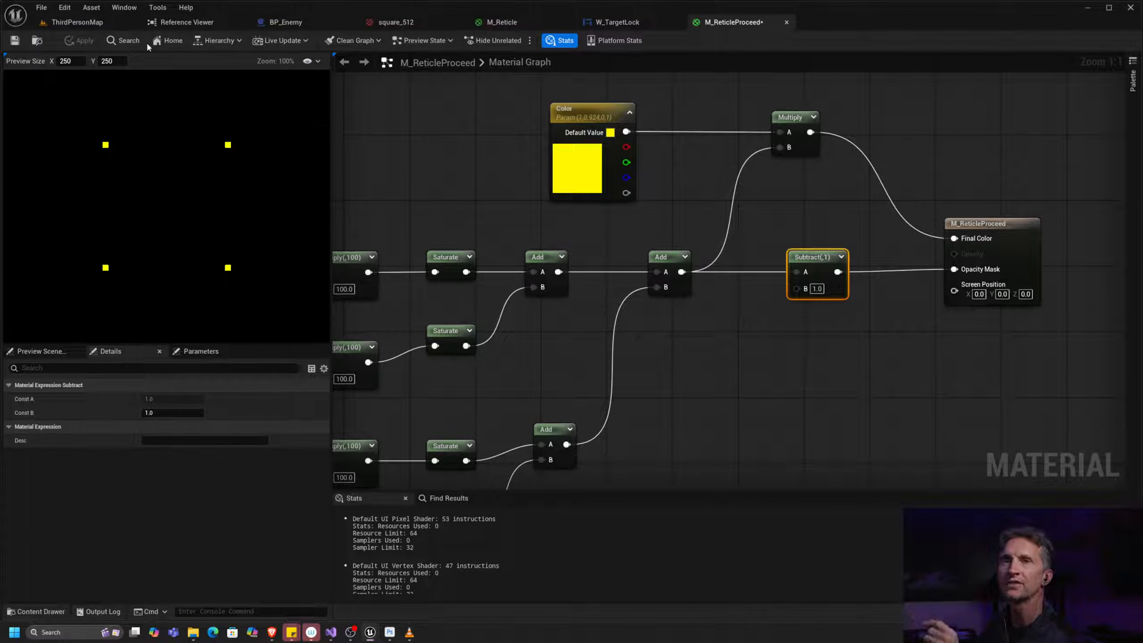
Step: Play-test ThirdPersonMap to check the subtracted mask on the enemies, stop the session, and return to the M_ReticleProceed graph
click(76, 22)
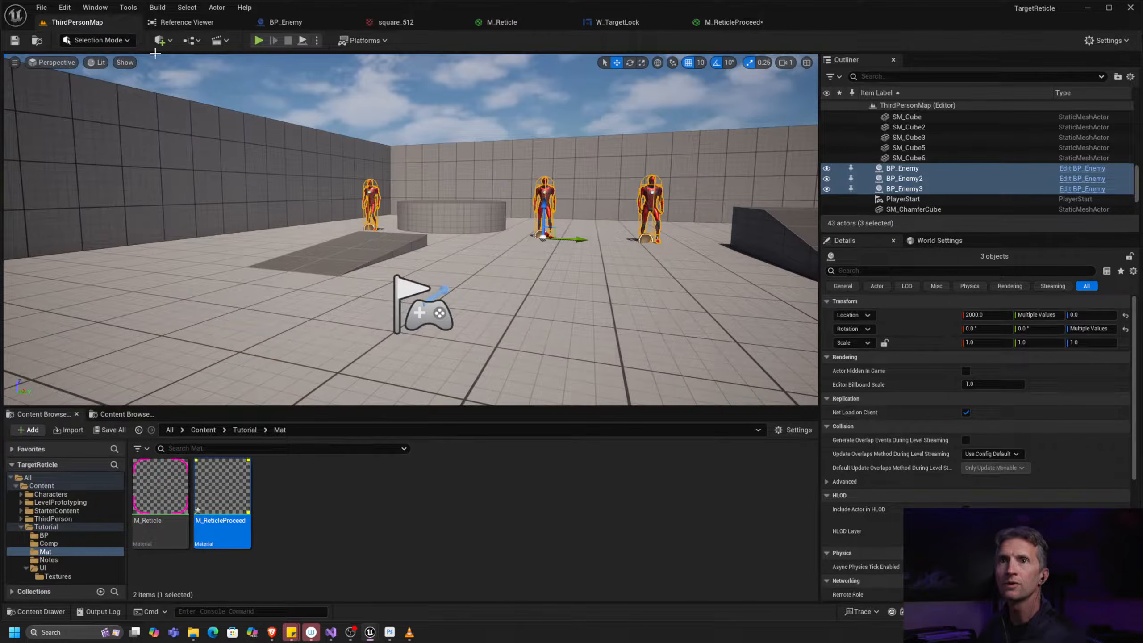
click(259, 41)
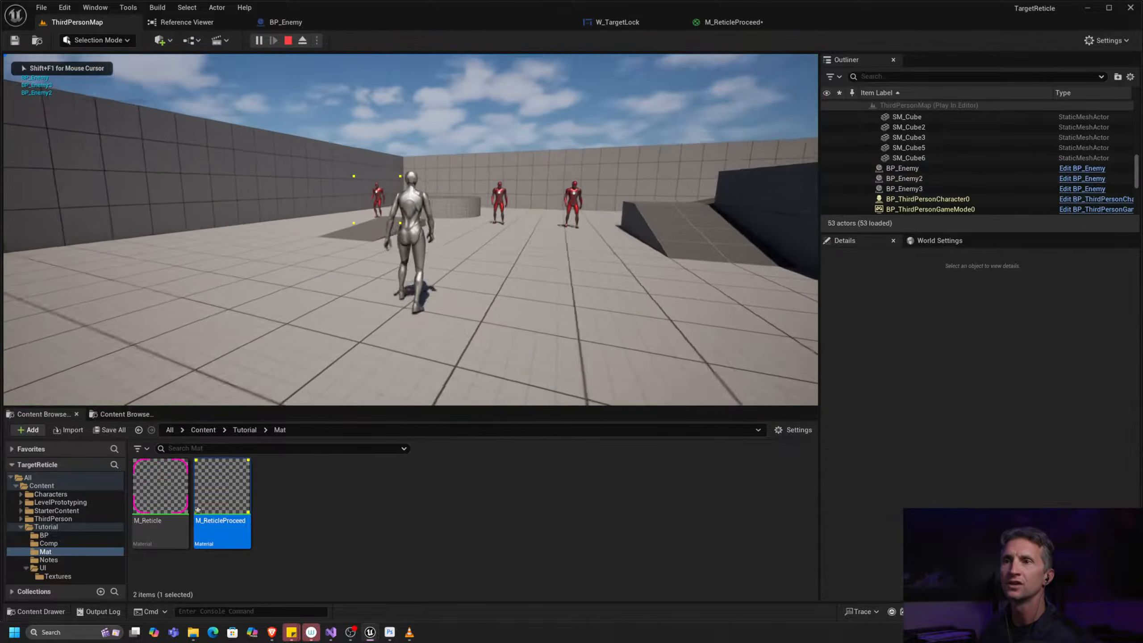
key(a)
key(s)
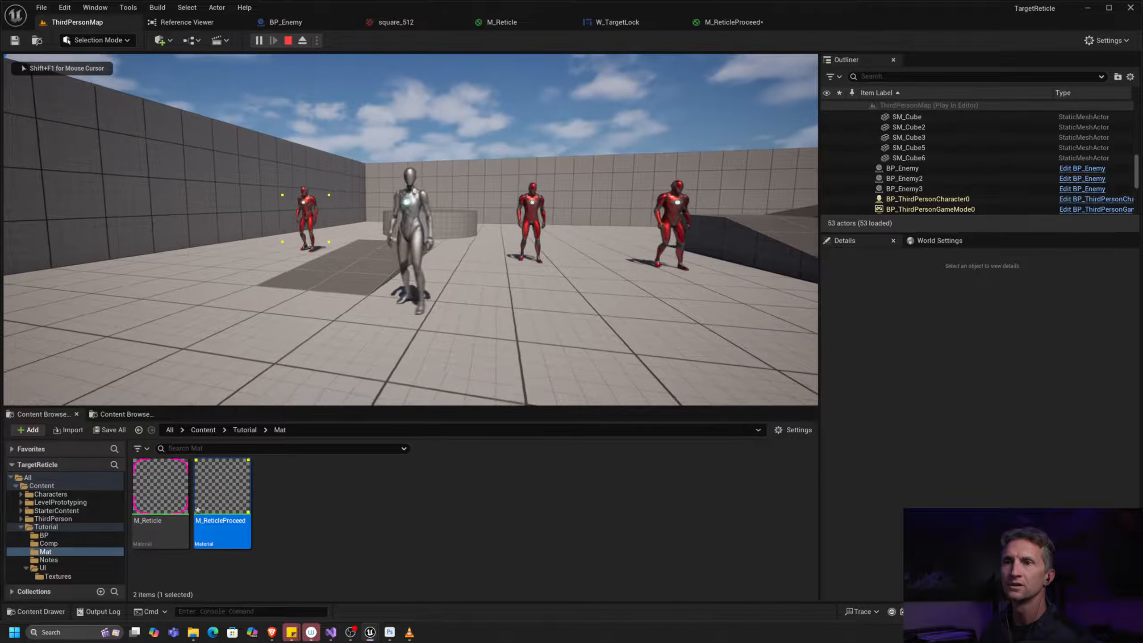
key(Escape)
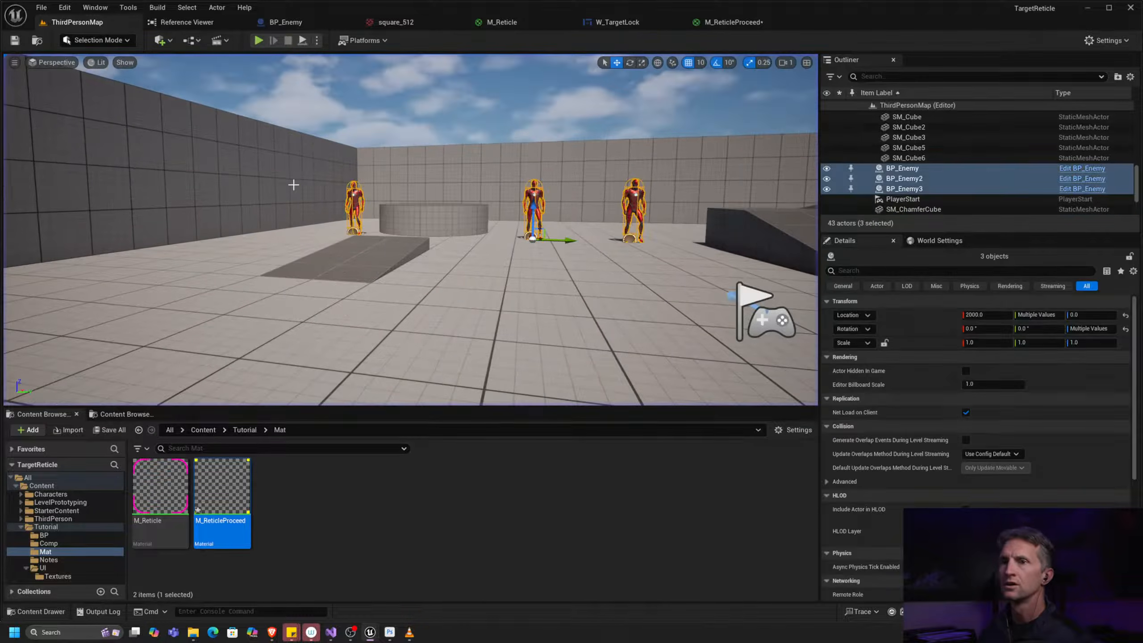
key(ctrl+Tab)
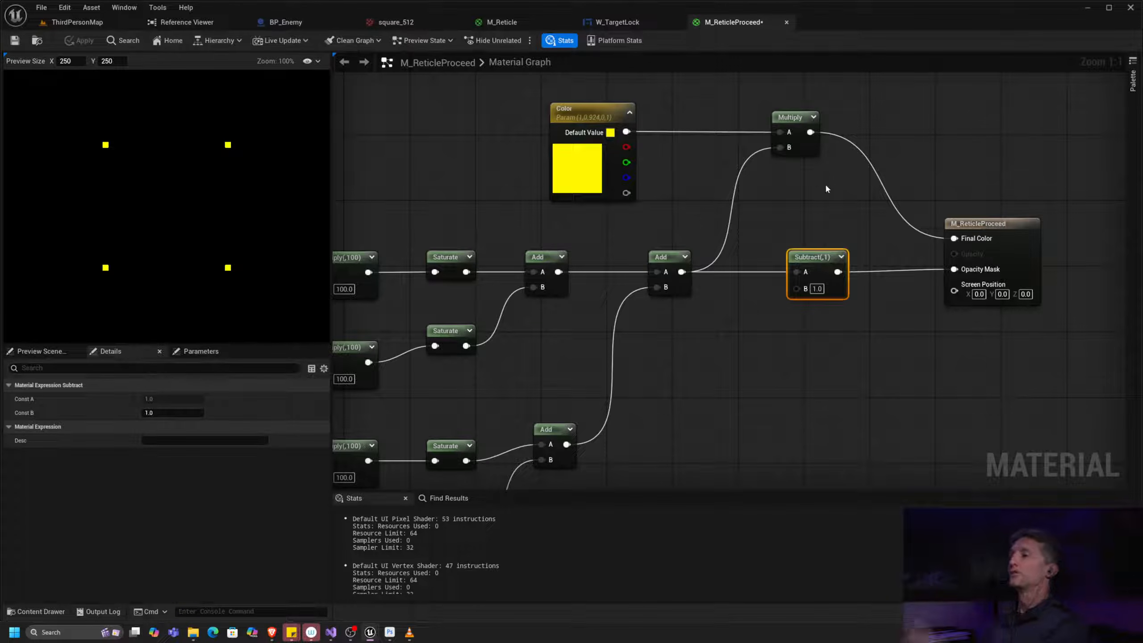
Step: Switch to Photoshop, hide Layer 4 to review the sketch of the 0.75 offset beneath it, and return to the material graph
right_drag(546, 263, 635, 247)
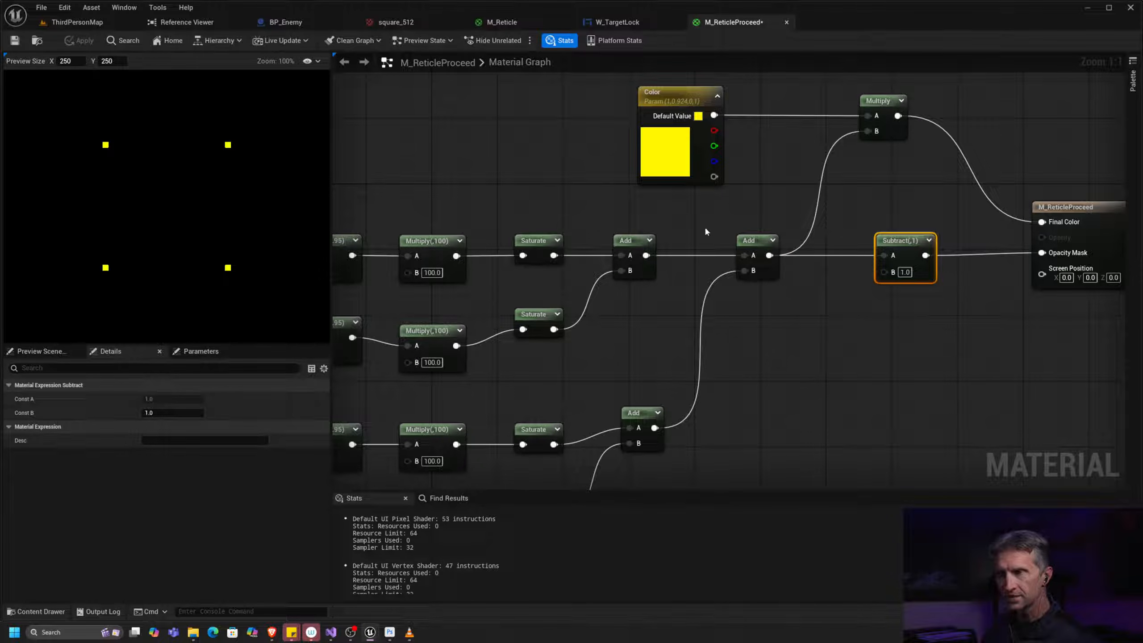
key(alt+Tab)
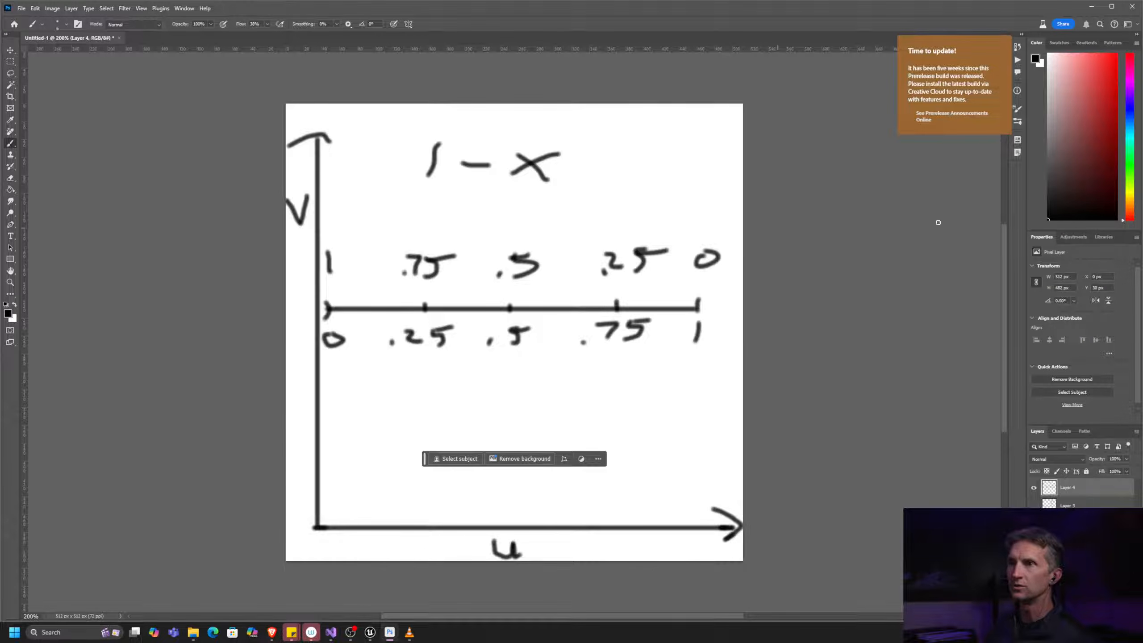
click(1033, 487)
click(1033, 505)
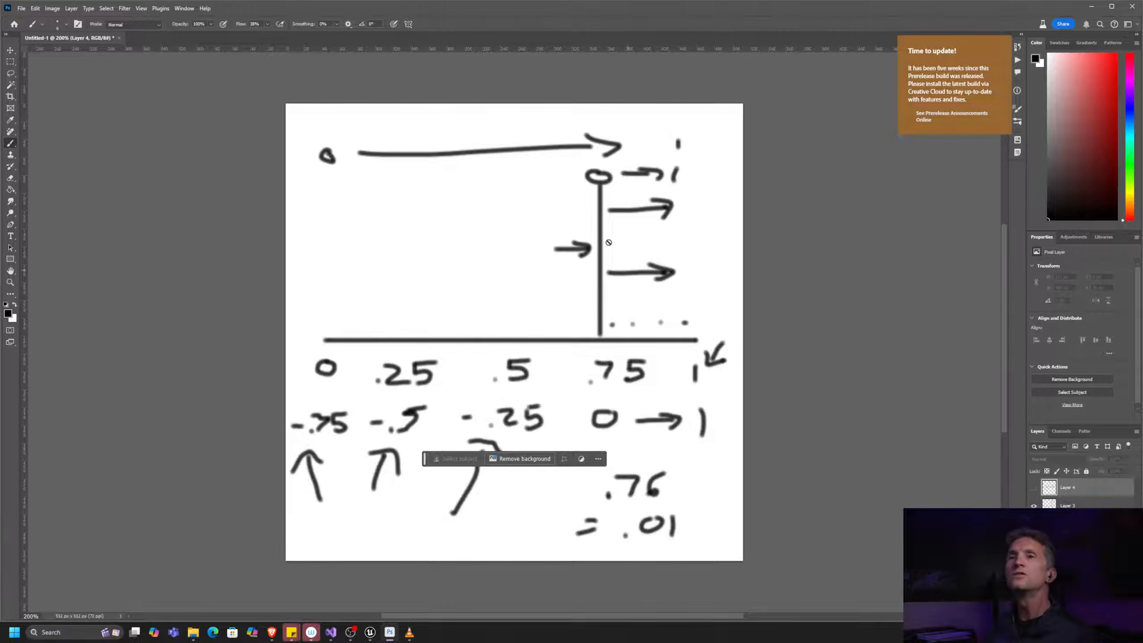
key(alt+Tab)
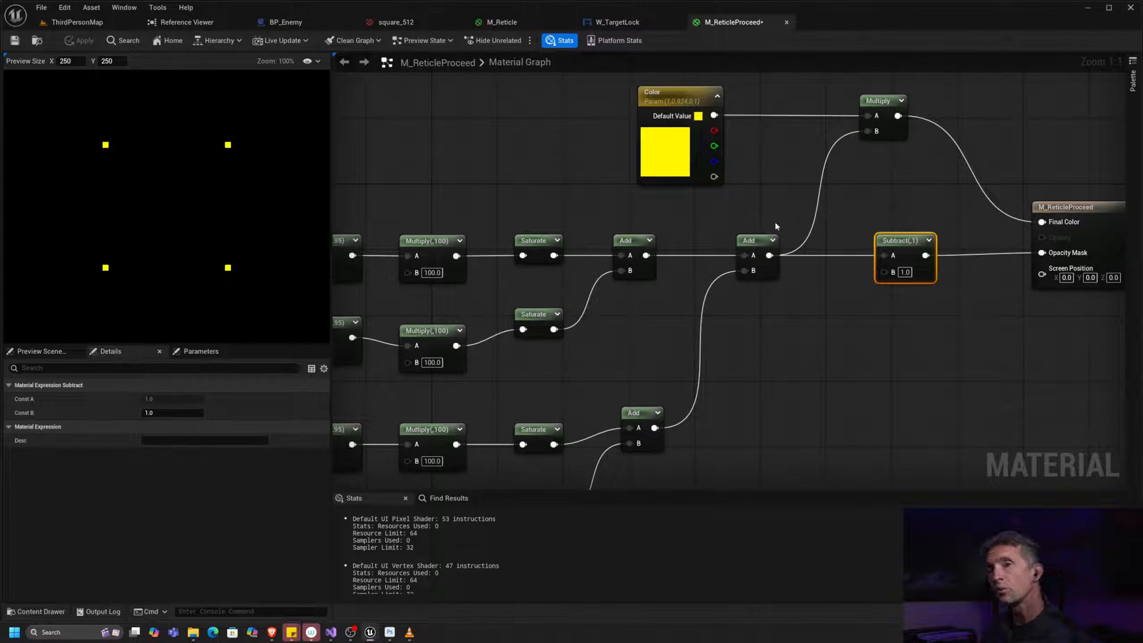
Step: Move the Subtract node below the Opacity Mask wire and bypass the four Saturate nodes, wiring each Multiply(,100) straight into its Add input
drag(898, 247, 839, 339)
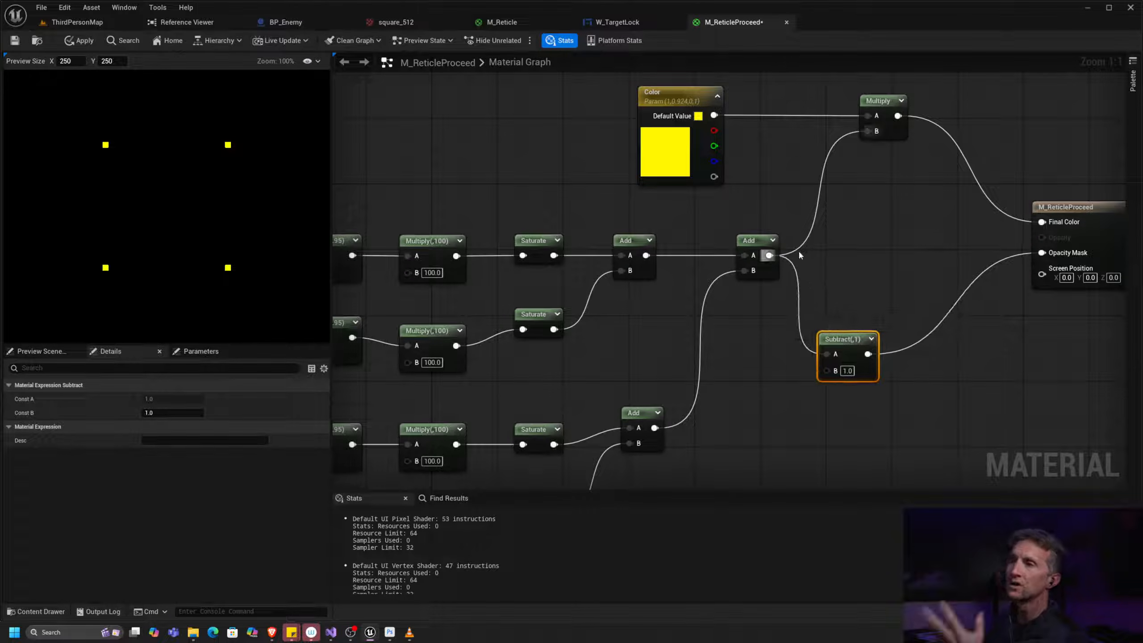
right_drag(693, 321, 742, 234)
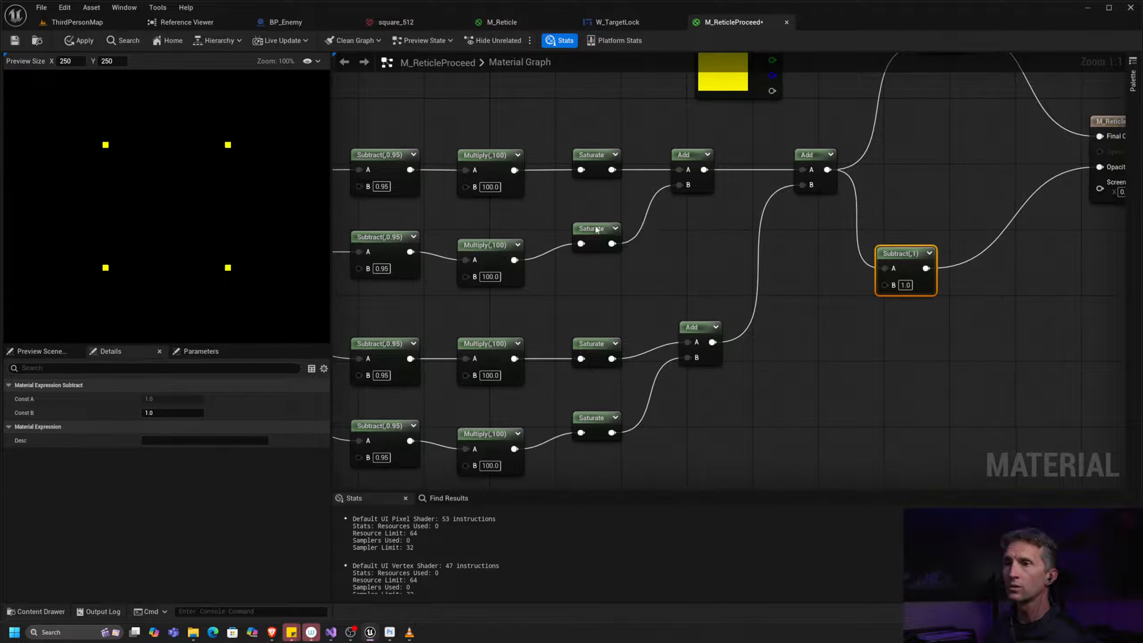
drag(596, 230, 582, 270)
drag(514, 260, 679, 184)
drag(584, 159, 584, 126)
drag(514, 169, 679, 170)
drag(515, 358, 687, 342)
drag(580, 354, 581, 321)
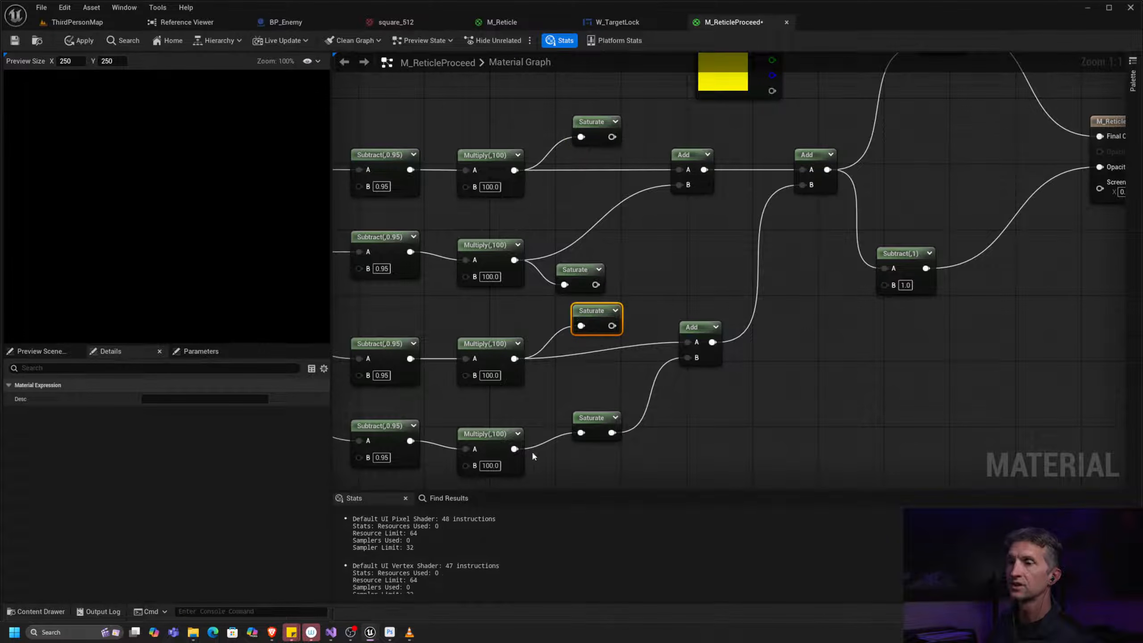
drag(514, 449, 687, 357)
drag(593, 418, 717, 434)
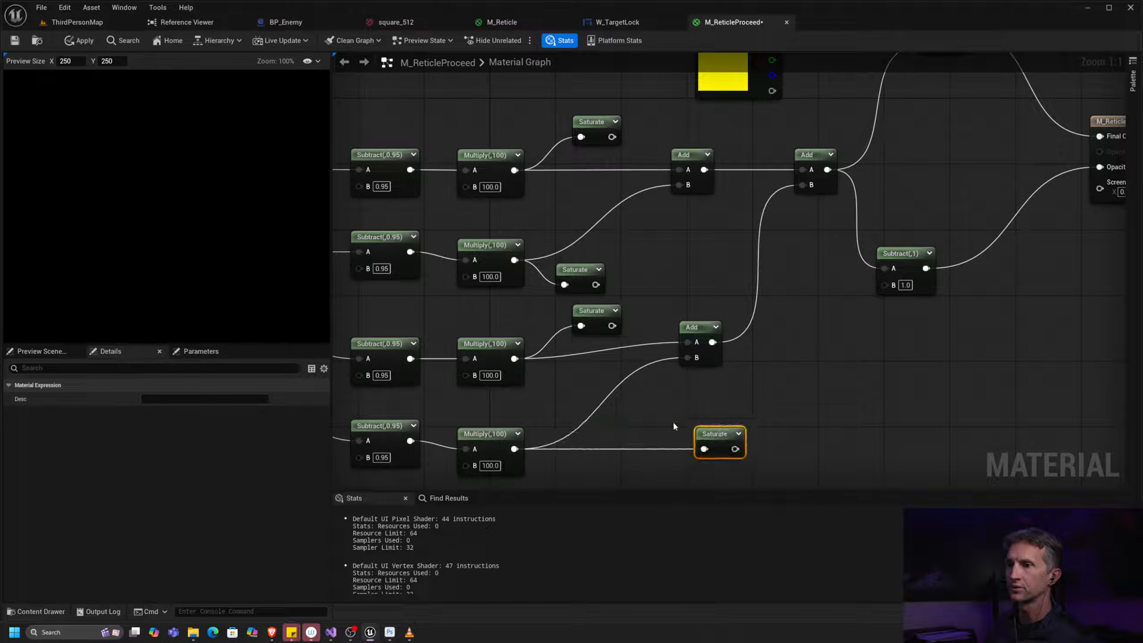
drag(596, 322, 614, 330)
Step: Connect the final Add output directly to Opacity Mask, bypassing the Subtract node
right_drag(769, 256, 602, 259)
right_drag(725, 240, 700, 310)
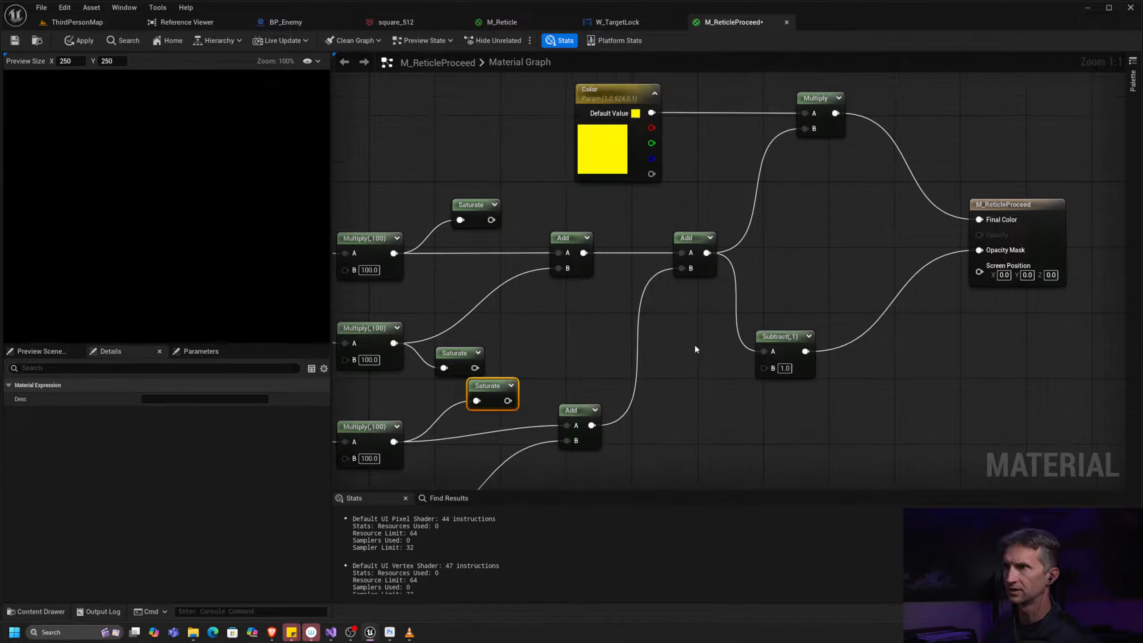
right_drag(684, 375, 707, 270)
right_drag(740, 172, 724, 200)
drag(713, 176, 985, 173)
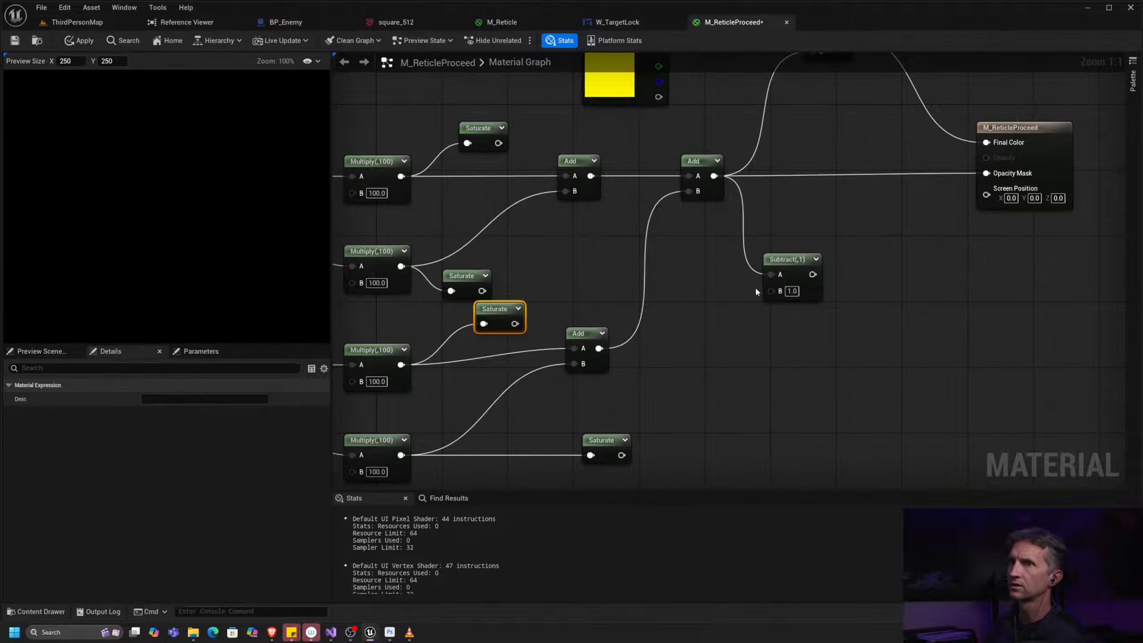
right_drag(864, 201, 938, 256)
right_click(938, 255)
right_drag(707, 326, 651, 332)
Step: Preview the final Add node, and the upper Add node that feeds it
right_click(713, 225)
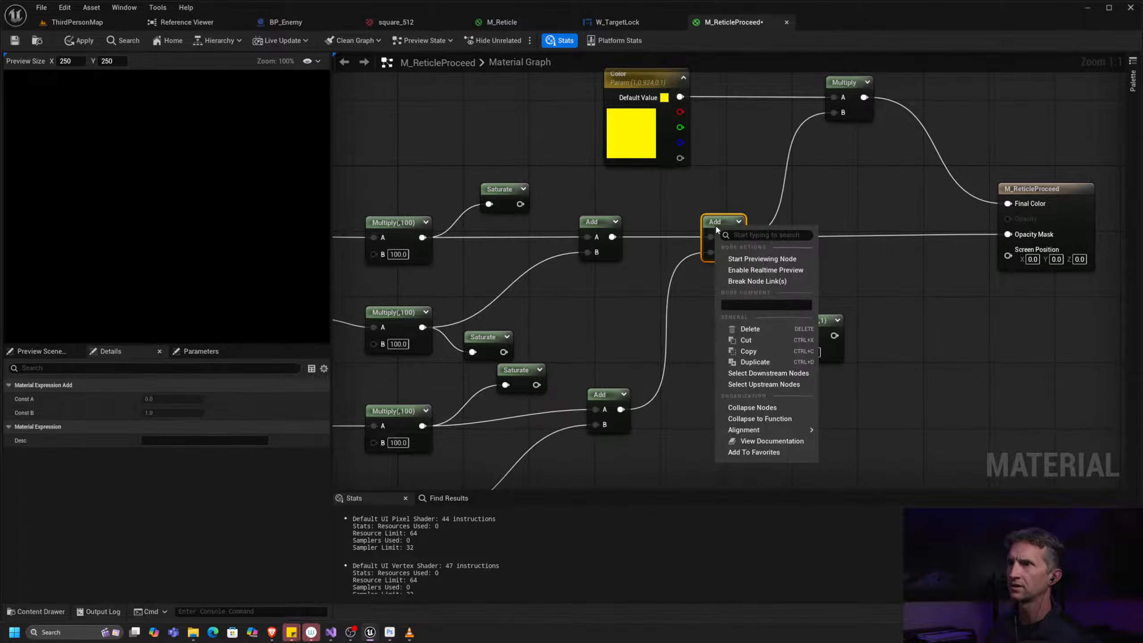
click(762, 260)
drag(724, 211, 730, 216)
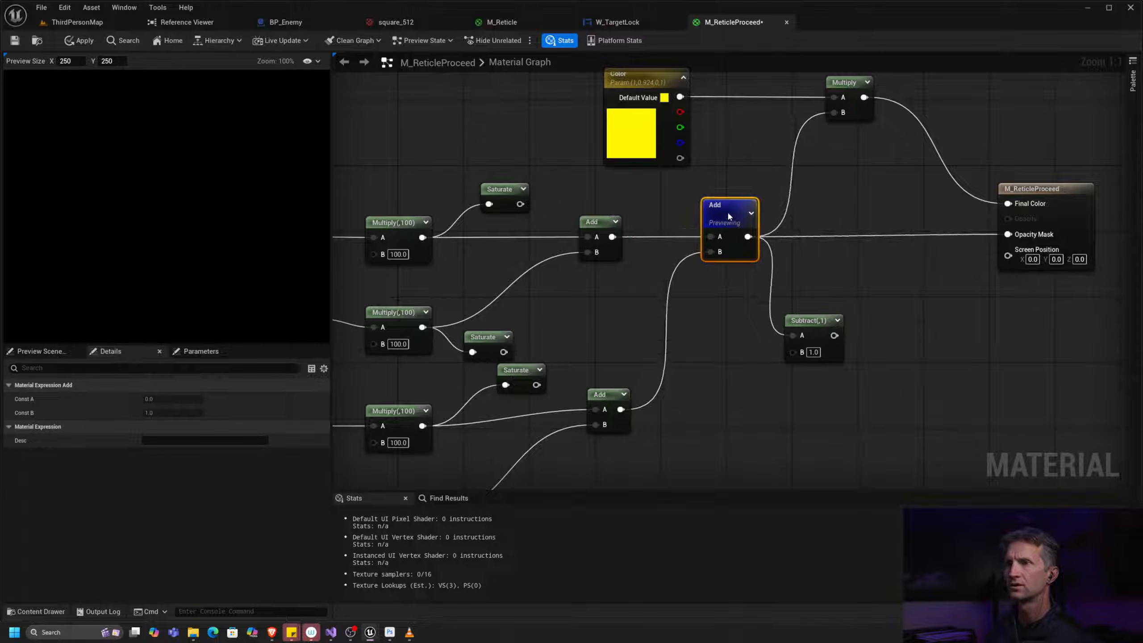
right_click(608, 255)
click(637, 259)
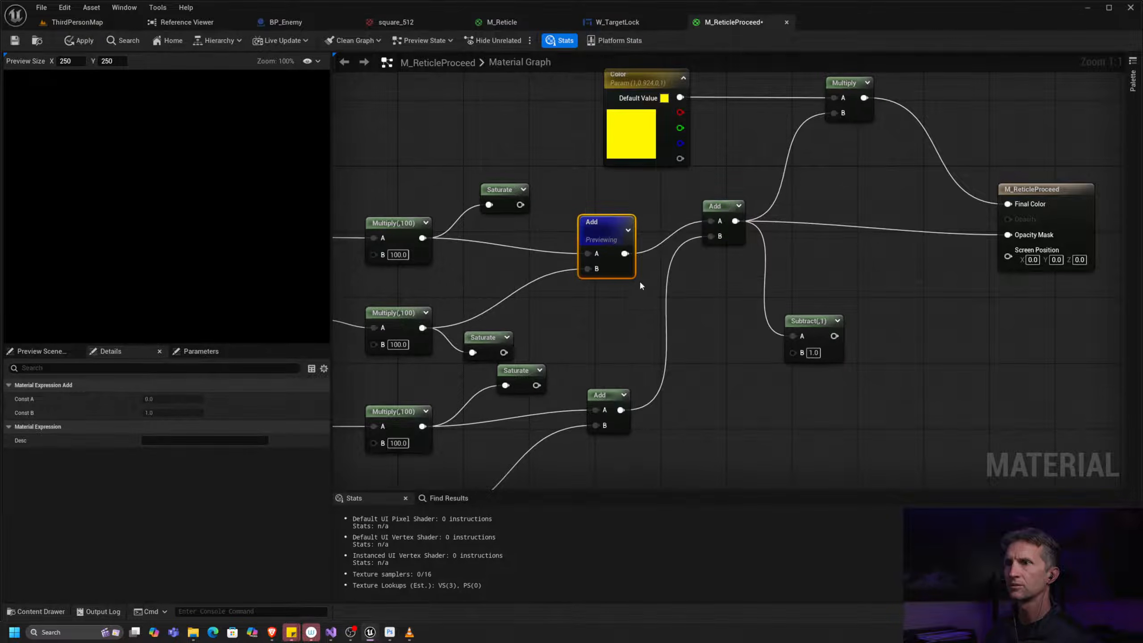
right_drag(585, 290, 805, 263)
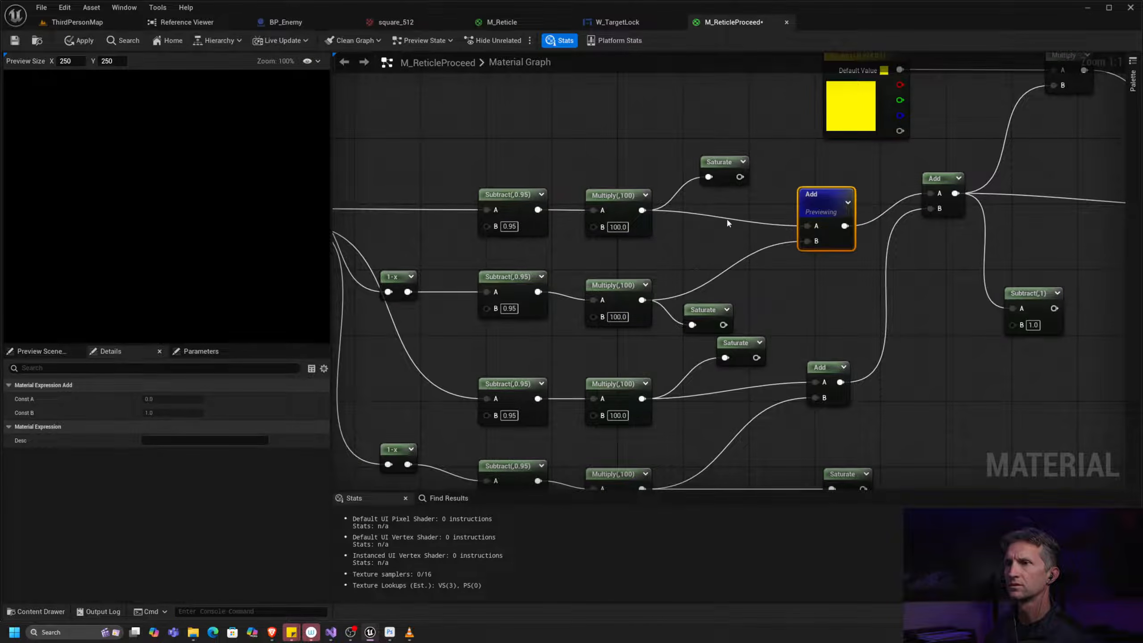
Step: Preview the topmost Multiply(,100) node, line up the upper two Multiply nodes, and preview the upper Add node again
right_click(622, 199)
click(652, 233)
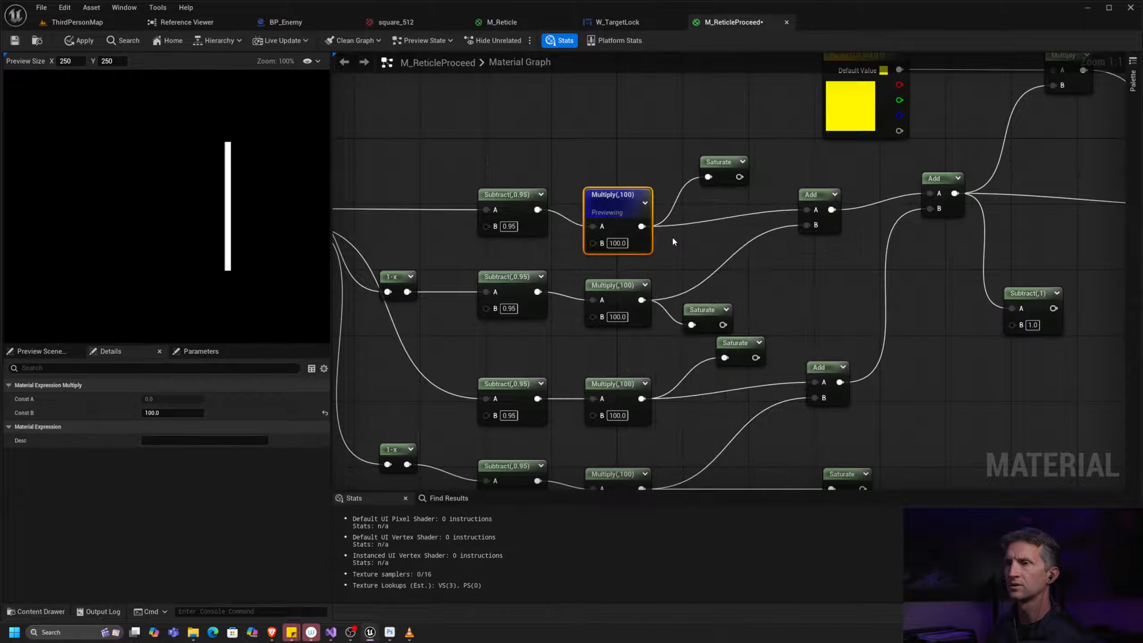
drag(623, 198, 627, 184)
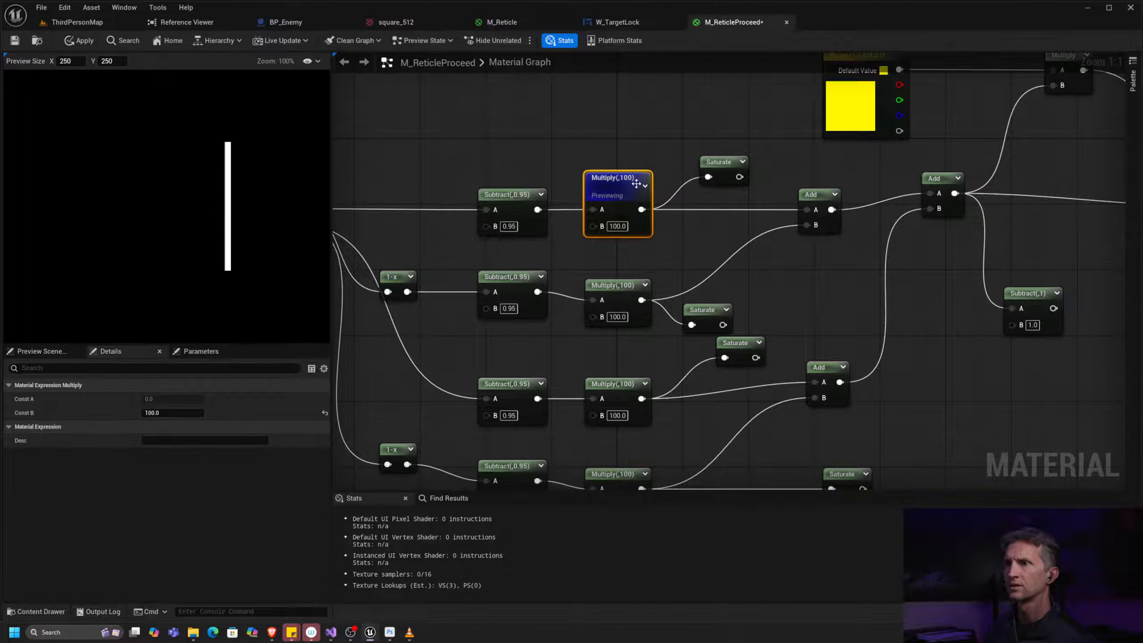
right_drag(708, 252, 734, 226)
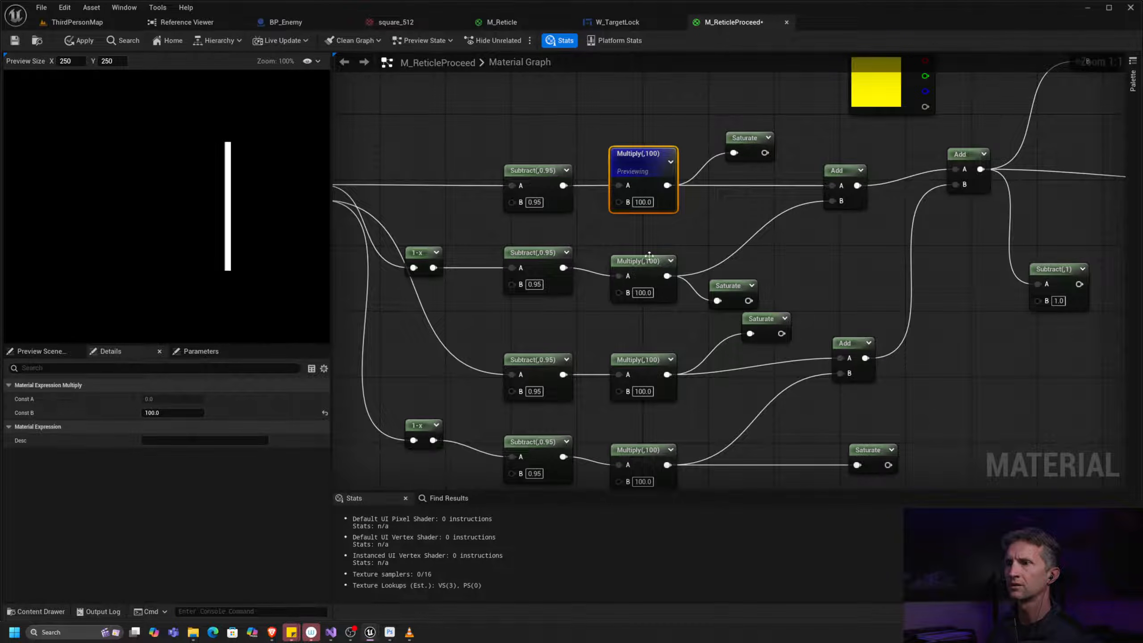
drag(652, 266, 653, 258)
right_click(841, 179)
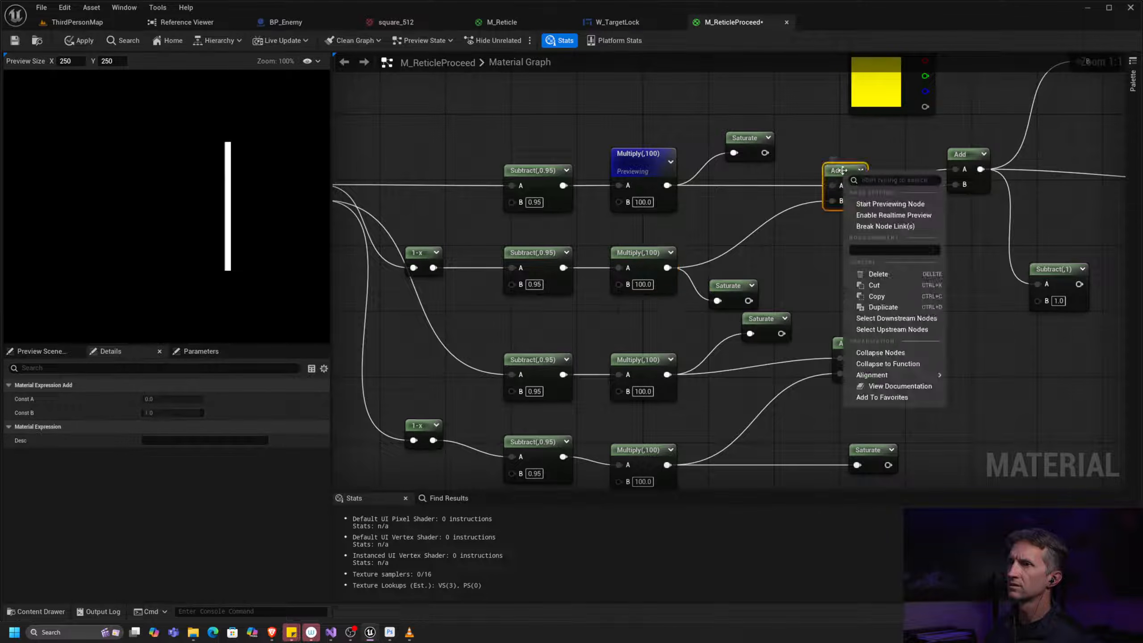
click(882, 204)
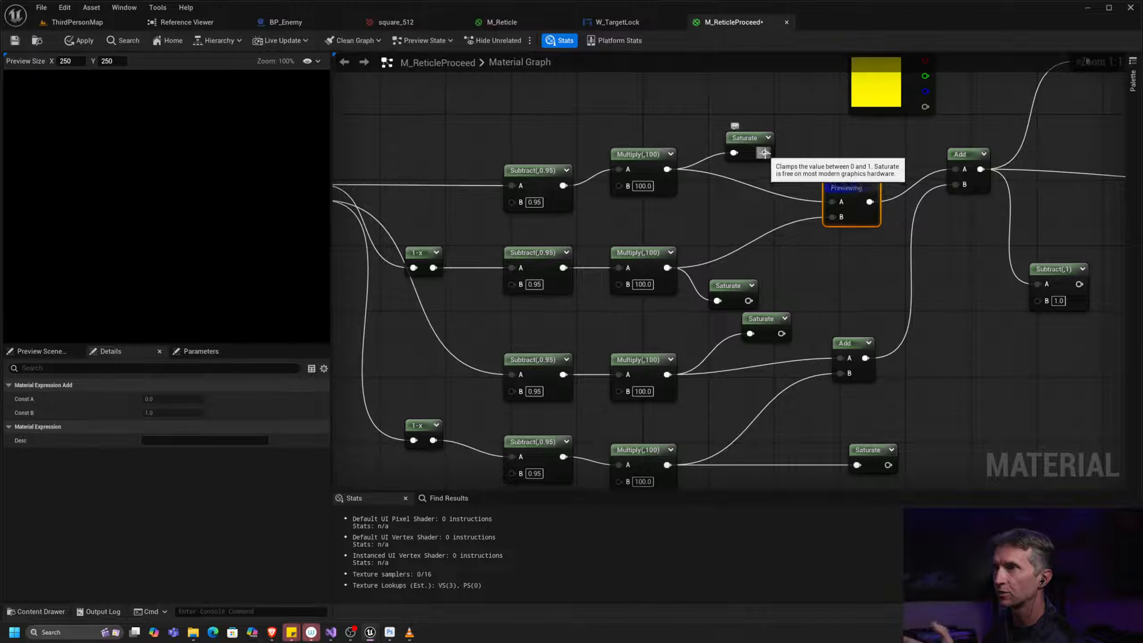
Step: Reconnect the four Saturate outputs to the A and B inputs of the upper and lower Add nodes
drag(764, 152, 832, 201)
drag(748, 301, 755, 263)
drag(782, 334, 843, 360)
right_drag(794, 414, 740, 291)
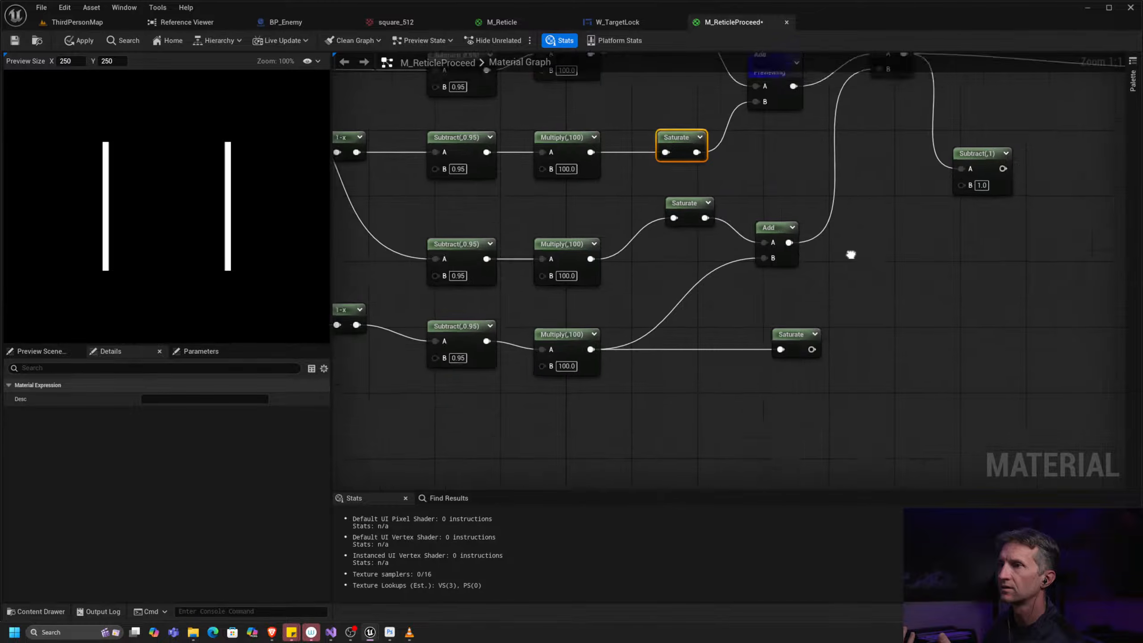
right_drag(849, 252, 726, 376)
drag(726, 377, 691, 302)
Step: Align the Saturate and Add nodes with their Multiply rows so the connections run straight
drag(622, 247, 614, 280)
right_drag(681, 176, 680, 265)
drag(615, 156, 611, 175)
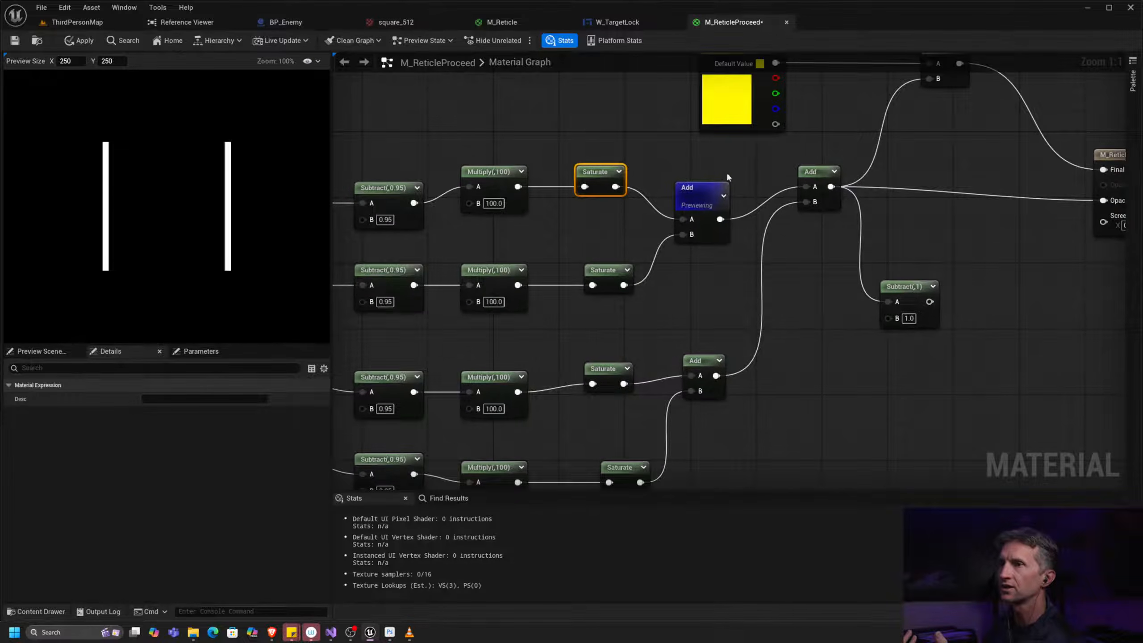
right_drag(729, 178, 730, 237)
right_drag(710, 361, 819, 195)
drag(817, 258, 813, 273)
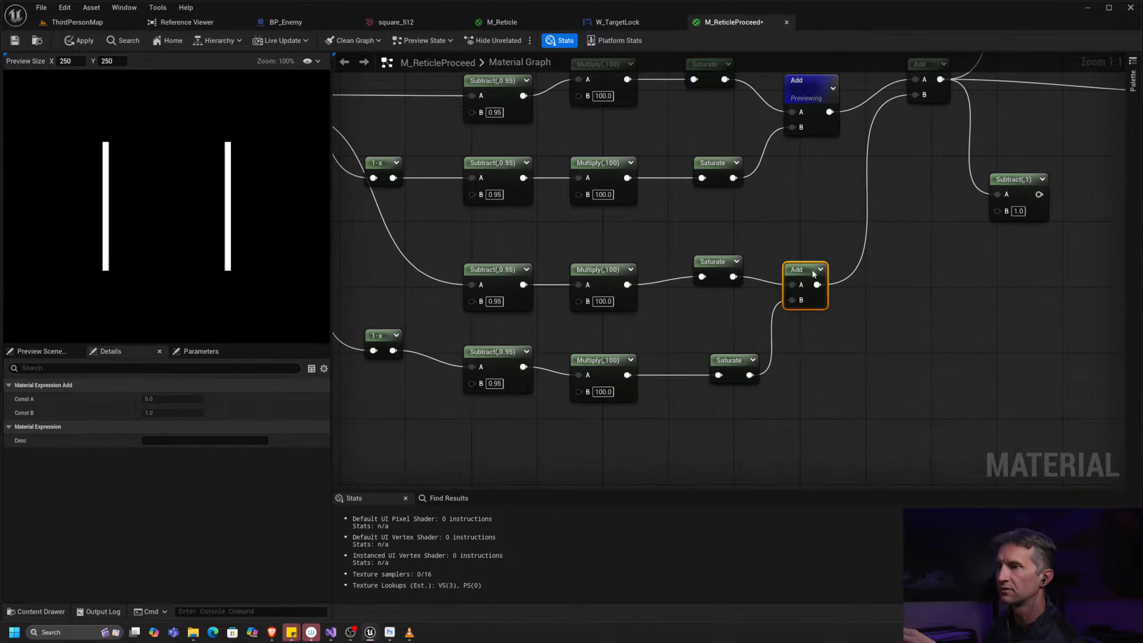
drag(728, 266, 720, 275)
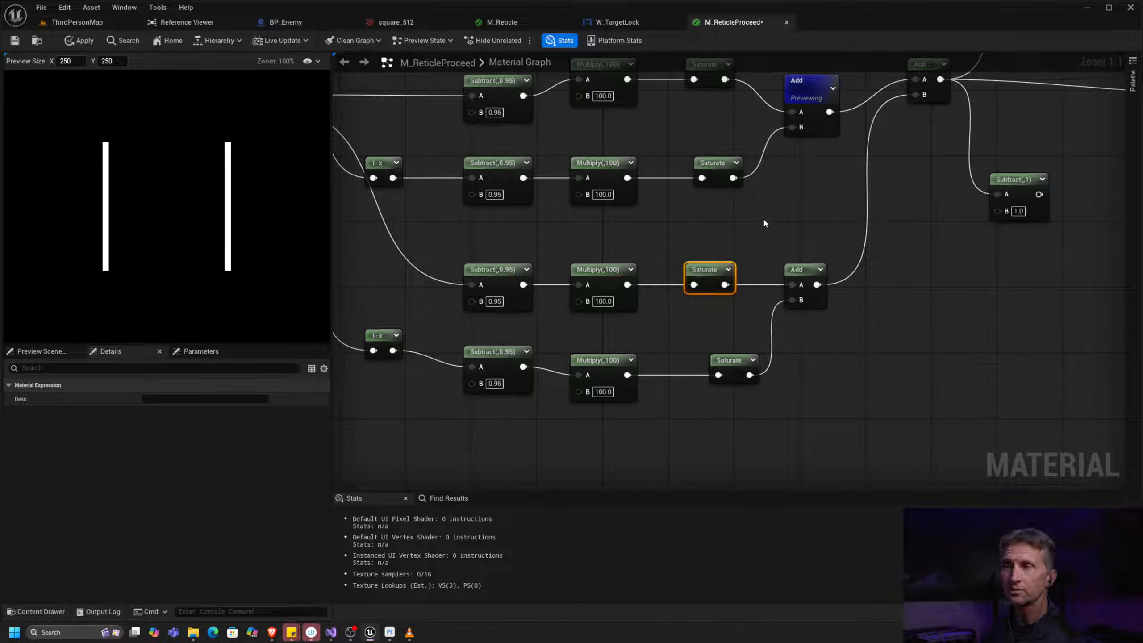
right_drag(776, 181, 688, 283)
drag(718, 189, 722, 157)
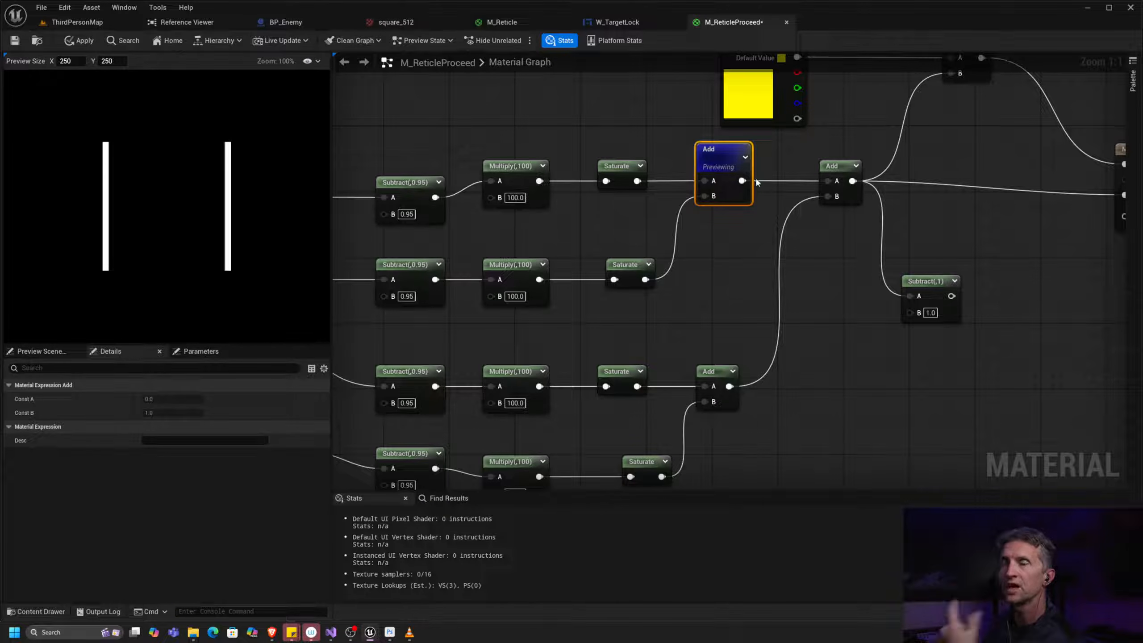
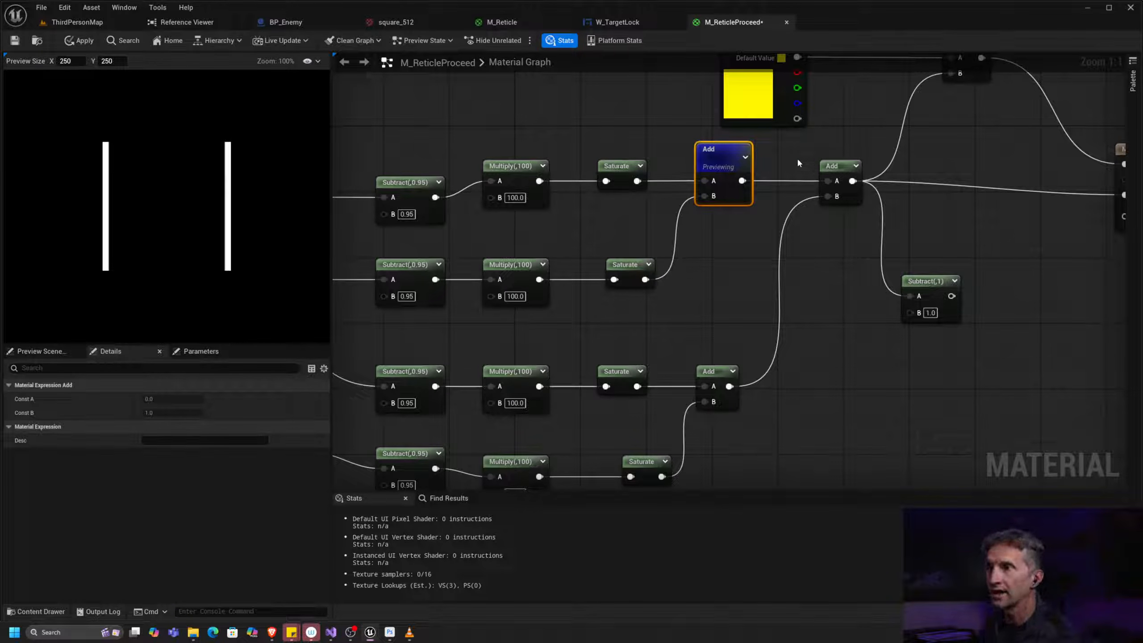
Step: Stop previewing the upper Add node and move the disconnected Subtract node closer to the material output
right_drag(807, 168, 606, 230)
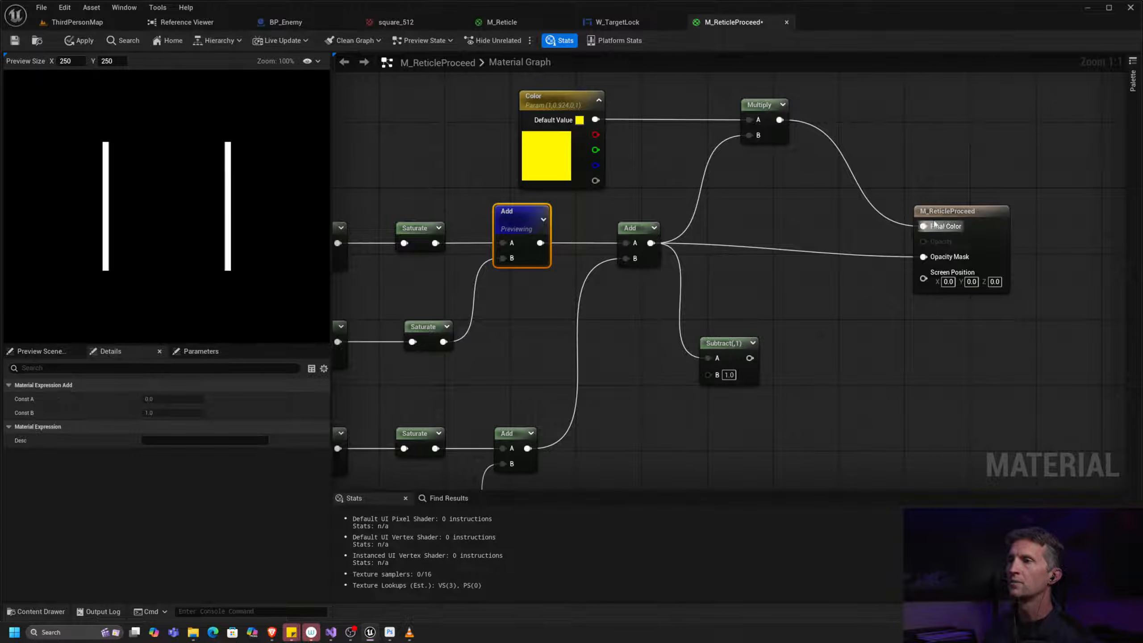
right_click(533, 227)
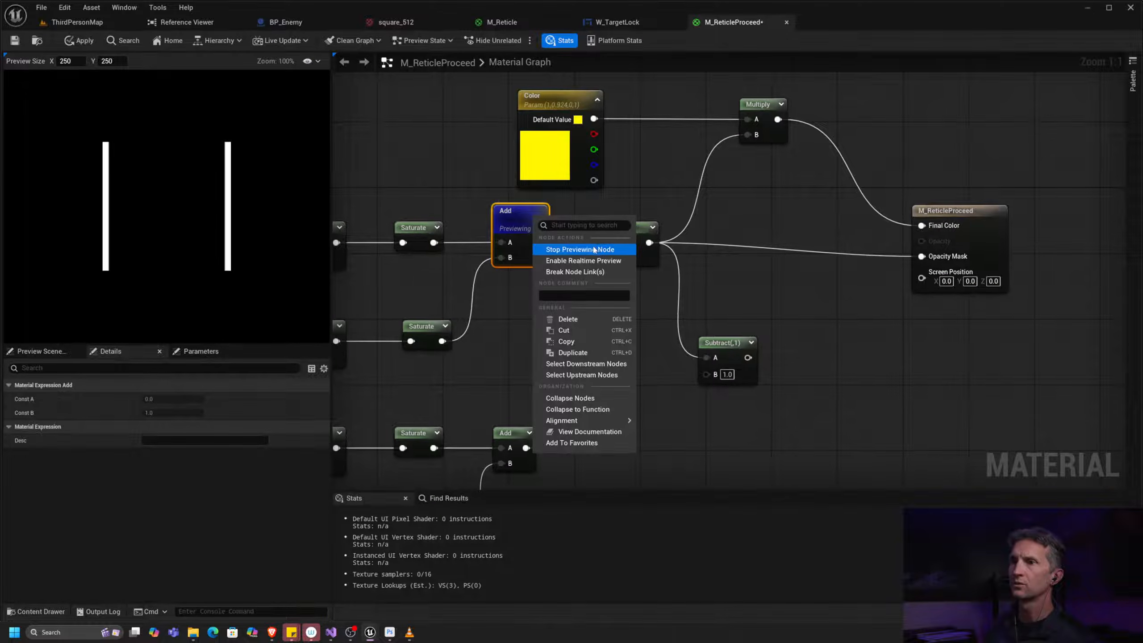
click(616, 247)
drag(727, 350, 777, 334)
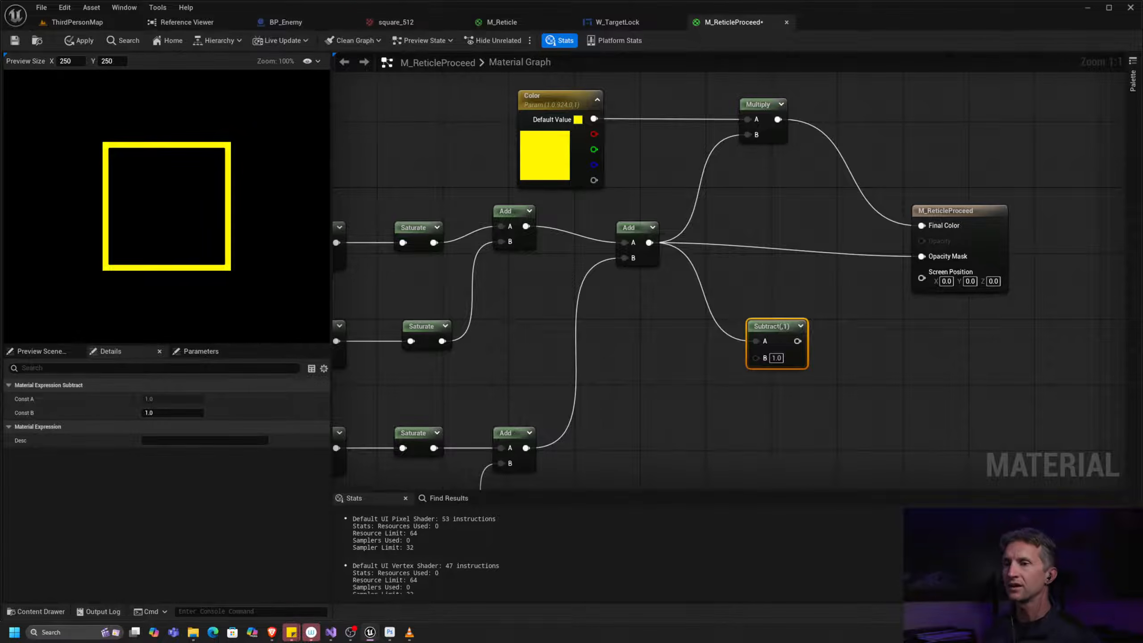
Step: Copy an existing Saturate node and paste it beside the Subtract node
right_drag(551, 363, 581, 304)
click(456, 267)
key(ctrl+c)
right_drag(703, 271, 628, 316)
key(ctrl+v)
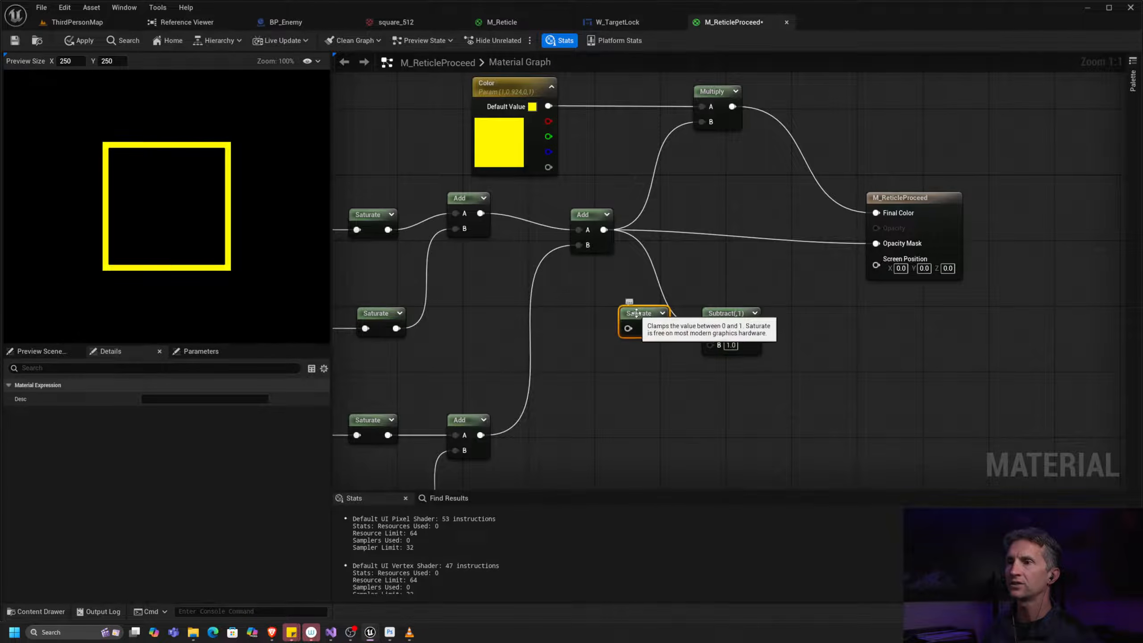
Step: Route Subtract into Opacity Mask and insert the copied Saturate after the final Add, feeding it to Multiply B and Subtract A
drag(636, 312, 612, 329)
drag(751, 328, 772, 247)
drag(614, 331, 655, 298)
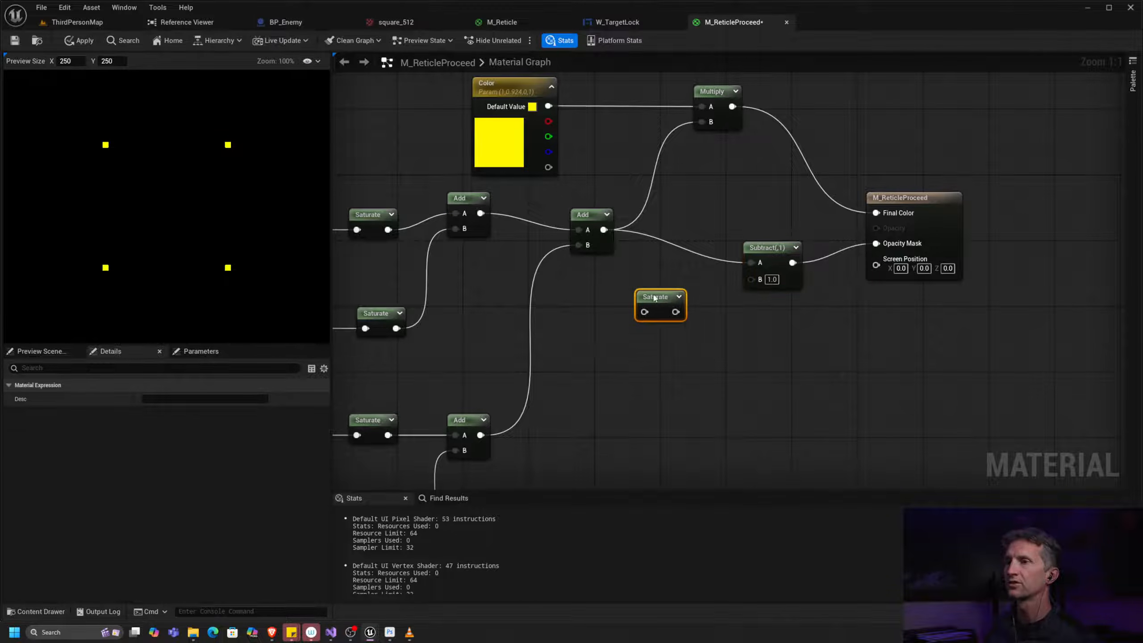
ctrl+drag(603, 230, 645, 246)
click(79, 40)
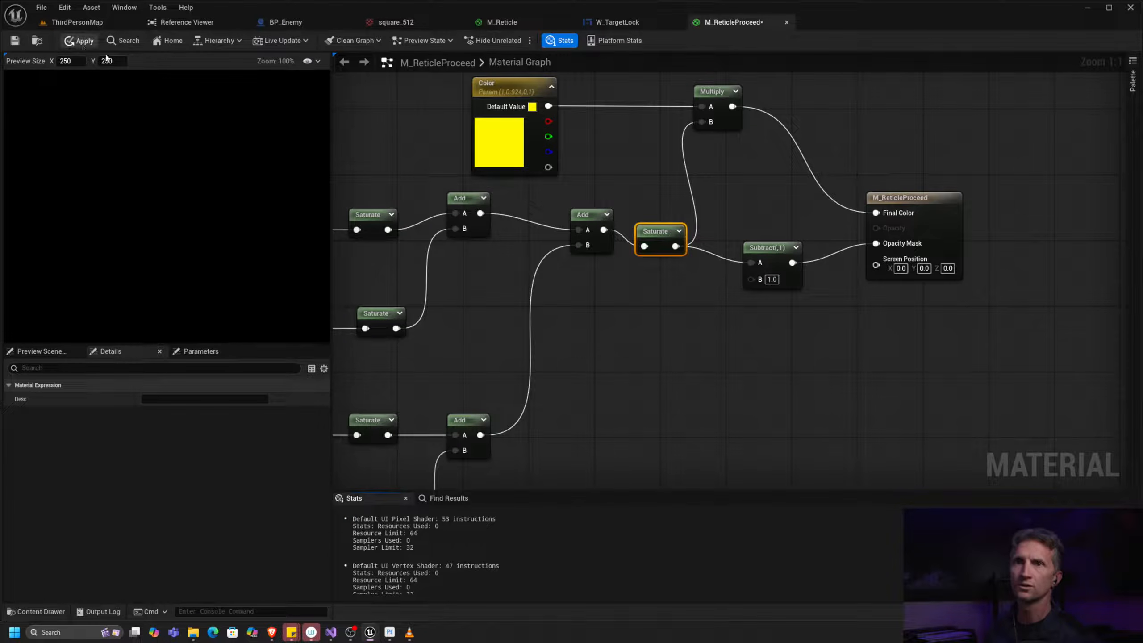
Step: Connect the last Saturate output directly to Opacity Mask instead of Subtract, and apply and save the material
drag(780, 251, 737, 279)
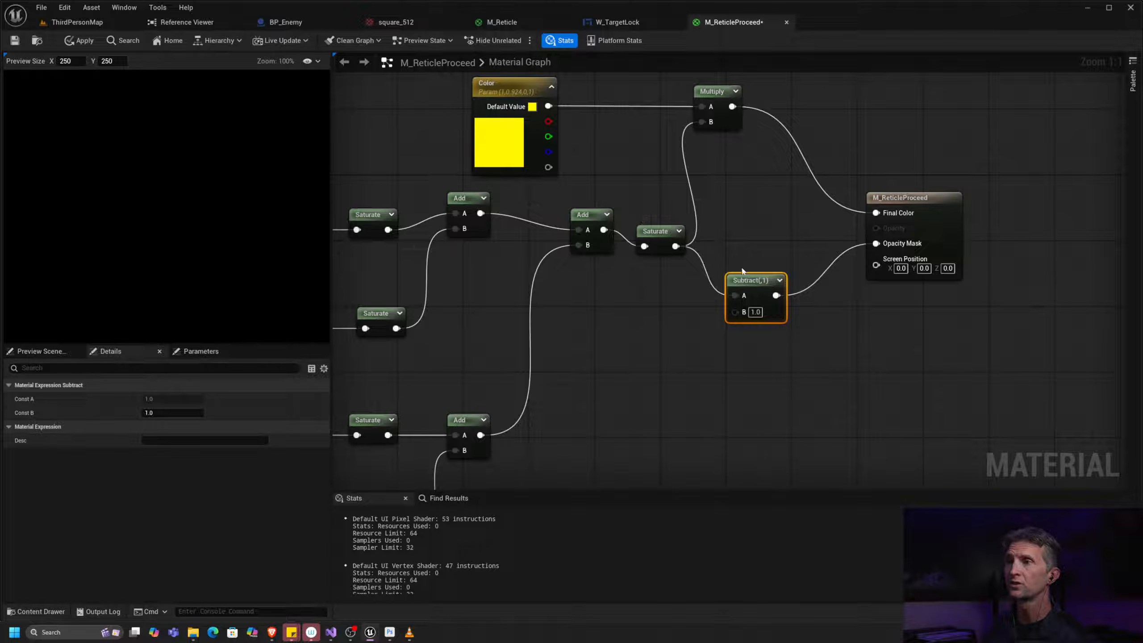
drag(676, 246, 860, 244)
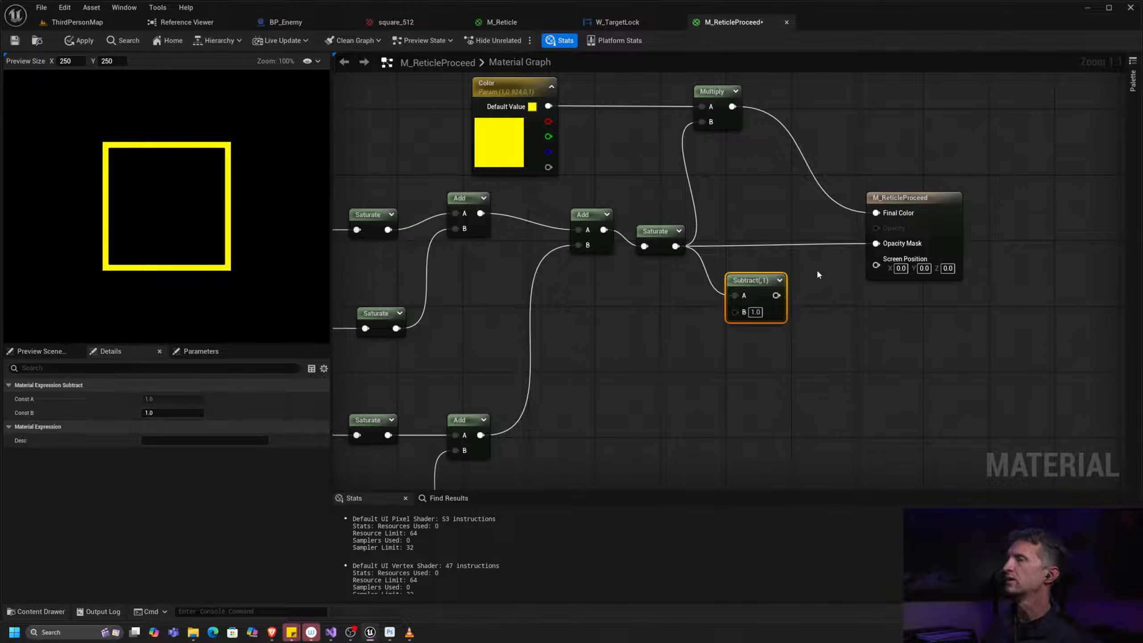
click(77, 41)
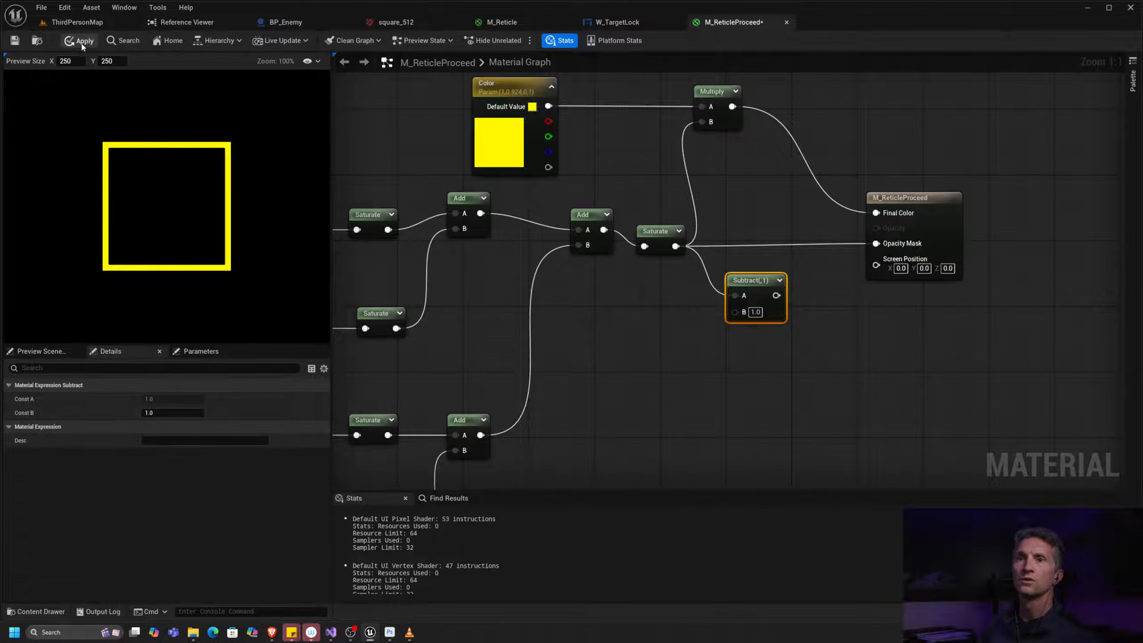
click(14, 43)
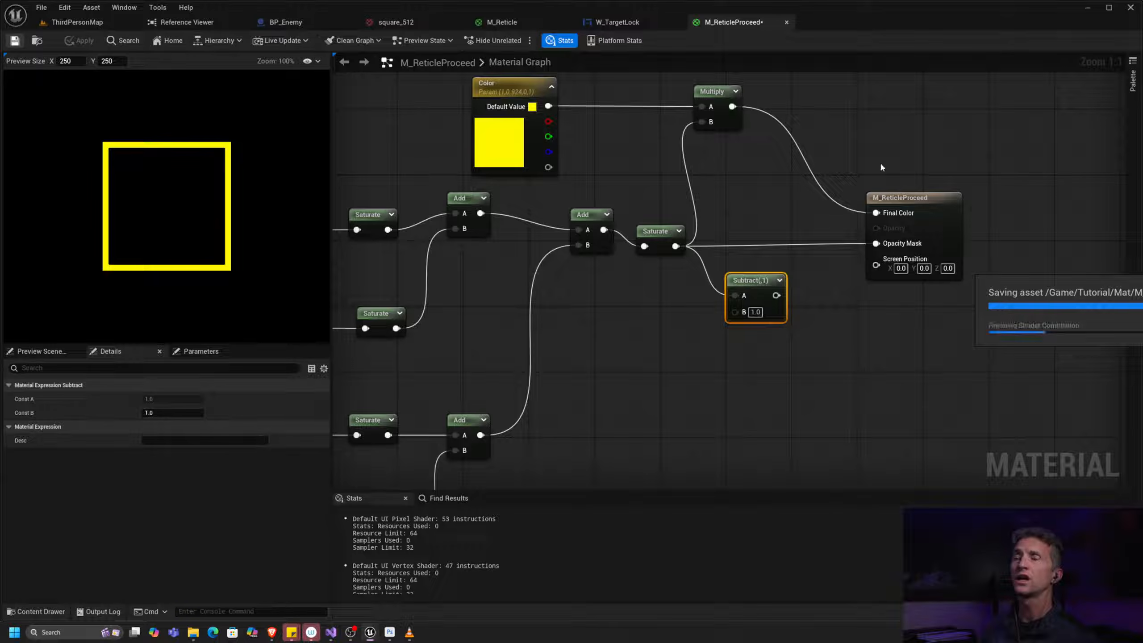
key(alt+Tab)
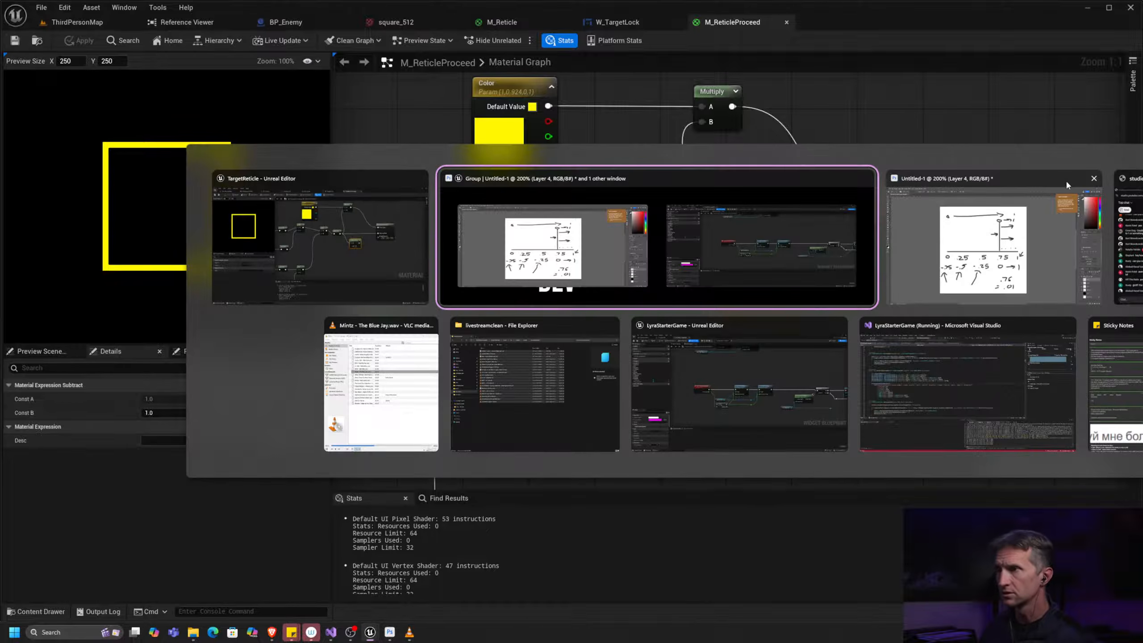
key(Escape)
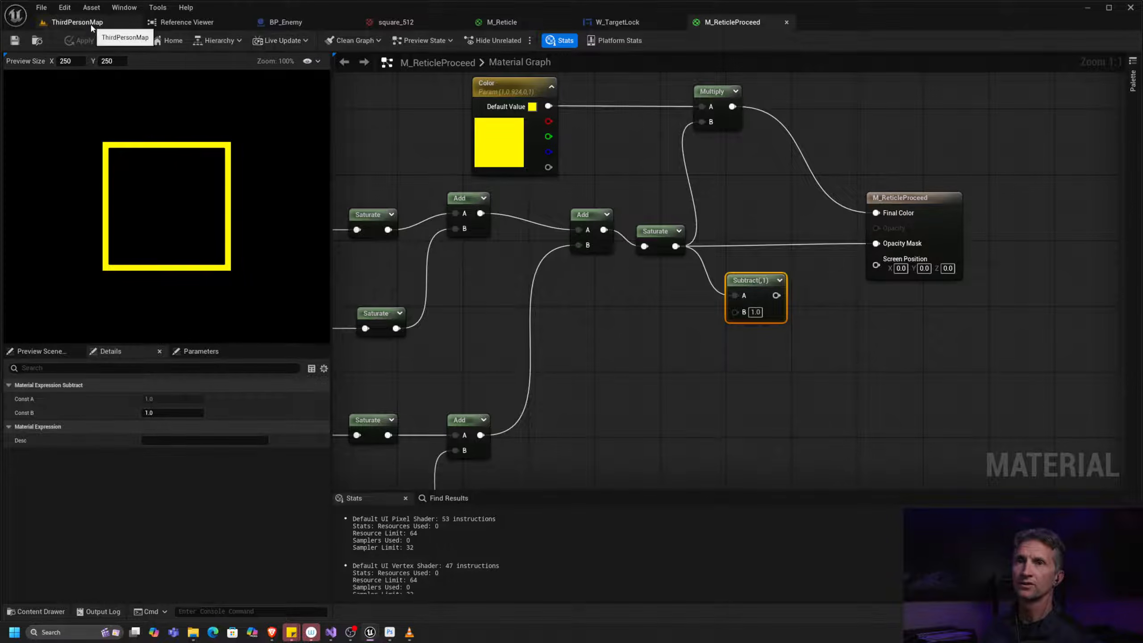
Step: Return to ThirdPersonMap and open the Tutorial/Notes content folder
click(77, 22)
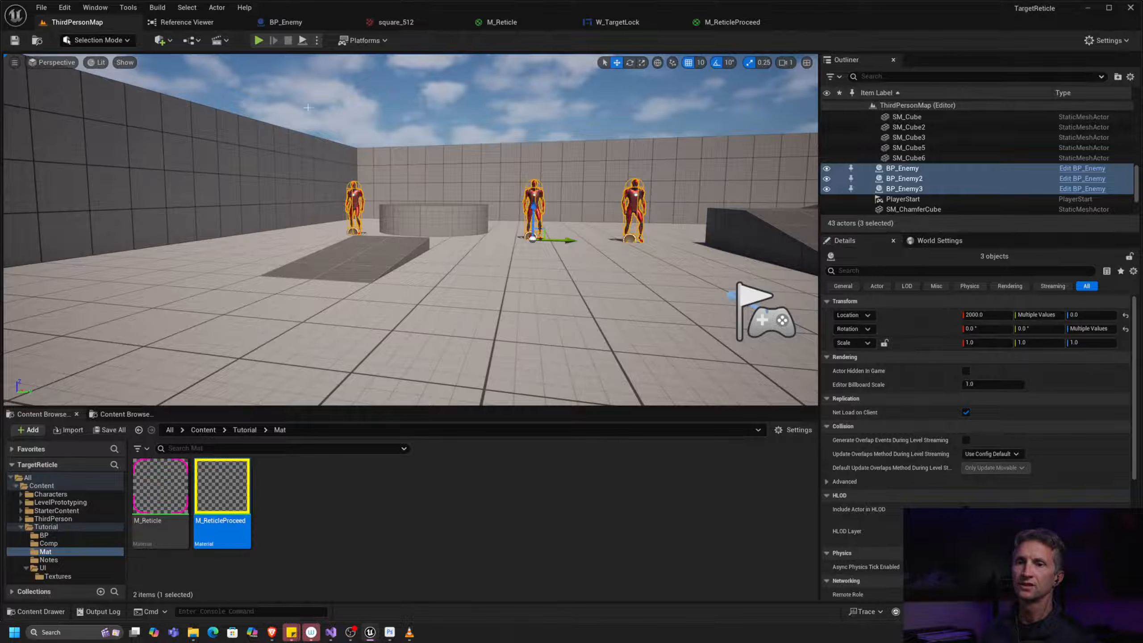
click(92, 560)
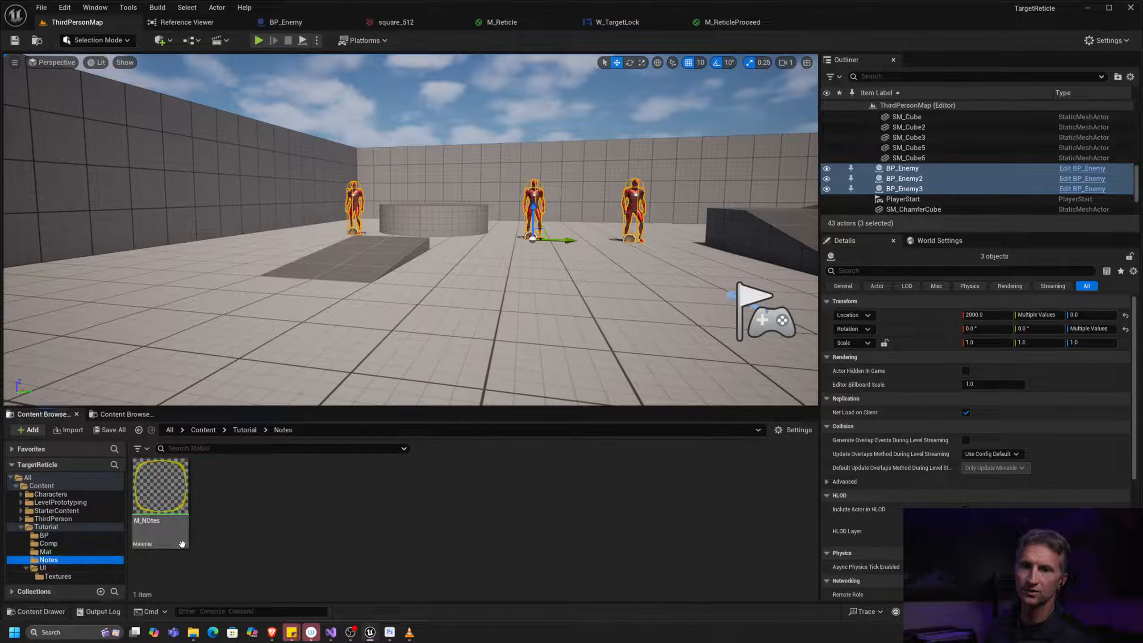
Step: Open the M_NOtes material to review its reference graph, and return to the M_ReticleProceed graph
click(175, 500)
double_click(178, 497)
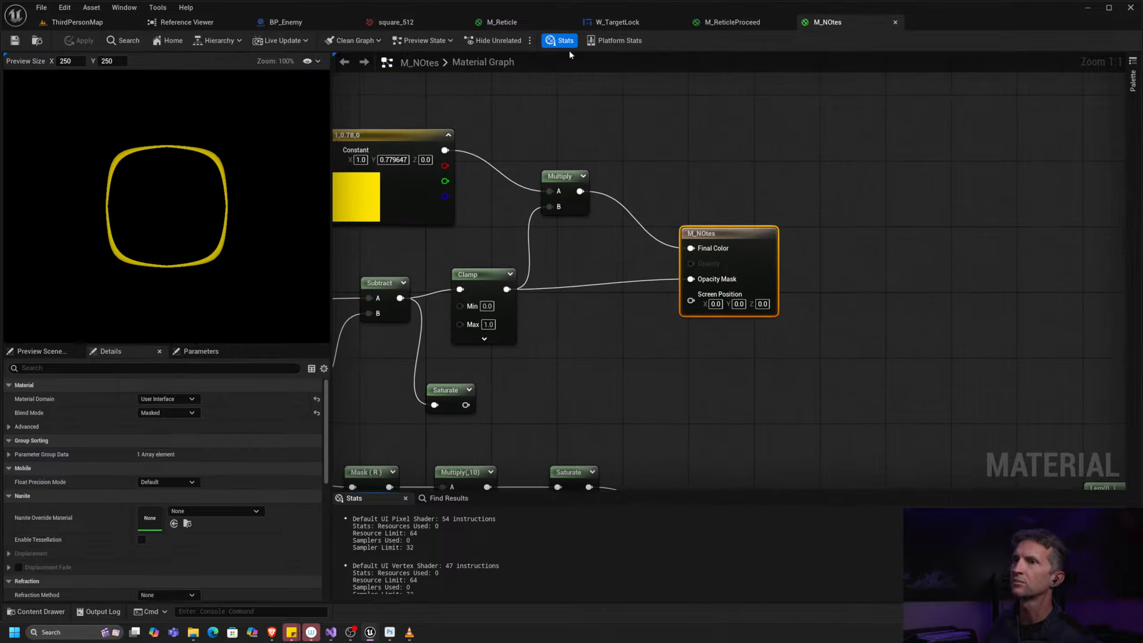
click(710, 22)
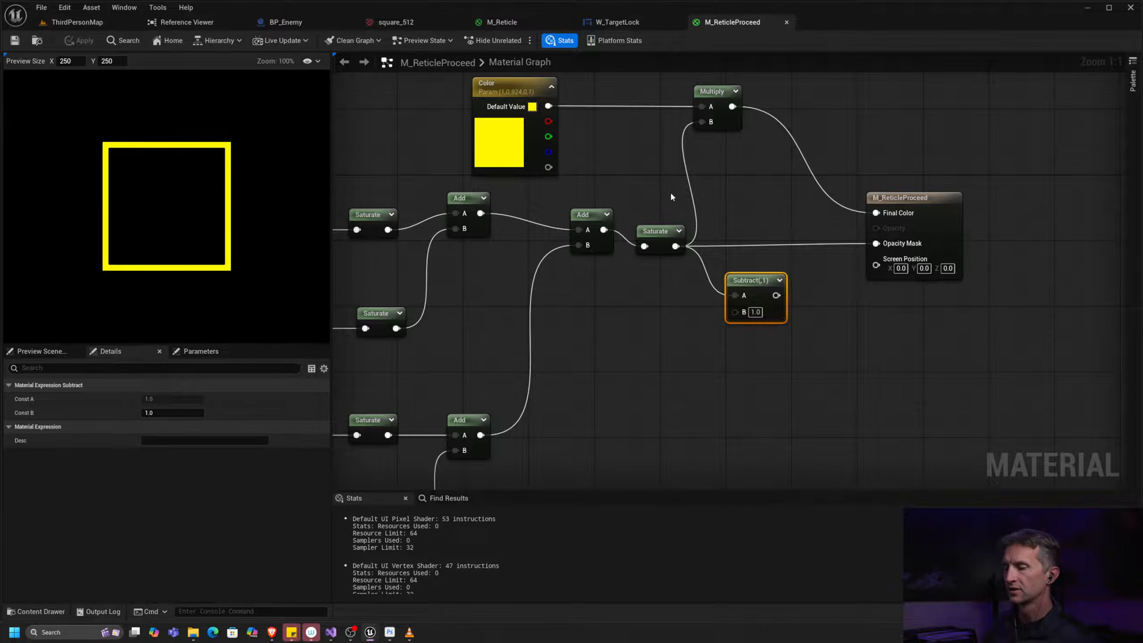
Step: Switch to Photoshop, hide the old sketch while keeping the white background, and add a new layer above Layer 2
key(alt+Tab)
key(alt+Tab)
key(alt+Tab)
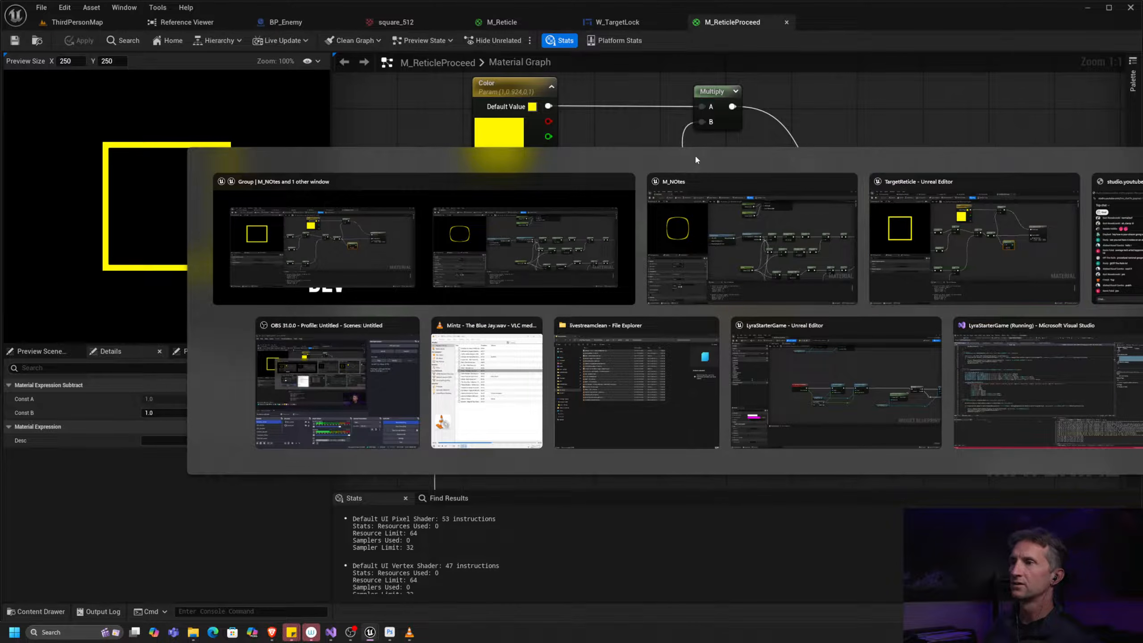
key(alt+Tab)
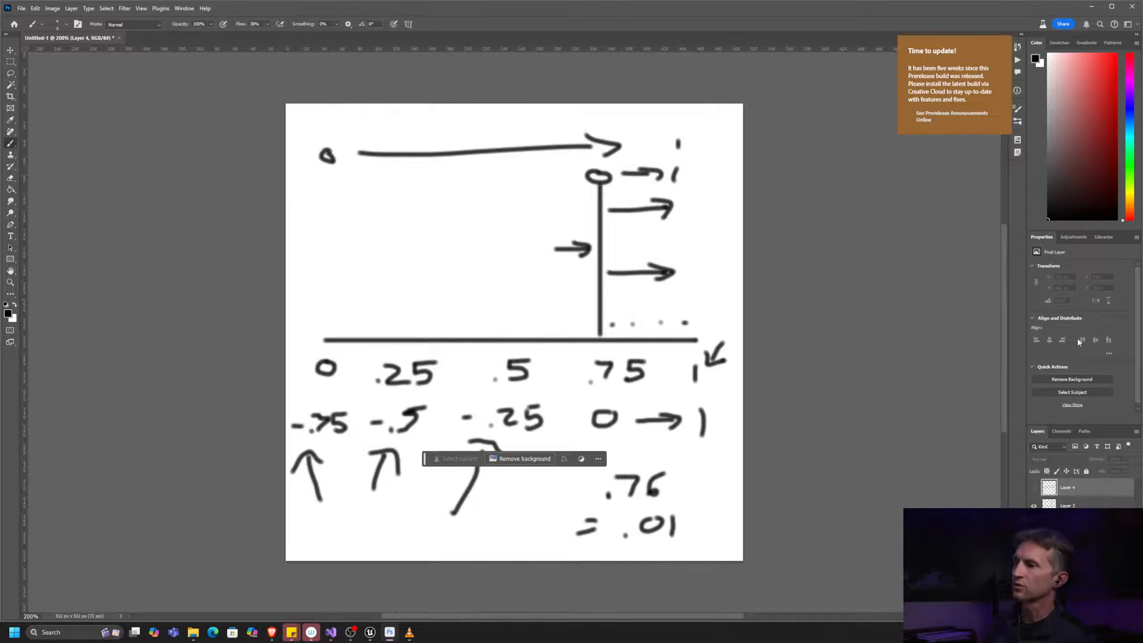
click(1034, 527)
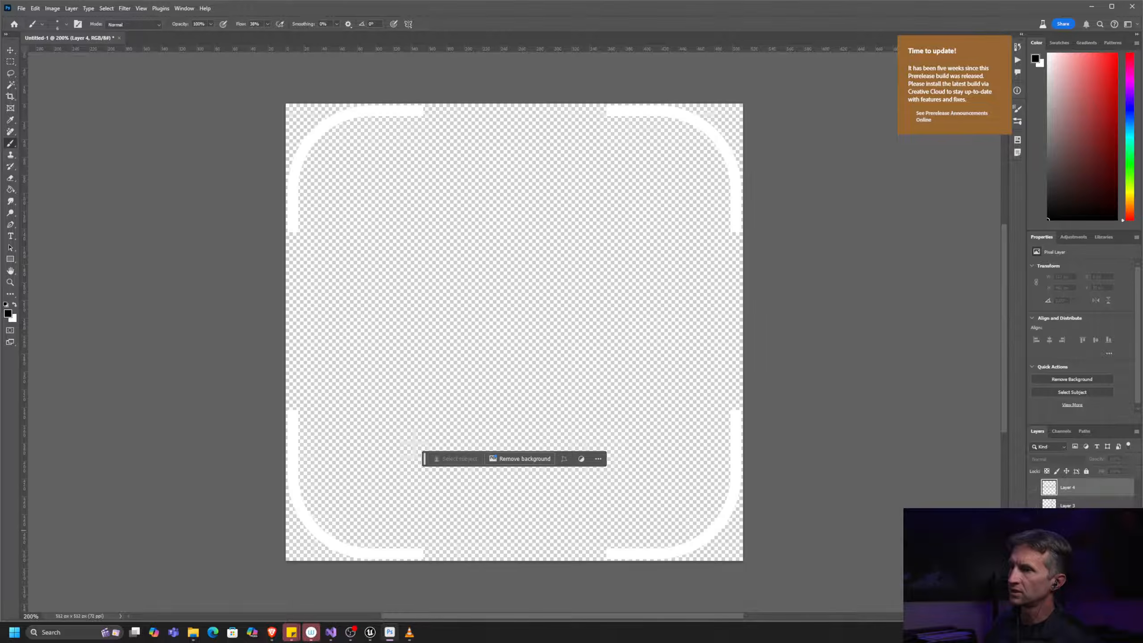
click(1034, 541)
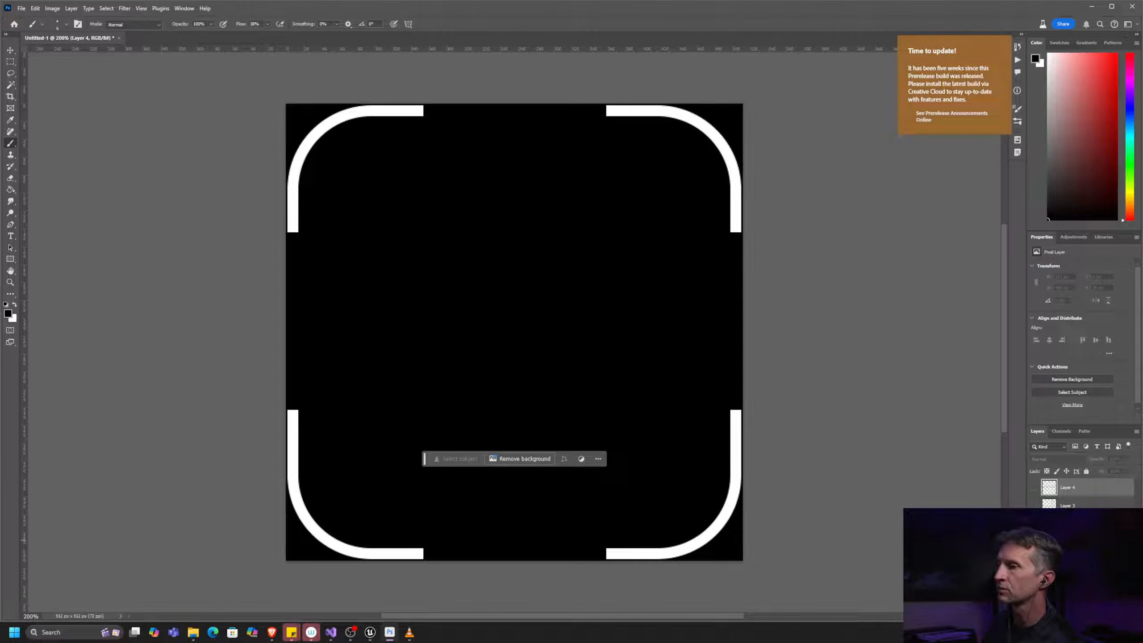
click(1033, 526)
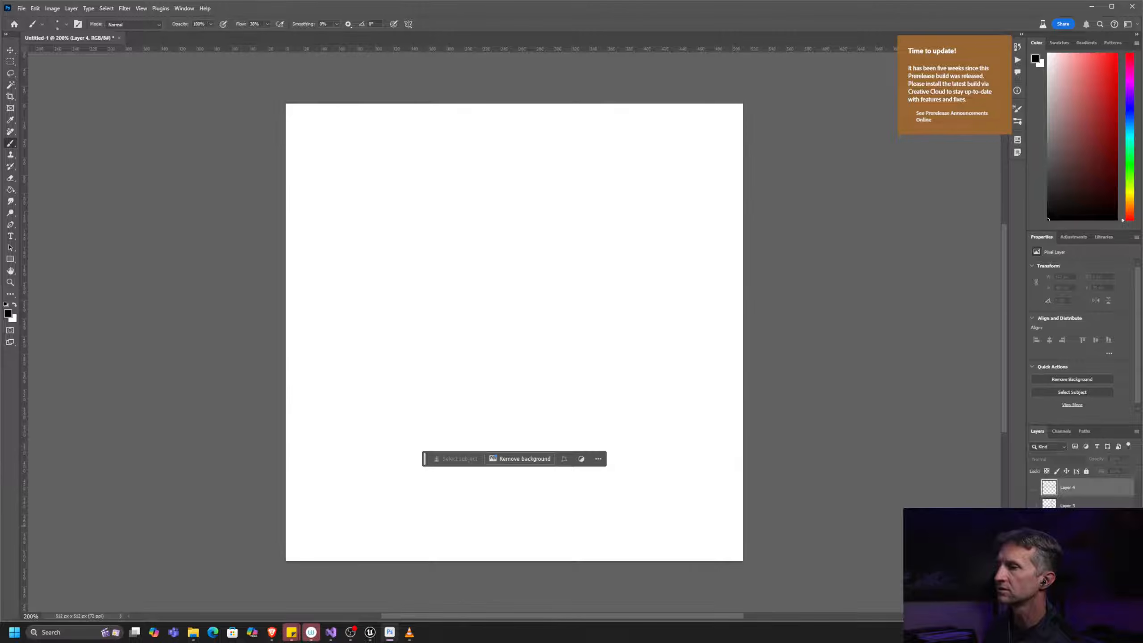
click(1067, 542)
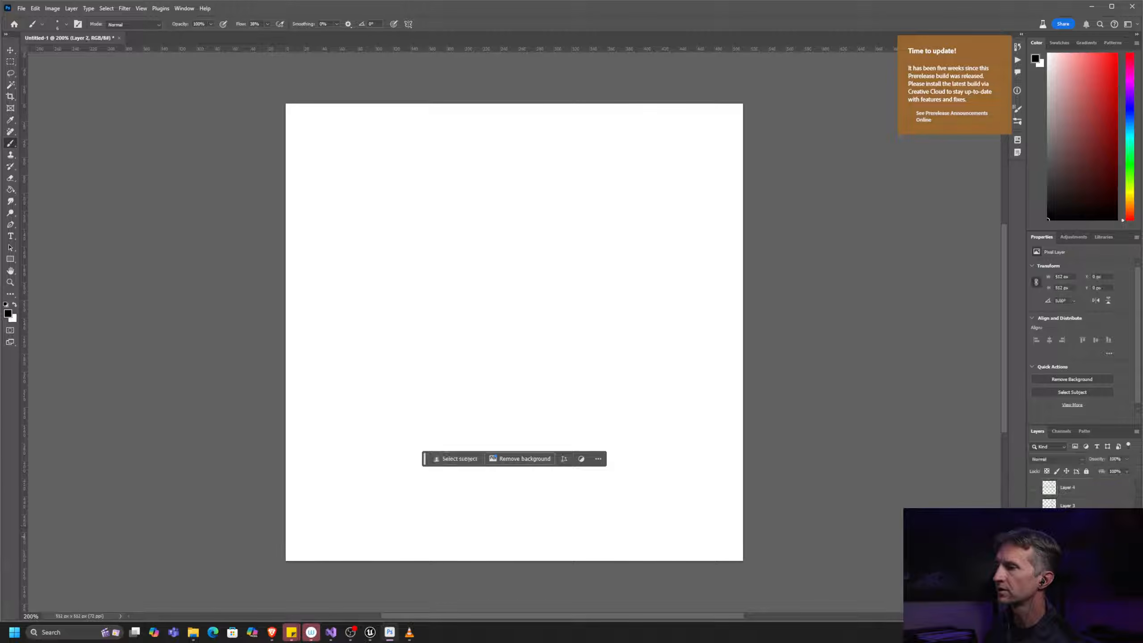
click(1110, 610)
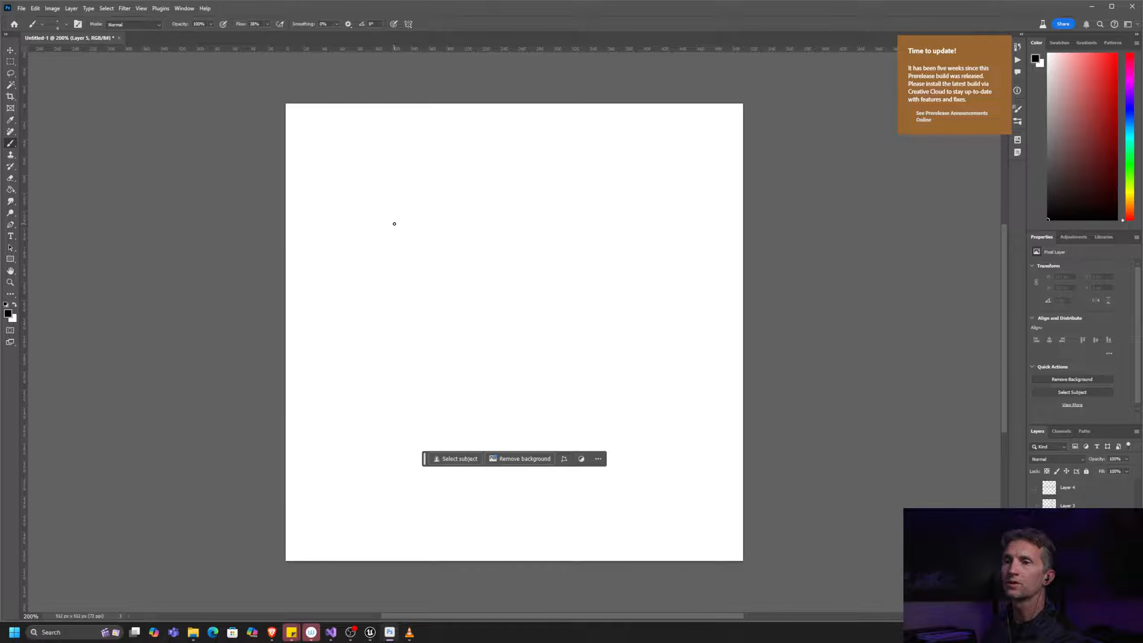
Step: Brush a square outline about 140 px wide and label it with 0 at the origin, 1 at both axis ends, U below and V beside it
mouse_move(395, 215)
shift+mouse_down()
mouse_move(405, 323)
mouse_move(510, 331)
mouse_move(497, 212)
mouse_move(395, 218)
shift+mouse_up()
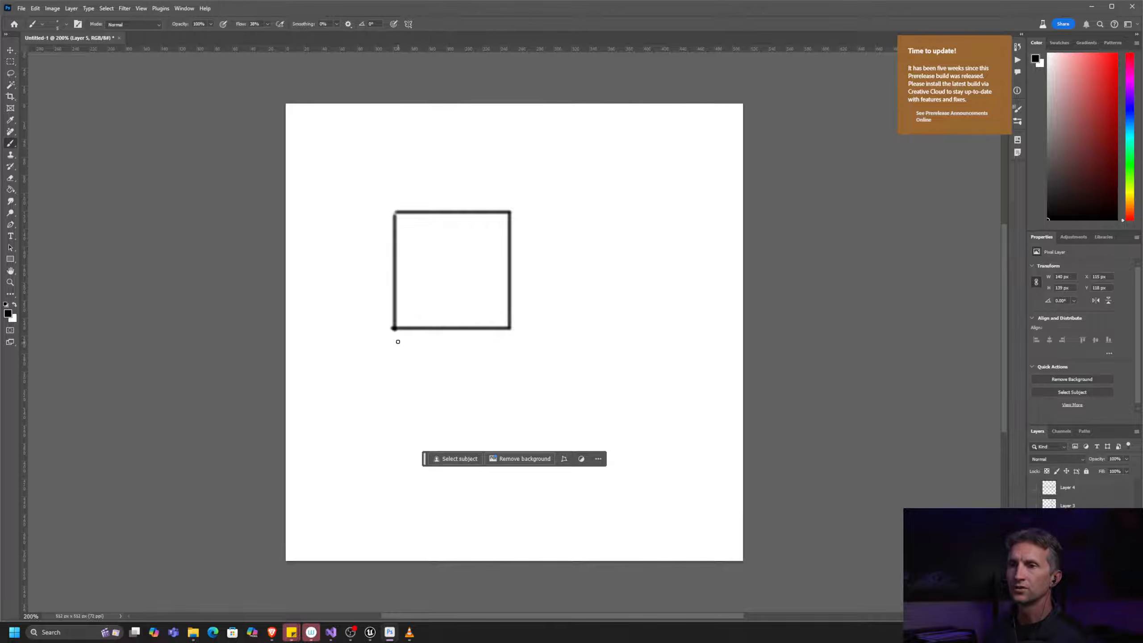
mouse_move(396, 341)
mouse_down()
mouse_move(398, 357)
mouse_move(396, 343)
mouse_up()
drag(512, 340, 510, 357)
drag(381, 197, 380, 211)
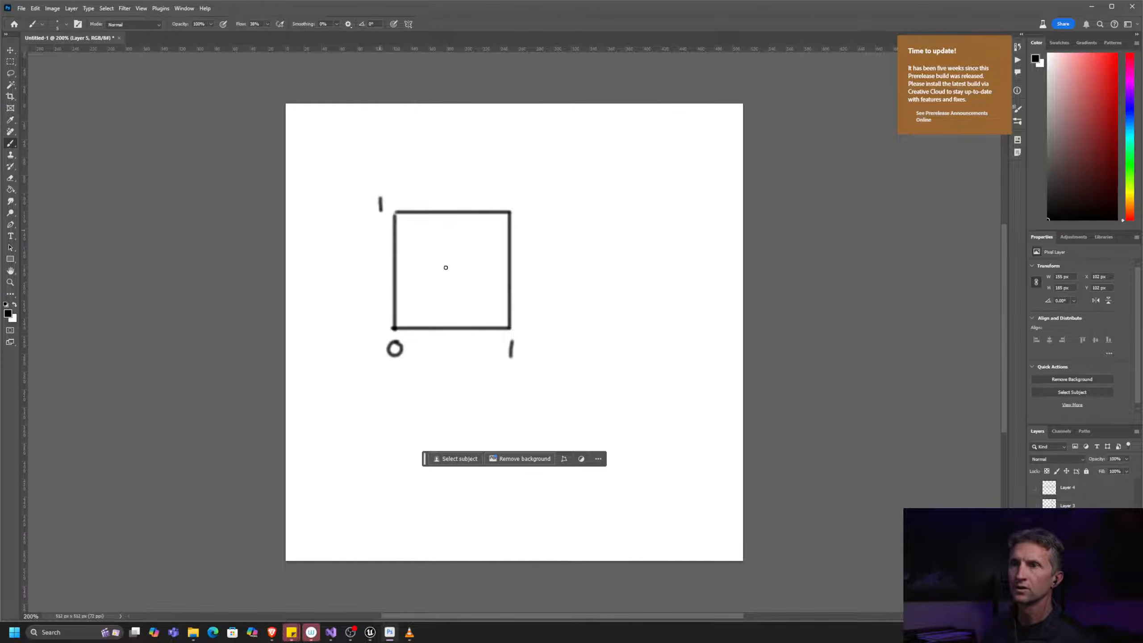
mouse_move(443, 341)
mouse_down()
mouse_move(447, 358)
mouse_move(458, 343)
mouse_move(459, 357)
mouse_up()
mouse_move(365, 262)
mouse_down()
mouse_move(373, 278)
mouse_move(381, 263)
mouse_up()
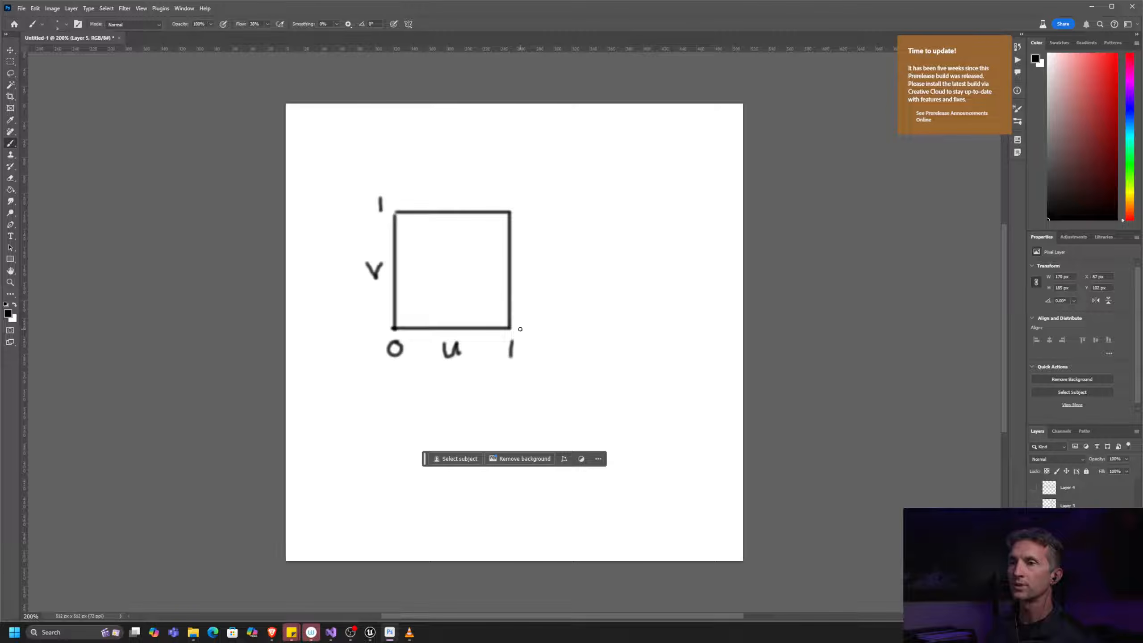
Step: Brush a dashed square adjoining the right side of the UV square, and arrows below the U axis for the shift direction
mouse_move(516, 329)
mouse_down()
mouse_move(641, 329)
mouse_move(637, 211)
mouse_up()
drag(516, 211, 638, 208)
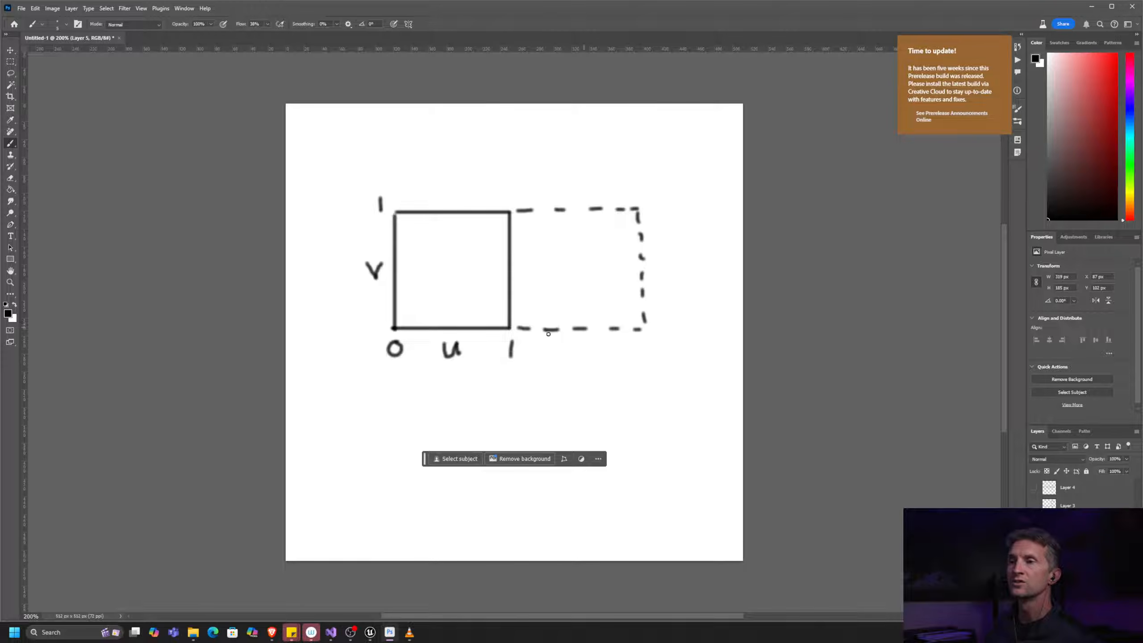
mouse_move(512, 386)
mouse_down()
mouse_move(510, 376)
mouse_move(519, 380)
mouse_move(446, 383)
mouse_move(463, 391)
mouse_up()
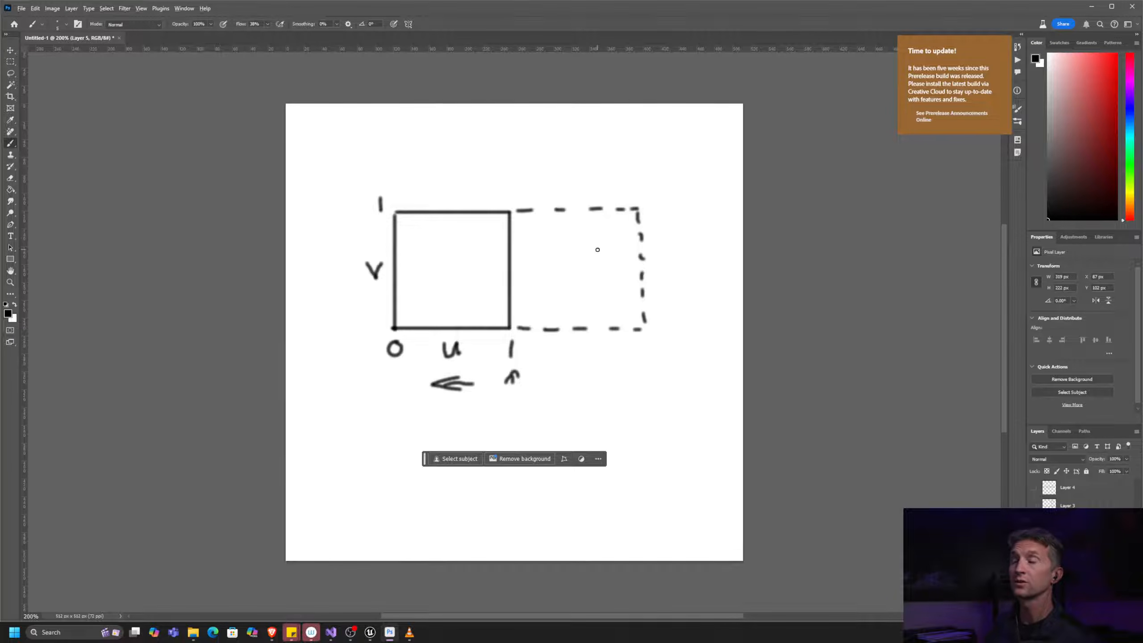
Step: Return to M_ReticleProceed in Unreal Editor and paste a copy of the LinearGradient node below the existing network
key(alt+Tab)
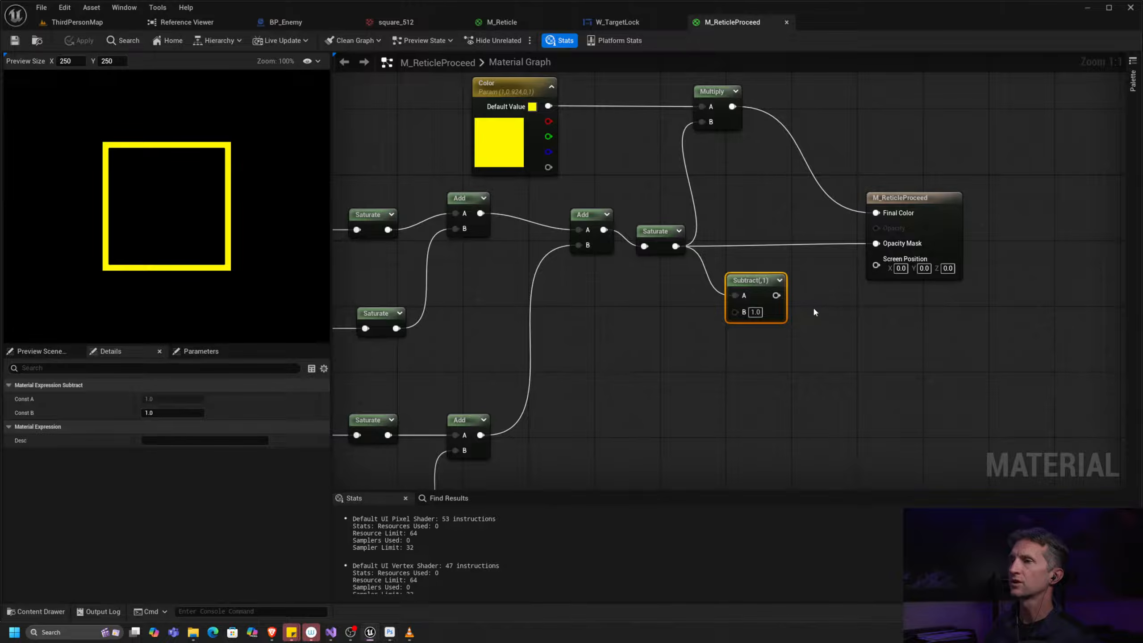
right_drag(600, 406, 911, 369)
right_drag(556, 312, 813, 274)
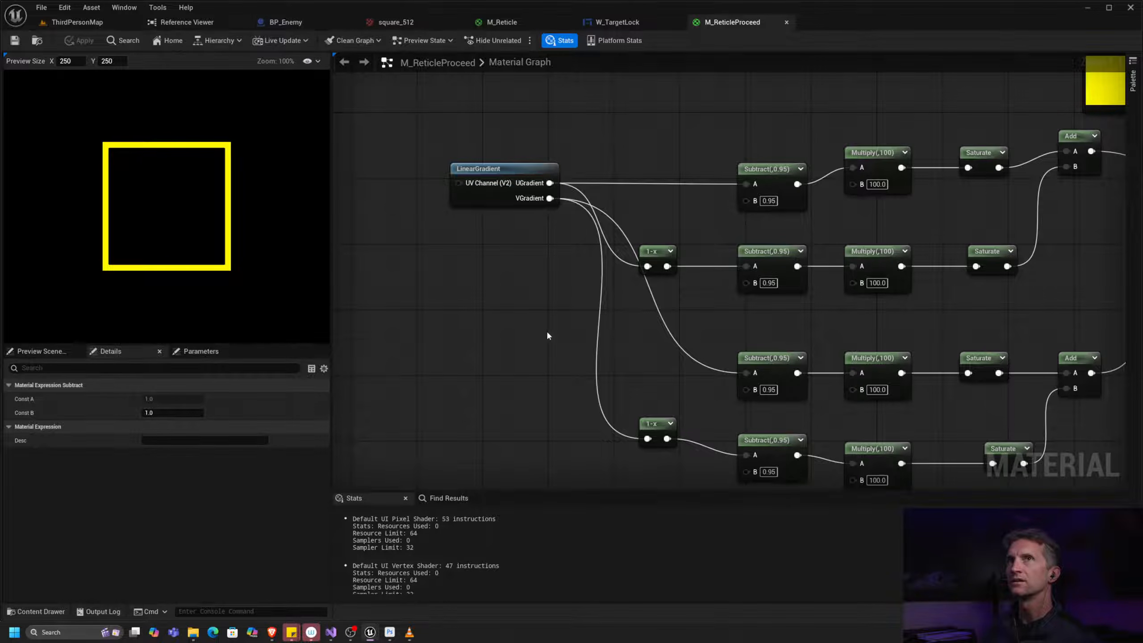
right_drag(547, 334, 513, 332)
drag(450, 260, 463, 146)
right_drag(514, 361, 389, 29)
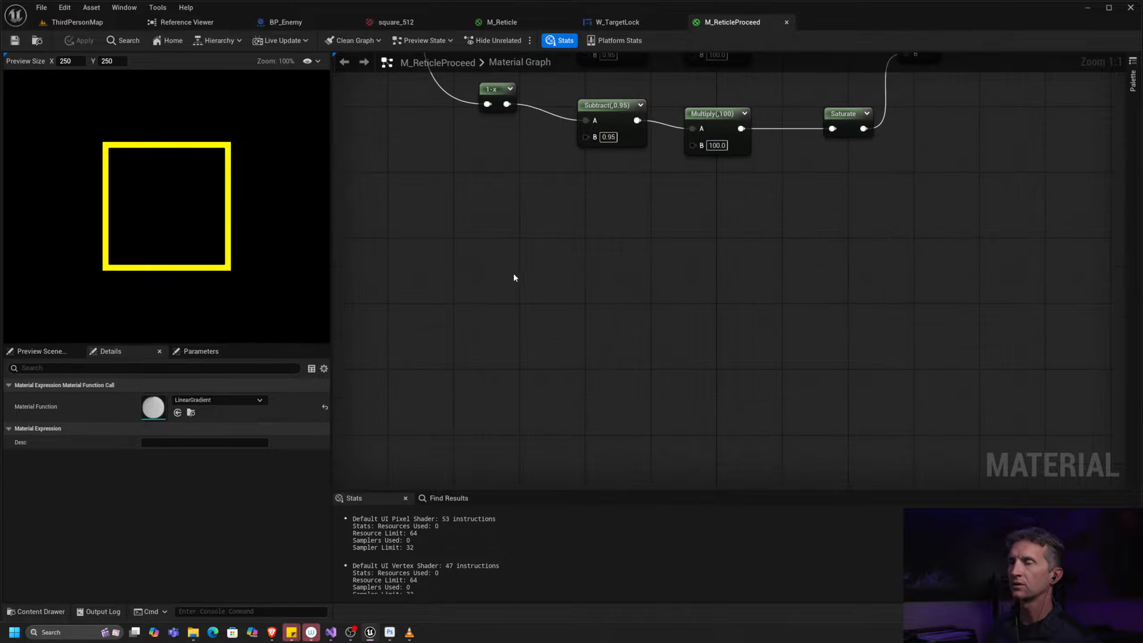
key(ctrl+v)
drag(570, 293, 442, 289)
right_drag(525, 260, 590, 283)
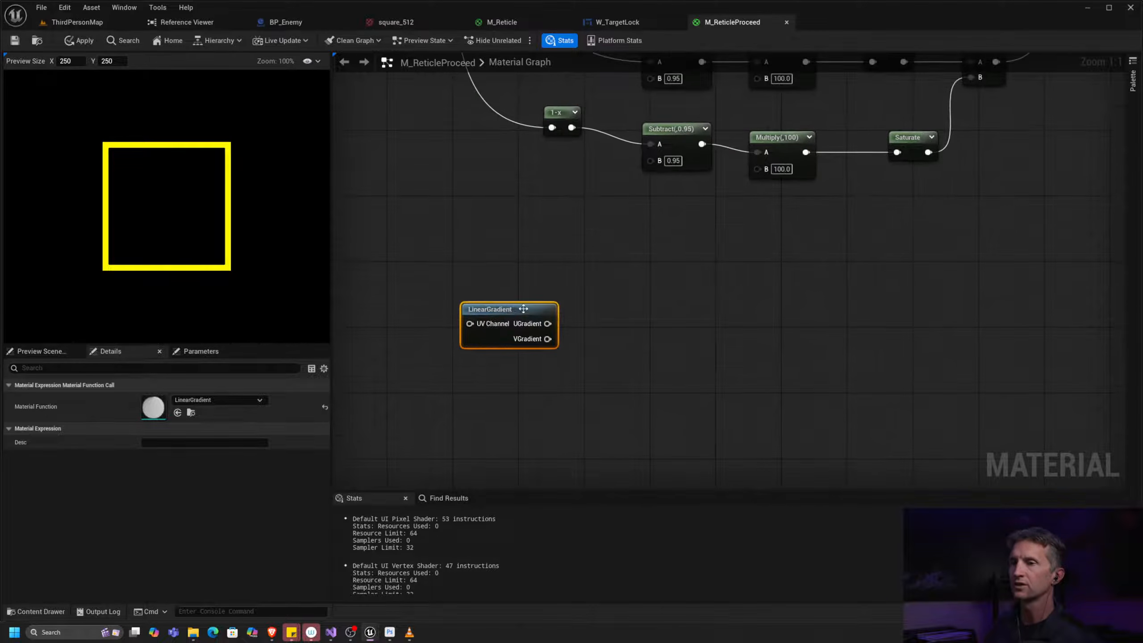
Step: Start previewing the copied LinearGradient node and place it with free space ahead of its UV Channel input
drag(521, 307, 463, 282)
right_click(491, 297)
click(531, 320)
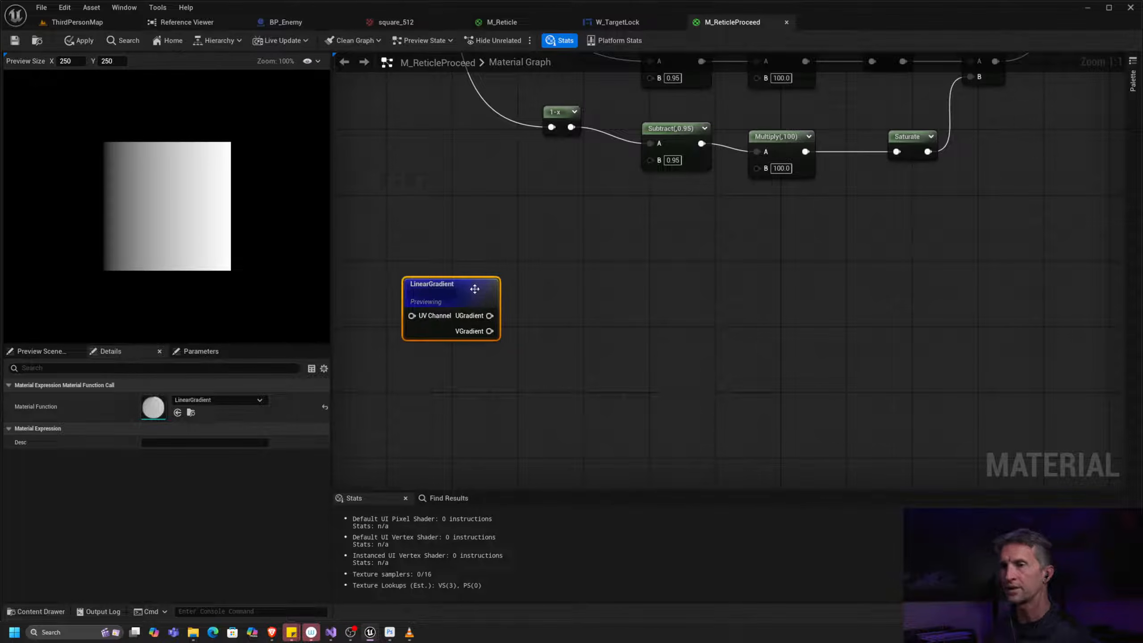
drag(475, 289, 576, 279)
right_drag(443, 268, 554, 256)
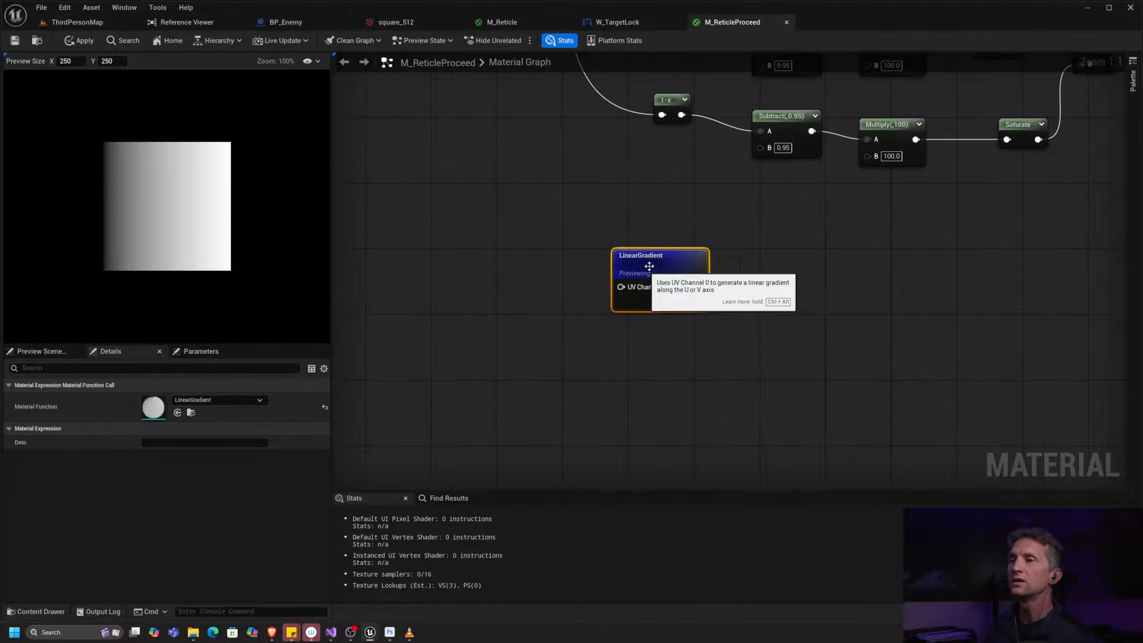
drag(648, 266, 640, 266)
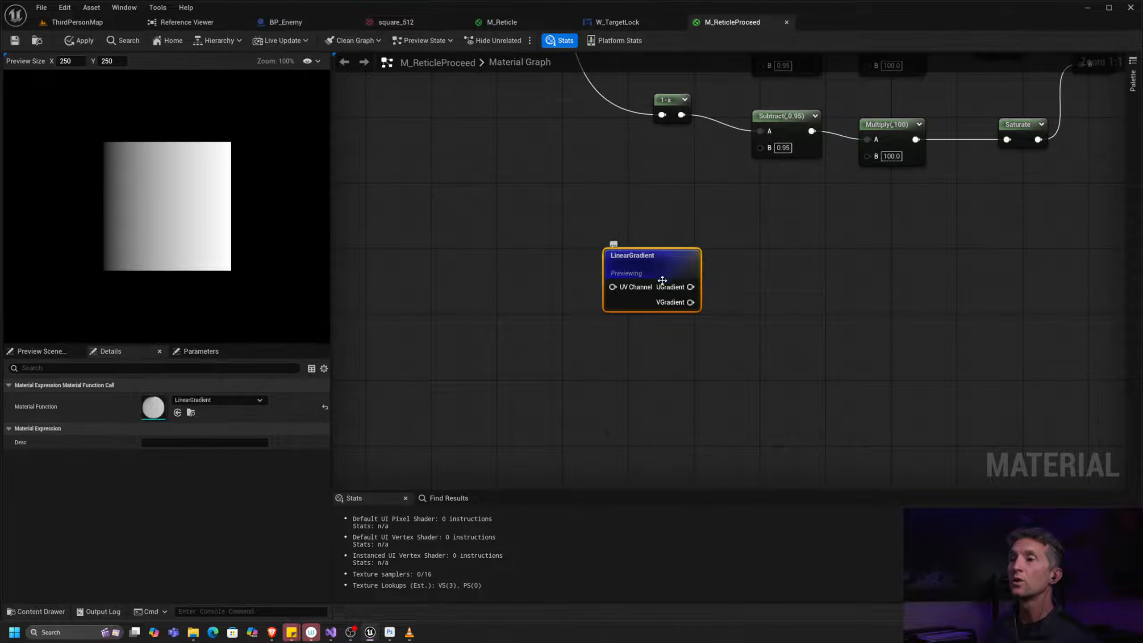
Step: Add a TexCoord node to the left of the copied LinearGradient
right_drag(426, 274, 425, 277)
right_click(425, 277)
text(teex)
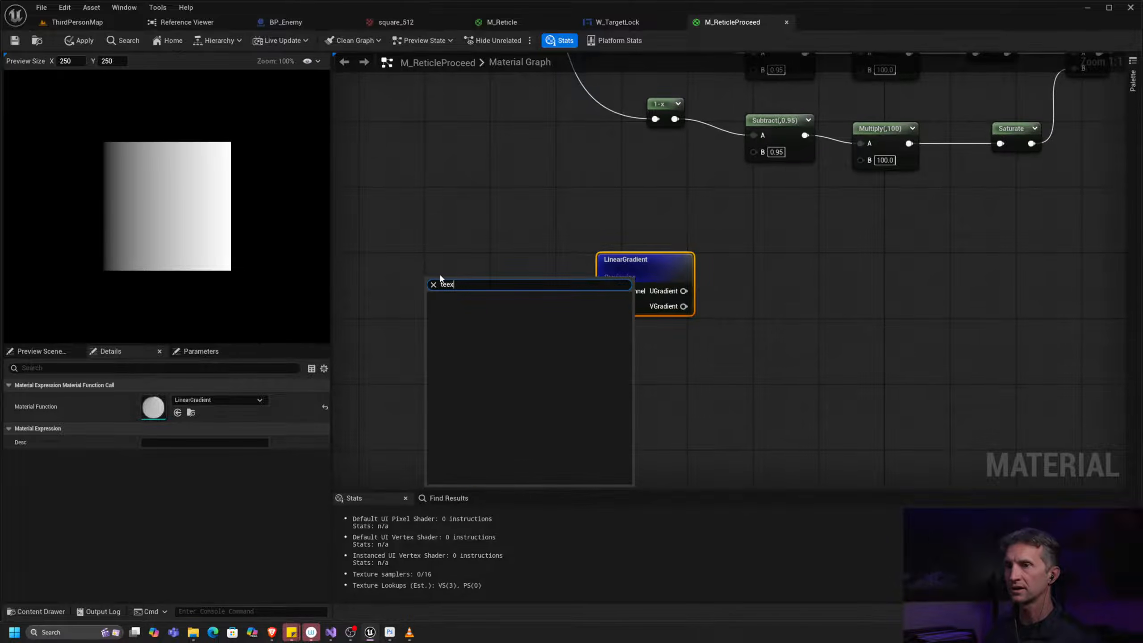
drag(469, 286, 495, 298)
text(tex)
click(483, 308)
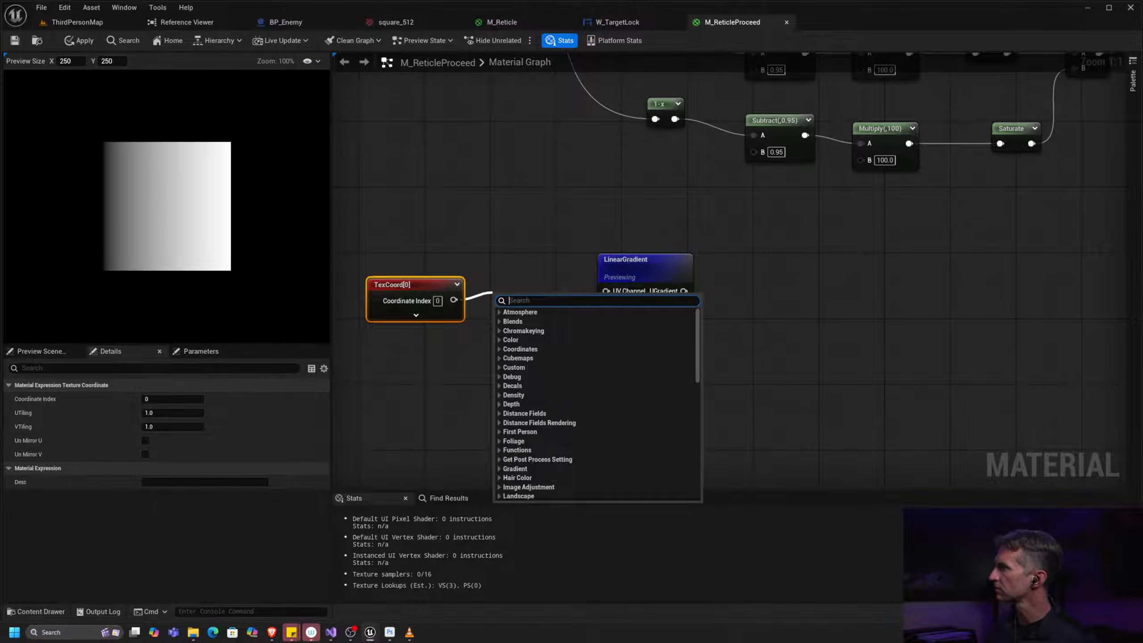
key(Escape)
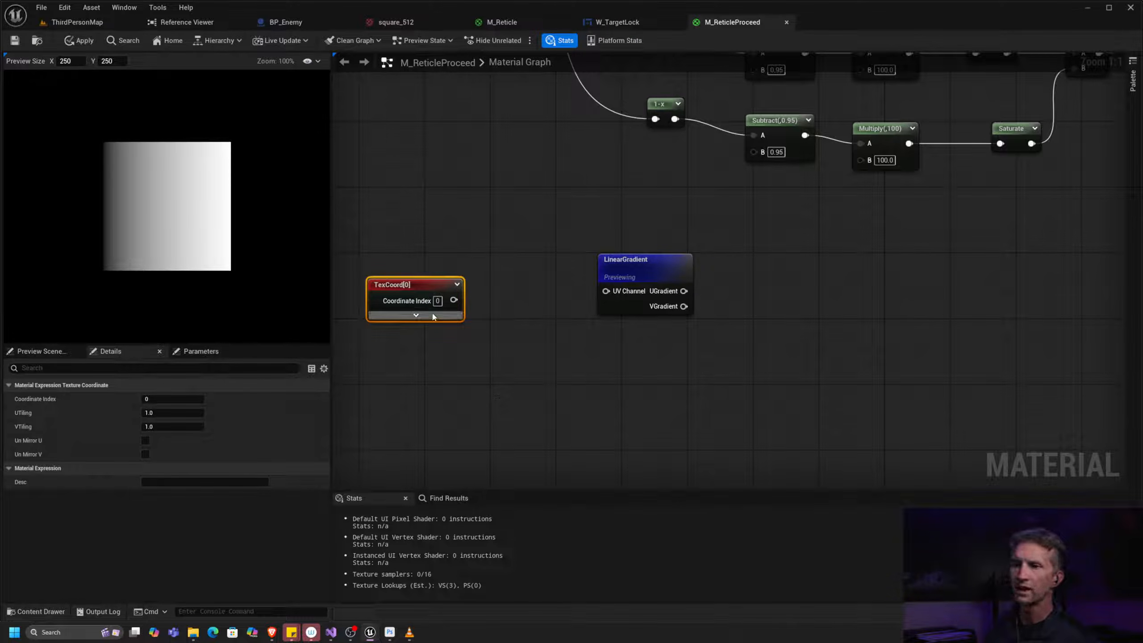
Step: Feed the TexCoord output into a new Add node and set its B value to -0.5
drag(453, 300, 476, 295)
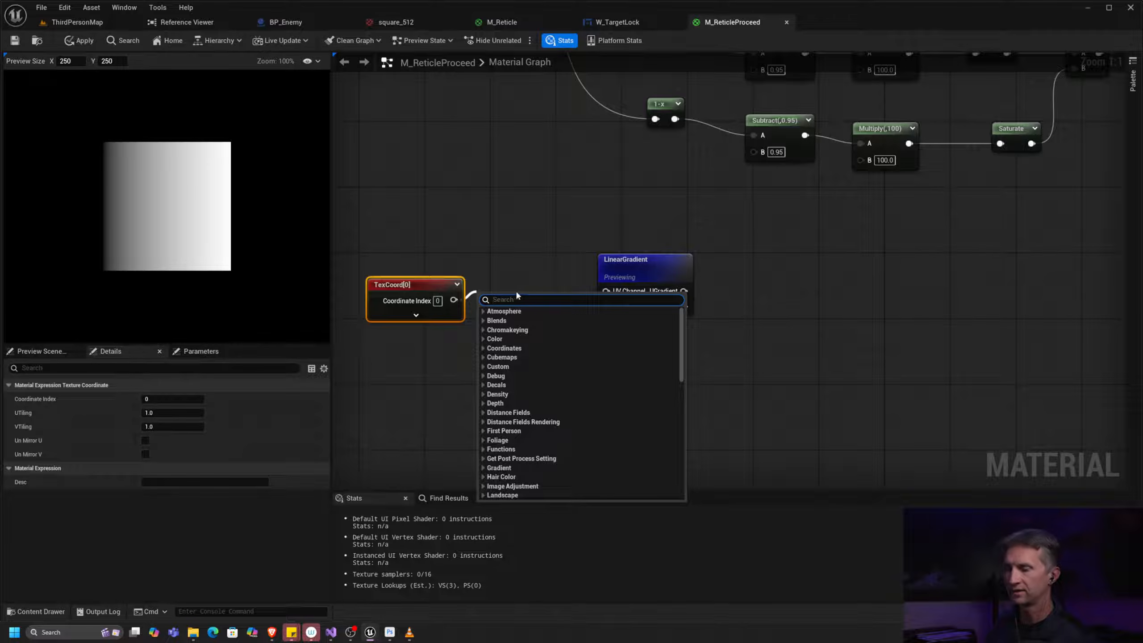
text(add)
key(Return)
drag(508, 301, 515, 286)
click(511, 316)
text(0.5)
key(Return)
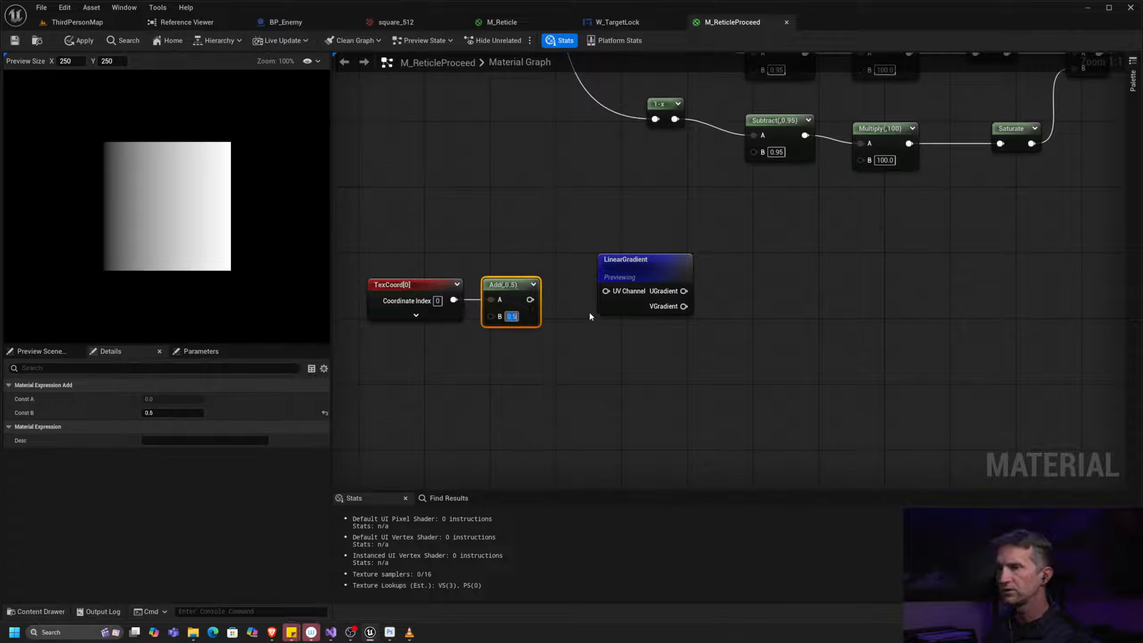
text(-0.5)
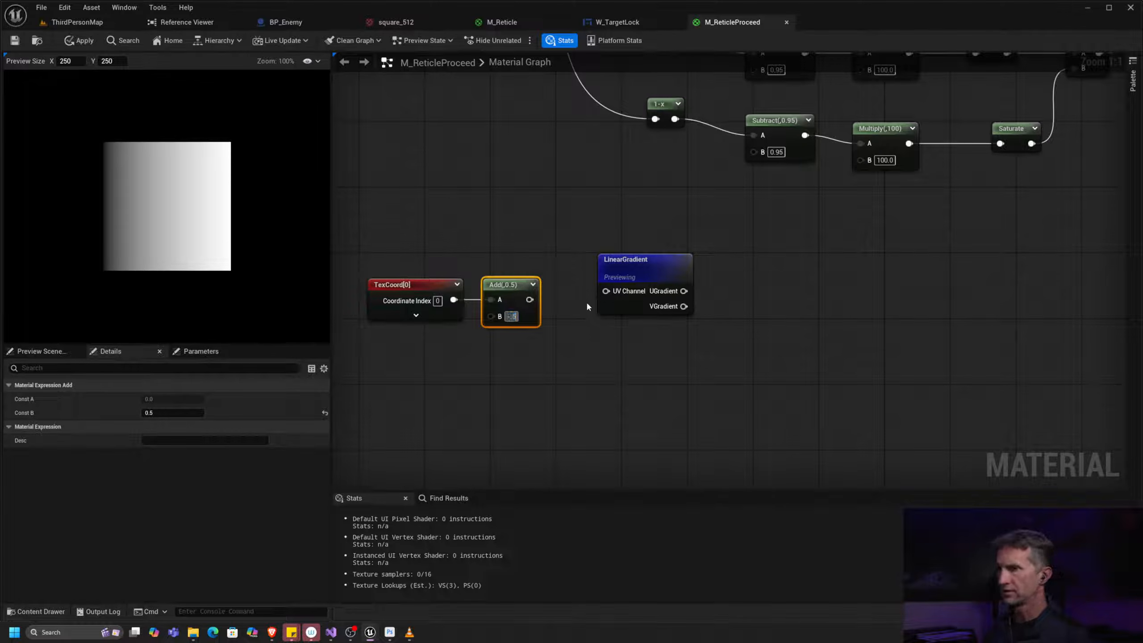
key(Return)
Step: Switch to Photoshop to review the shift along the U axis in the UV sketch, and return to the material graph
key(alt+Tab)
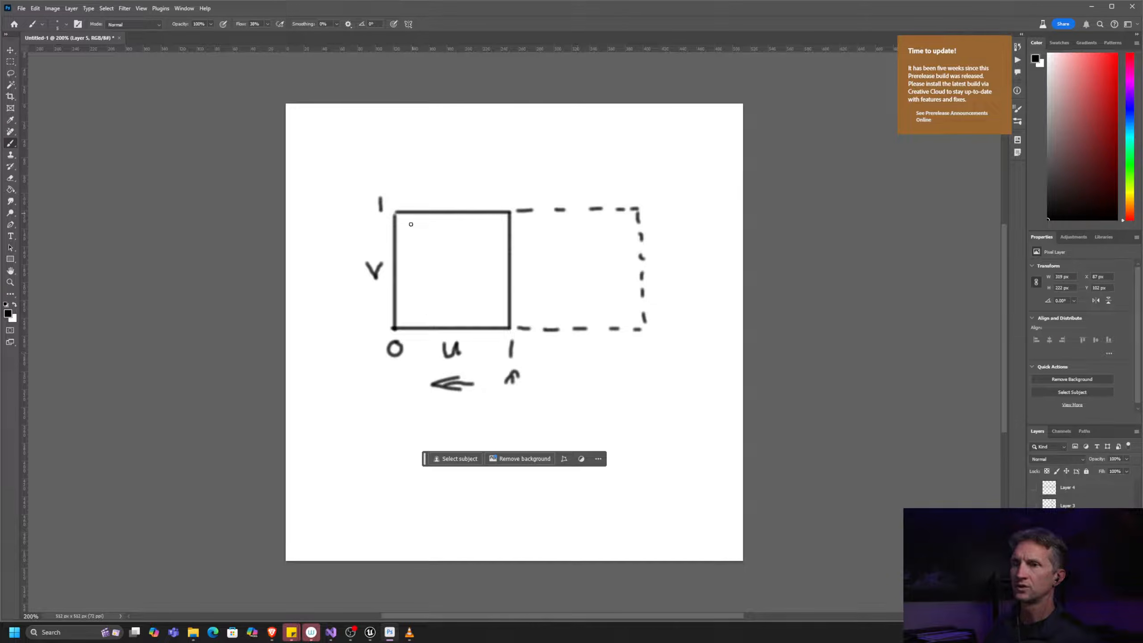
drag(496, 370, 516, 351)
mouse_move(450, 400)
mouse_down()
mouse_move(452, 418)
mouse_move(446, 365)
mouse_move(460, 368)
mouse_up()
key(alt+Tab)
Step: Connect Add to the copied LinearGradient's UV Channel and preview B at 0.5 and -0.05, ending with -0.5
drag(532, 299, 607, 291)
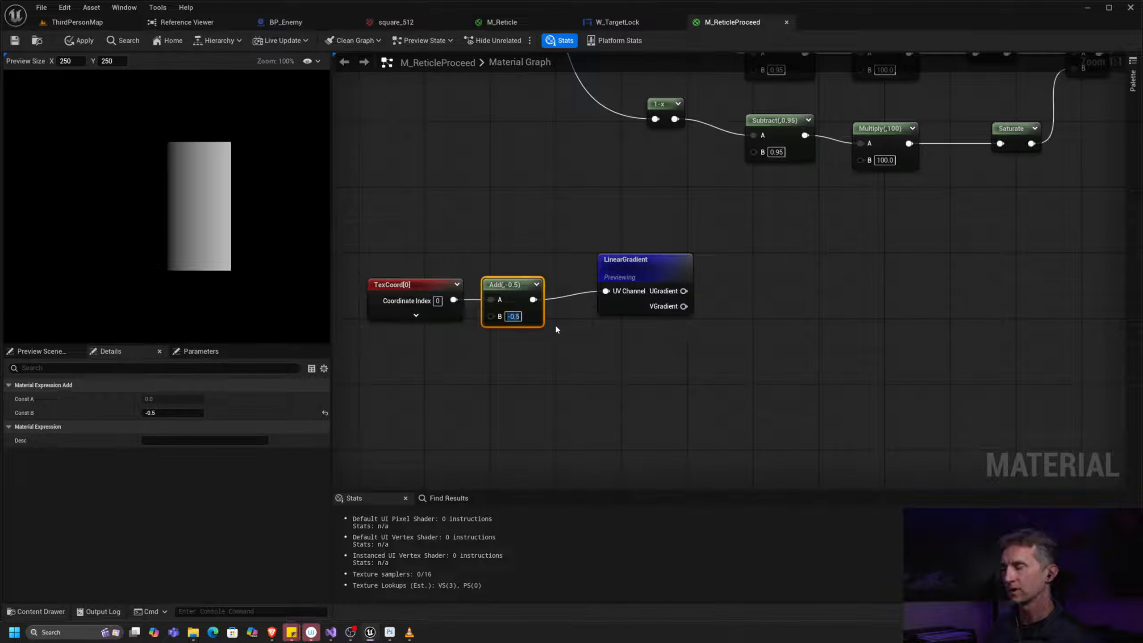
text(5)
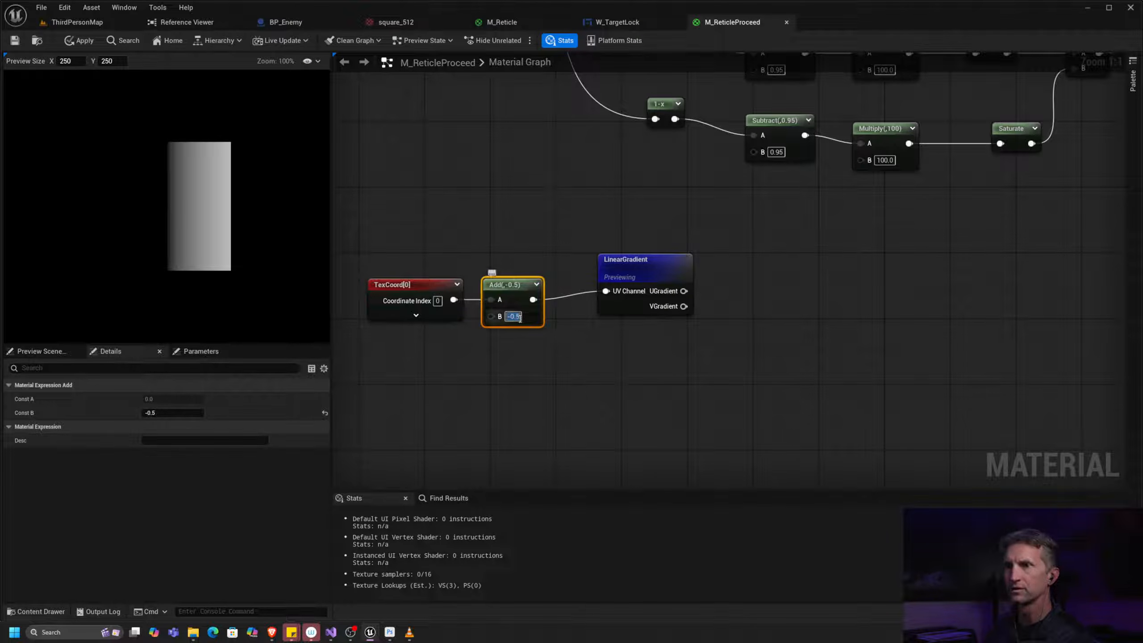
key(Return)
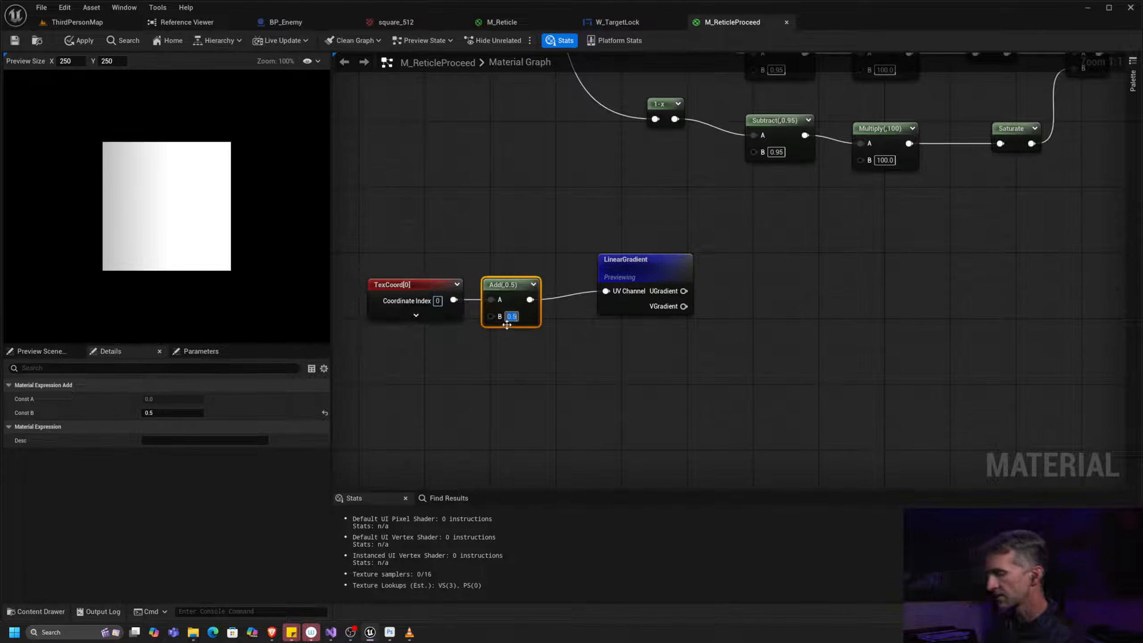
text(-0.05)
key(Return)
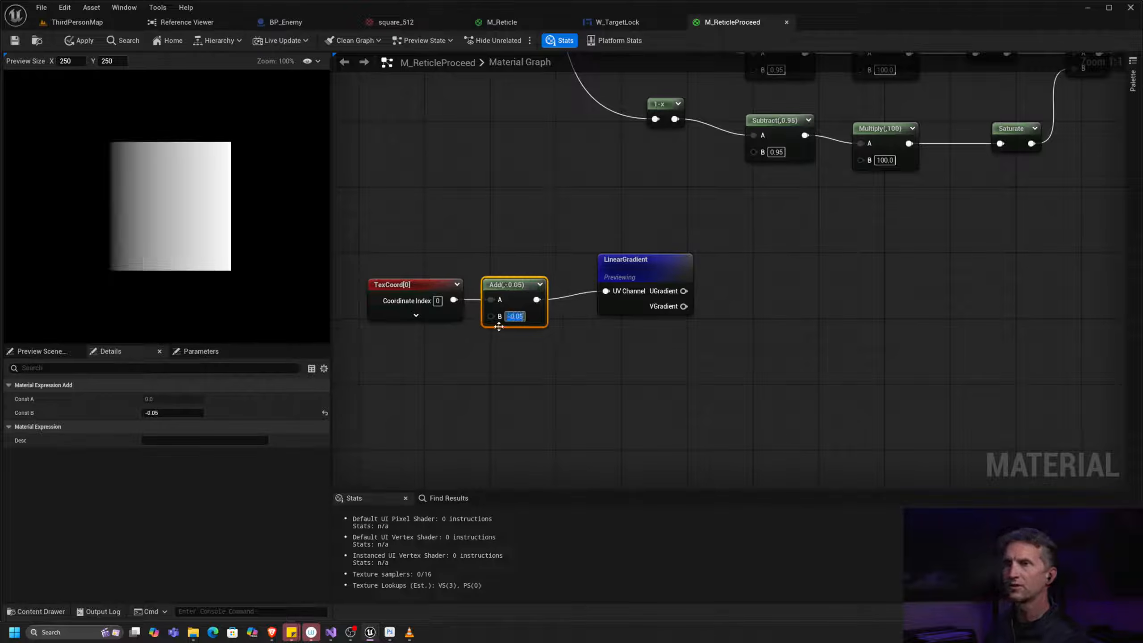
key(Return)
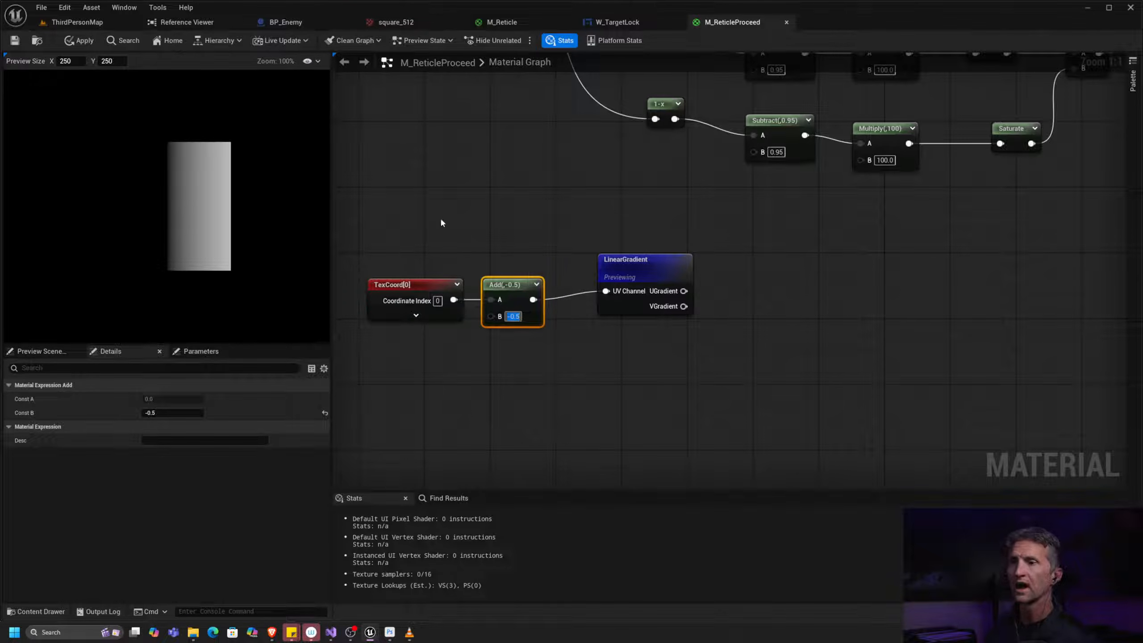
Step: Align the copied LinearGradient node with the TexCoord and Add nodes, and clear the selection
drag(441, 223, 544, 320)
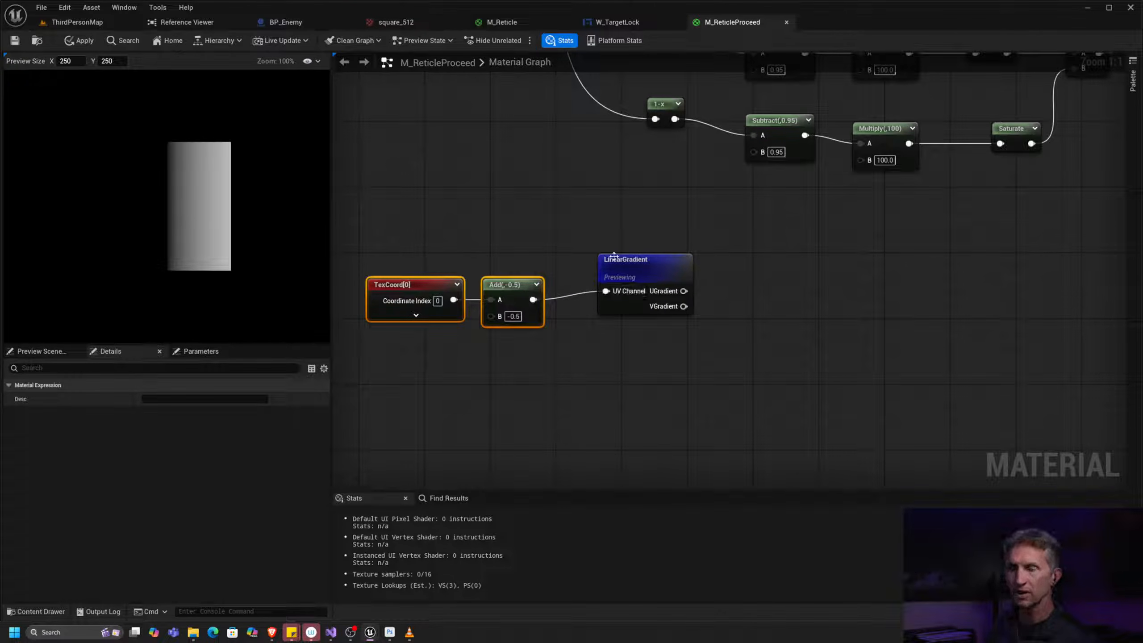
drag(666, 270, 658, 277)
drag(681, 299, 737, 375)
click(437, 228)
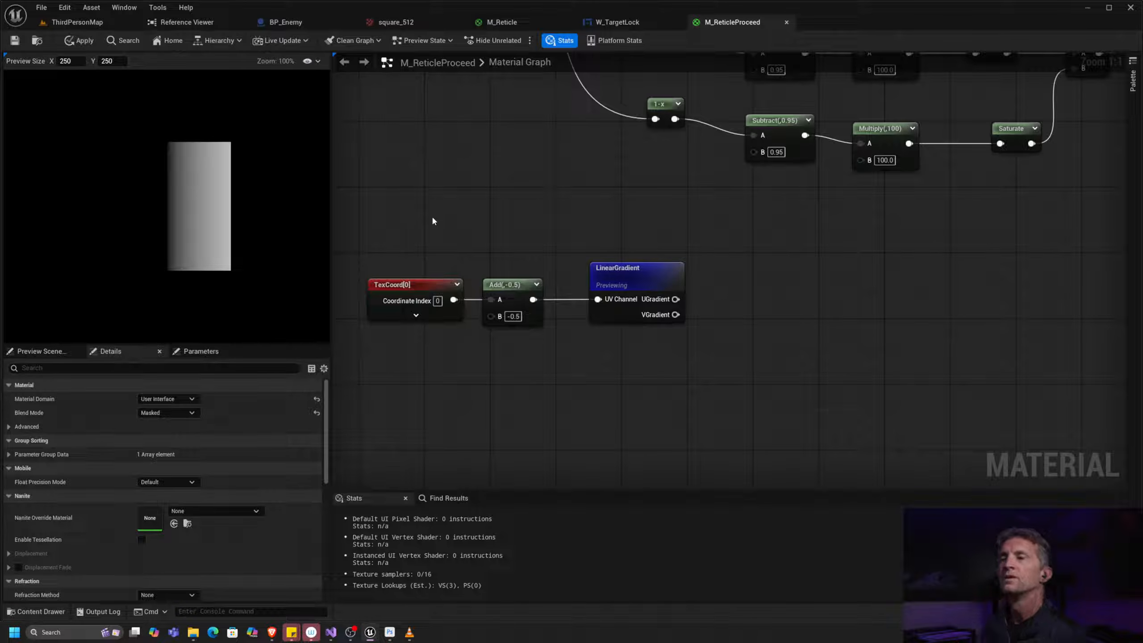
Step: Feed LinearGradient's UGradient output into a new Multiply node with its B value set to 100
right_drag(793, 268, 761, 253)
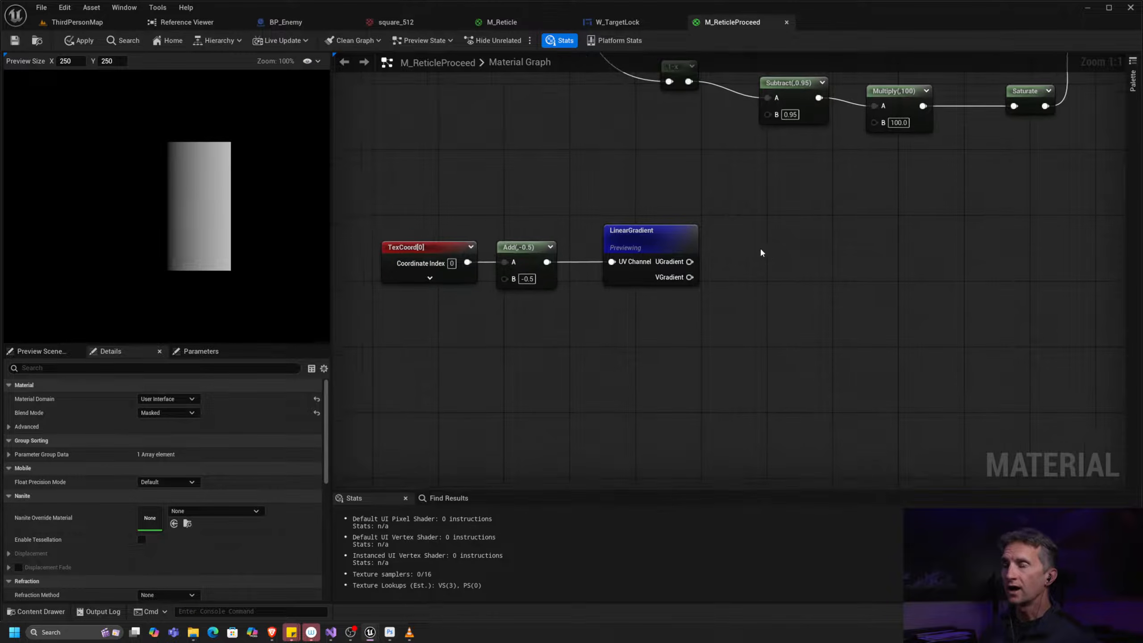
drag(689, 261, 733, 251)
text(multiply)
click(794, 283)
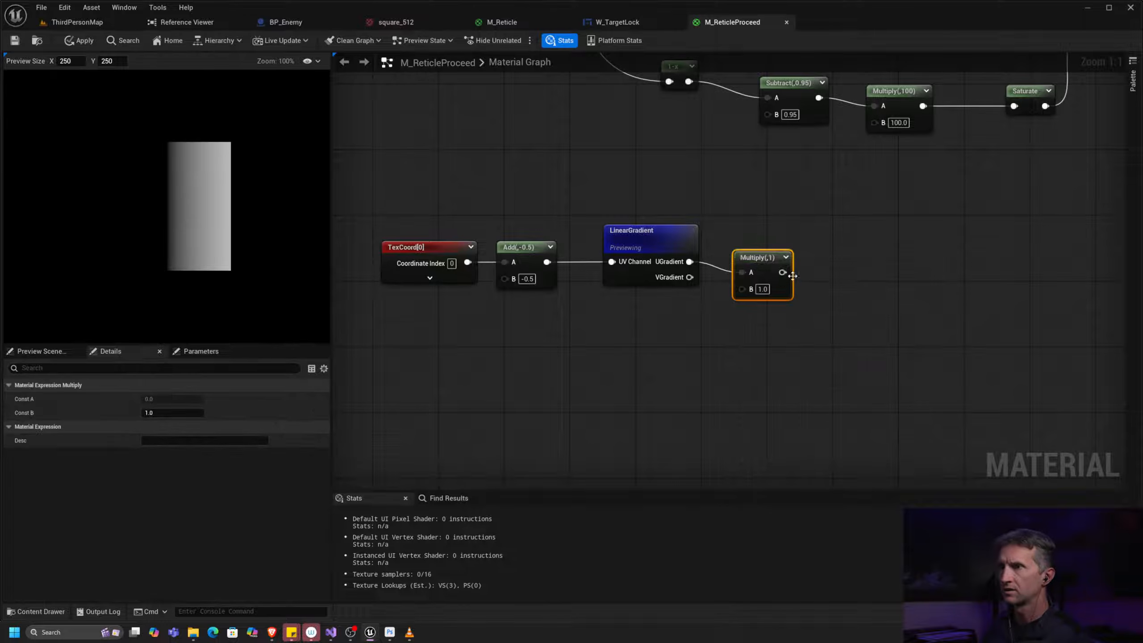
text(100)
key(Return)
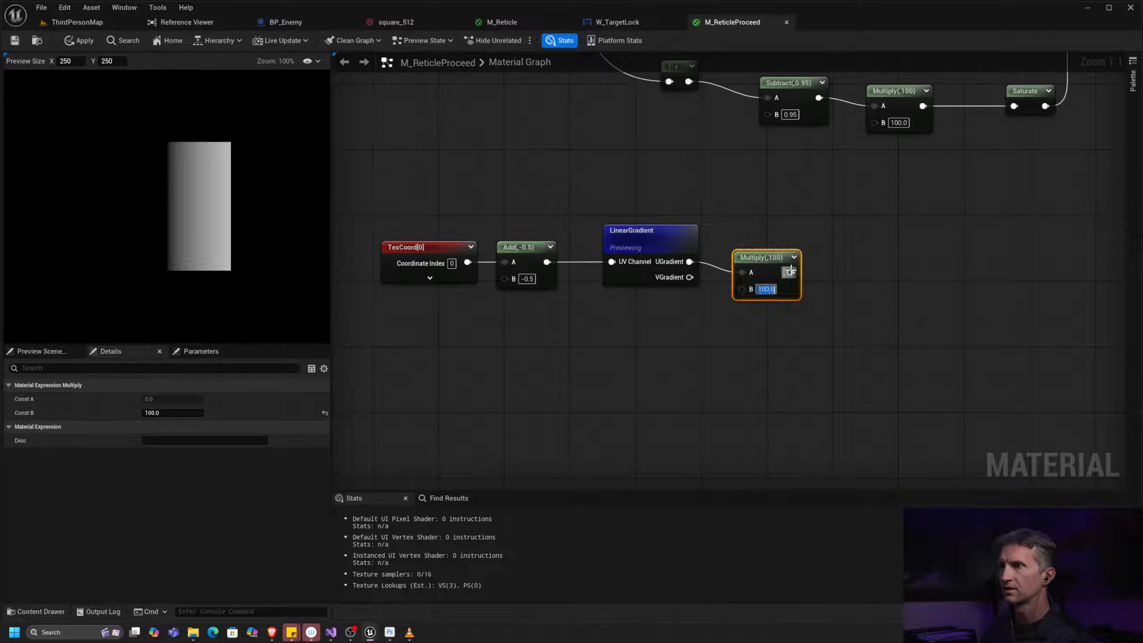
Step: Add and preview a Saturate node after Multiply, and align the TexCoord, Add, LinearGradient and Multiply nodes
drag(790, 272, 904, 237)
text(sat)
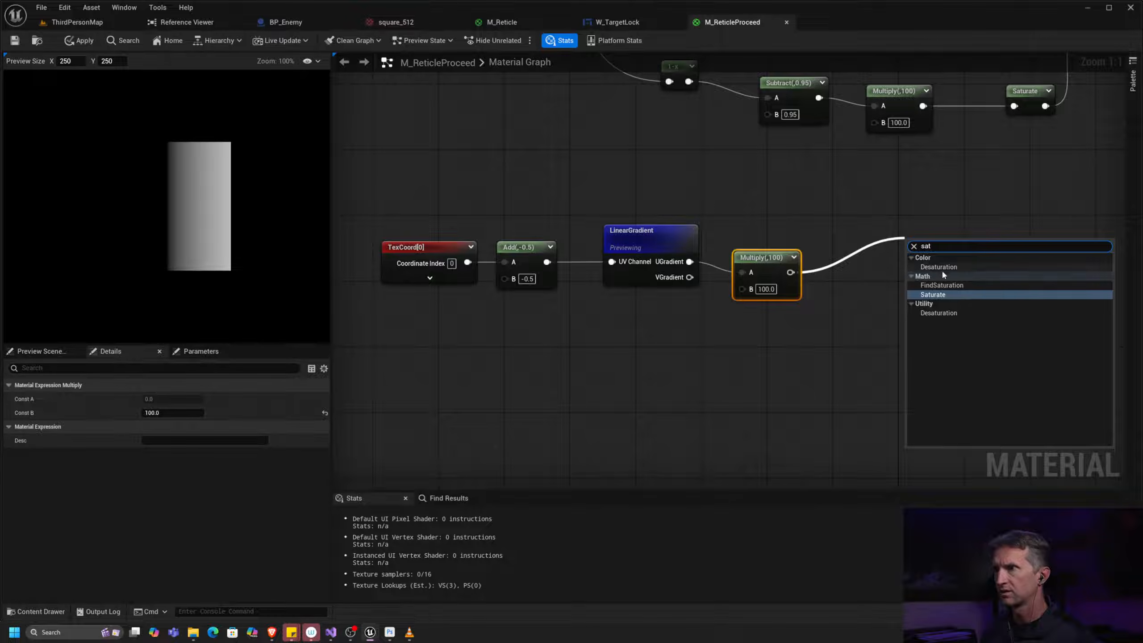
click(947, 293)
drag(764, 258, 774, 247)
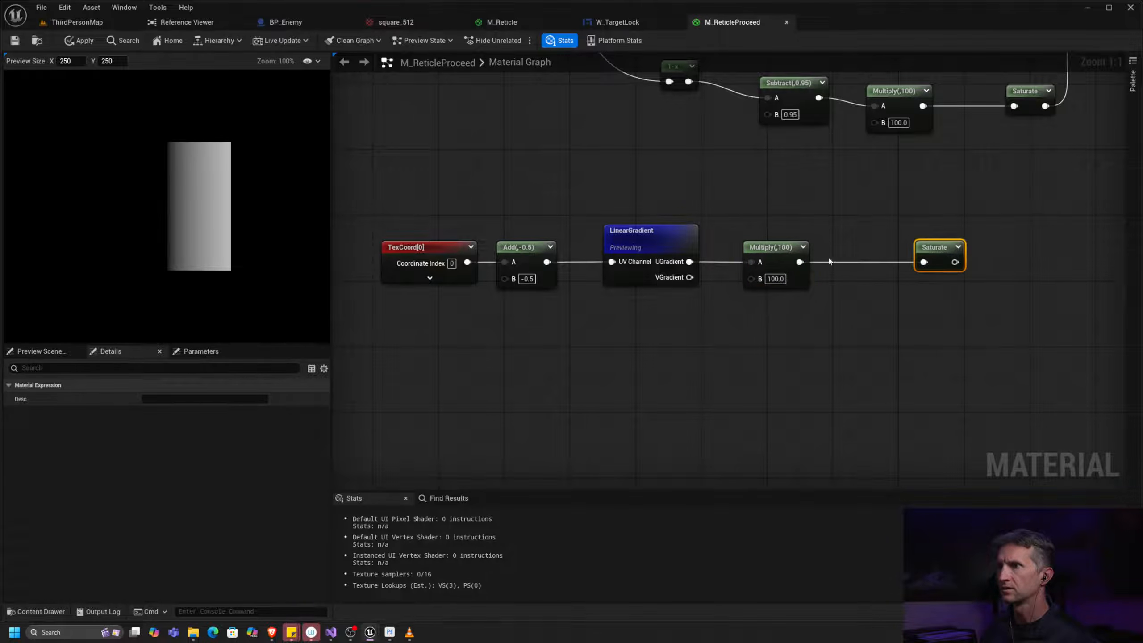
right_click(949, 252)
click(992, 282)
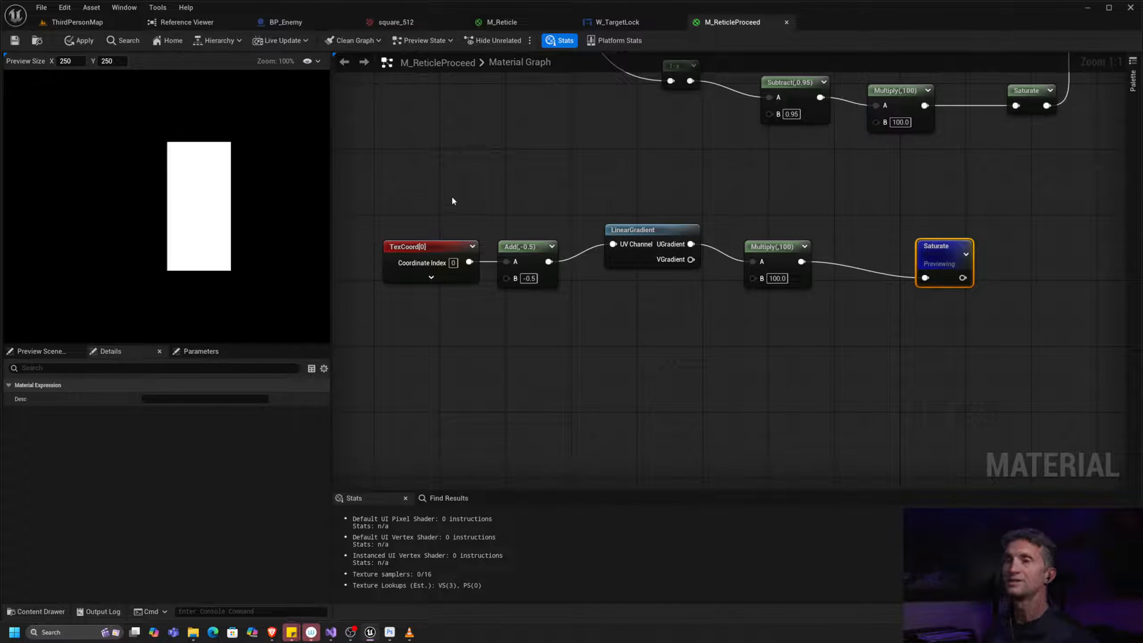
drag(408, 198, 520, 223)
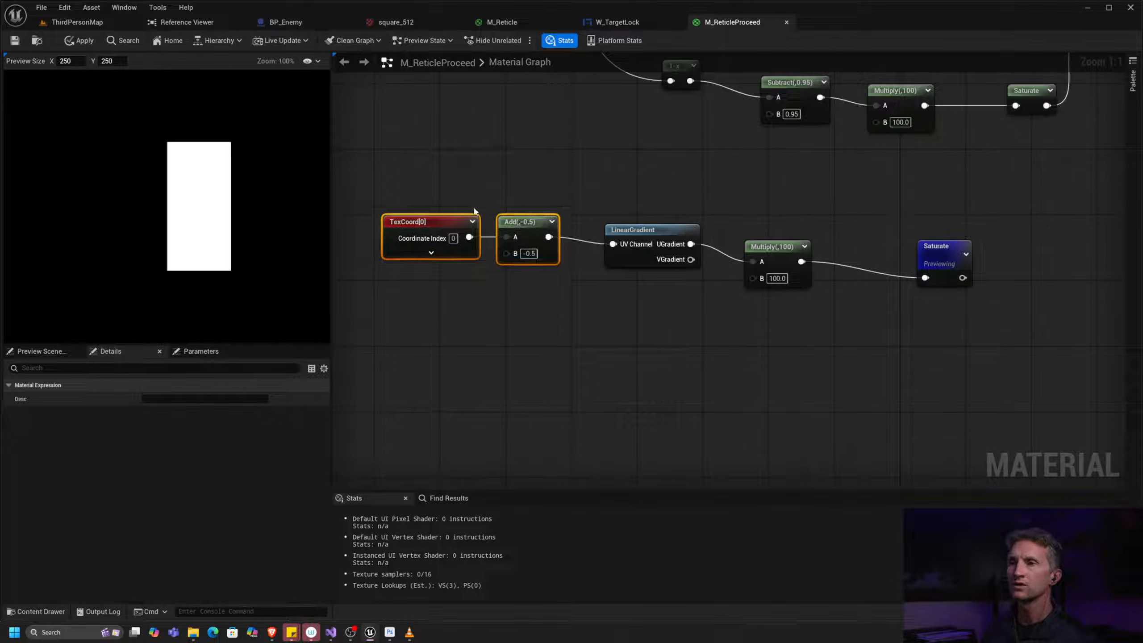
drag(650, 238, 650, 230)
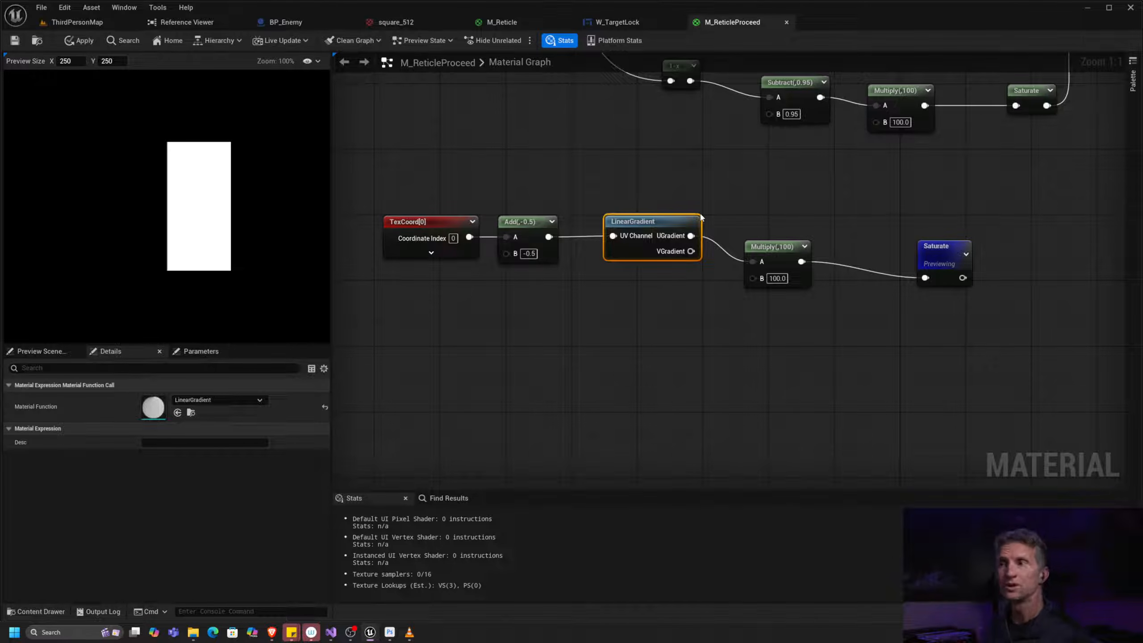
Step: Delete the TexCoord and Add nodes feeding LinearGradient's UV Channel
drag(422, 184, 563, 270)
key(Delete)
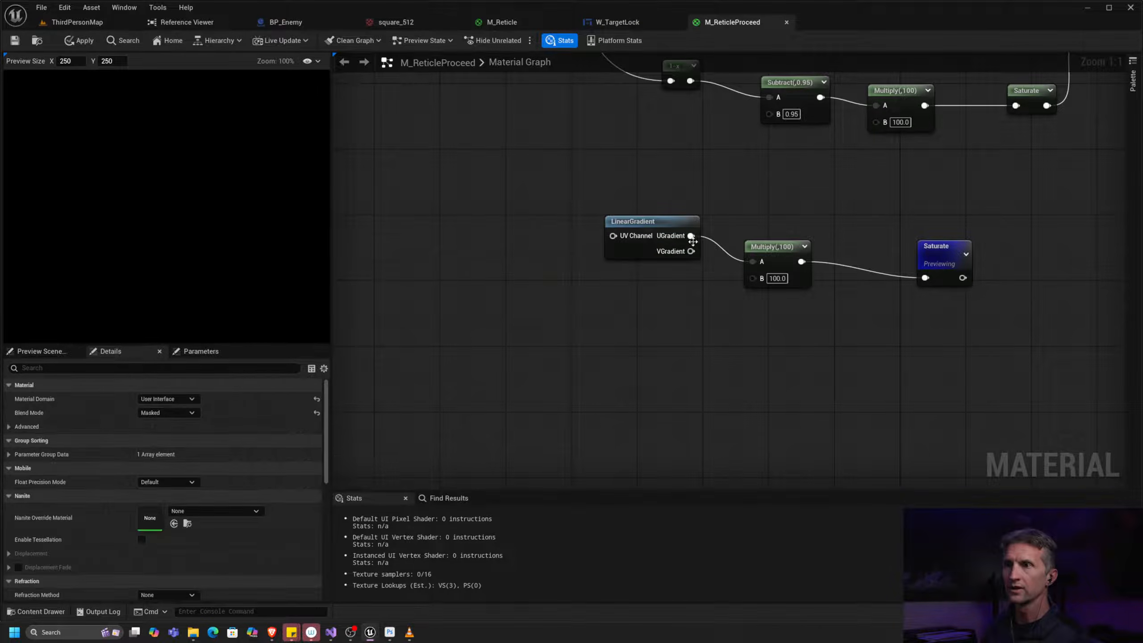
Step: Open the LinearGradient material function, examine how it masks TexCoord into its U and V outputs, and close it
scroll(652, 229, down, 1)
click(656, 225)
double_click(673, 227)
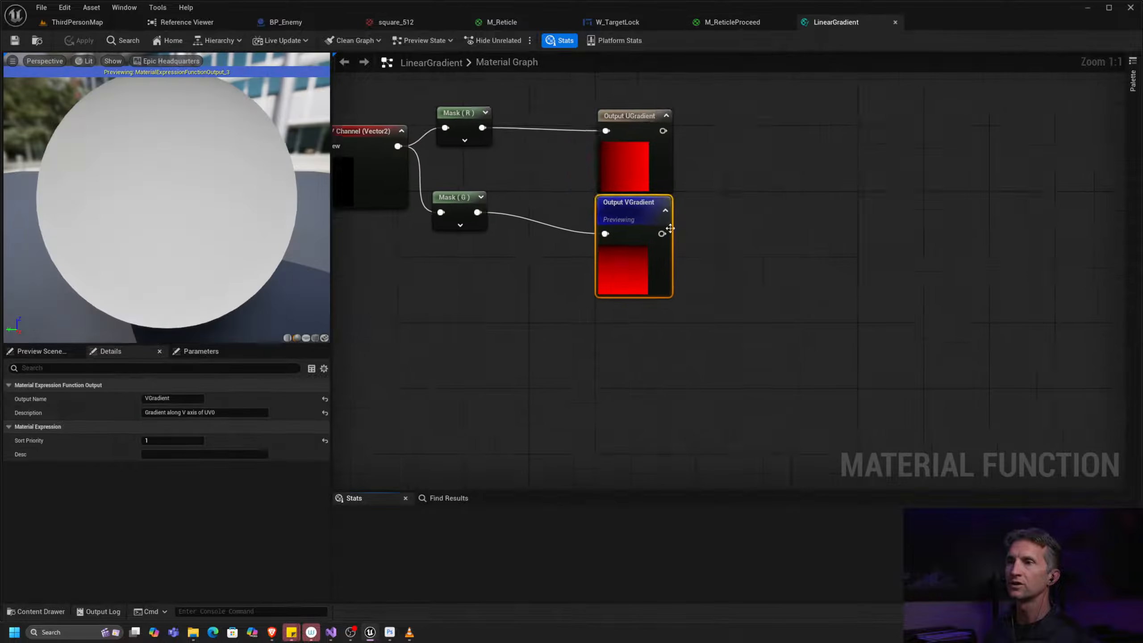
right_drag(684, 244, 754, 267)
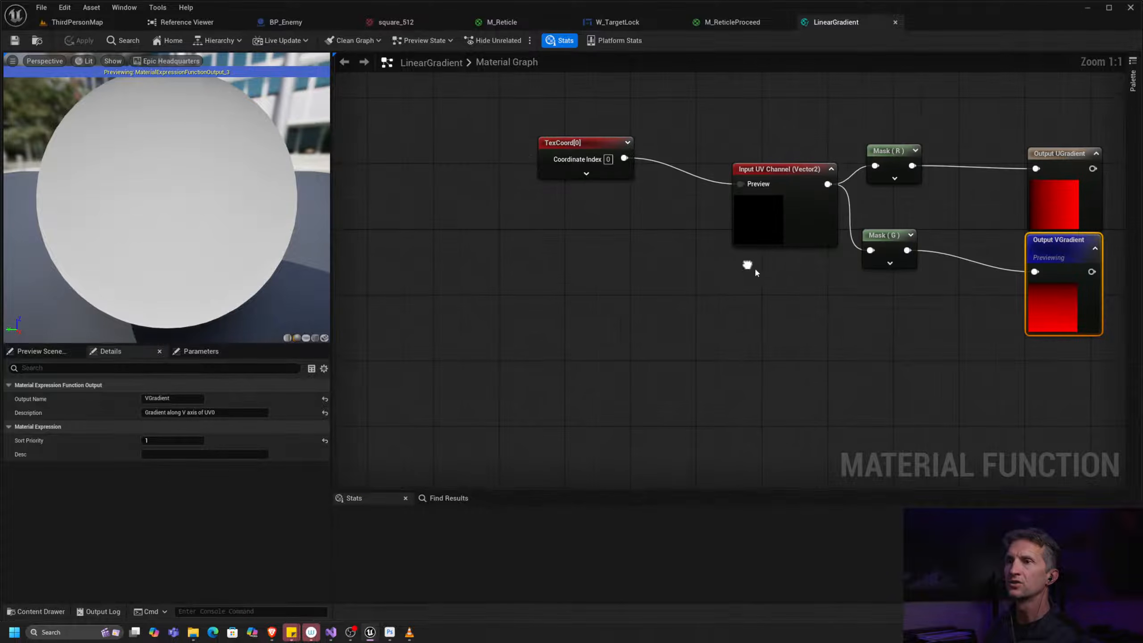
right_drag(797, 126, 696, 151)
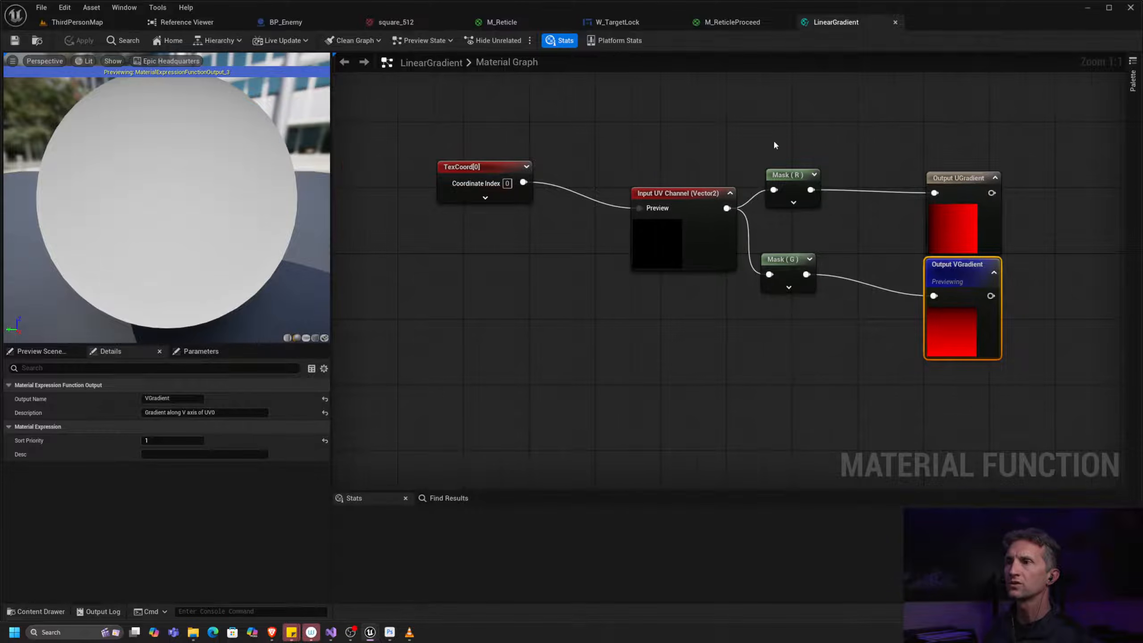
right_drag(774, 144, 708, 157)
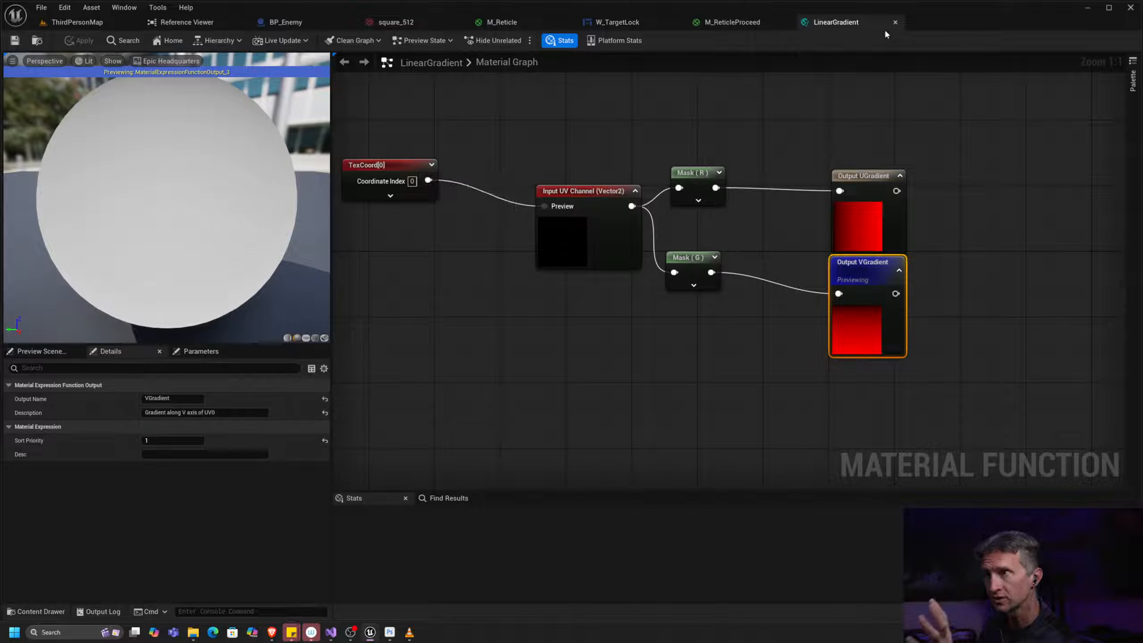
click(894, 22)
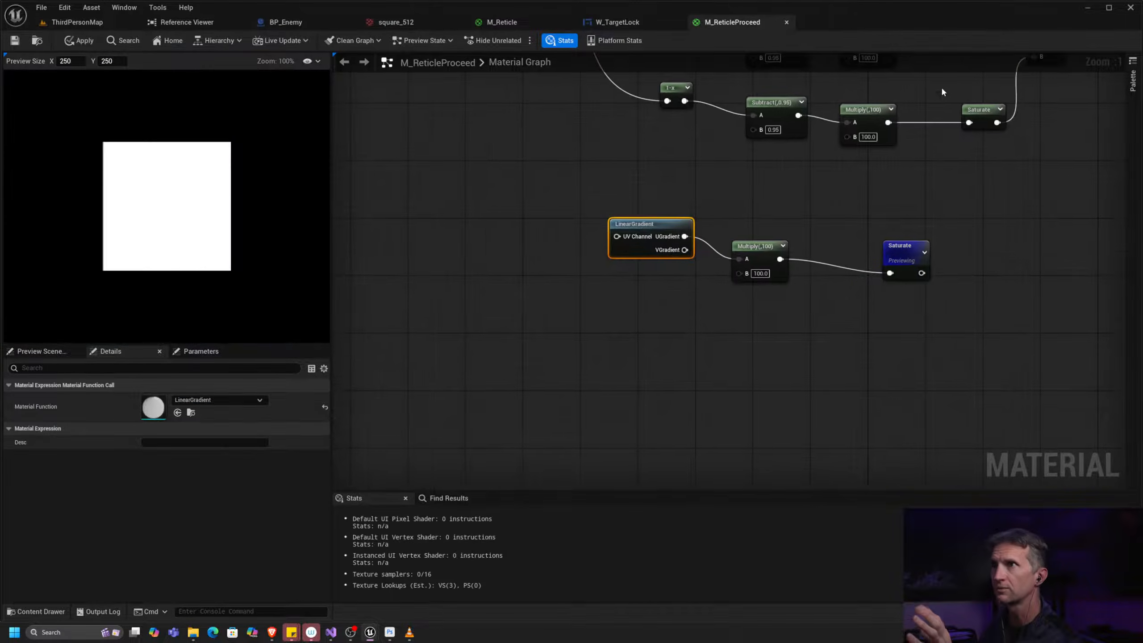
Step: Move the Multiply and Saturate nodes level with the LinearGradient node
right_drag(866, 210, 779, 254)
scroll(779, 256, up, 1)
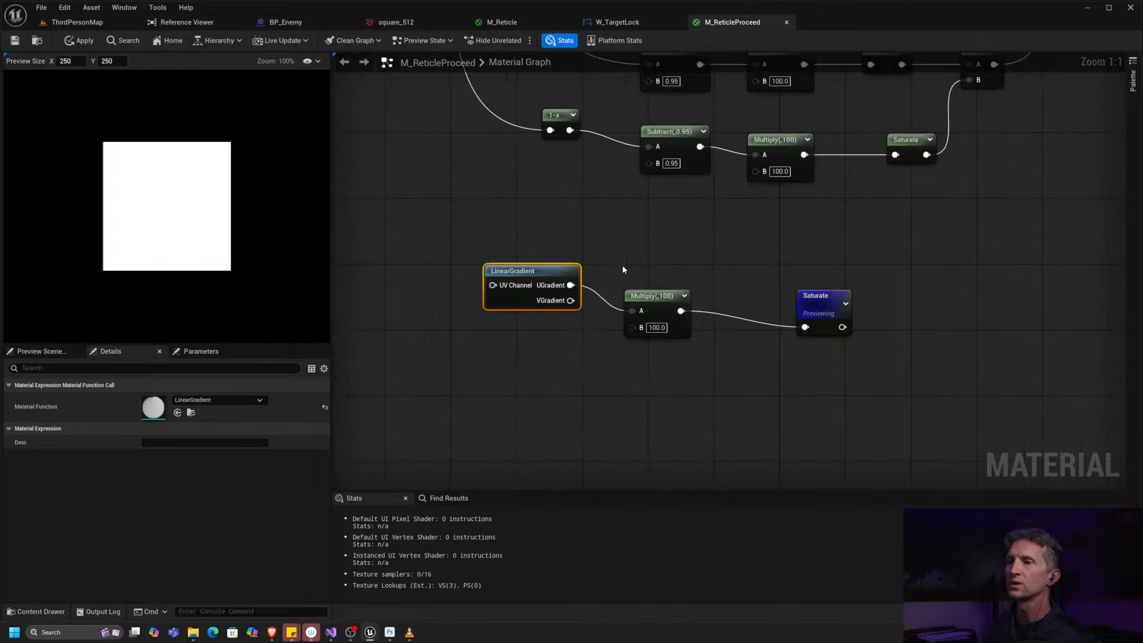
drag(515, 238, 854, 337)
click(646, 270)
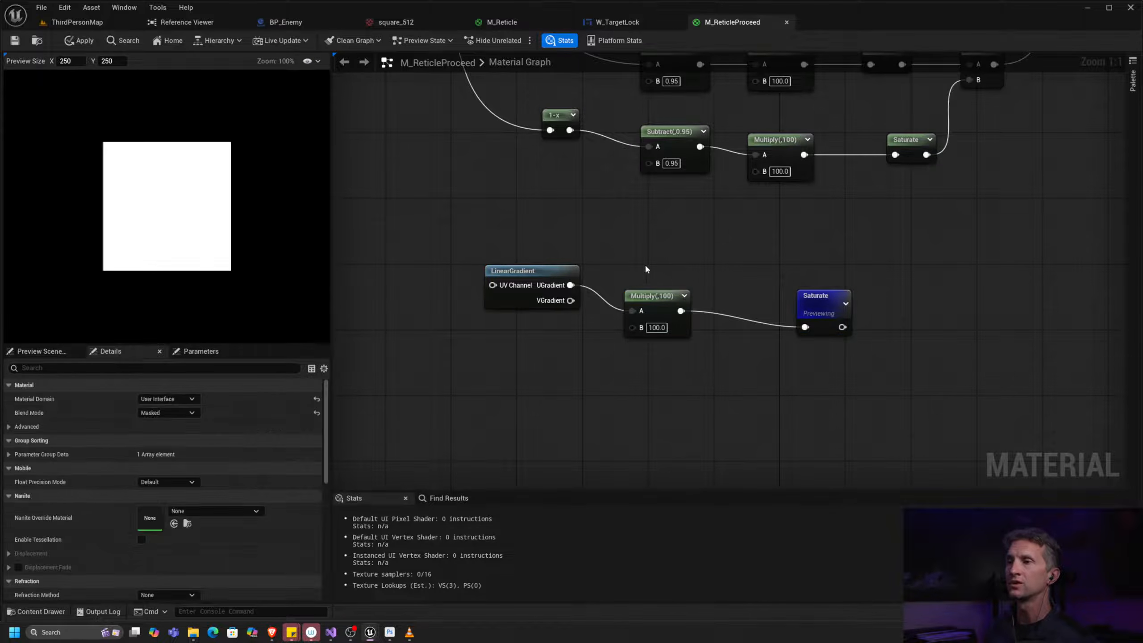
drag(645, 269, 809, 315)
drag(662, 301, 662, 276)
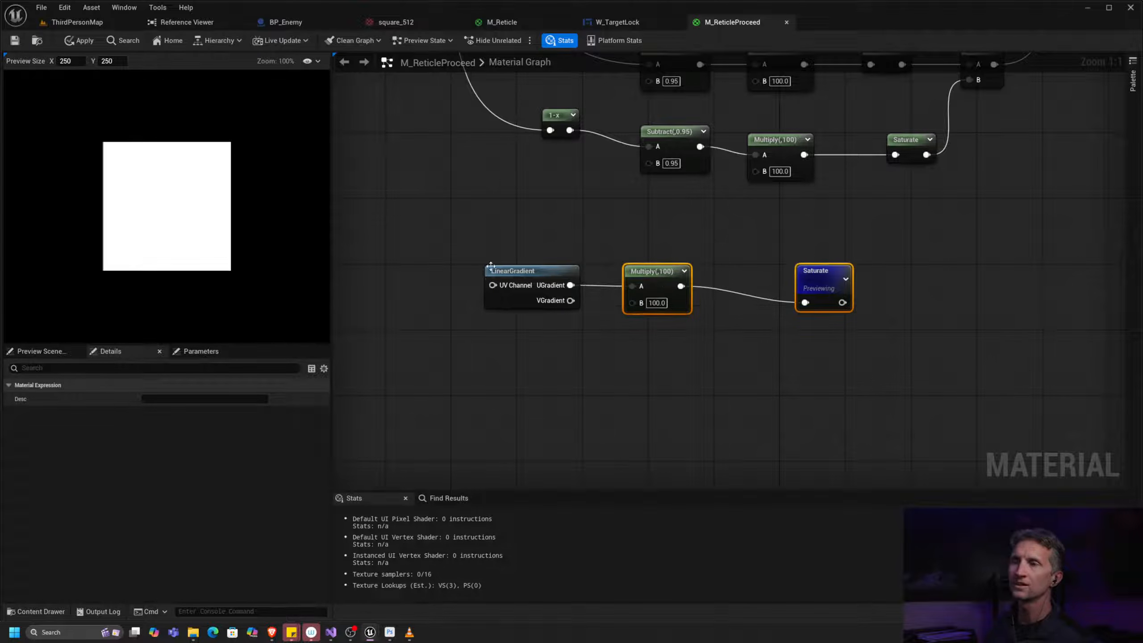
Step: Undo the Multiply and Saturate move and the deletion of the TexCoord and Add nodes
right_drag(491, 265, 634, 220)
key(ctrl+z)
key(ctrl+z)
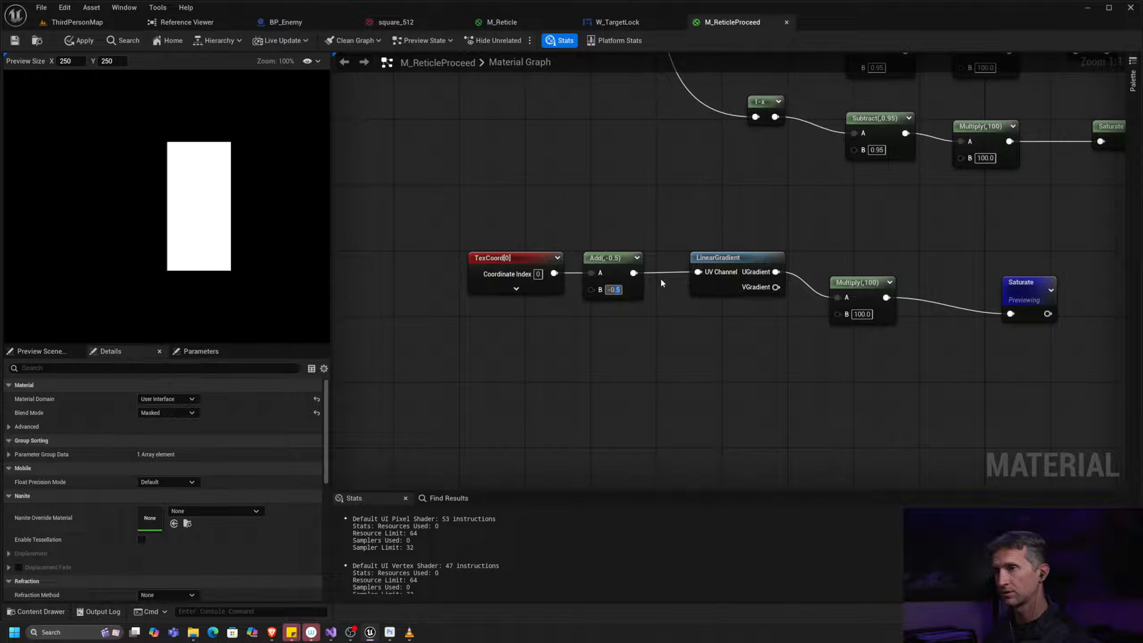
Step: Set the Add node's B value to -0.75 and align Multiply and Saturate with the LinearGradient row
text(75)
key(Return)
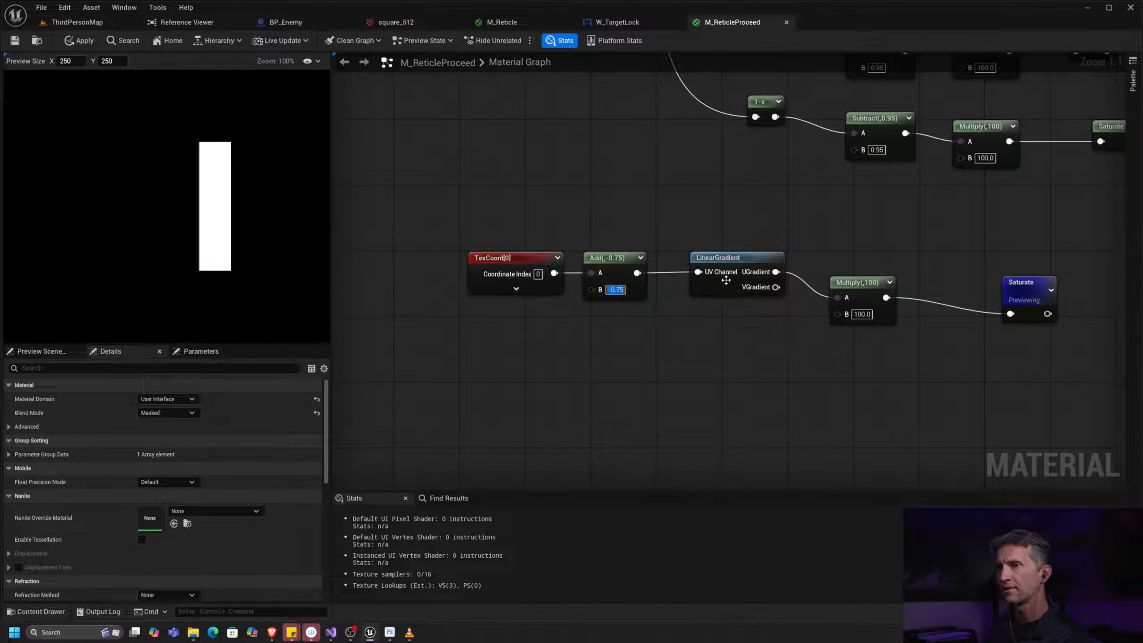
drag(850, 281, 858, 257)
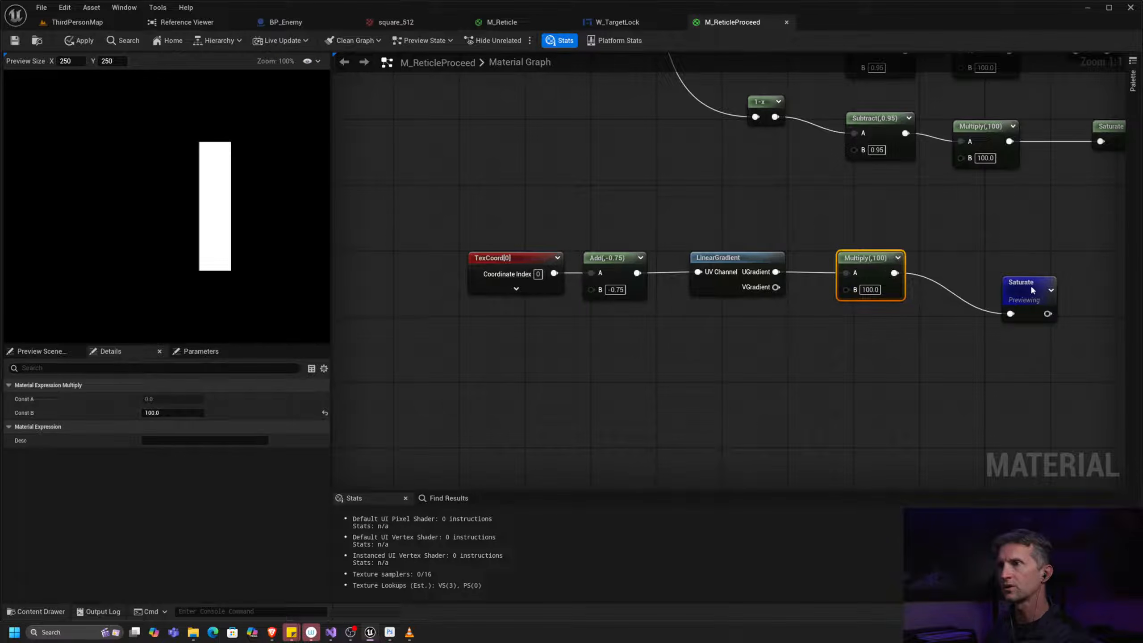
drag(1032, 290, 984, 251)
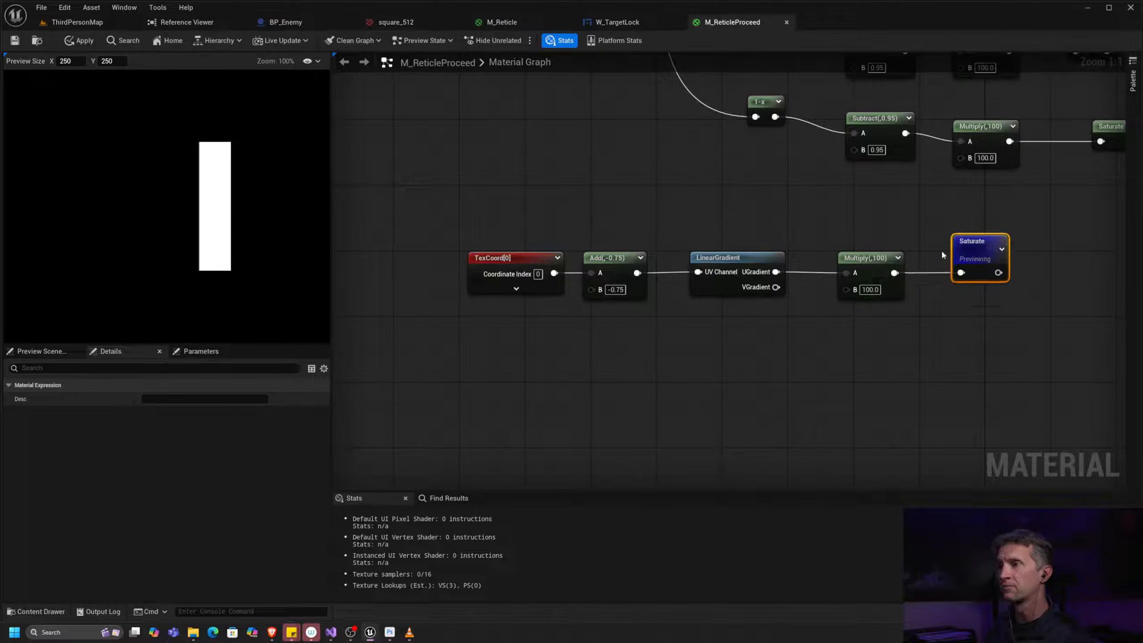
drag(890, 257, 873, 257)
right_drag(685, 234, 646, 216)
click(677, 238)
key(ctrl+w)
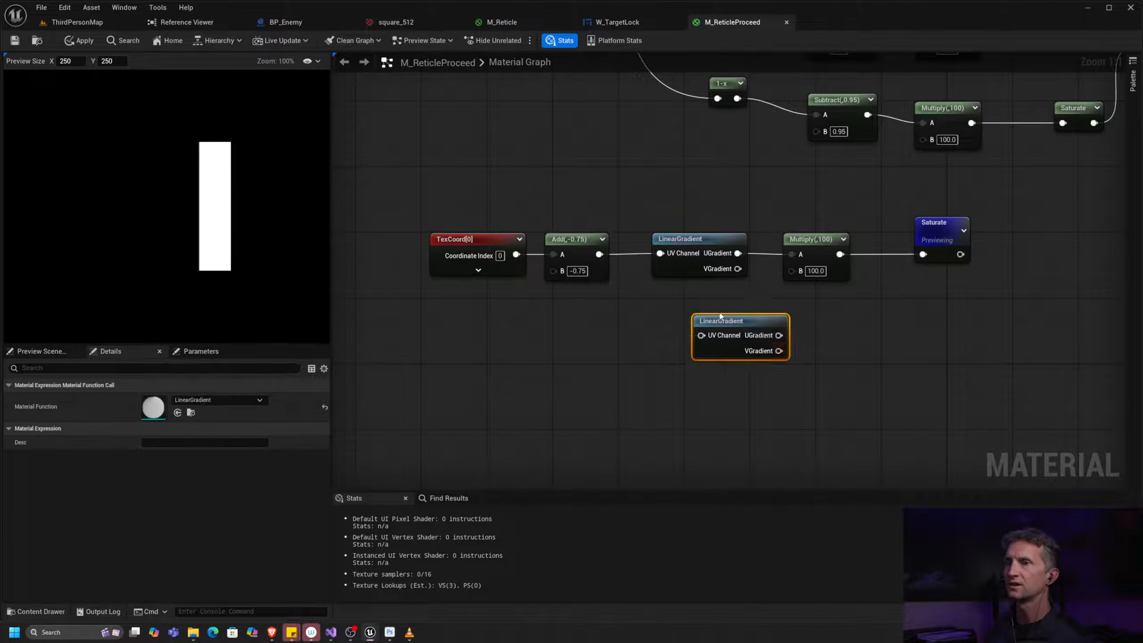
key(Delete)
Step: Create a OneMinus node from UGradient, move it beyond Saturate, and connect Saturate's output to it
drag(737, 253, 785, 327)
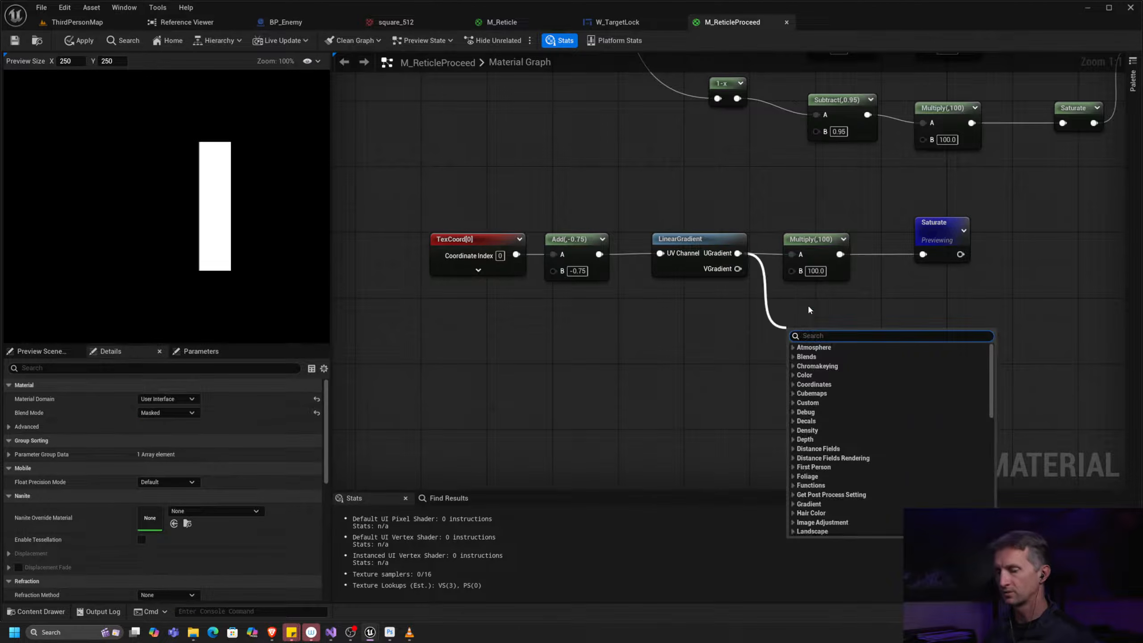
text(one)
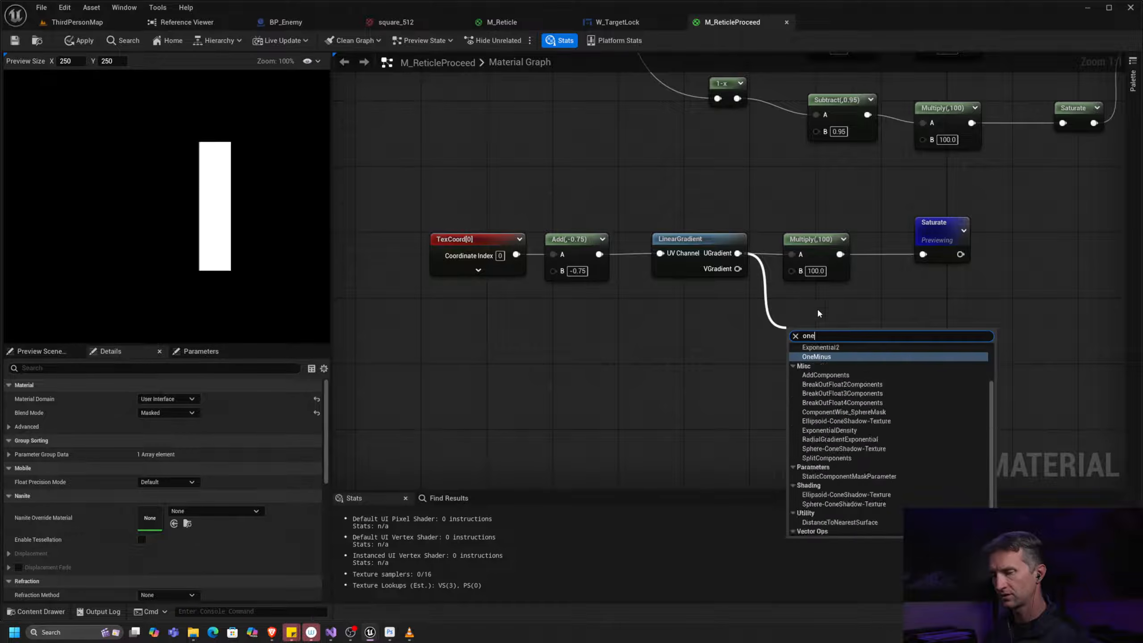
click(820, 357)
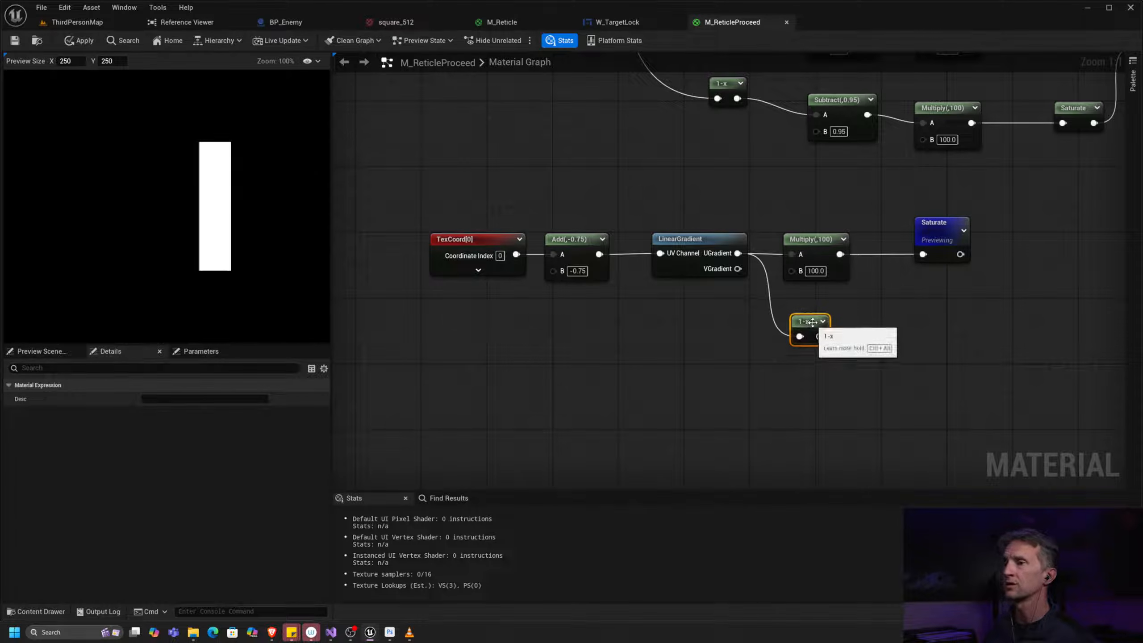
click(812, 239)
click(846, 313)
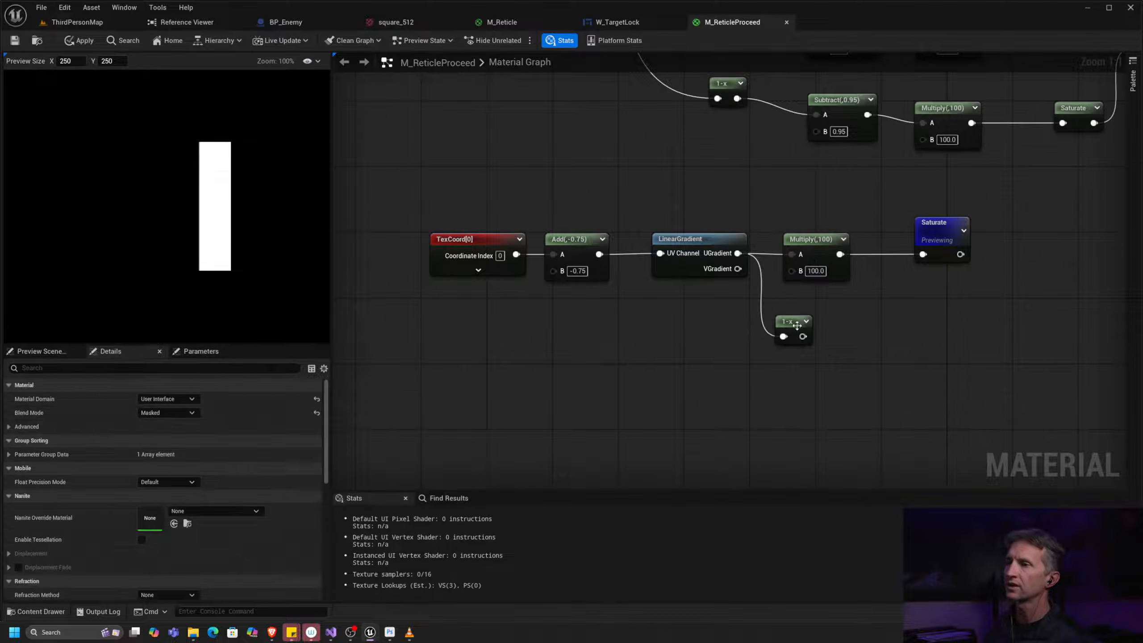
drag(786, 325, 999, 302)
drag(960, 254, 997, 311)
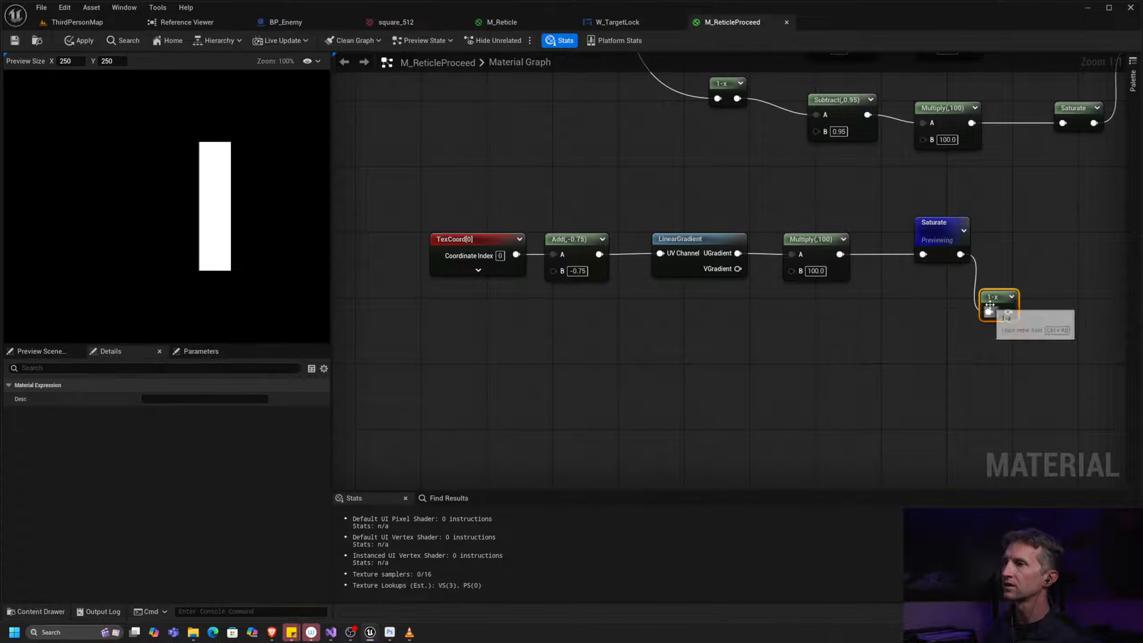
Step: Preview the OneMinus node and compare it with the Saturate preview, ending on OneMinus
right_click(992, 310)
click(1030, 329)
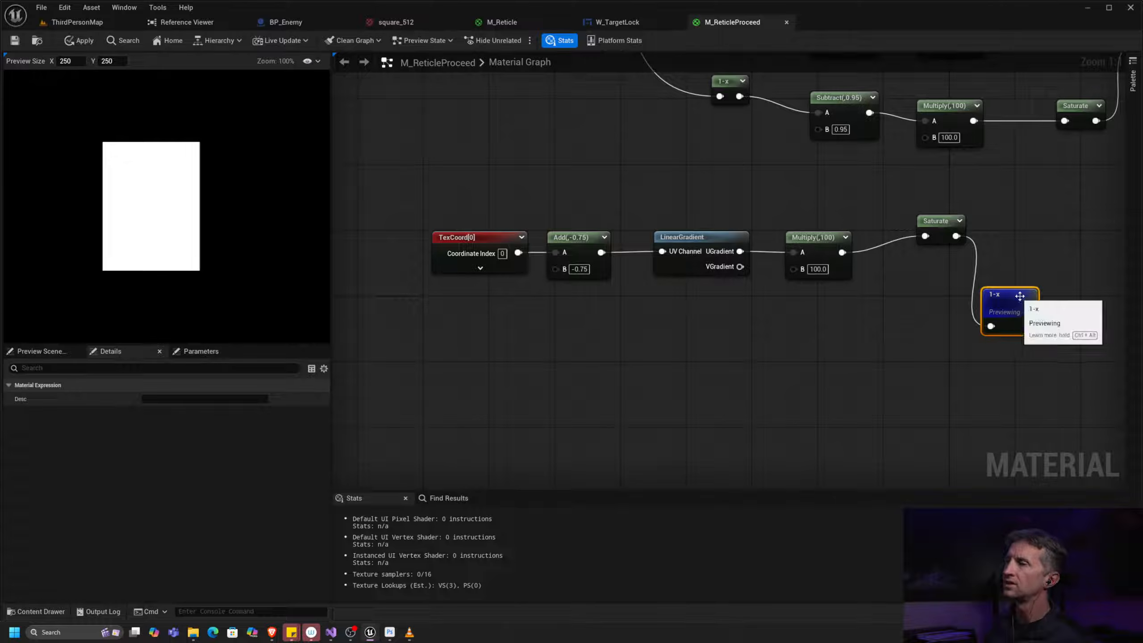
right_click(944, 225)
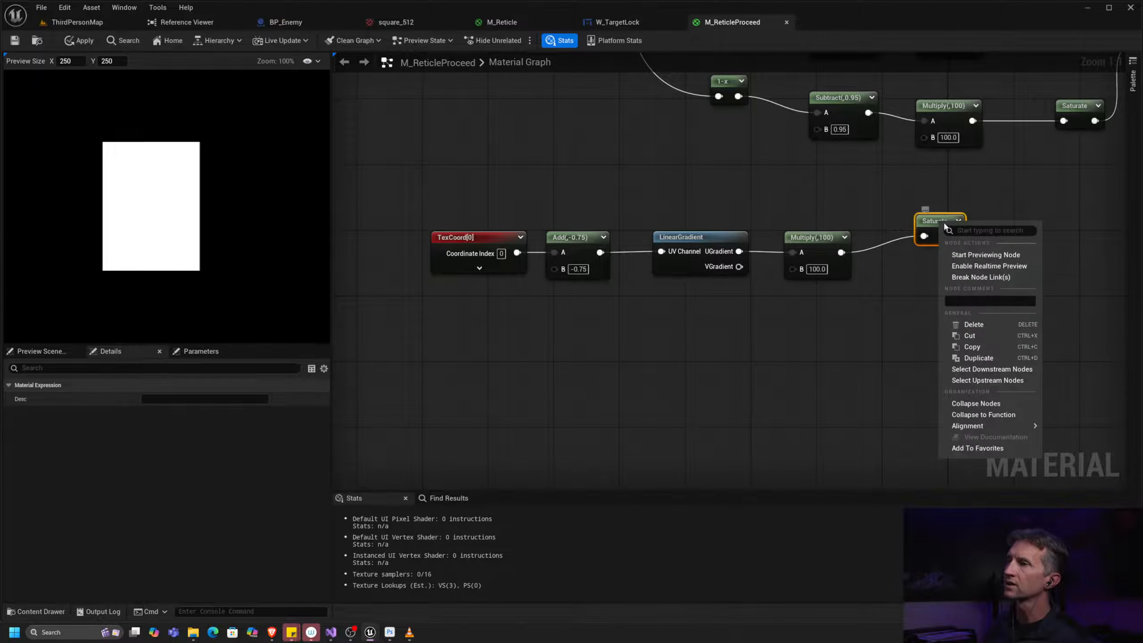
click(985, 255)
right_click(1003, 294)
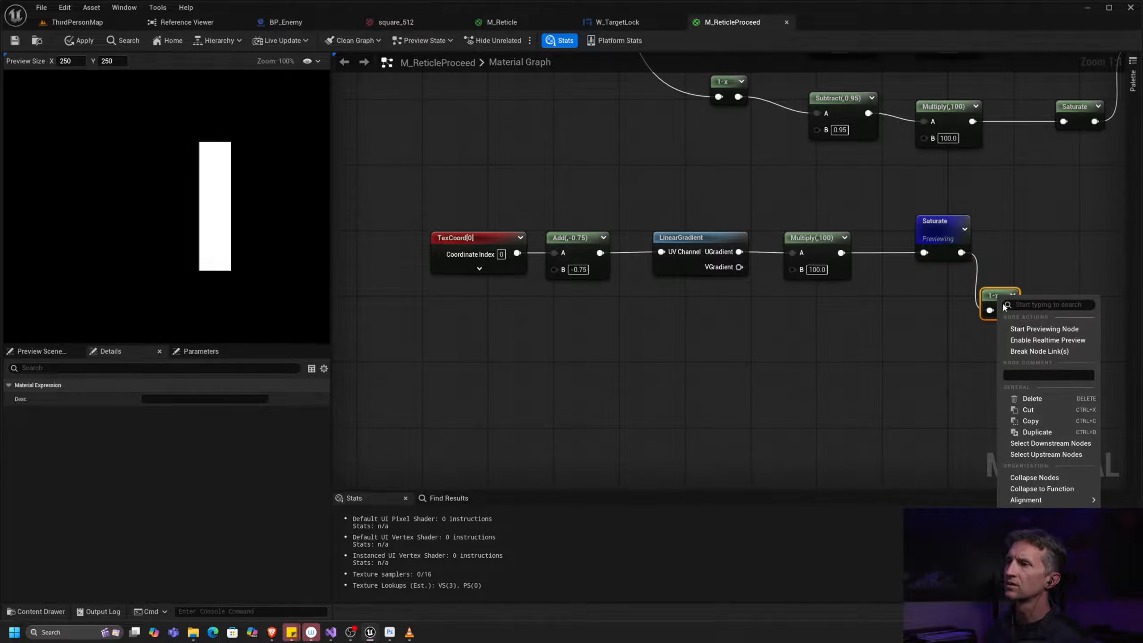
click(1045, 329)
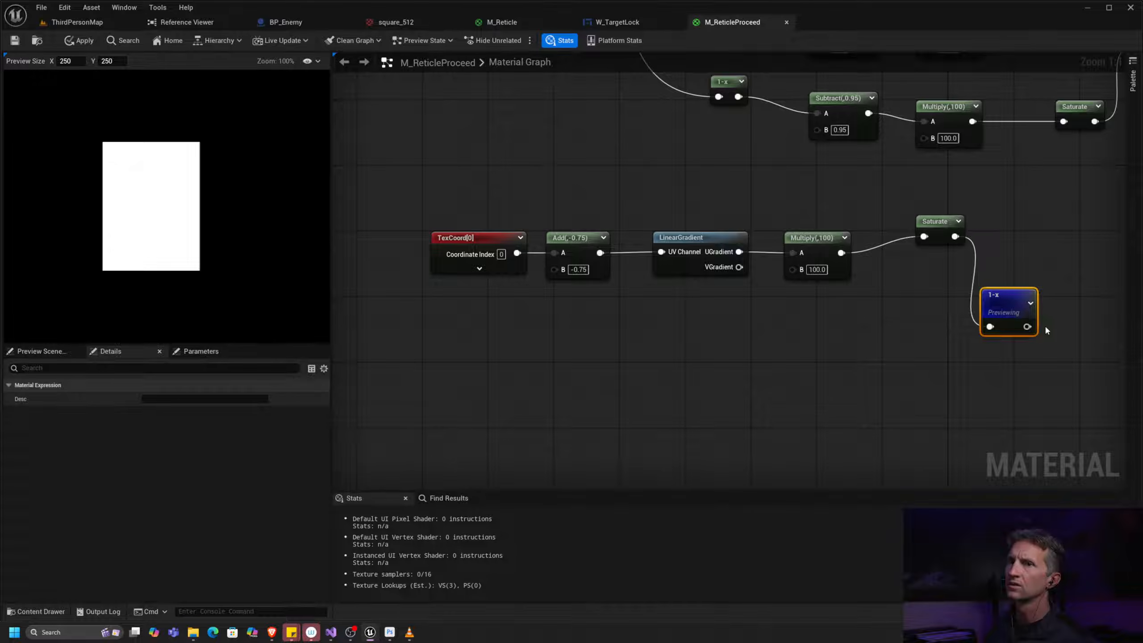
Step: Delete the OneMinus node after Saturate and align Saturate with the Multiply node
drag(1010, 291, 985, 308)
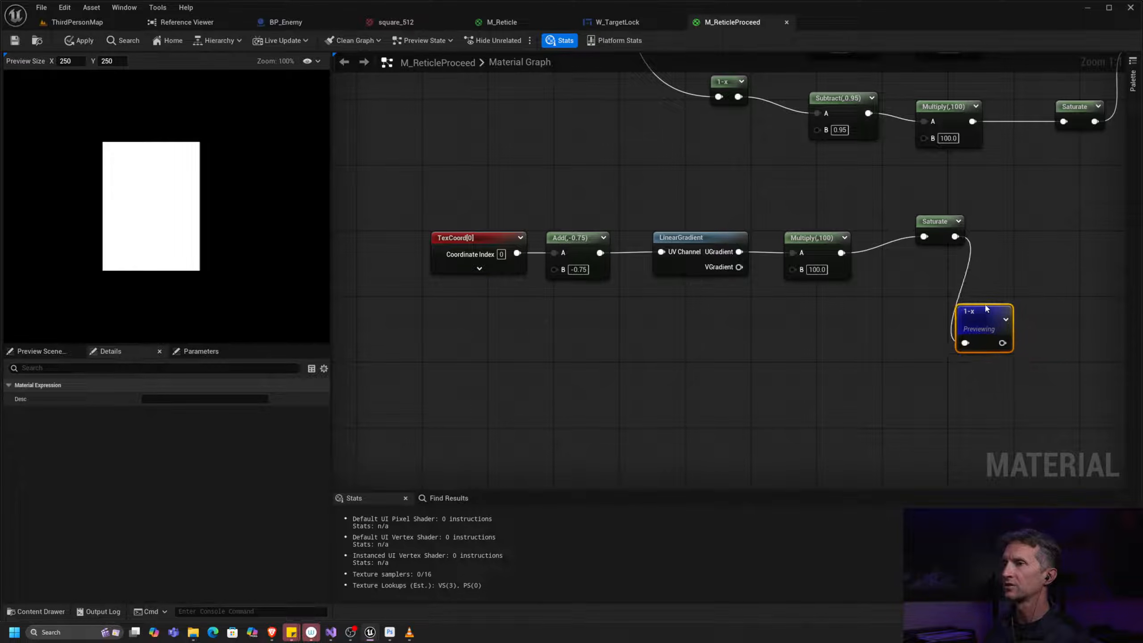
key(Delete)
click(936, 233)
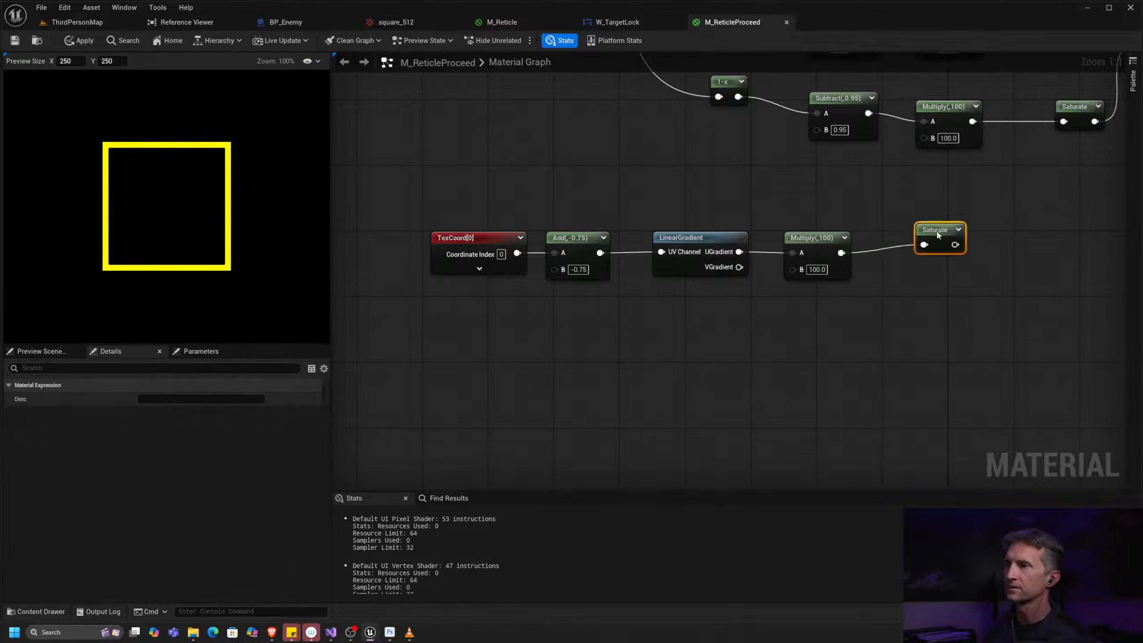
drag(937, 232, 929, 242)
Step: Preview the LinearGradient node and feed its UGradient output into a new OneMinus node
drag(712, 237, 755, 315)
right_click(695, 238)
click(702, 271)
text(one)
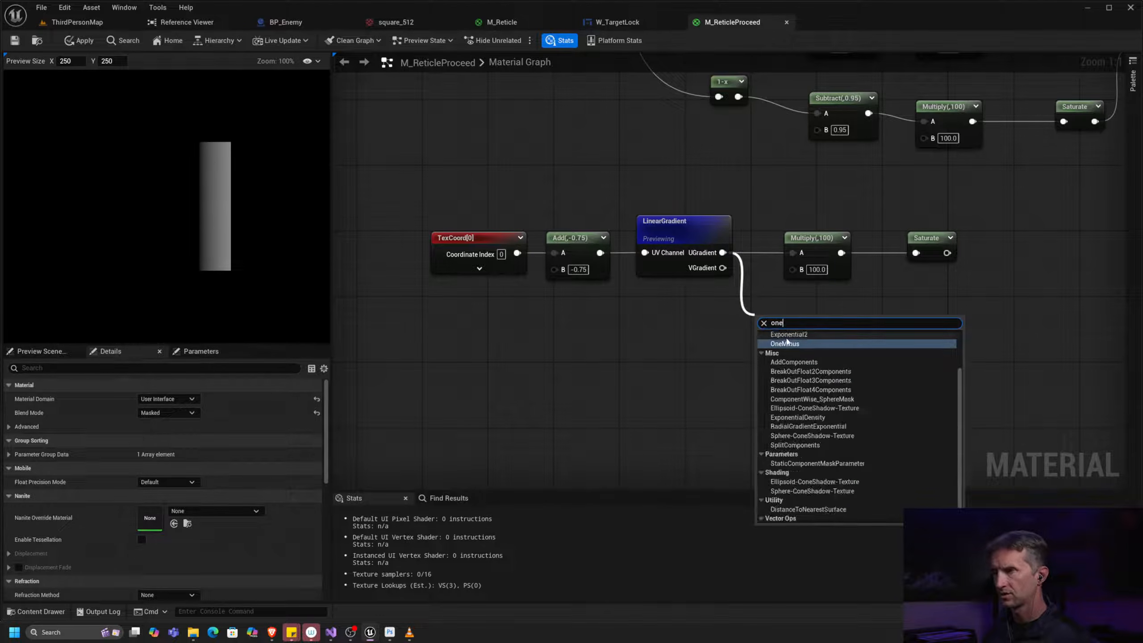
key(Return)
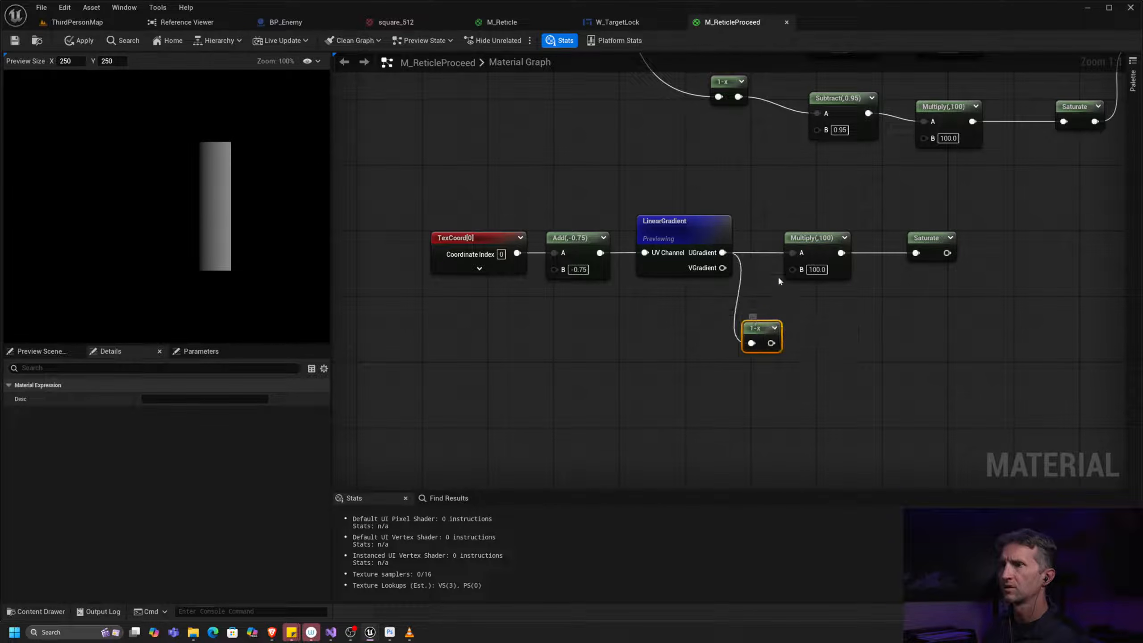
Step: Duplicate the Multiply and Saturate nodes beneath the original row and connect OneMinus's output to the copied Multiply
drag(794, 215, 937, 267)
key(ctrl+c)
key(ctrl+v)
drag(819, 328, 865, 328)
drag(771, 342, 810, 344)
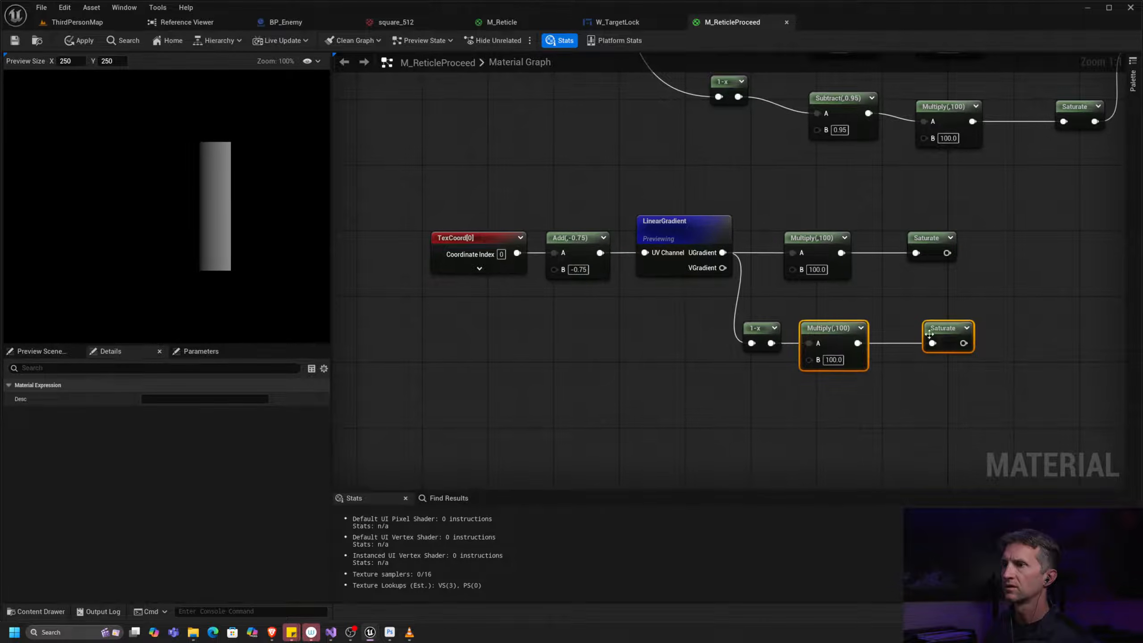
Step: Preview the copied Saturate node to examine the inverted gradient
right_click(954, 330)
key(Escape)
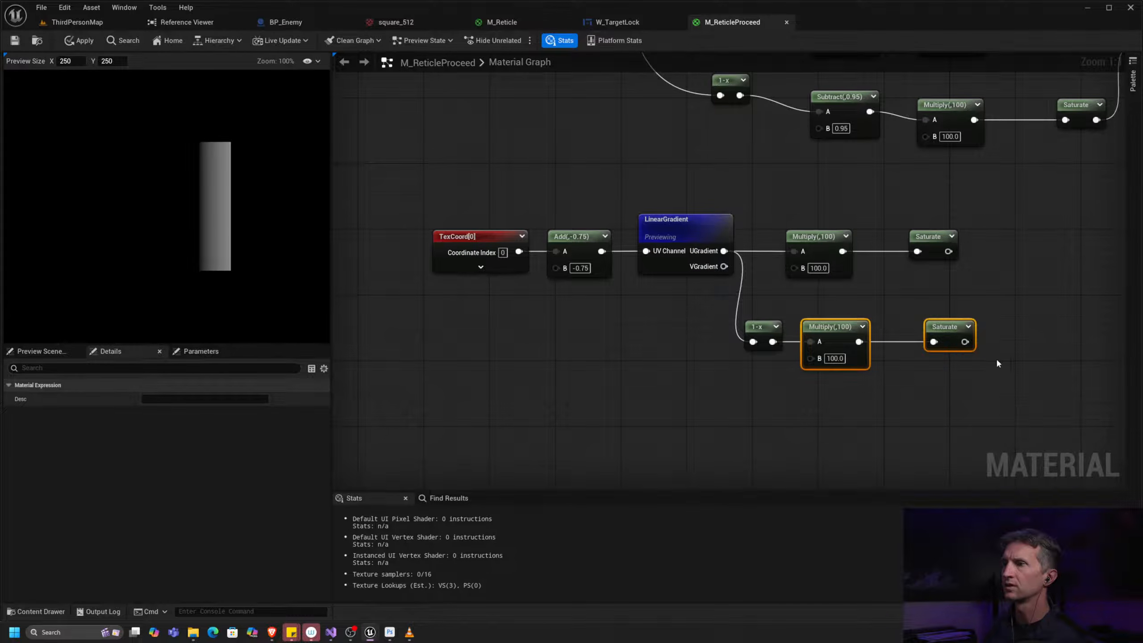
click(947, 324)
right_click(950, 332)
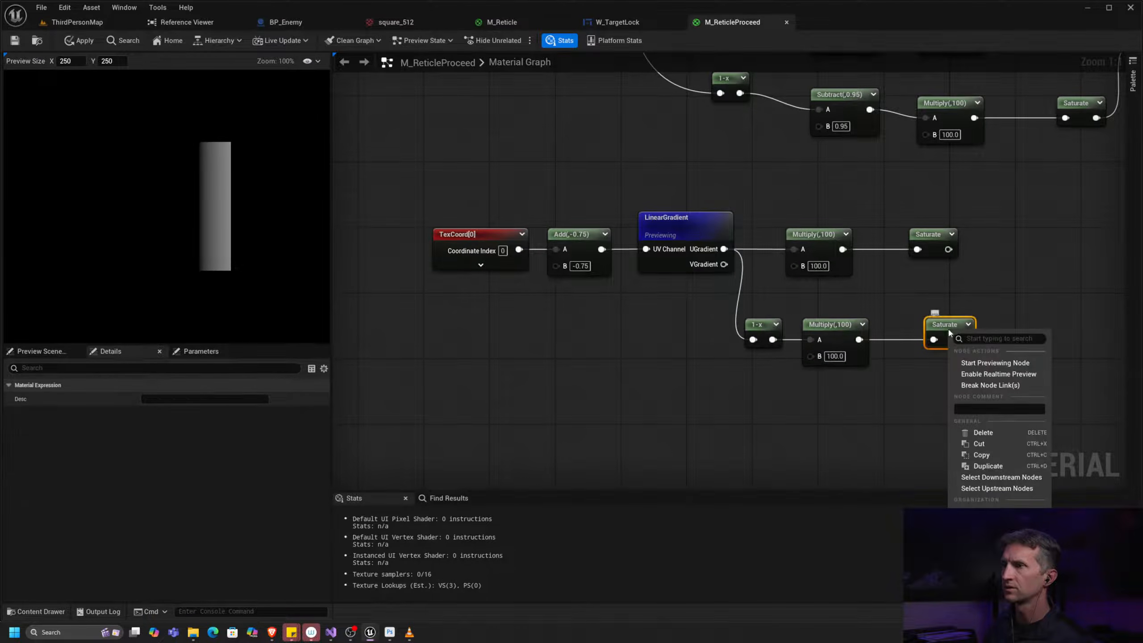
click(972, 363)
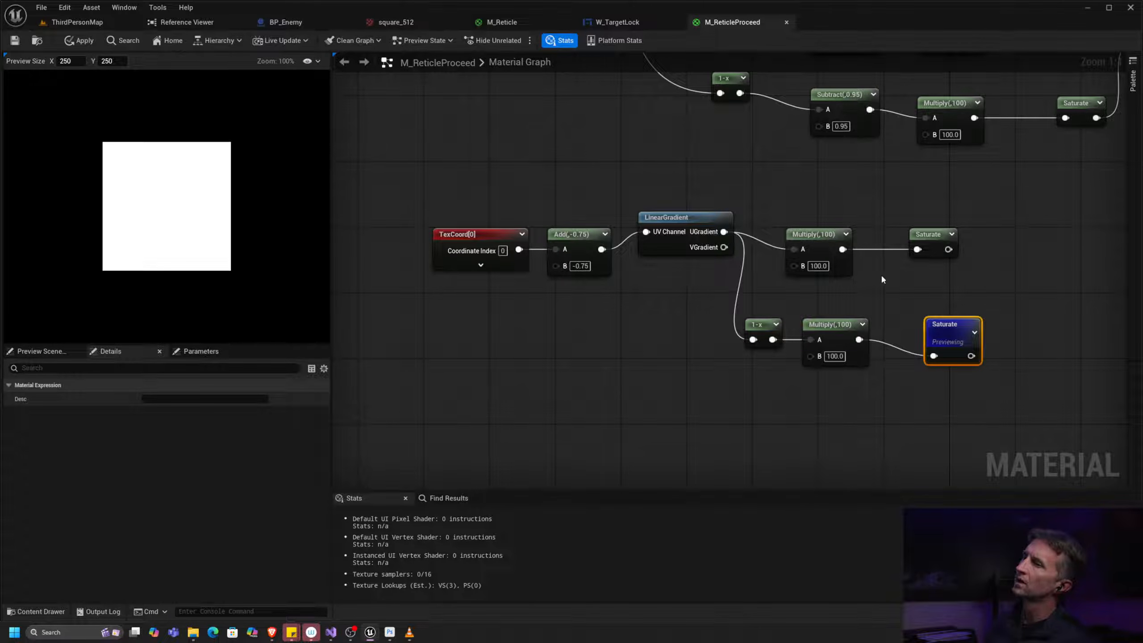
Step: Preview the LinearGradient node and delete the OneMinus node feeding the lower Multiply
right_click(704, 222)
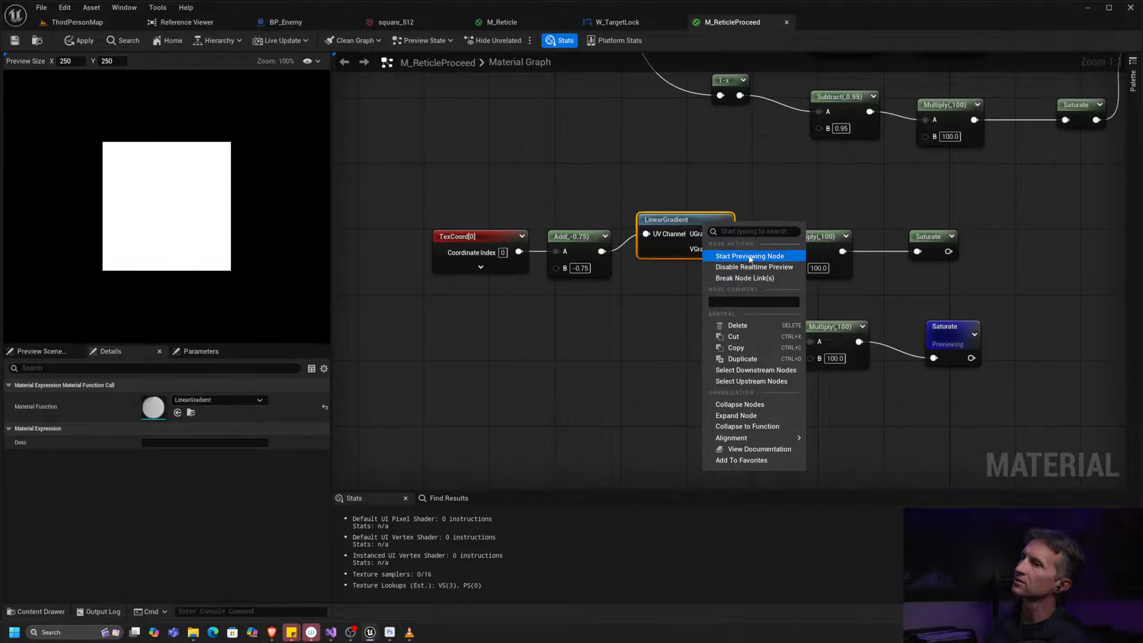
click(722, 256)
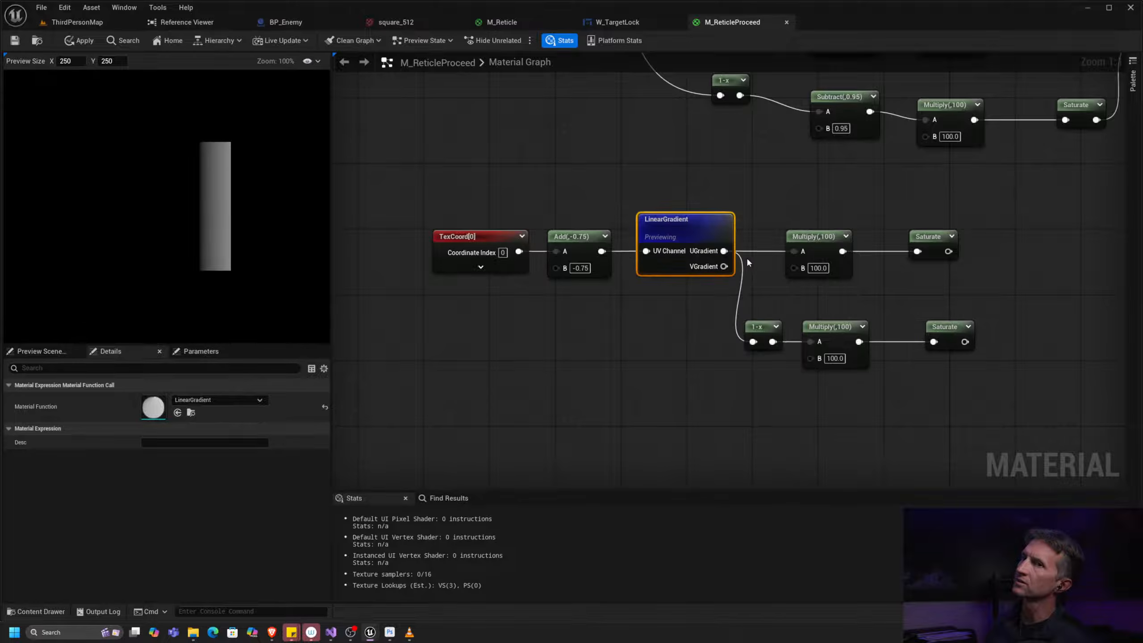
click(760, 328)
key(Delete)
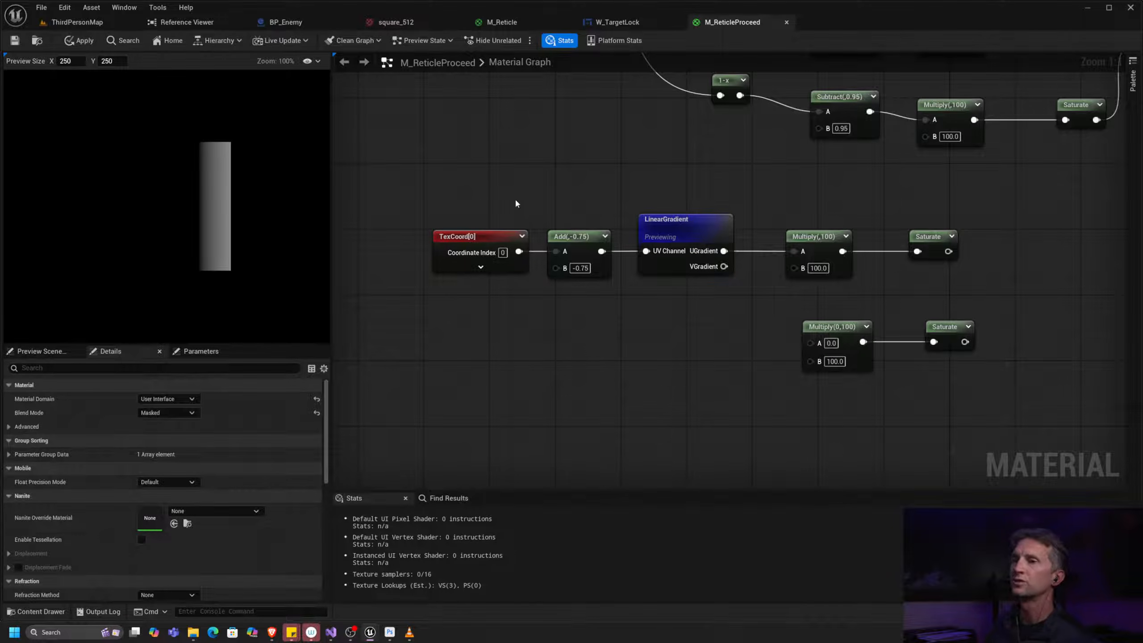
Step: Duplicate the TexCoord, Add and LinearGradient nodes beneath the originals and connect the copied Add to LinearGradient's UV Channel
drag(445, 191, 584, 274)
key(ctrl+d)
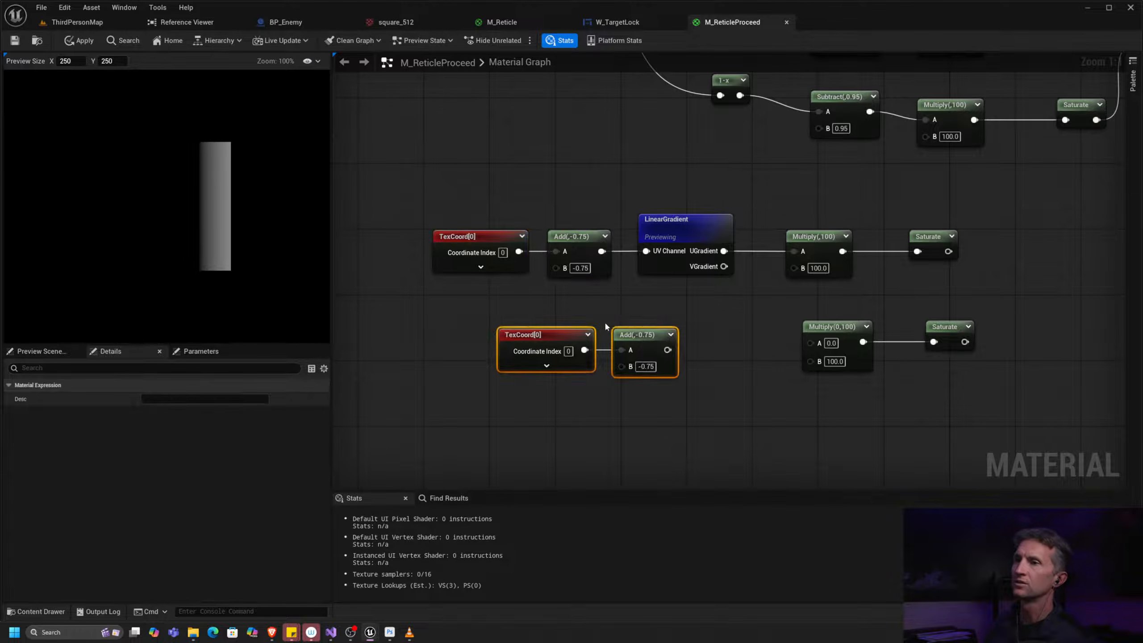
drag(628, 331, 587, 332)
click(663, 215)
key(ctrl+d)
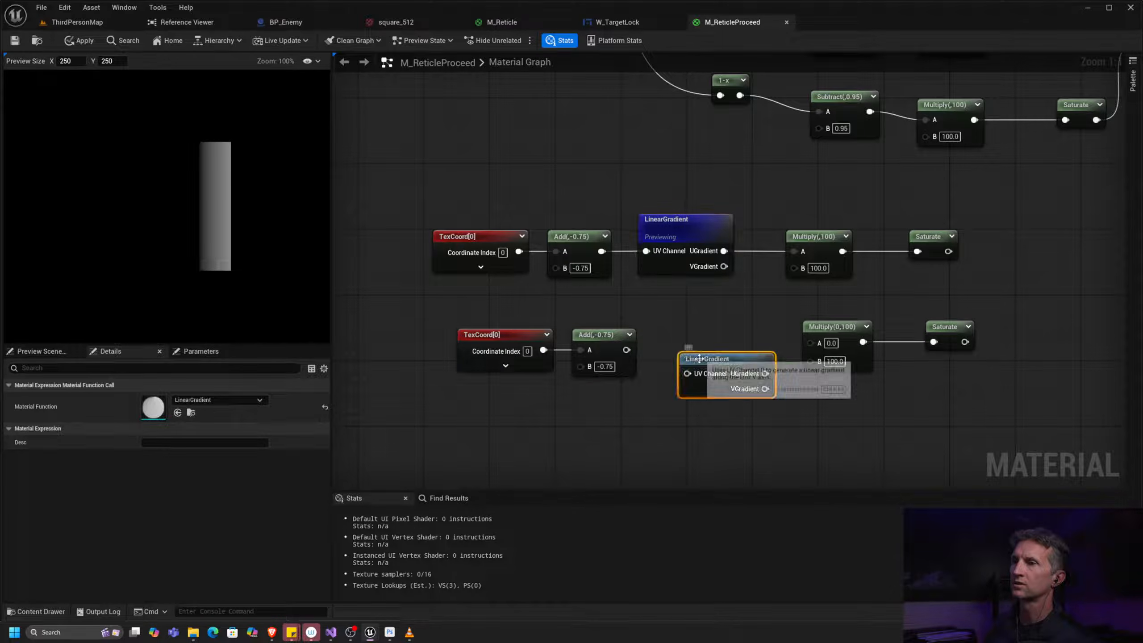
drag(701, 355, 663, 357)
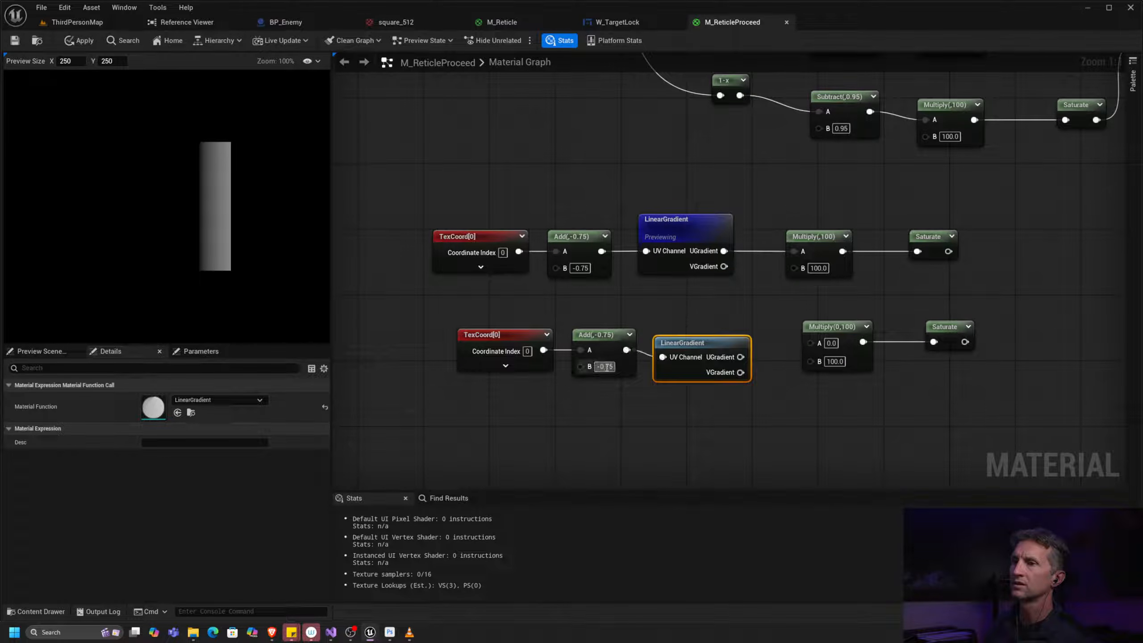
Step: Set the copied Add node's B value to 0.75 and connect the lower UGradient output to Multiply's A input
key(Delete)
key(Return)
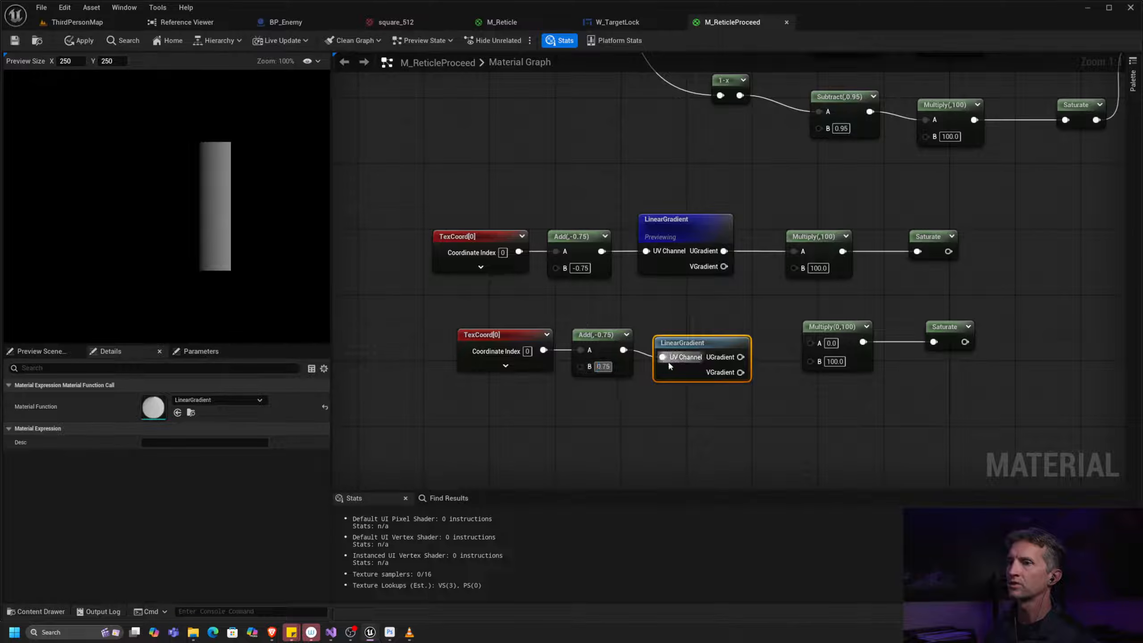
drag(740, 356, 809, 342)
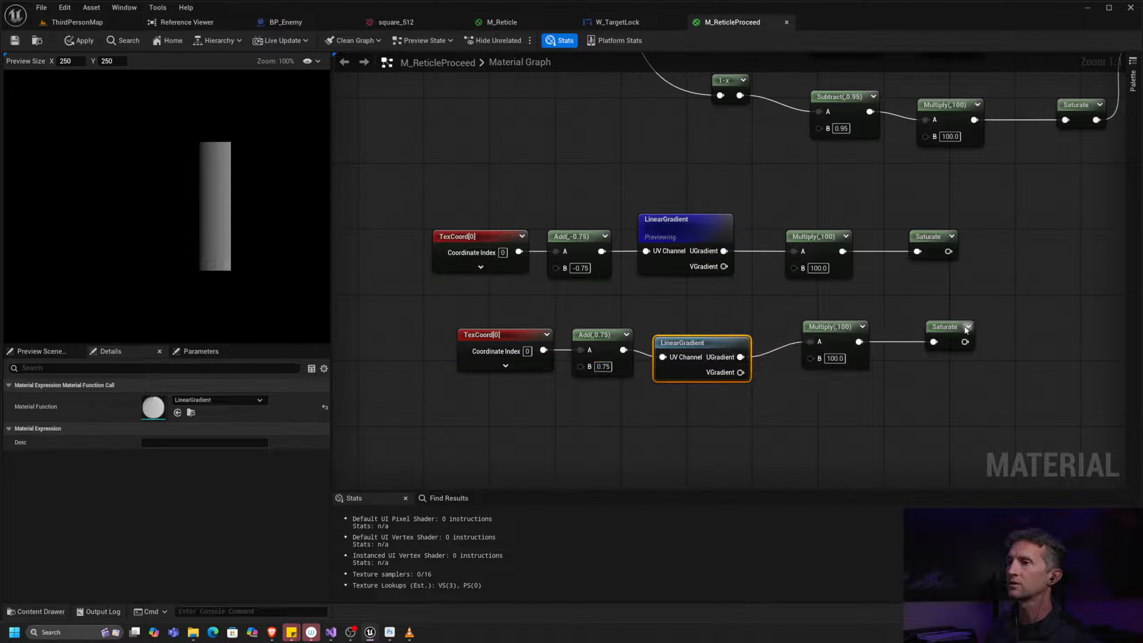
Step: Preview the lower Saturate node and compare it with the preview of the lower LinearGradient
right_click(956, 326)
click(985, 360)
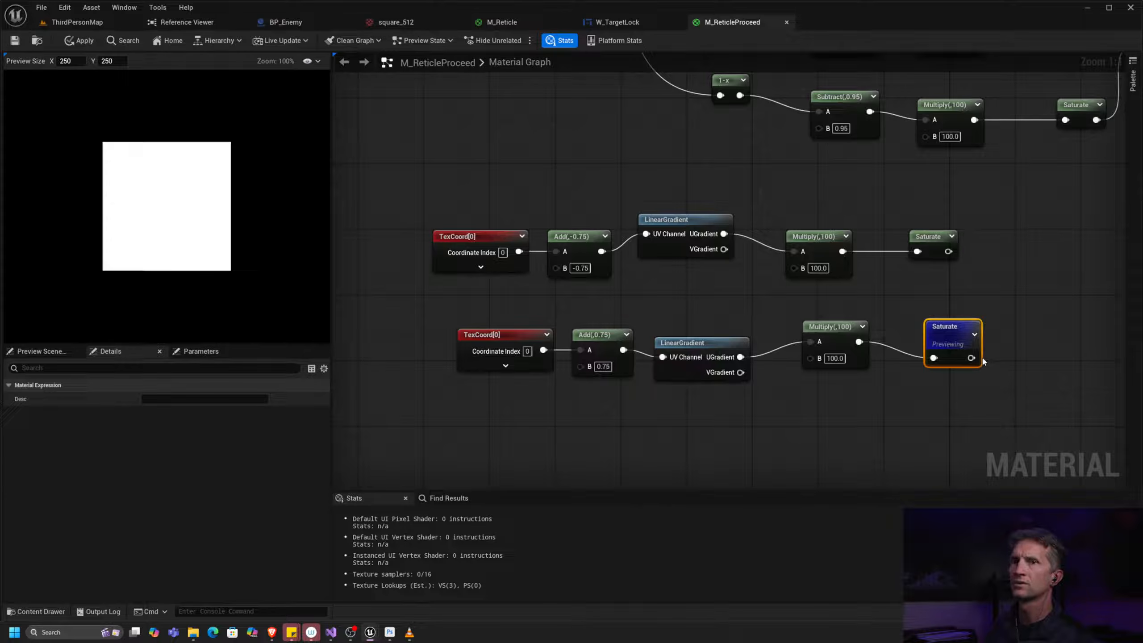
click(717, 342)
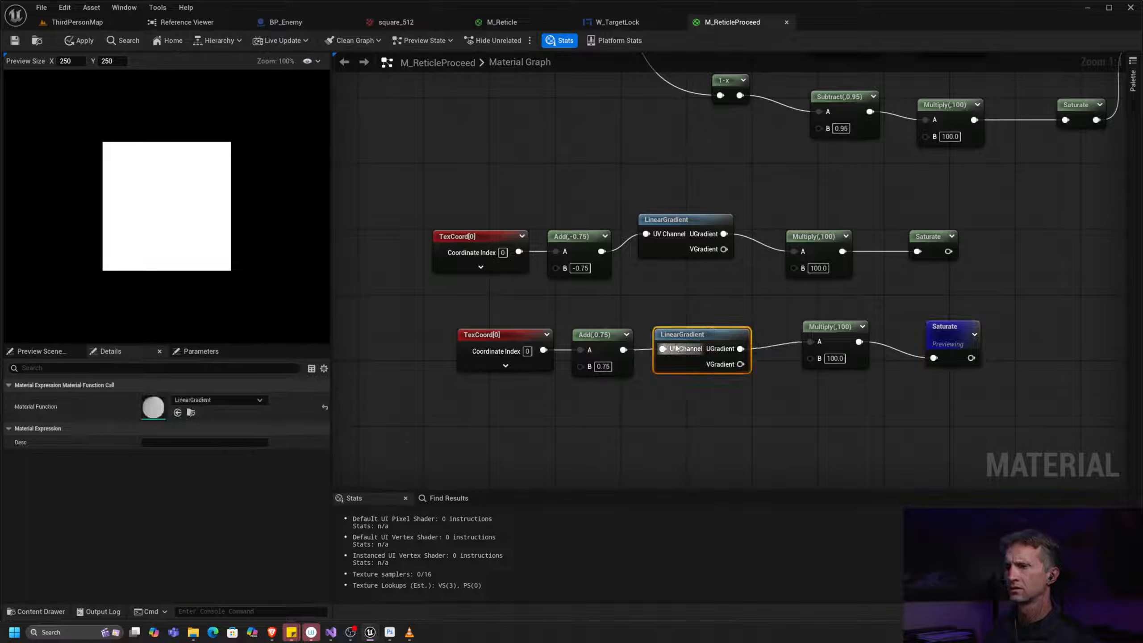
right_click(707, 340)
click(745, 370)
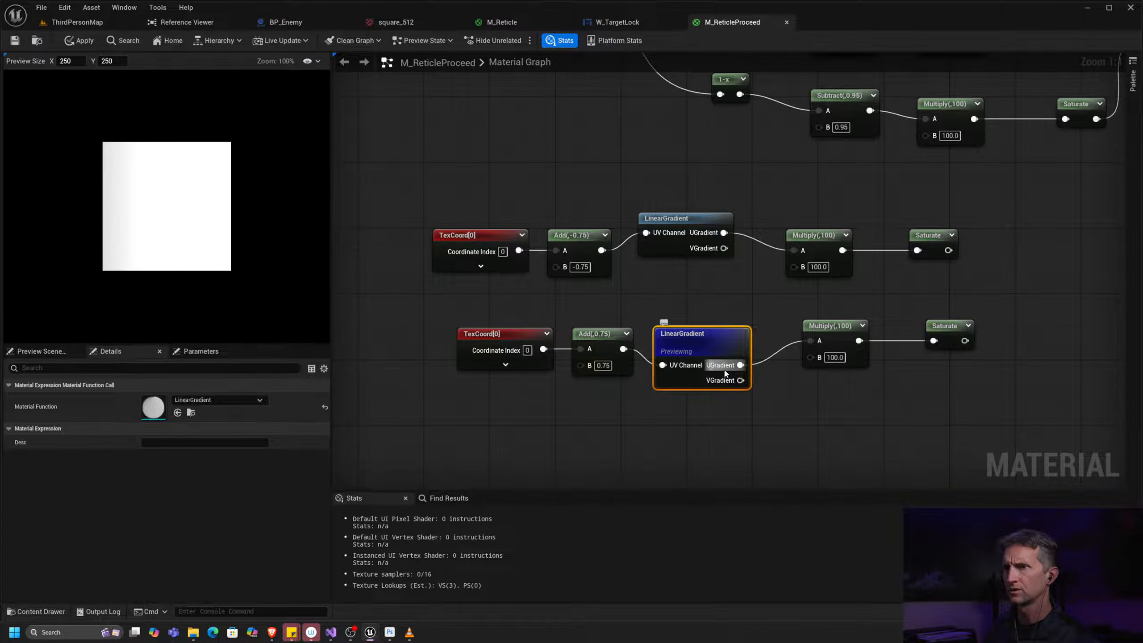
click(604, 365)
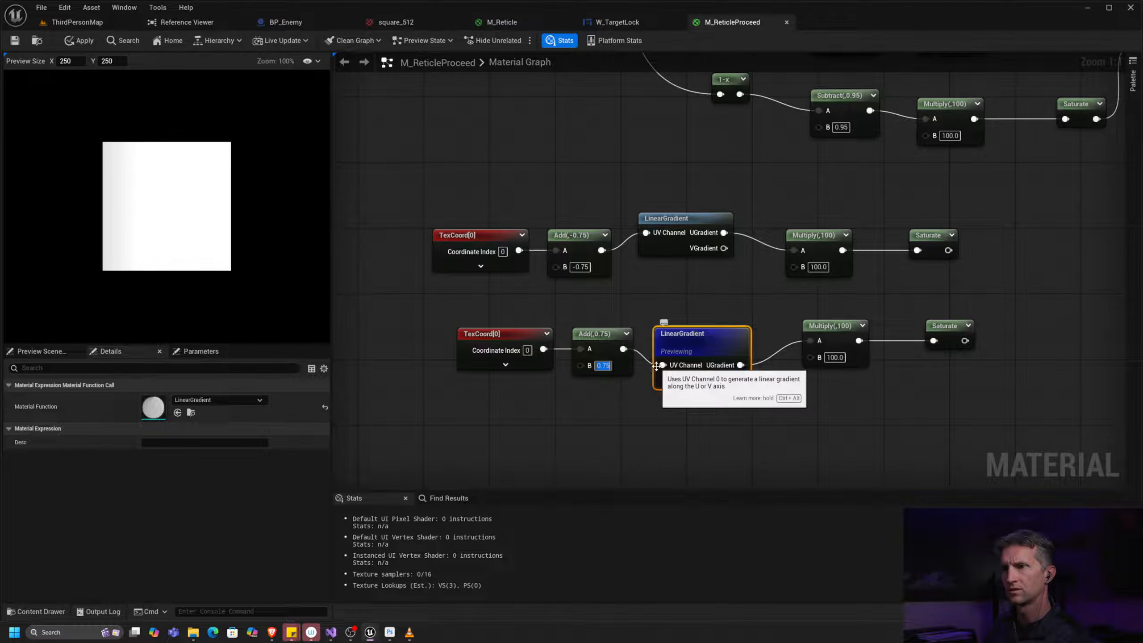
Step: Delete the entire lower node row and align the remaining LinearGradient with the Add node
drag(452, 397, 989, 314)
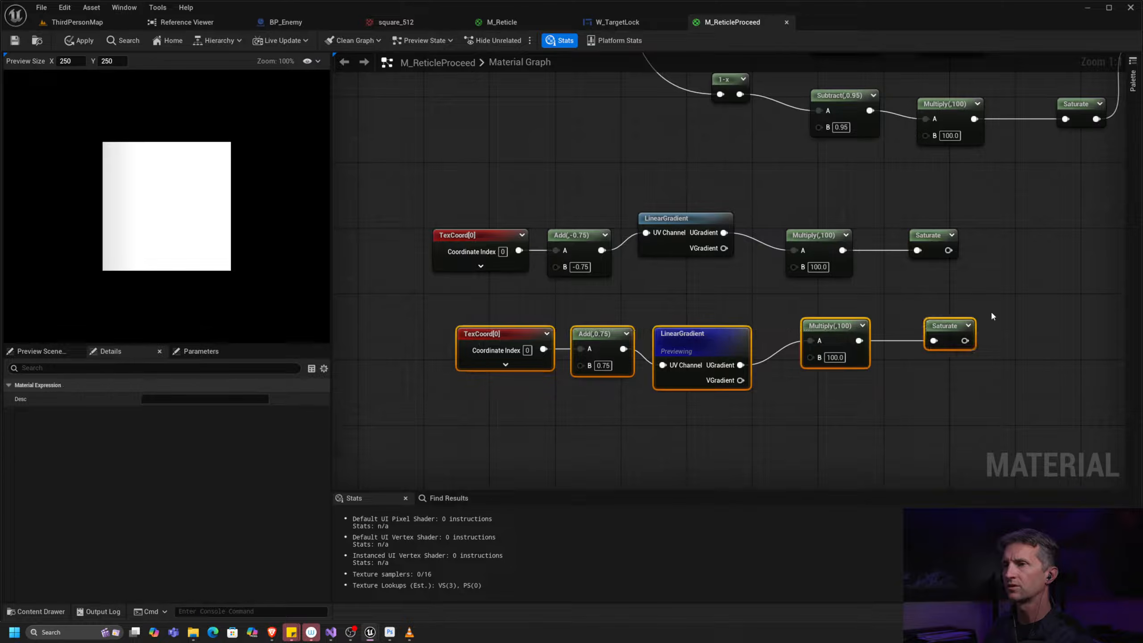
key(Delete)
drag(709, 226, 709, 243)
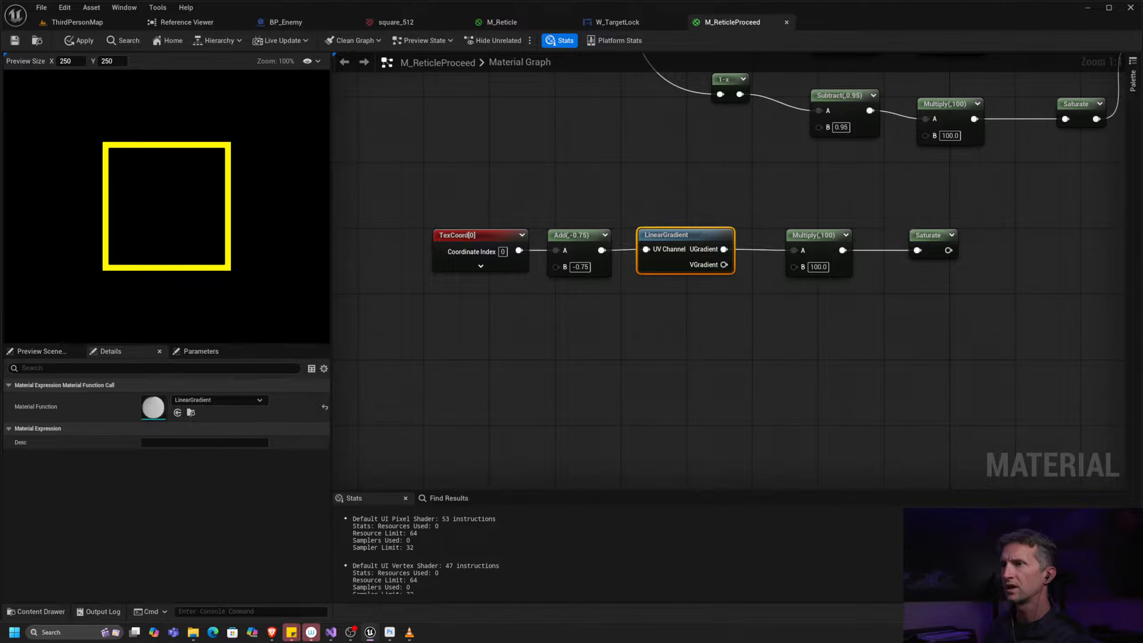
Step: Preview the Saturate node while aligning it with Multiply, and switch the preview back to LinearGradient
right_click(925, 243)
click(956, 266)
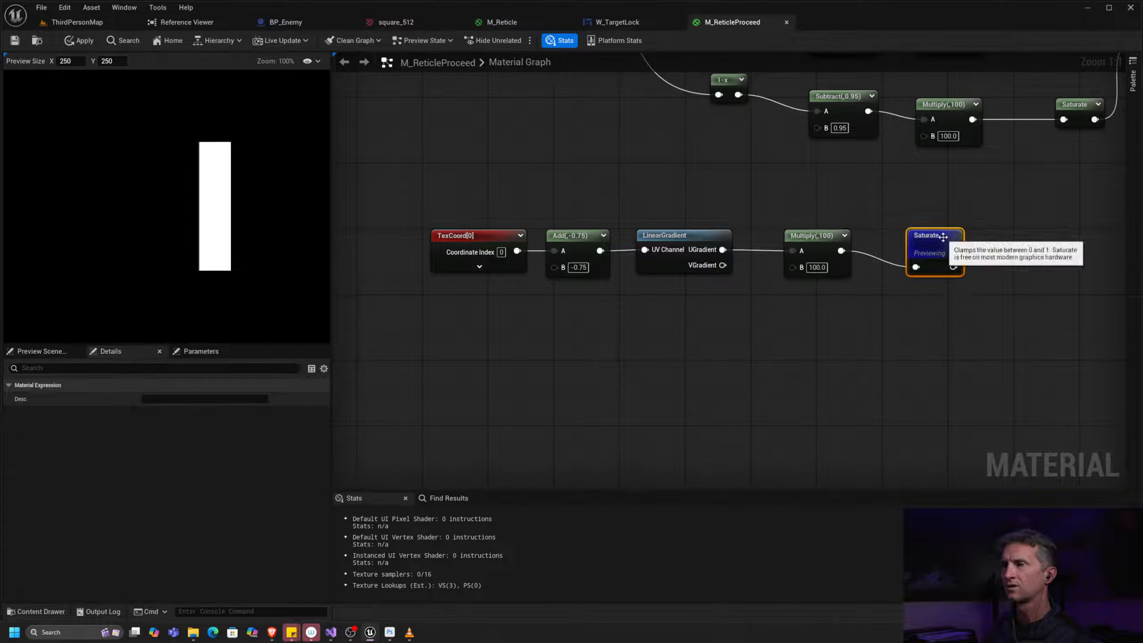
mouse_move(939, 244)
mouse_down()
mouse_move(905, 227)
mouse_move(925, 226)
mouse_up()
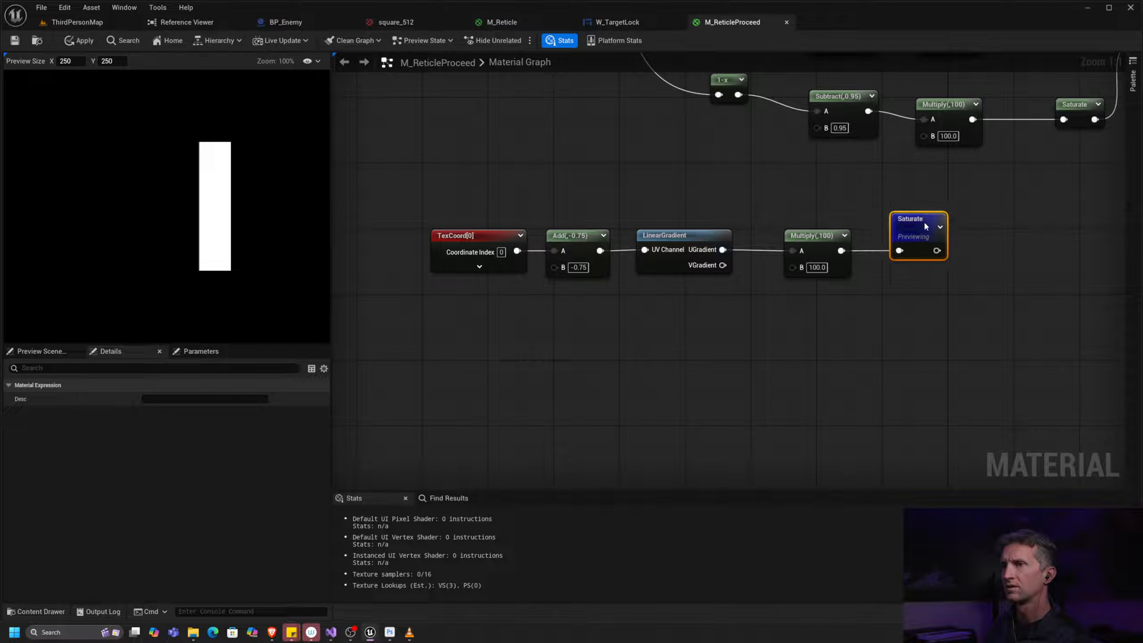
right_click(709, 239)
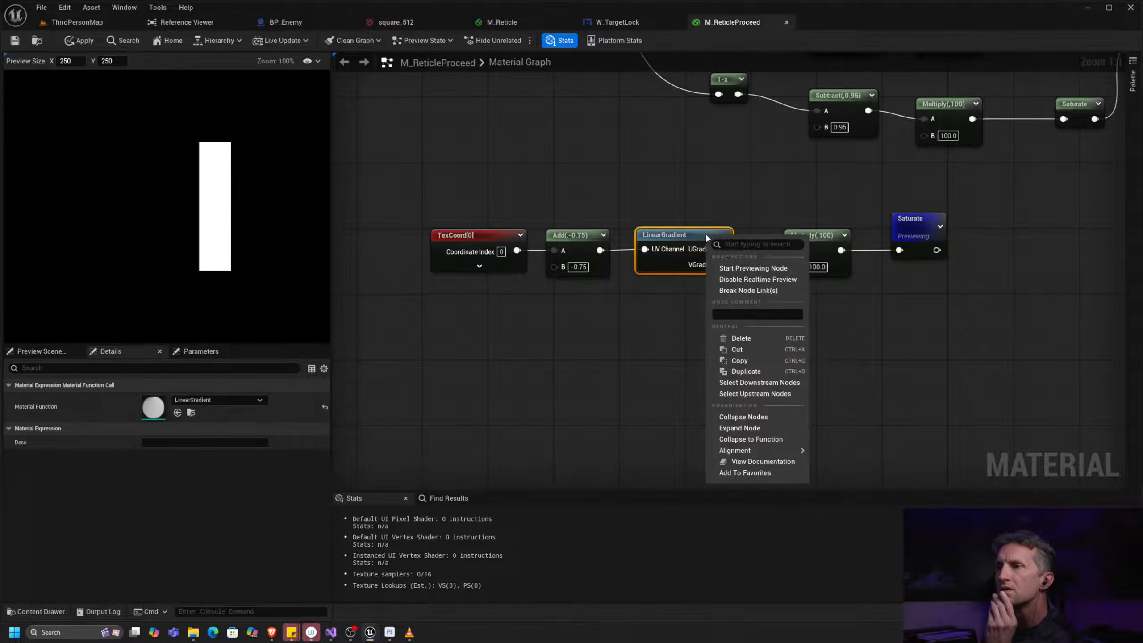
click(738, 270)
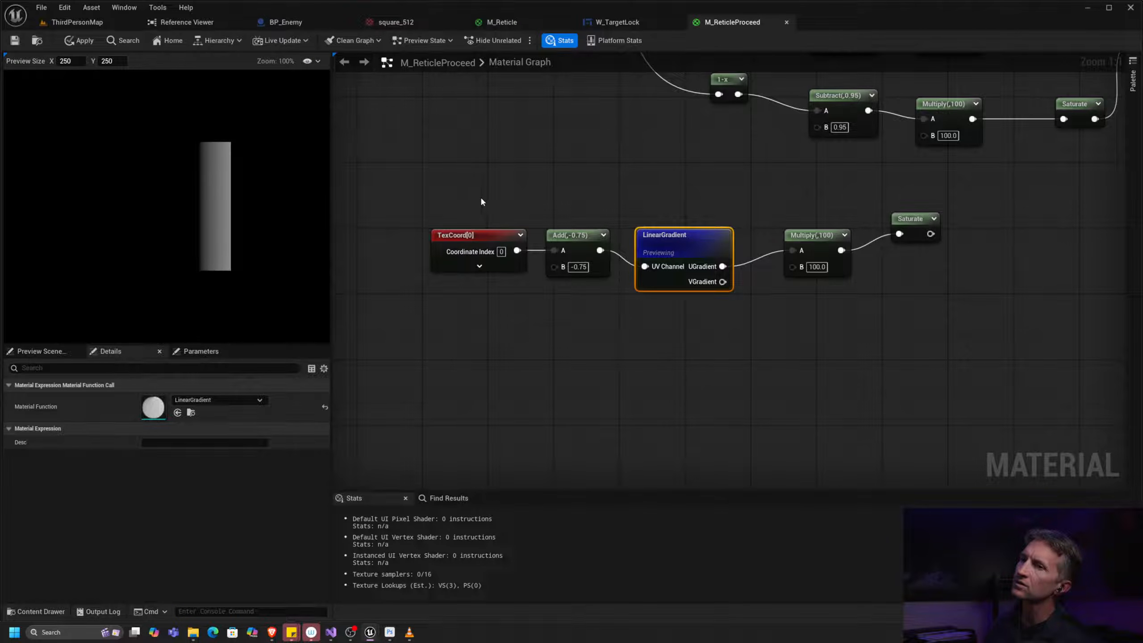
Step: Duplicate the TexCoord, Add and LinearGradient chain beneath the original row and preview the copied LinearGradient
drag(480, 210, 664, 269)
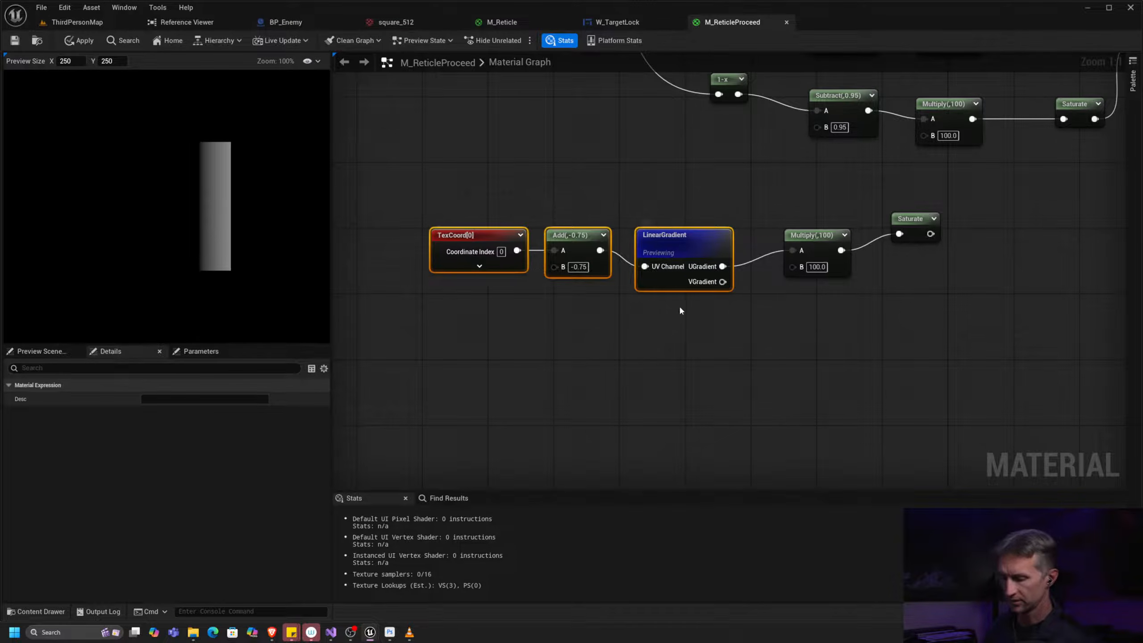
key(ctrl+c)
key(ctrl+v)
drag(654, 342, 580, 342)
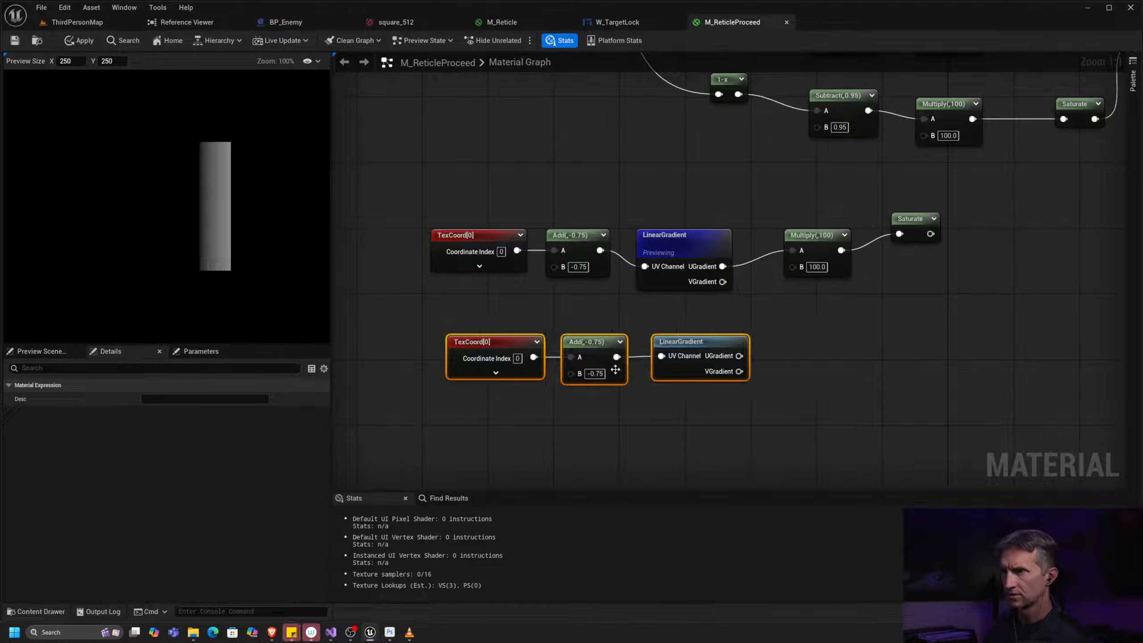
click(722, 313)
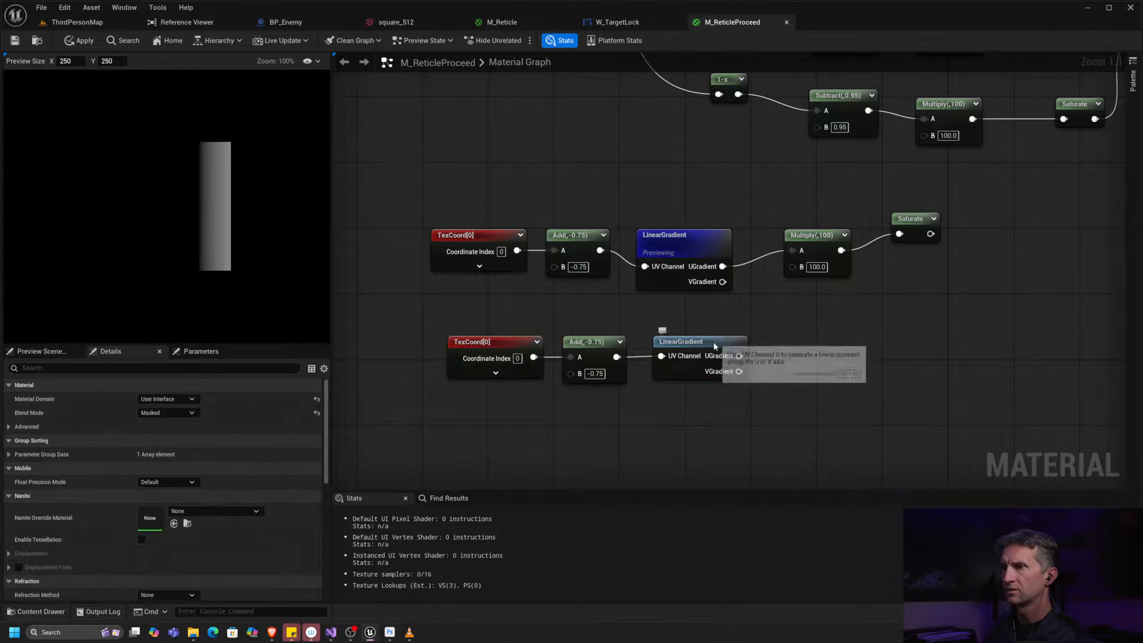
right_click(713, 345)
click(742, 375)
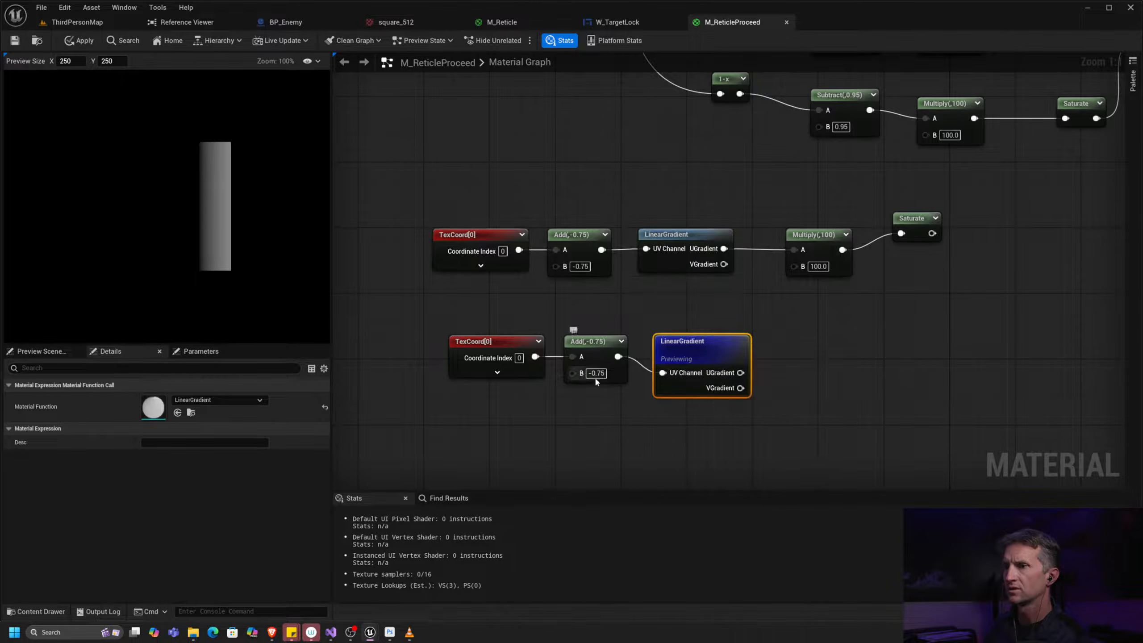
Step: Set the copied Add node's B value to -0.25 and align the copied LinearGradient with it
drag(598, 373, 609, 373)
text(25)
key(Return)
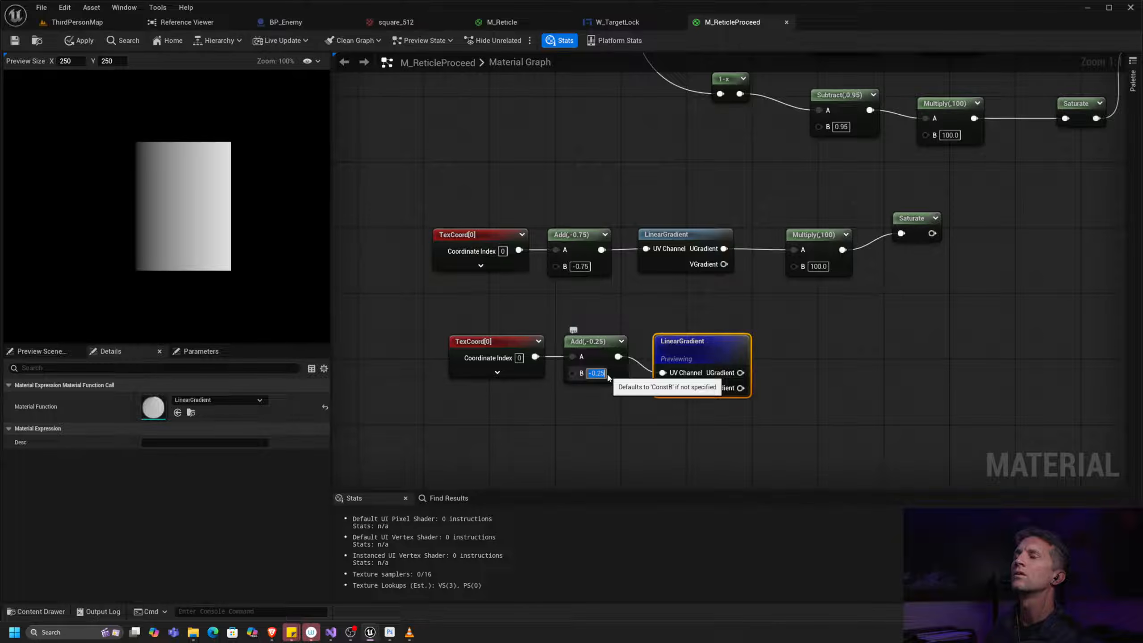
click(774, 325)
drag(727, 349, 731, 337)
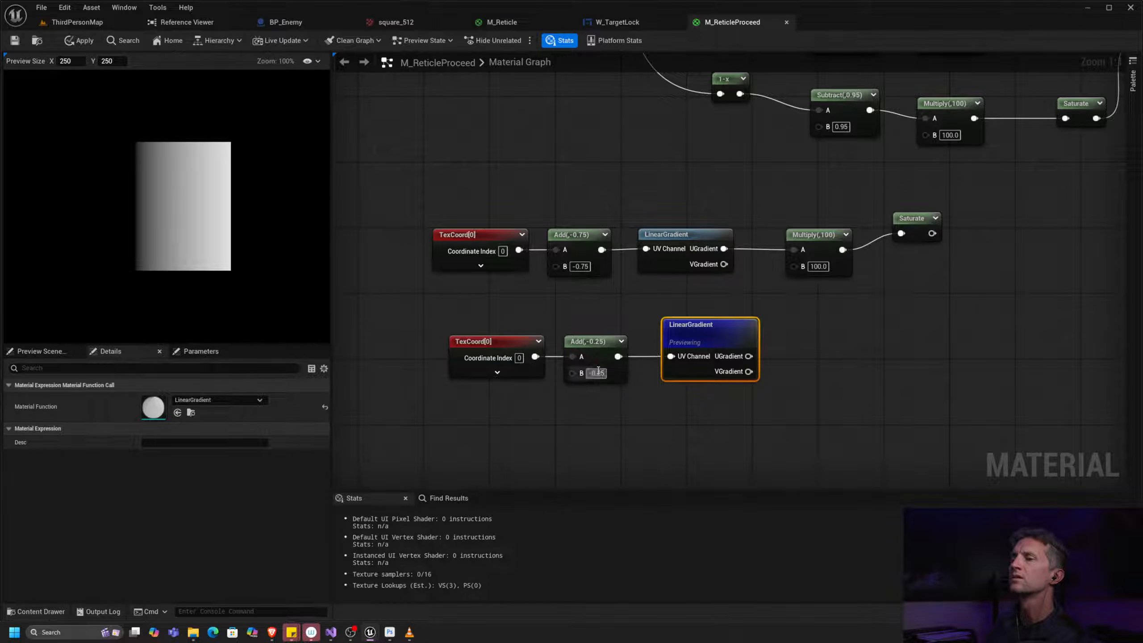
Step: Move the lower Add node aside and try a Multiply node with B set to -1 between TexCoord and LinearGradient
drag(589, 341, 589, 399)
drag(535, 356, 571, 336)
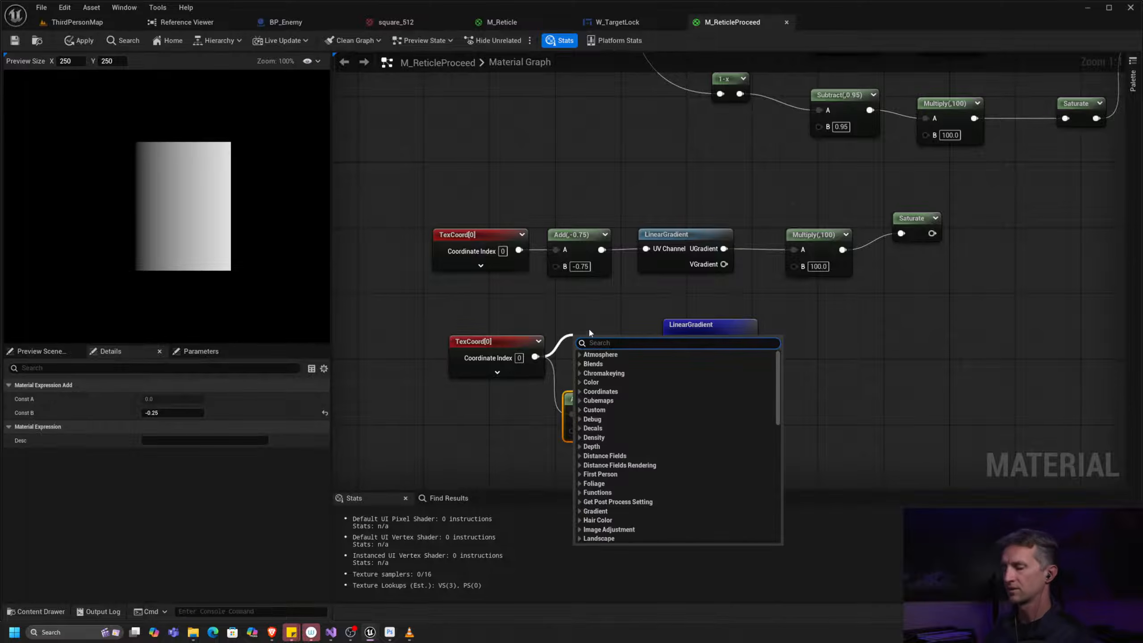
text(*)
drag(608, 342, 669, 357)
text(-1)
key(Return)
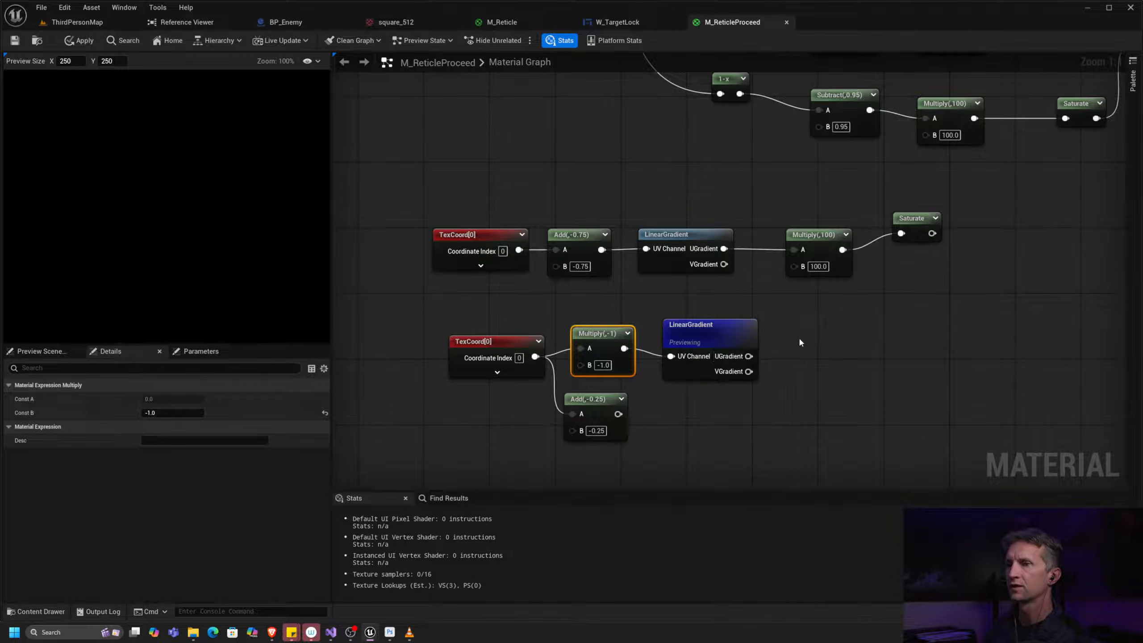
Step: Try -0.5 as the new Multiply node's B value and move the node above the Add node
click(603, 364)
text(-0.5)
key(Return)
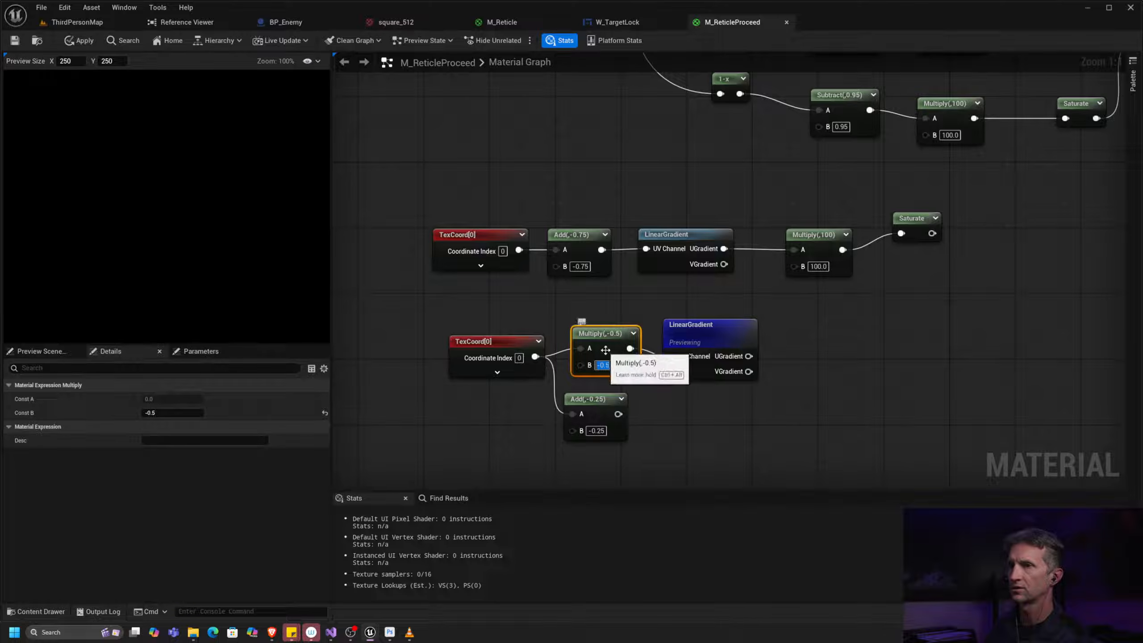
drag(596, 333, 588, 317)
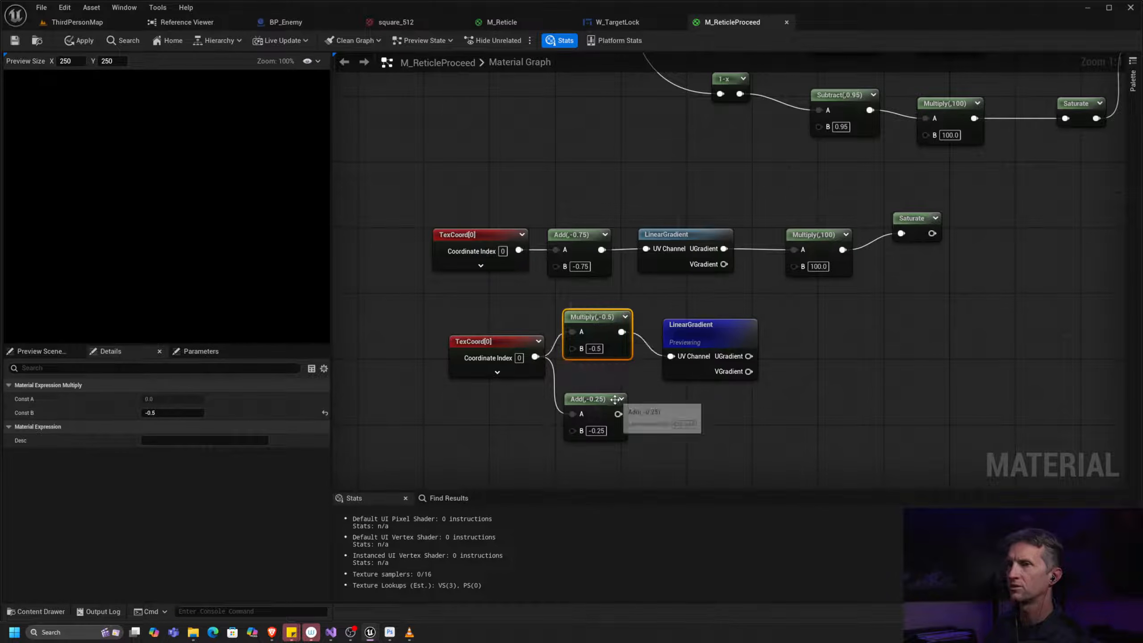
Step: Reconnect the lower Add node to LinearGradient's UV Channel, delete the Multiply node, and move Add back into the row
drag(618, 414, 671, 356)
key(Delete)
drag(603, 398, 611, 341)
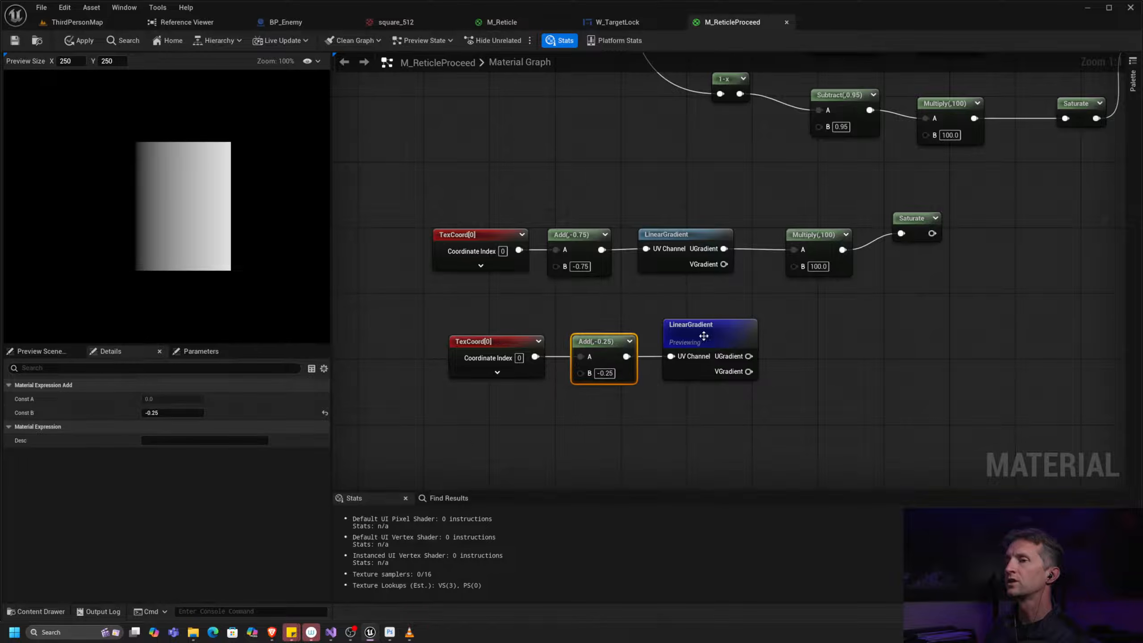
Step: Tighten the spacing of the lower TexCoord, Add and LinearGradient chain and align it beneath the upper row
drag(704, 336, 687, 337)
drag(594, 344, 587, 349)
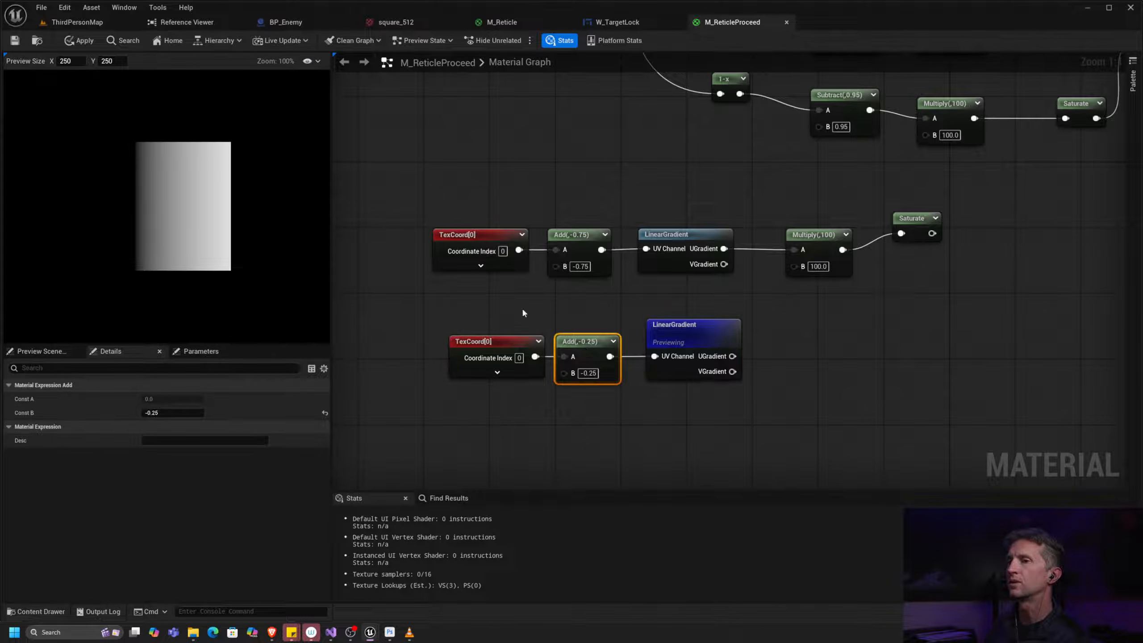
drag(523, 312, 743, 380)
drag(702, 341, 685, 341)
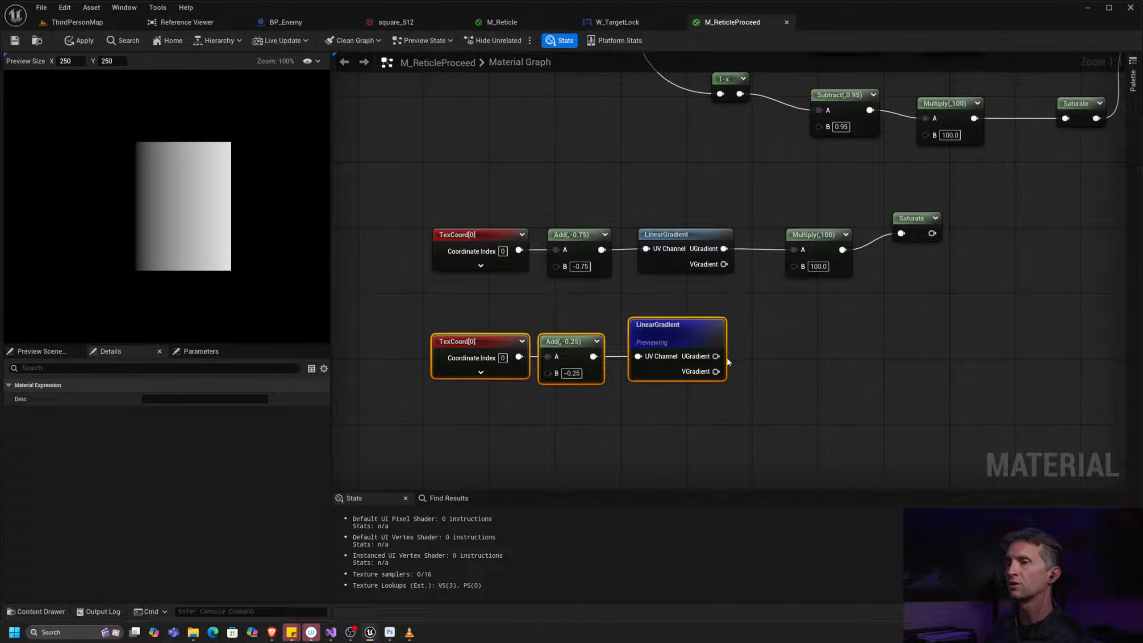
Step: Add a OneMinus node to the lower LinearGradient's UGradient output, preview it, and move it up in line with the gradient
drag(716, 356, 765, 354)
text(one)
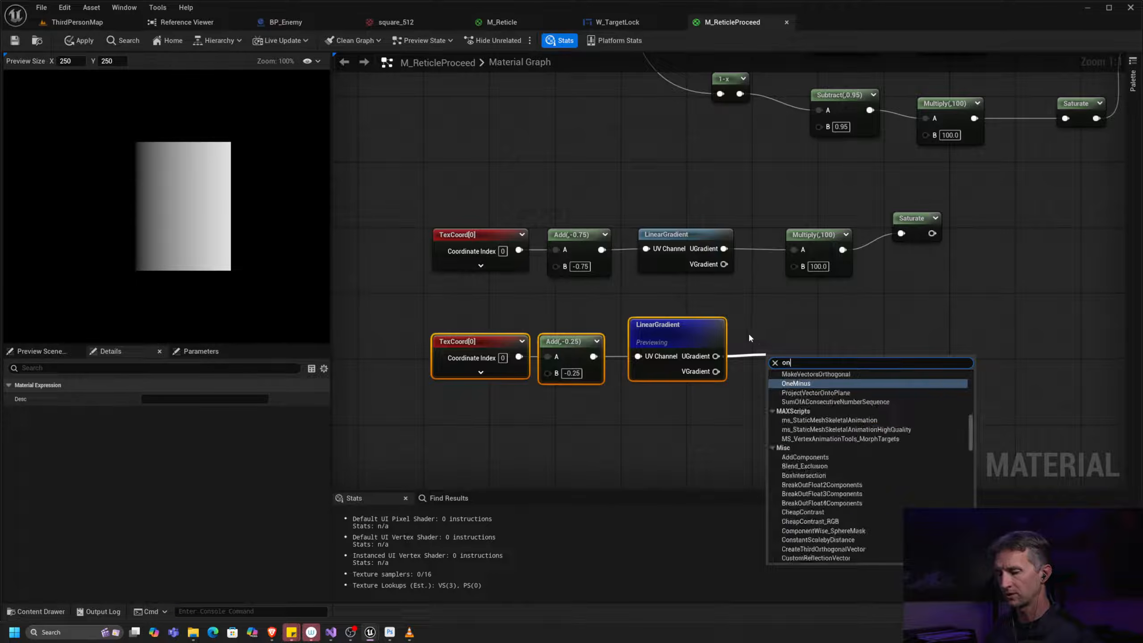
click(799, 382)
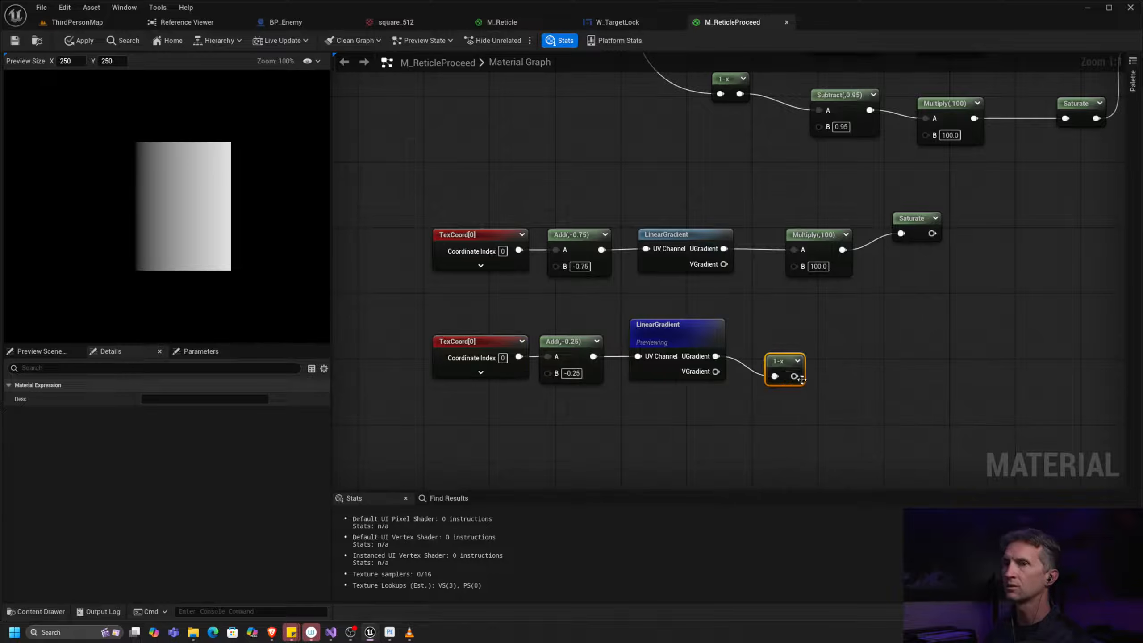
right_click(783, 357)
click(810, 391)
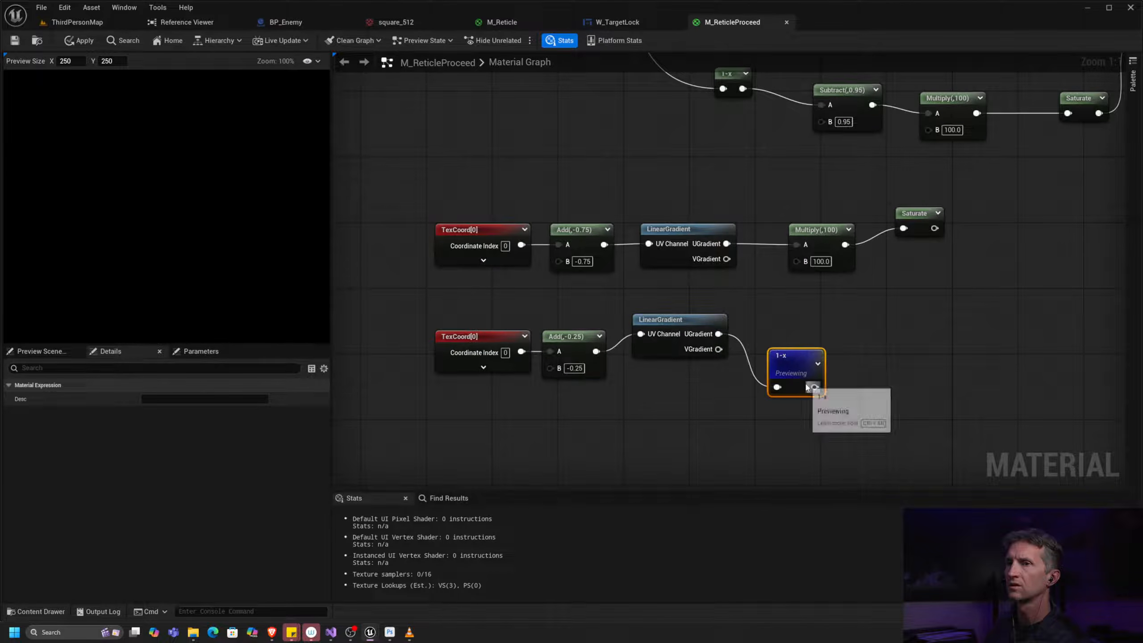
drag(787, 356, 785, 321)
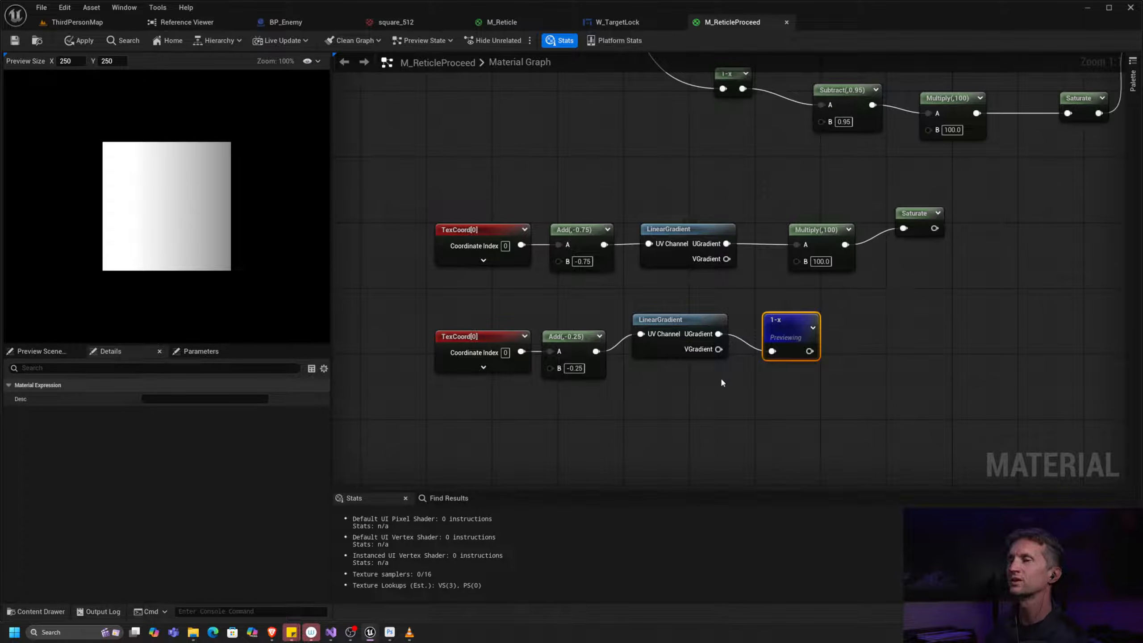
Step: Stop previewing the demo 1-x node and look over the reticle's Subtract, Multiply and Saturate rows
drag(446, 409, 1001, 194)
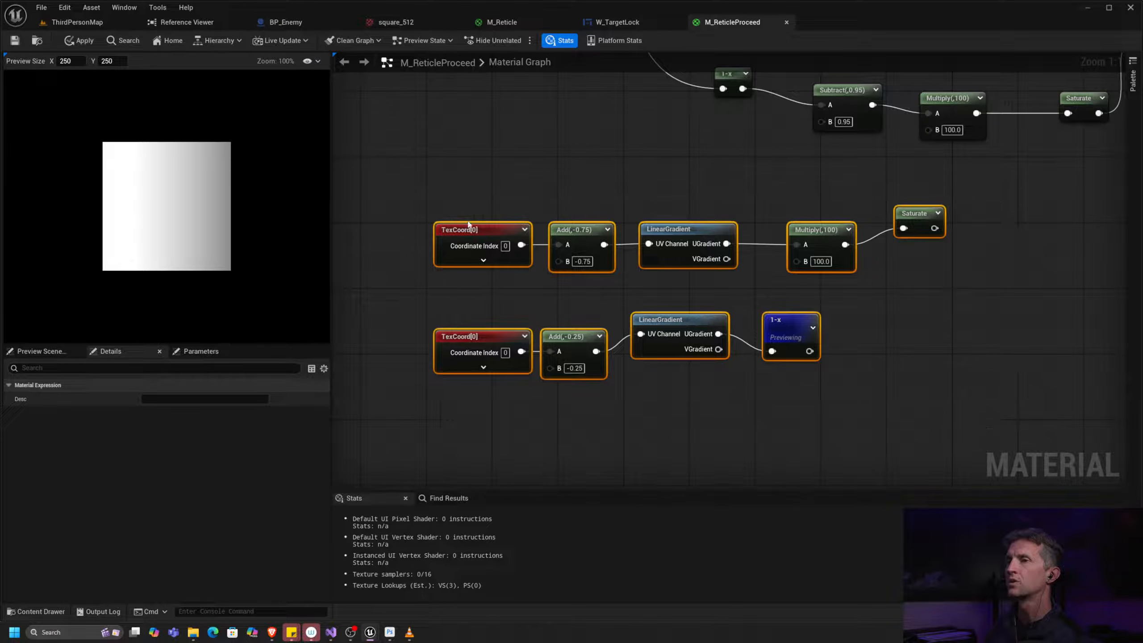
key(Delete)
right_drag(611, 197, 654, 463)
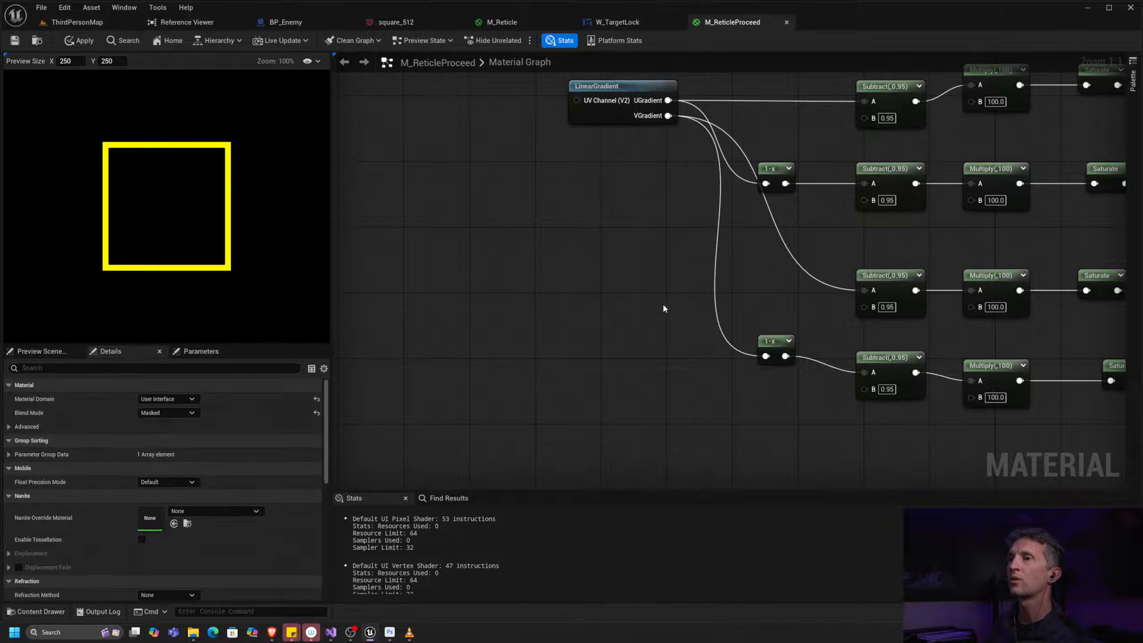
right_drag(663, 308, 629, 272)
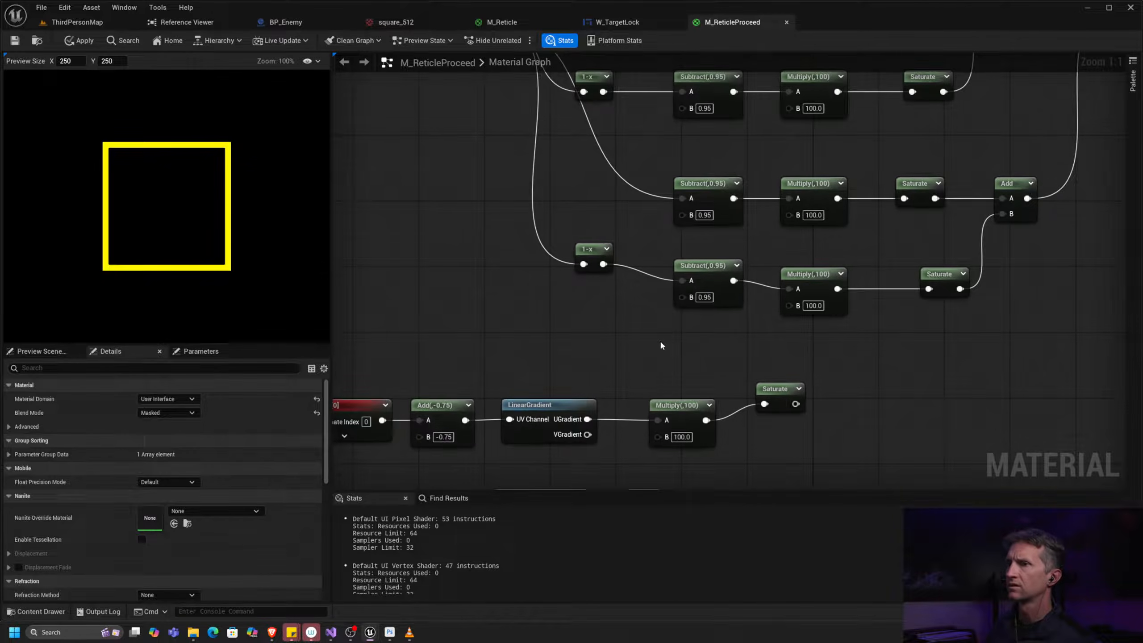
right_drag(680, 378, 755, 256)
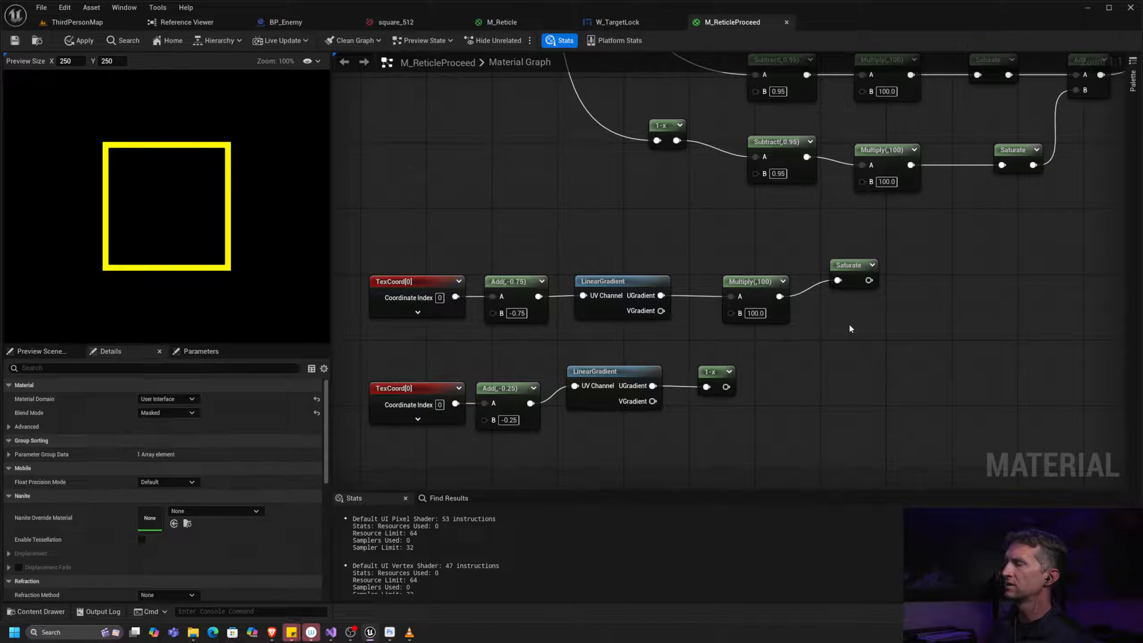
drag(535, 366, 810, 402)
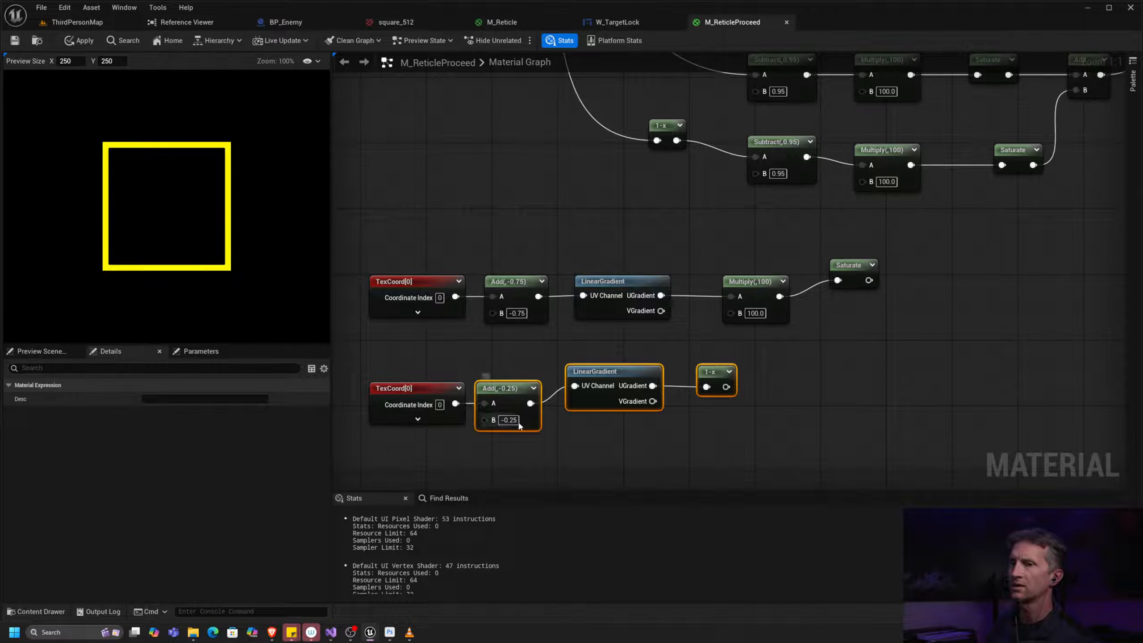
drag(509, 421, 536, 420)
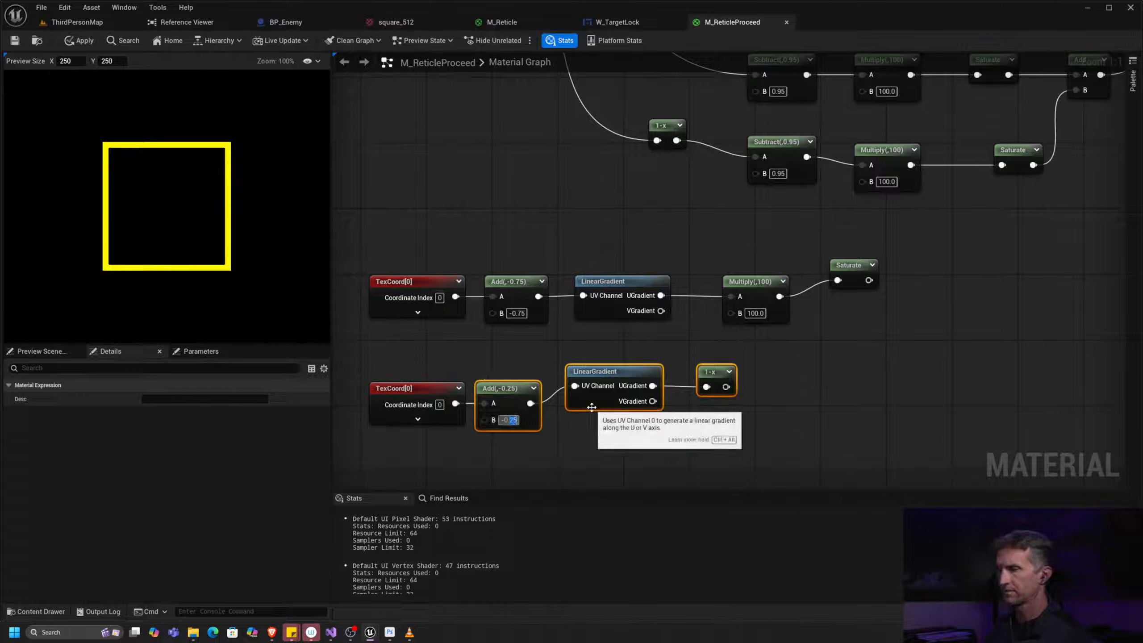
text(.5)
key(Return)
Step: Move the lower LinearGradient and 1-x nodes together further along the row to open a gap after the Add node
click(620, 351)
drag(620, 350, 764, 399)
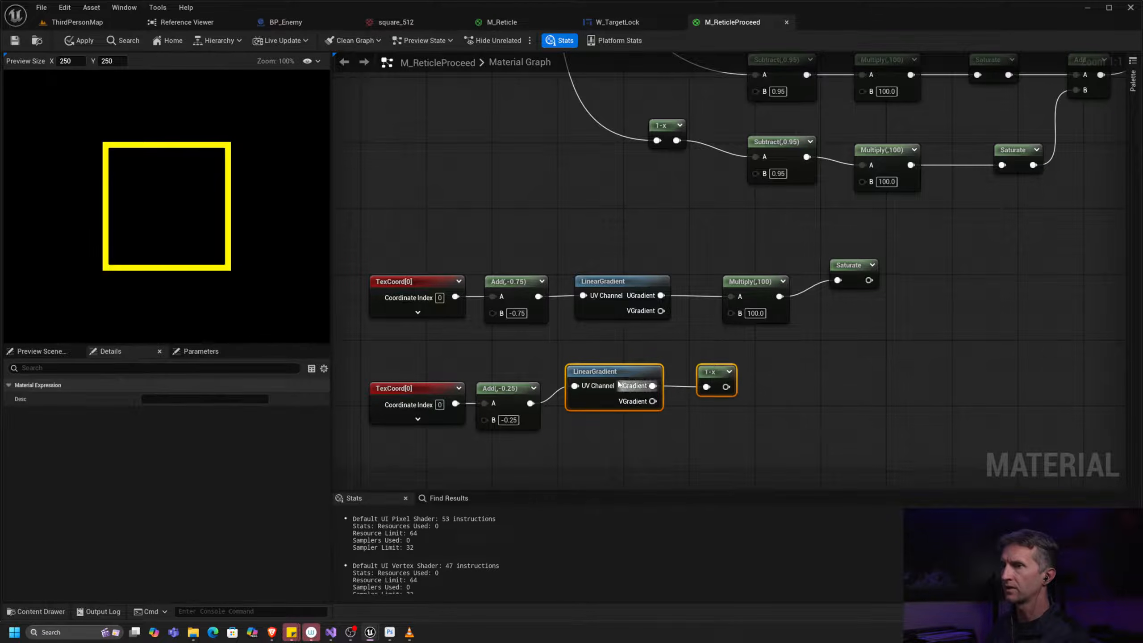
drag(641, 377, 865, 386)
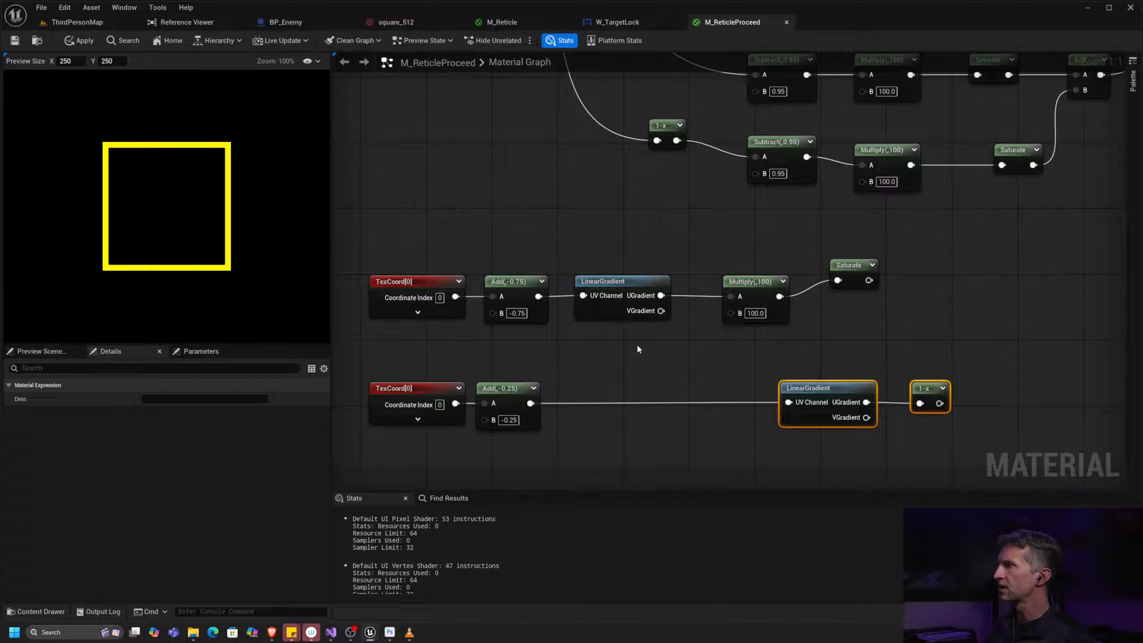
Step: Add a Multiply node from the lower Add node's output with B set to 2, and preview it
drag(532, 404, 637, 370)
text(mult)
click(670, 400)
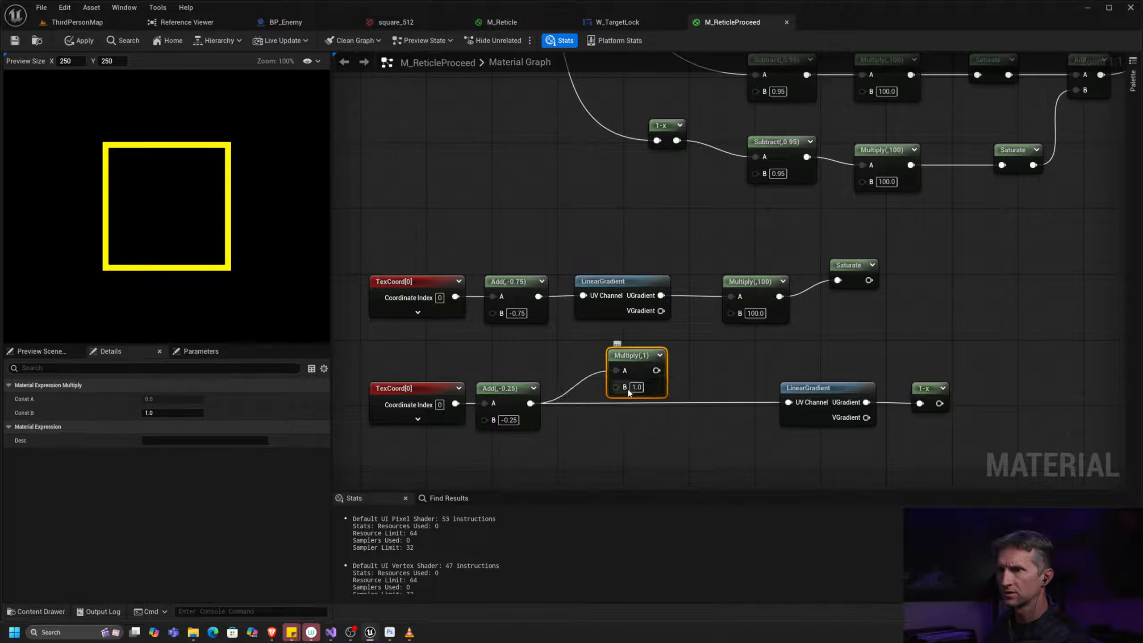
text(2)
key(Return)
right_click(648, 360)
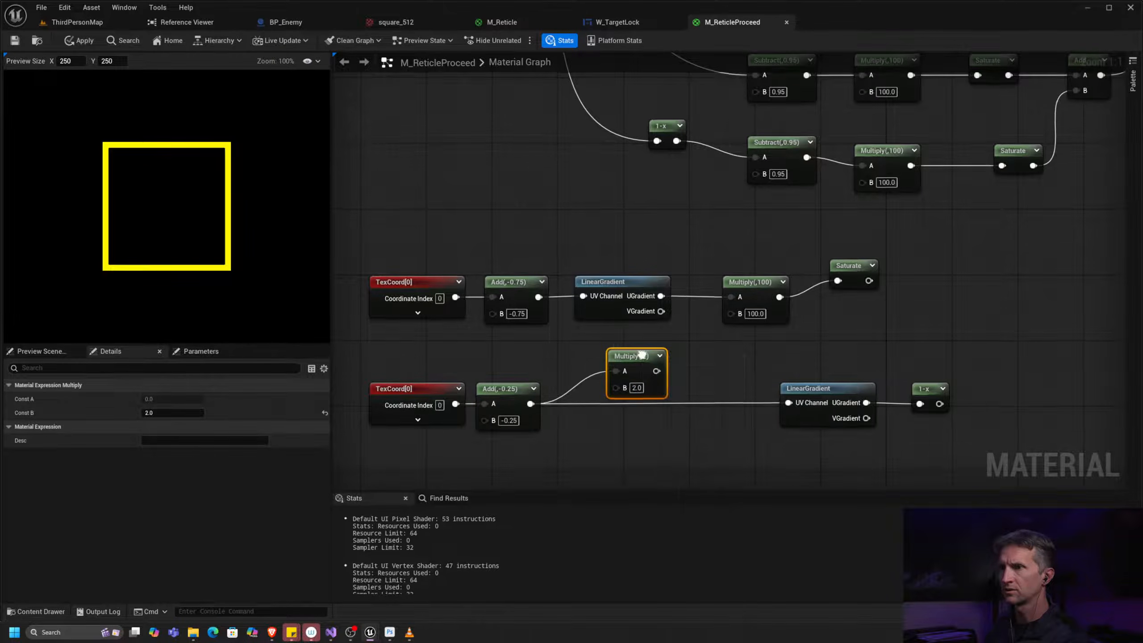
click(666, 387)
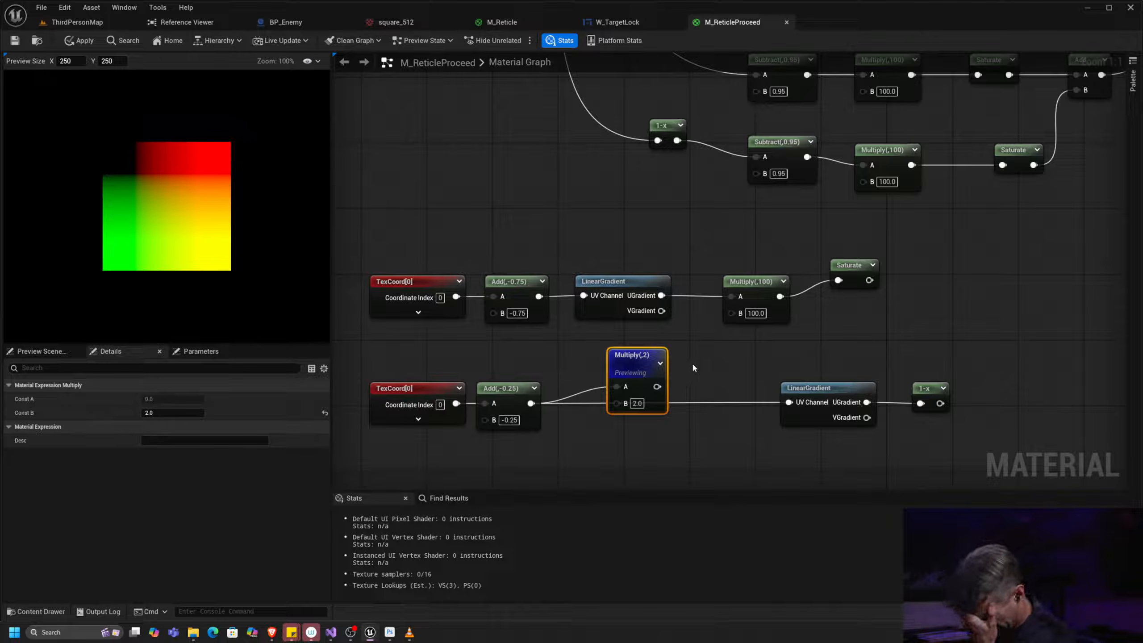
Step: Preview the lower TexCoord node and shift it up slightly so its output meets the Add node's A input
right_click(420, 386)
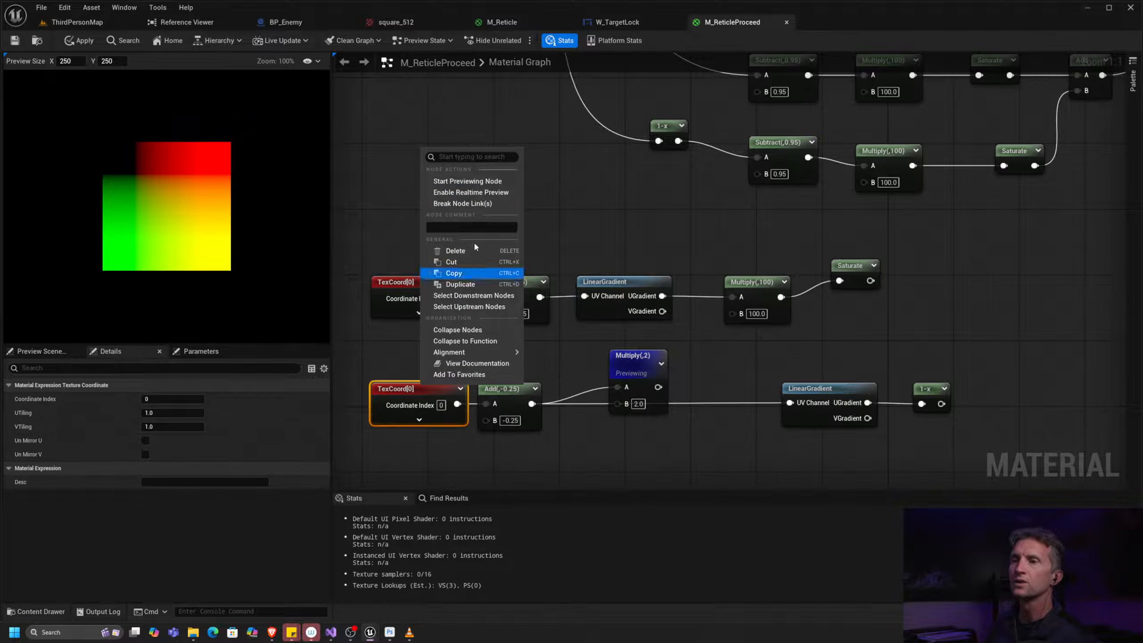
click(468, 181)
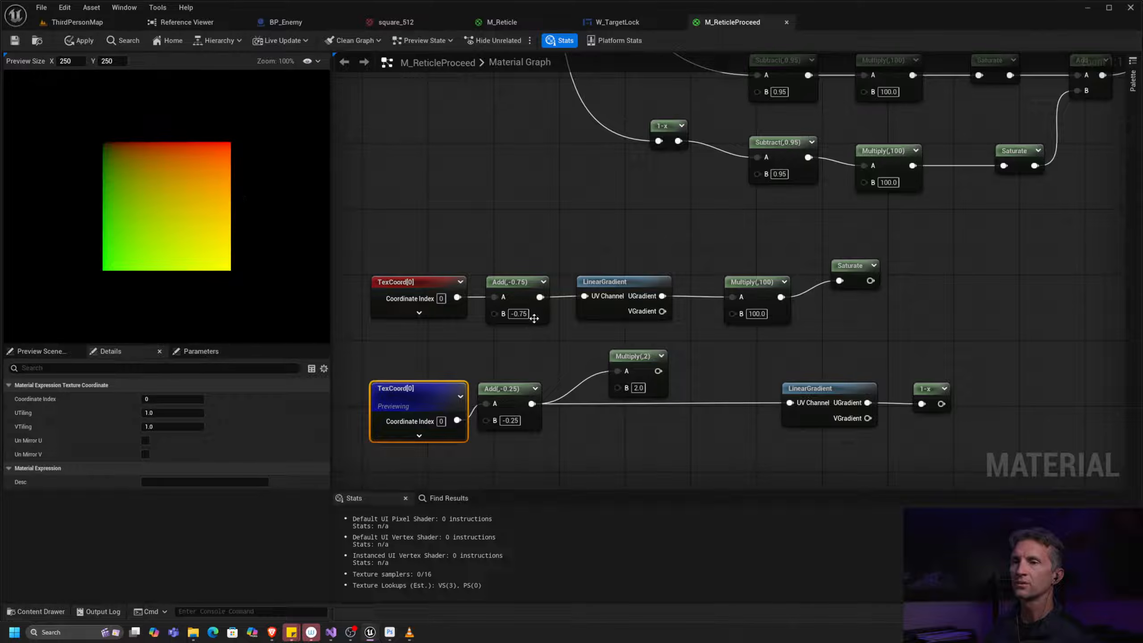
drag(436, 387, 437, 371)
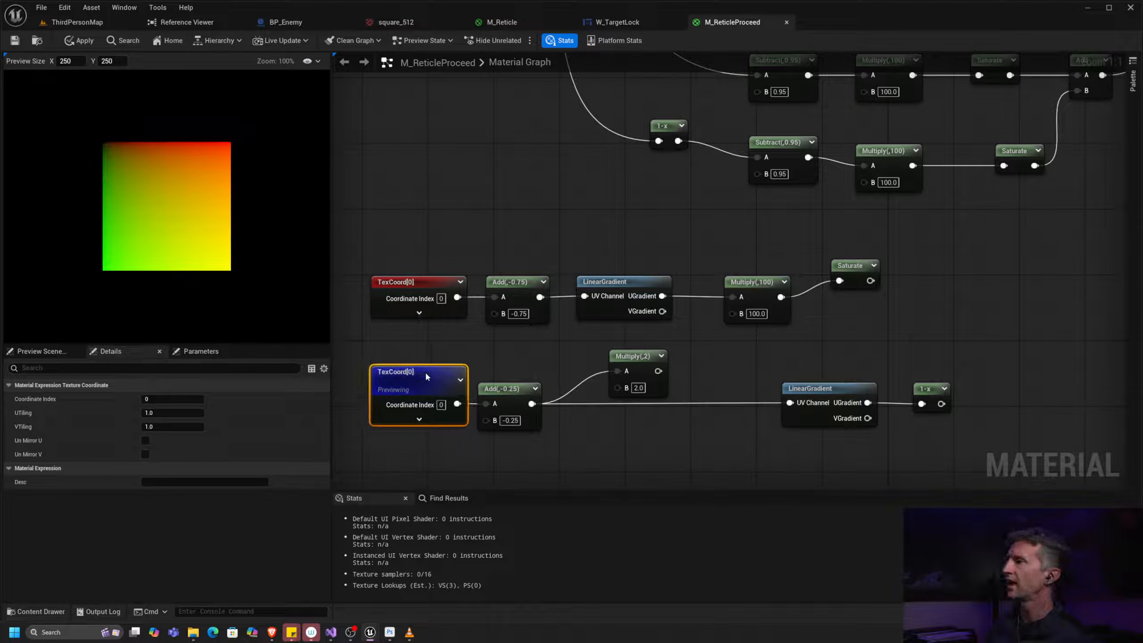
Step: Set the lower Add node's B value to -0.5
click(511, 421)
text(-0.5)
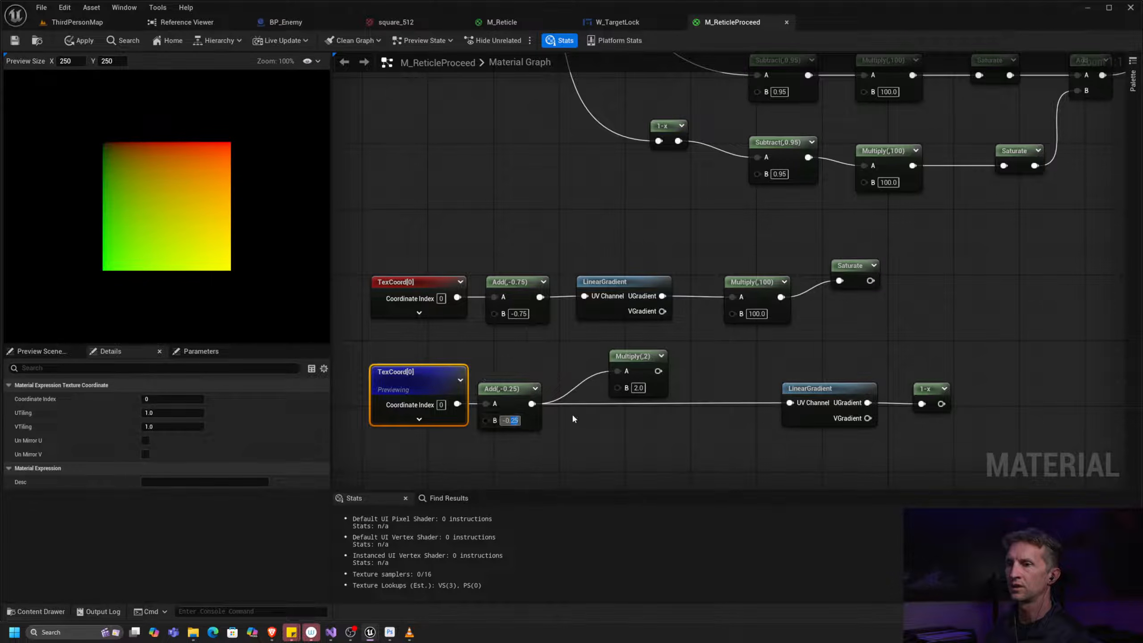
text(0.5)
key(Return)
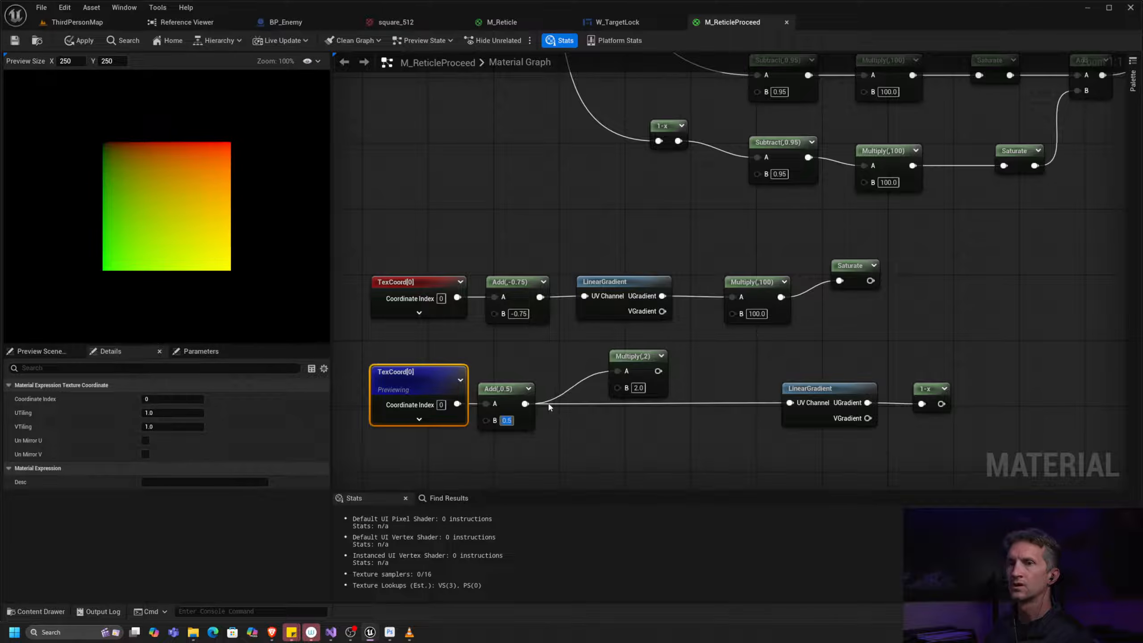
text(-0.5)
key(Return)
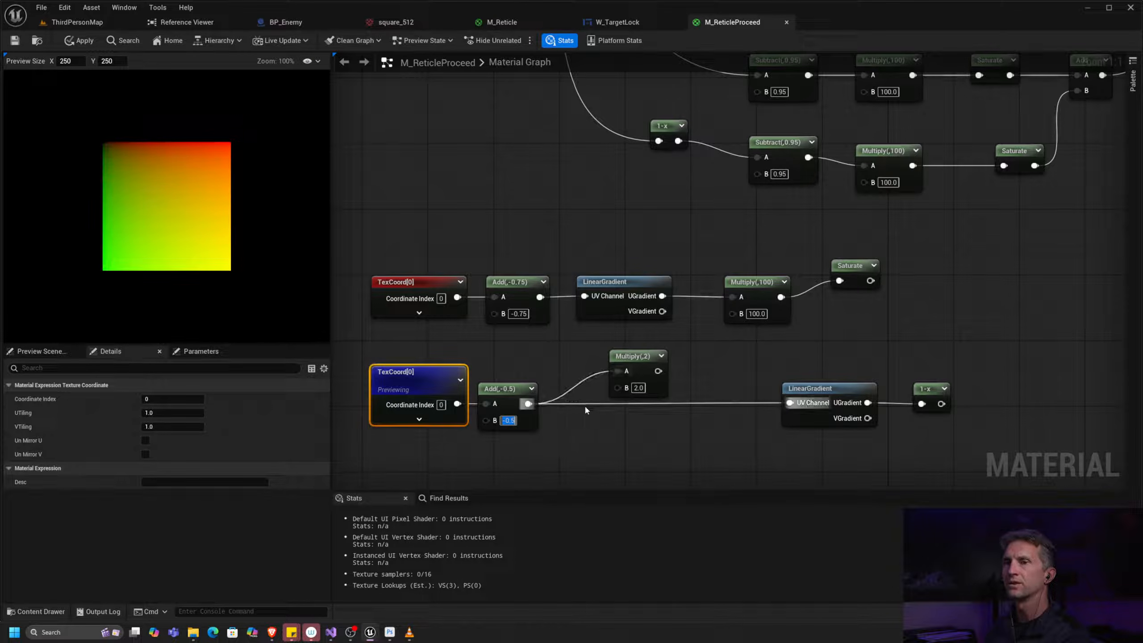
Step: Preview the new Multiply(,2) node and align the lower Add node between TexCoord and Multiply
right_click(643, 365)
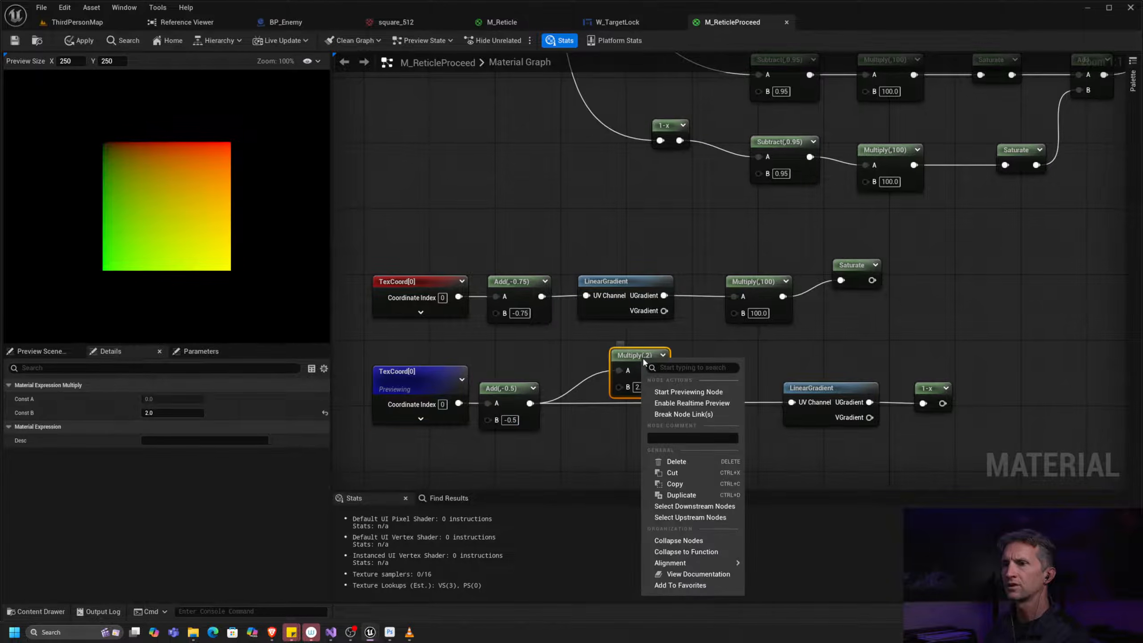
click(680, 391)
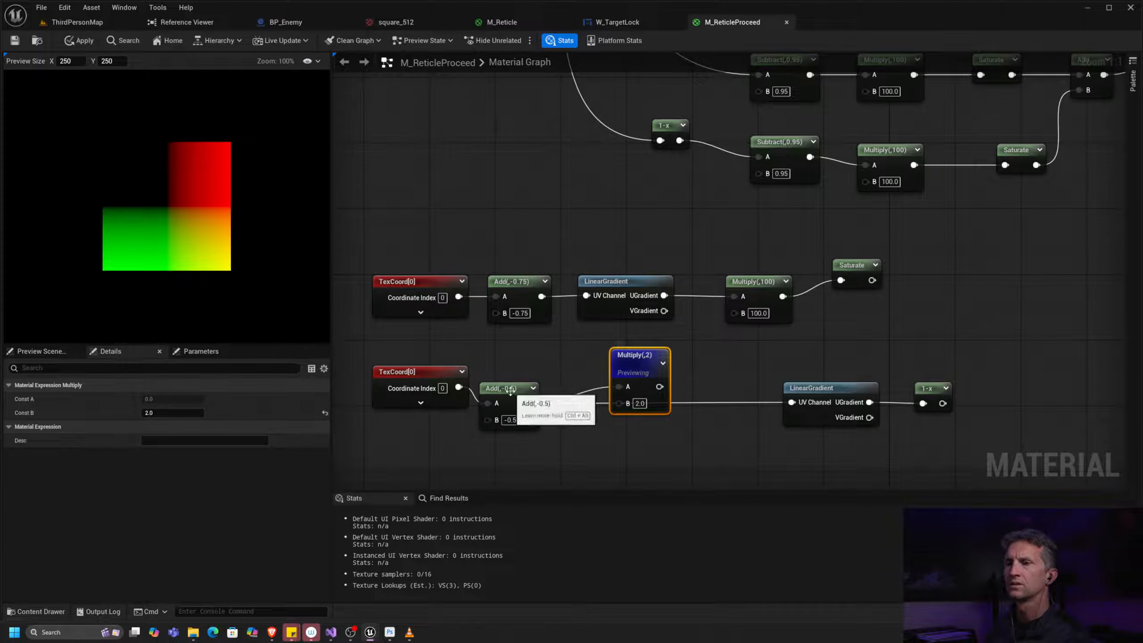
drag(511, 391, 521, 376)
Step: Try 0 as the lower Add node's B value and undo the change
click(518, 404)
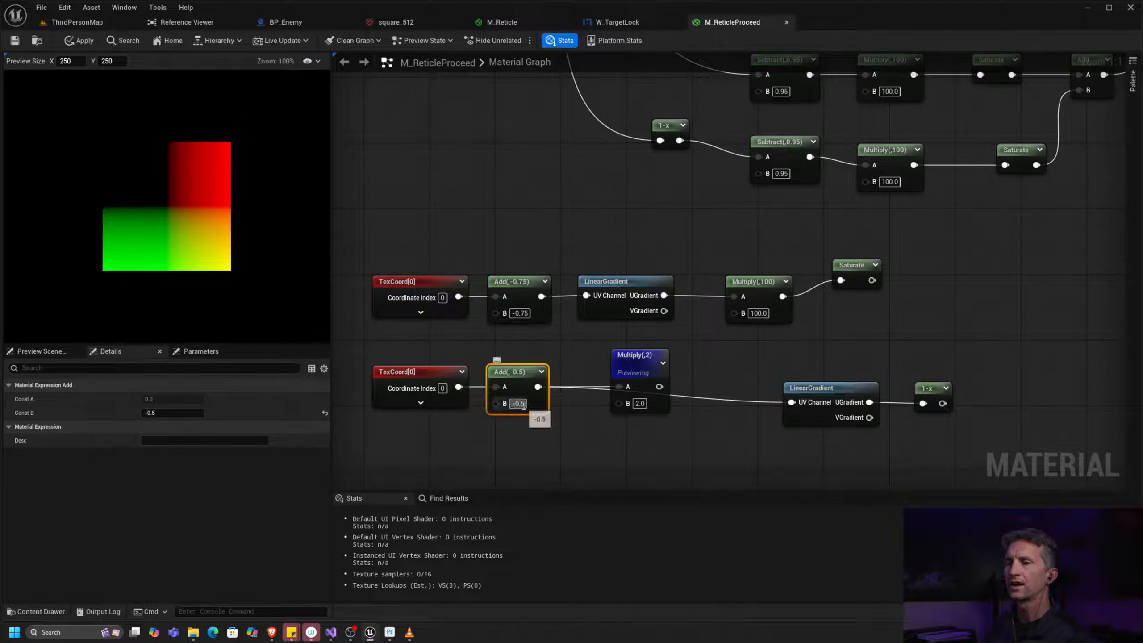
text(0)
key(Return)
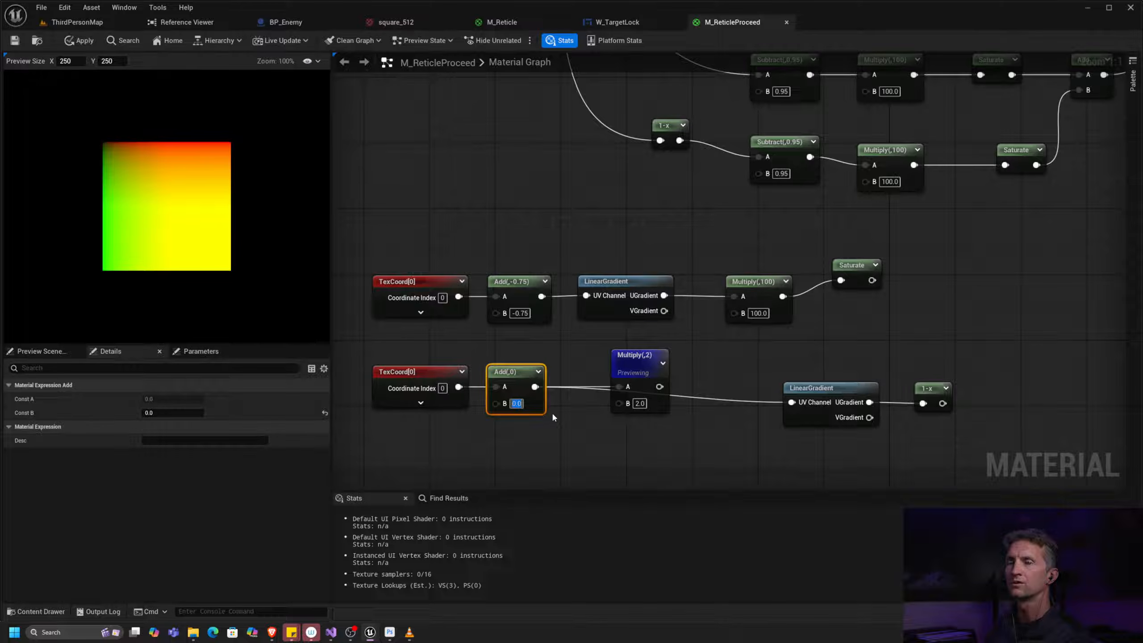
key(ctrl+z)
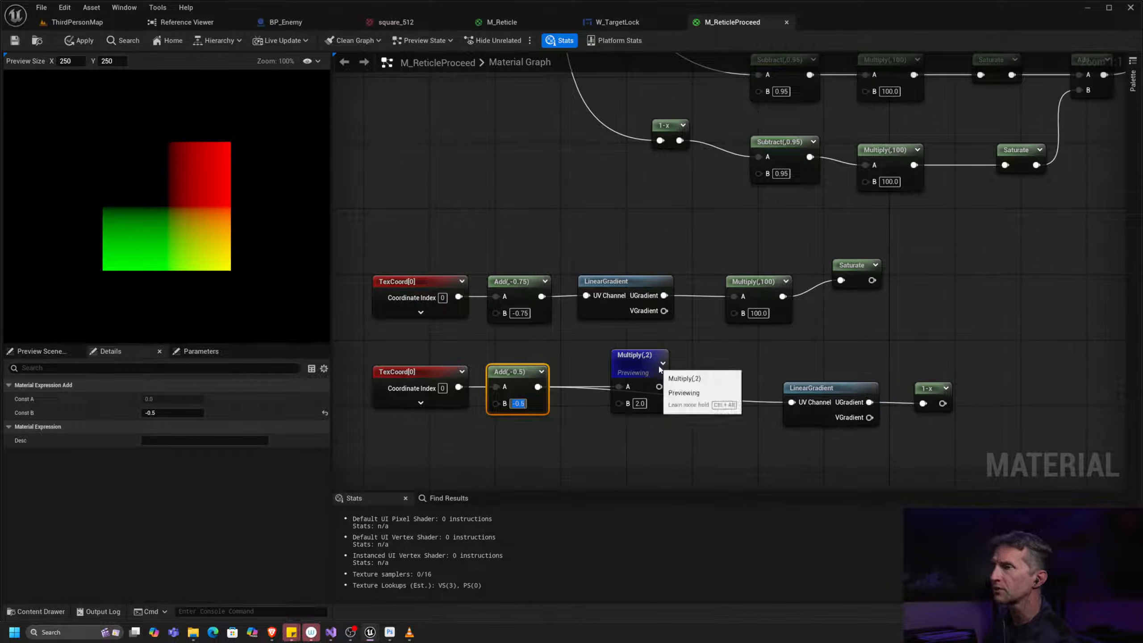
Step: Move the lower LinearGradient beneath its row, align Saturate with the upper row, and shift the Multiply(,2) node slightly away from Add
drag(815, 395, 798, 444)
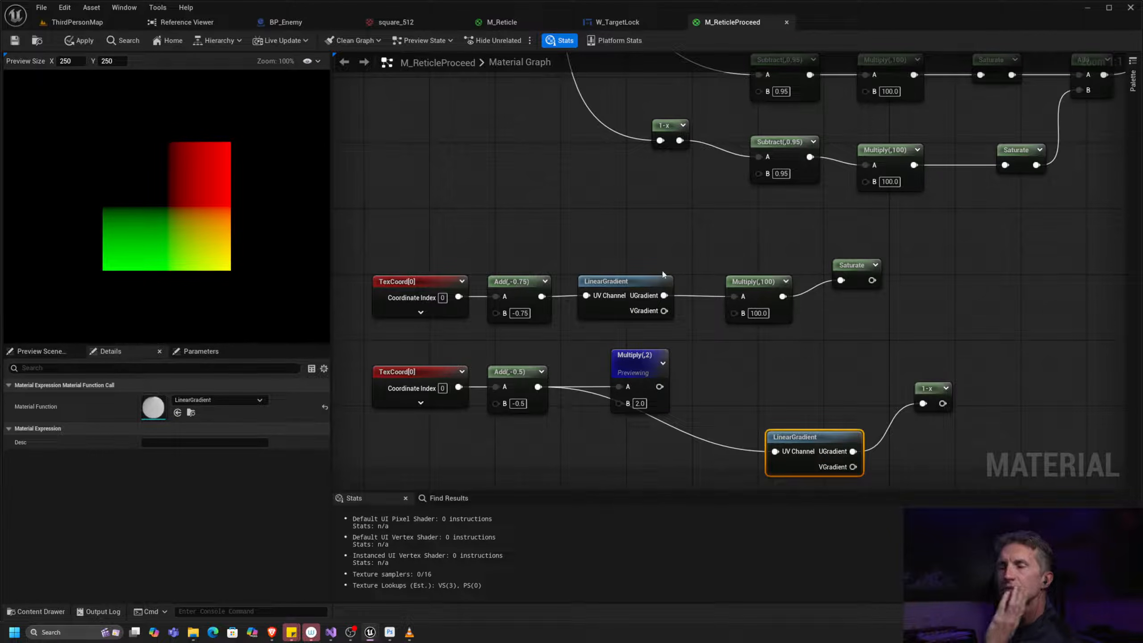
drag(852, 265, 851, 282)
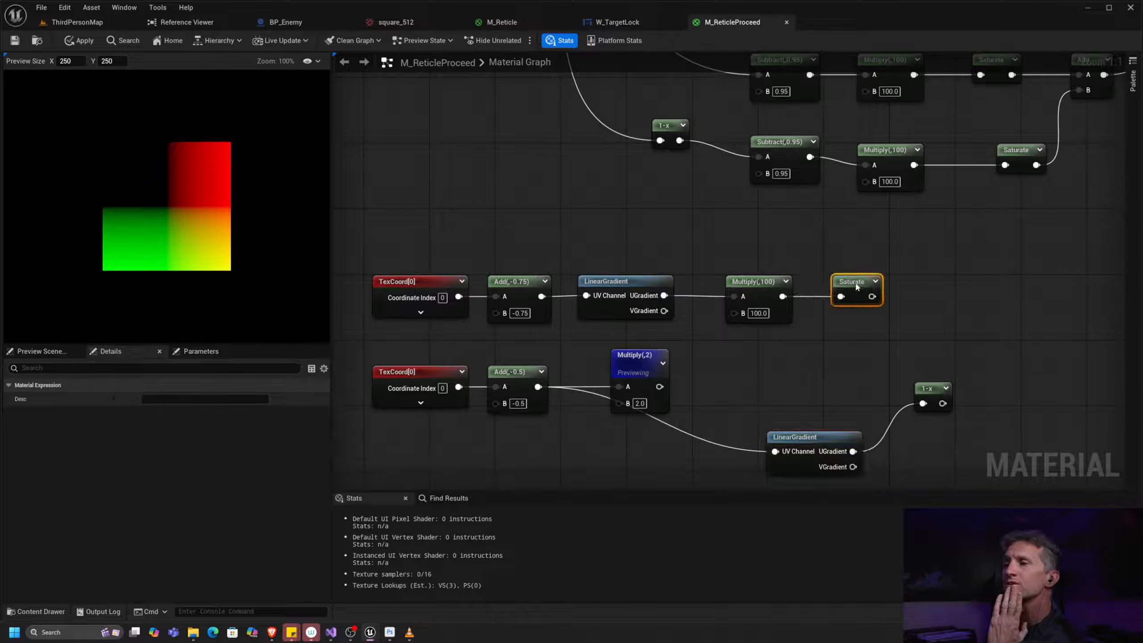
right_drag(781, 219, 585, 385)
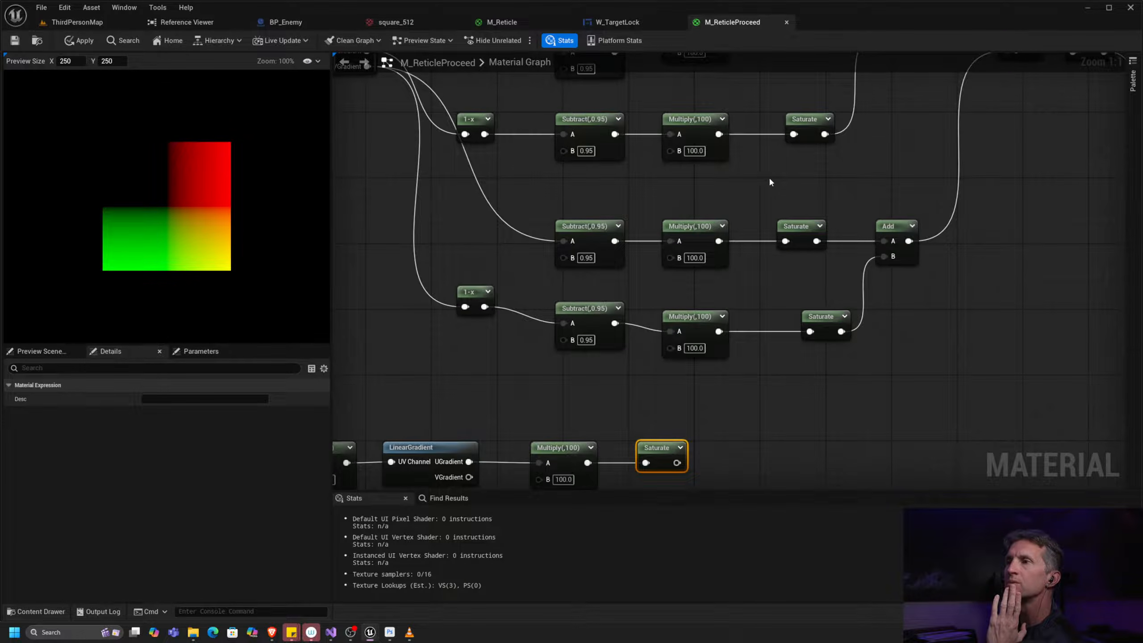
scroll(770, 180, down, 5)
right_drag(782, 322, 825, 245)
scroll(825, 245, up, 5)
right_drag(391, 224, 519, 217)
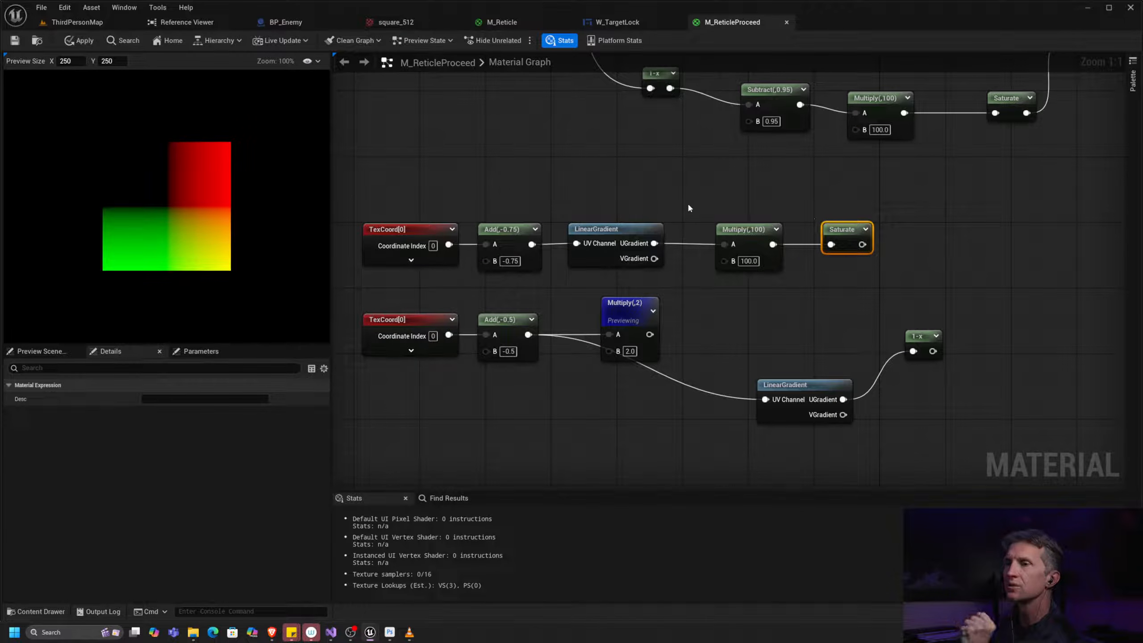
drag(635, 194, 715, 214)
drag(634, 303, 649, 306)
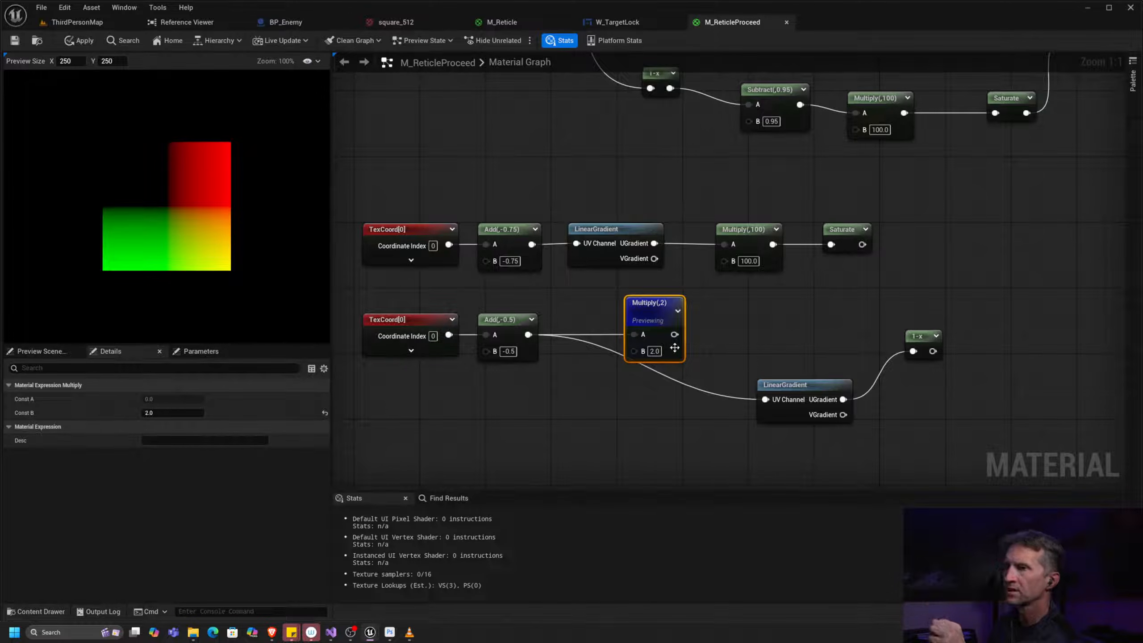
drag(674, 334, 754, 326)
text(mask)
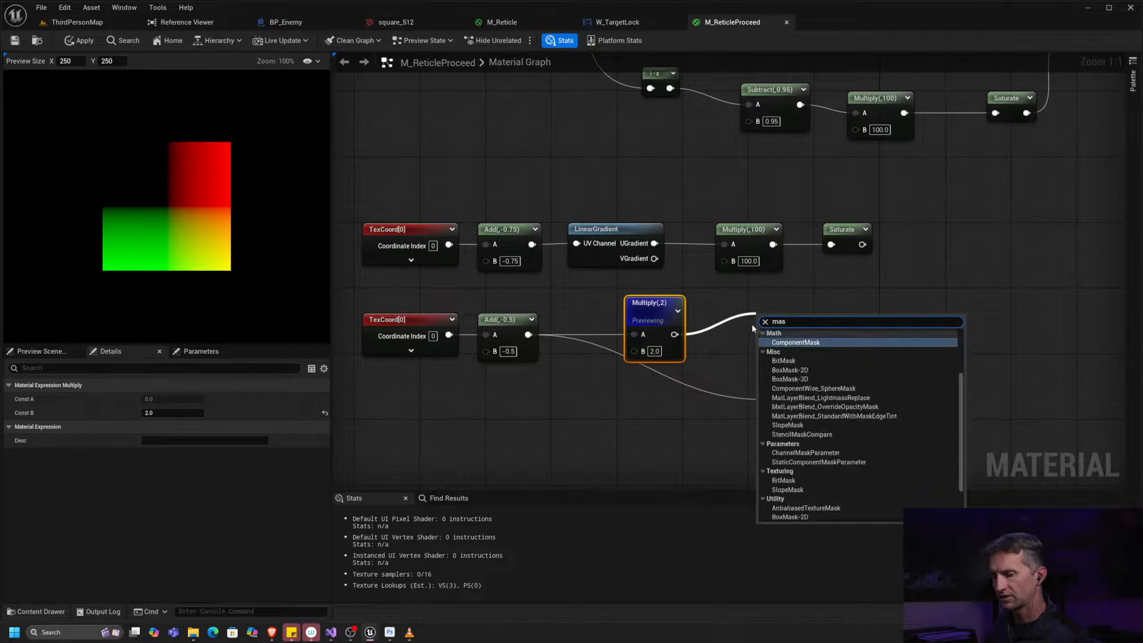
click(800, 362)
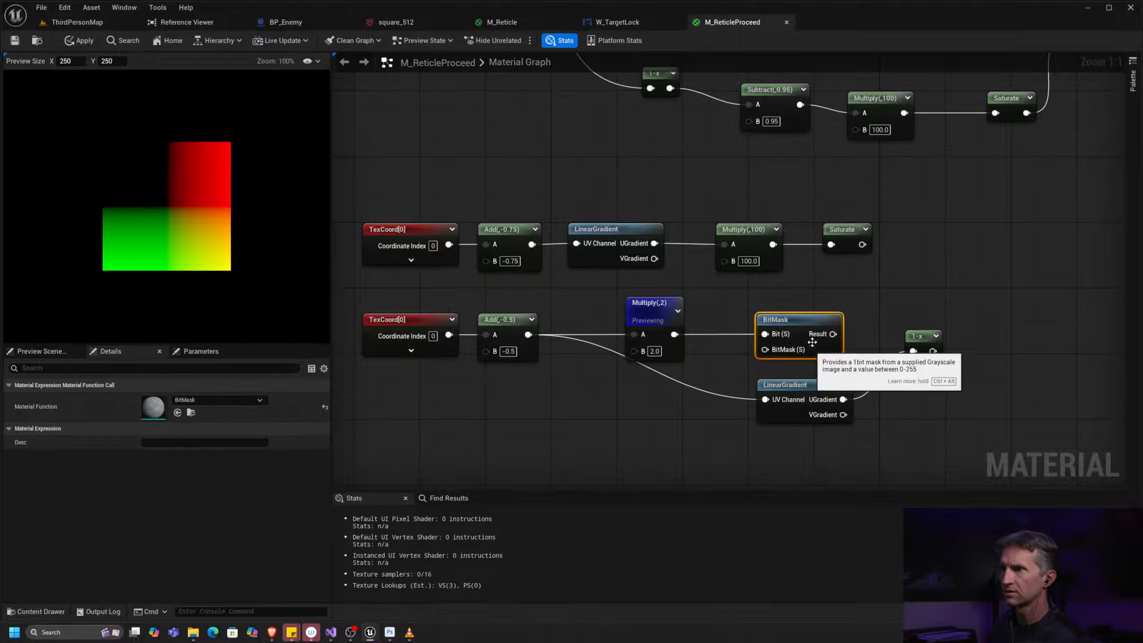
key(ctrl+z)
Step: Add a ComponentMask node to the Multiply(,2) node's output and preview it
drag(674, 334, 760, 315)
text(mask)
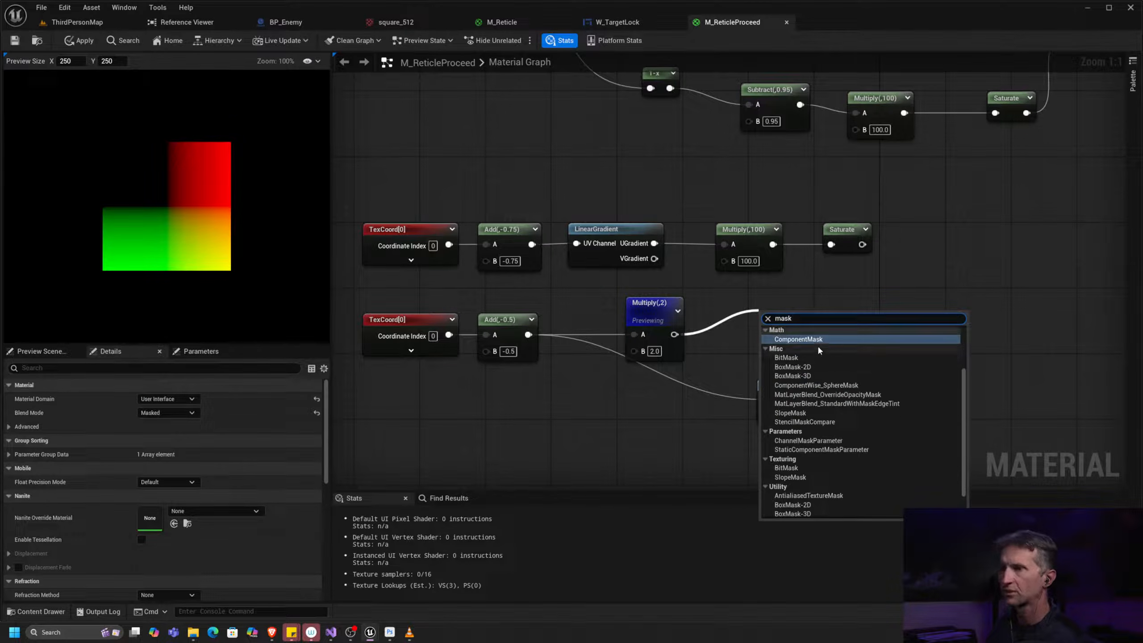
key(Return)
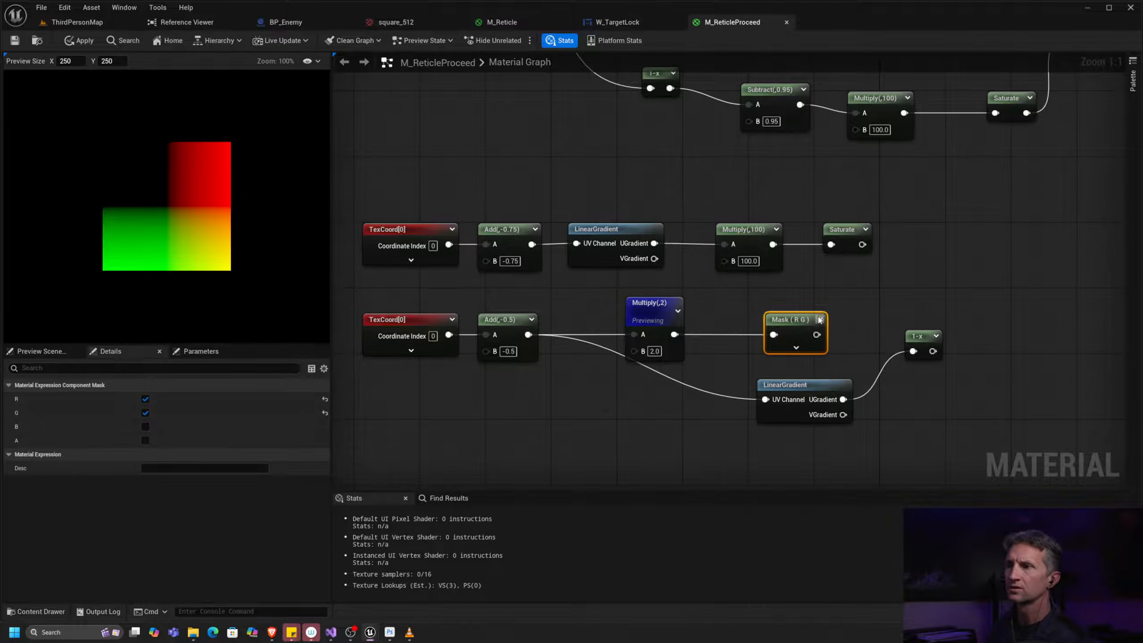
right_click(819, 319)
click(804, 365)
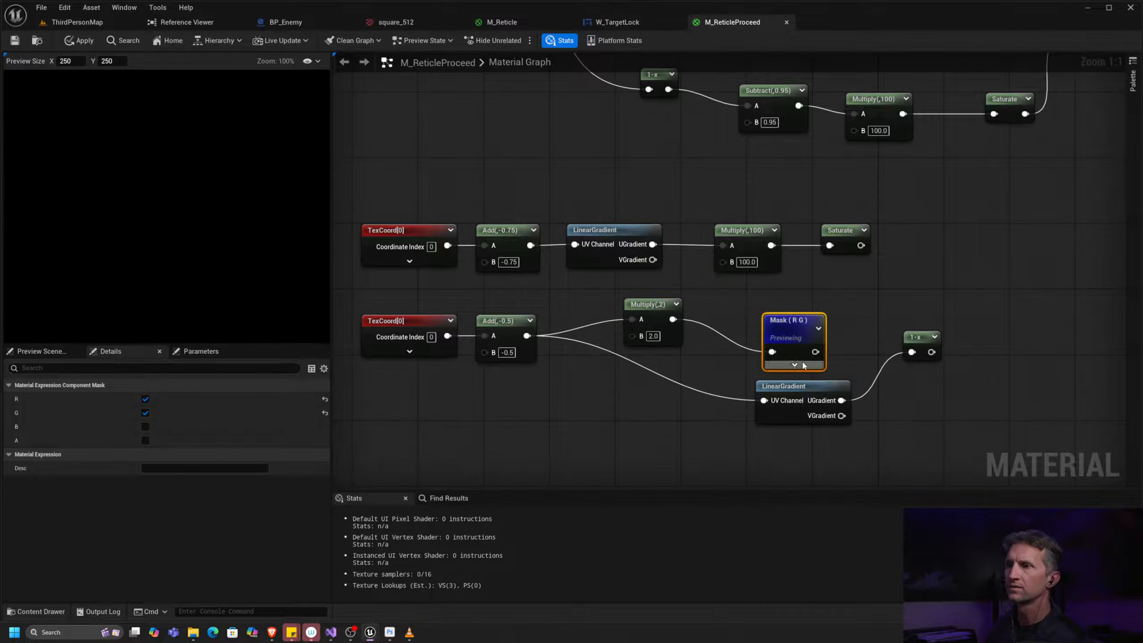
Step: Restrict the ComponentMask to the R channel only and align the Mask and Multiply(,2) nodes with the lower row
click(145, 413)
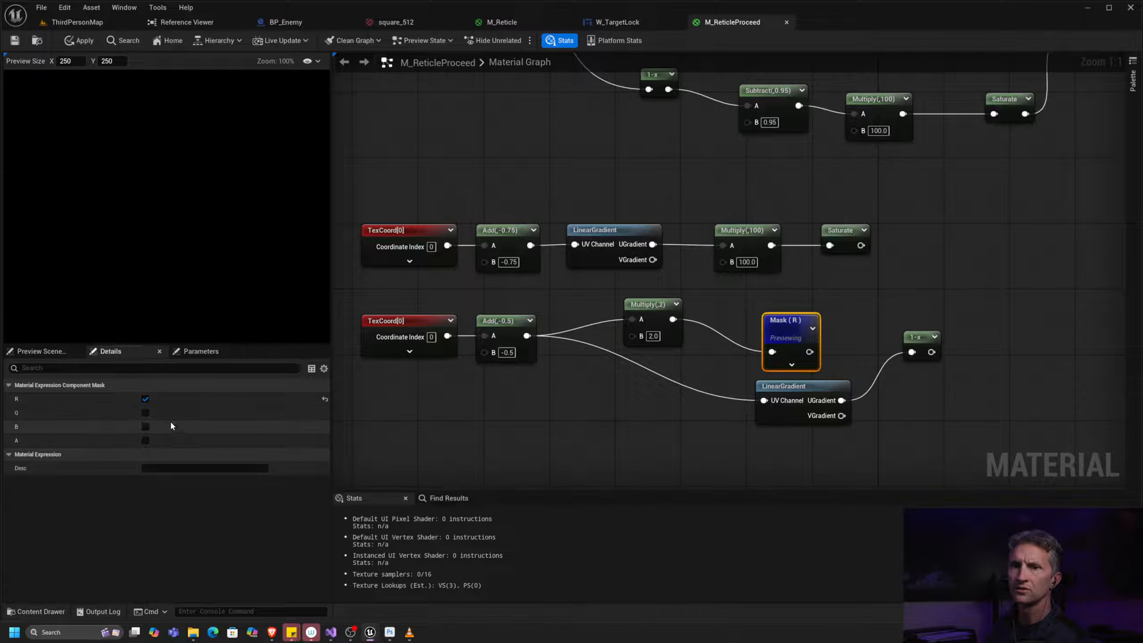
drag(809, 320, 809, 303)
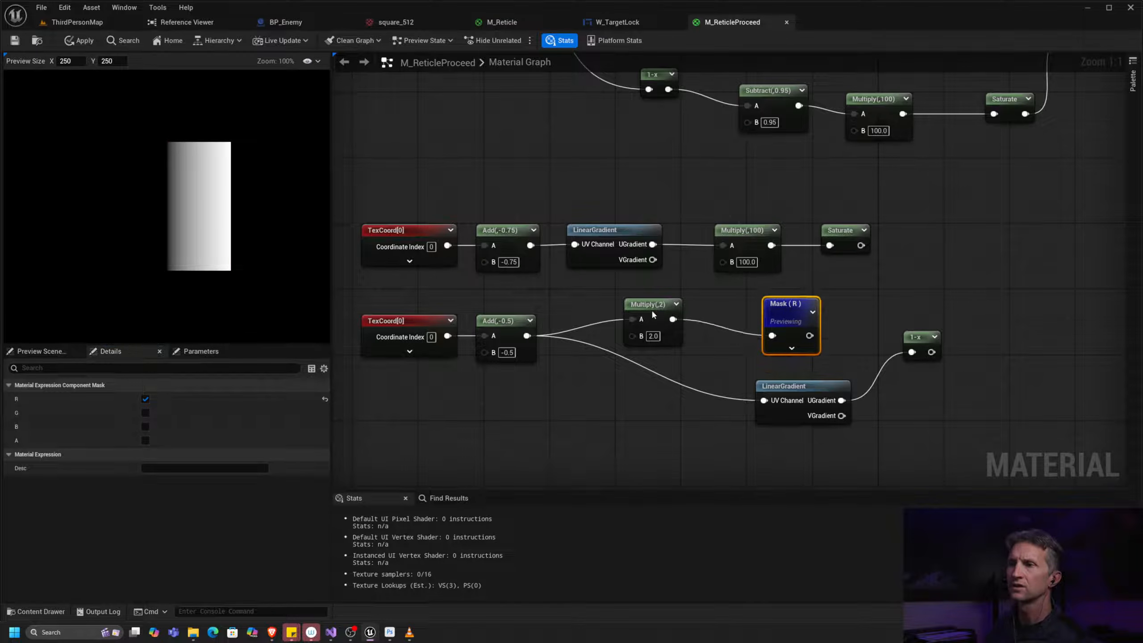
drag(653, 314, 670, 330)
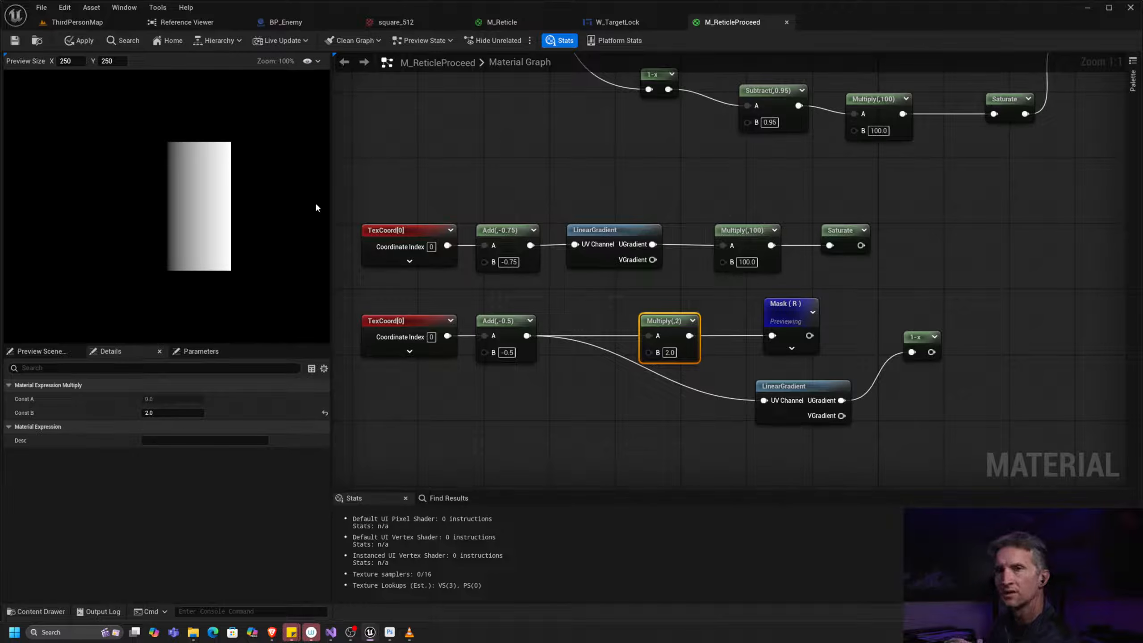
Step: Move the lower LinearGradient node down out of the way and shift the Multiply(,2) node closer to Add(-0.5)
right_drag(797, 175, 782, 366)
right_drag(678, 376, 738, 172)
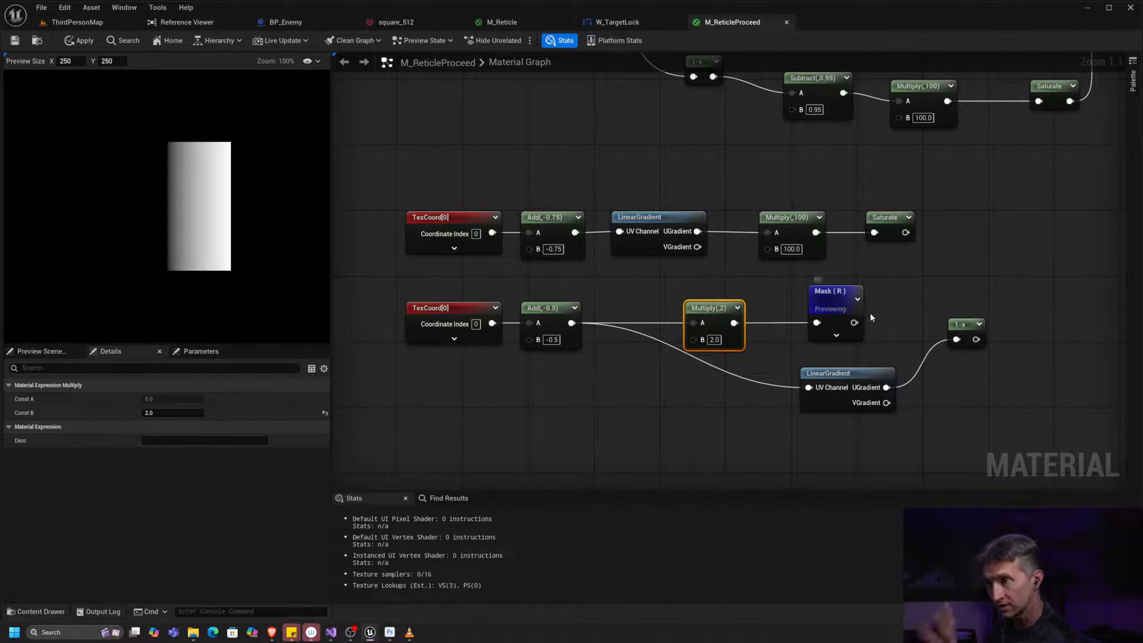
drag(852, 381, 819, 414)
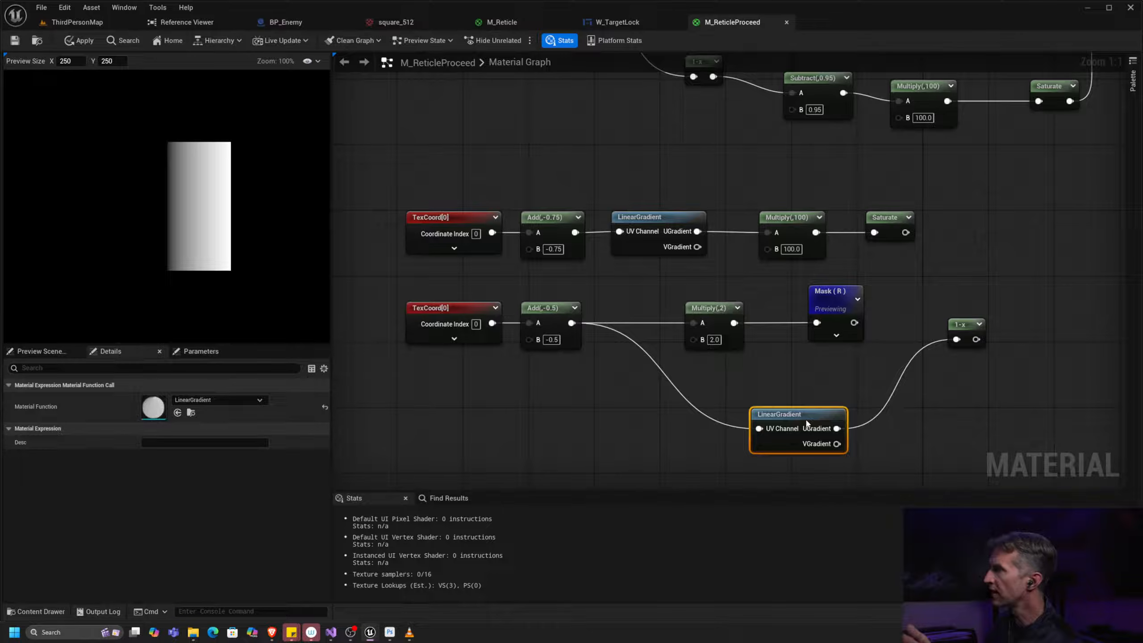
drag(806, 423, 806, 427)
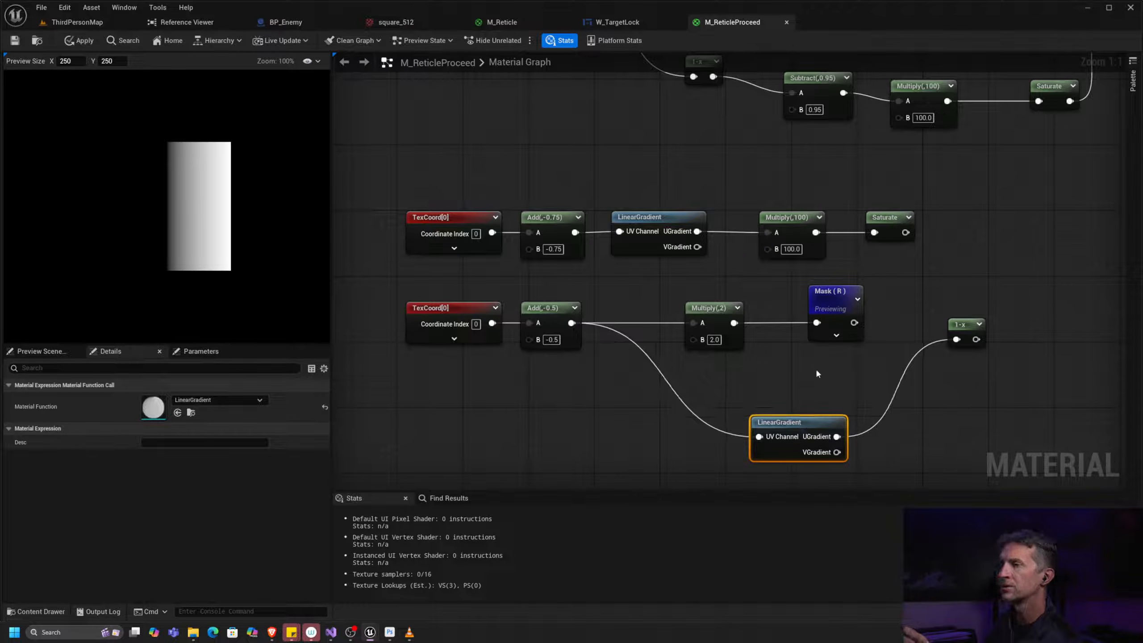
drag(716, 307, 698, 308)
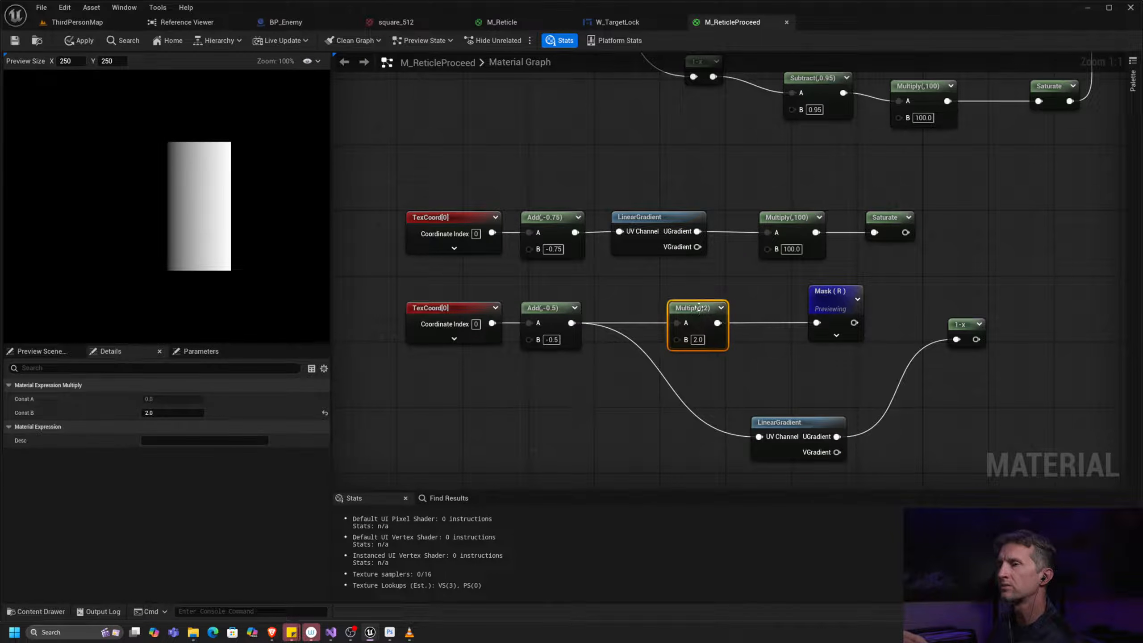
Step: Try a OneMinus node on the Mask (R) output, preview it, and delete it
drag(840, 294, 799, 351)
text(one)
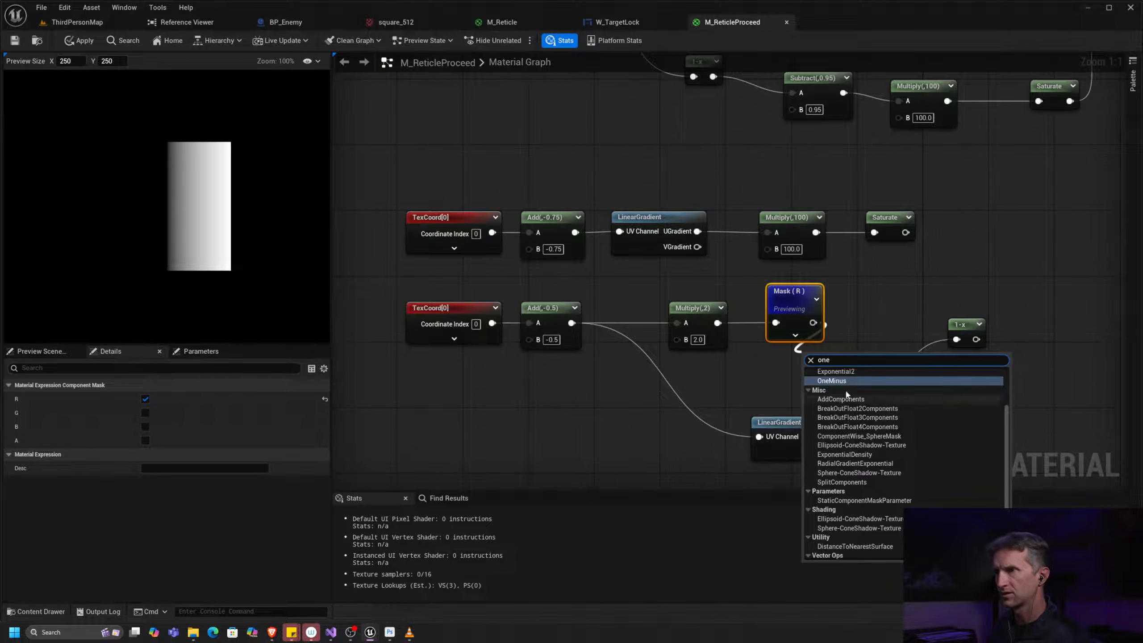
click(846, 381)
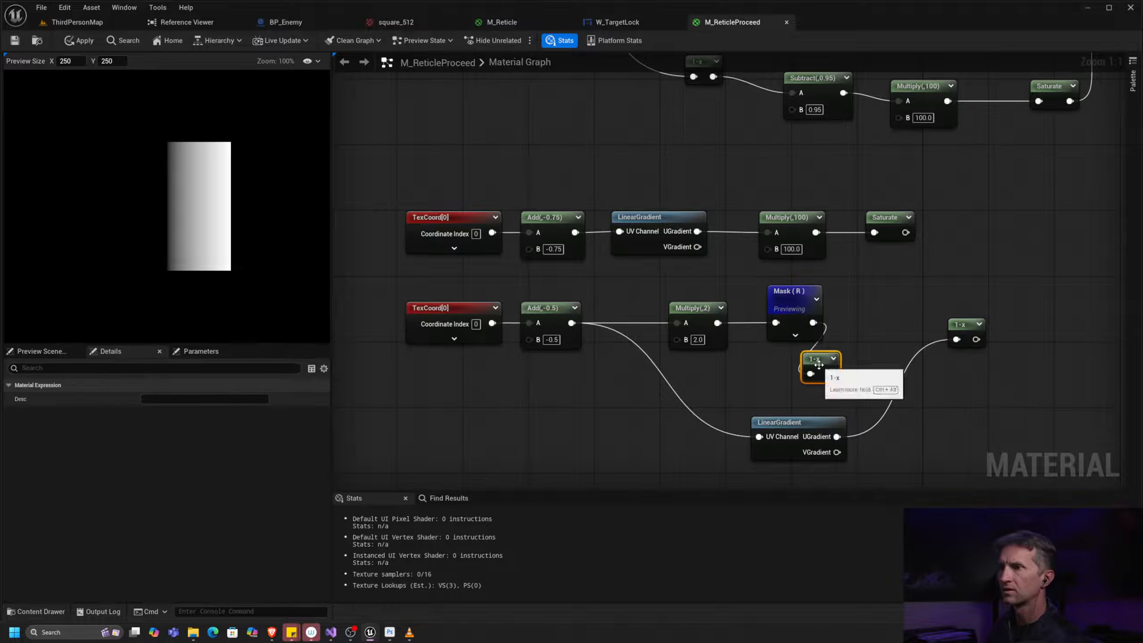
right_drag(820, 362, 826, 358)
right_click(833, 353)
click(867, 391)
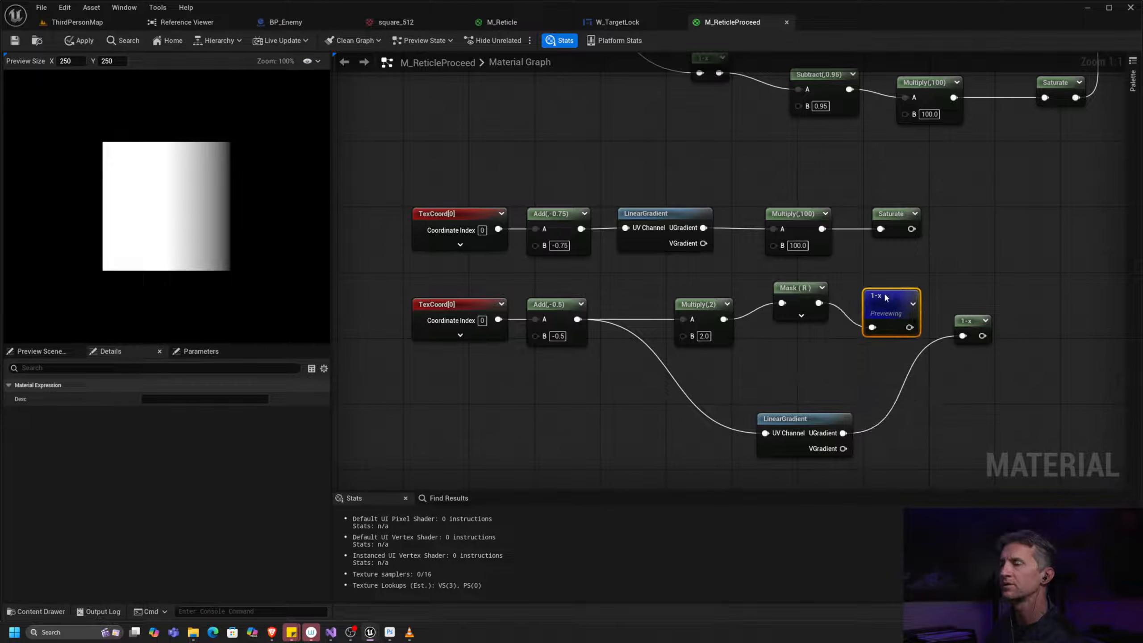
key(Delete)
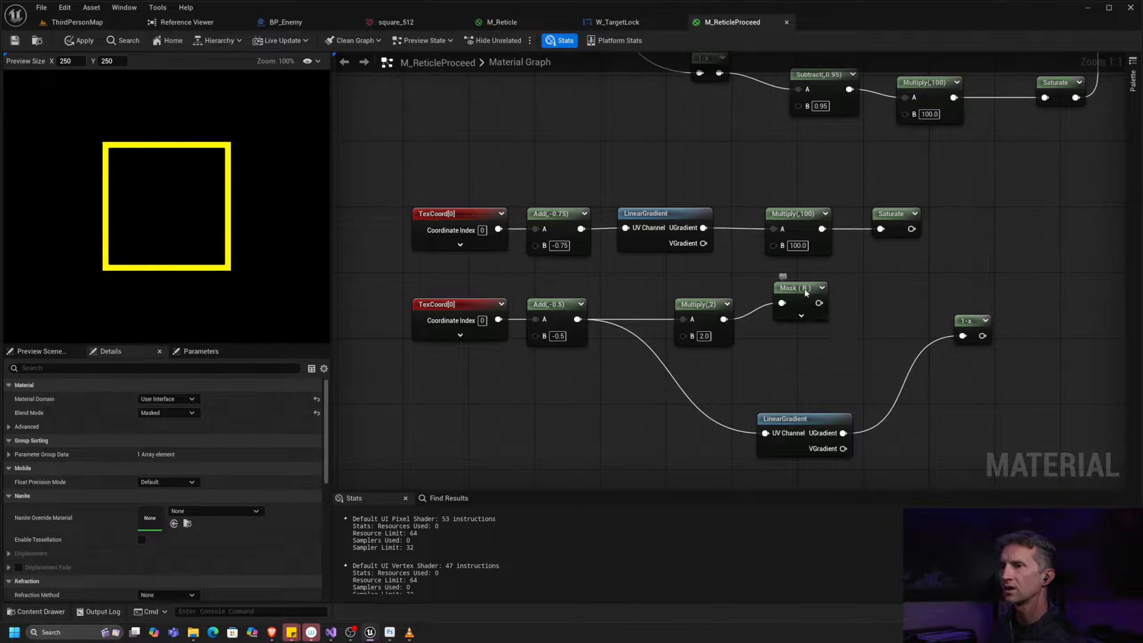
Step: Reposition the Mask (R) node beside the Multiply(,2) node and start previewing it
drag(798, 297, 799, 305)
right_click(791, 301)
click(833, 342)
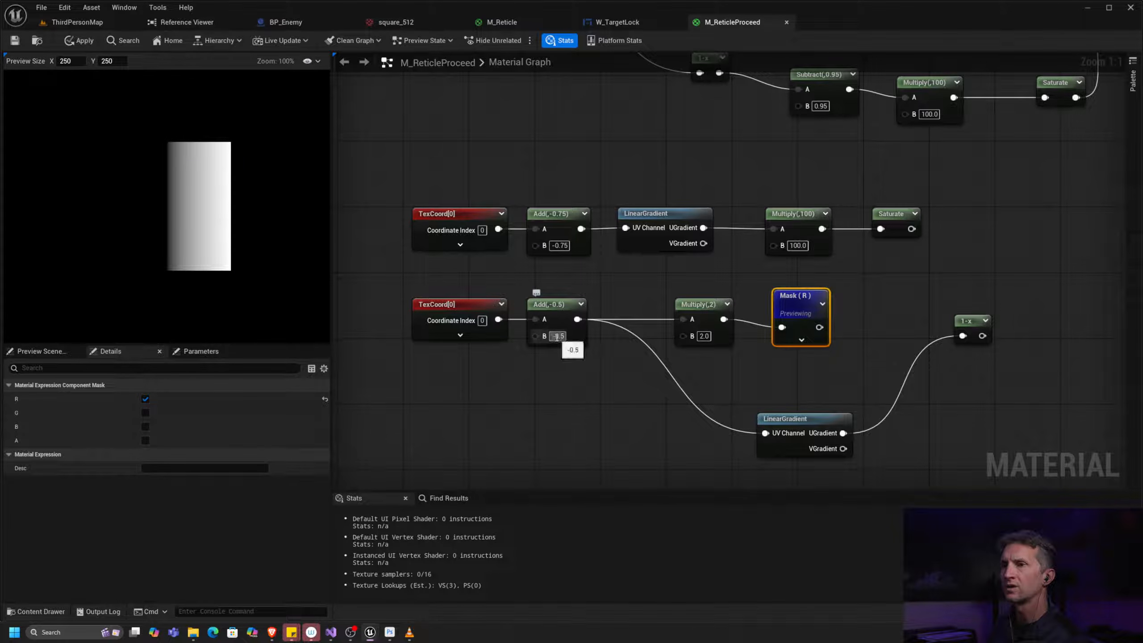
Step: Try 0.5 as the B value of the Add node feeding Multiply, and restore it to -0.5
key(BackSpace)
key(Return)
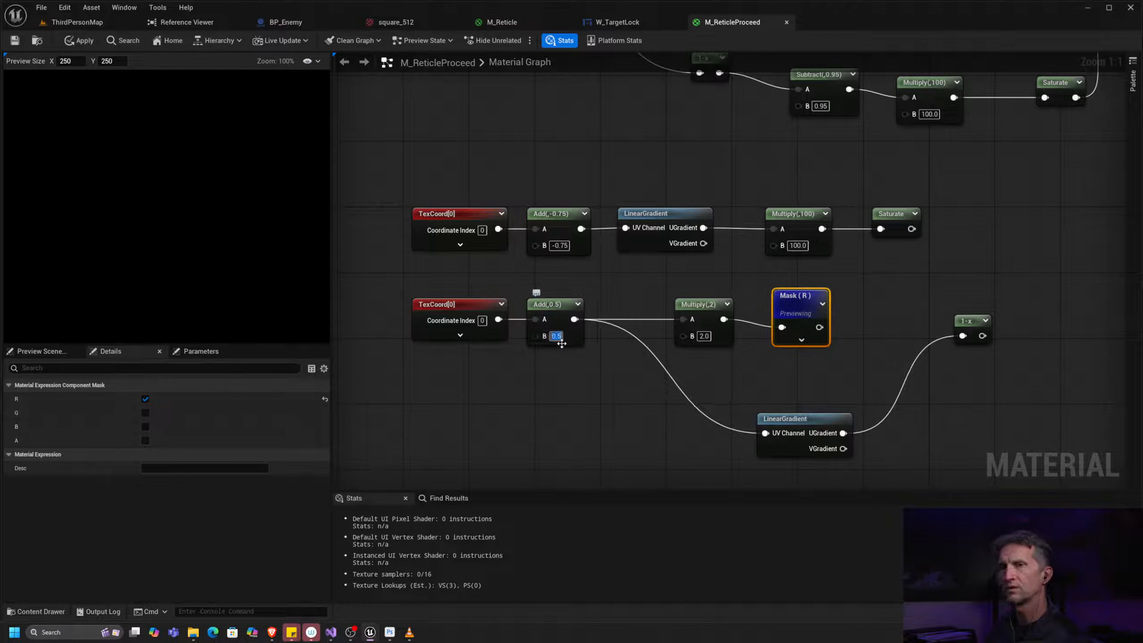
text(-0.5)
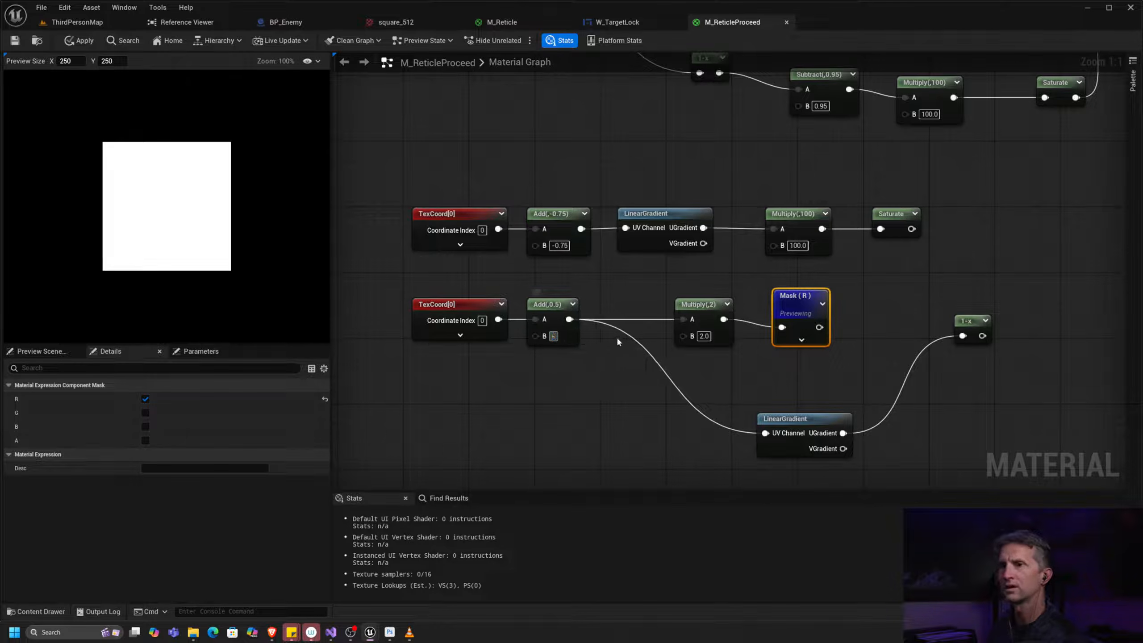
key(Return)
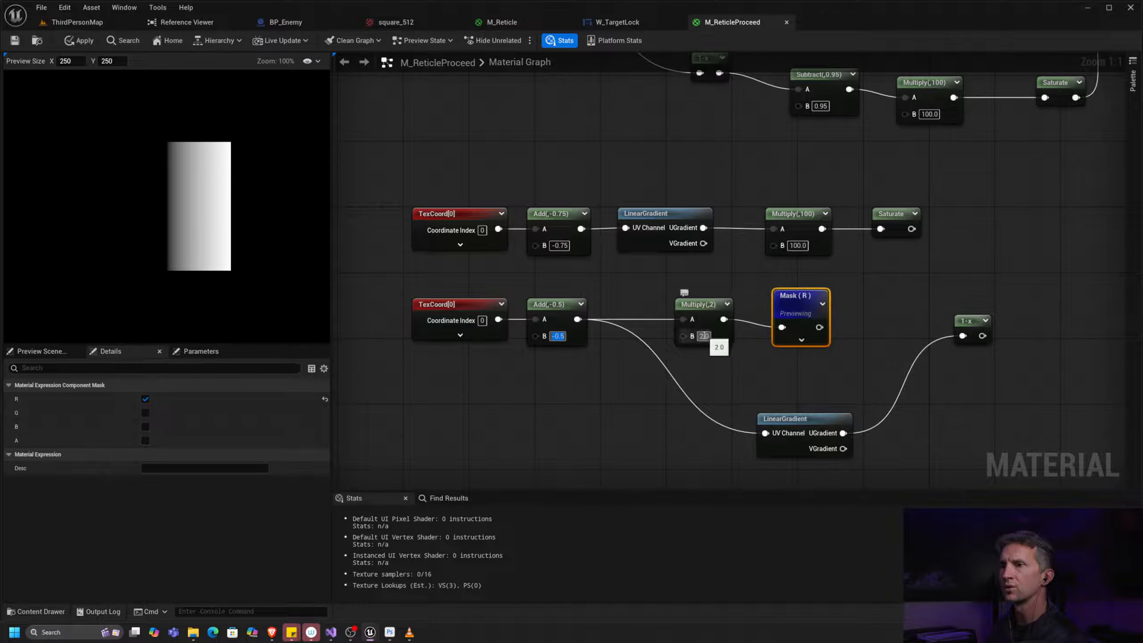
Step: Set the B value of the Multiply feeding Mask (R) to -2.0, and add a duplicate with B 2.0 fed by Add(-0.5)
text(-)
key(Return)
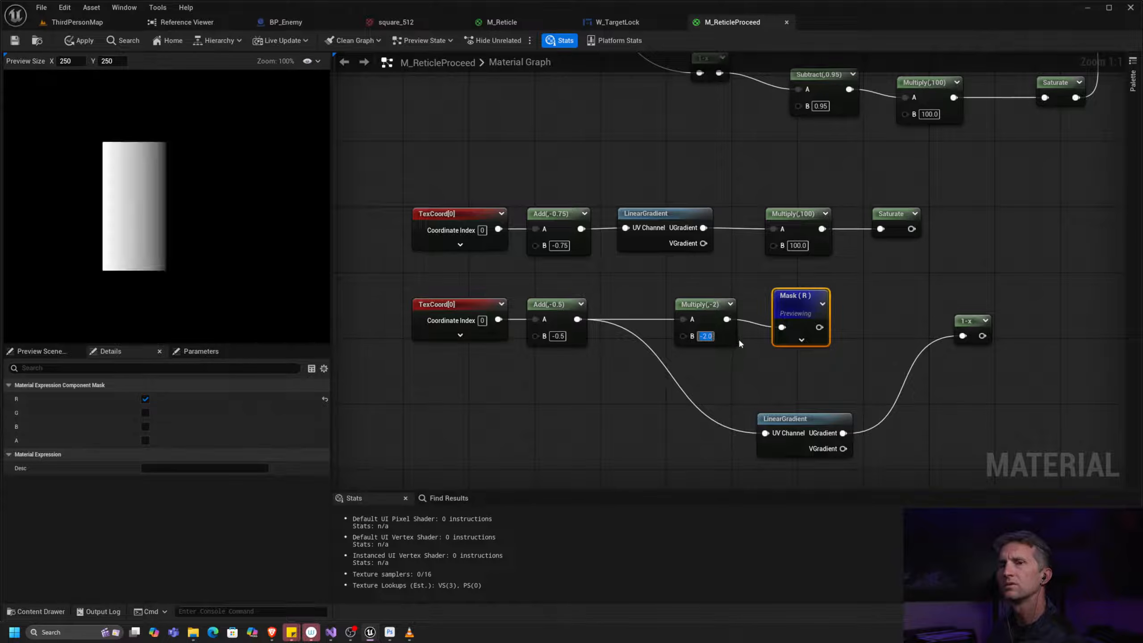
click(705, 304)
key(ctrl+d)
drag(730, 369, 705, 361)
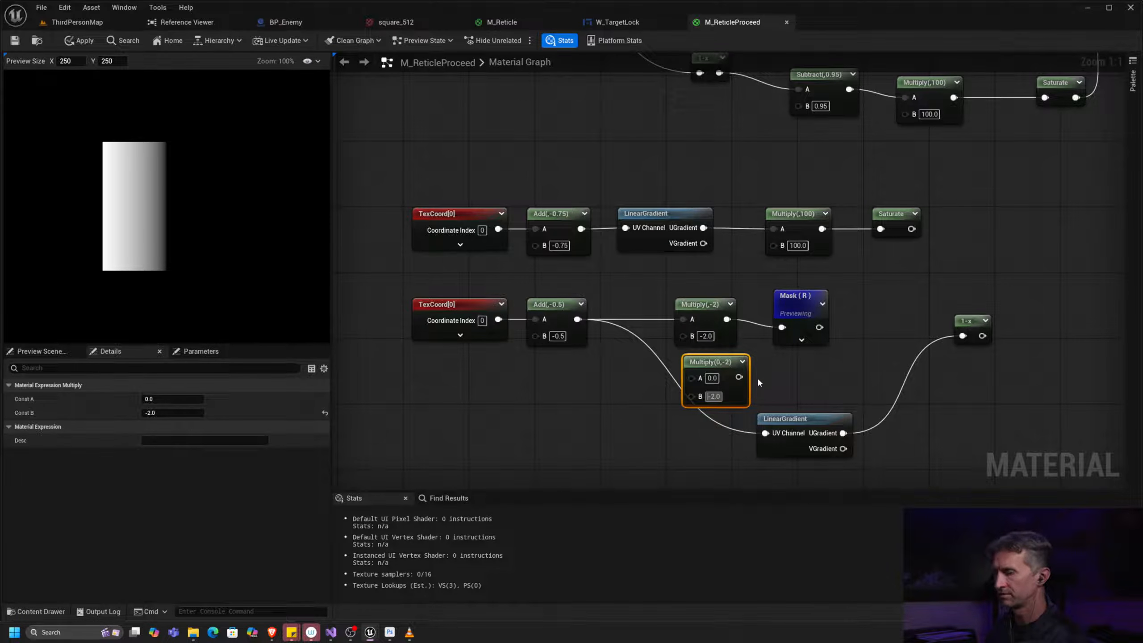
key(Delete)
key(Return)
drag(577, 319, 704, 374)
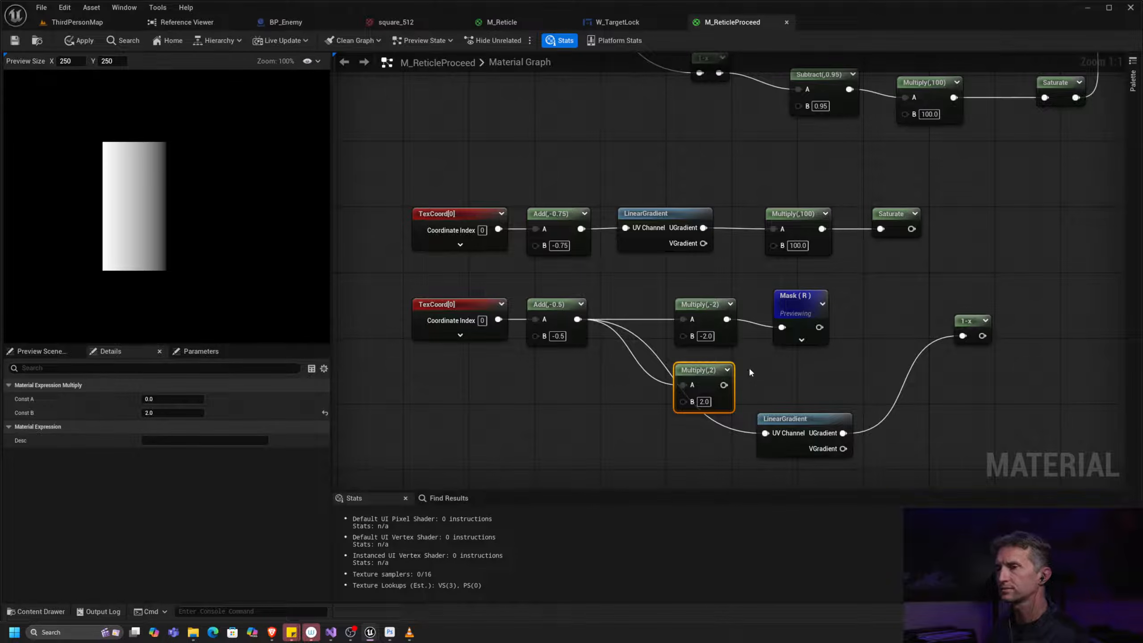
Step: Duplicate the Mask (R) node for the Multiply(,2) output and delete the lower LinearGradient node
drag(796, 337, 804, 328)
key(ctrl+d)
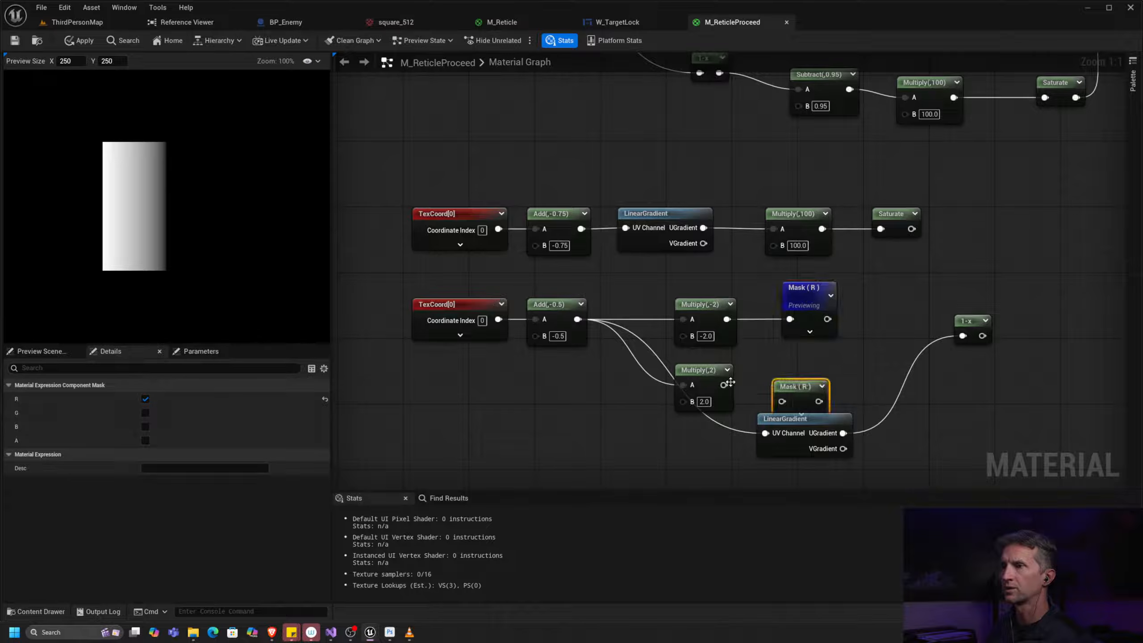
drag(724, 385, 952, 410)
key(Delete)
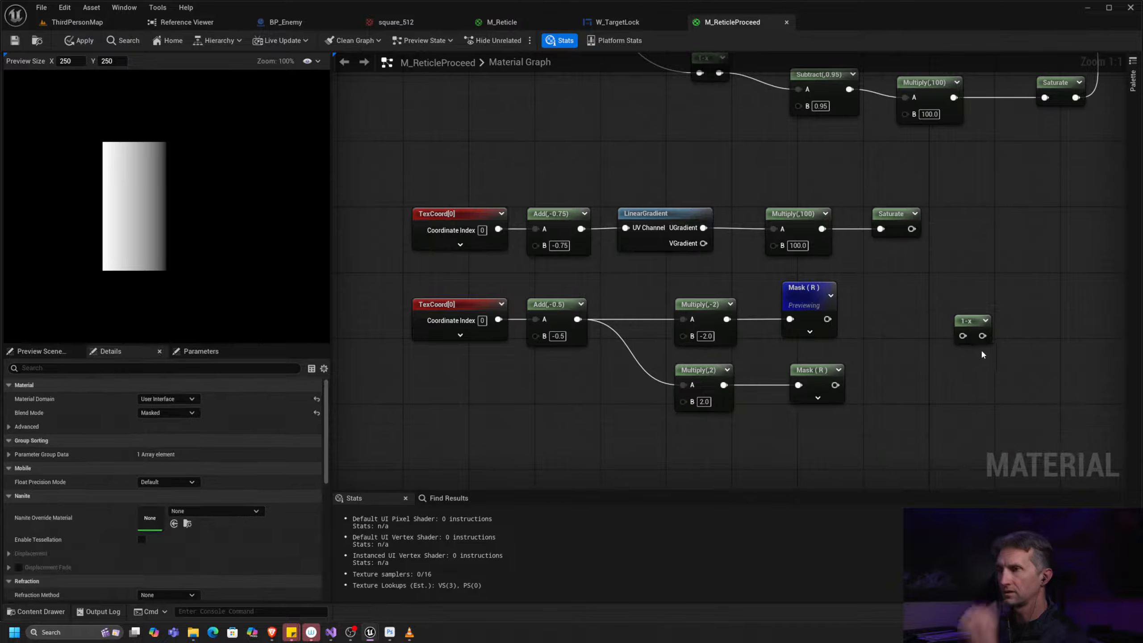
Step: Move the loose 1-x node aside and preview the Mask (R) node fed by Multiply(,2)
drag(967, 328, 992, 327)
right_click(807, 375)
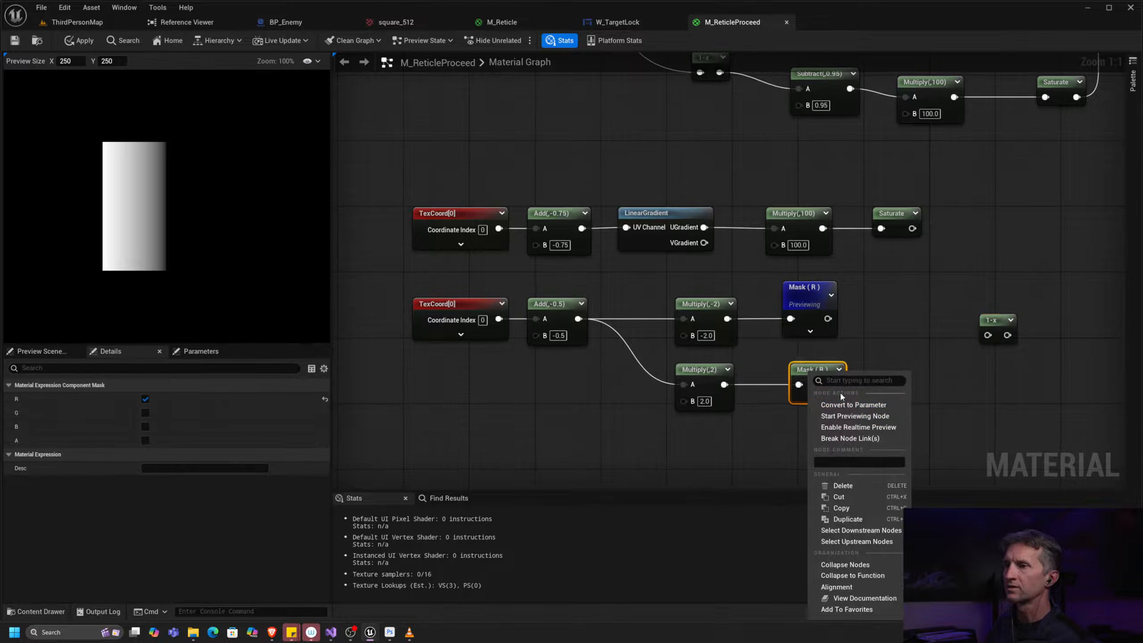
click(855, 411)
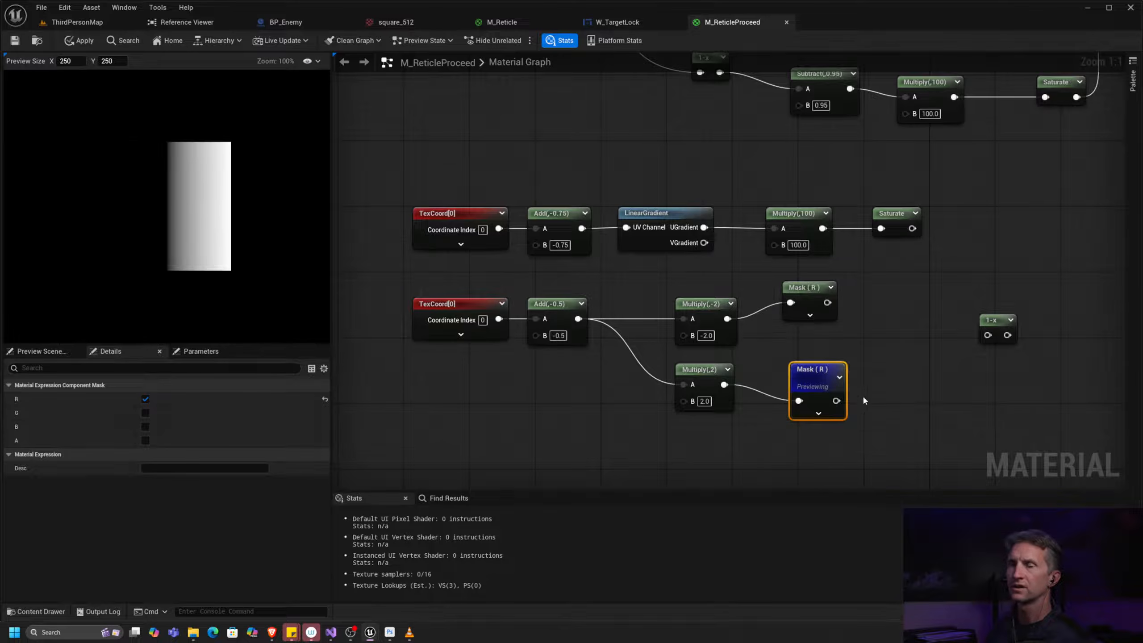
Step: Align the Multiply and Mask (R) nodes into two straight rows and move the loose 1-x node farther away
mouse_move(810, 368)
mouse_down()
mouse_move(794, 359)
mouse_move(801, 375)
mouse_up()
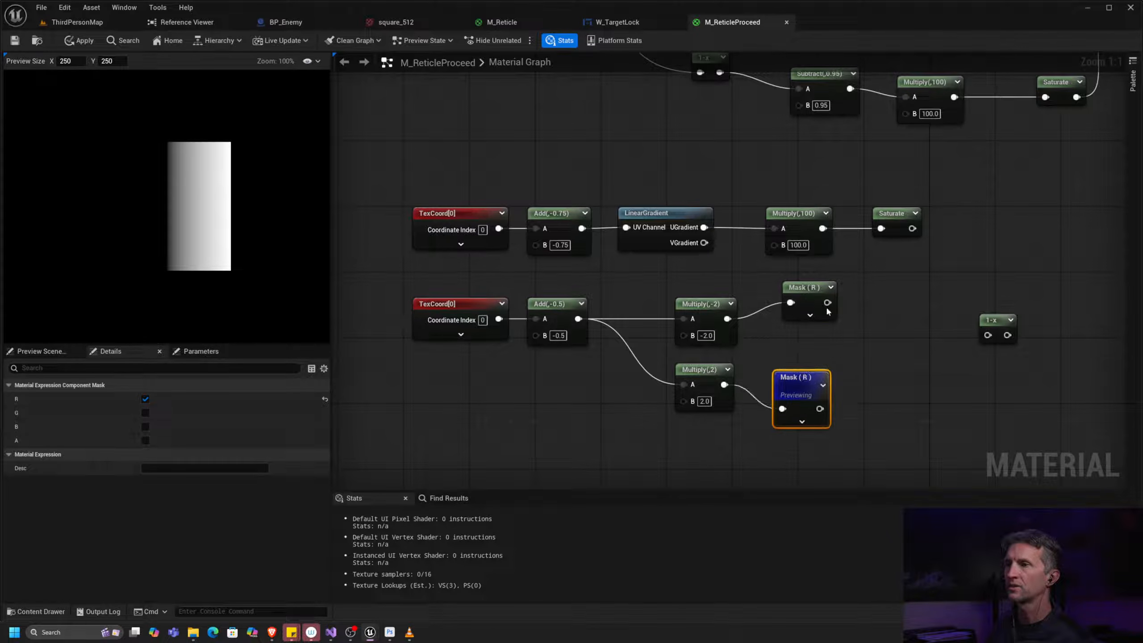
drag(816, 288, 809, 305)
drag(809, 376, 805, 371)
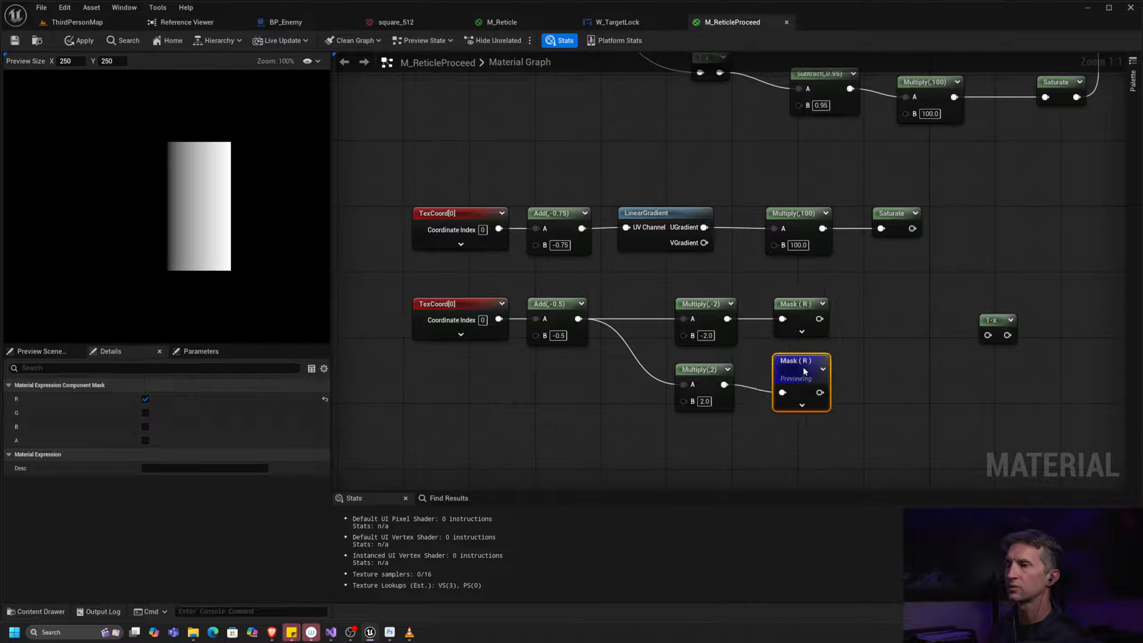
drag(711, 380, 712, 389)
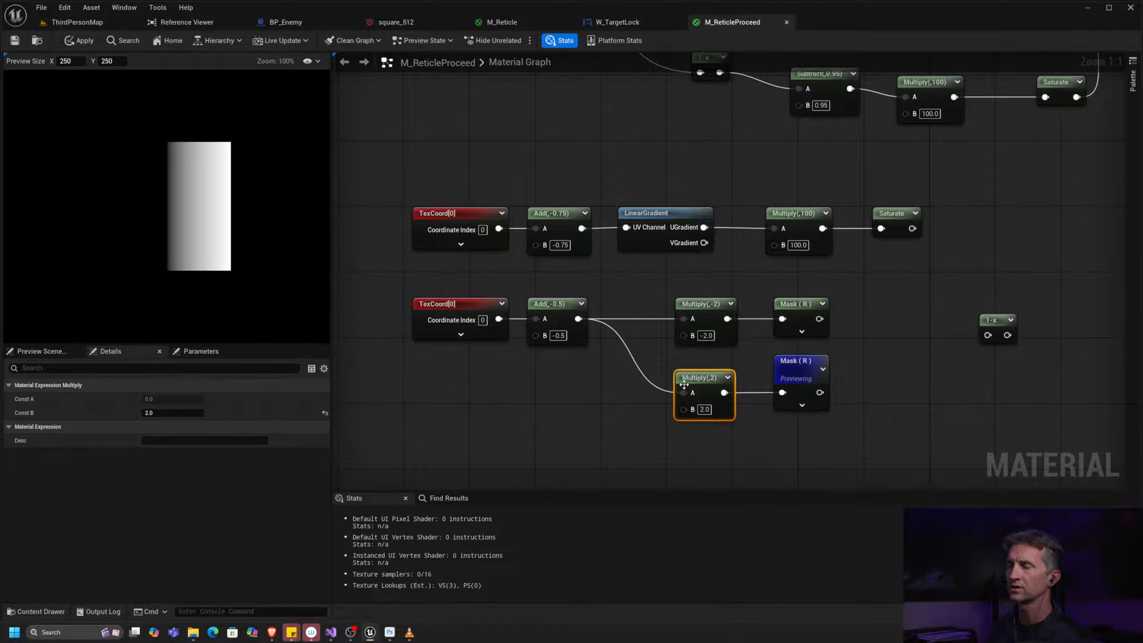
right_drag(889, 363, 710, 340)
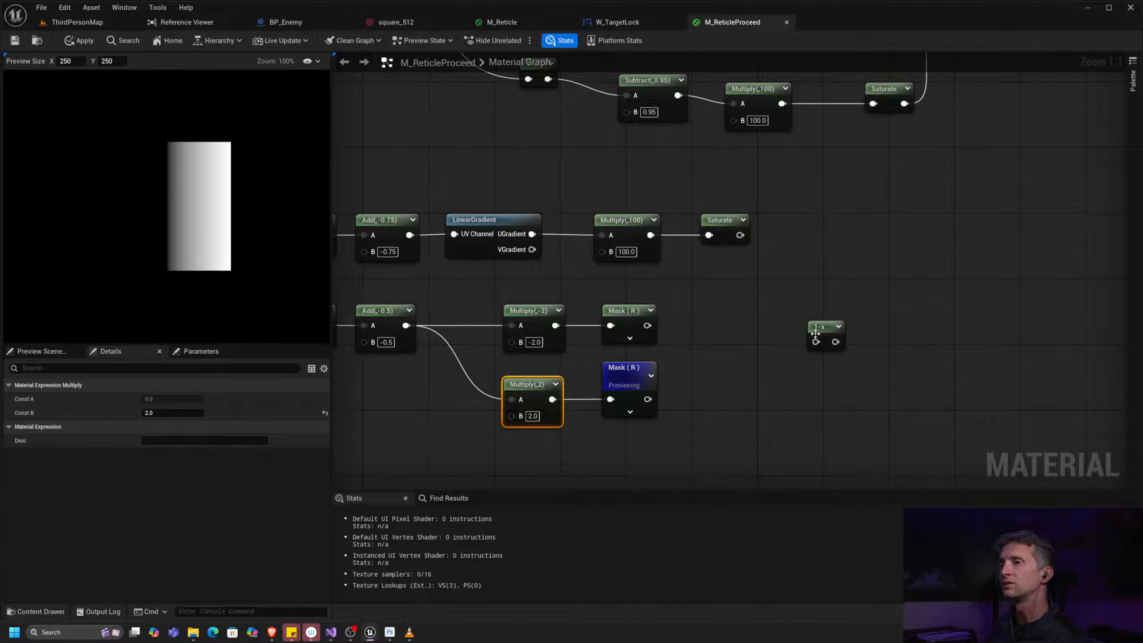
drag(814, 349, 847, 332)
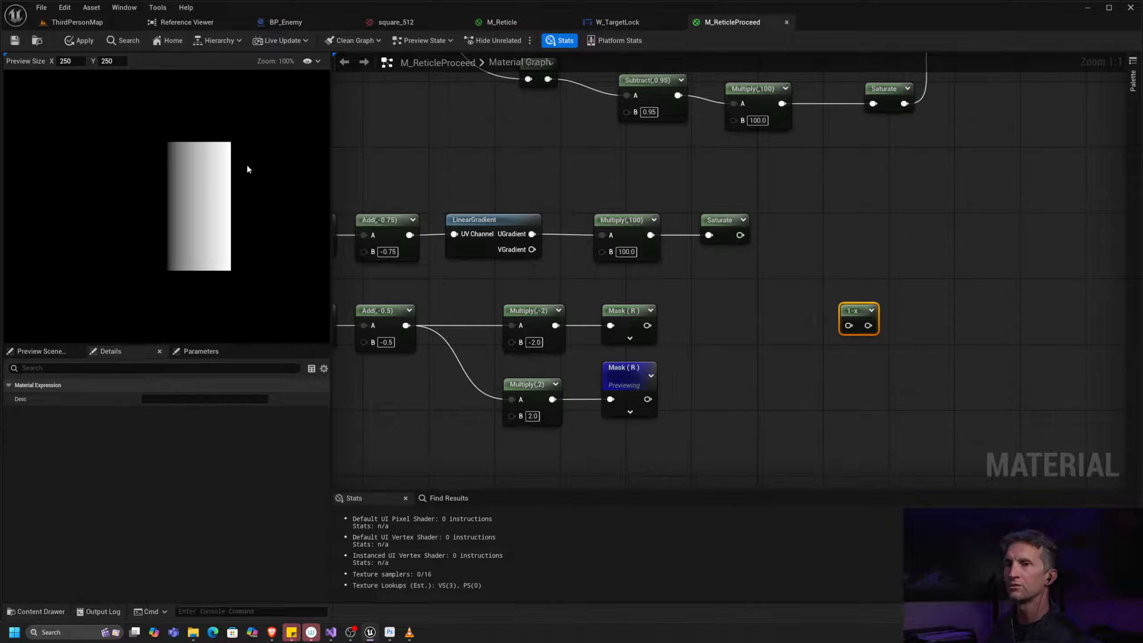
Step: Add a Subtract node to the output of the upper Mask (R) and start previewing it
drag(647, 325, 744, 325)
text(-)
click(713, 355)
right_click(744, 325)
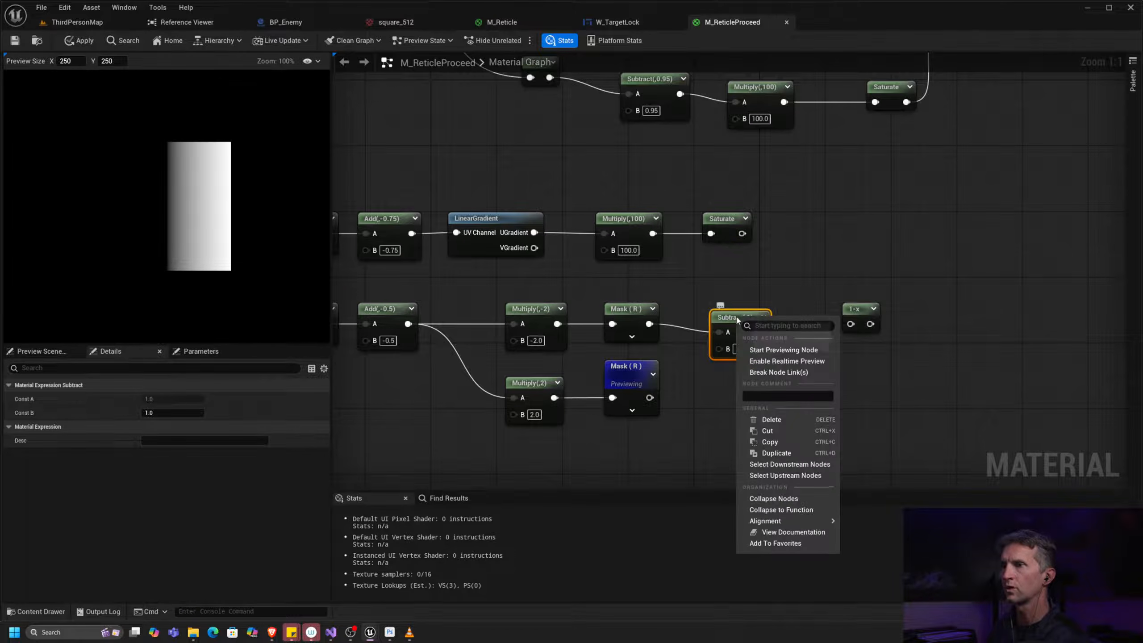
click(765, 350)
drag(742, 321, 751, 305)
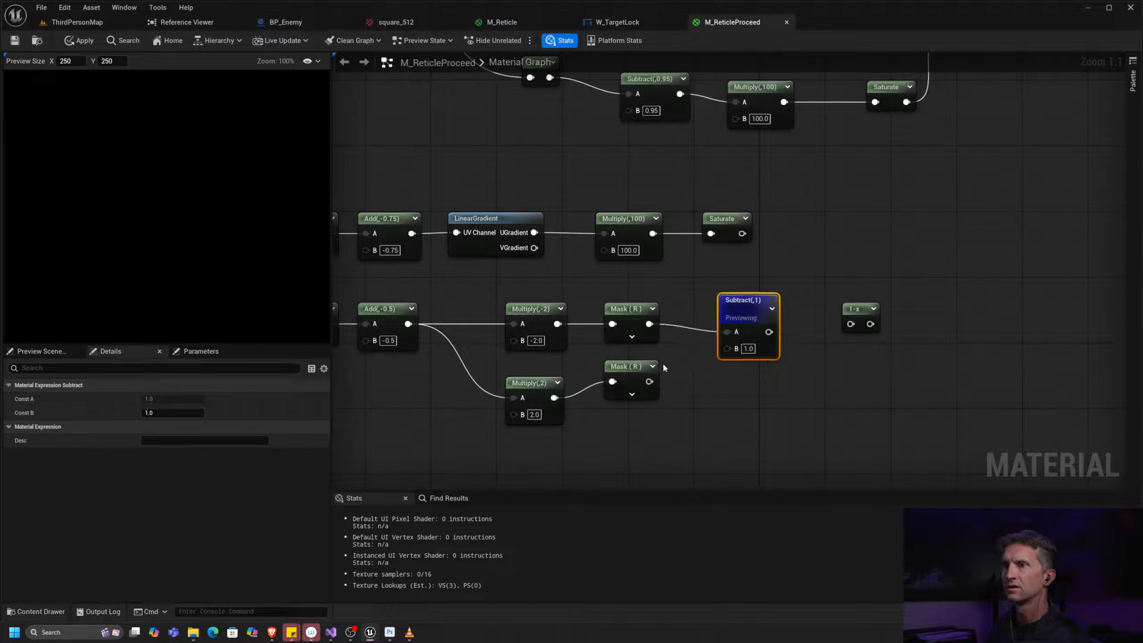
Step: Test 0.5, 0.6 and 0.7 as the new Subtract node's B value, settle on 0.6, and align the node with its mask
drag(630, 366, 630, 382)
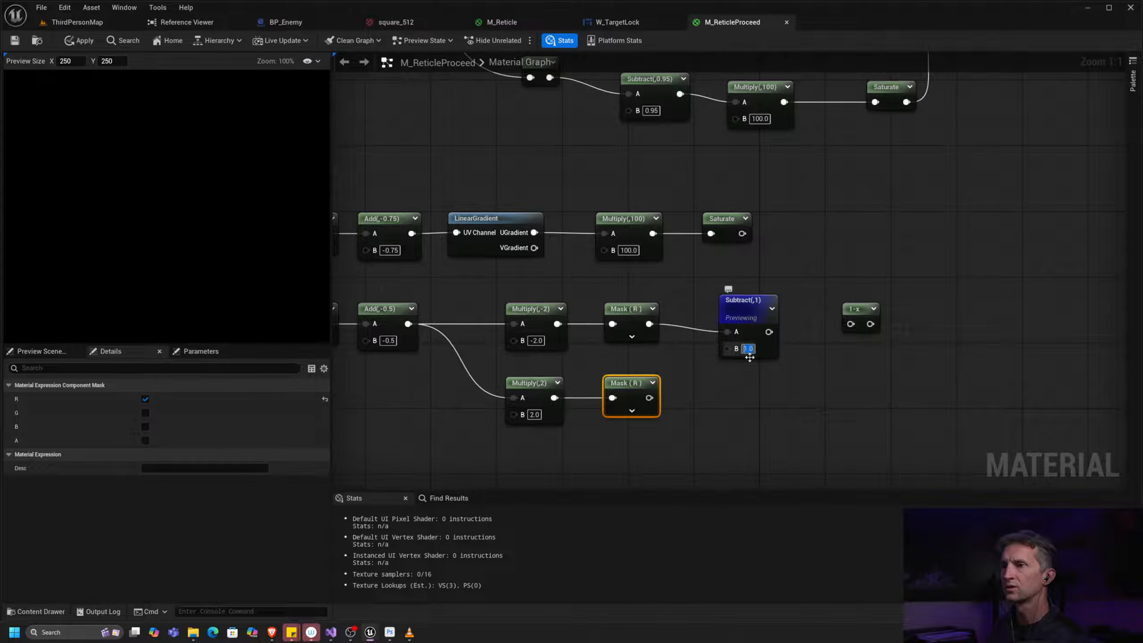
text(0.5)
key(Return)
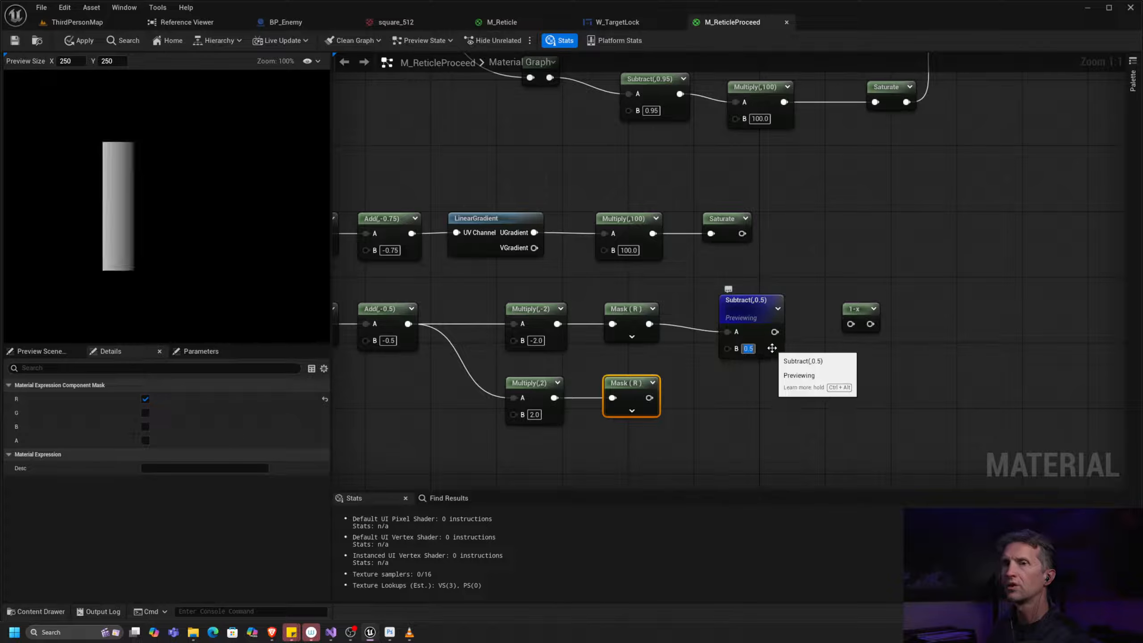
text(0.6)
key(Return)
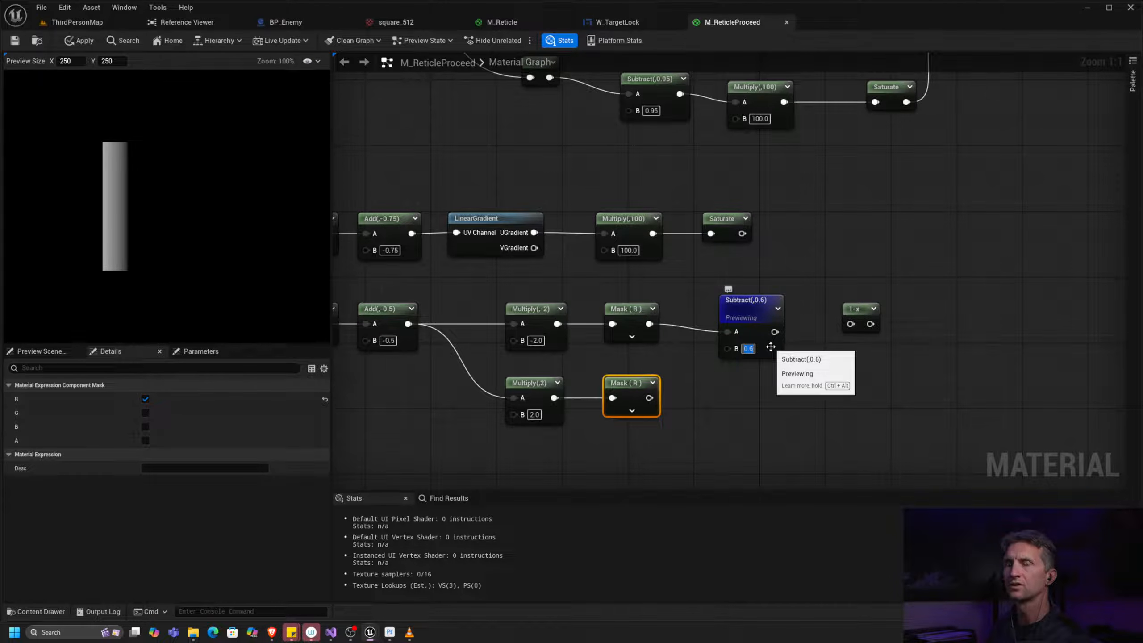
text(0.7)
key(Return)
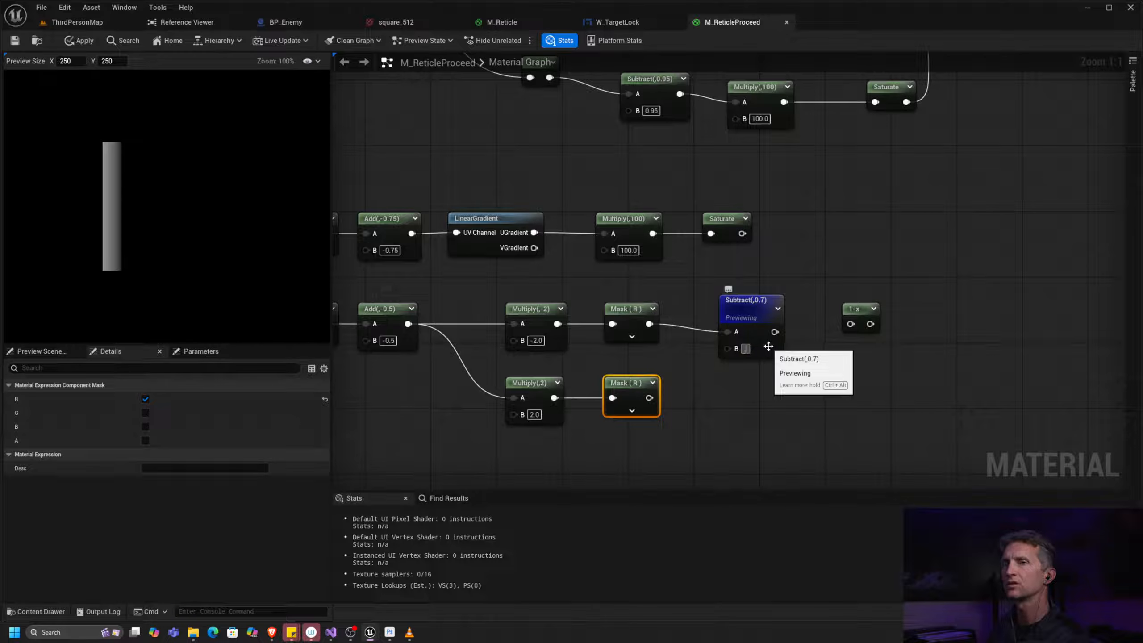
text(0.6)
key(Return)
drag(754, 313, 754, 305)
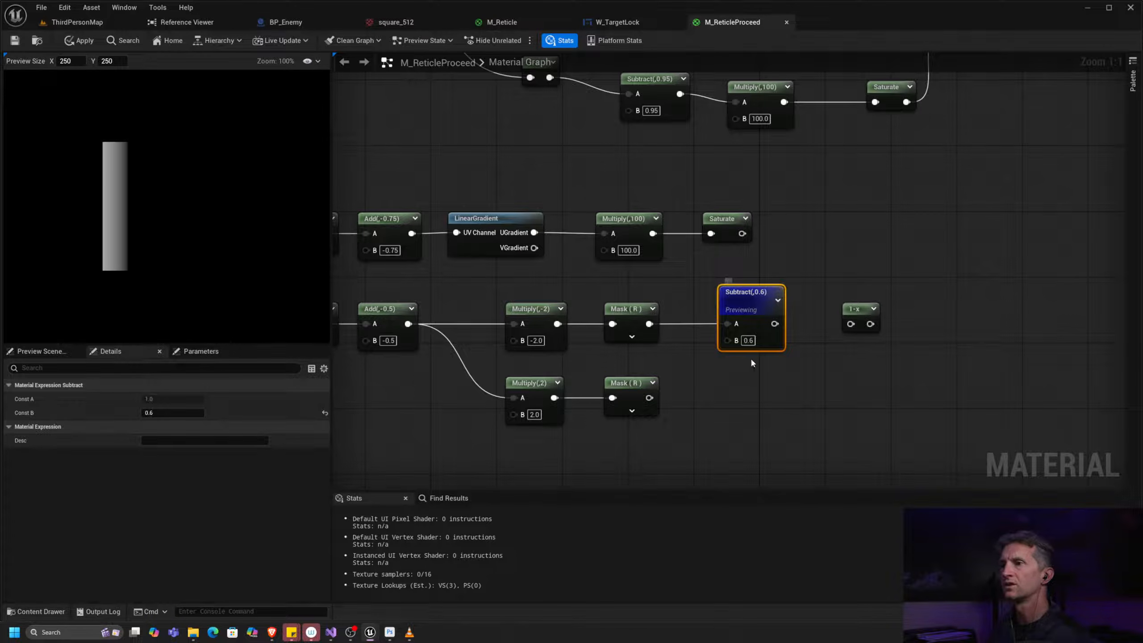
Step: Duplicate the Subtract(,0.6) node, connect the lower Mask (R) to its A input, and preview the duplicate
key(ctrl+w)
drag(649, 398, 728, 397)
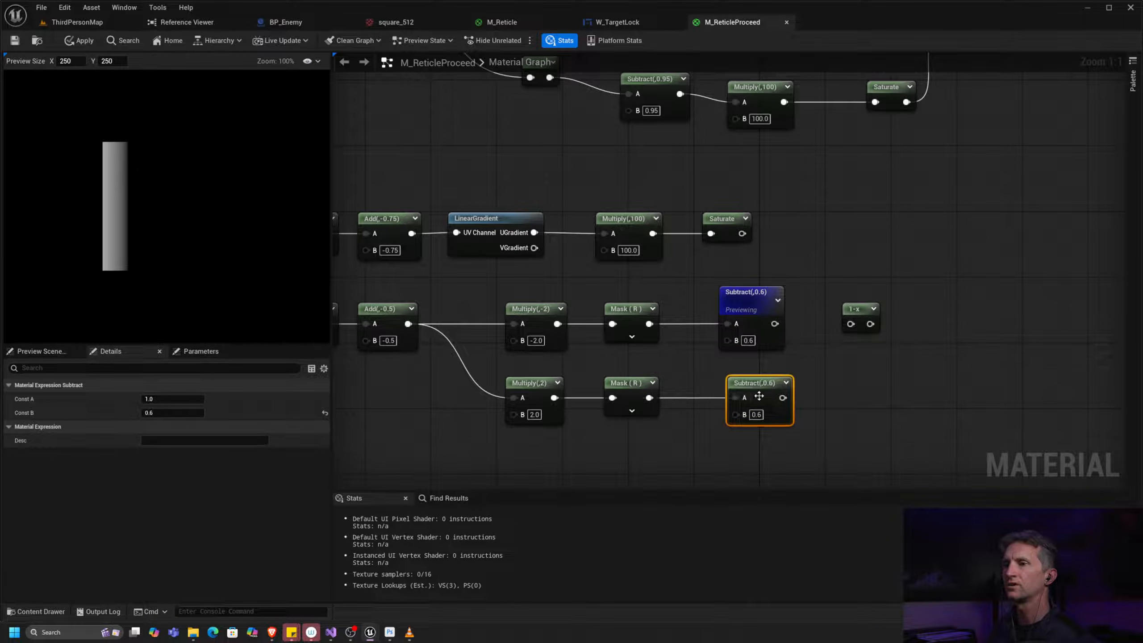
right_drag(744, 383, 749, 382)
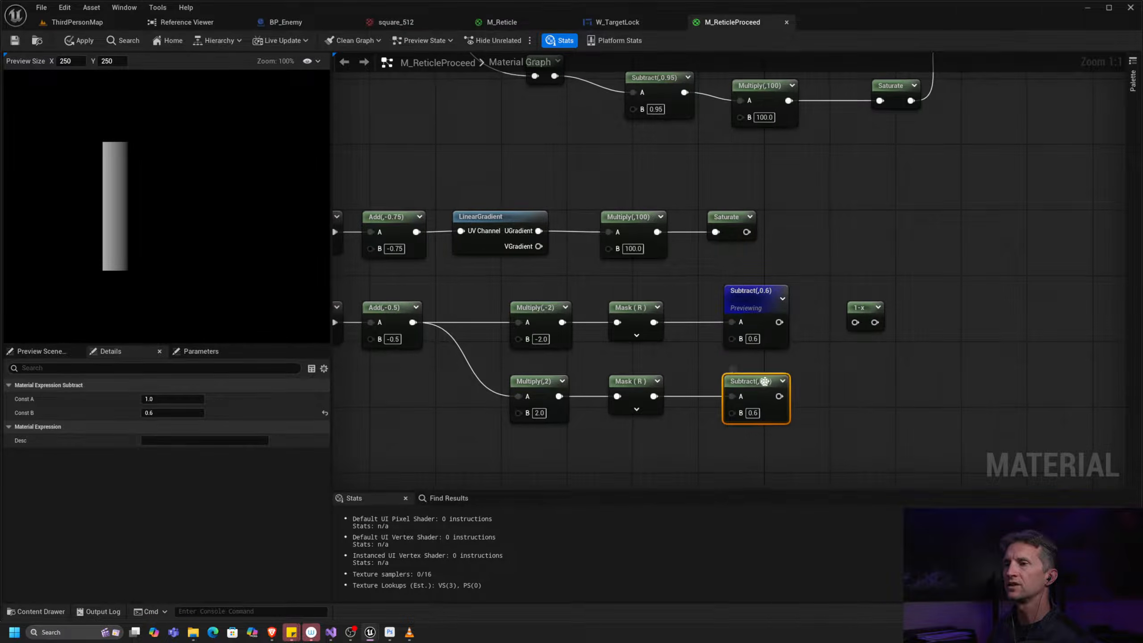
right_click(764, 382)
click(812, 419)
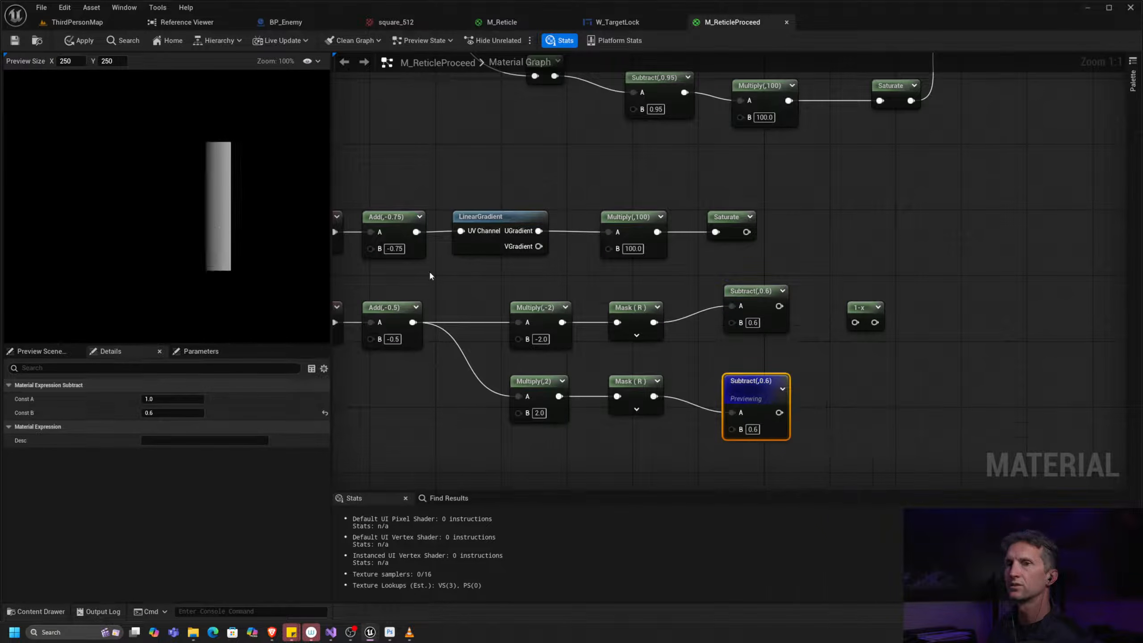
Step: Add a Multiply node with B 100 to the upper Subtract(,0.6) output, aligned in its row, and move the loose 1-x node farther away
right_drag(862, 384, 748, 367)
drag(741, 291, 831, 293)
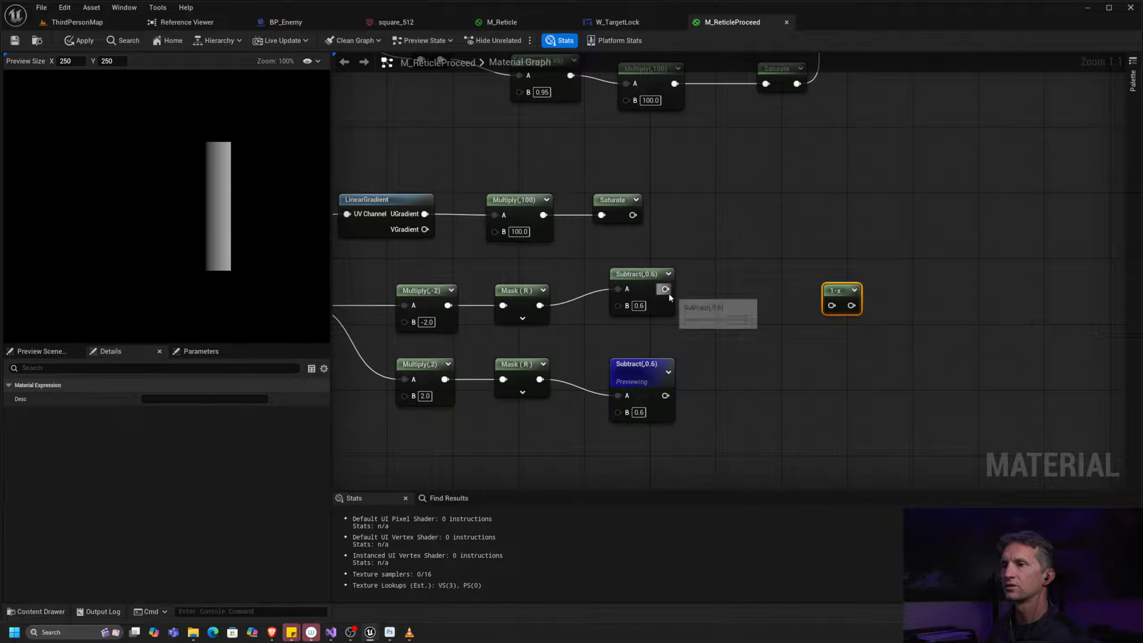
drag(666, 290, 682, 281)
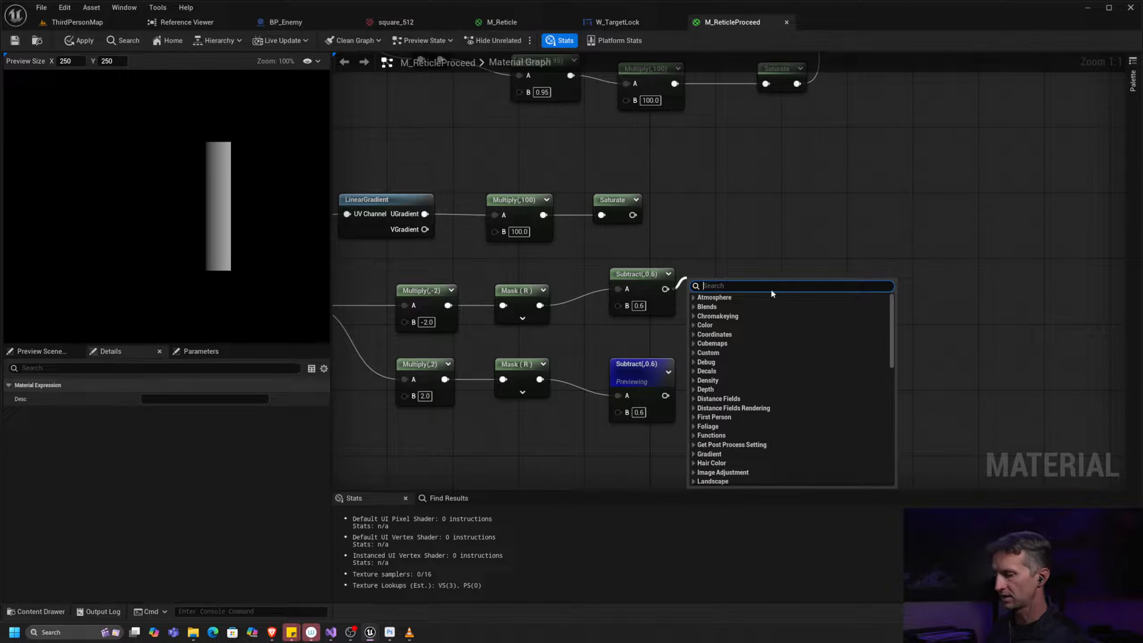
text(mul)
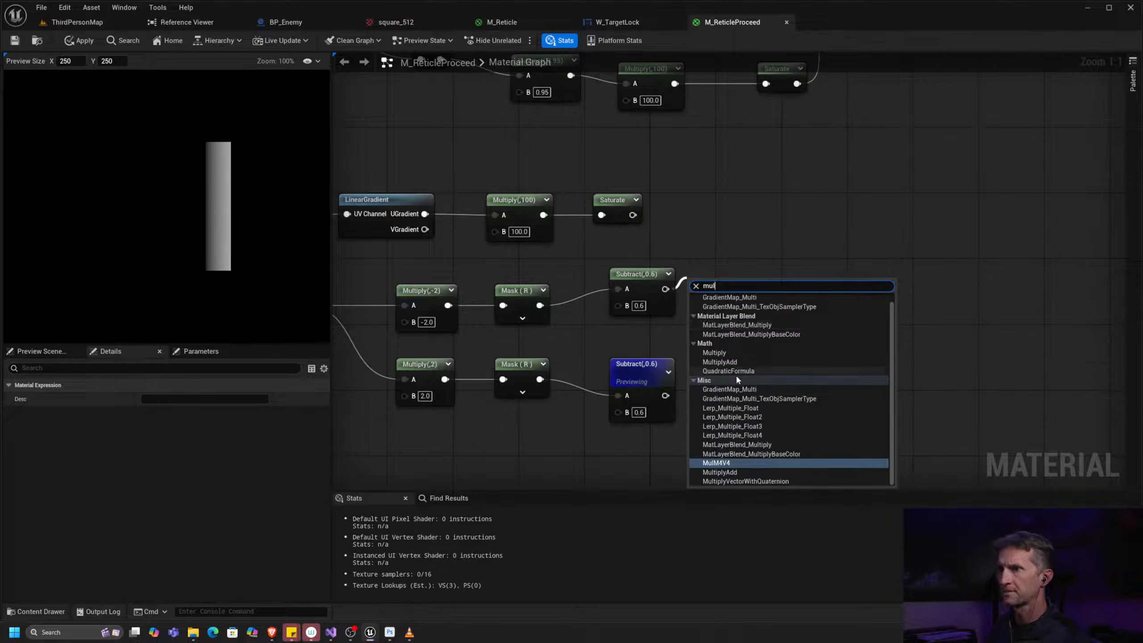
click(739, 356)
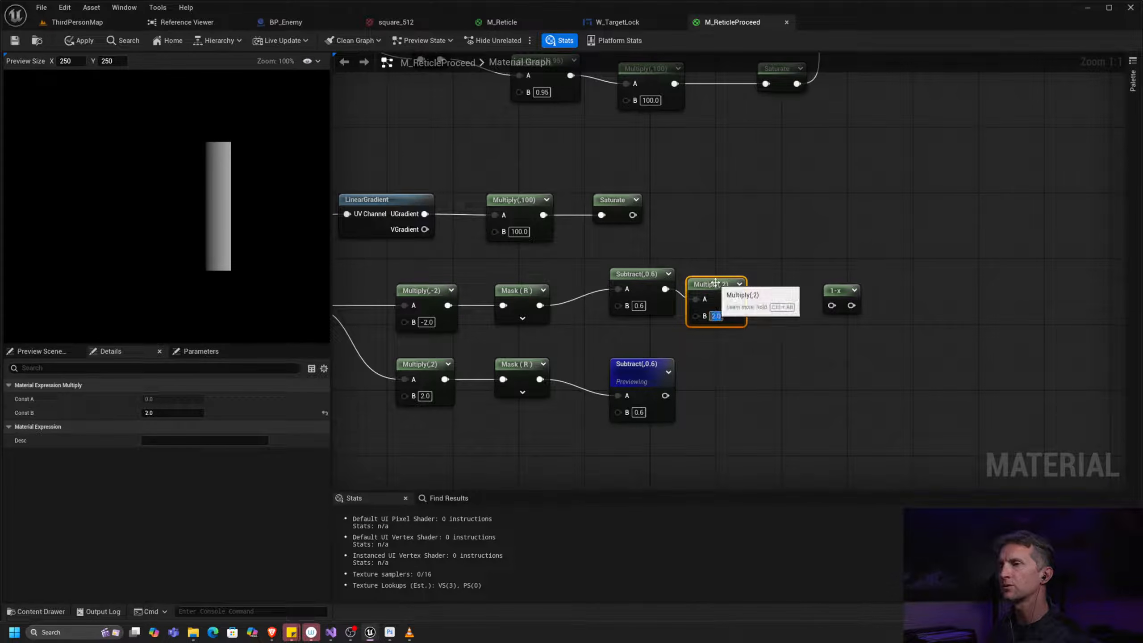
drag(713, 283, 725, 274)
text(10)
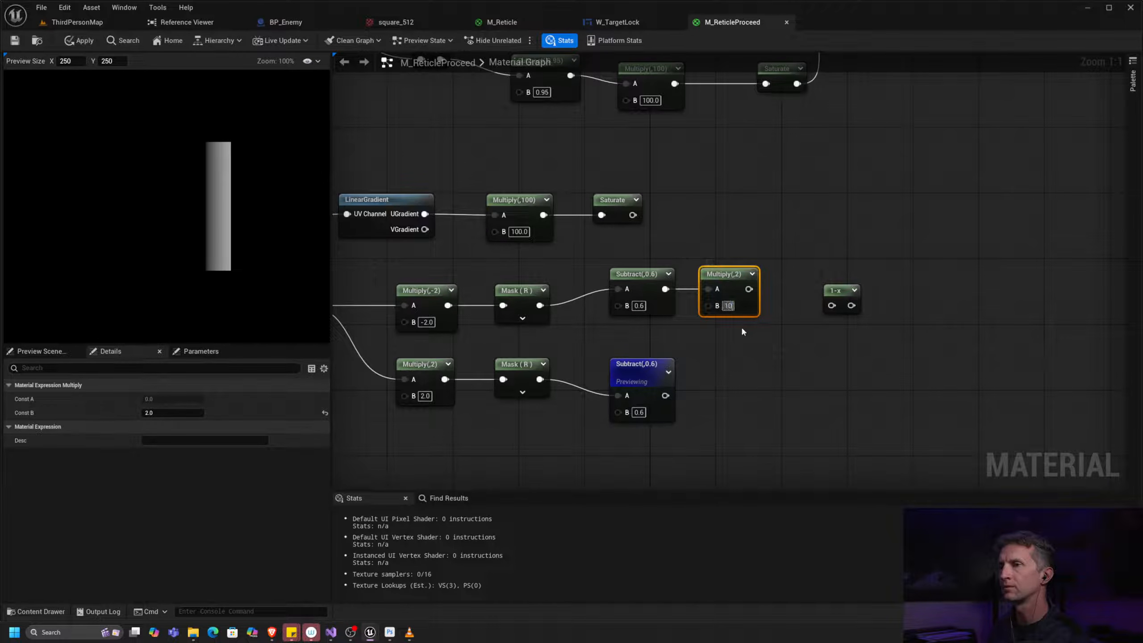
text(0)
key(Return)
key(ctrl+v)
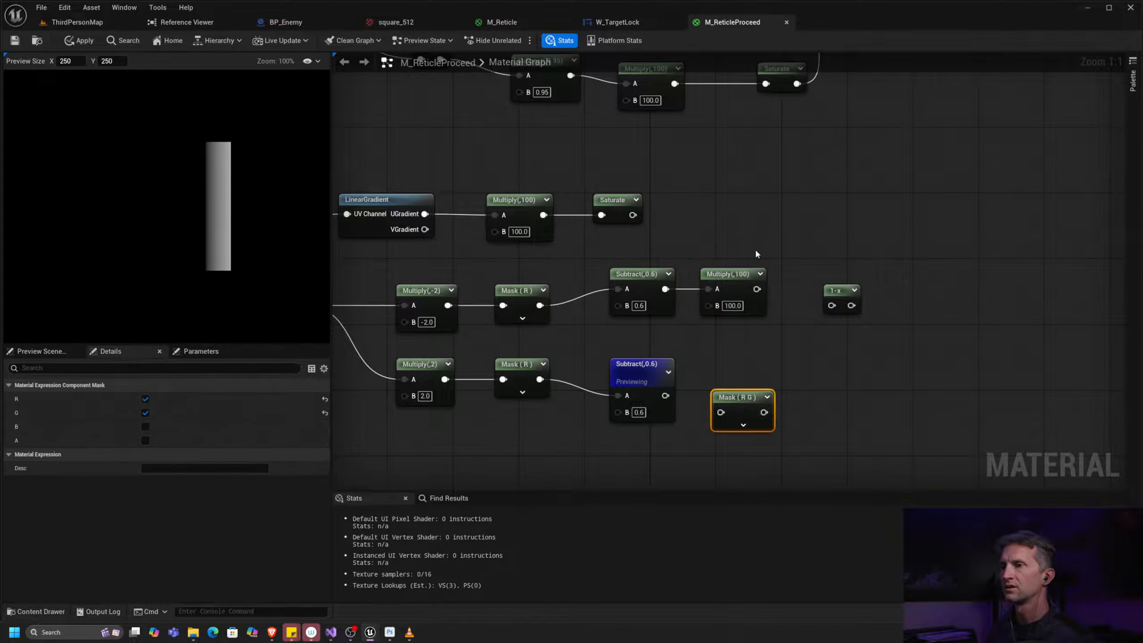
click(755, 253)
click(748, 391)
key(Delete)
Step: Copy the Multiply(,100) node into the lower row and connect the lower Subtract(,0.6) output to its A input
click(742, 310)
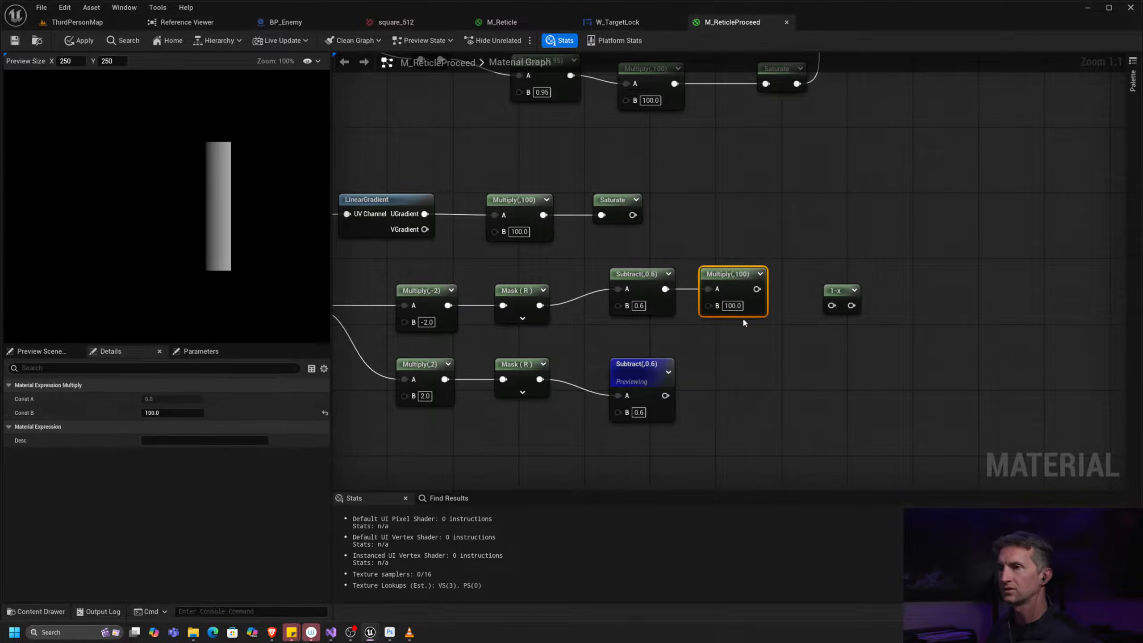
key(ctrl+c)
key(ctrl+v)
drag(665, 395, 740, 383)
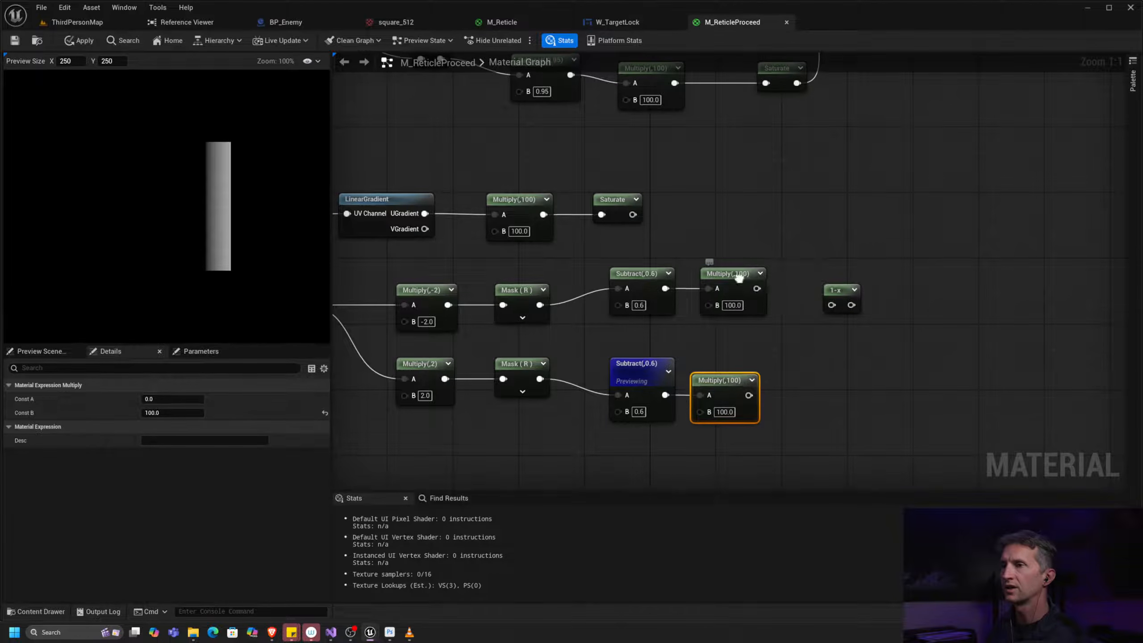
Step: Preview the upper and then the lower Multiply(,100) node, and shift the lower one away from its Subtract node
right_click(739, 293)
click(774, 308)
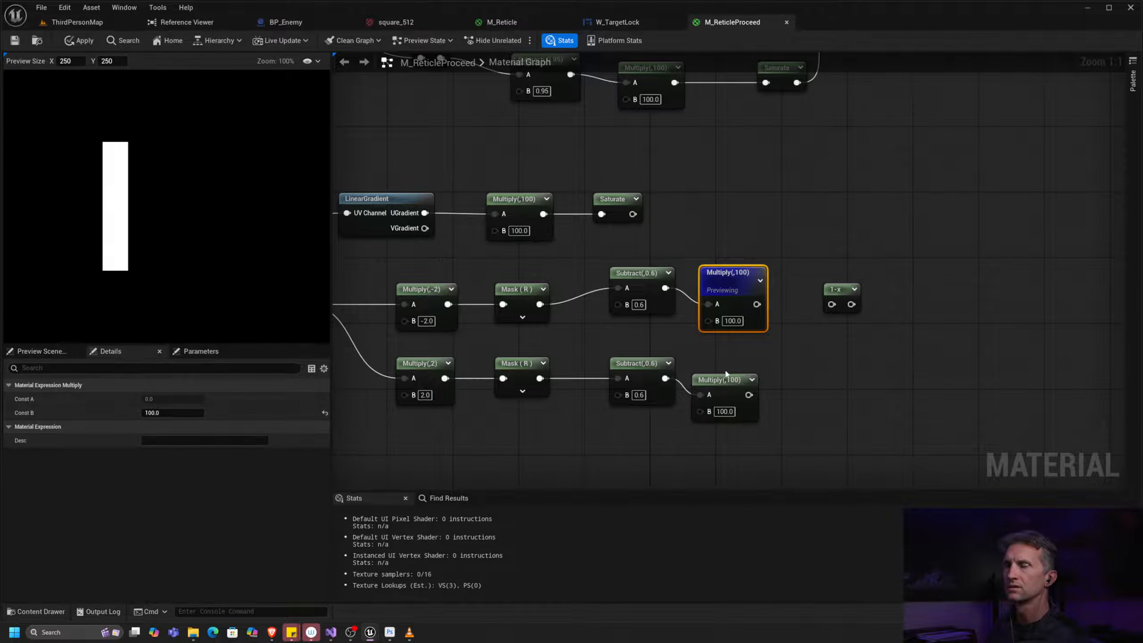
right_drag(718, 374, 733, 377)
right_click(747, 381)
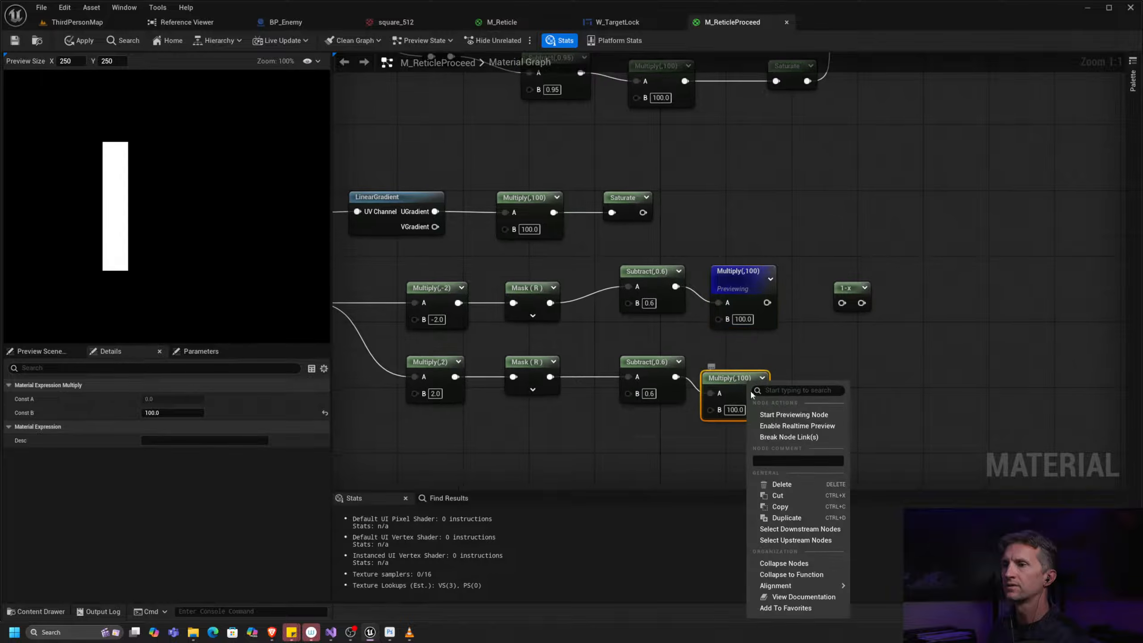
click(793, 414)
drag(742, 380, 771, 356)
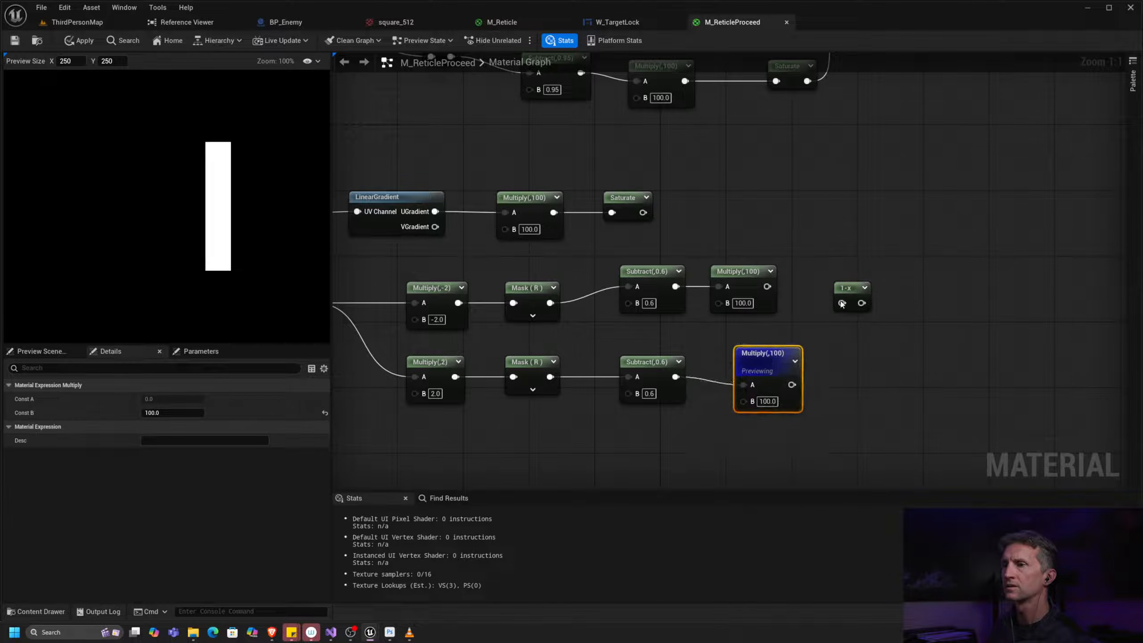
Step: Add a Saturate node to the upper Multiply(,100) output and duplicate it for the lower Multiply(,100) output
drag(846, 288, 911, 271)
drag(770, 287, 837, 272)
text(sat)
click(835, 341)
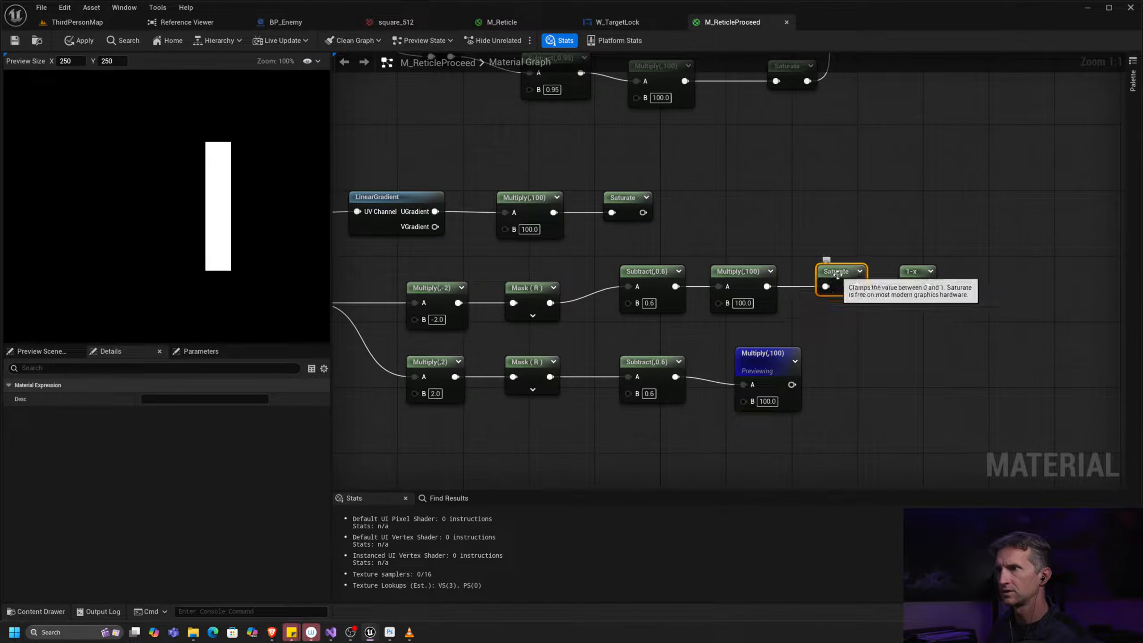
key(ctrl+d)
drag(791, 385, 841, 384)
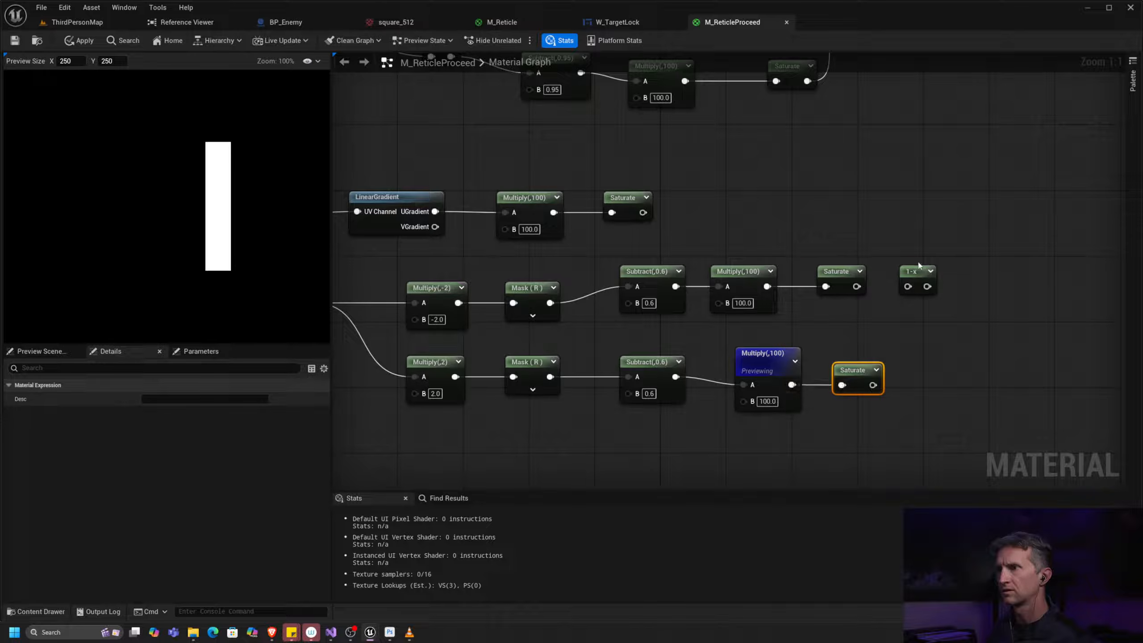
Step: Combine the upper and lower Saturate outputs in a new Add node and preview it, moving the 1-x node out of the way
drag(919, 272, 1075, 278)
drag(857, 287, 926, 297)
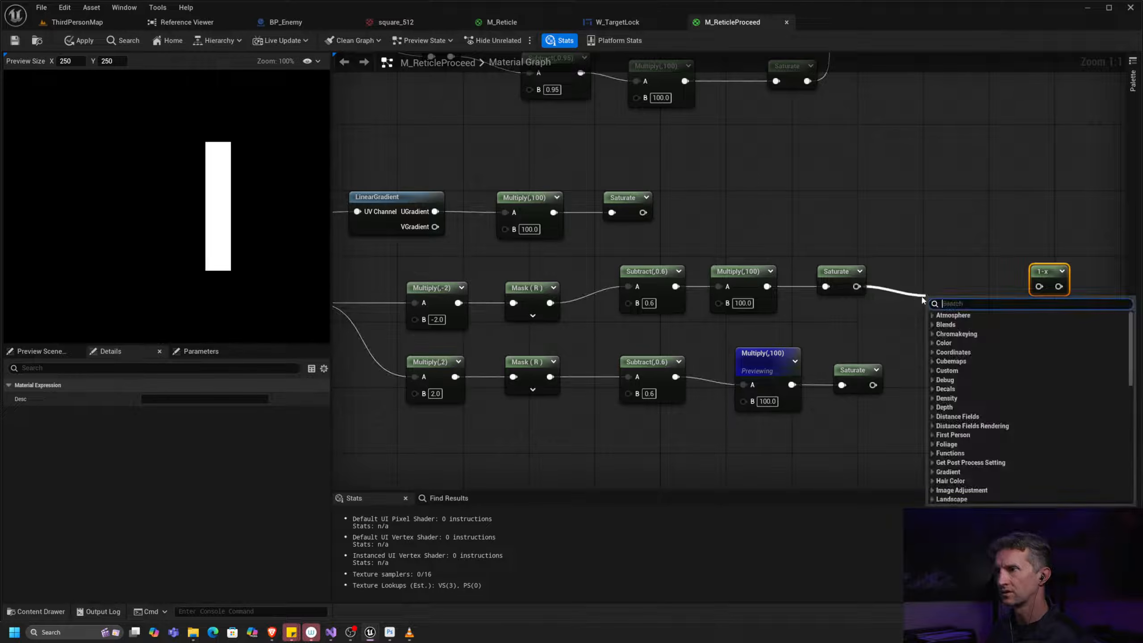
text(+)
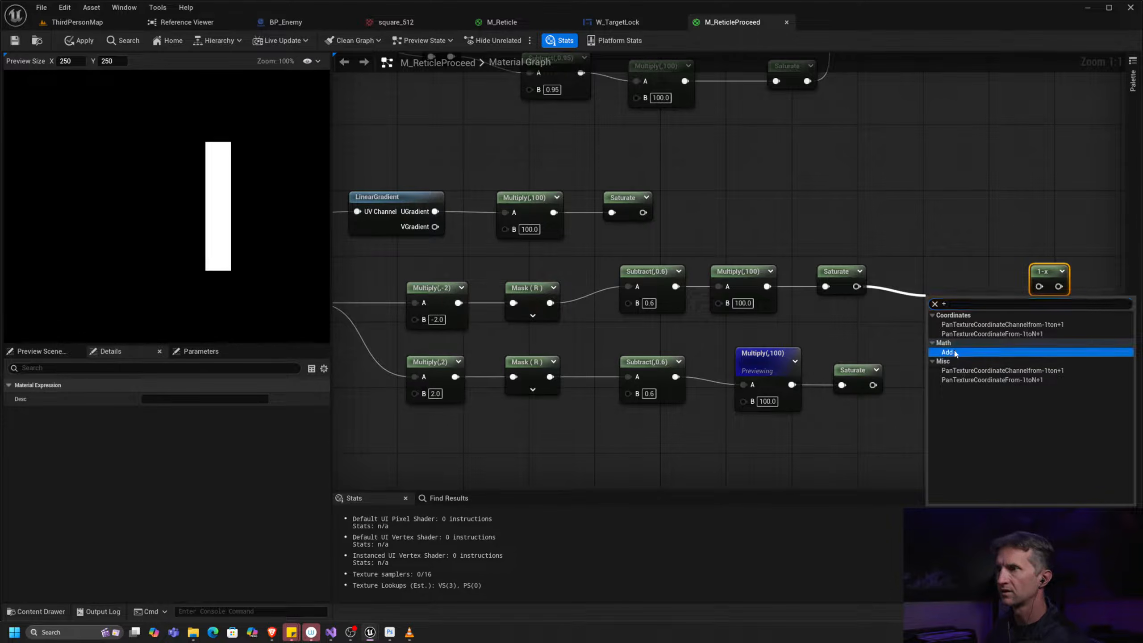
click(955, 354)
drag(873, 384, 940, 301)
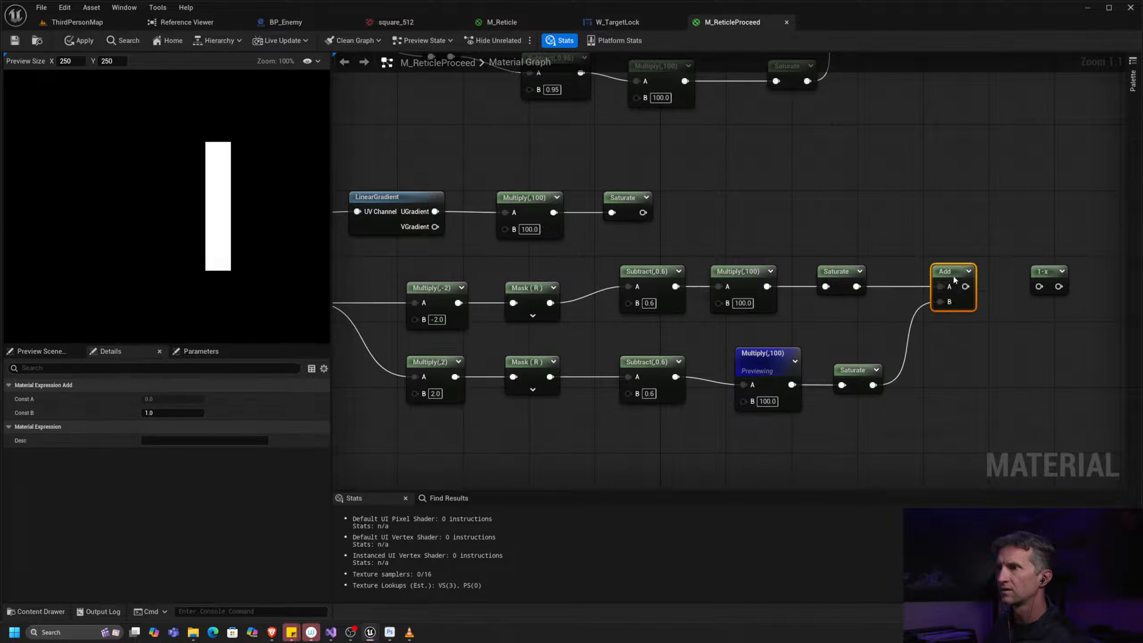
right_click(957, 275)
click(989, 306)
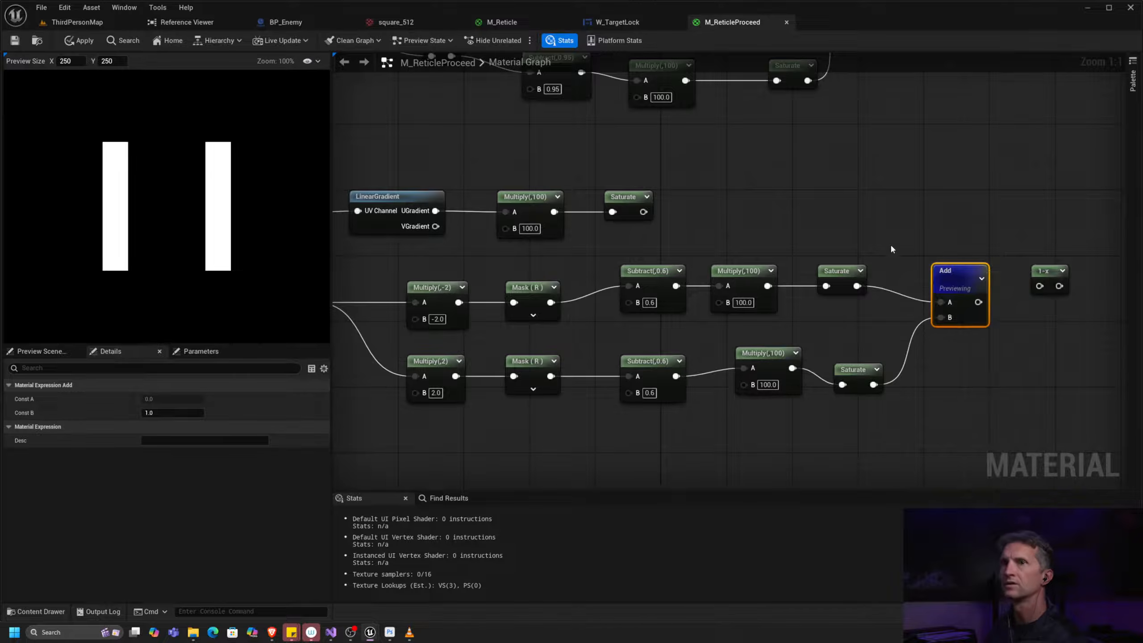
Step: Connect the new Add node's output to the 1-x node and preview the inverted mask
right_drag(1051, 286, 778, 276)
drag(709, 294, 771, 255)
right_click(760, 286)
click(778, 311)
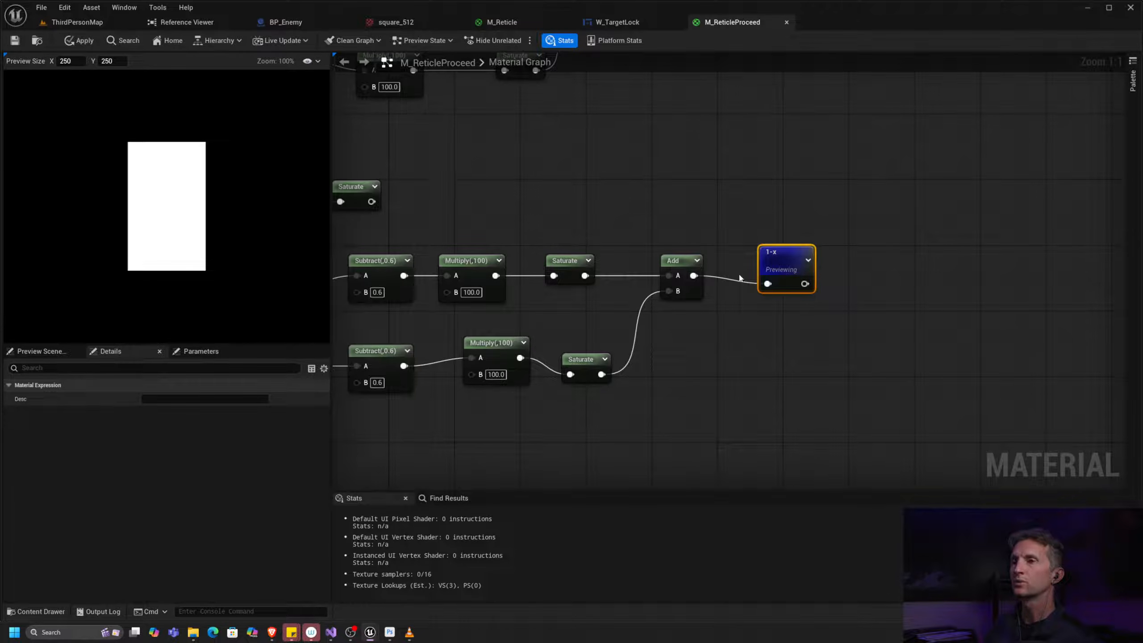
Step: Preview the final Saturate node of the square outline chain that feeds the Opacity Mask
scroll(713, 248, down, 5)
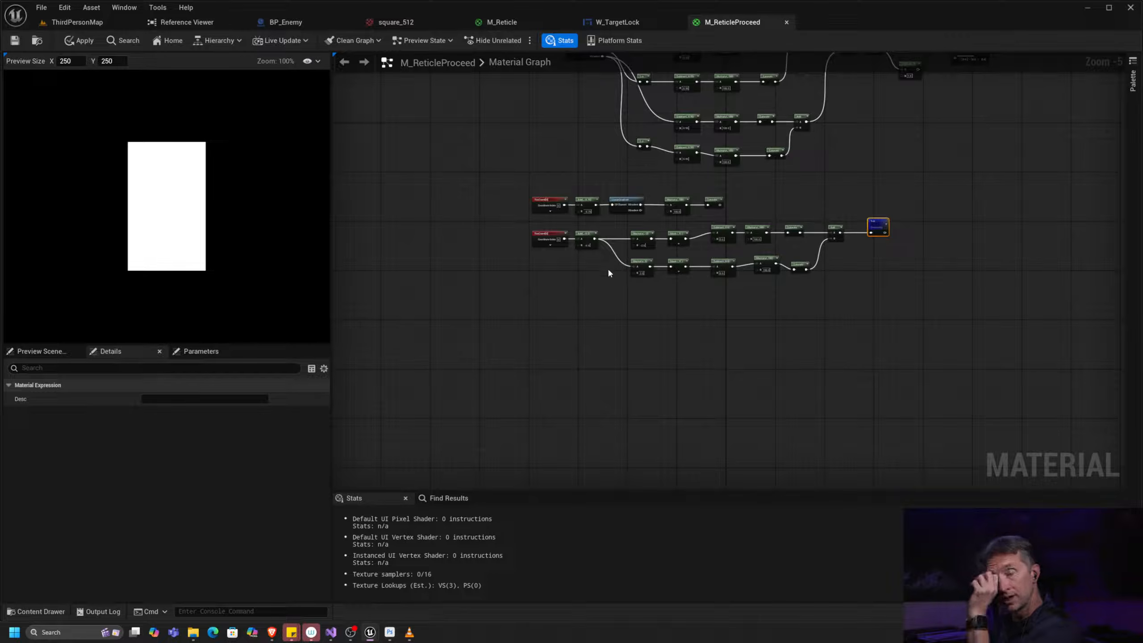
right_drag(866, 108, 793, 278)
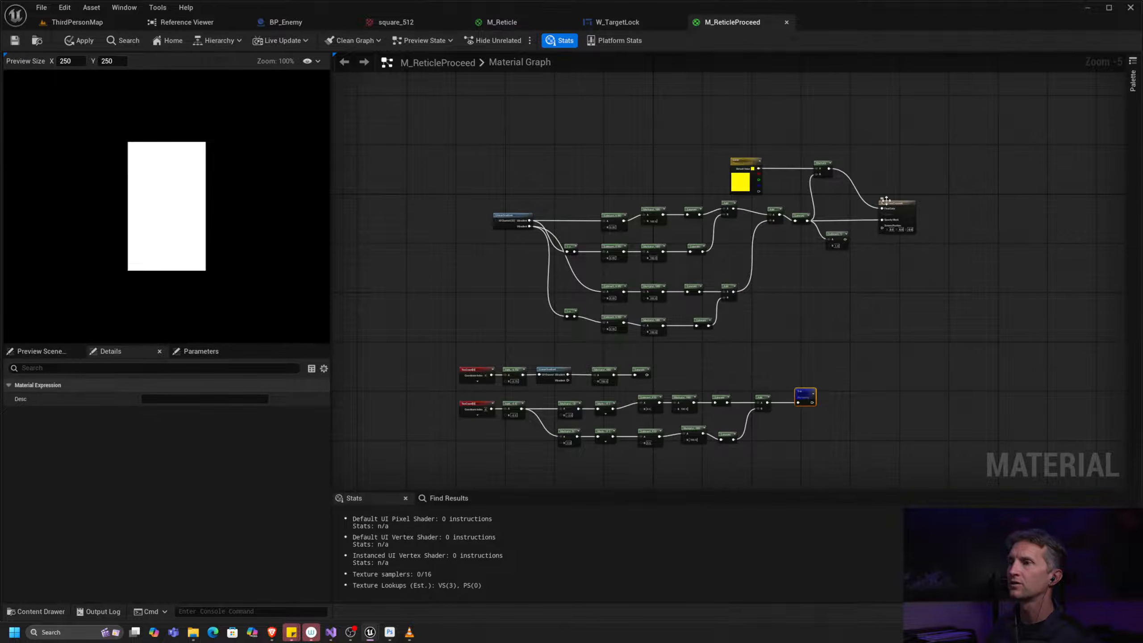
scroll(833, 220, up, 3)
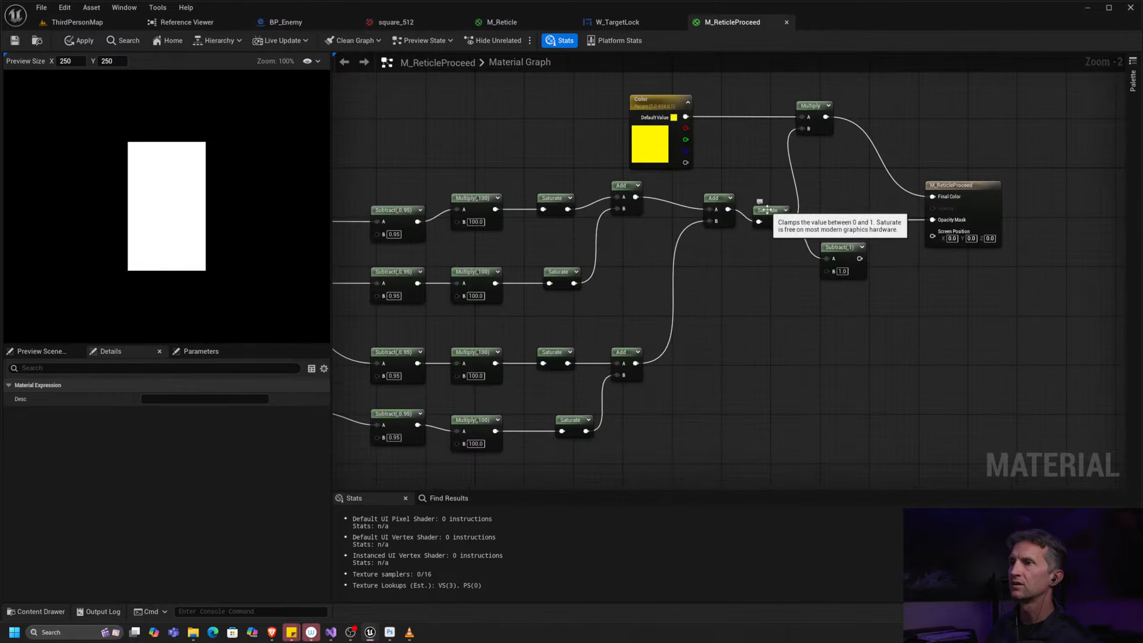
right_click(767, 213)
click(792, 235)
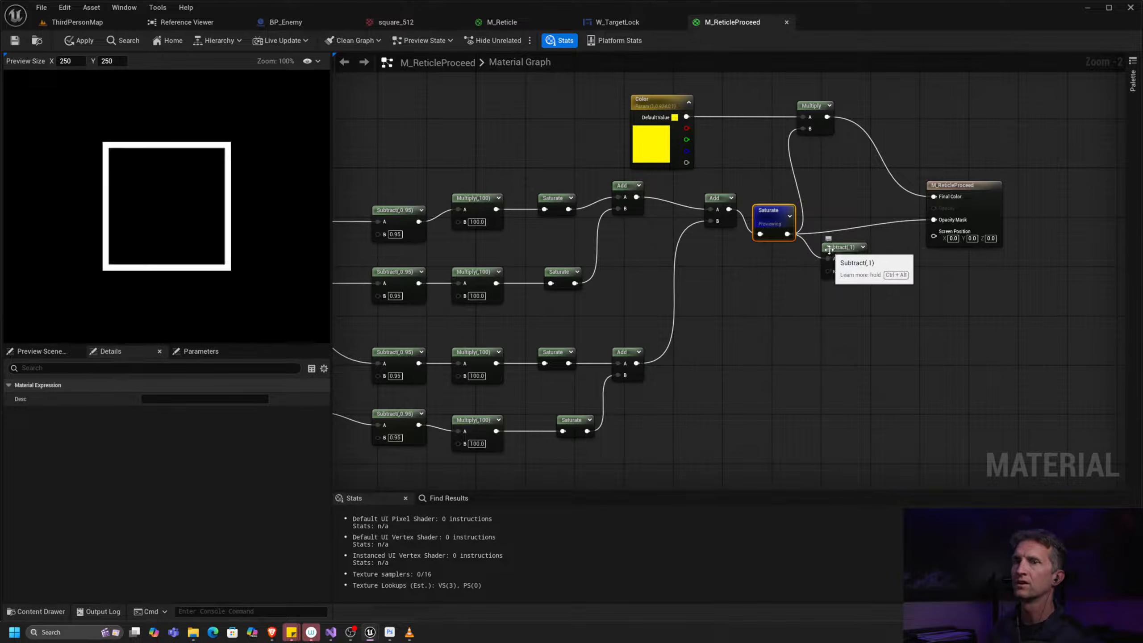
Step: Move the 1-x node farther from the Add node of the side masks, and preview that Add node again
right_drag(788, 365, 839, 115)
right_drag(858, 231, 769, 303)
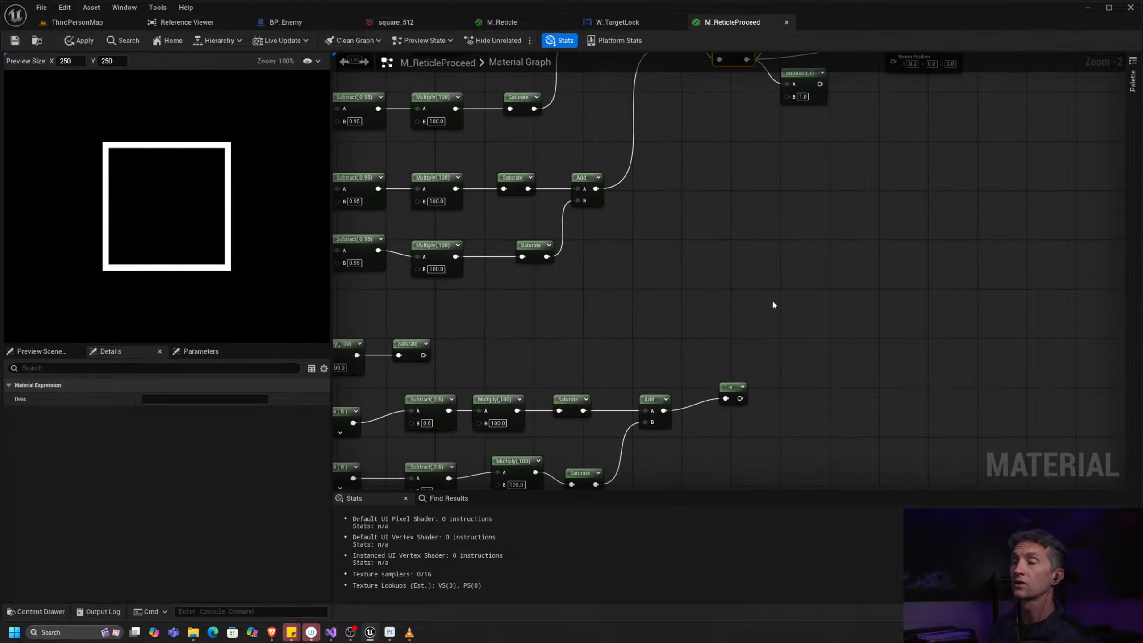
right_drag(757, 250, 667, 324)
drag(646, 458, 733, 454)
right_drag(666, 394, 677, 304)
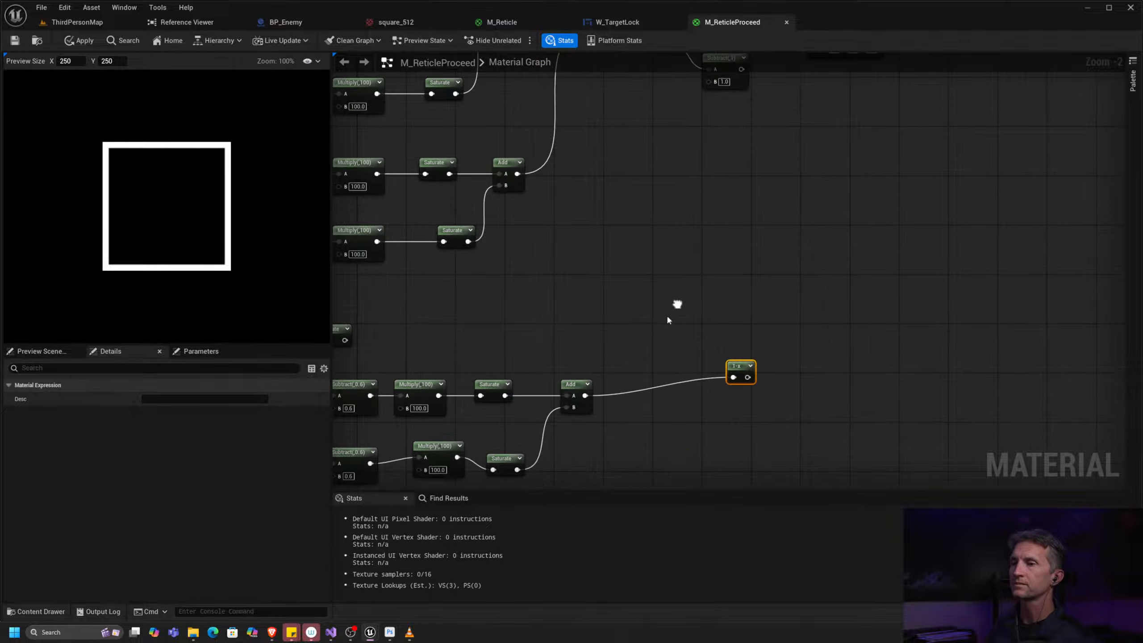
right_click(578, 386)
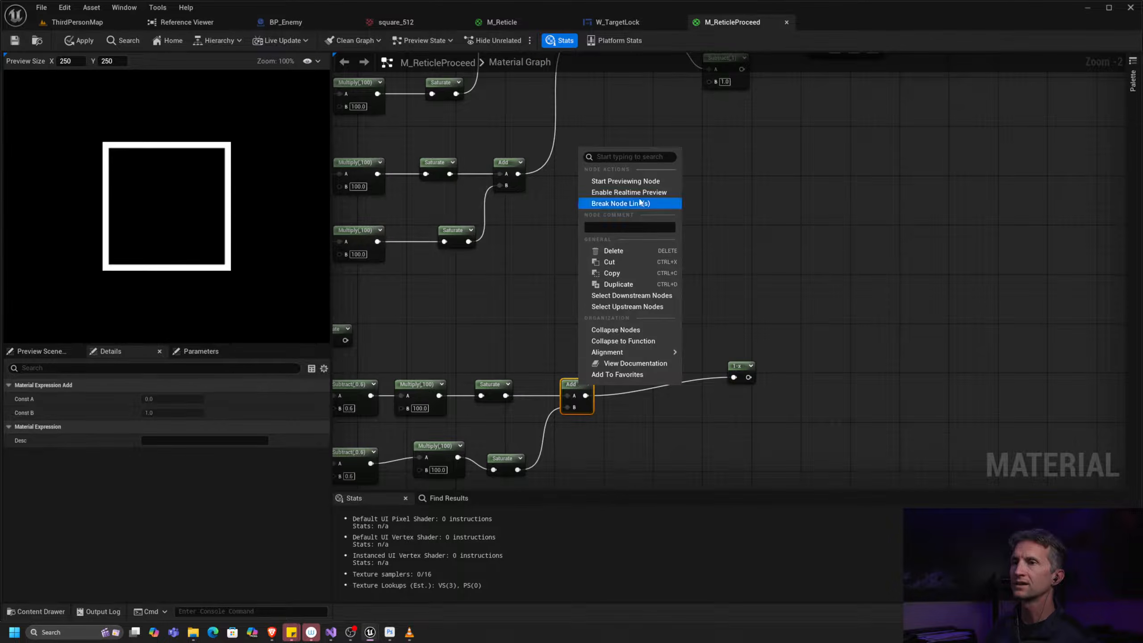
click(626, 180)
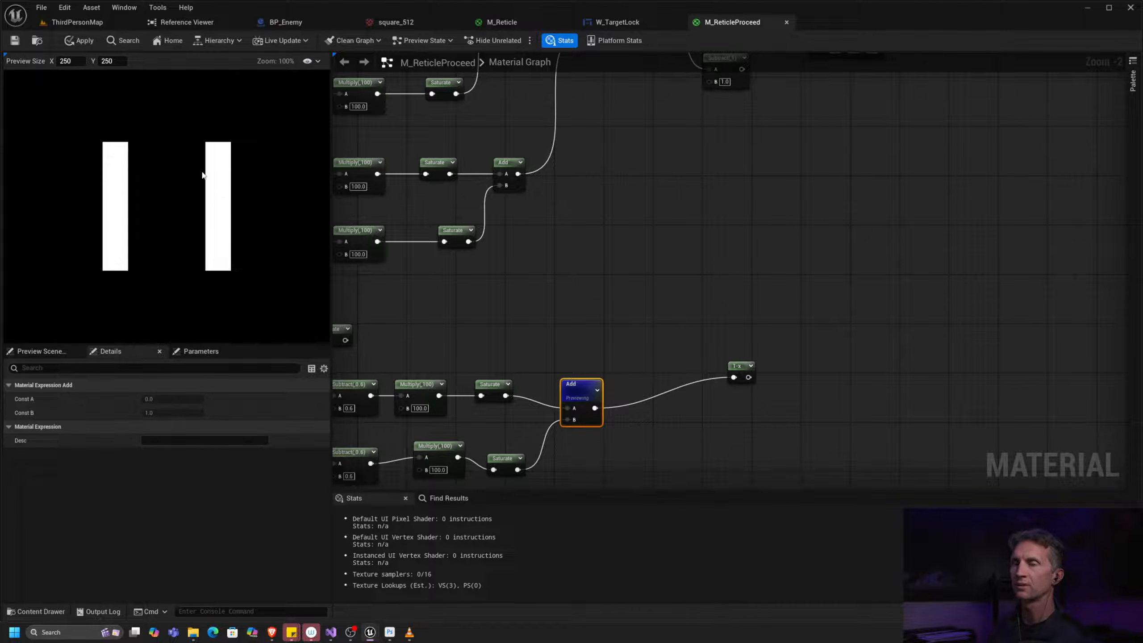
Step: Add a Multiply node above the 1-x node, fed by the square outline's final Saturate output
right_drag(678, 235, 595, 249)
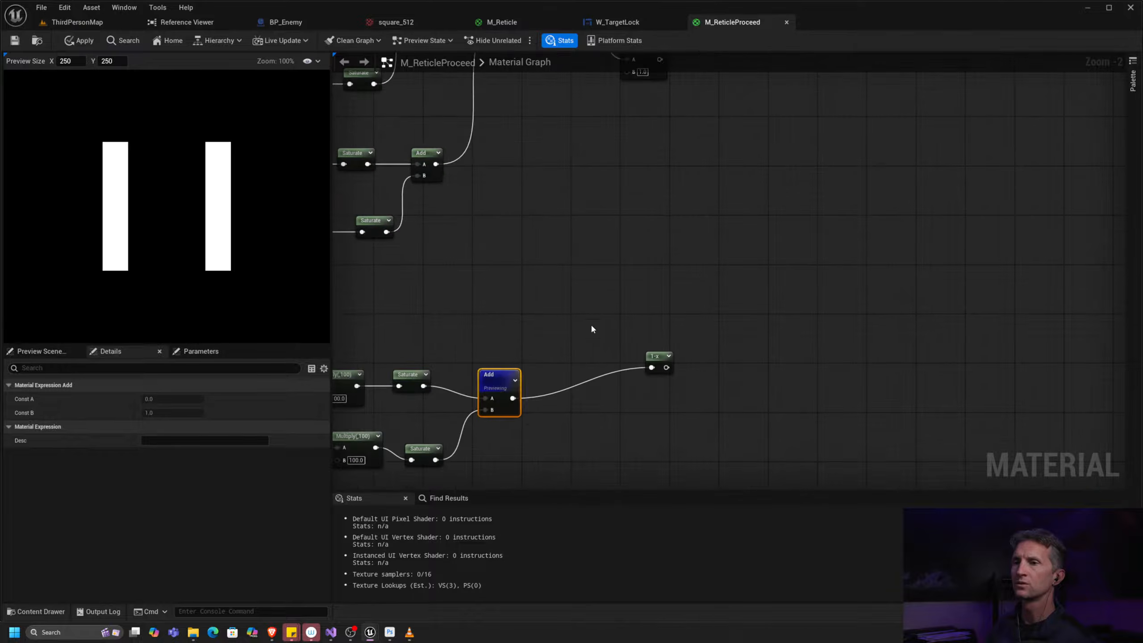
scroll(555, 304, down, 2)
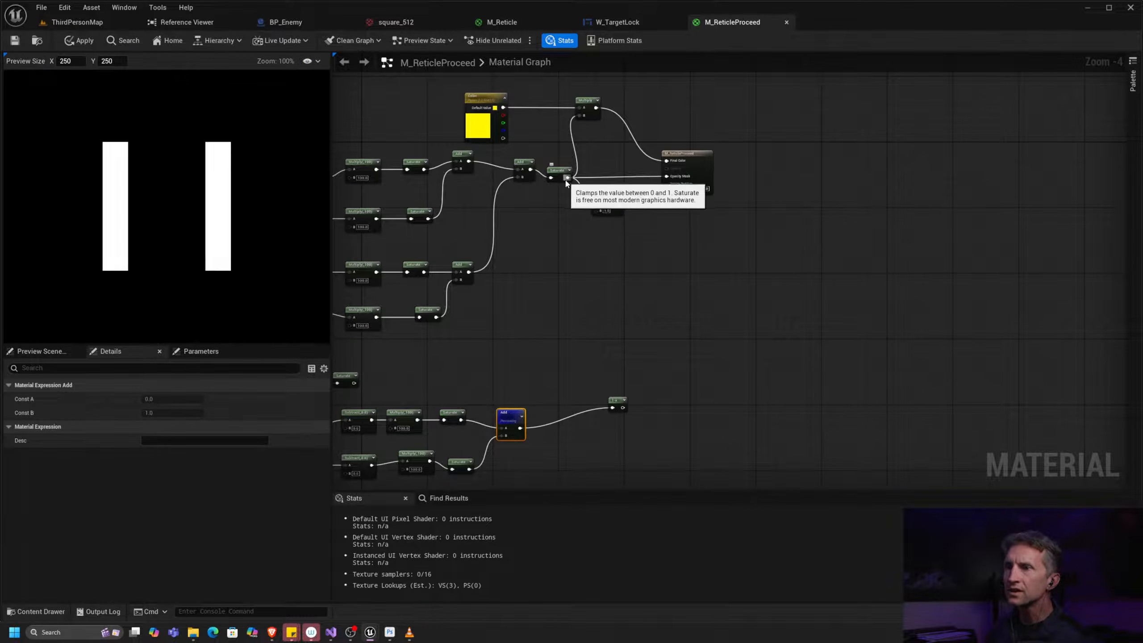
drag(567, 178, 607, 343)
text(*)
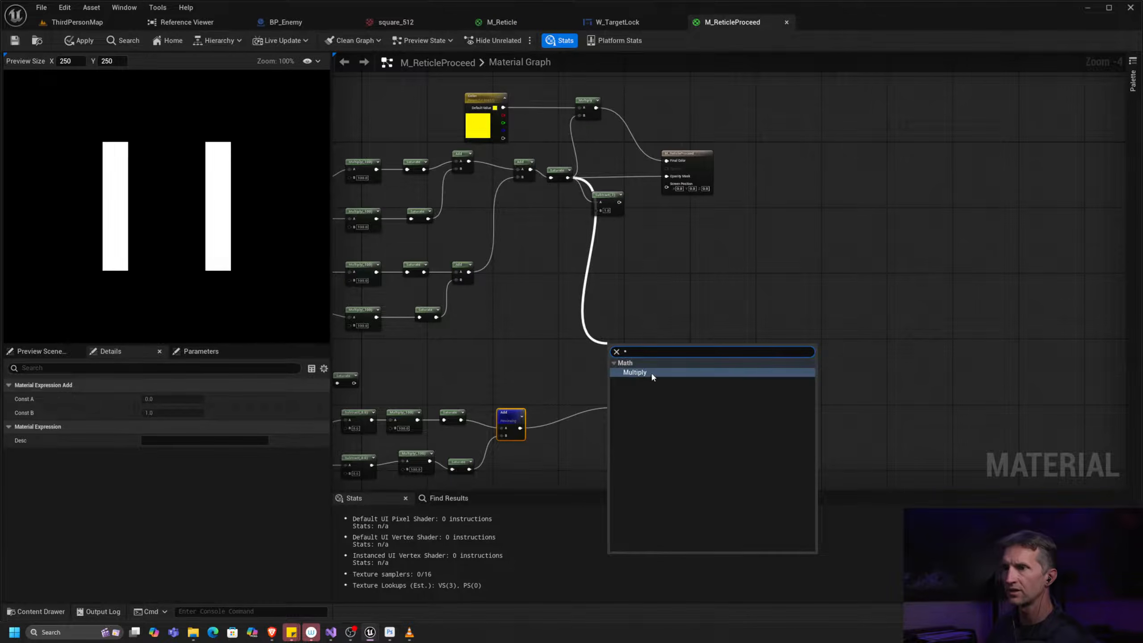
click(650, 372)
scroll(644, 355, up, 4)
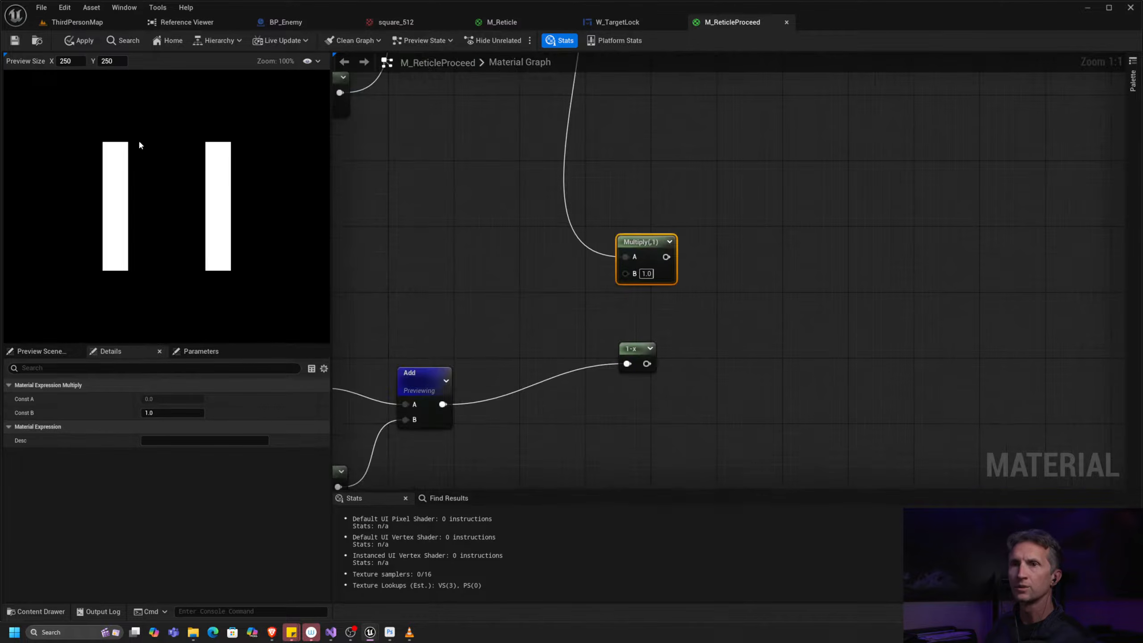
Step: Connect the side masks' Add output to the new Multiply's B input and preview the Multiply node
drag(442, 404, 648, 211)
right_click(649, 210)
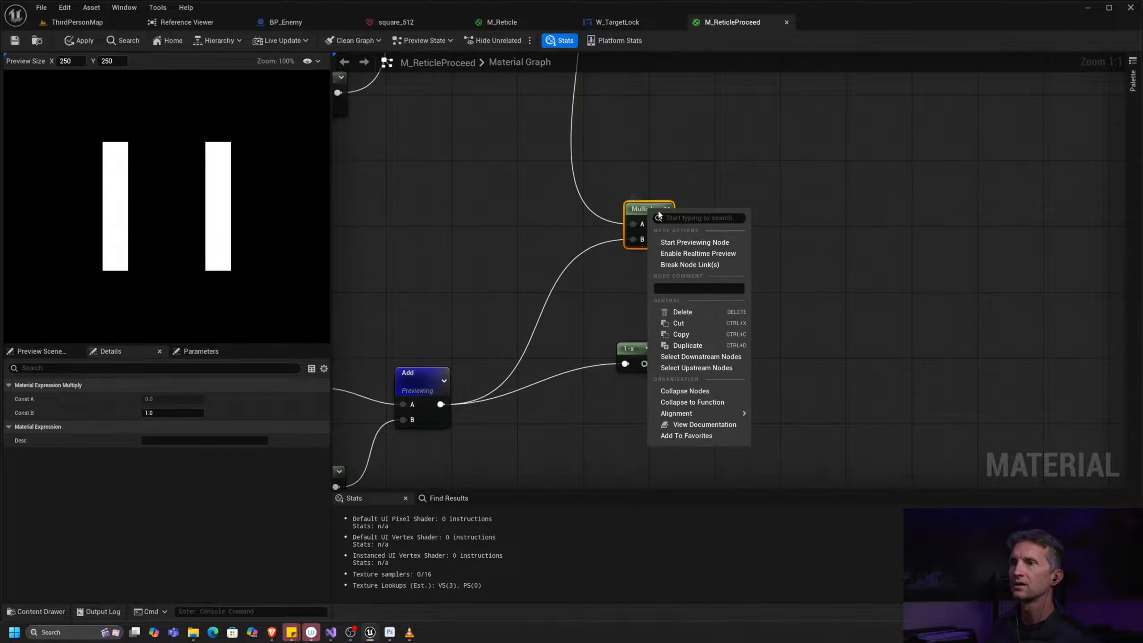
click(692, 244)
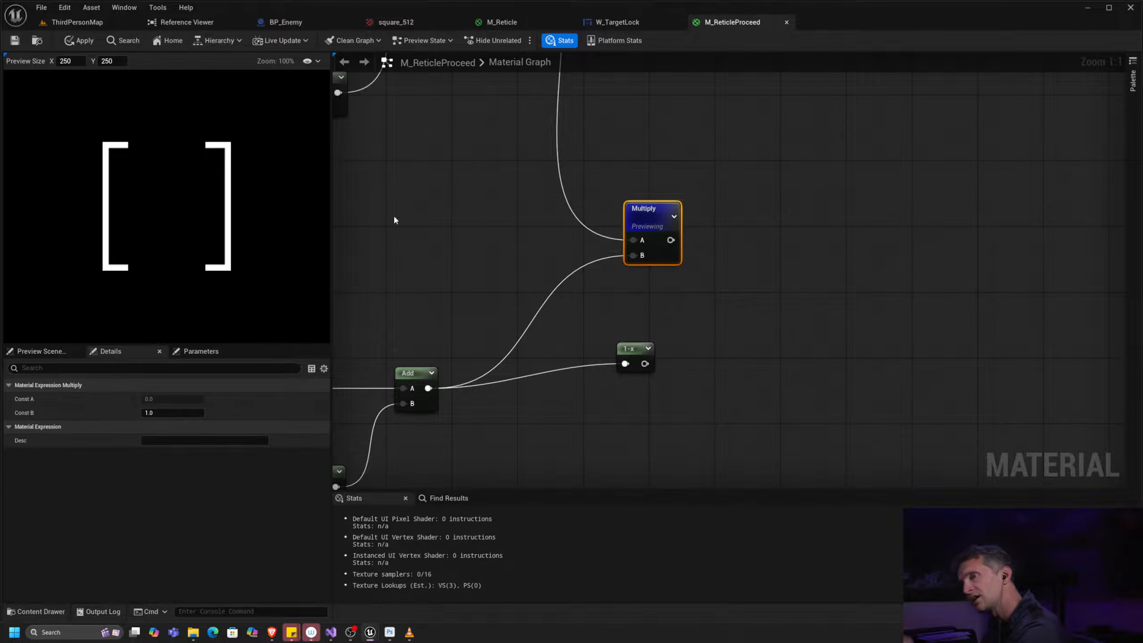
Step: Switch to Photoshop and hide the UV sketch layers to examine the rounded reticle reference image
key(alt+Tab)
key(alt+Tab)
key(alt+Tab)
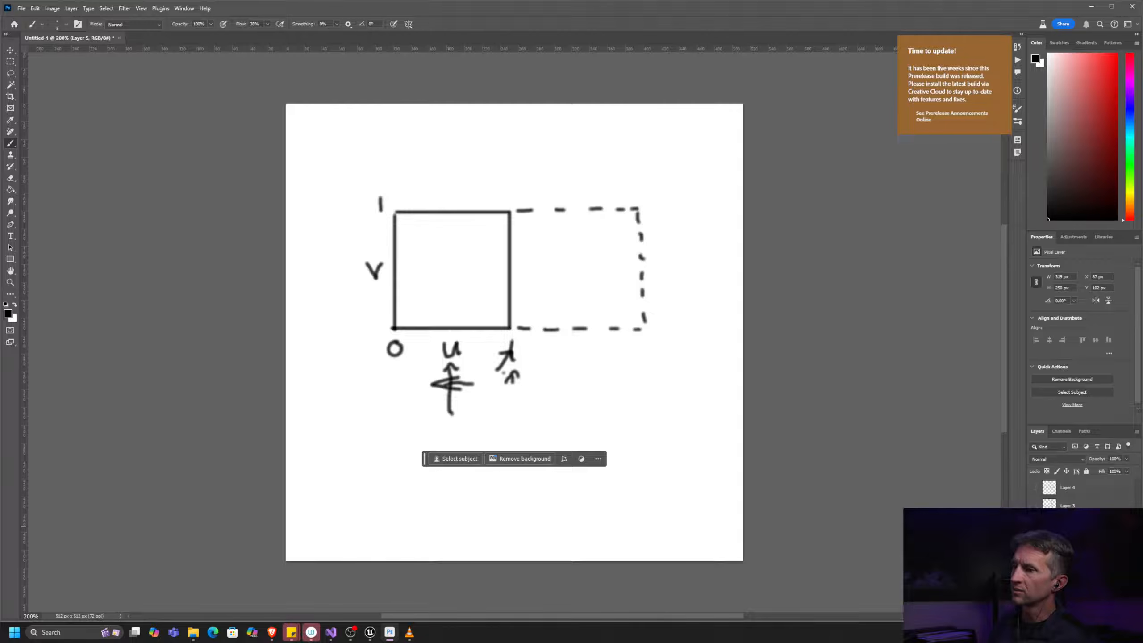
click(1034, 525)
click(1033, 542)
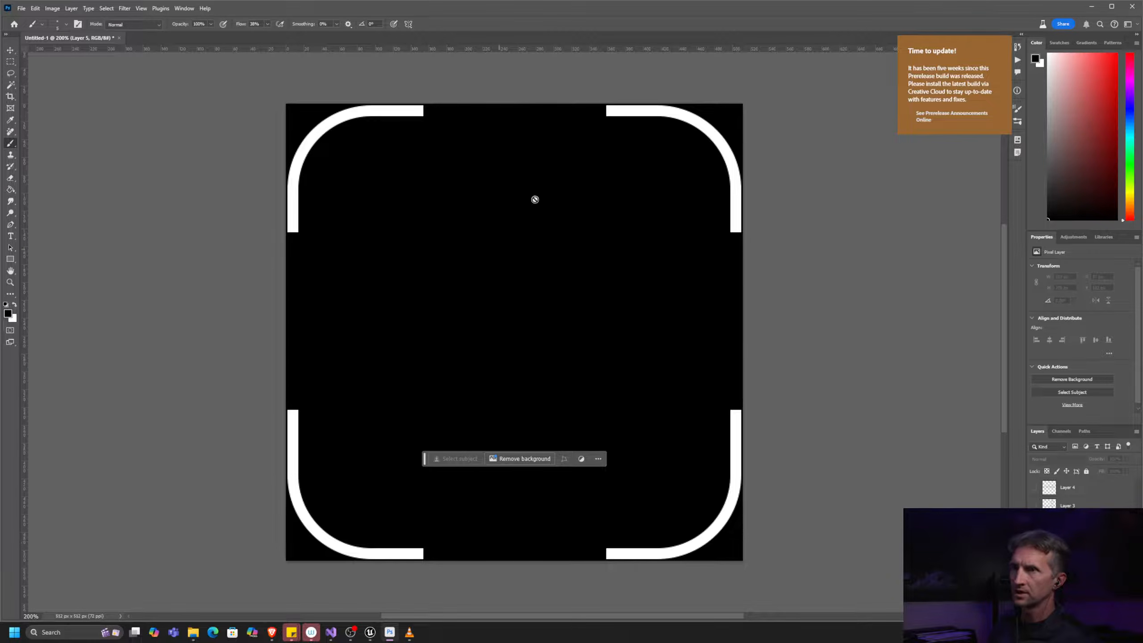
Step: Return to Unreal Editor and examine the TexCoord, Add, Multiply and Mask (R) chains in the material graph
key(alt+Tab)
right_drag(634, 314, 820, 254)
scroll(820, 255, down, 4)
scroll(456, 288, up, 5)
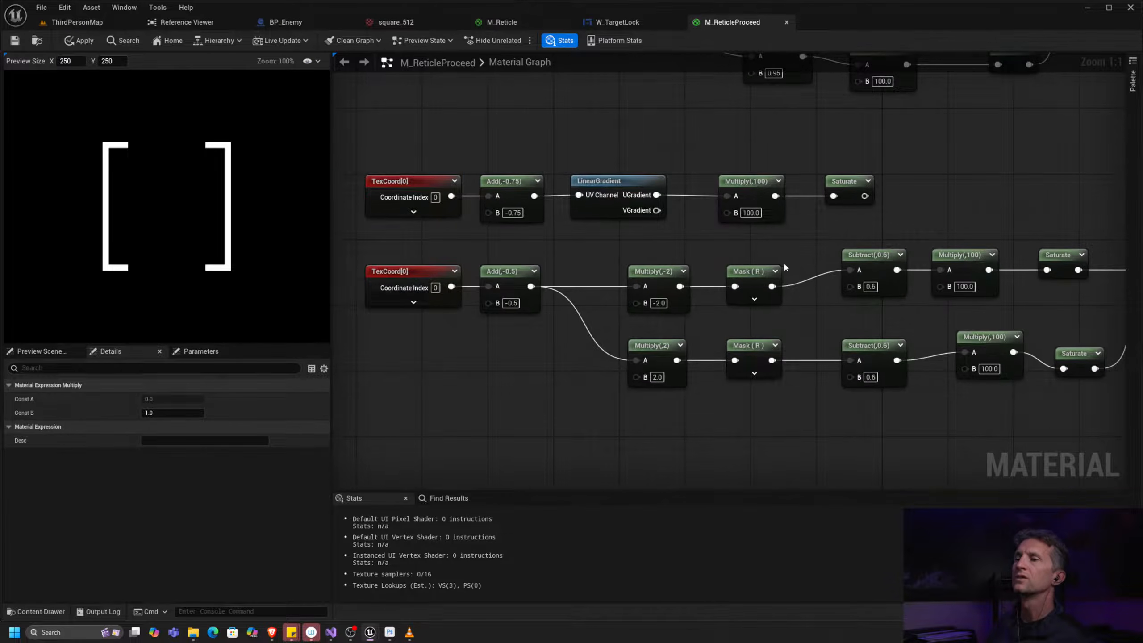
Step: Delete the unused TexCoord, Add(-0.75), LinearGradient, Multiply and Saturate chain above the side-mask chains
right_drag(784, 267, 702, 239)
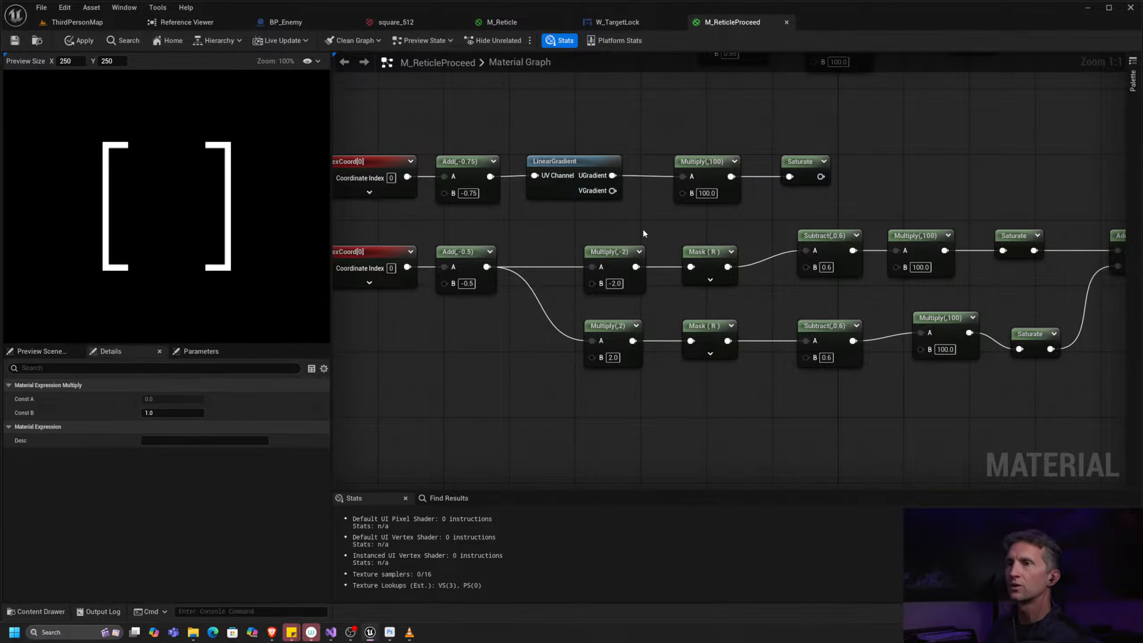
scroll(642, 228, down, 1)
right_drag(714, 182, 652, 262)
drag(390, 200, 809, 251)
key(Delete)
Step: Straighten the lower mirrored chain from Multiply(,2) to Saturate and move it down to make room between the chains
right_drag(763, 260, 765, 179)
right_drag(597, 394, 609, 351)
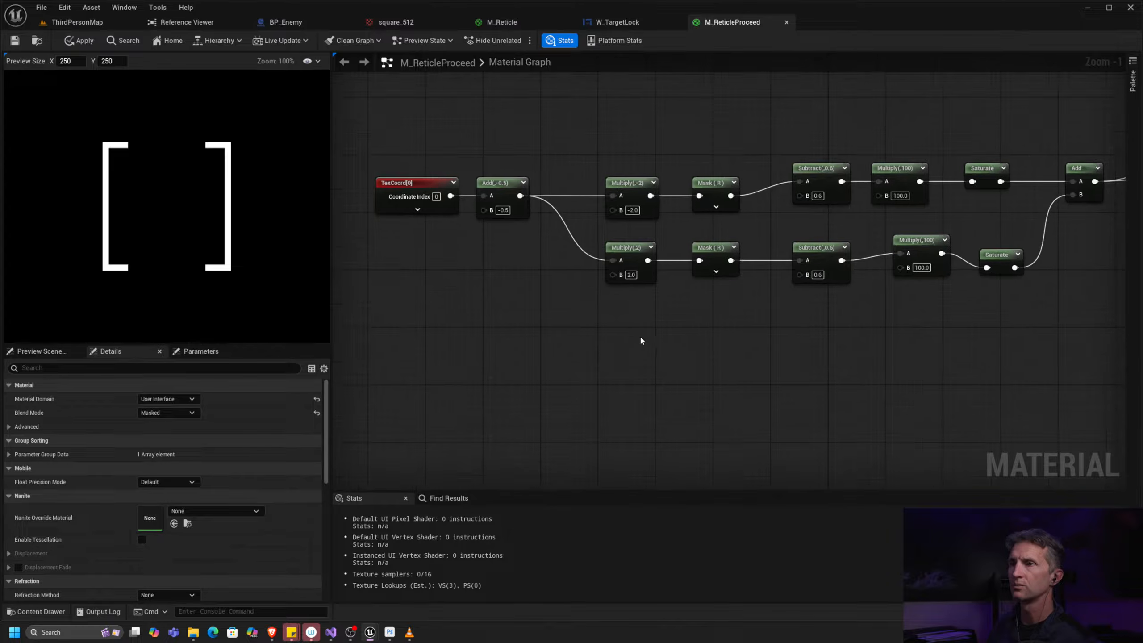
right_drag(699, 179, 607, 189)
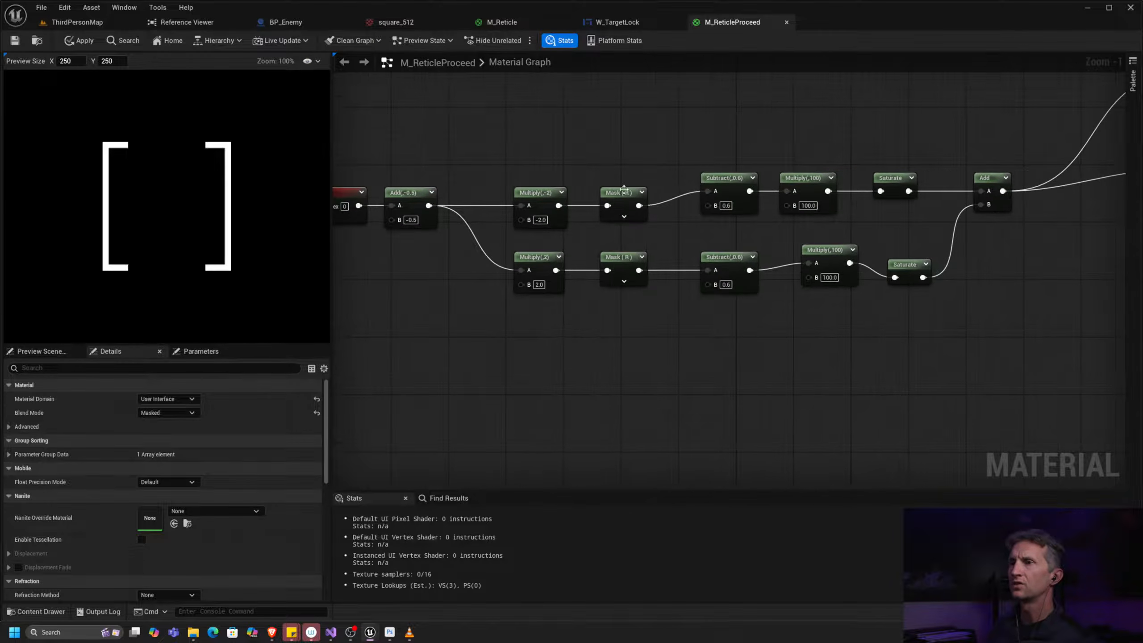
drag(508, 326, 936, 243)
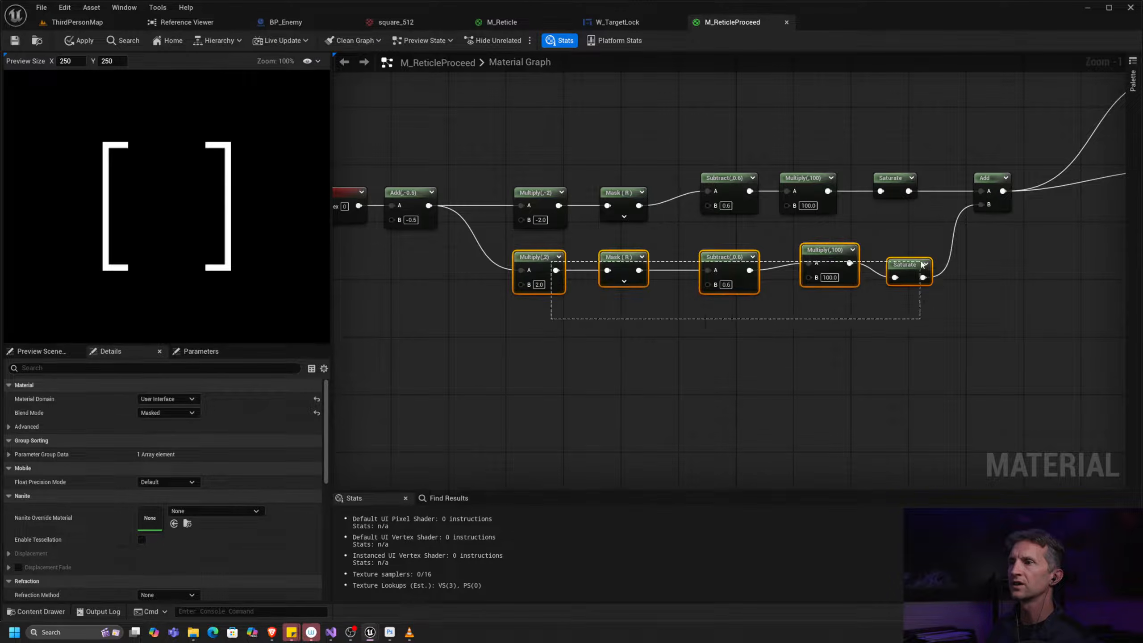
key(q)
drag(548, 269, 555, 350)
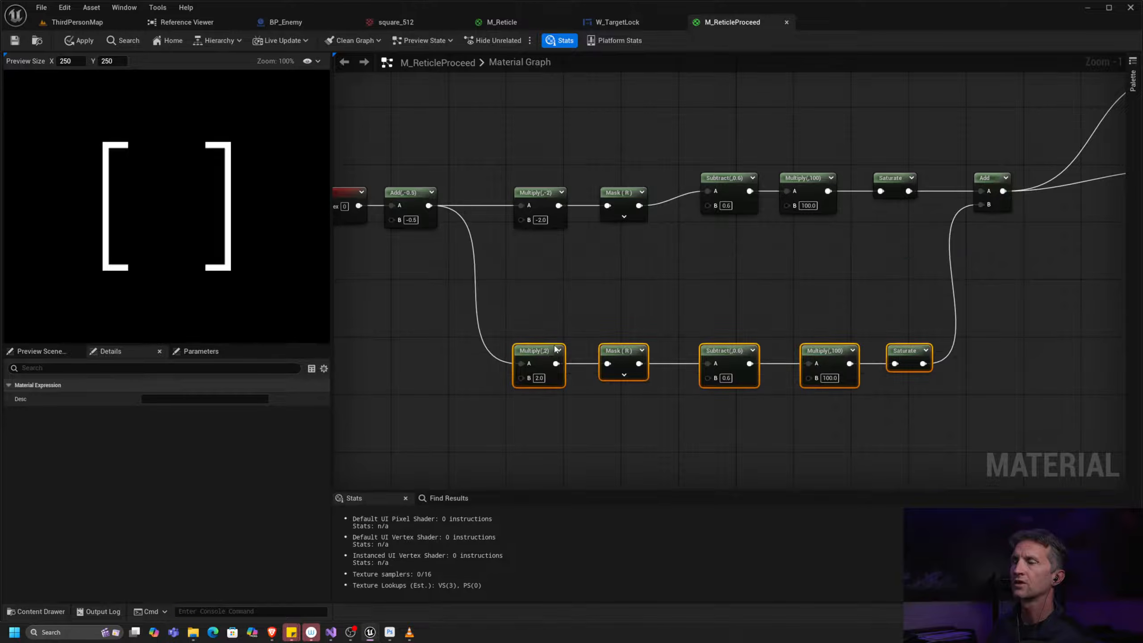
Step: Add a ComponentMask passing only the G channel to the Multiply(,-2) output, place it under Mask (R) and preview it
drag(558, 206, 614, 239)
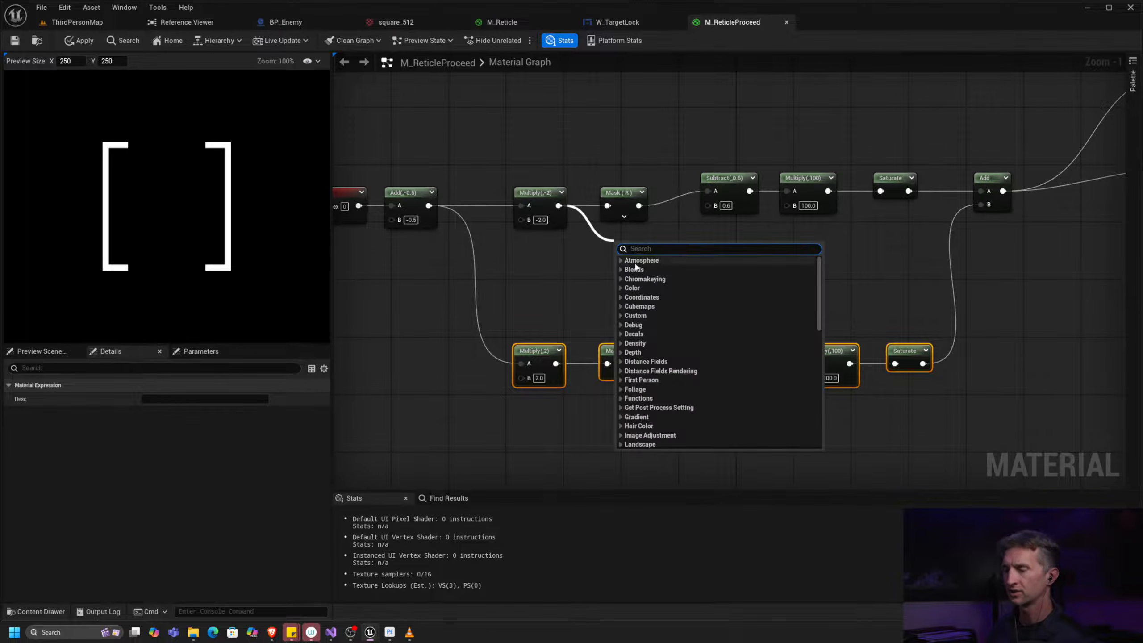
text(mask)
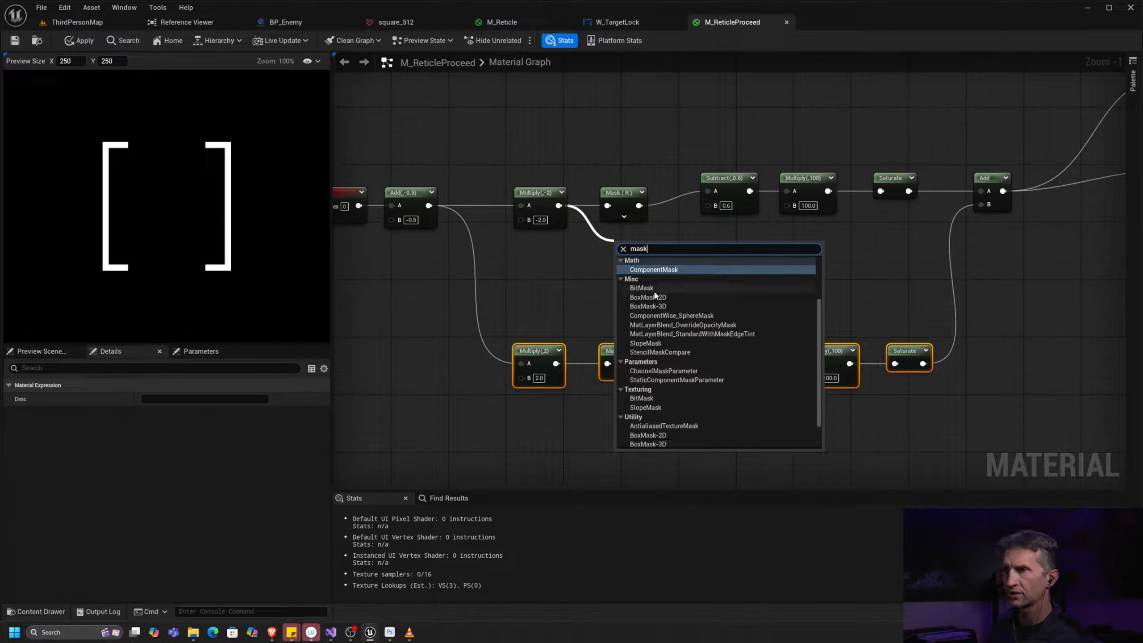
click(653, 269)
drag(634, 248, 622, 254)
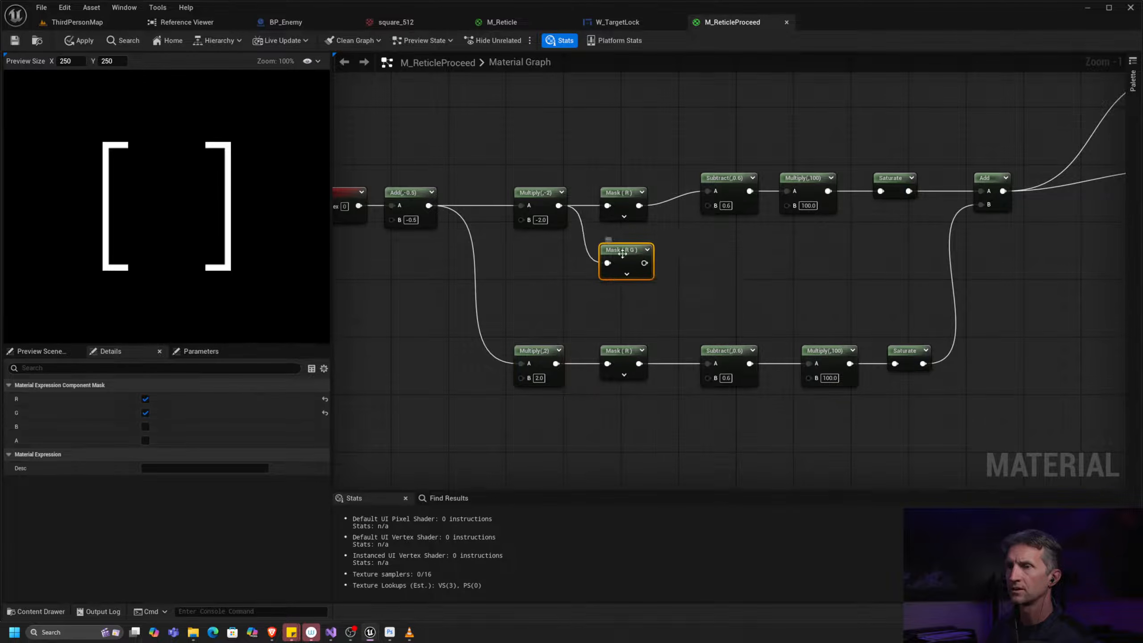
click(145, 399)
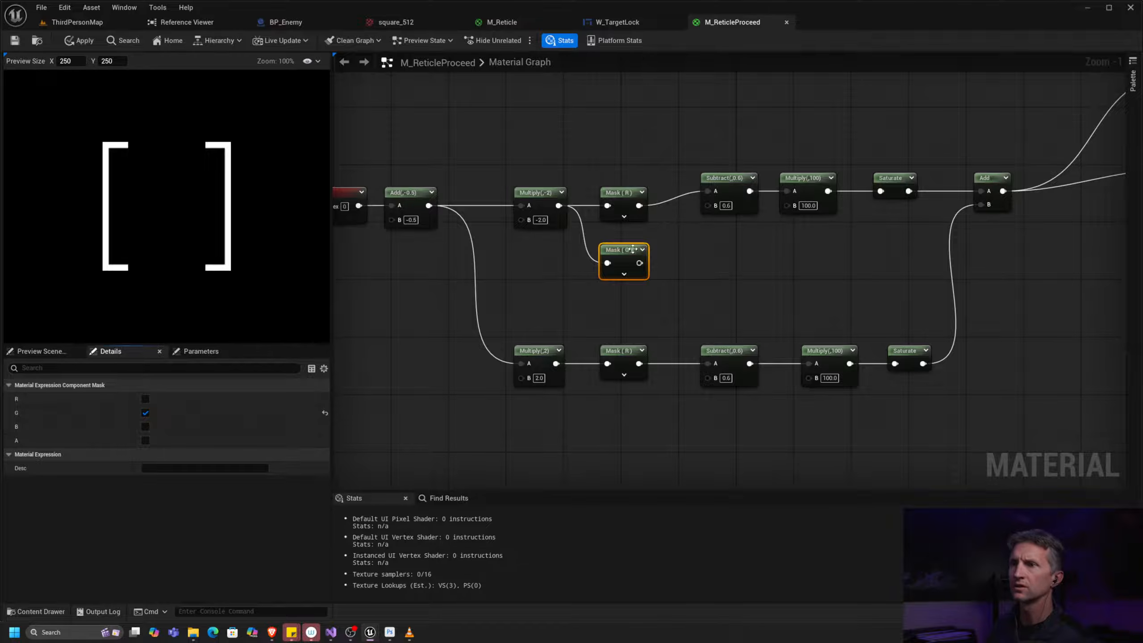
right_click(633, 251)
click(684, 299)
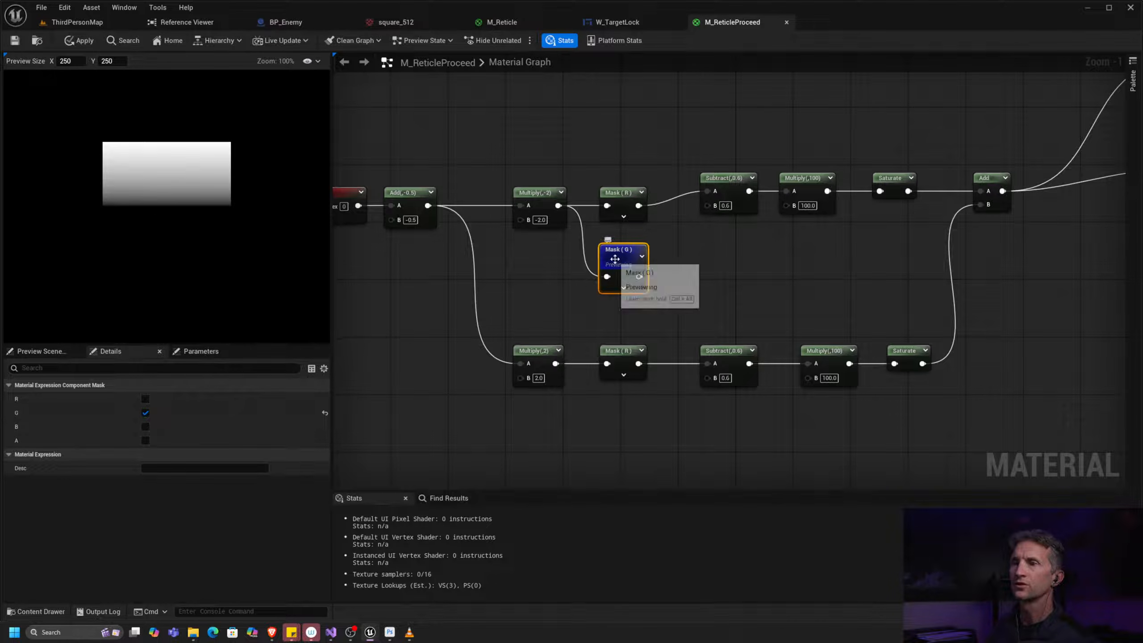
drag(615, 258, 625, 245)
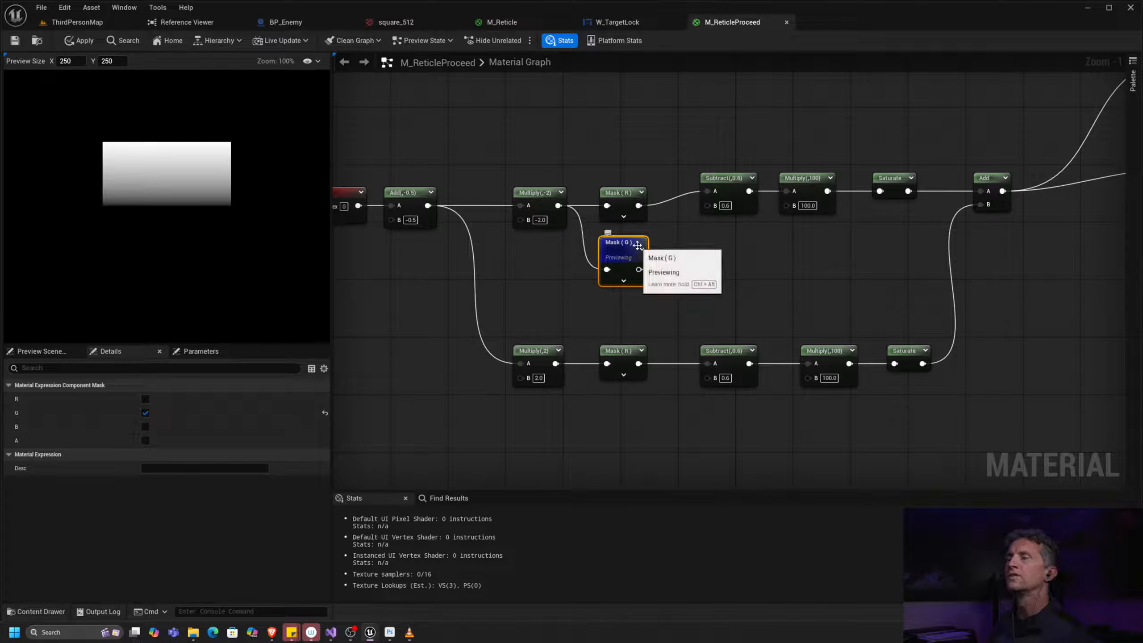
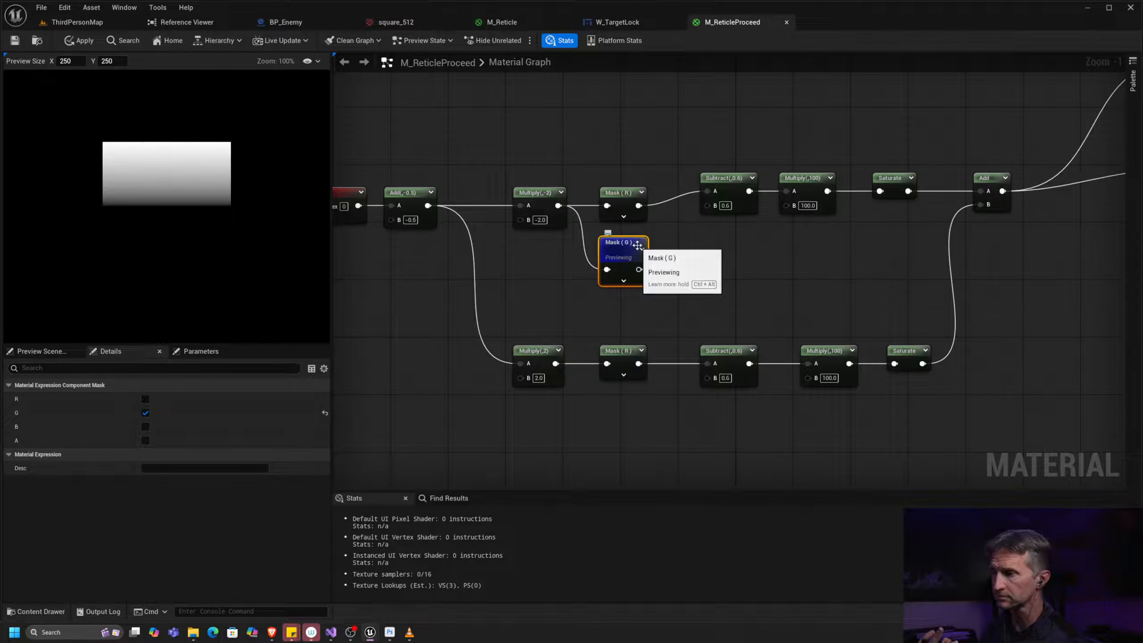
click(930, 232)
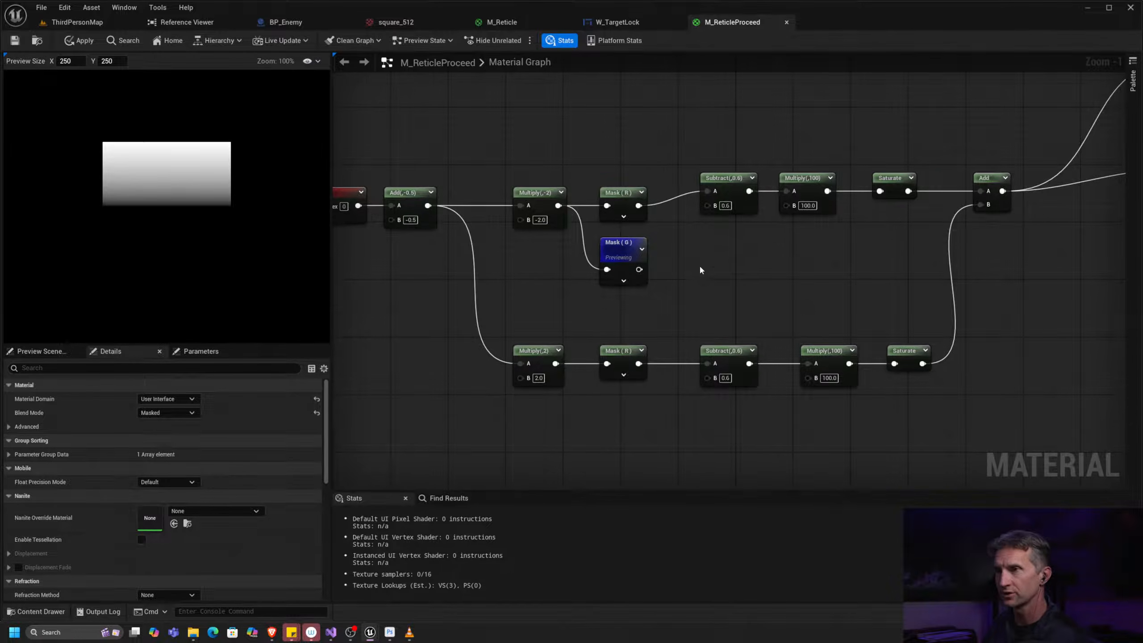
Step: Duplicate the Mask (G) node below the lower Mask (R) and feed it from the Multiply(,2) output
scroll(702, 235, up, 1)
right_drag(721, 234, 675, 236)
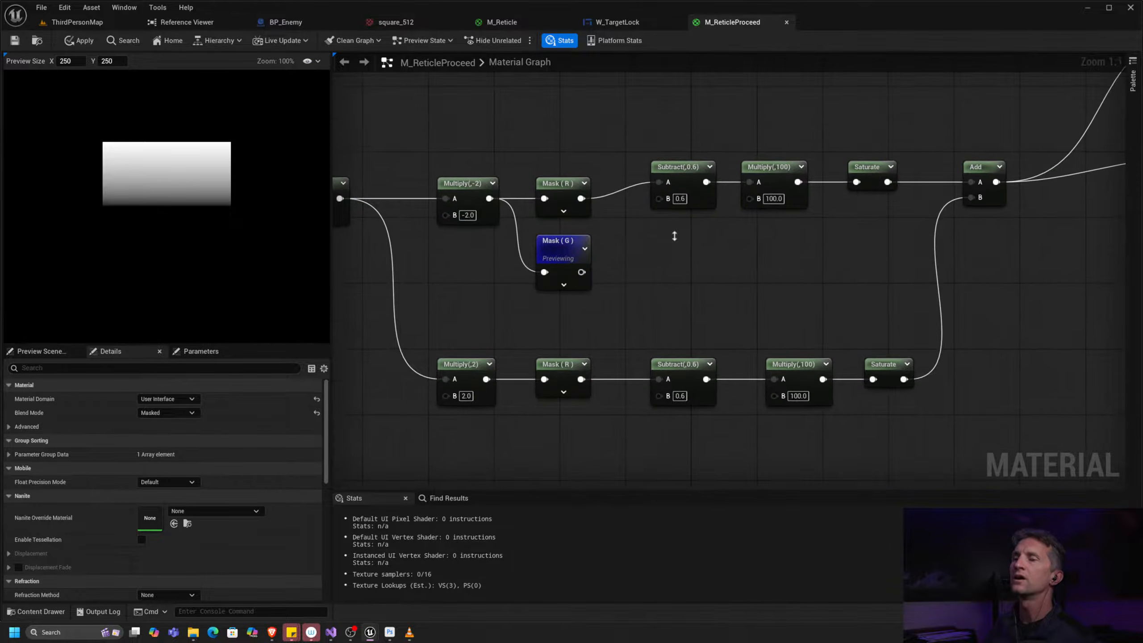
right_drag(636, 274, 639, 170)
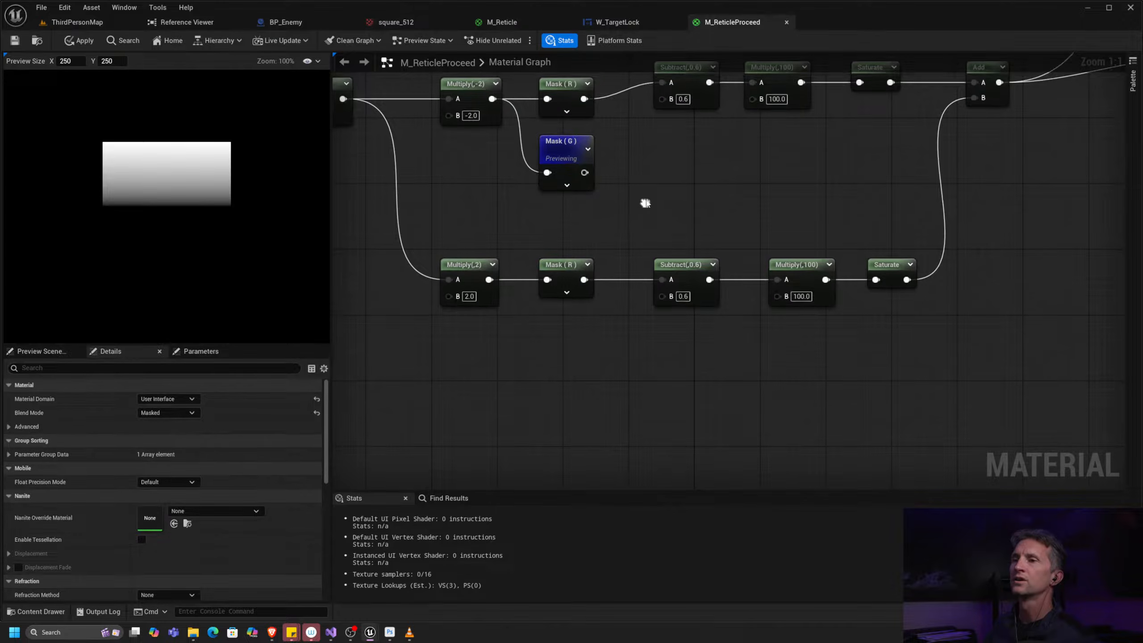
click(567, 182)
key(ctrl+c)
key(ctrl+v)
drag(594, 349, 545, 332)
drag(489, 275, 575, 334)
right_drag(691, 160, 643, 261)
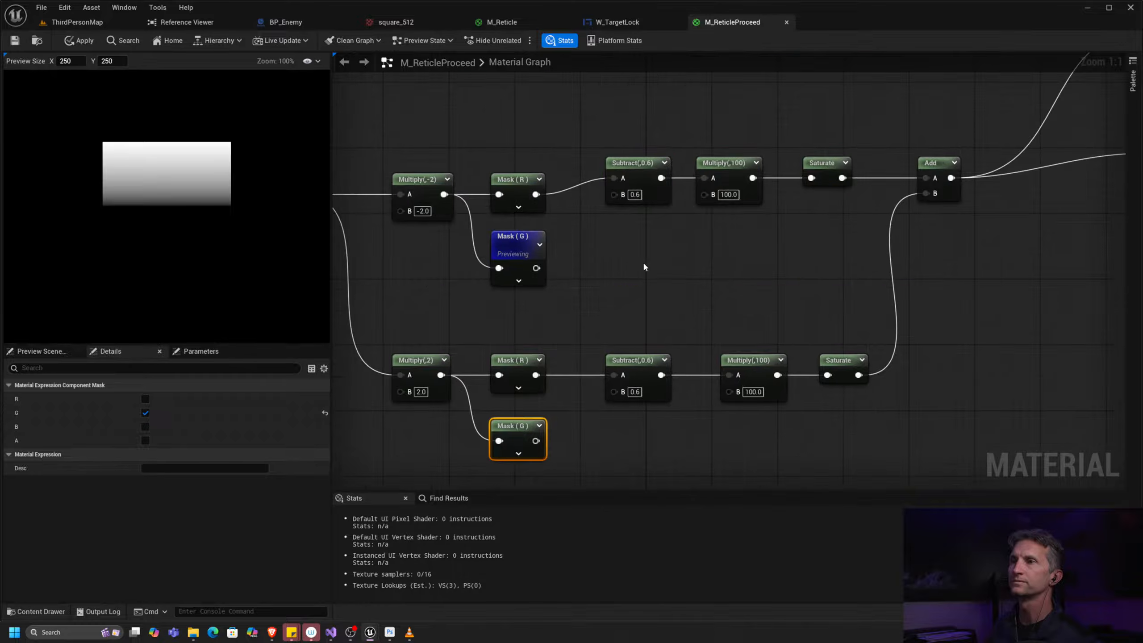
Step: Duplicate the upper chain's Subtract, Multiply and Saturate nodes and feed the copy from the upper Mask (G)
drag(624, 272, 857, 155)
key(ctrl+c)
key(ctrl+v)
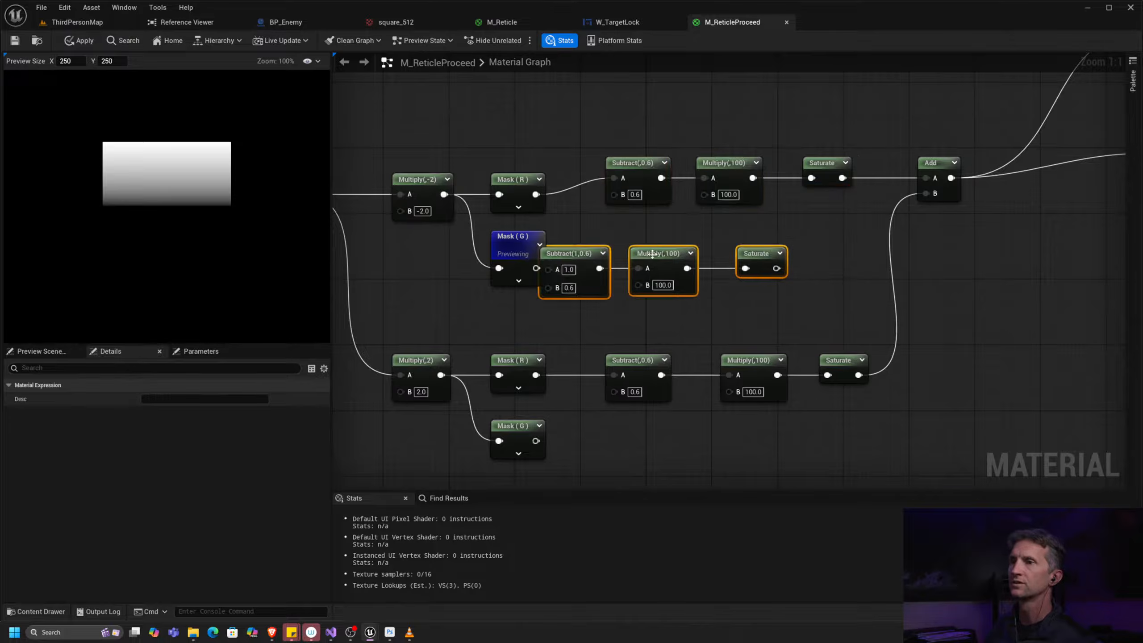
drag(578, 257, 636, 257)
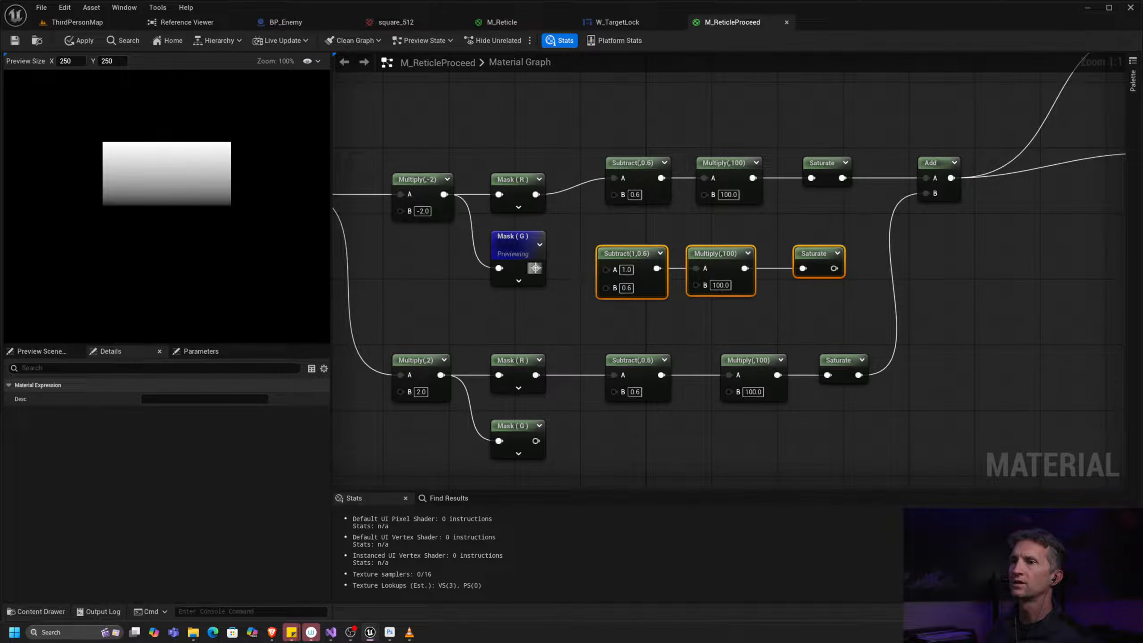
drag(535, 268, 607, 269)
Step: Duplicate the lower chain's Subtract, Multiply and Saturate nodes and feed the copy from the lower Mask (G)
drag(617, 334, 841, 410)
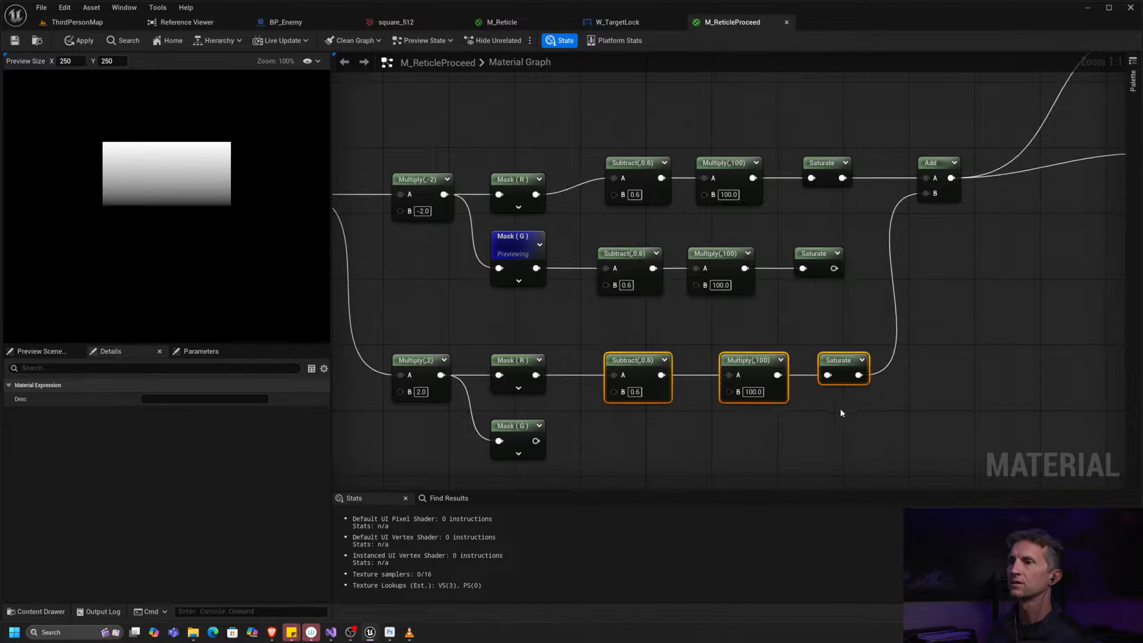
right_drag(721, 435, 730, 342)
key(ctrl+c)
key(ctrl+v)
drag(594, 354, 675, 339)
drag(544, 346, 634, 349)
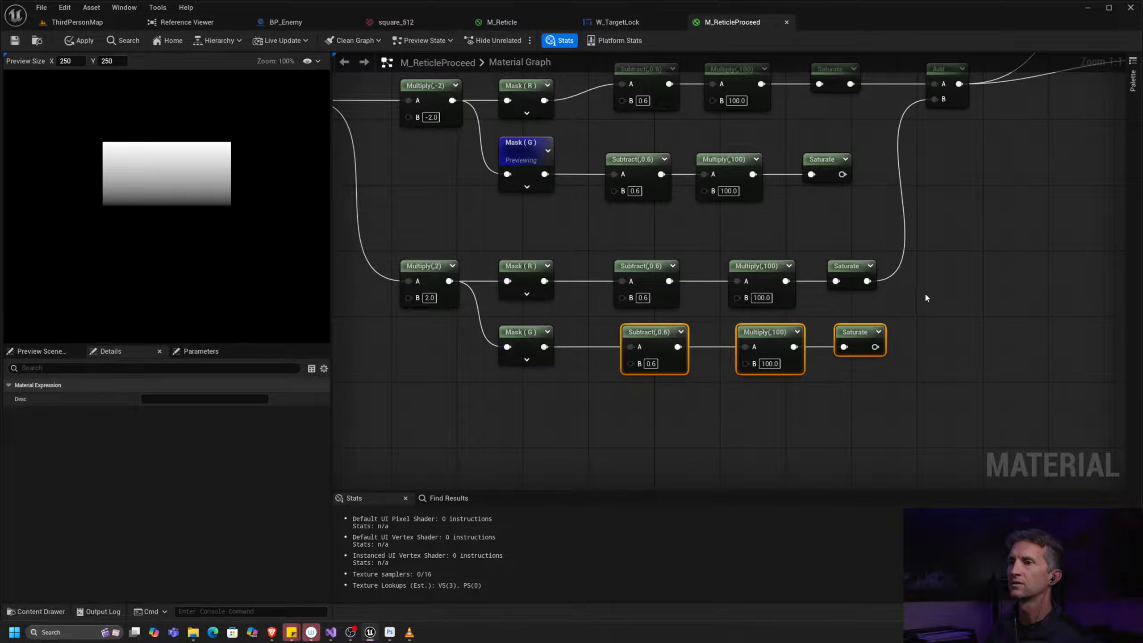
Step: Add an Add node that combines the Saturate outputs of the two Mask (G) chains
right_drag(929, 318, 696, 372)
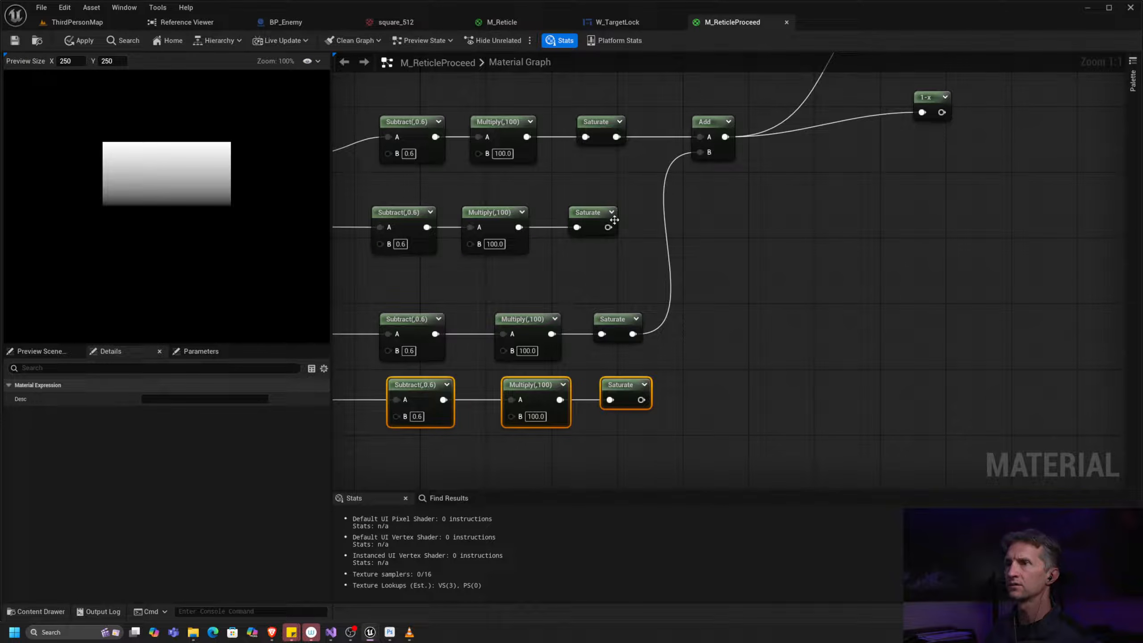
drag(608, 227, 766, 221)
text(add)
click(726, 276)
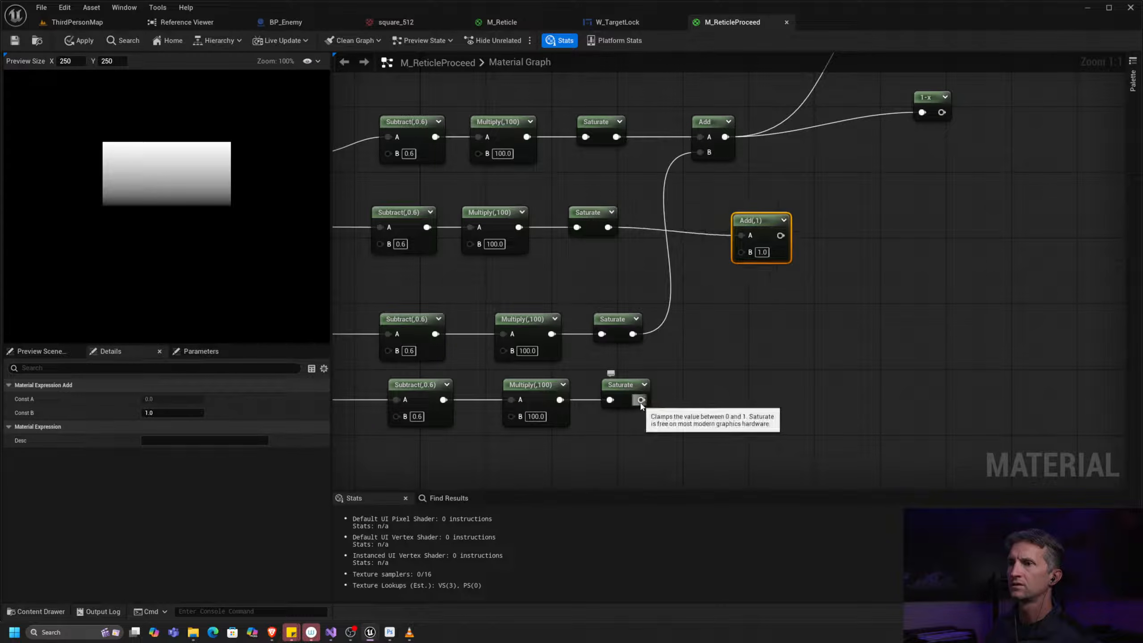
drag(640, 399, 740, 252)
Step: Combine the R-mask Add and the G-mask Add in another Add node and preview the result
right_drag(785, 197, 685, 300)
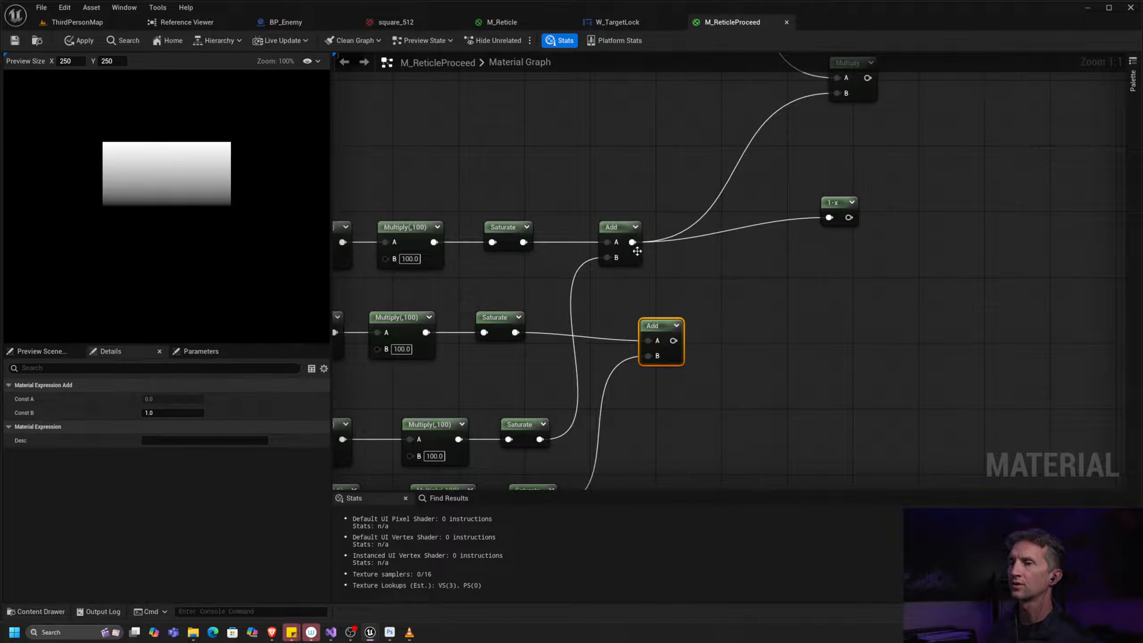
drag(632, 243, 697, 278)
text(add)
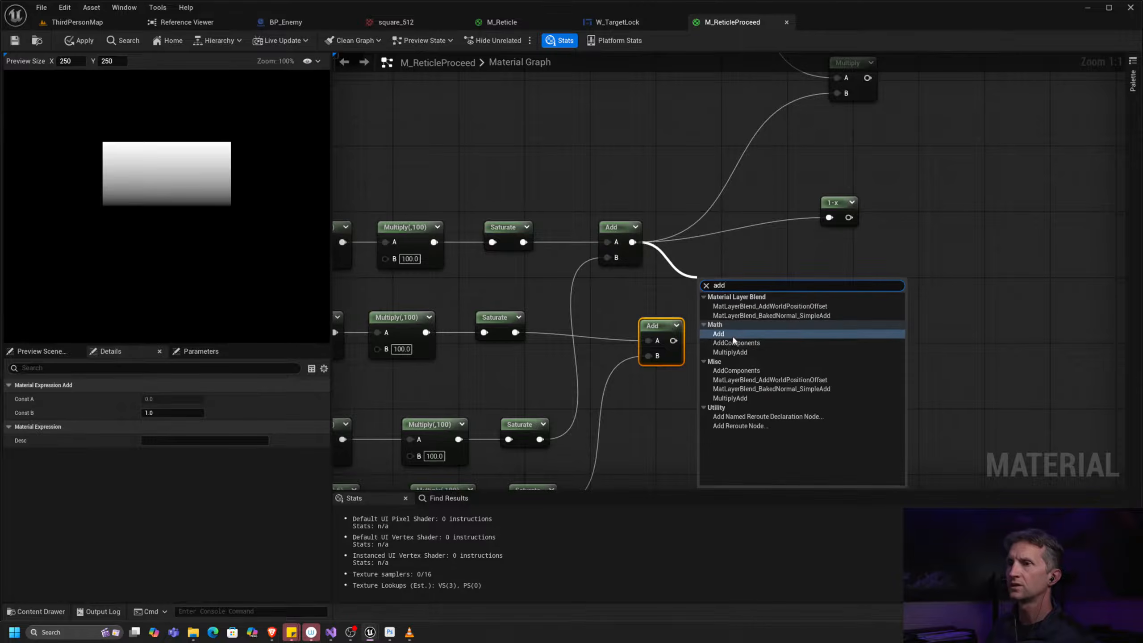
click(733, 335)
drag(723, 288, 745, 264)
right_drag(738, 257, 743, 256)
right_click(747, 258)
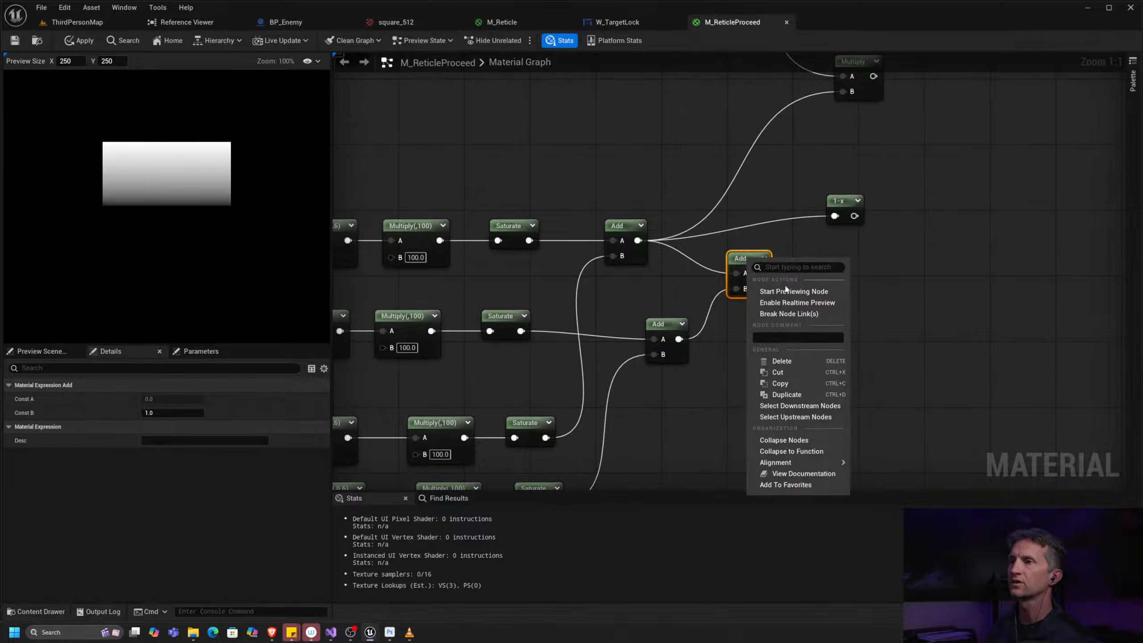
click(787, 291)
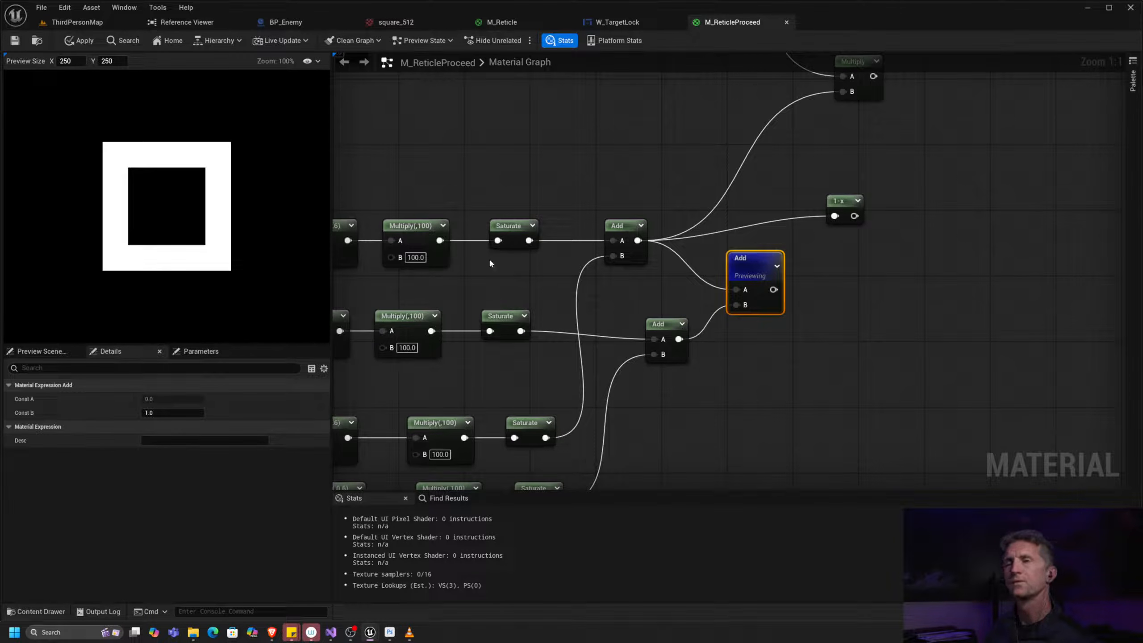
Step: Preview the G-mask Add and the R-mask Add in turn to compare the horizontal and vertical bar masks
right_drag(669, 402, 722, 319)
right_click(716, 249)
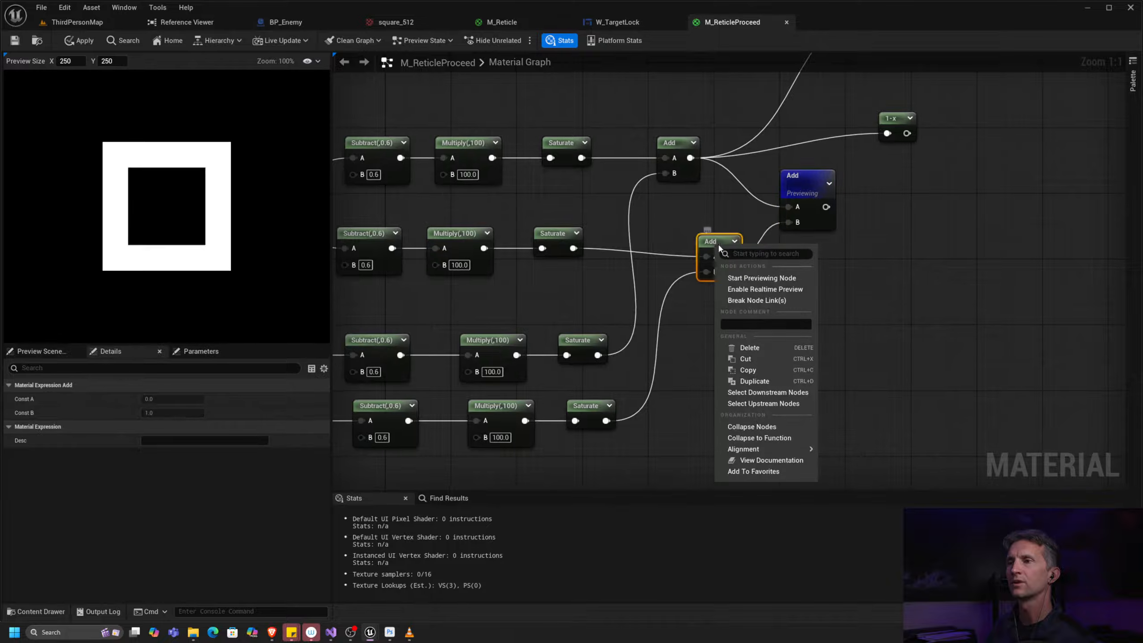
click(751, 278)
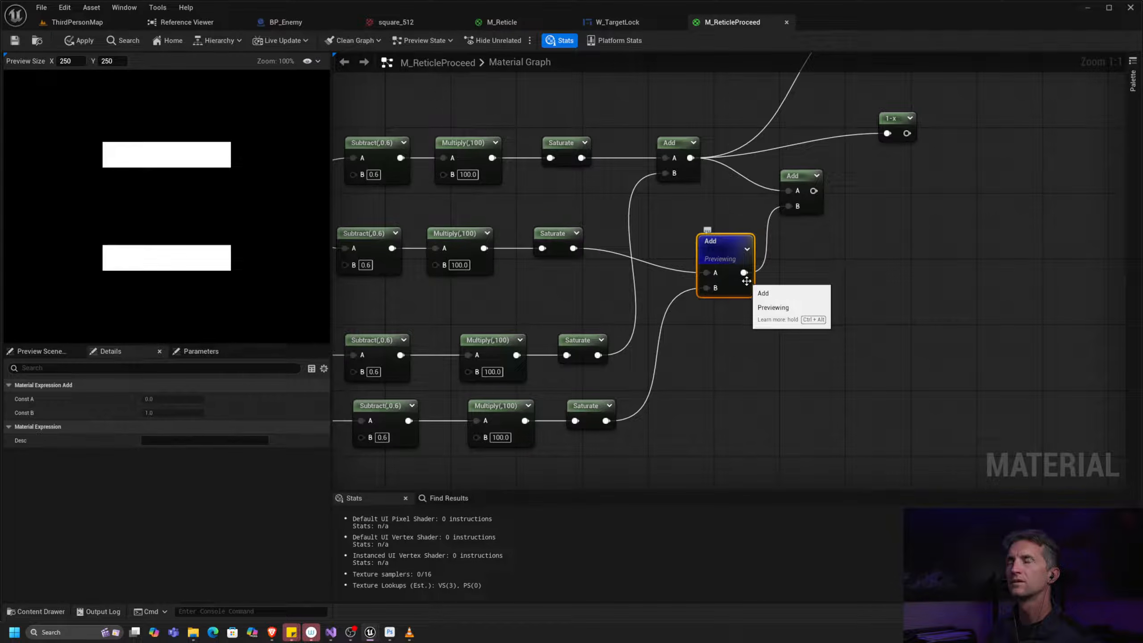
right_click(672, 148)
click(703, 181)
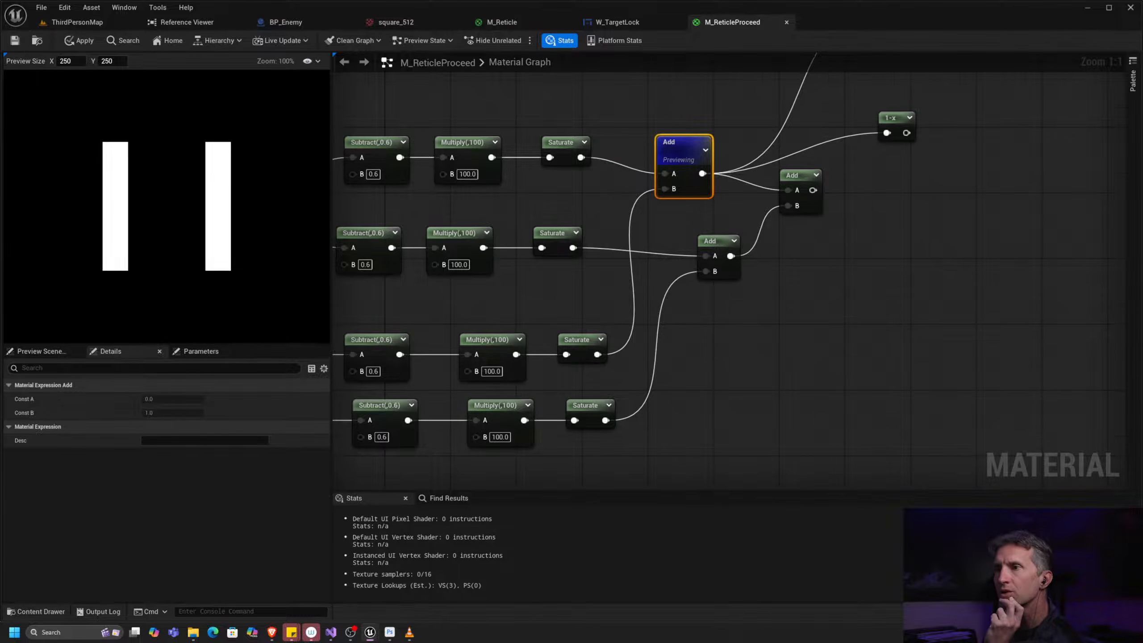
right_drag(725, 243, 774, 223)
click(747, 225)
right_click(748, 228)
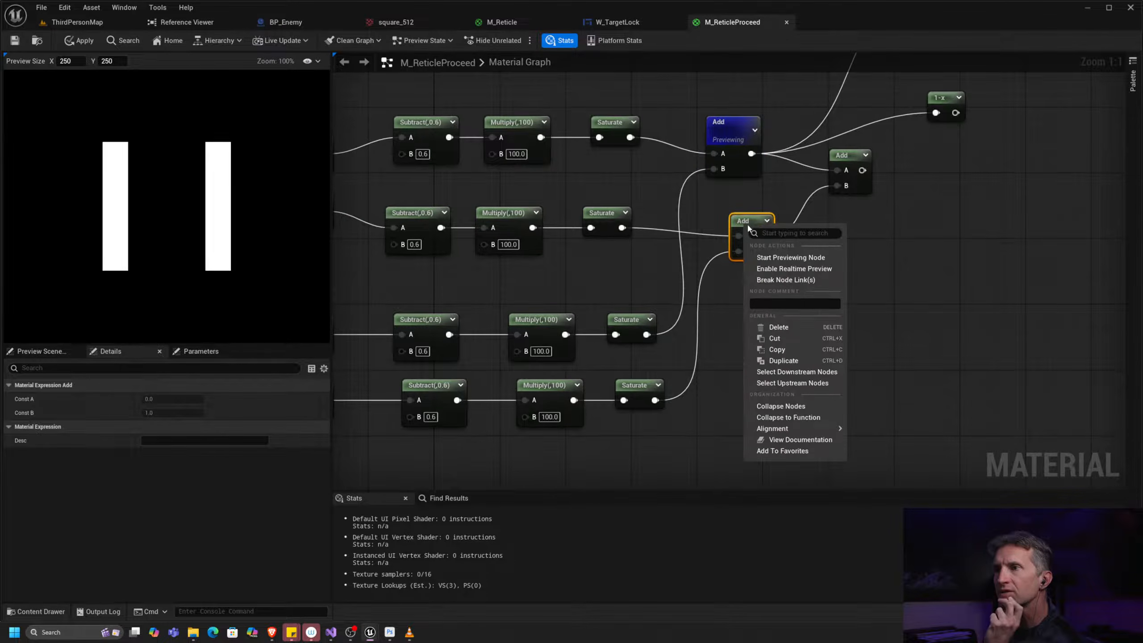
click(772, 258)
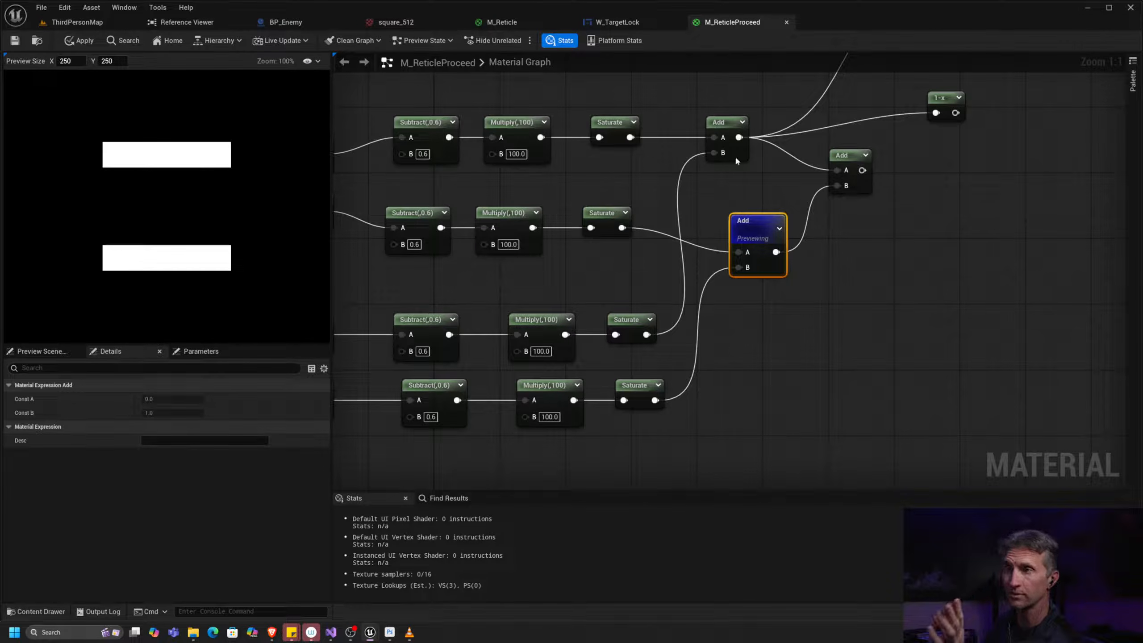
right_click(724, 129)
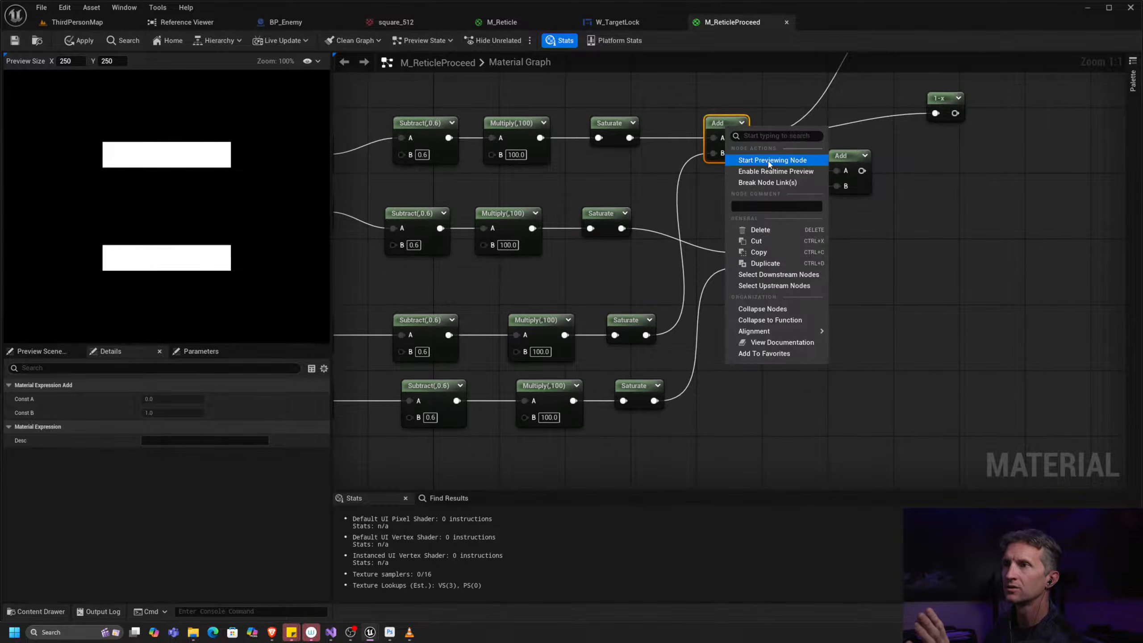
click(769, 161)
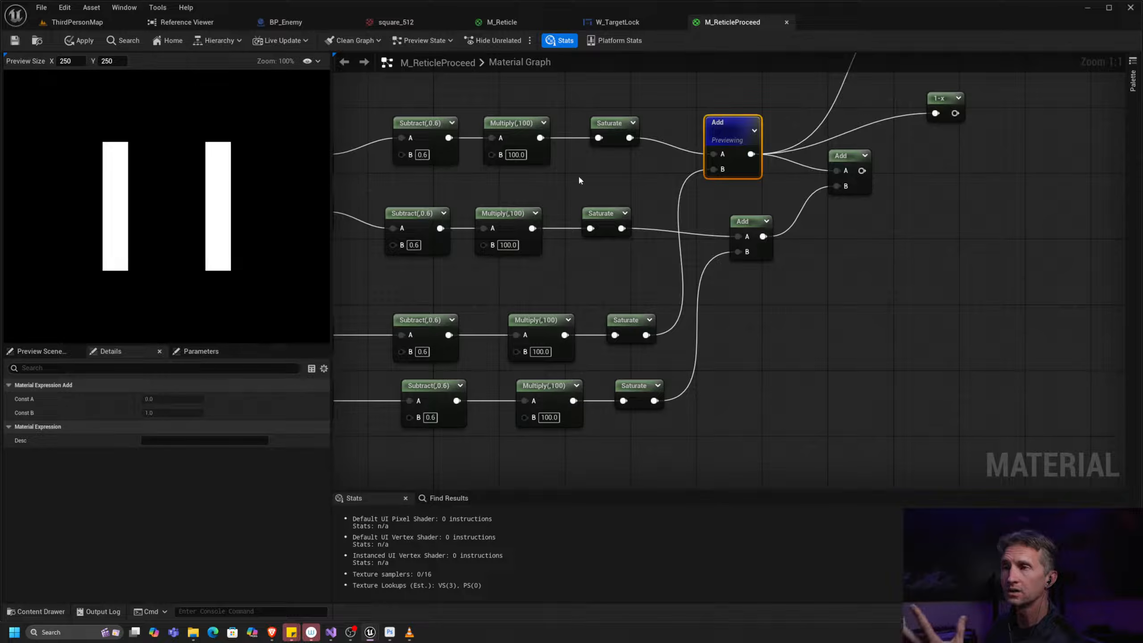
Step: Replace the Add joining the R-mask and G-mask sums with a Multiply node fed by both sums, and preview the Multiply
drag(851, 168, 852, 185)
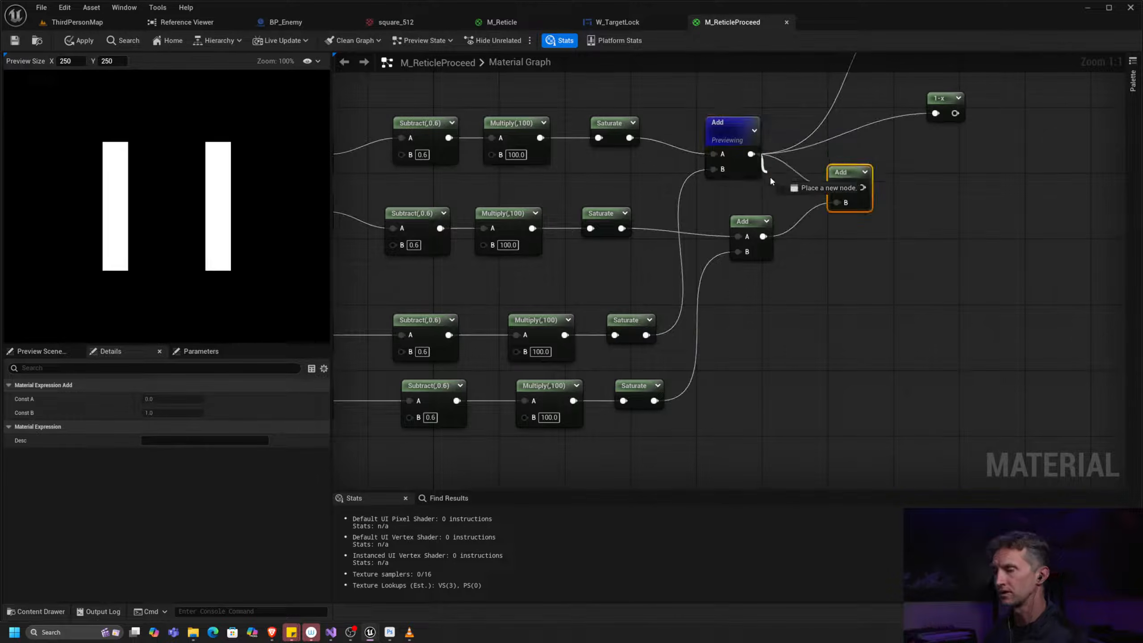
drag(750, 154, 772, 185)
text(*)
click(824, 214)
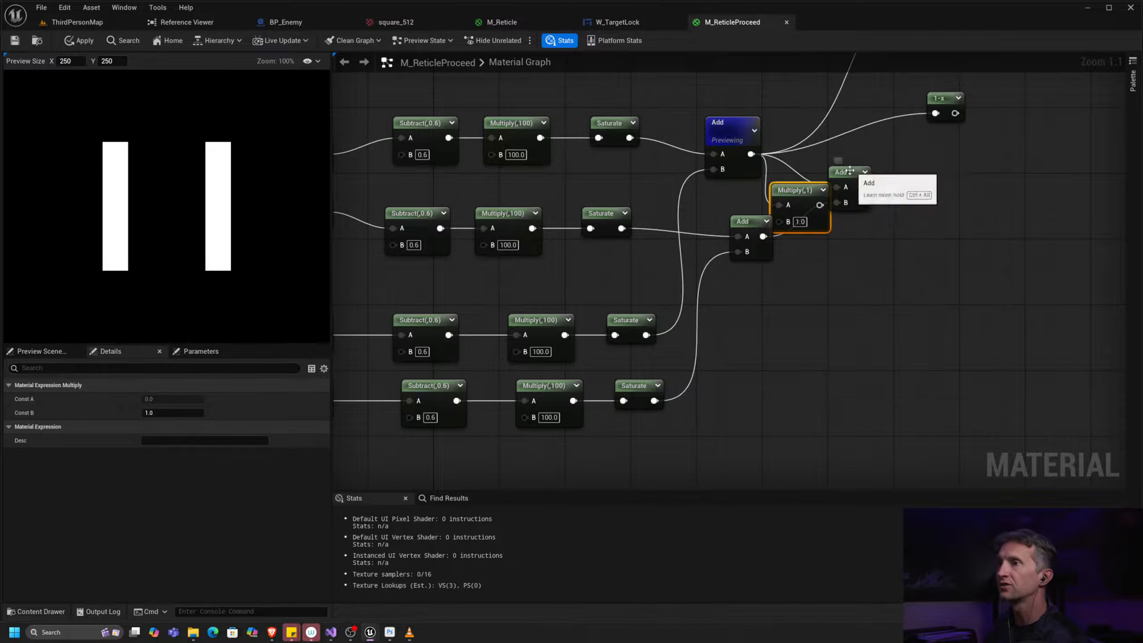
drag(851, 169, 1049, 168)
drag(800, 189, 833, 189)
drag(761, 236, 848, 206)
click(1030, 179)
key(Delete)
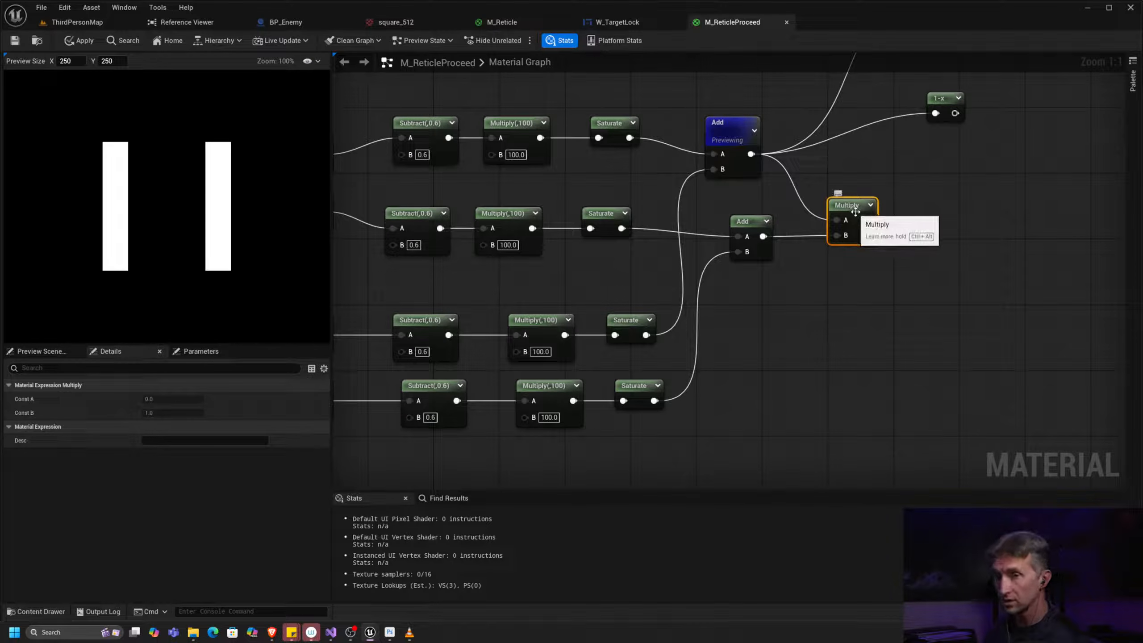
right_click(852, 205)
click(887, 233)
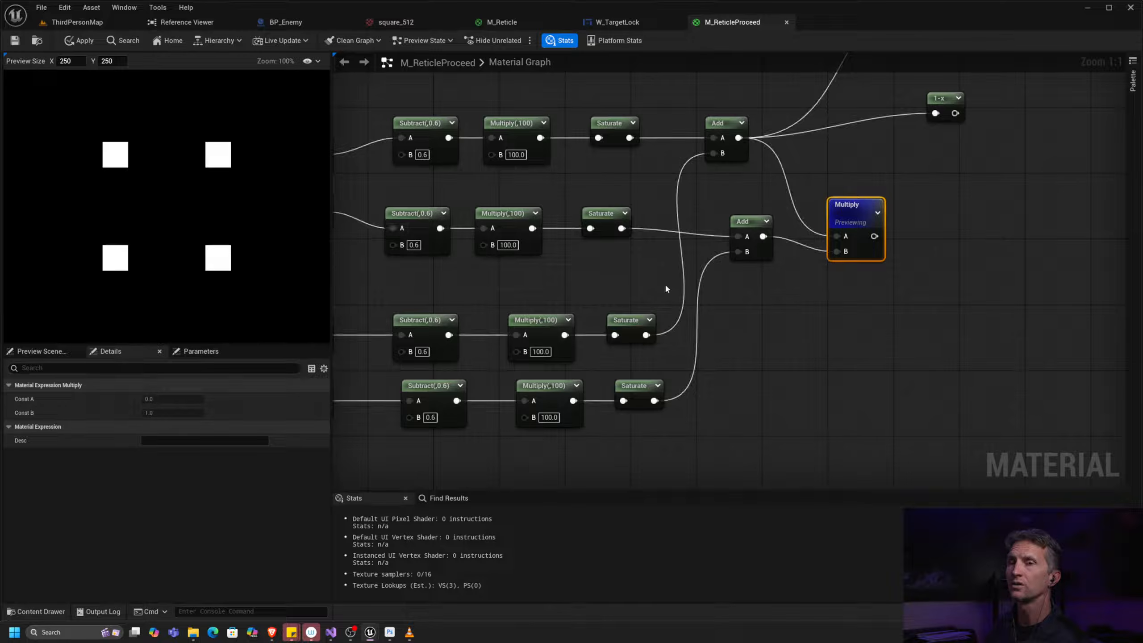
Step: Delete the unused 1-x node, feed the new mask Multiply into input B of the outline Multiply, and preview that result
drag(866, 208, 873, 176)
right_drag(926, 169, 745, 346)
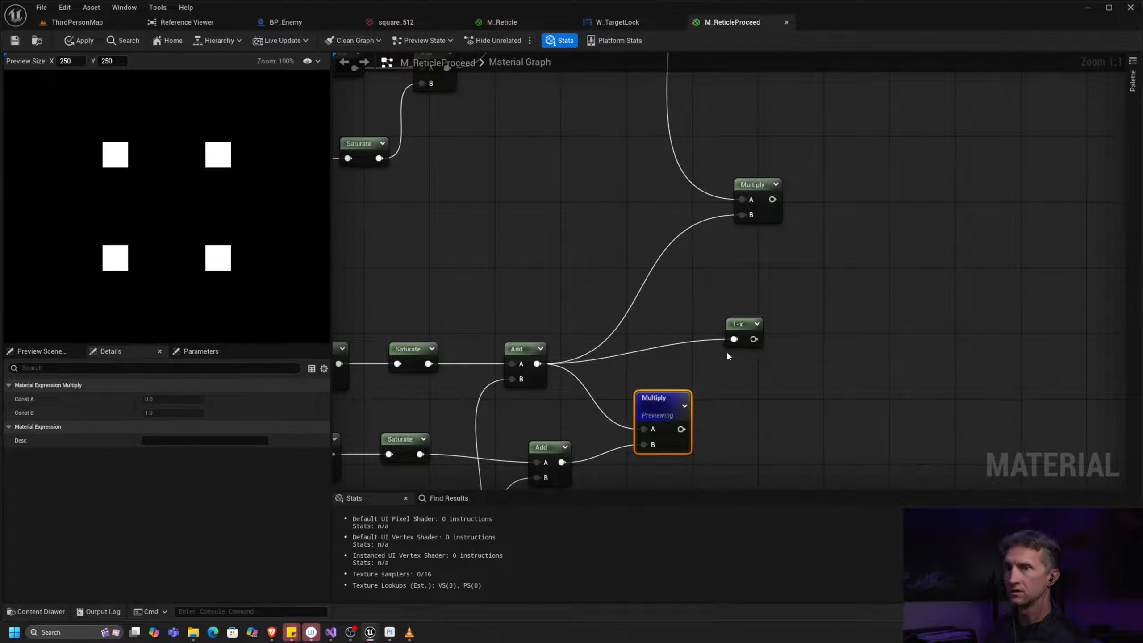
drag(652, 399, 671, 374)
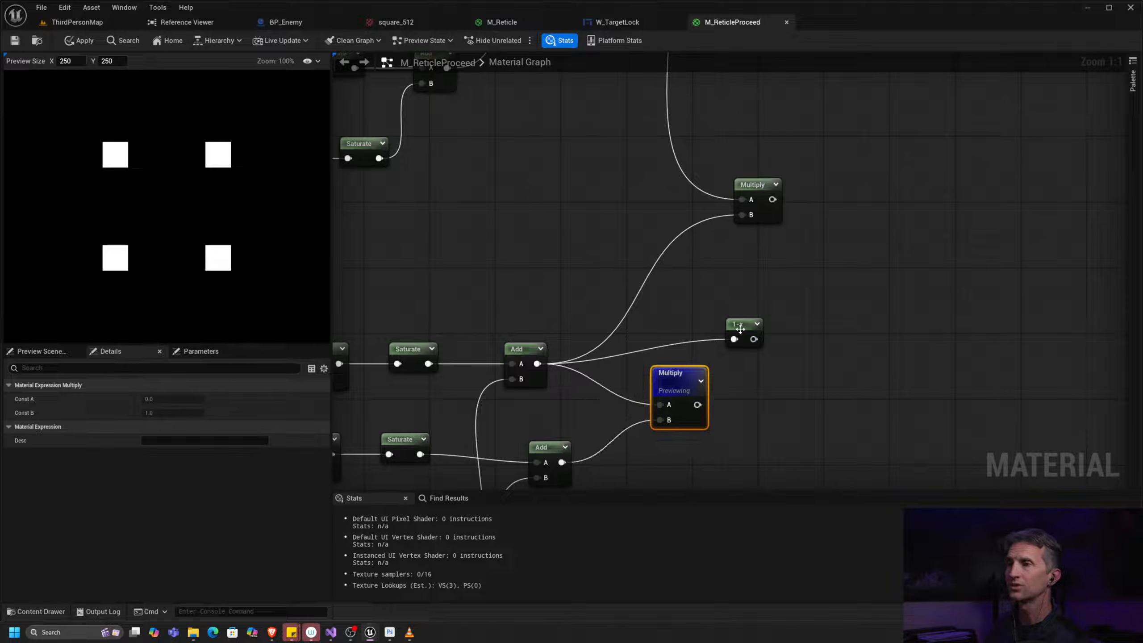
drag(740, 324, 754, 332)
key(Delete)
drag(675, 374, 803, 230)
right_click(759, 185)
click(792, 216)
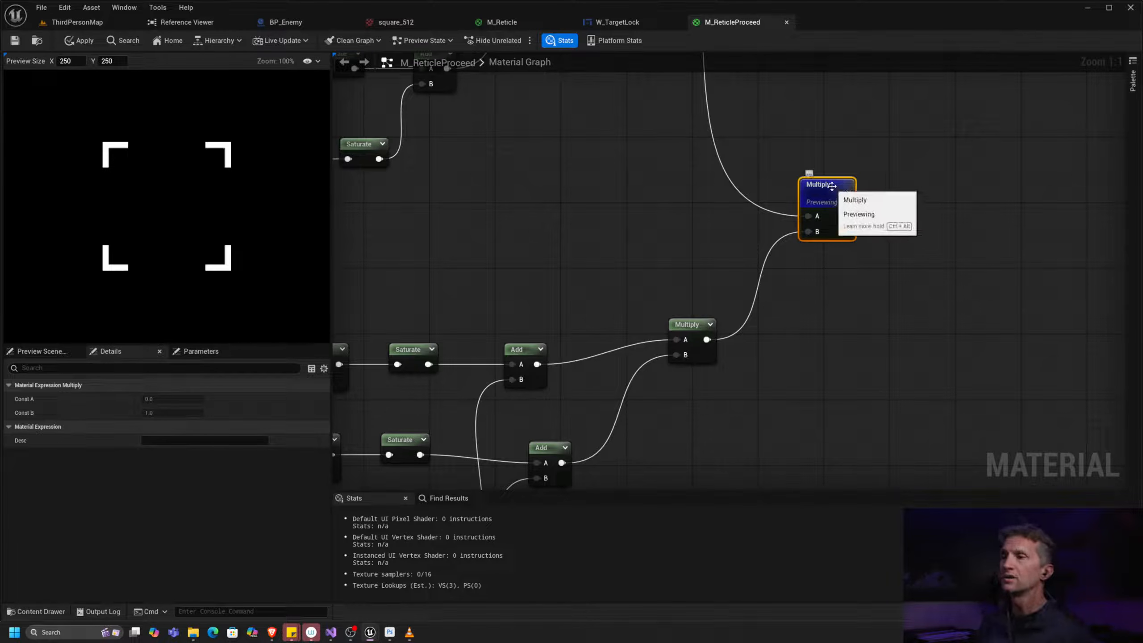
Step: Connect the outline Multiply to the material's Opacity Mask and stop previewing the node
right_drag(826, 194, 706, 328)
scroll(706, 329, down, 2)
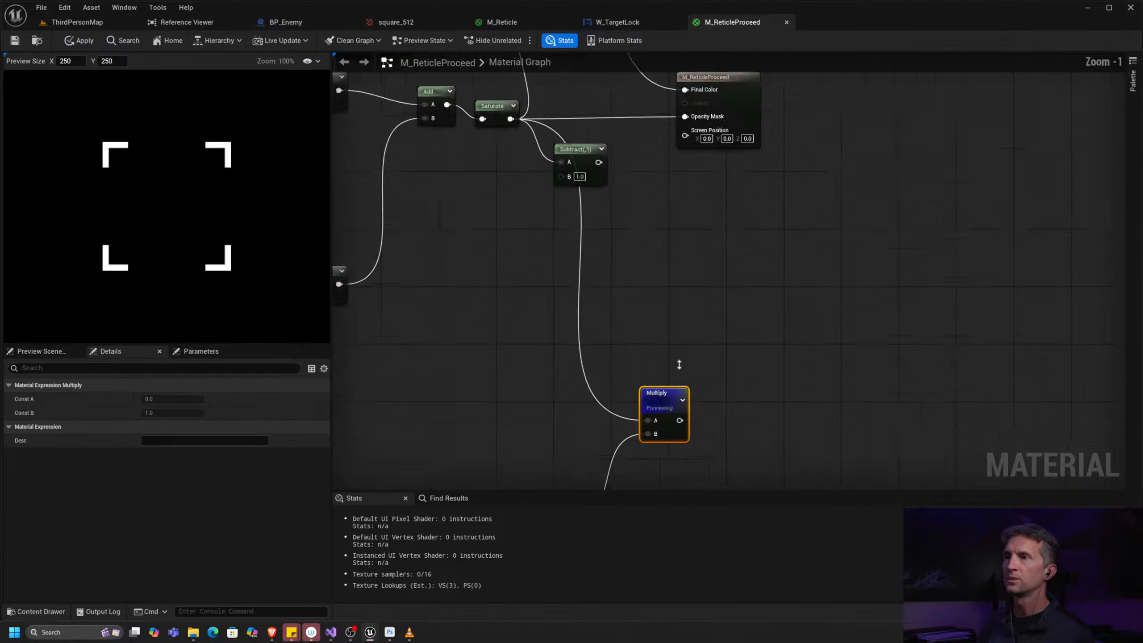
drag(713, 131, 824, 114)
click(782, 125)
drag(661, 391, 795, 146)
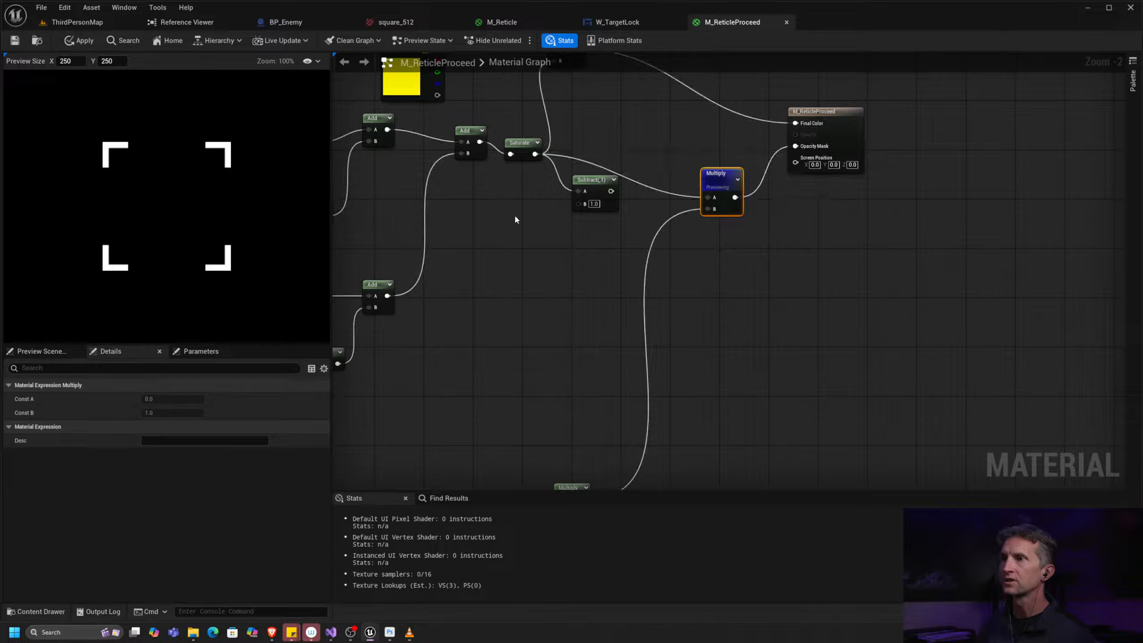
right_drag(707, 132, 712, 246)
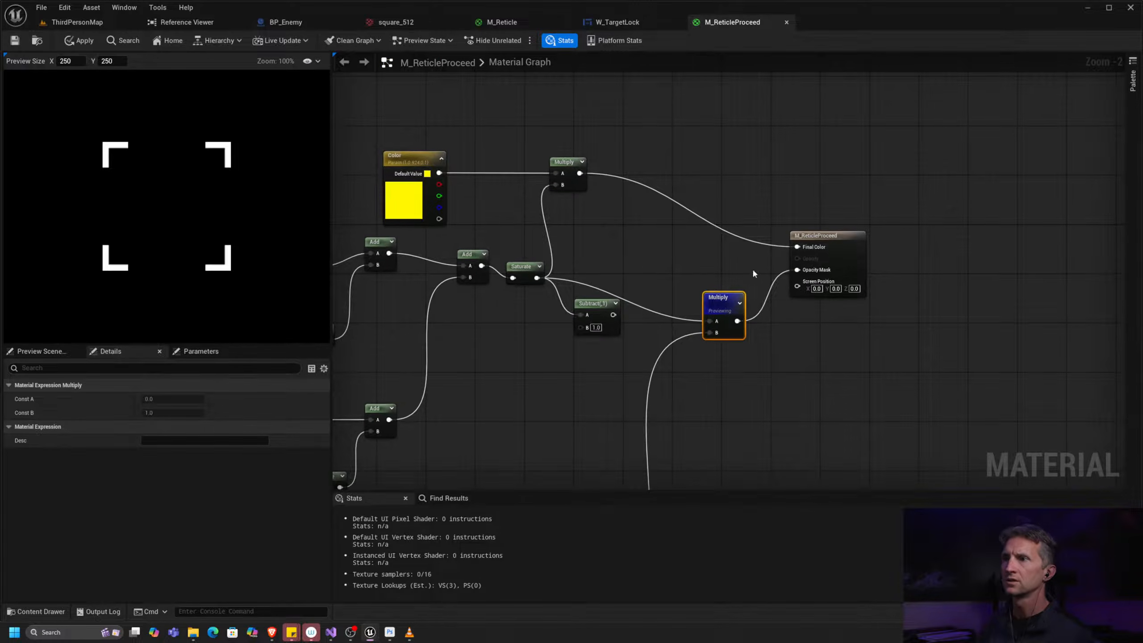
right_click(720, 325)
click(746, 339)
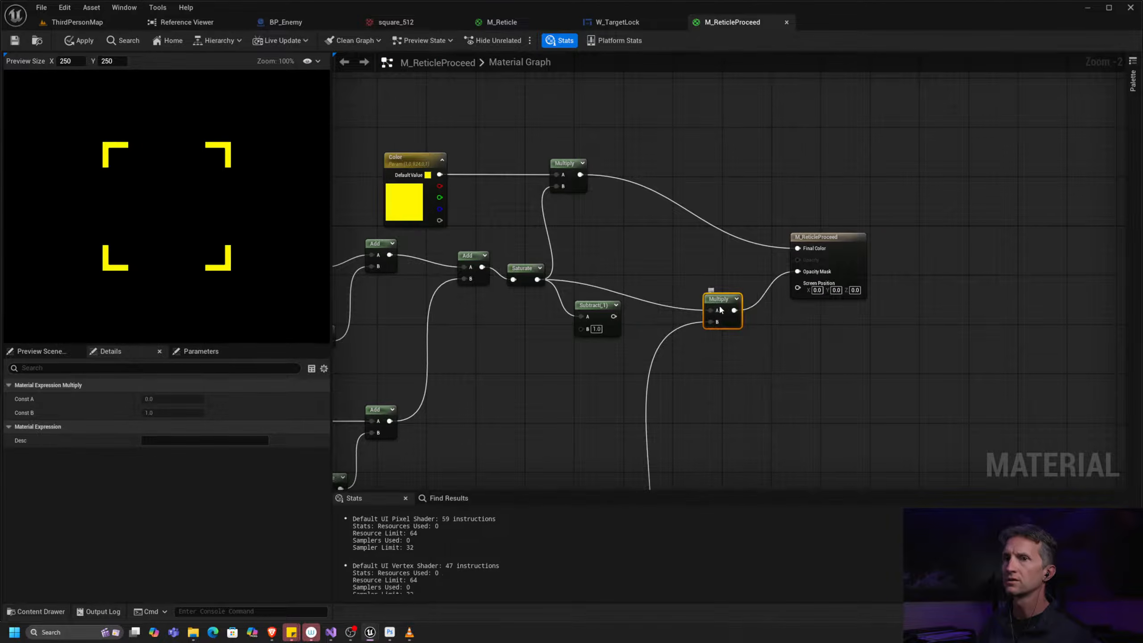
drag(719, 308, 726, 285)
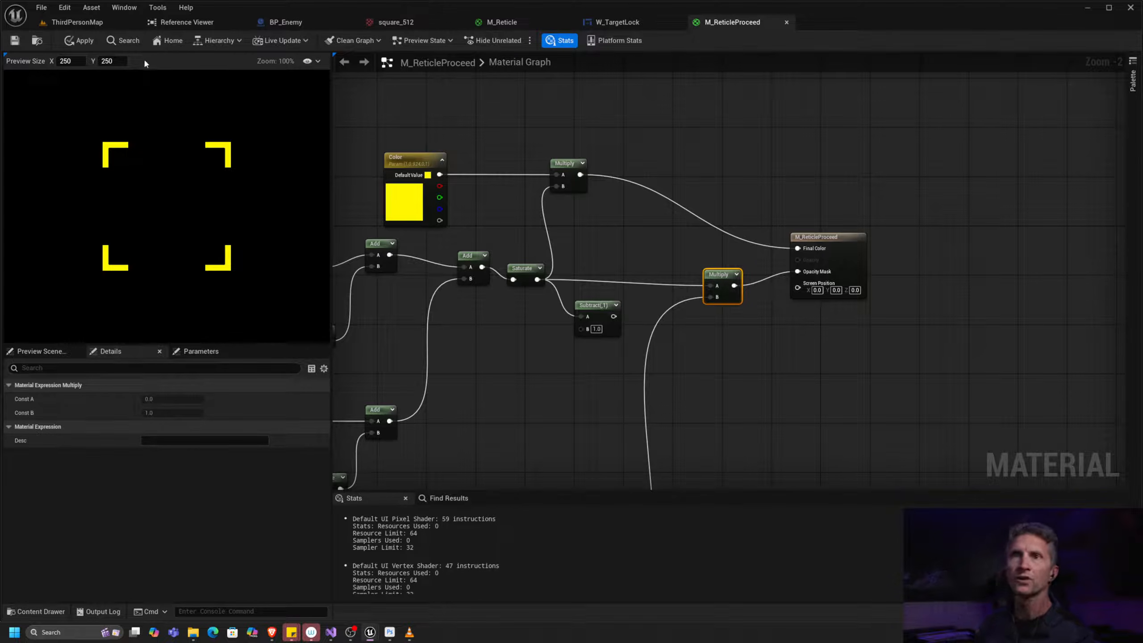
Step: Apply and save M_ReticleProceed, and play-test the target reticle on an enemy in ThirdPersonMap
click(78, 40)
click(15, 40)
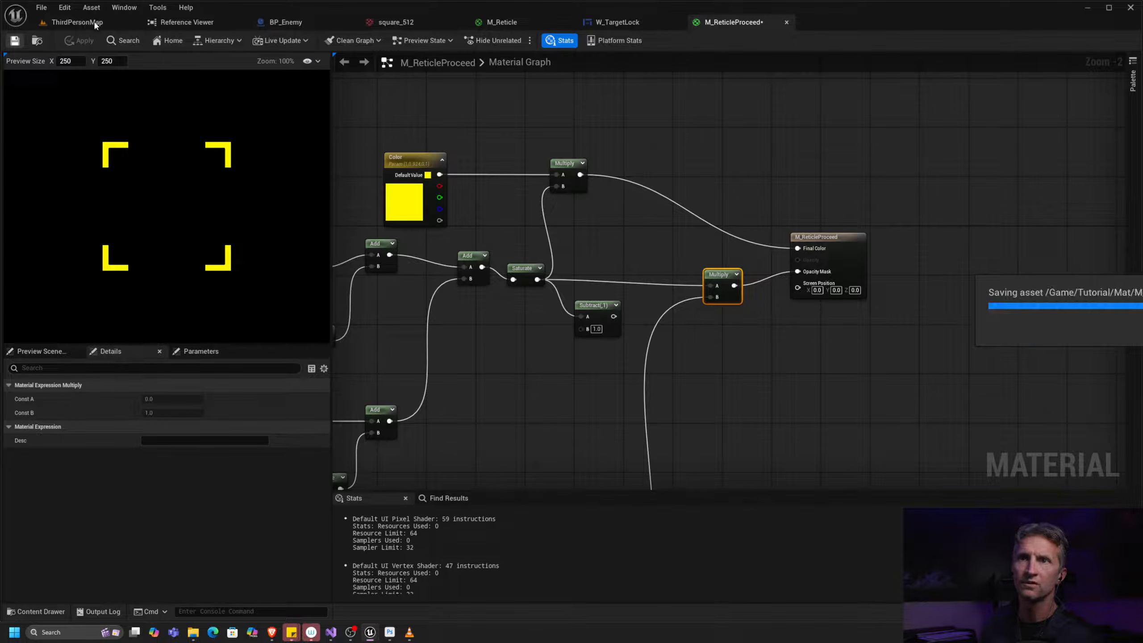
click(76, 22)
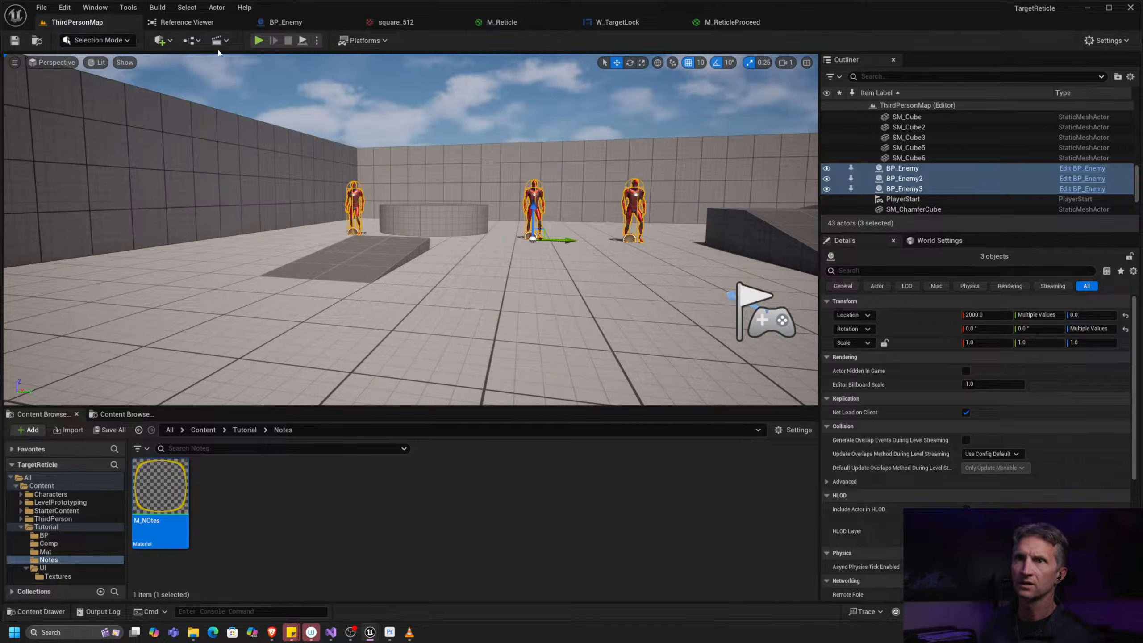
click(415, 86)
key(w)
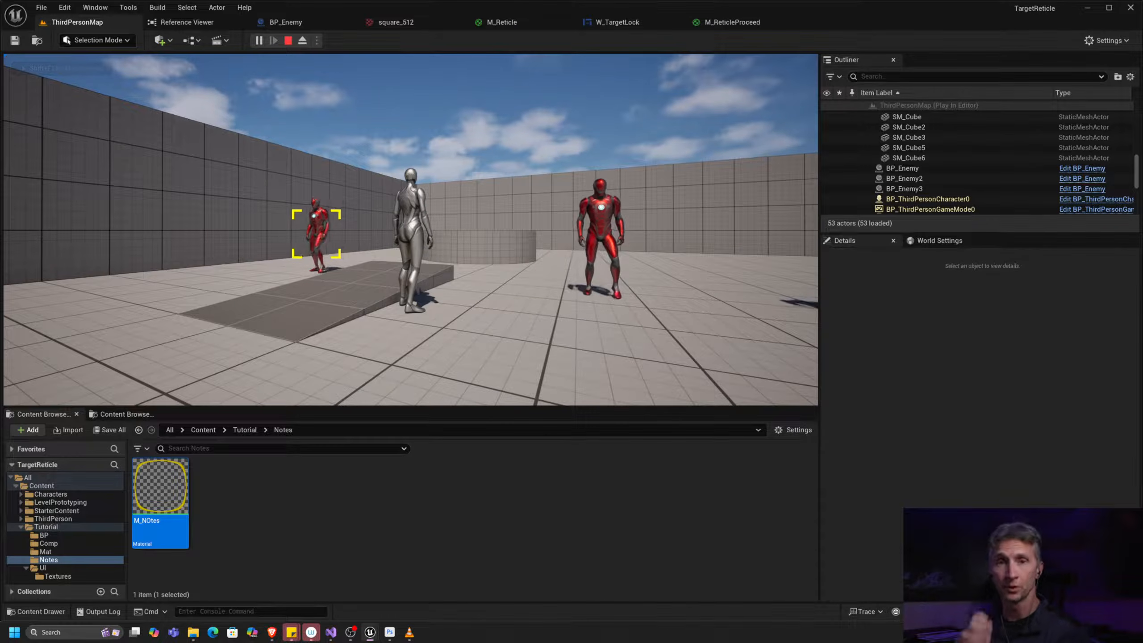
key(Escape)
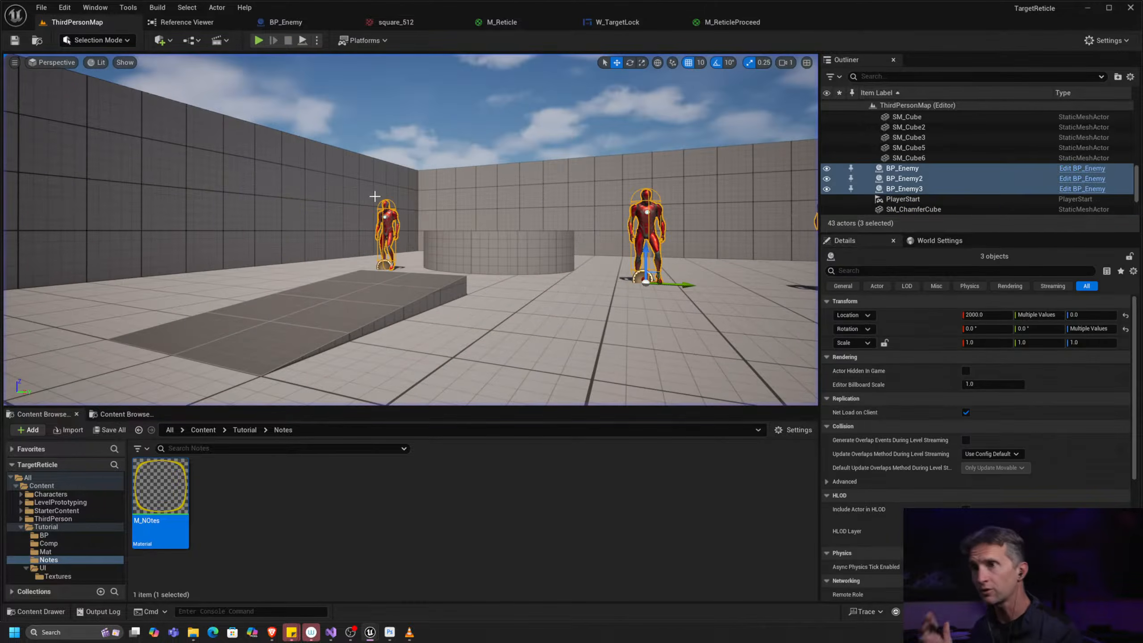
Step: Return to the M_ReticleProceed graph and examine the four mask chains with their 0.6 Subtract nodes
key(ctrl+Tab)
scroll(720, 256, down, 5)
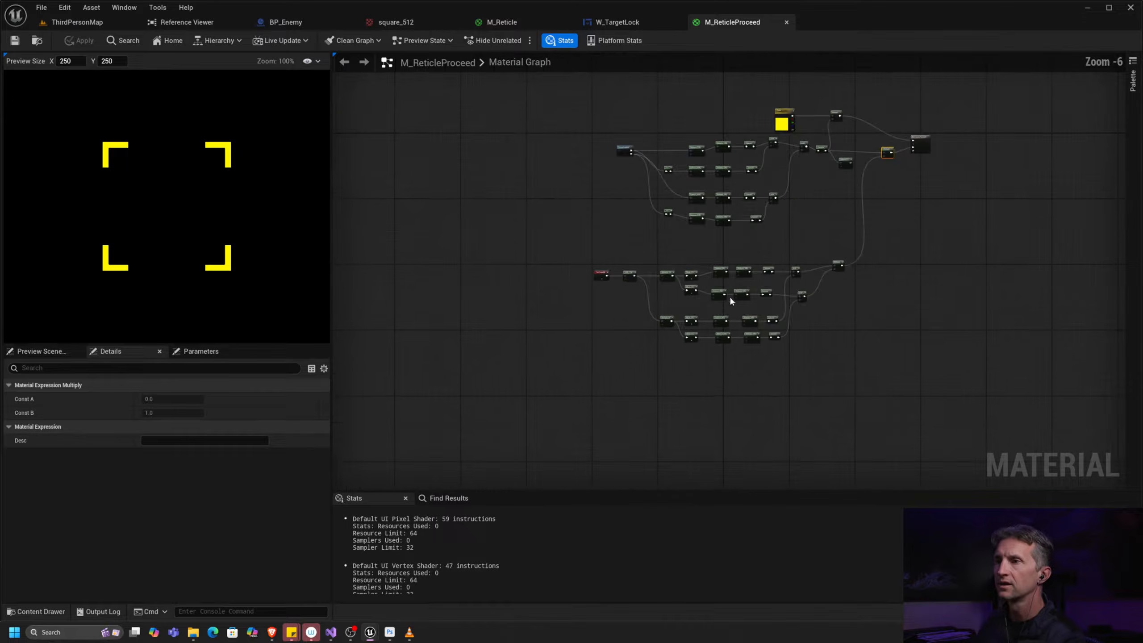
scroll(803, 234, up, 8)
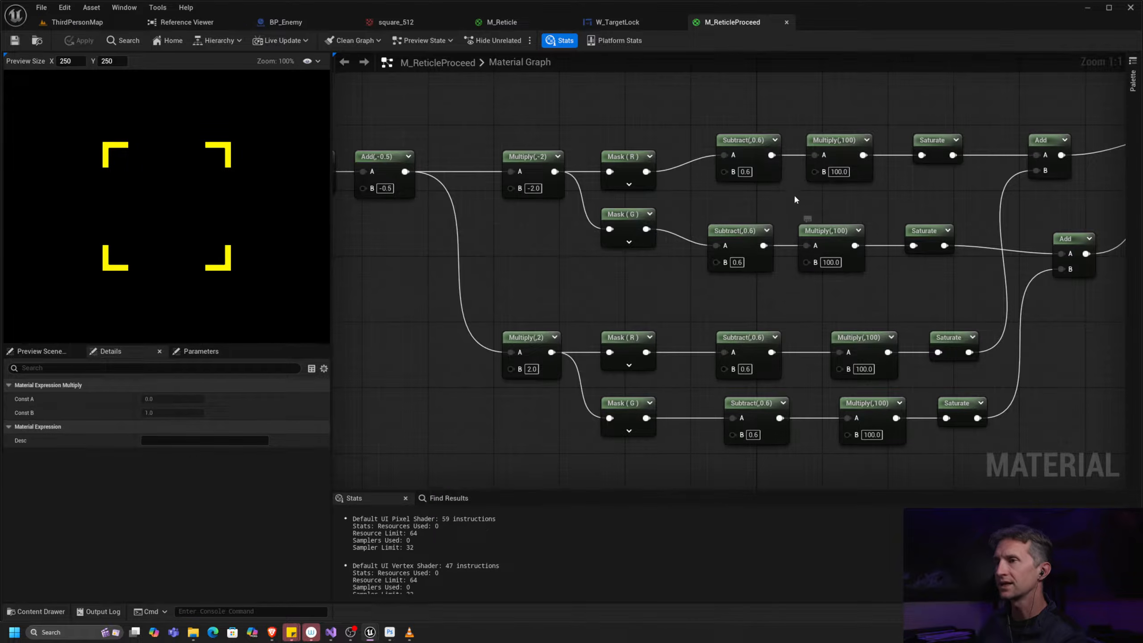
right_drag(794, 199, 713, 226)
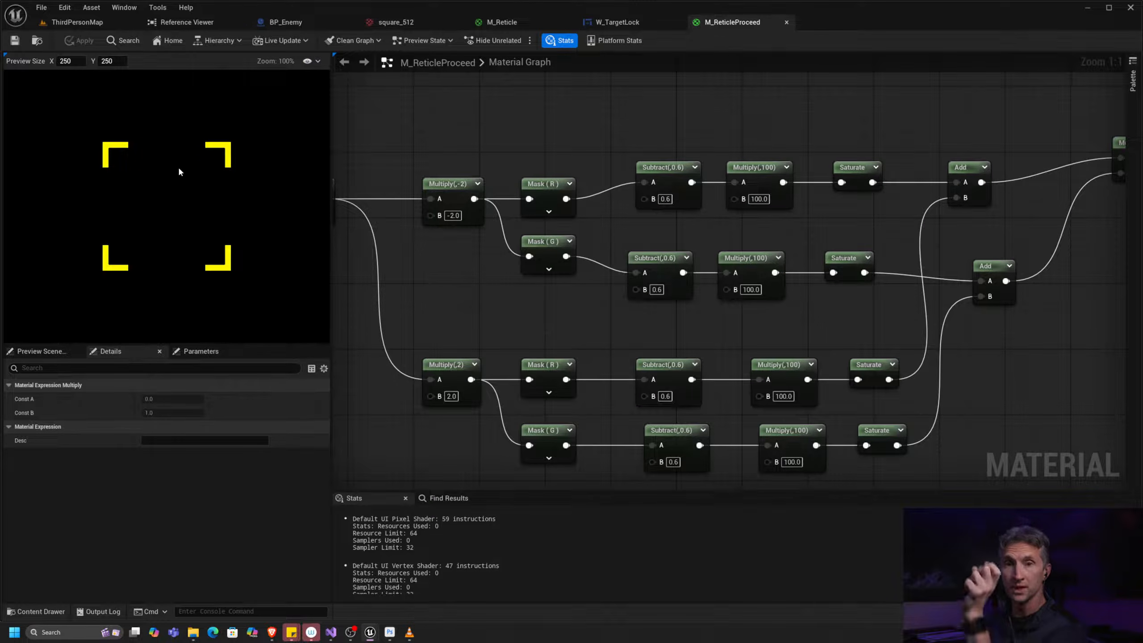
right_drag(501, 335, 553, 300)
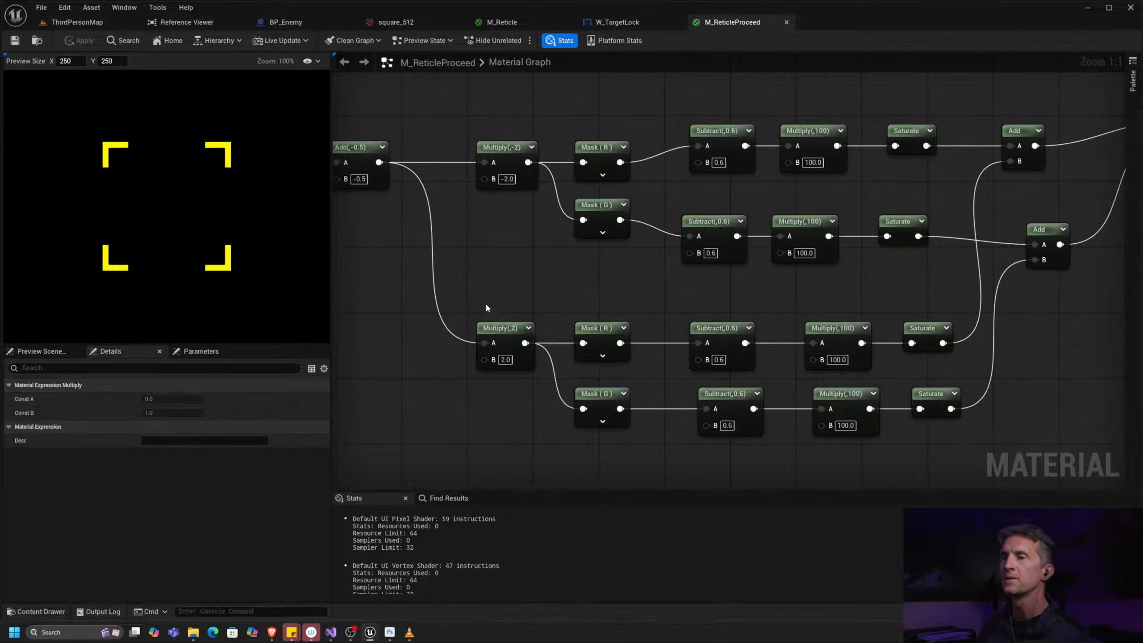
key(1)
click(537, 285)
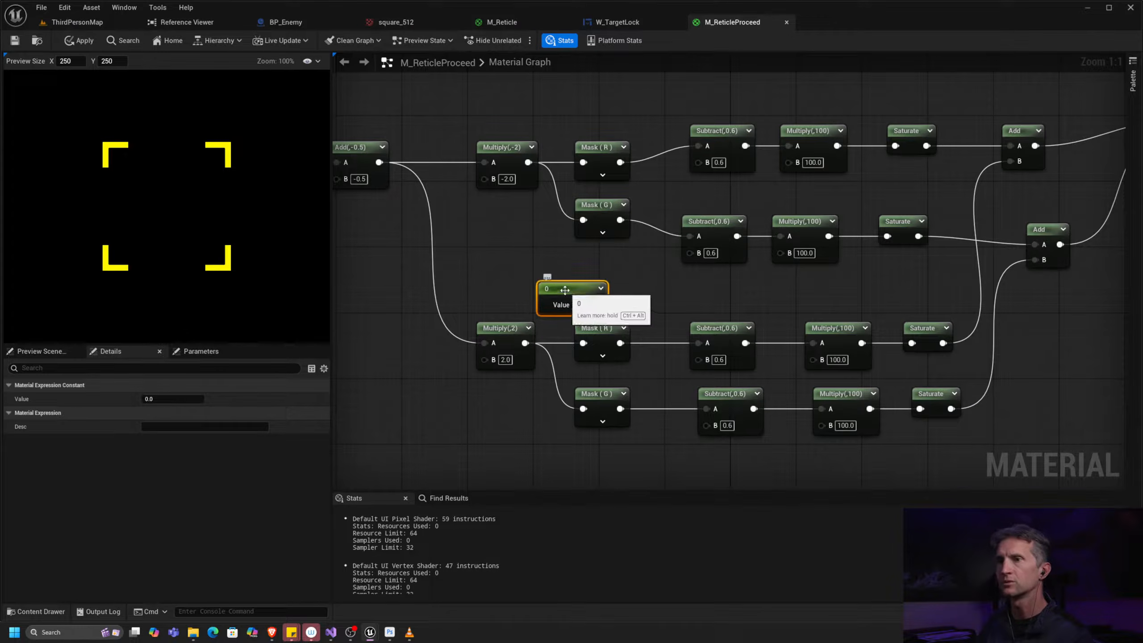
drag(564, 291, 553, 273)
key(Delete)
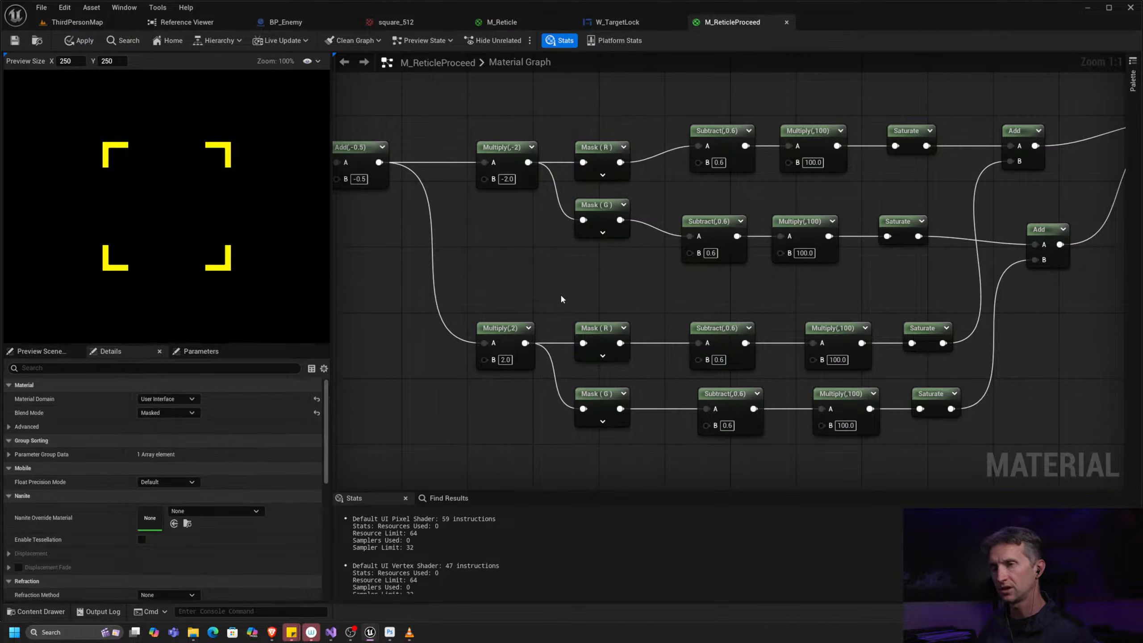
Step: Add a scalar parameter named CarveOut with a default value of 0.6 between the upper and lower mask chains
click(561, 286)
text(ssssss)
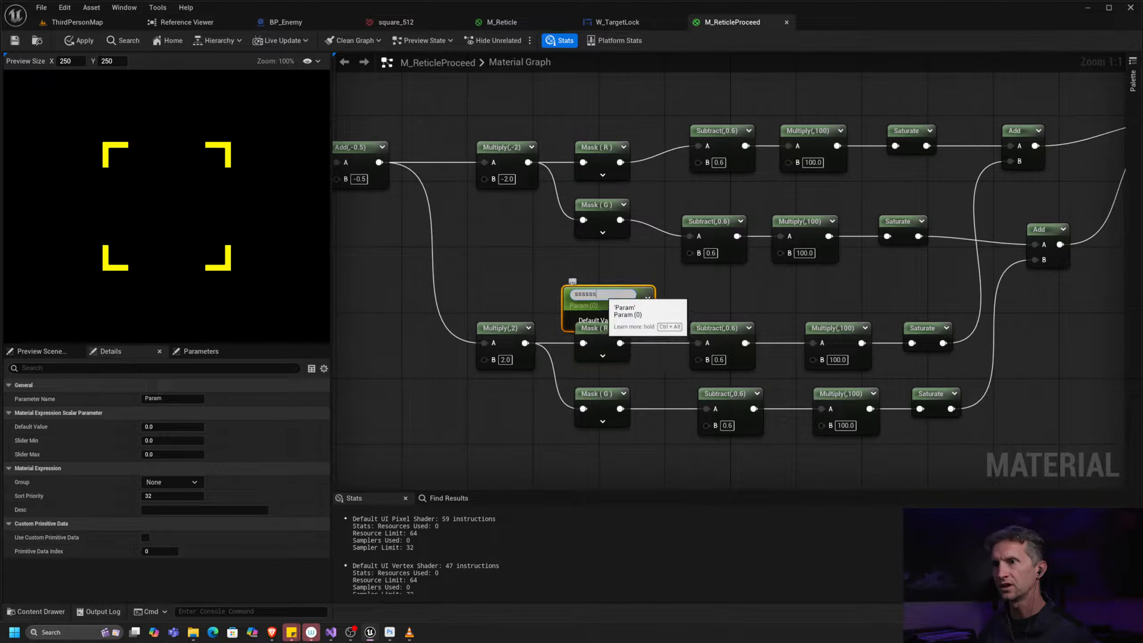
key(ctrl+a)
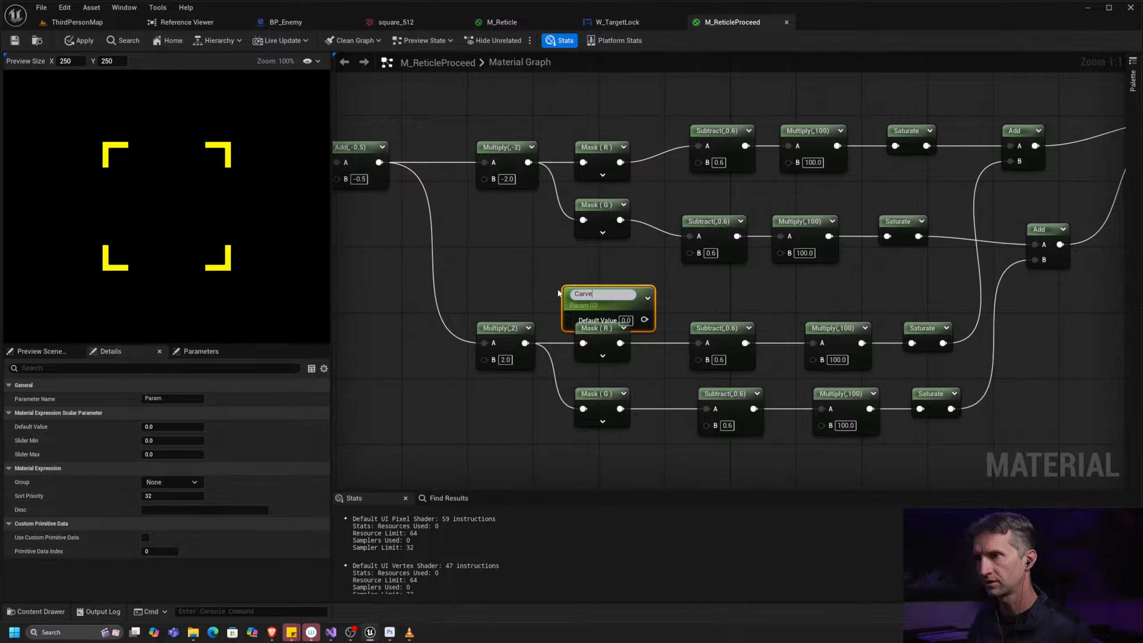
key(Return)
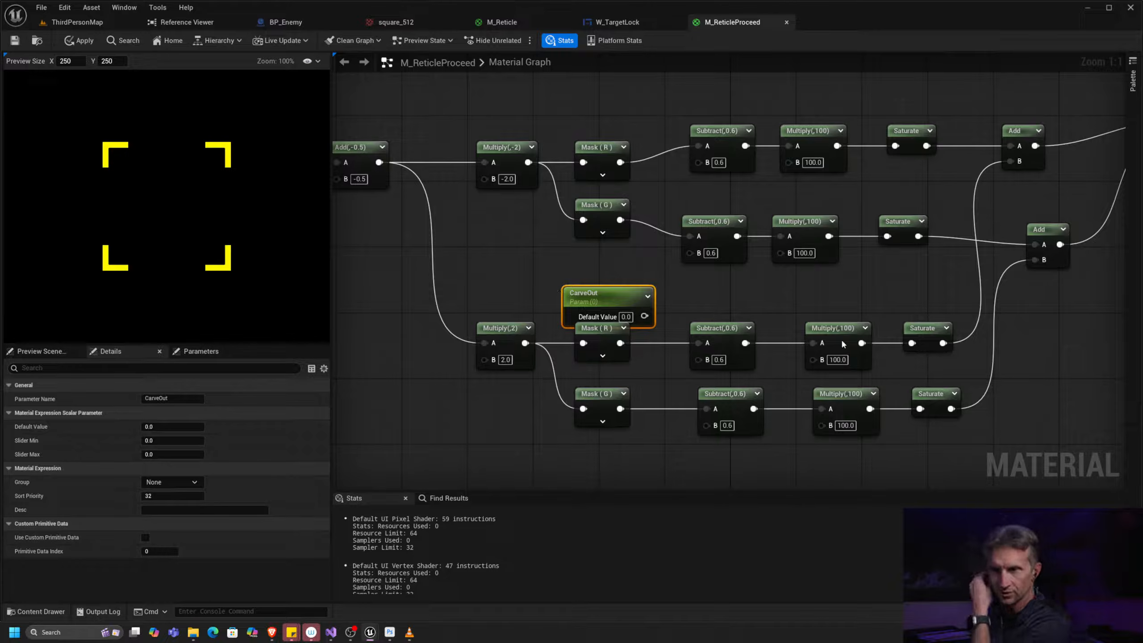
drag(604, 296, 518, 265)
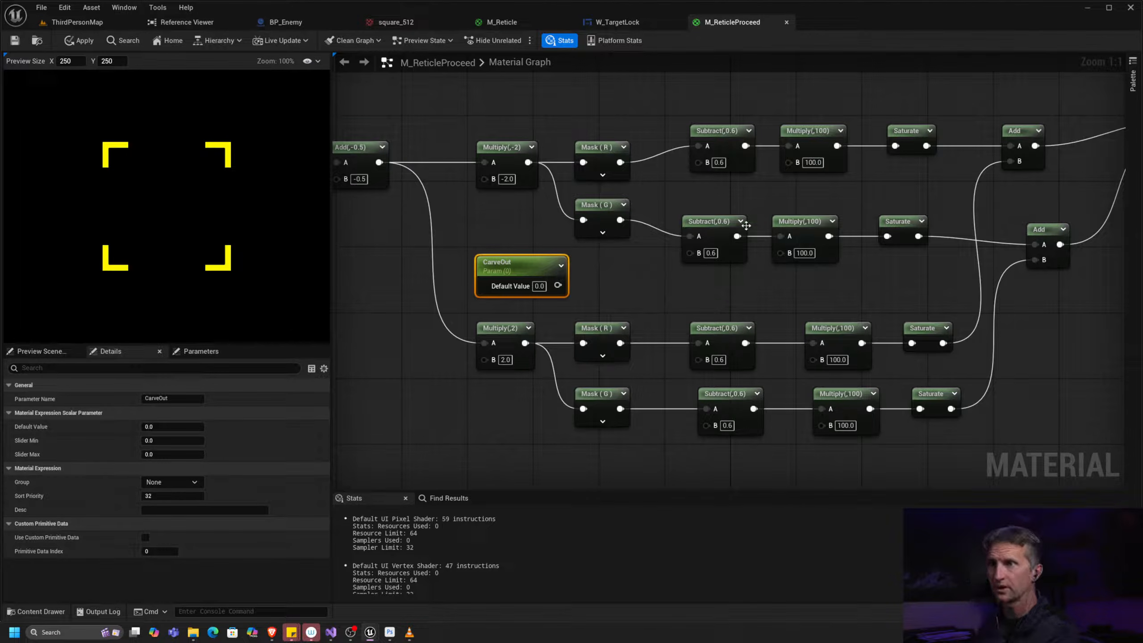
drag(177, 426, 174, 429)
click(173, 428)
text(0.6)
key(Return)
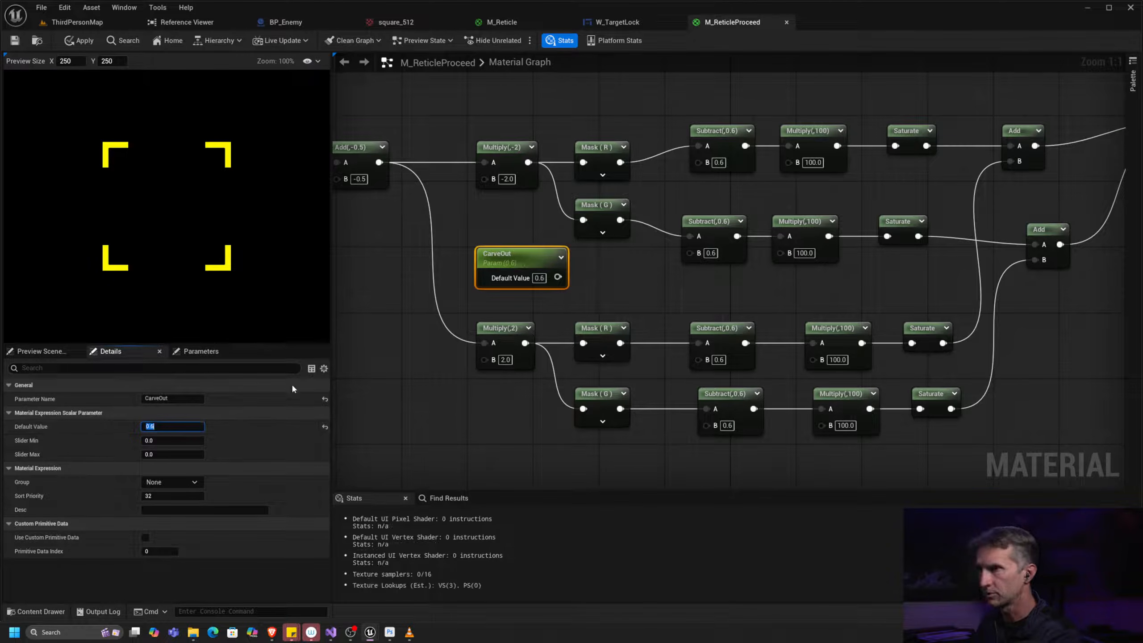
Step: Connect CarveOut to the B inputs of all four Subtract nodes and apply the material changes
drag(513, 262, 689, 251)
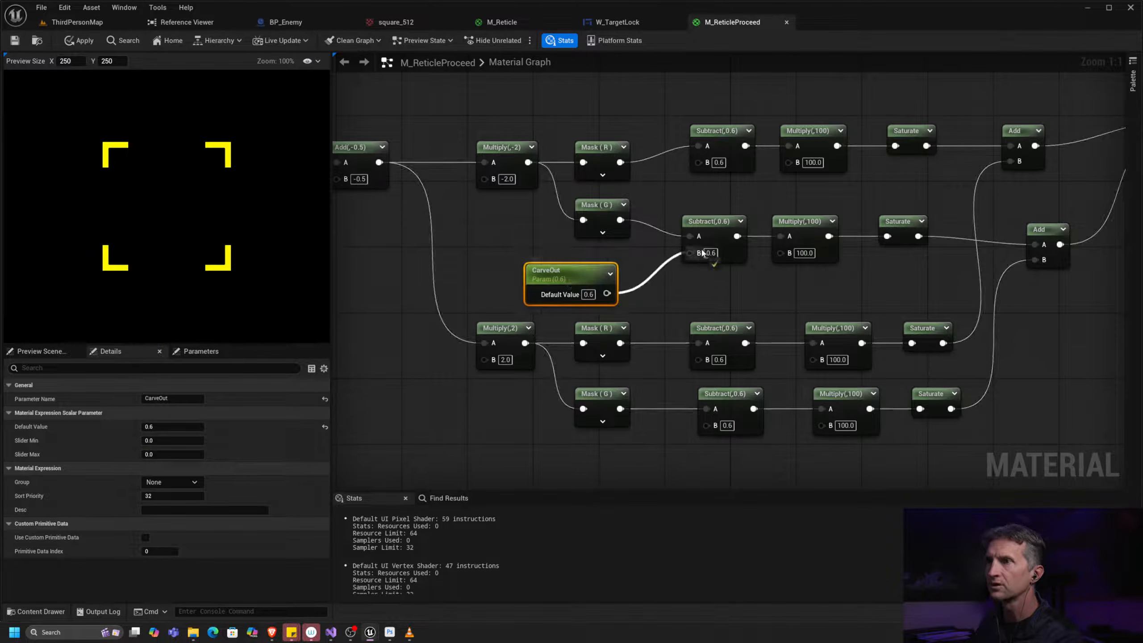
drag(607, 294, 698, 359)
drag(607, 294, 720, 427)
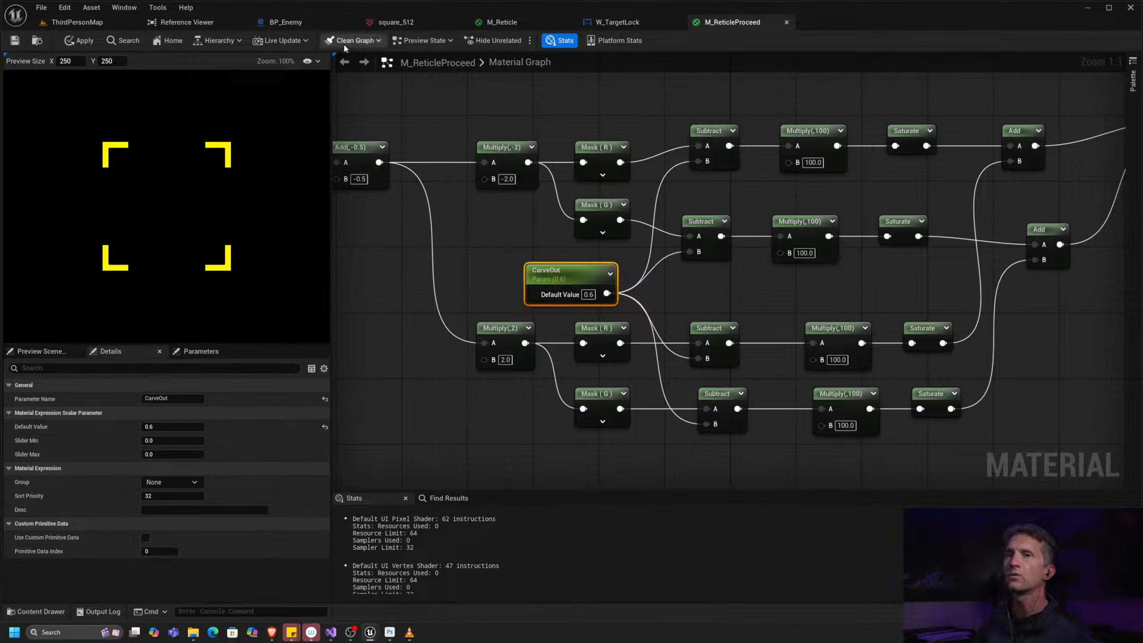
click(79, 40)
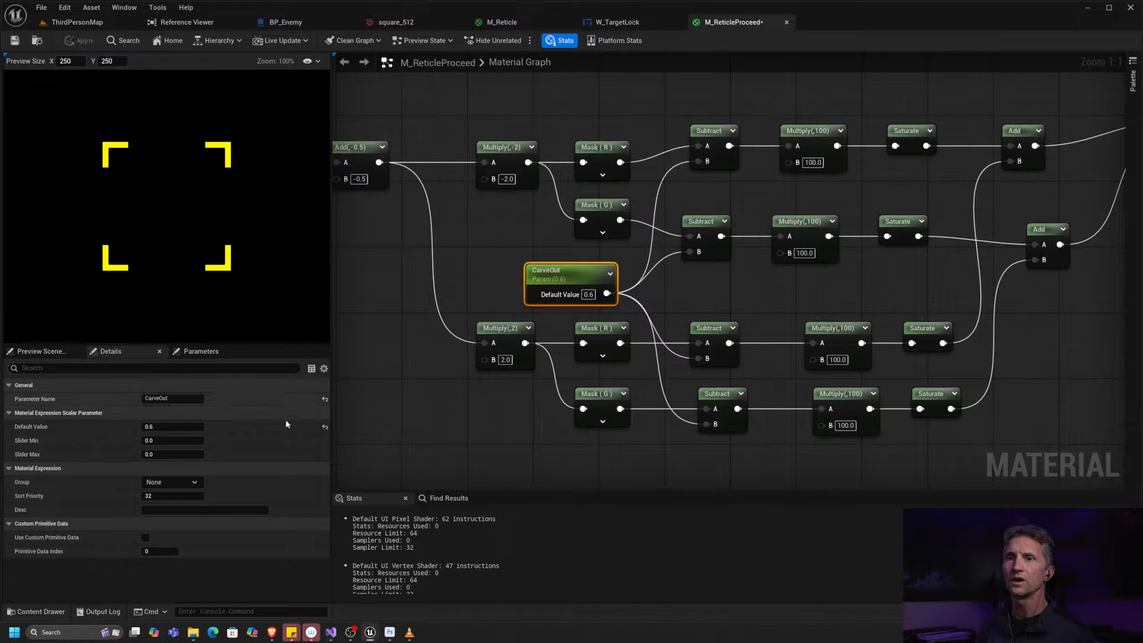
Step: Try CarveOut default values of 0.2 and 0.8 to compare the length of the corner brackets
click(192, 426)
text(0.2)
key(Return)
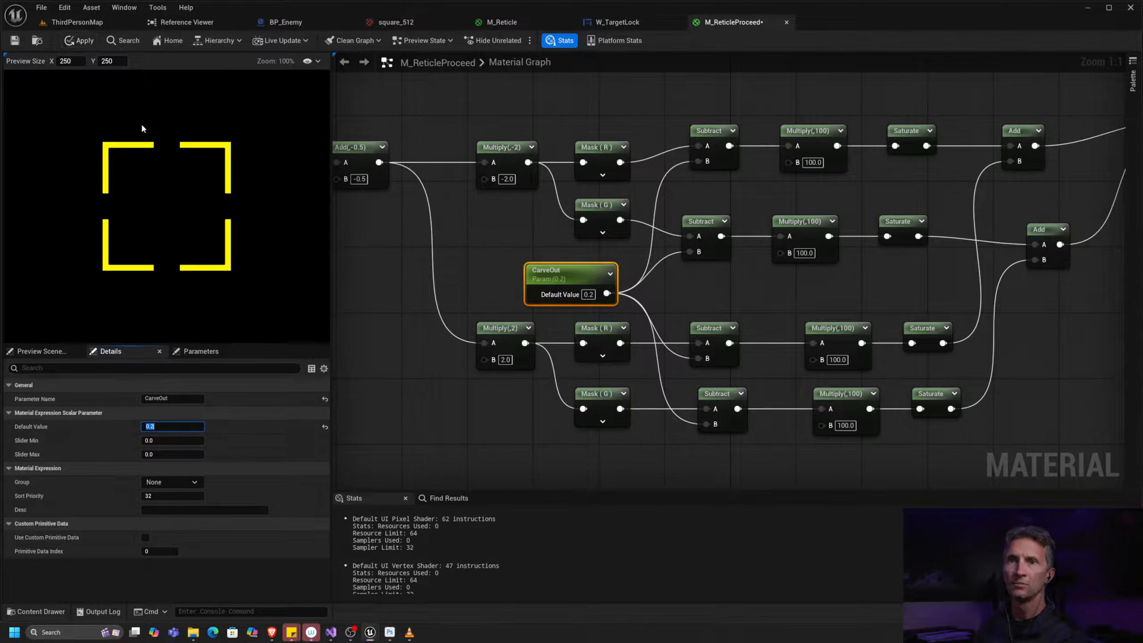
text(.8)
key(Return)
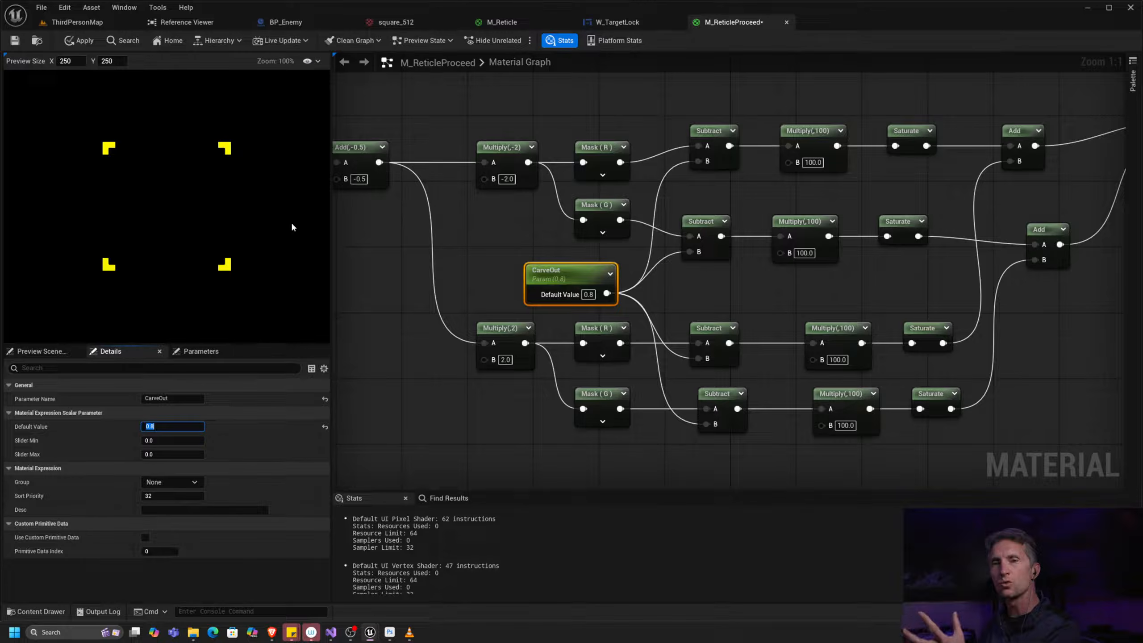
Step: Nudge the CarveOut node within the mask graph and set its default value to 0.6
mouse_move(584, 280)
mouse_down()
mouse_move(552, 269)
mouse_move(592, 279)
mouse_up()
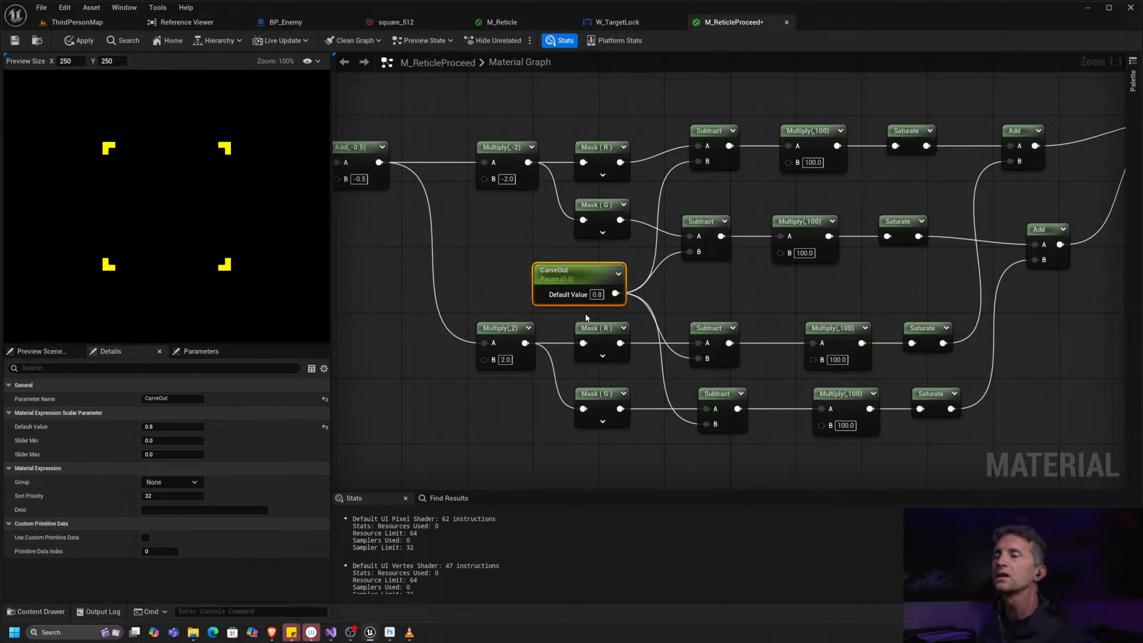
click(598, 295)
key(BackSpace)
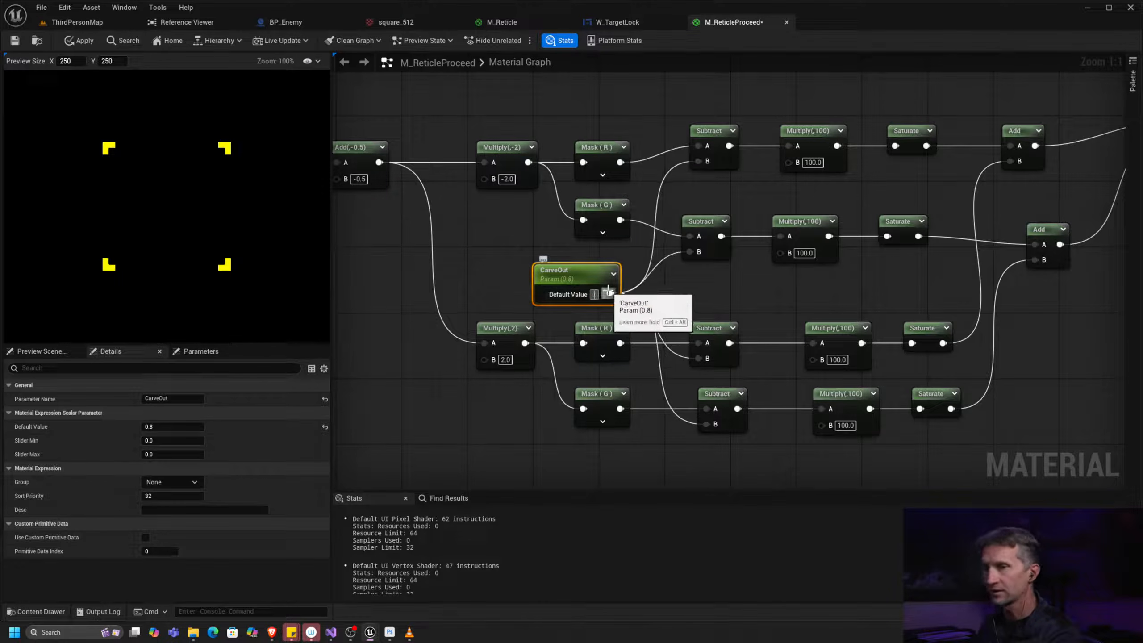
text(.6)
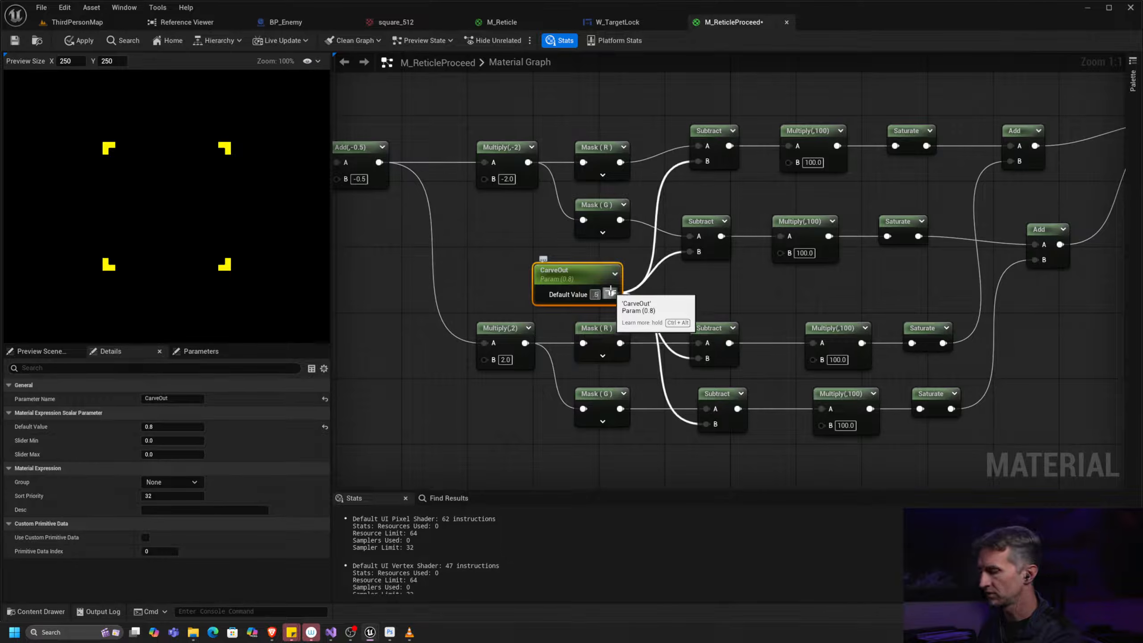
key(Return)
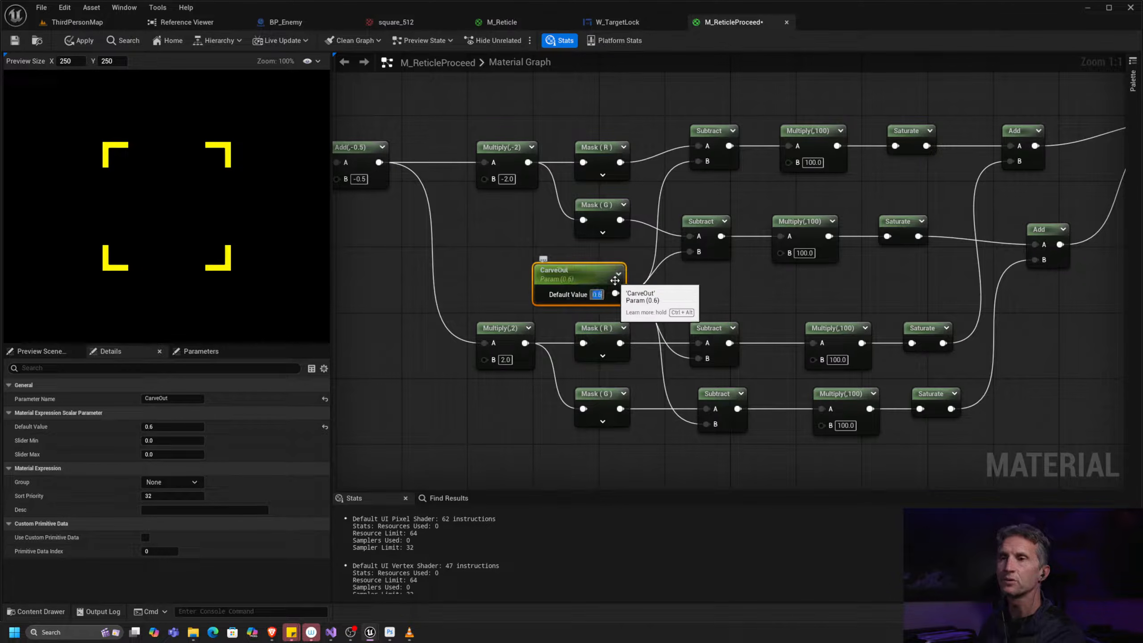
Step: Add a scalar parameter named Width with a default value of 0.95 above the LinearGradient node
right_drag(624, 240, 591, 358)
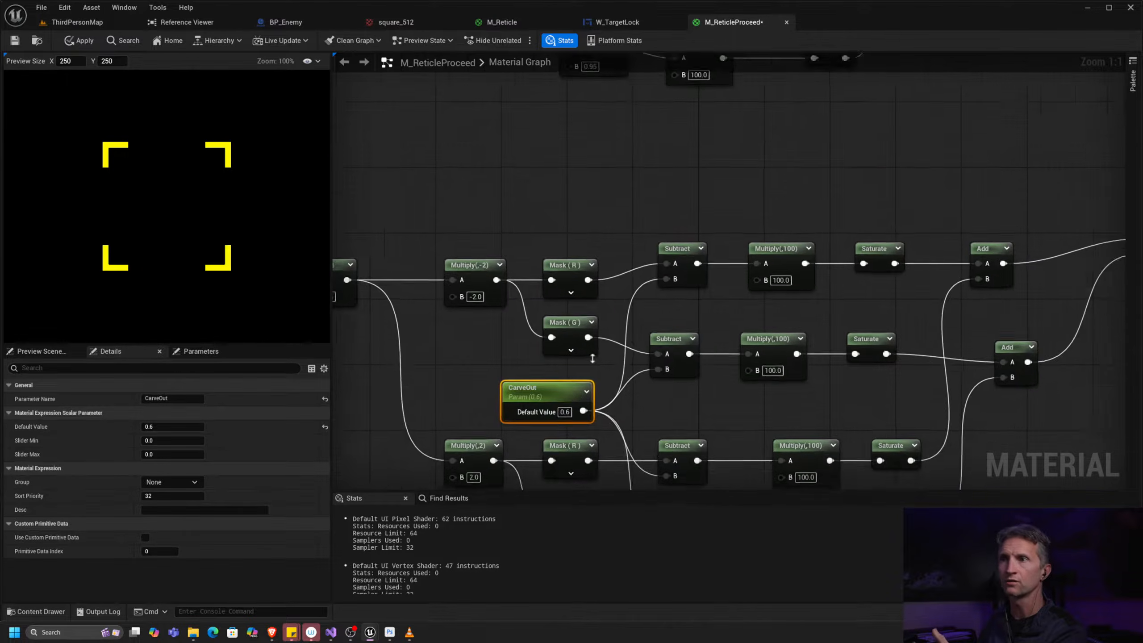
scroll(592, 359, down, 5)
right_drag(647, 186, 666, 230)
scroll(673, 222, up, 5)
right_drag(672, 136, 848, 172)
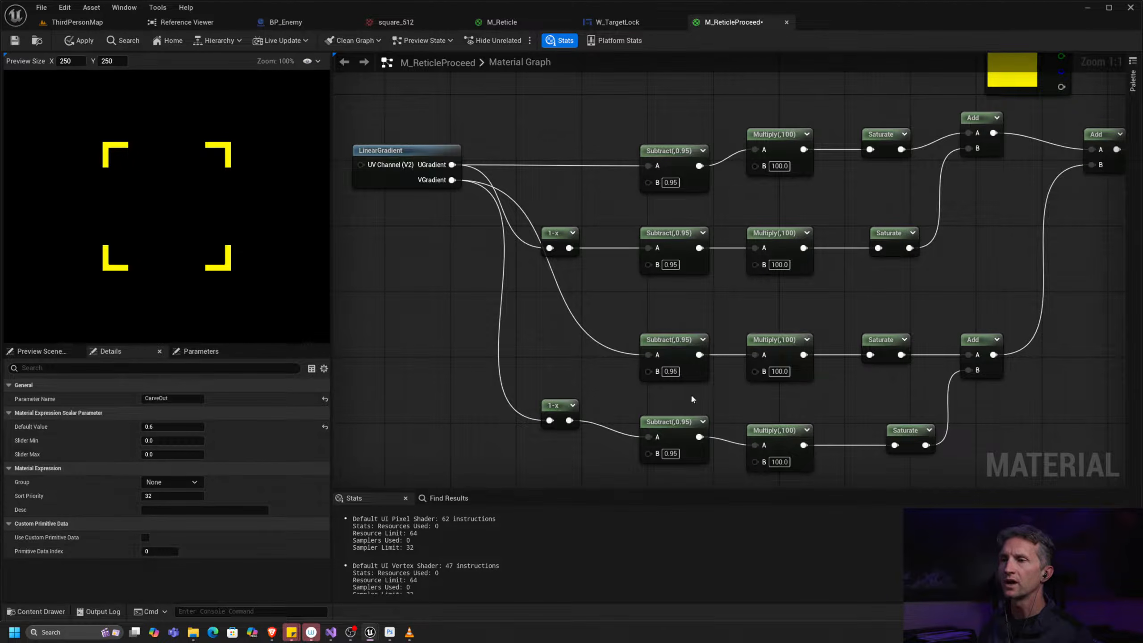
right_drag(615, 220, 666, 274)
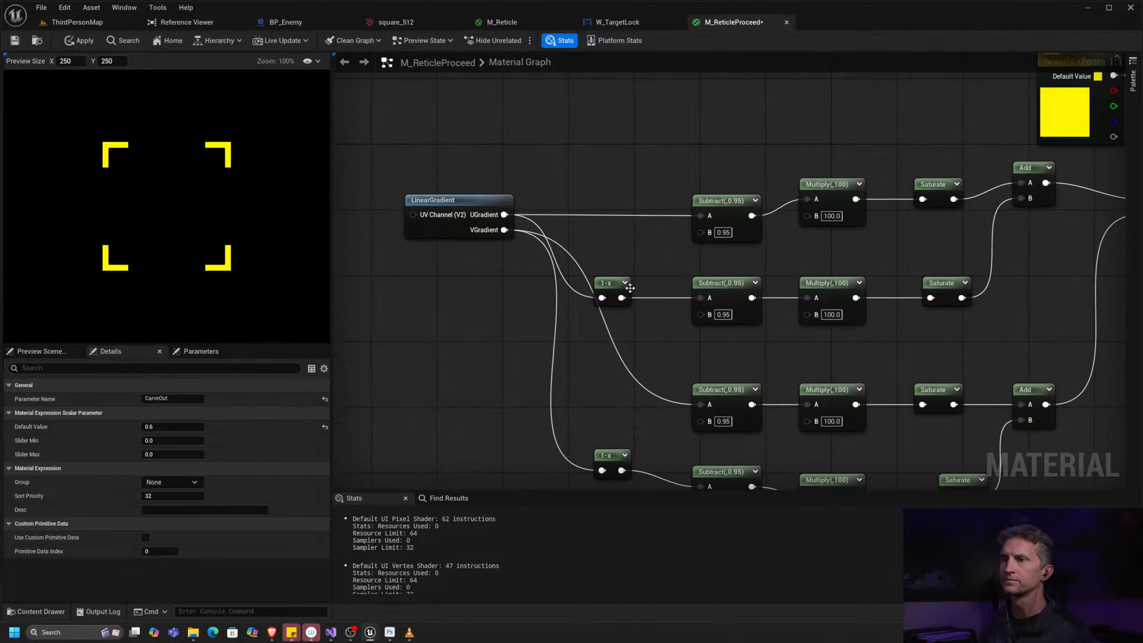
click(572, 147)
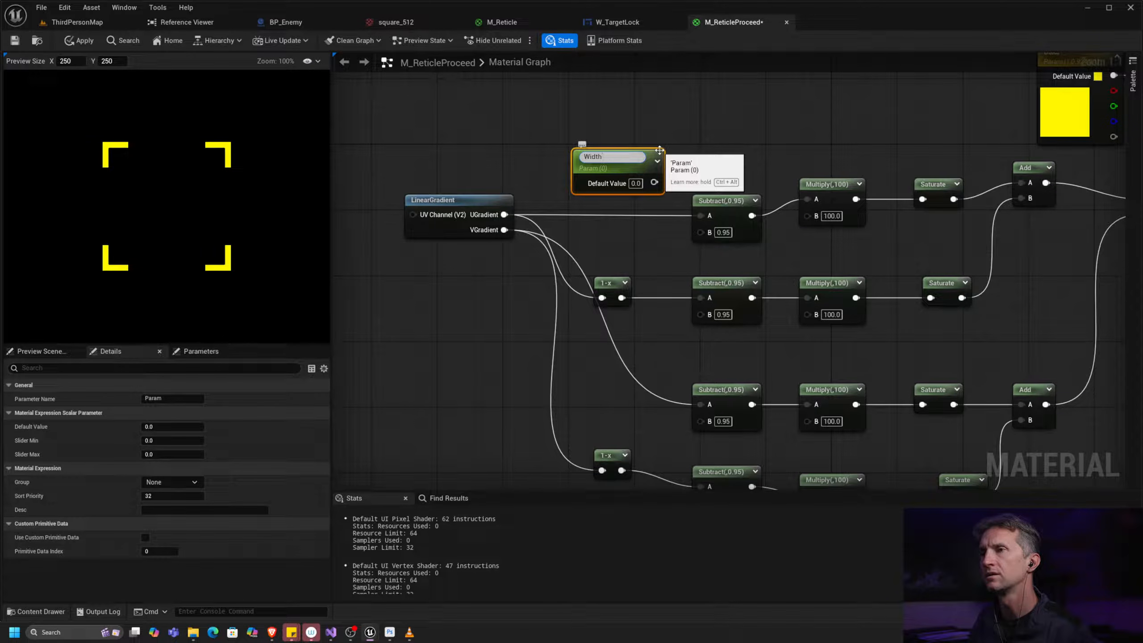
key(Return)
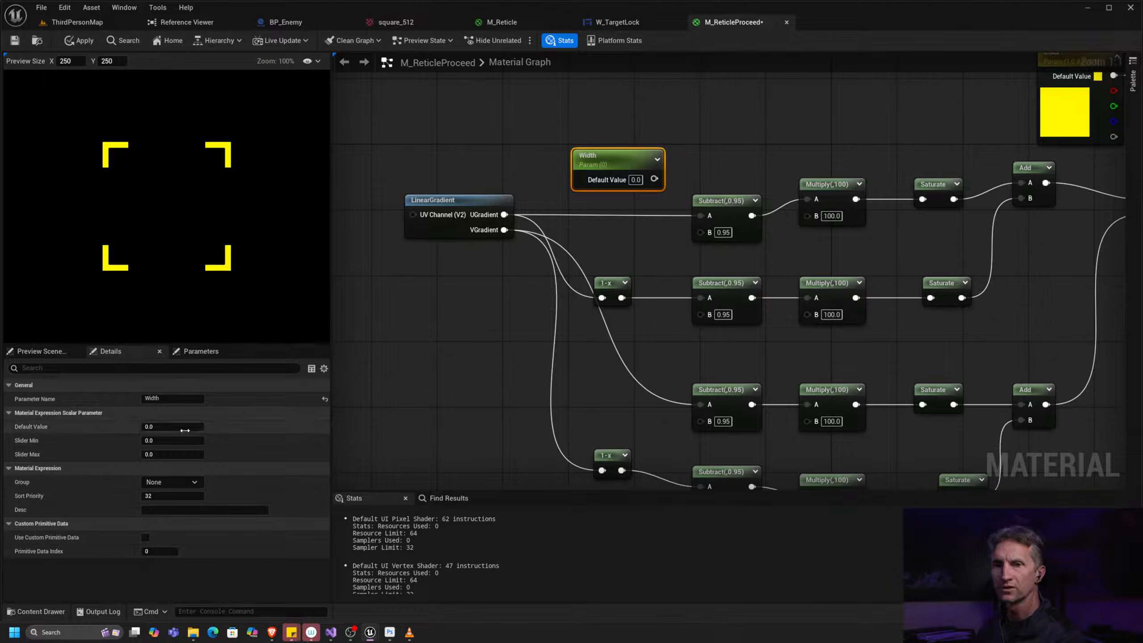
click(202, 426)
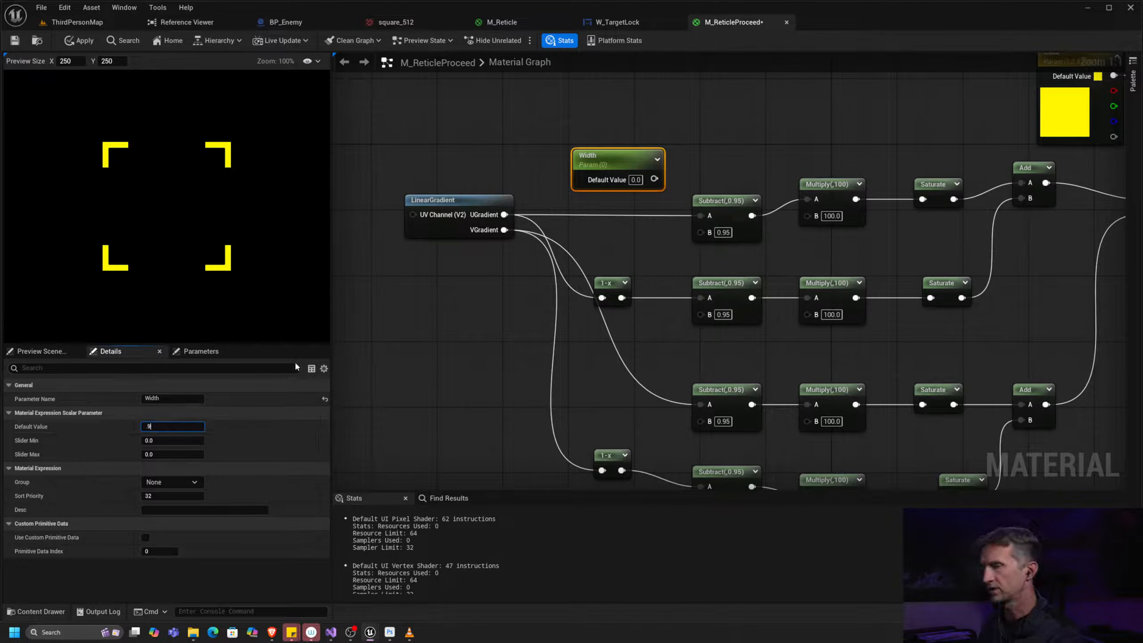
Step: Connect Width to the B inputs of the four Subtract nodes in the LinearGradient chains
drag(657, 178, 700, 314)
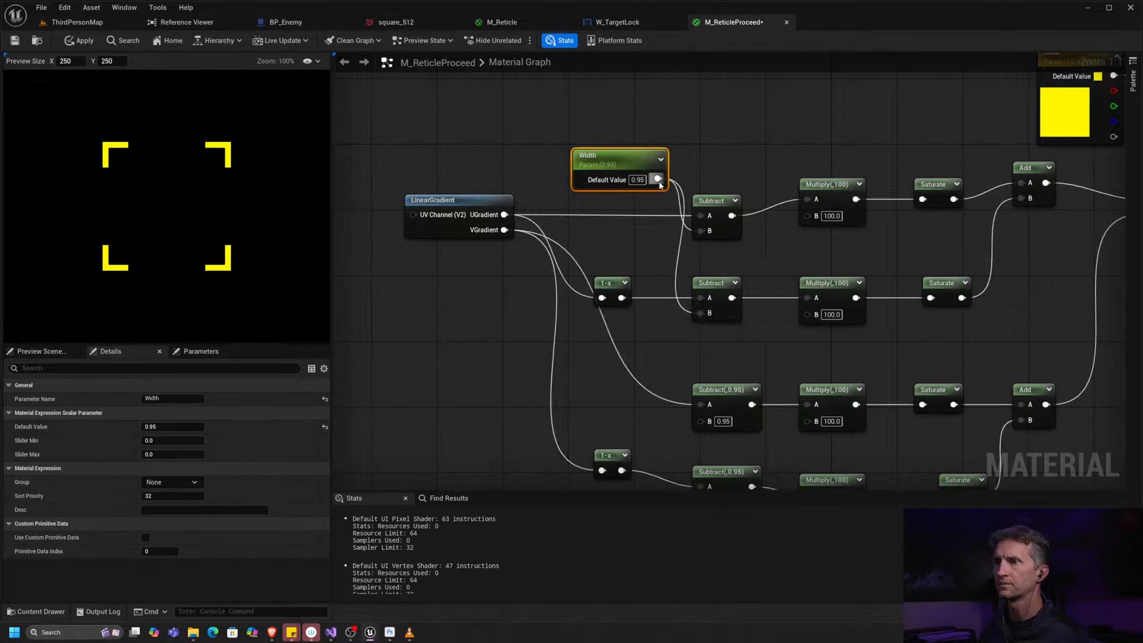
drag(657, 179, 699, 424)
right_drag(788, 346, 752, 223)
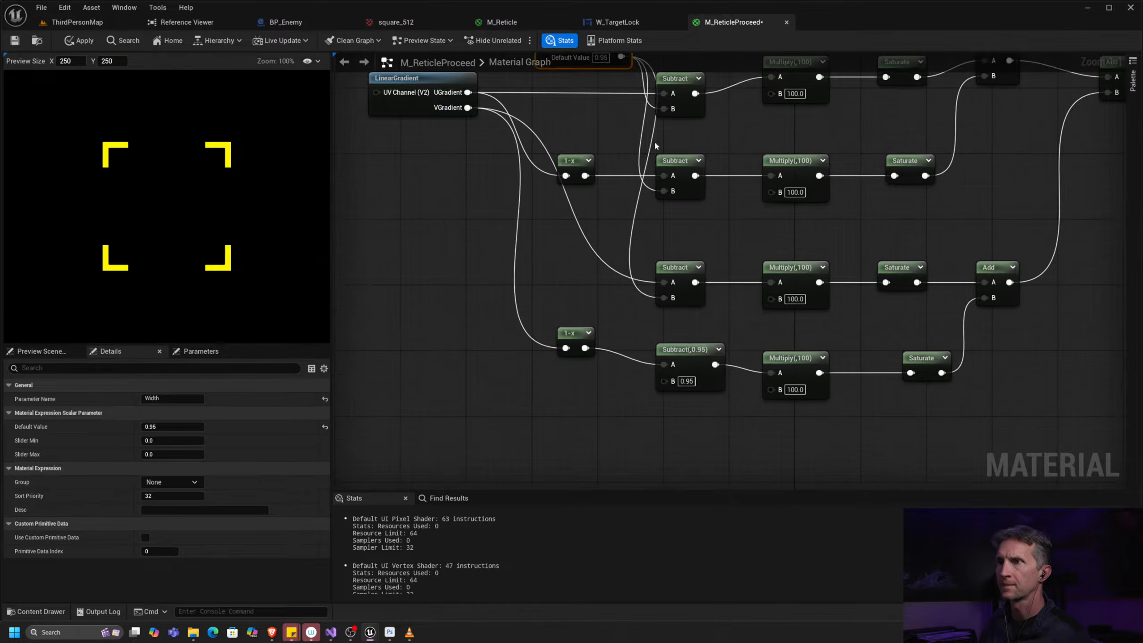
right_drag(656, 146, 634, 171)
drag(599, 82, 644, 407)
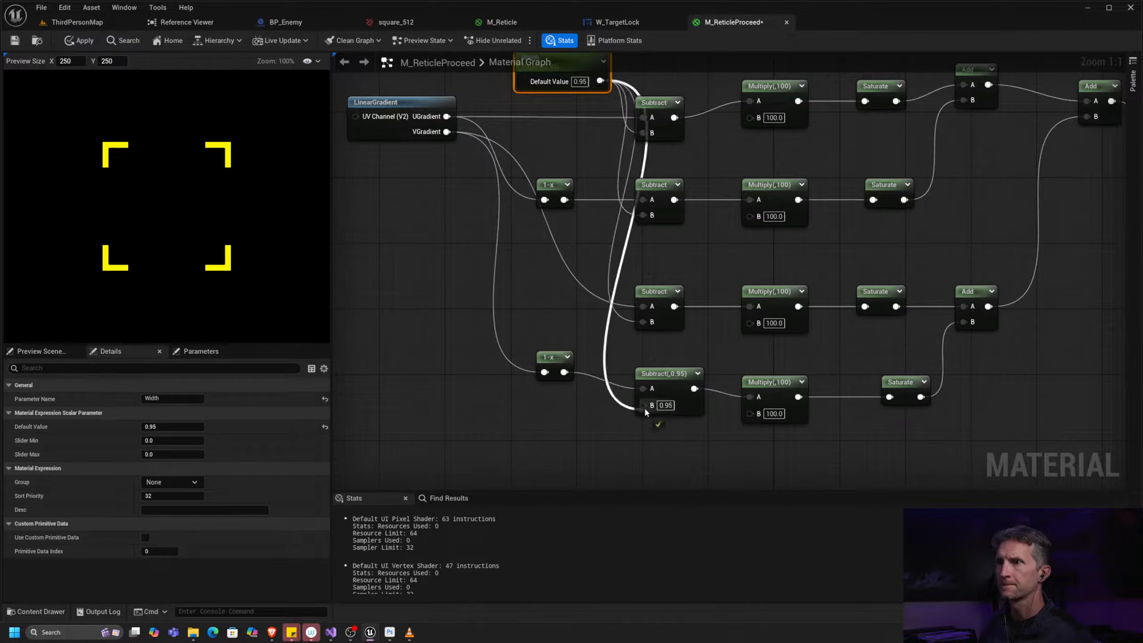
right_drag(612, 87, 663, 252)
drag(642, 224, 622, 203)
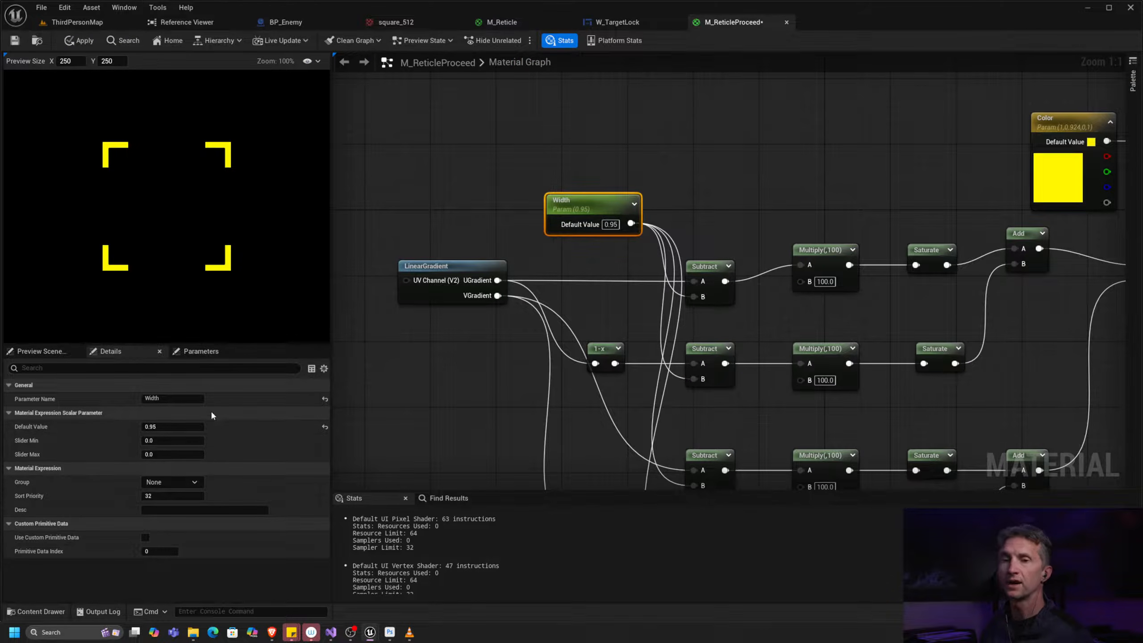
Step: Set the Width parameter's default value to 0.9 to thicken the corner brackets
click(193, 428)
text(.9)
key(Return)
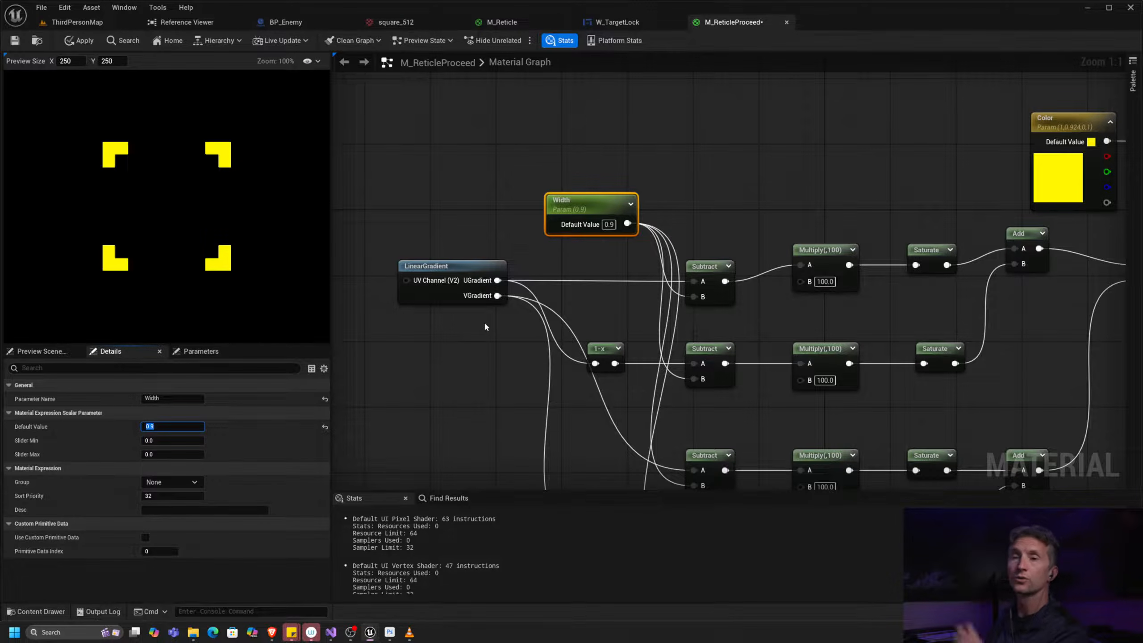
Step: Set the CarveOut parameter's default value to 0.4 to lengthen the corner brackets
right_drag(536, 464, 525, 181)
right_drag(570, 365, 634, 165)
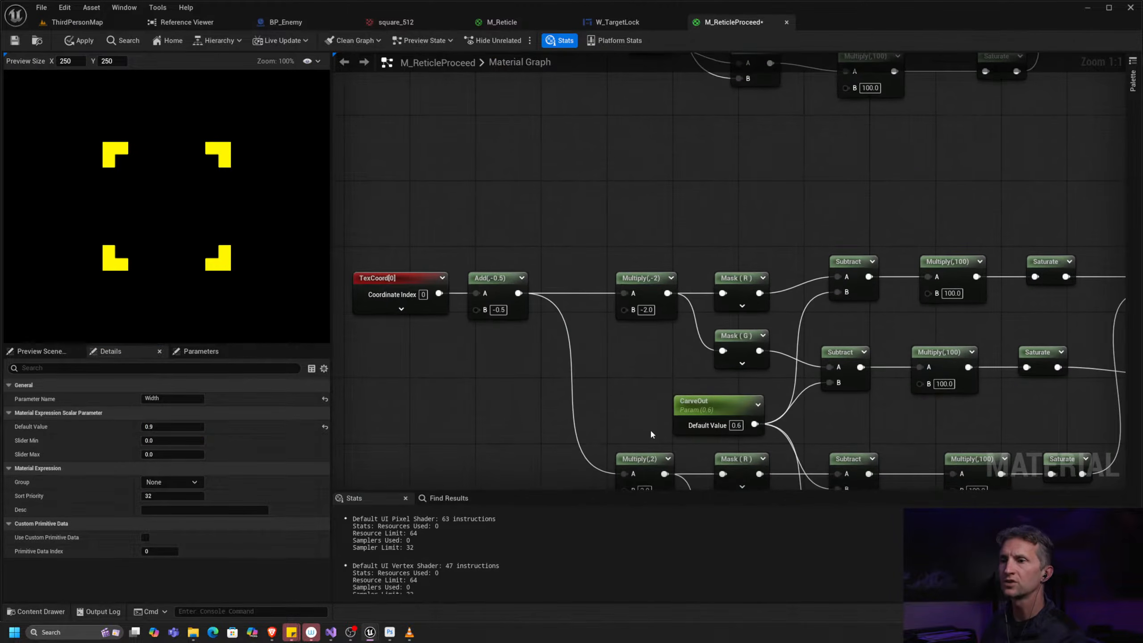
click(716, 423)
double_click(739, 427)
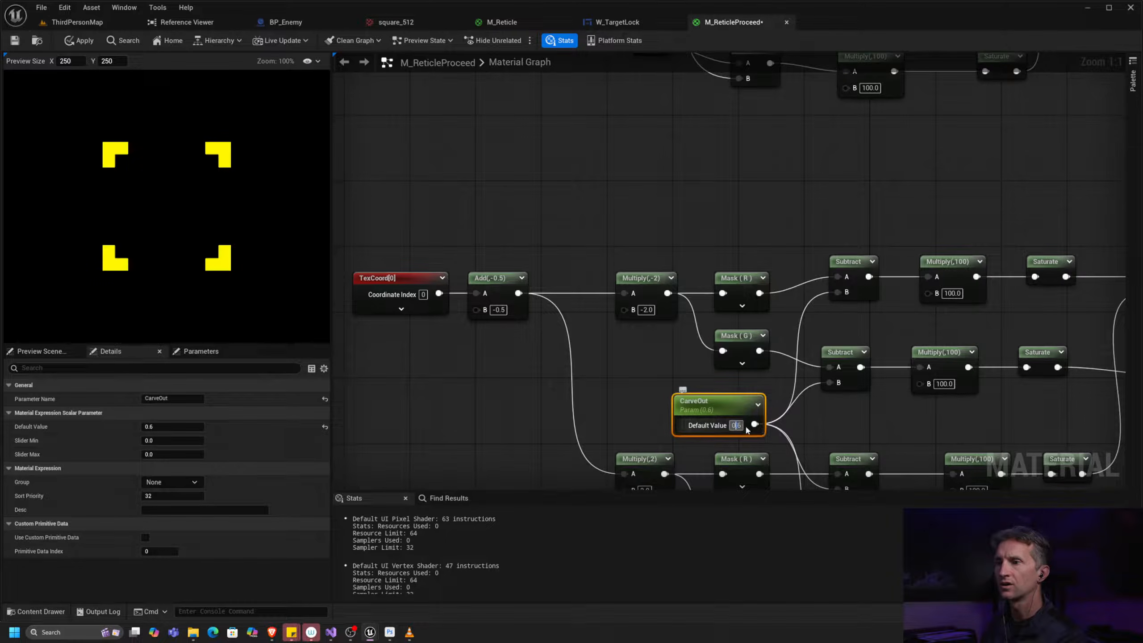
text(4)
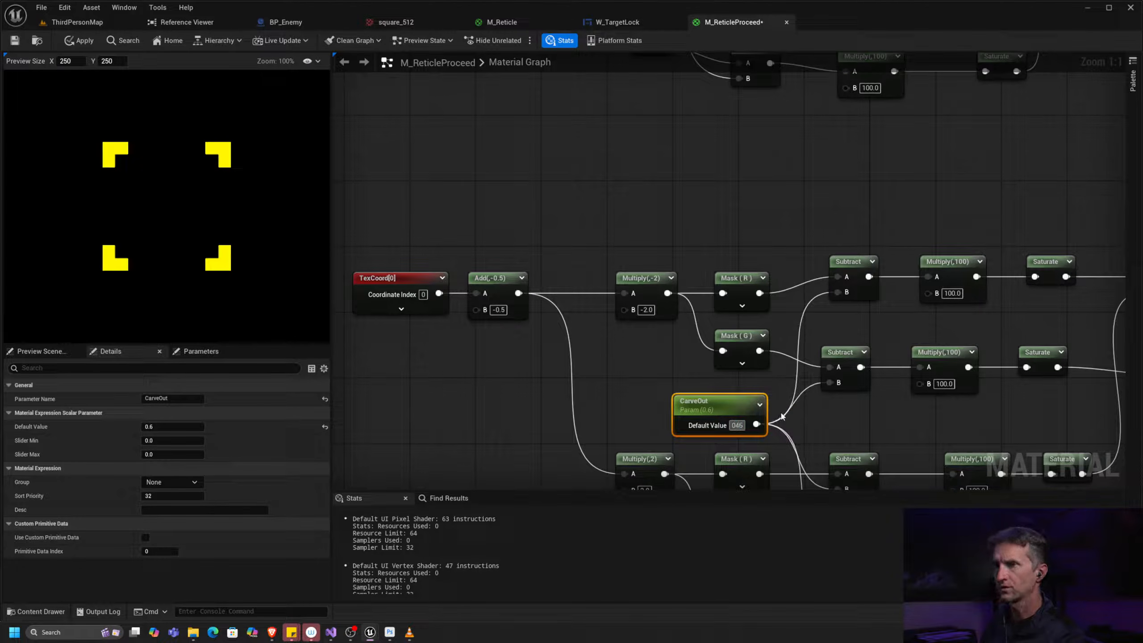
key(Delete)
key(Left)
text(.)
key(Return)
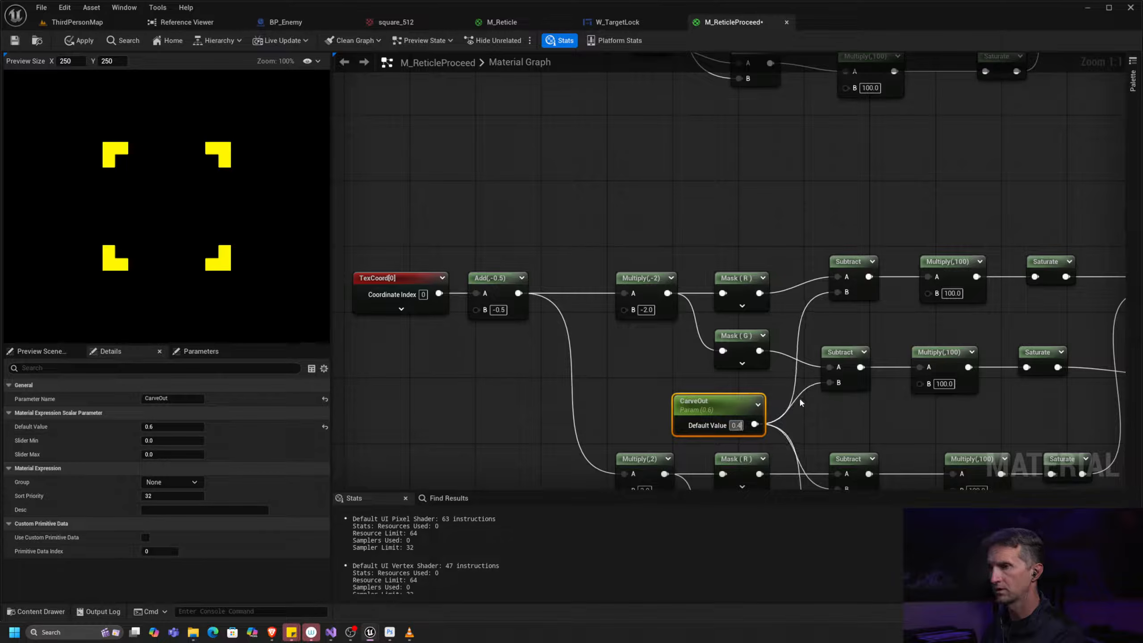
Step: Move the Color parameter node slightly higher in the graph, and apply and save the material
right_drag(601, 147, 580, 264)
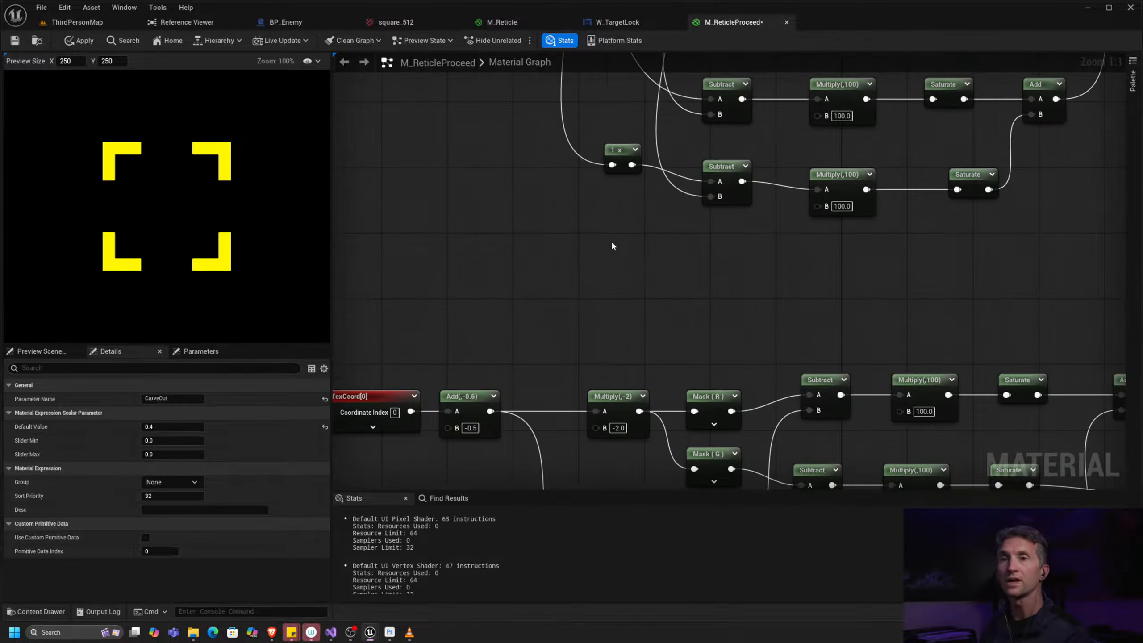
scroll(611, 214, down, 2)
right_drag(605, 199, 574, 290)
scroll(575, 290, down, 1)
right_drag(971, 170, 798, 412)
drag(719, 239, 715, 211)
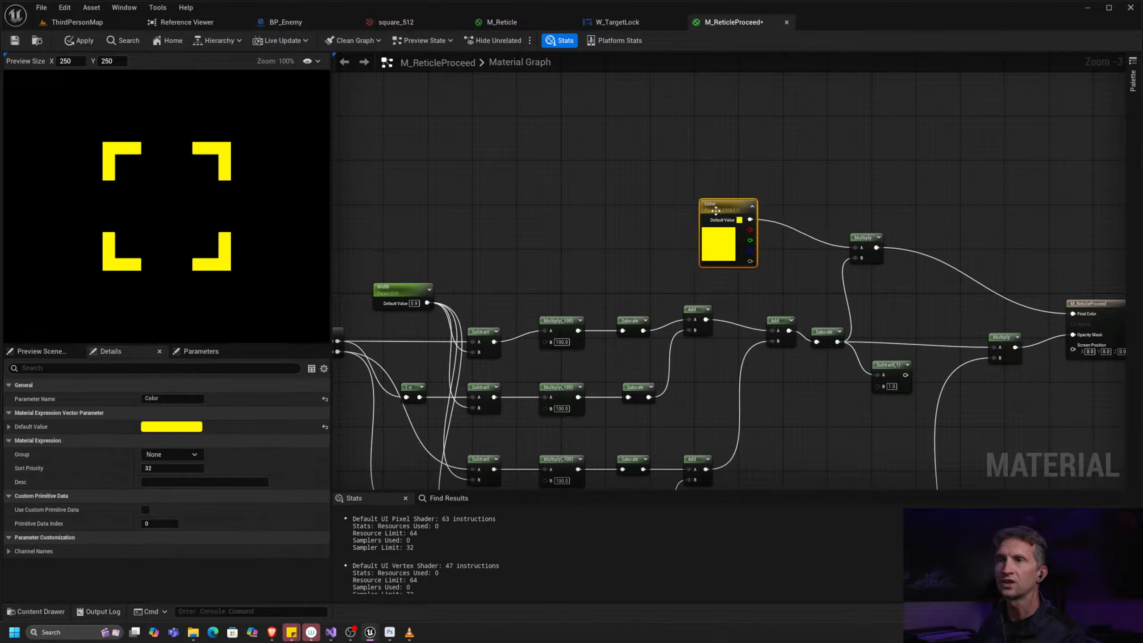
click(86, 45)
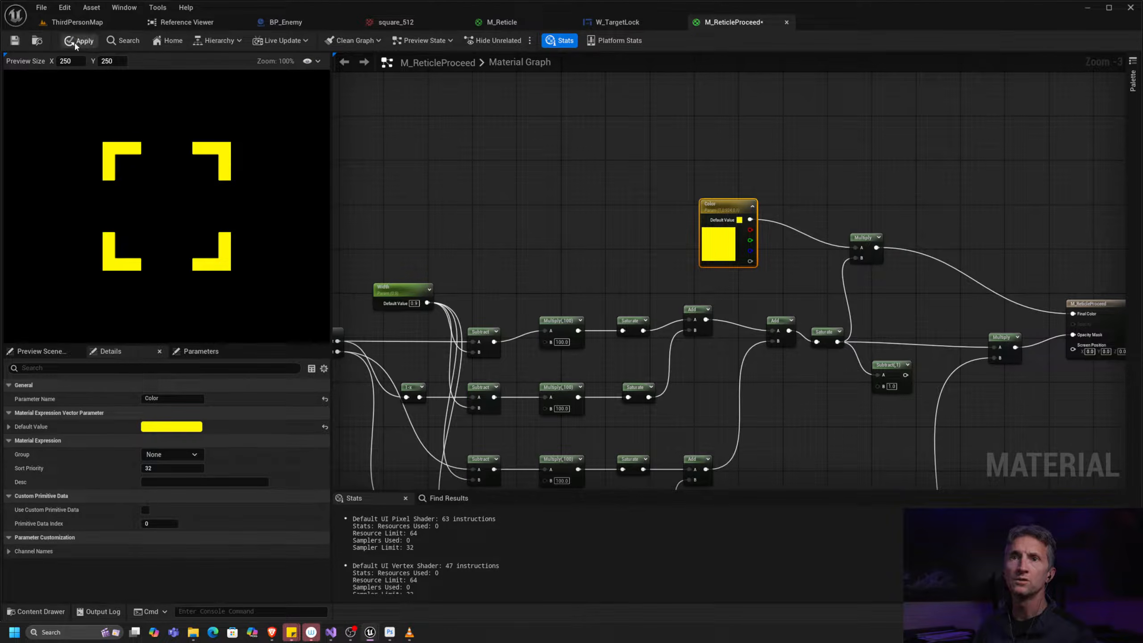
key(ctrl+s)
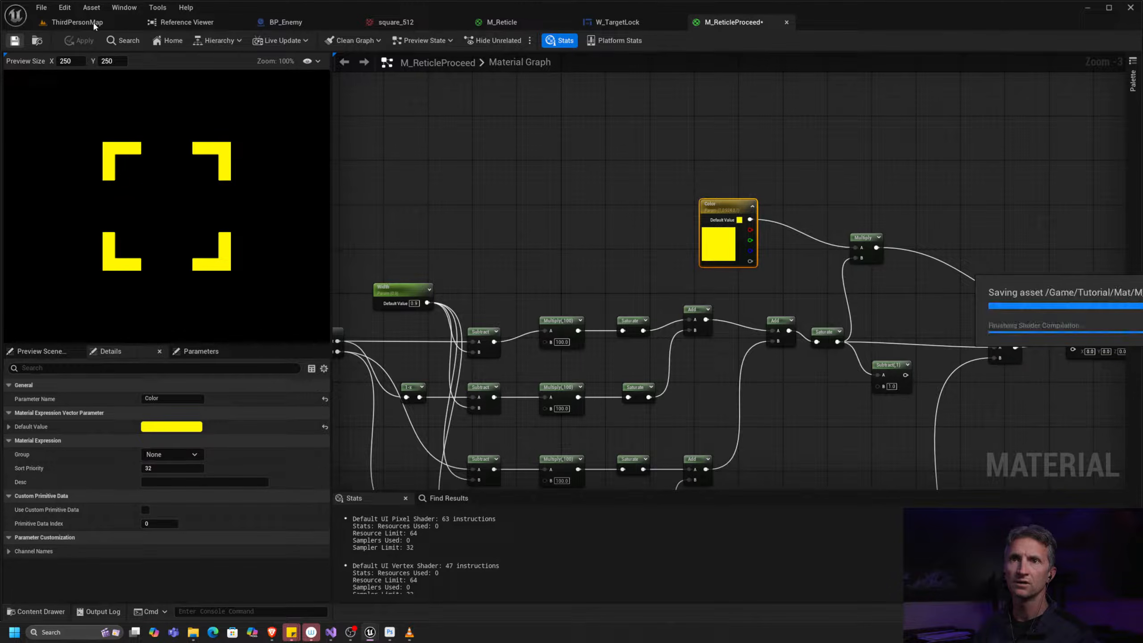
Step: Create a material instance of M_ReticleProceed in the Tutorial/Mat folder and name it M_ReticleRedThin
click(74, 22)
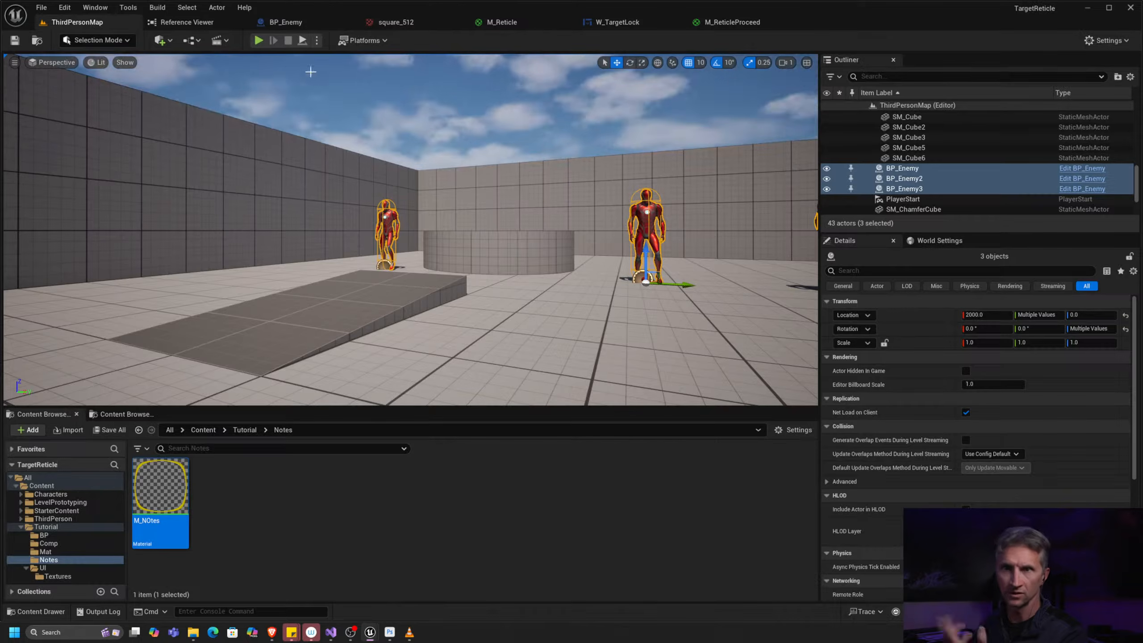
click(50, 551)
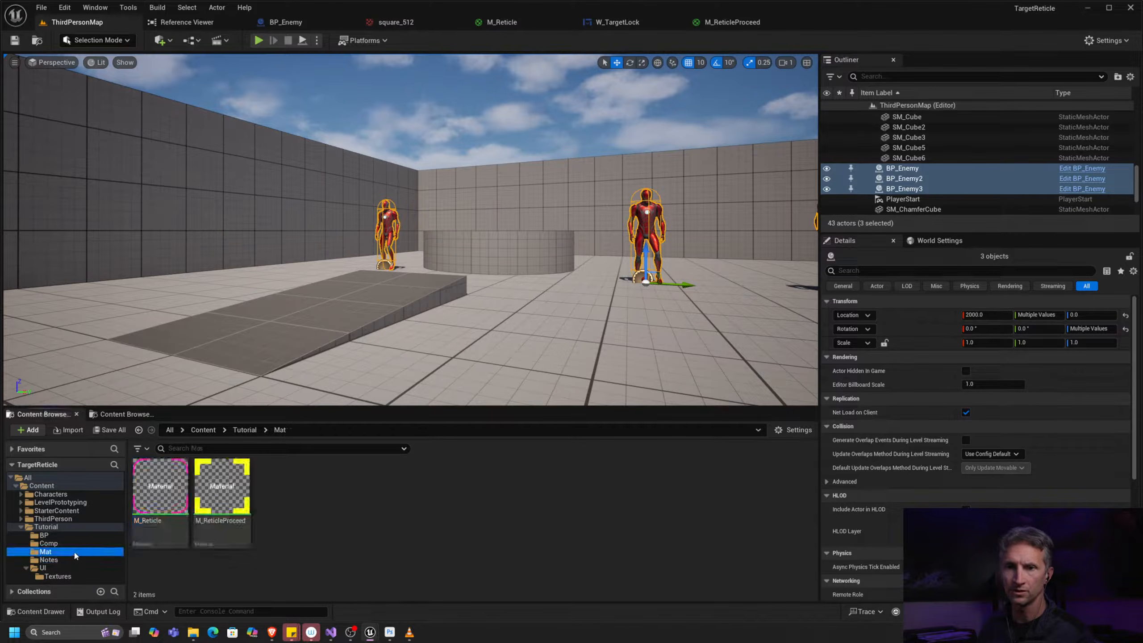
right_click(199, 520)
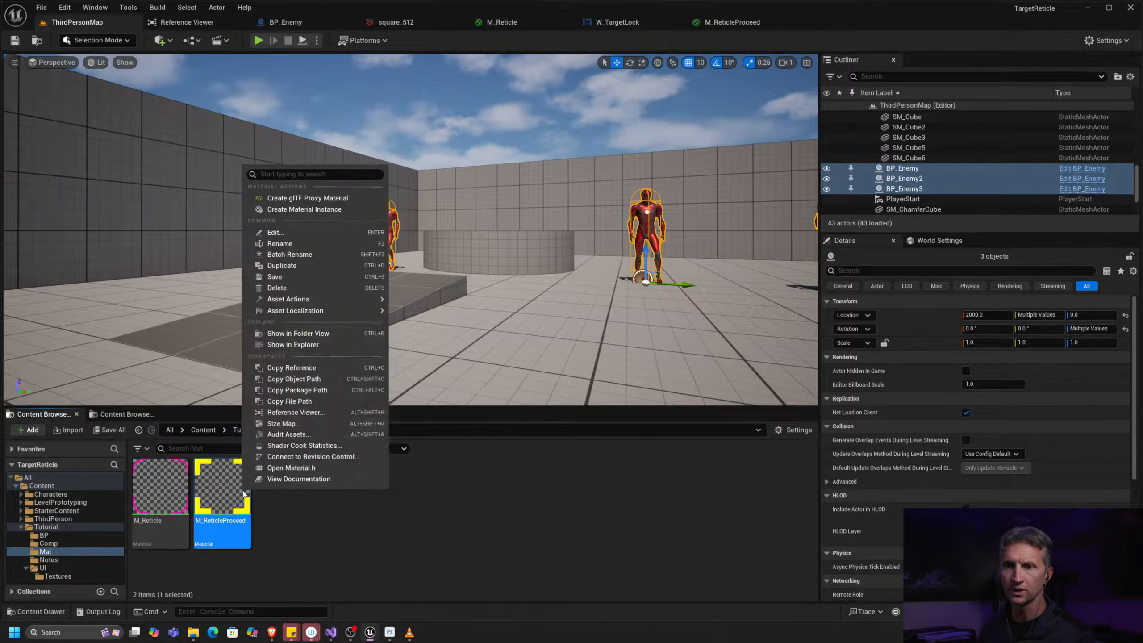
click(351, 215)
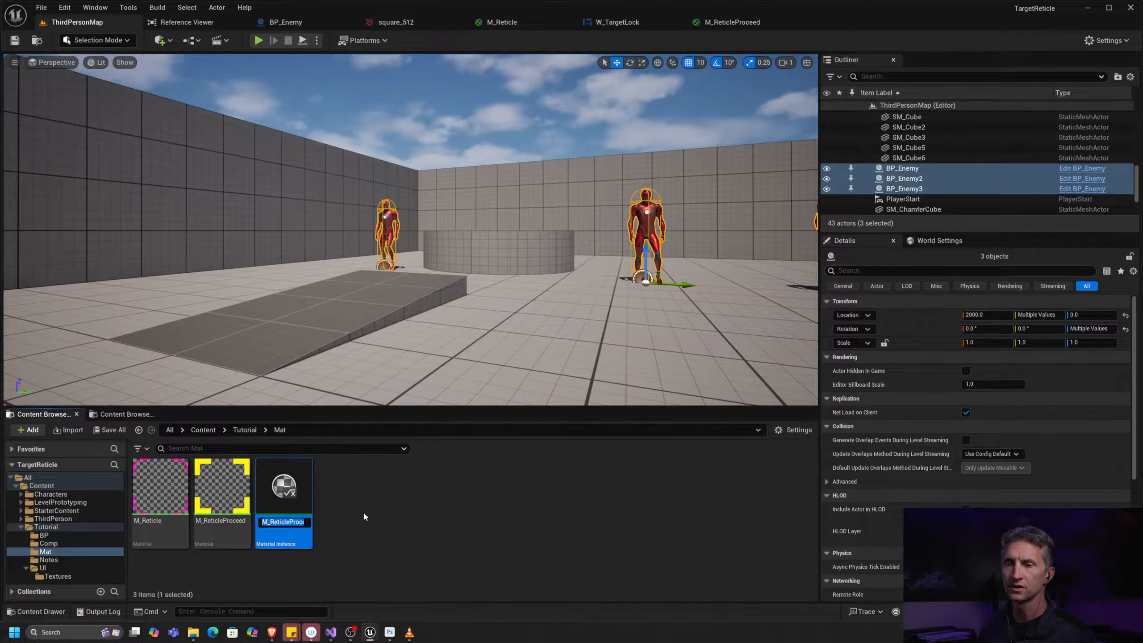
drag(286, 525, 347, 530)
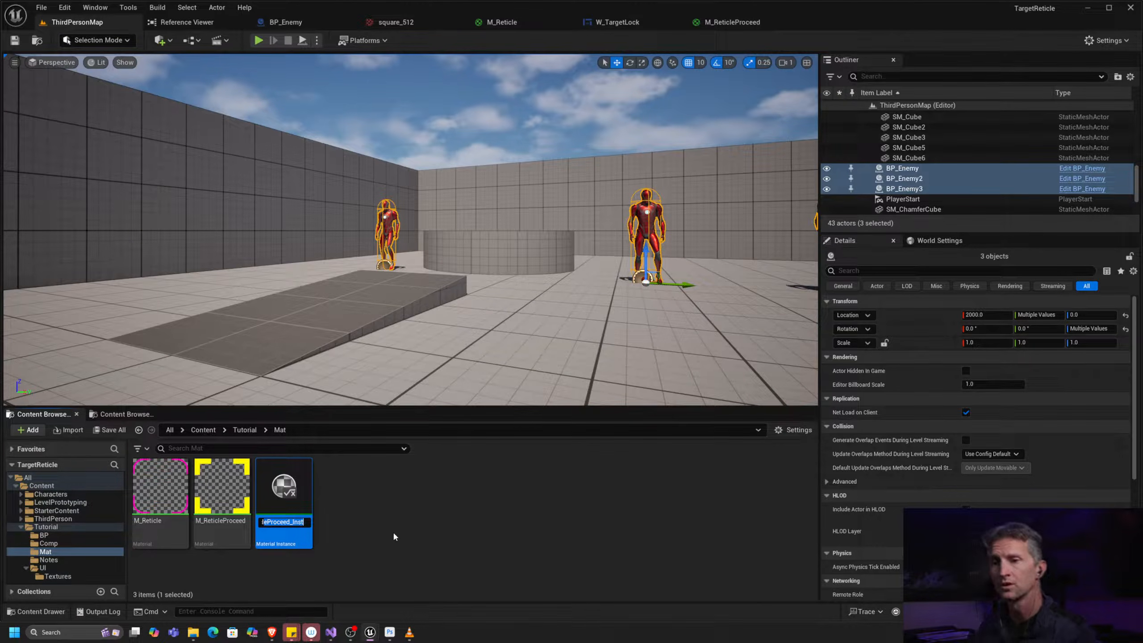
text(M_ReticleRed)
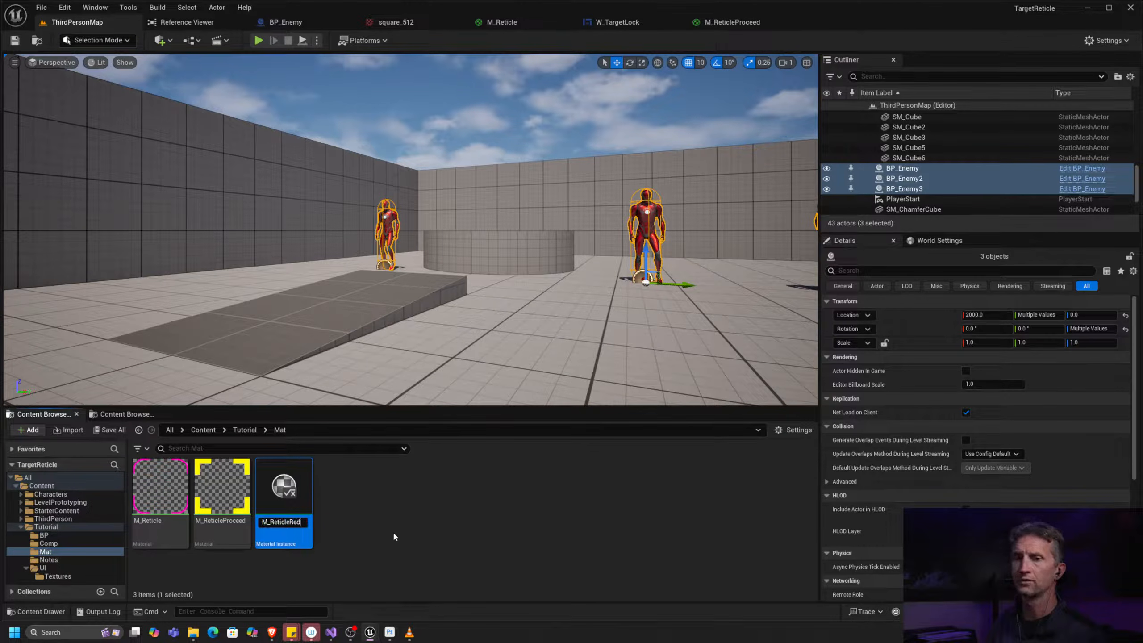
text(Thin)
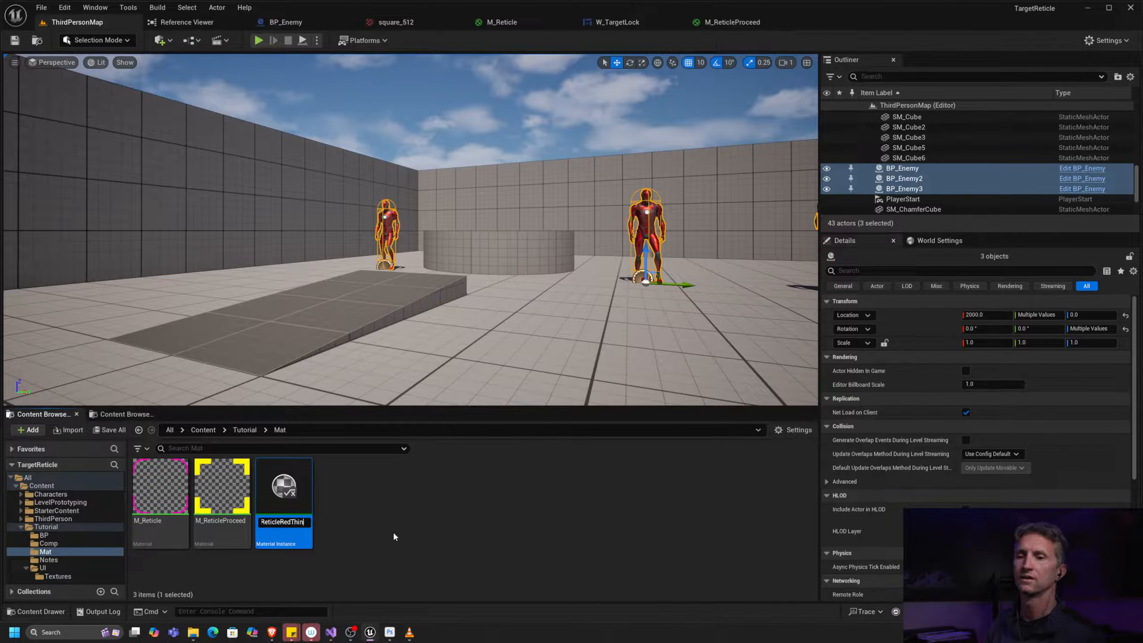
key(Return)
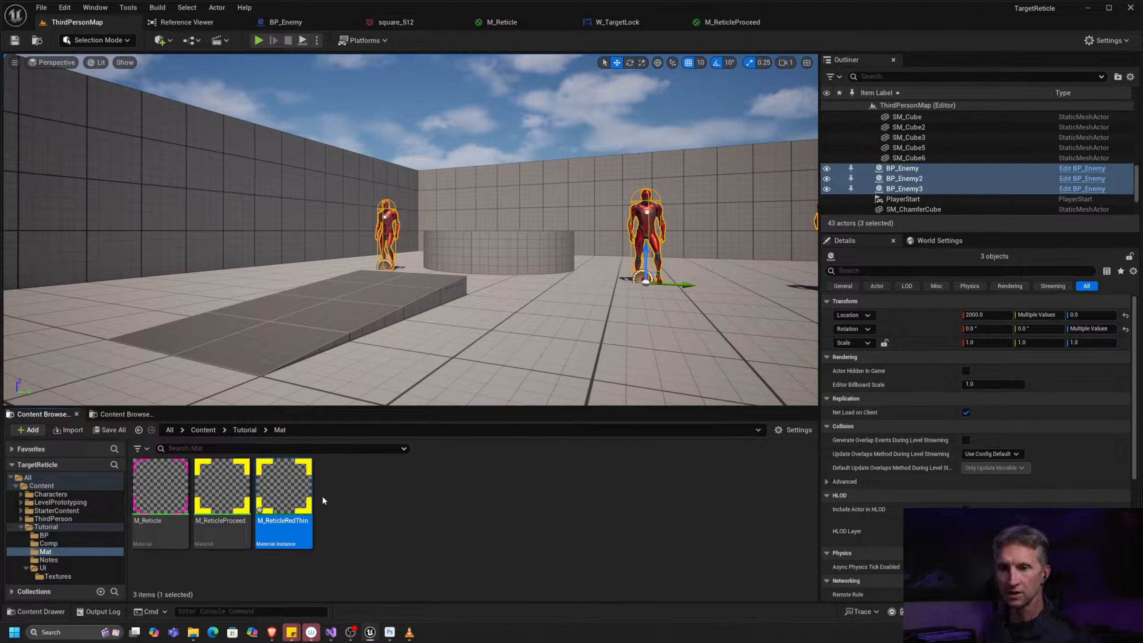
Step: Open M_ReticleRedThin and enable overrides for its CarveOut and Width scalar parameters
double_click(310, 486)
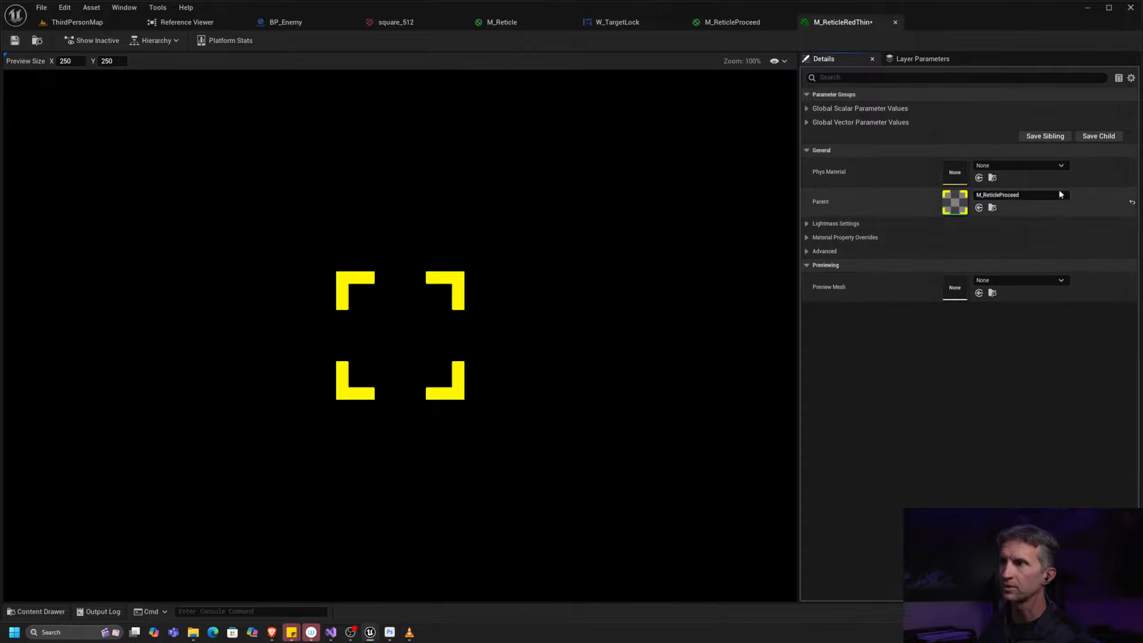
click(816, 123)
click(814, 109)
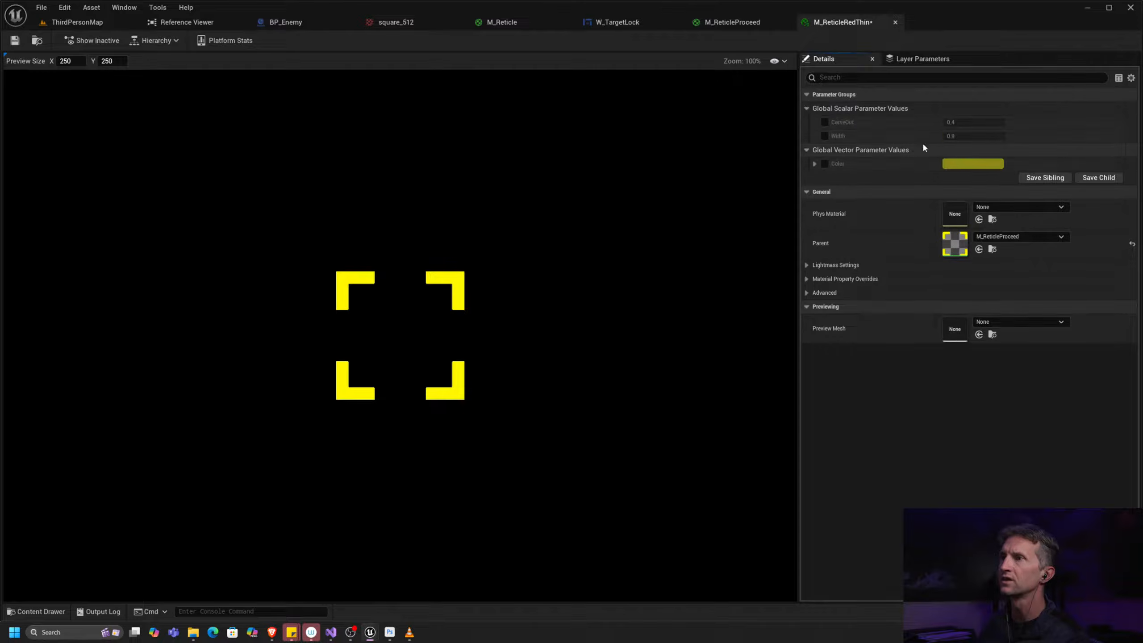
click(823, 136)
click(825, 122)
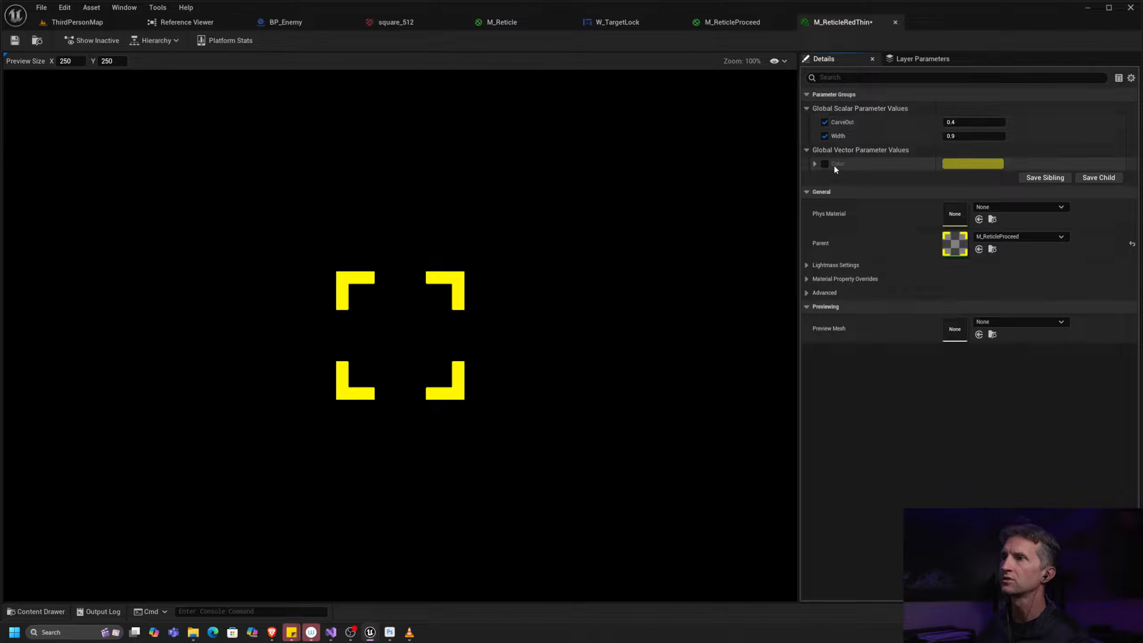
Step: Enable the Color override in the instance and set the colour to red
click(824, 163)
click(972, 164)
drag(1029, 215, 1123, 249)
click(1115, 417)
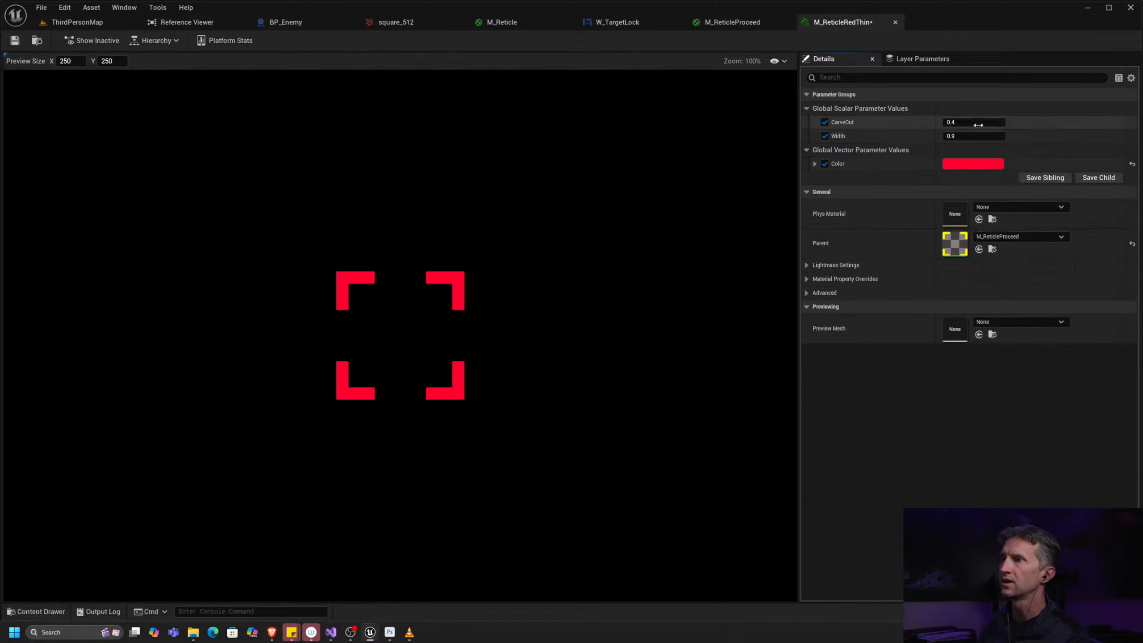
Step: Thin the red reticle by setting the instance's Width to about 0.962 and its CarveOut to about 0.275
mouse_move(971, 125)
mouse_down()
mouse_move(987, 124)
mouse_move(967, 136)
mouse_move(979, 136)
mouse_up()
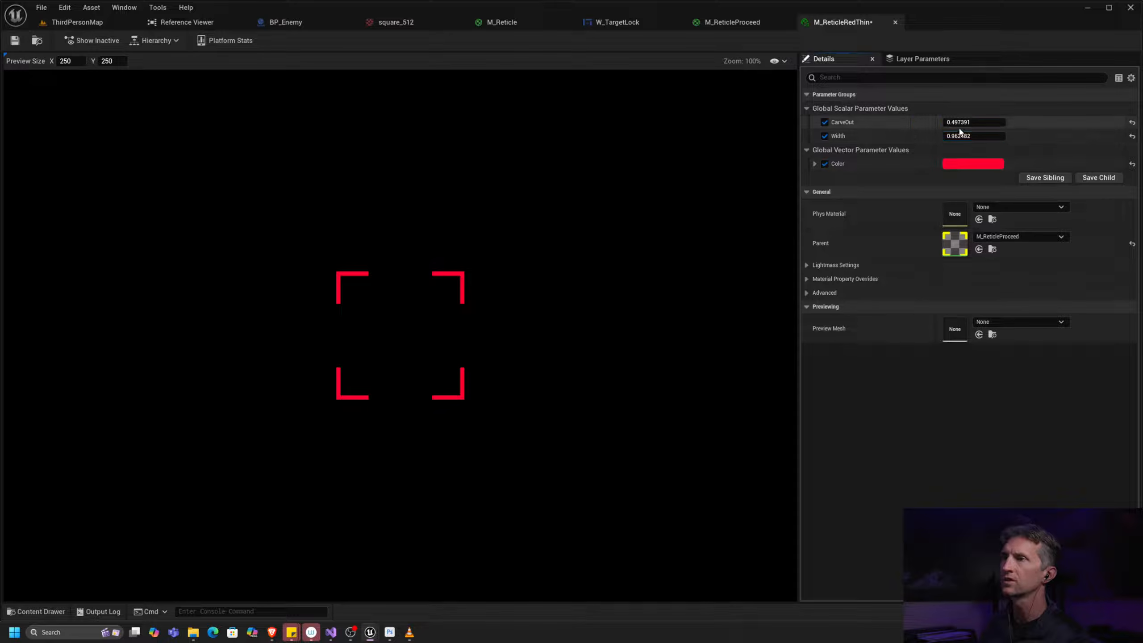
drag(973, 122, 959, 121)
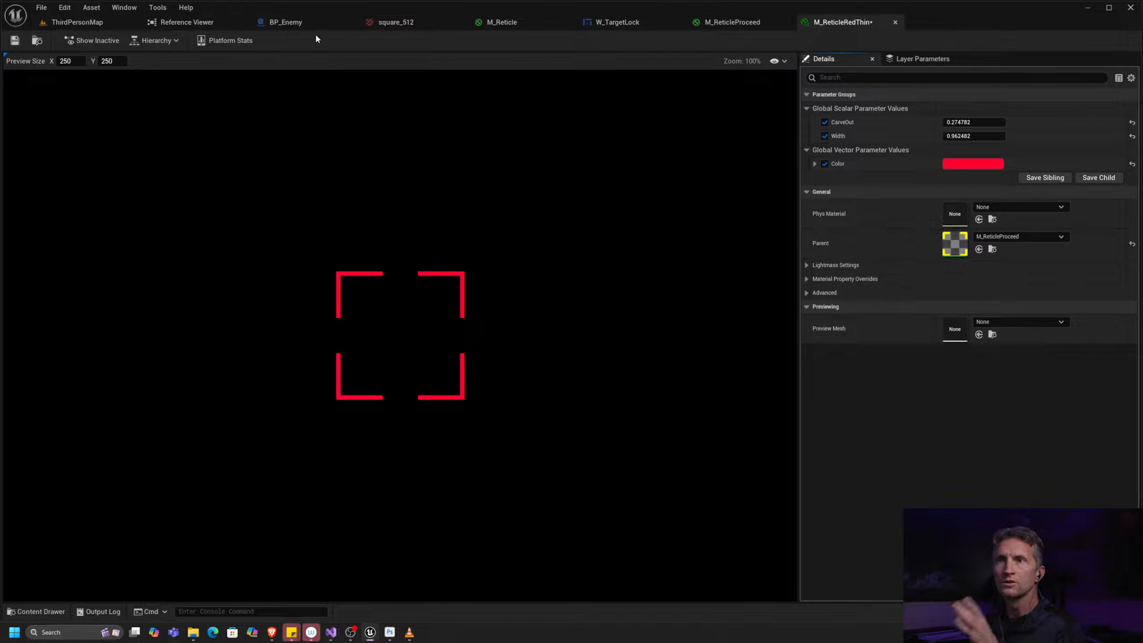
Step: Compare the texture-based M_Reticle graph with the procedural M_ReticleProceed graph, examining the Width, Subtract, Multiply and Saturate nodes
click(518, 22)
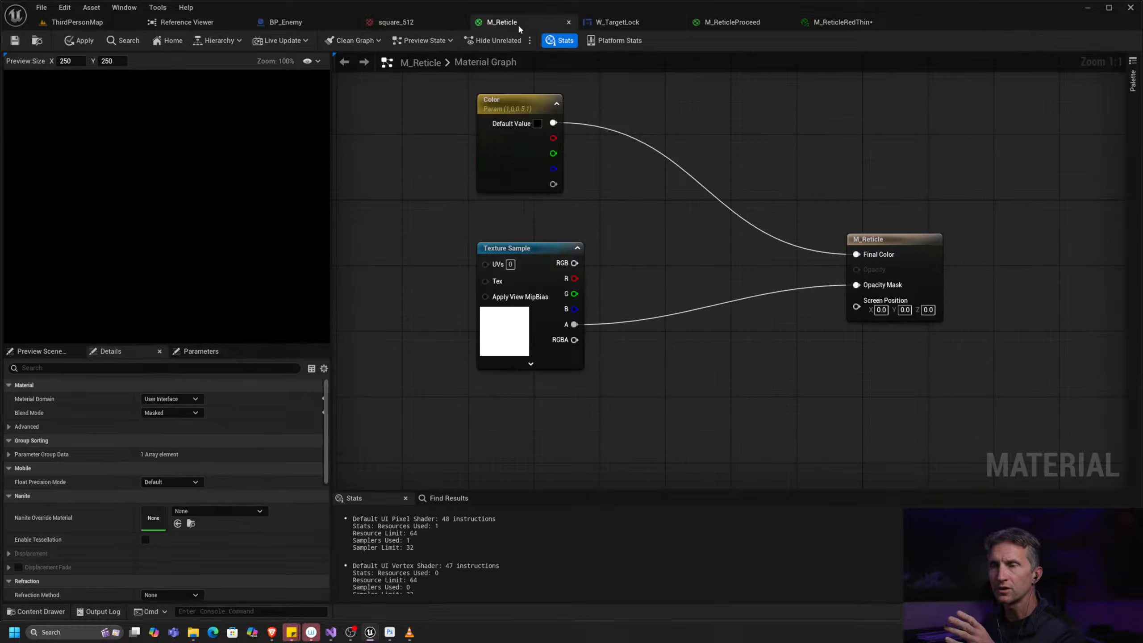
click(729, 22)
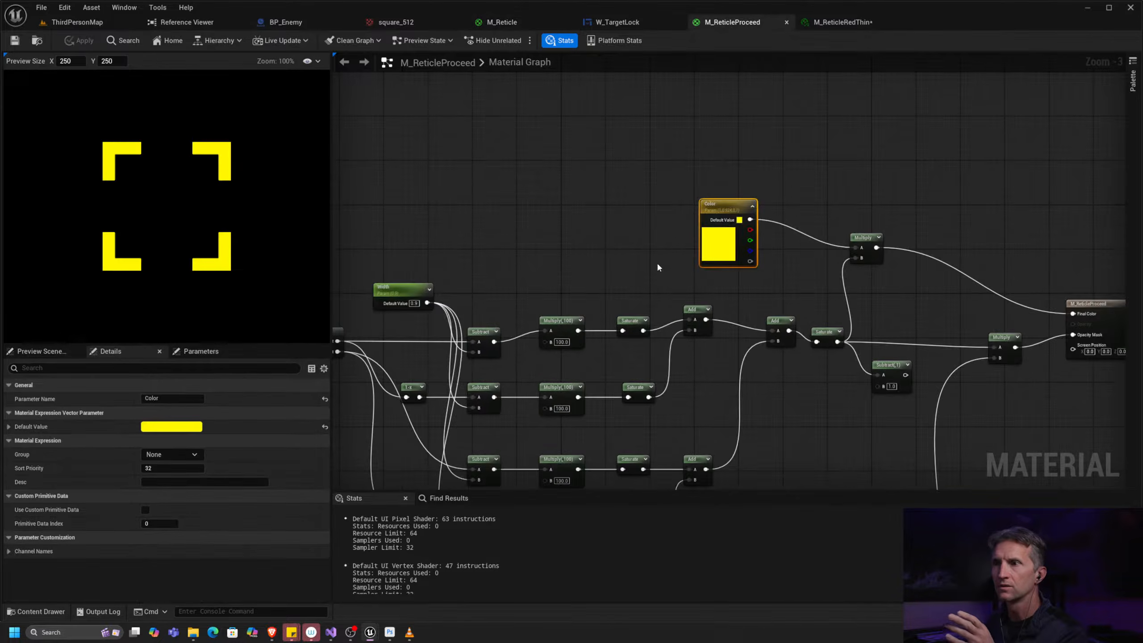
scroll(704, 171, up, 7)
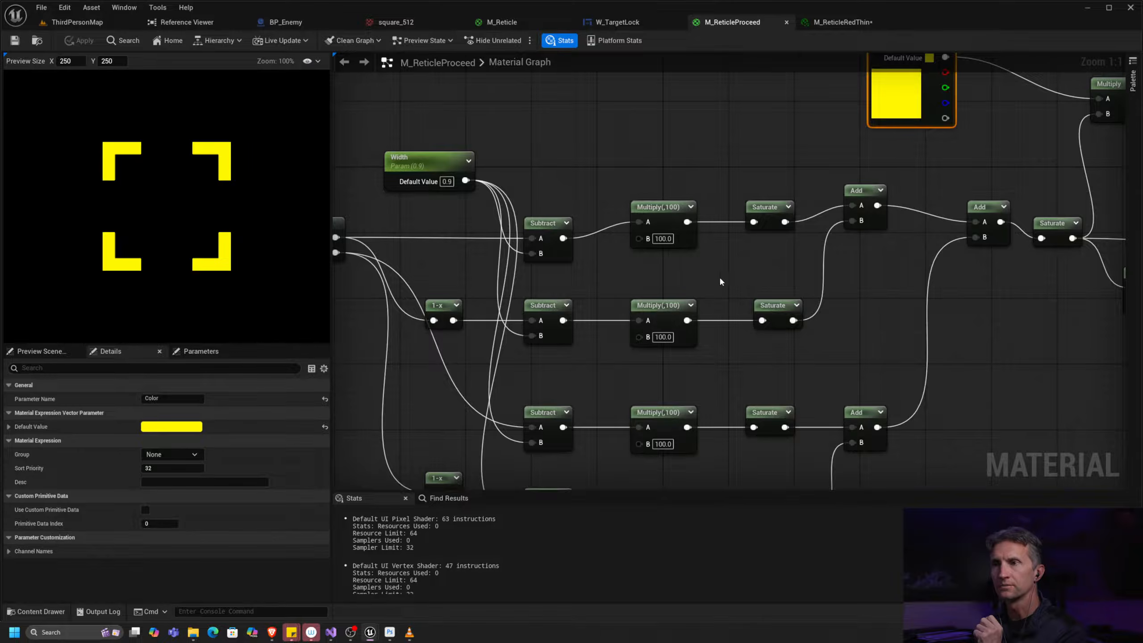
right_drag(720, 278, 714, 292)
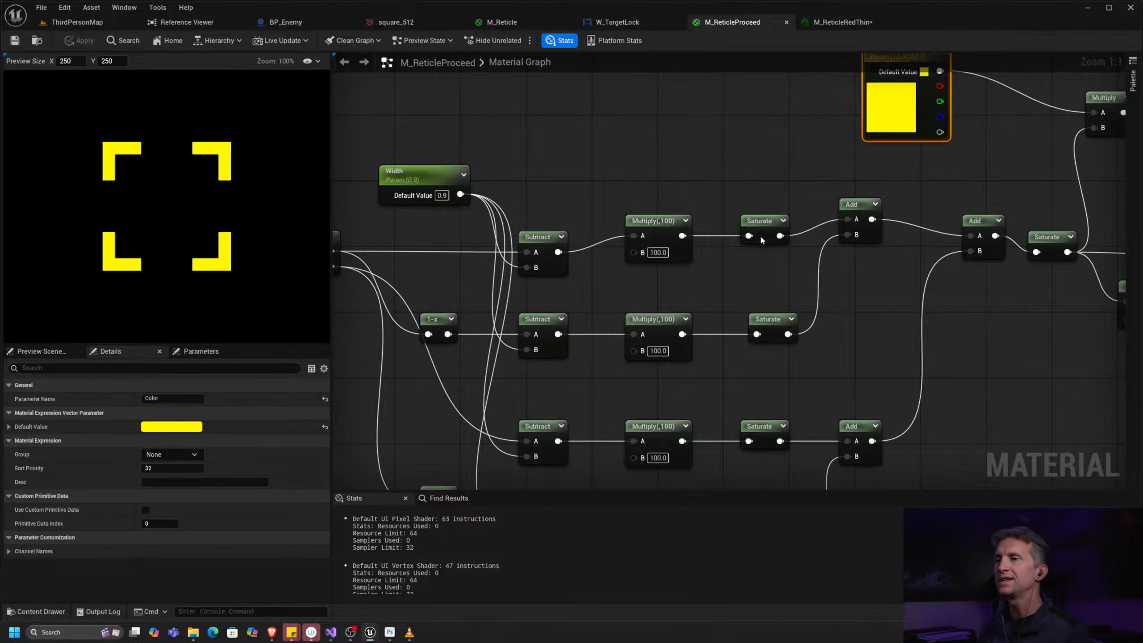
Step: Switch to Photoshop, hide the sketch layers covering the rounded corner brackets, and select the Rectangle 1 layer
key(alt+Tab)
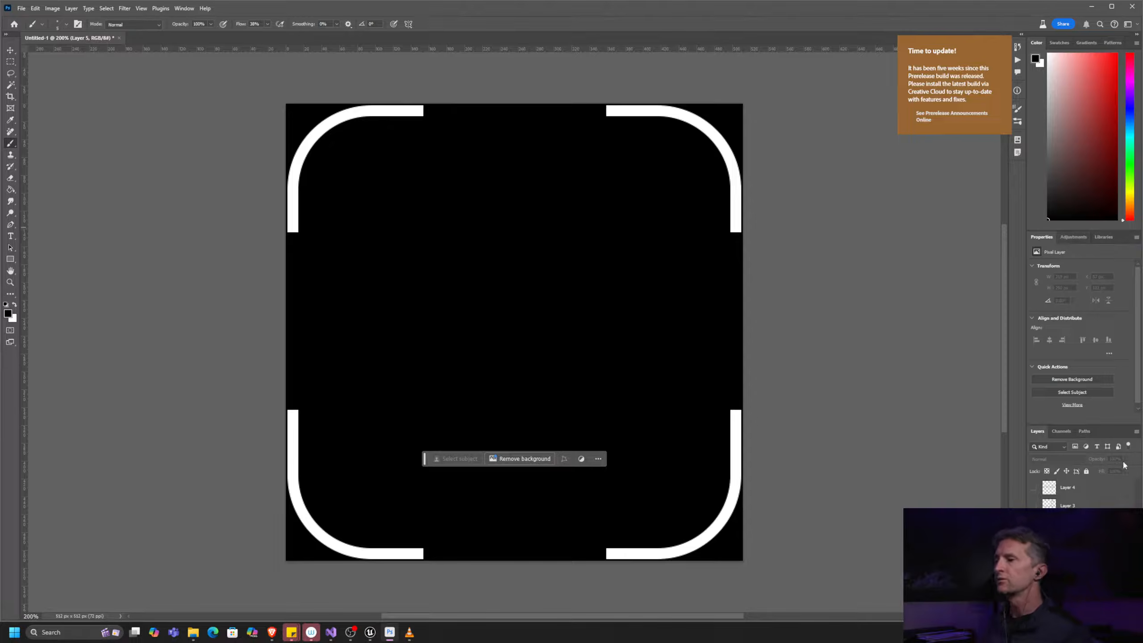
click(1033, 541)
click(1033, 524)
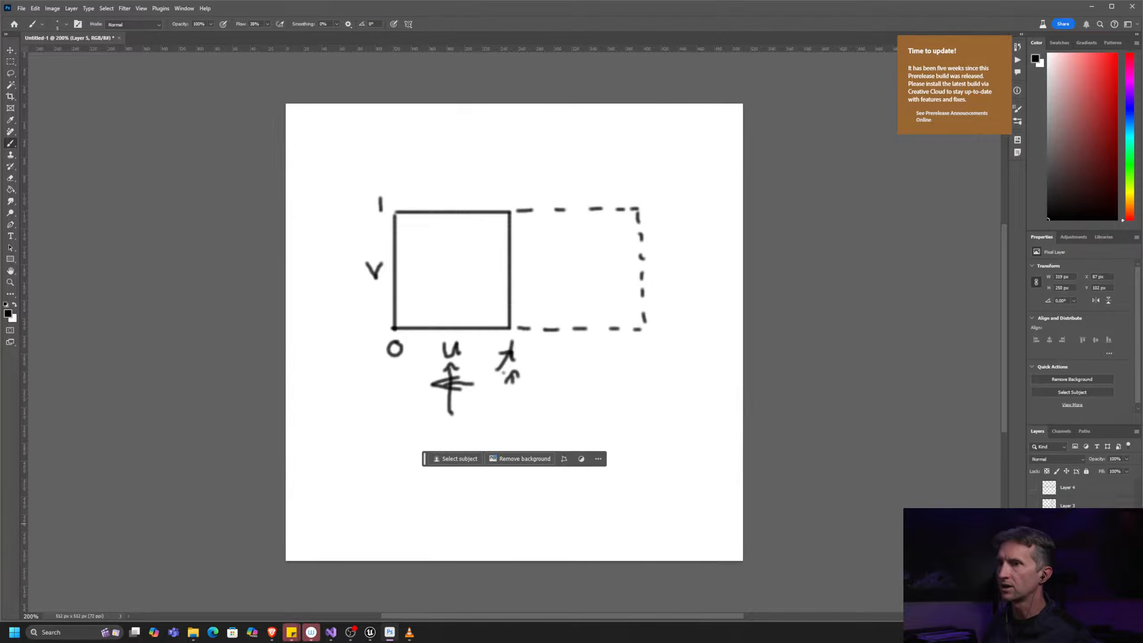
click(1033, 523)
click(1033, 508)
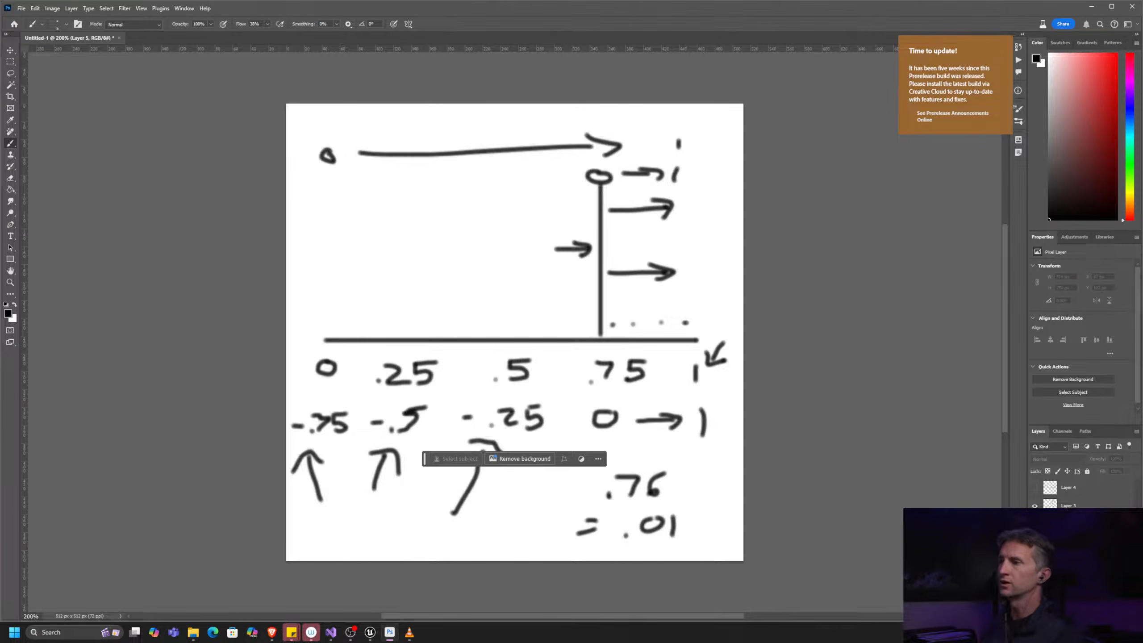
click(1034, 505)
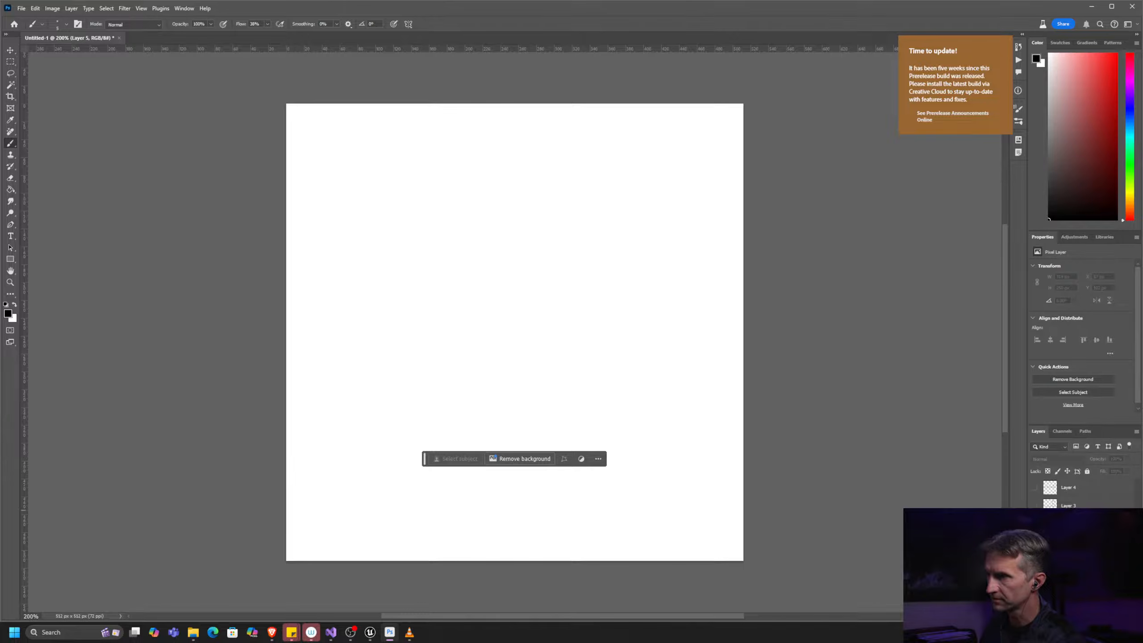
click(1034, 506)
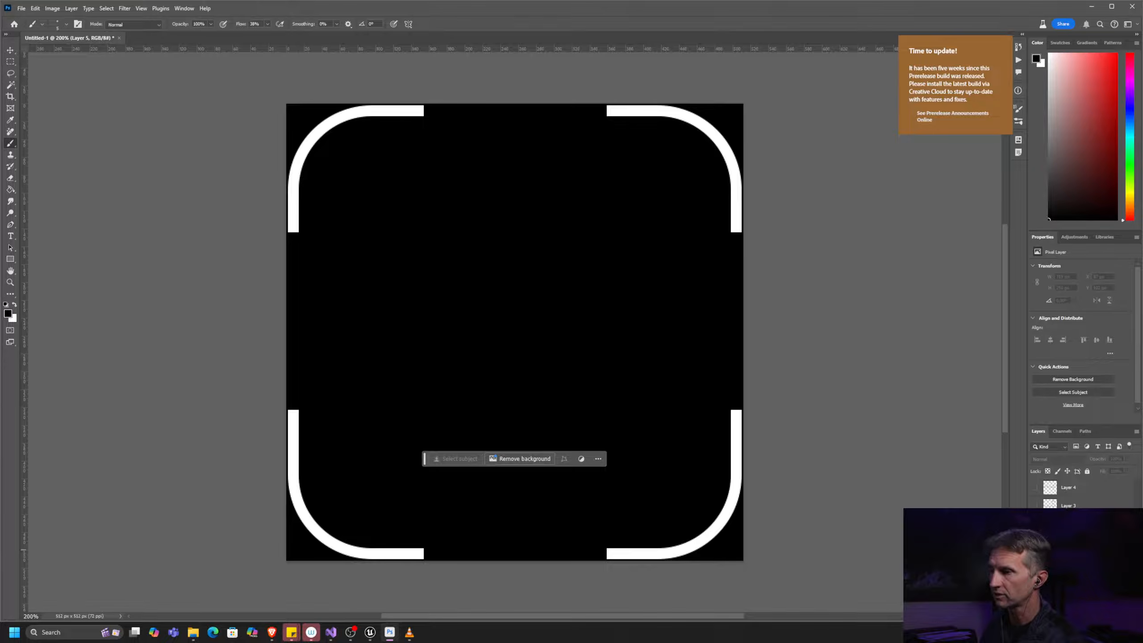
click(1073, 563)
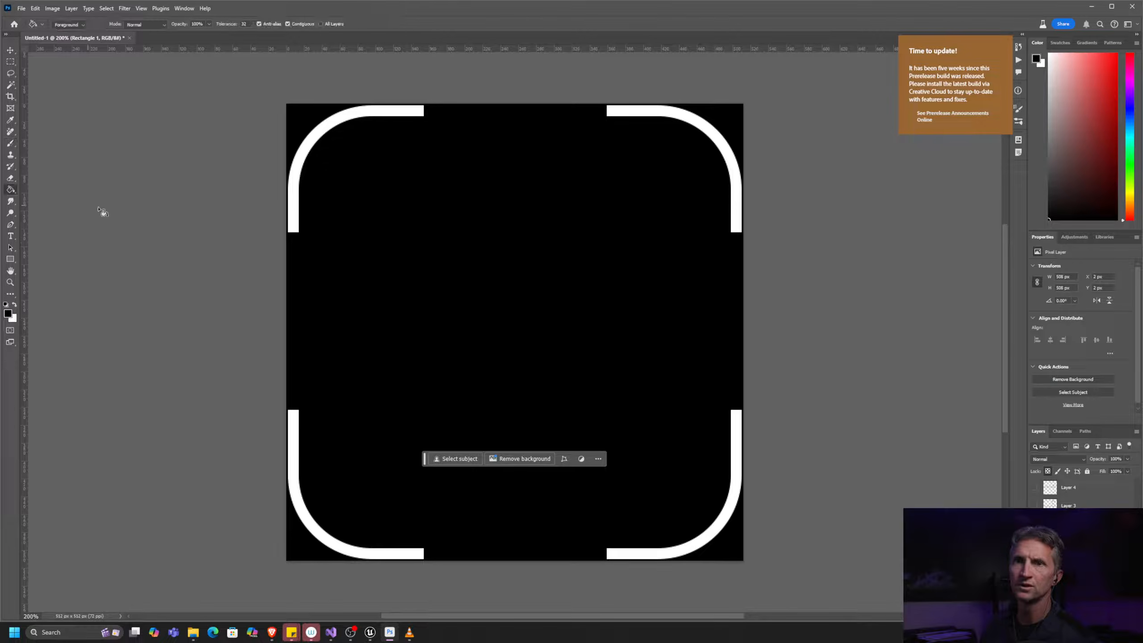
Step: Try fading the rounded brackets with vertical and diagonal linear gradients in Darken mode, undoing each attempt
key(g)
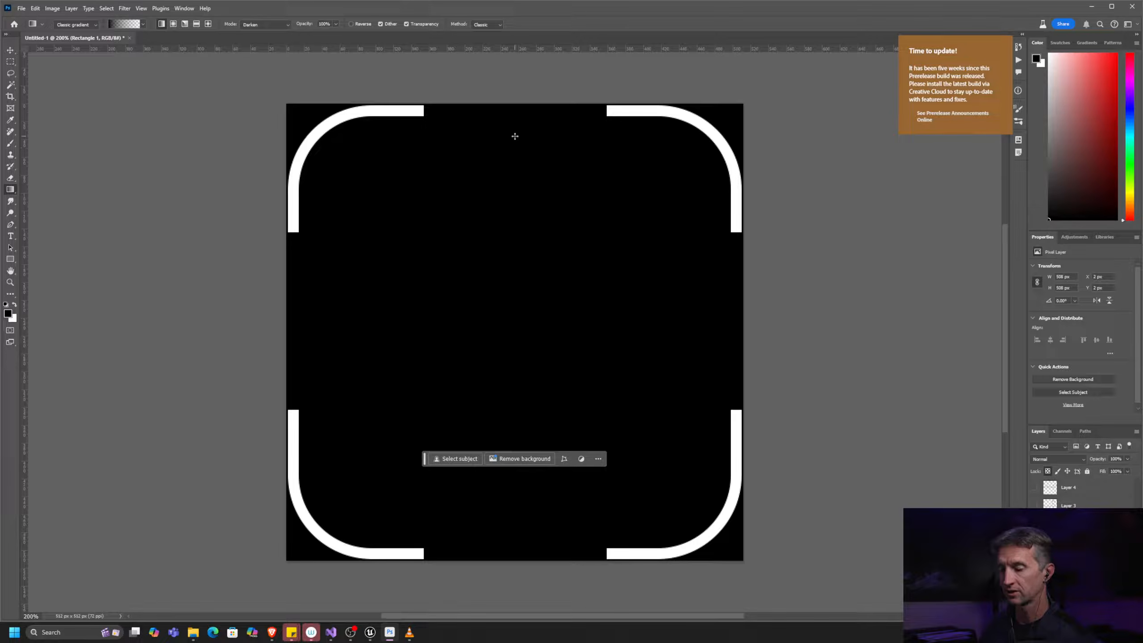
drag(520, 109, 512, 280)
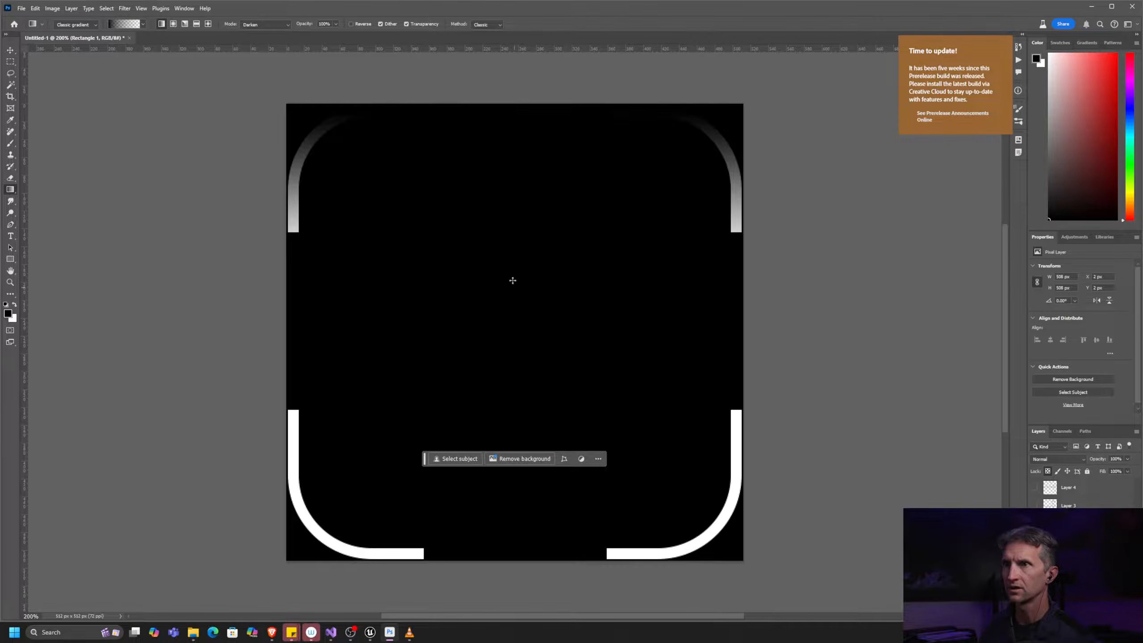
key(ctrl+z)
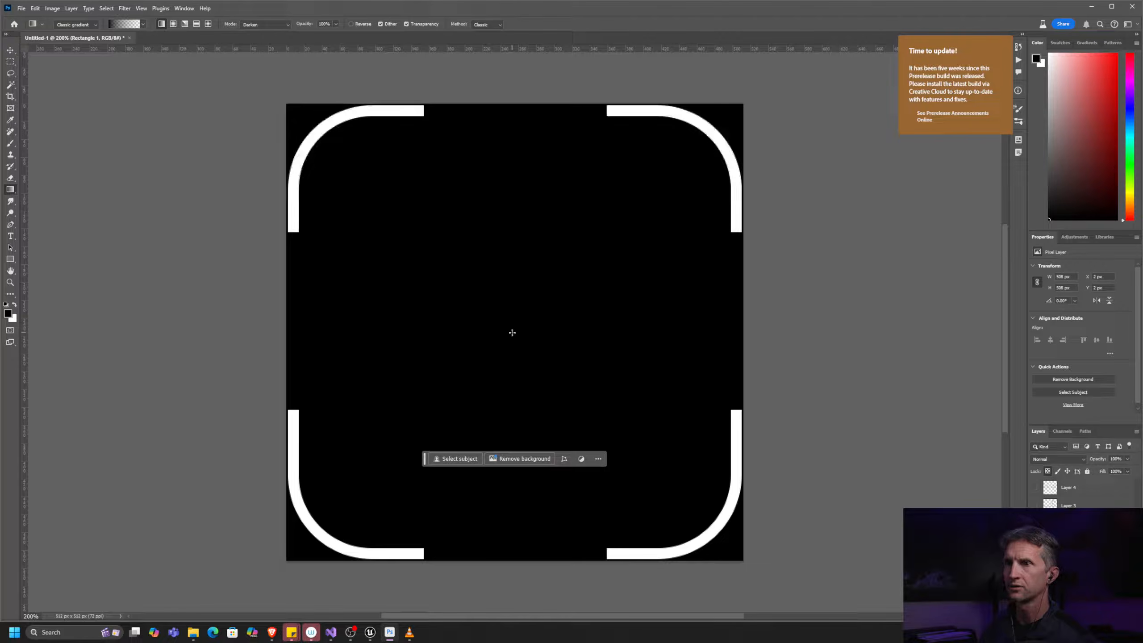
shift+drag(515, 340, 549, 106)
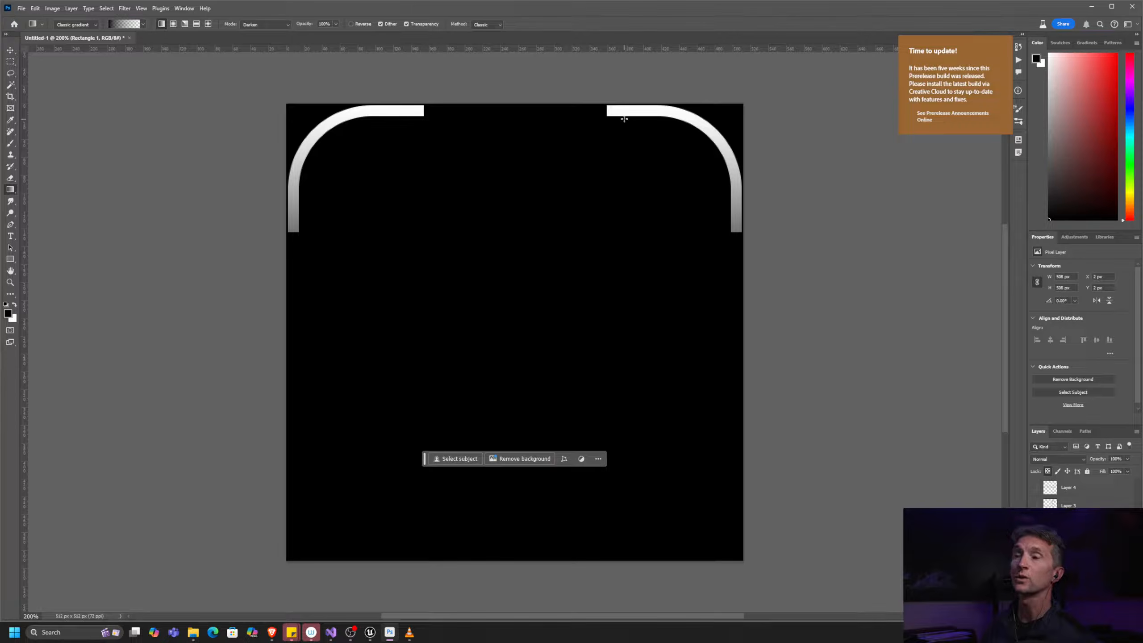
key(ctrl+z)
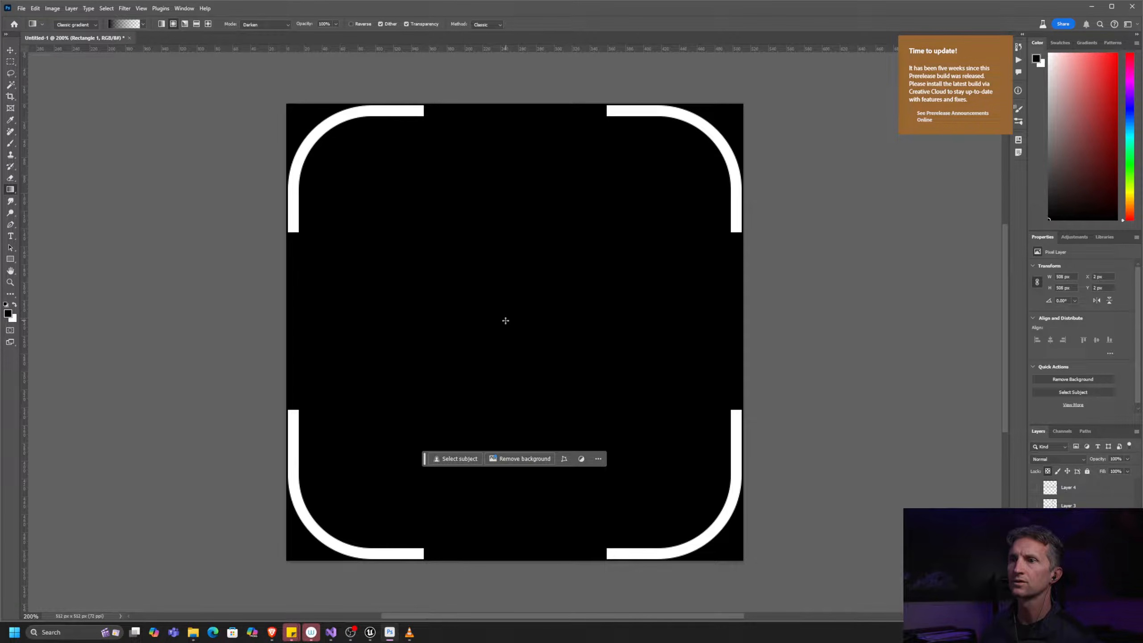
drag(505, 322, 705, 154)
drag(770, 113, 770, 113)
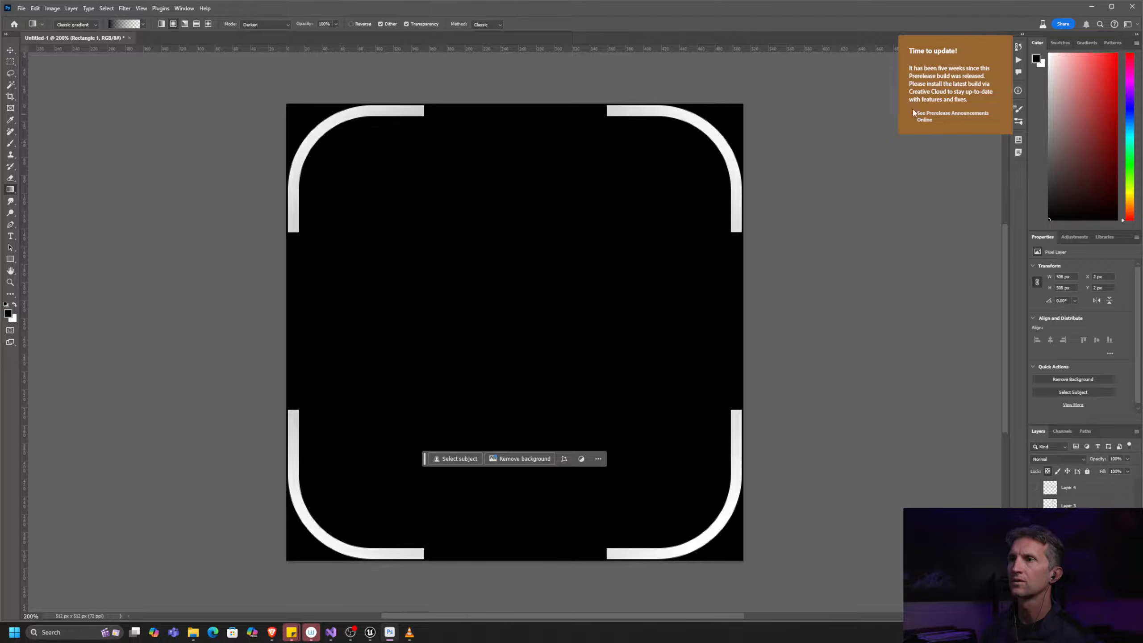
key(ctrl+z)
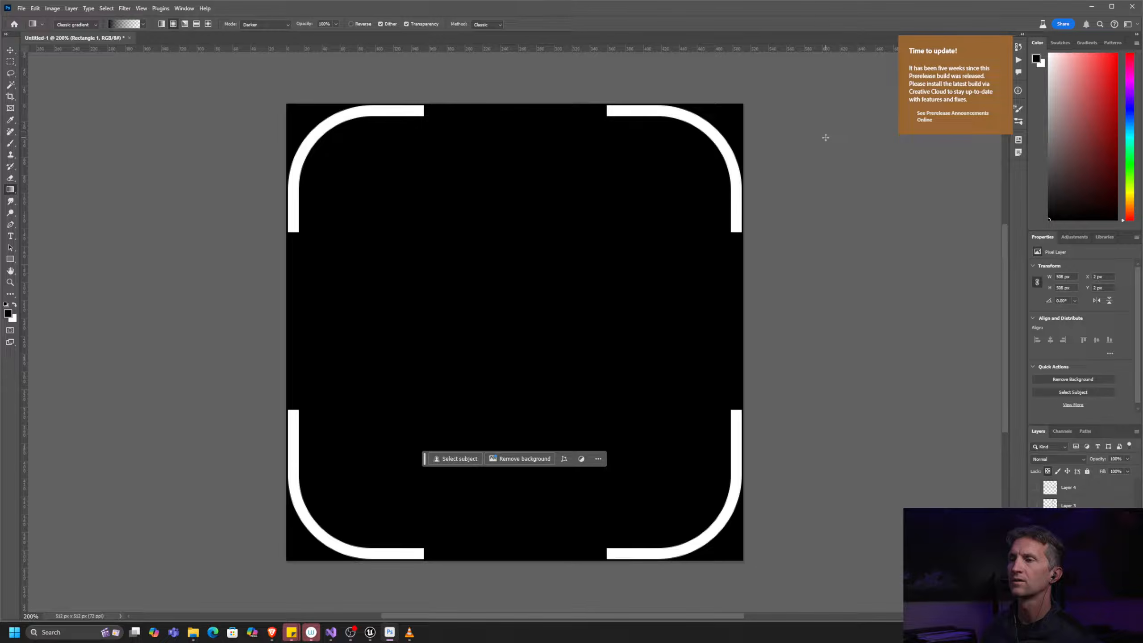
Step: Try selecting the canvas's upper-left quadrant around one bracket with a rectangular marquee, about 246 × 251 px
key(m)
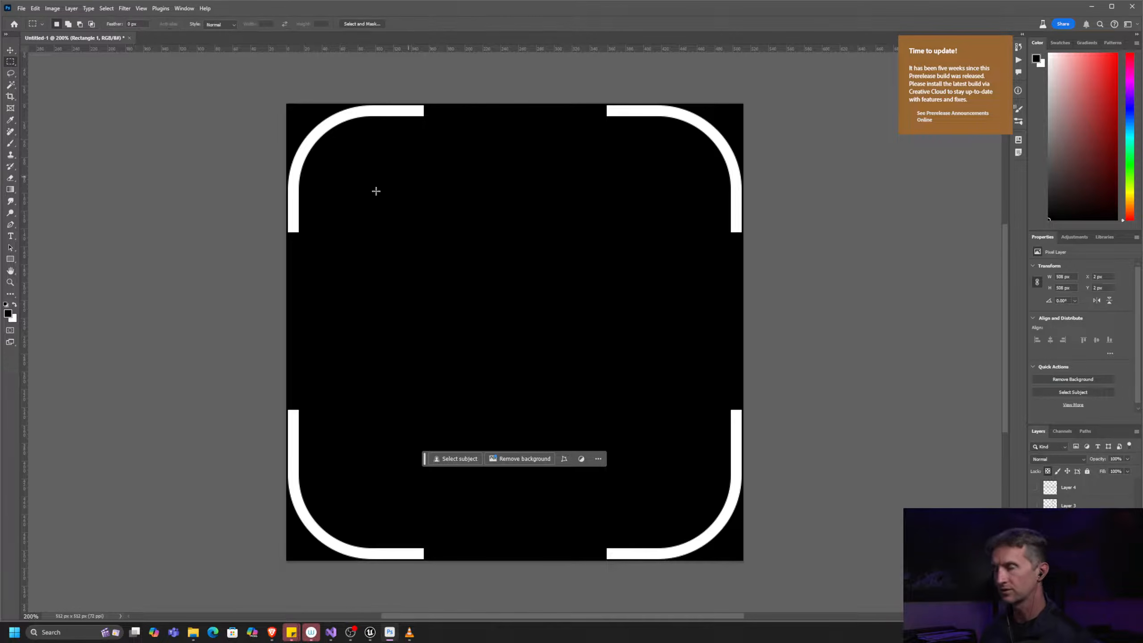
drag(242, 94, 514, 342)
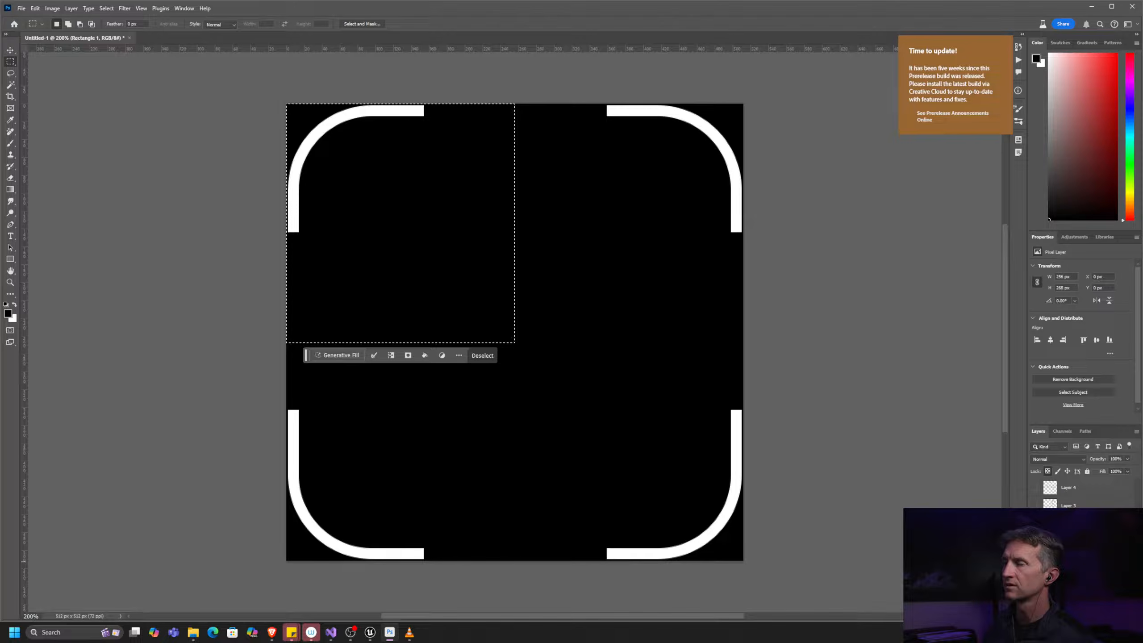
click(994, 460)
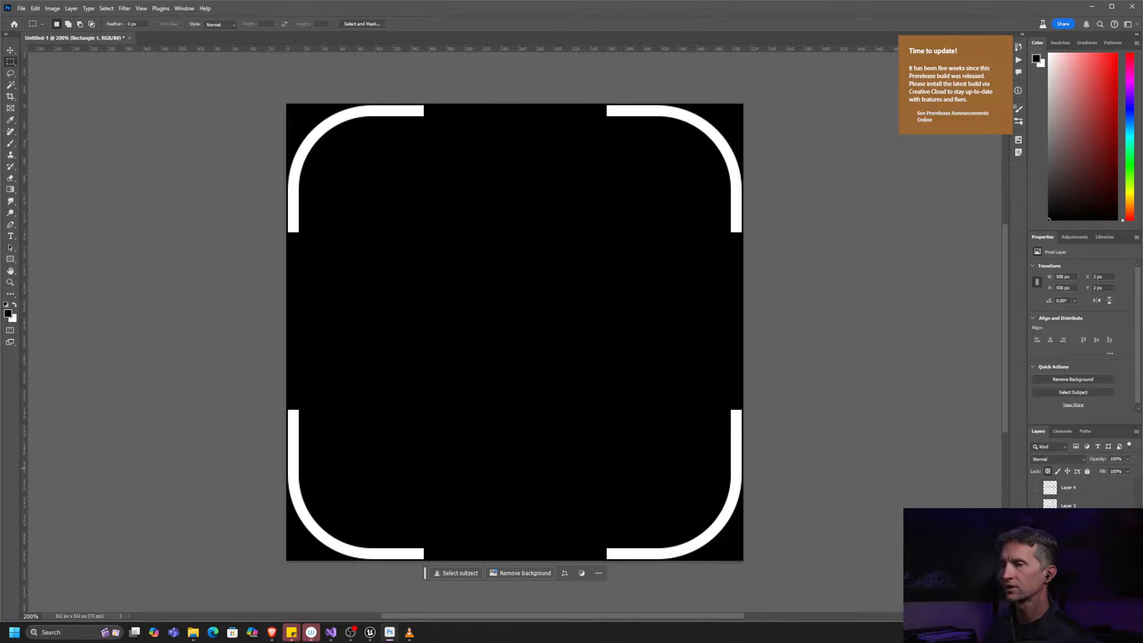
drag(287, 104, 505, 327)
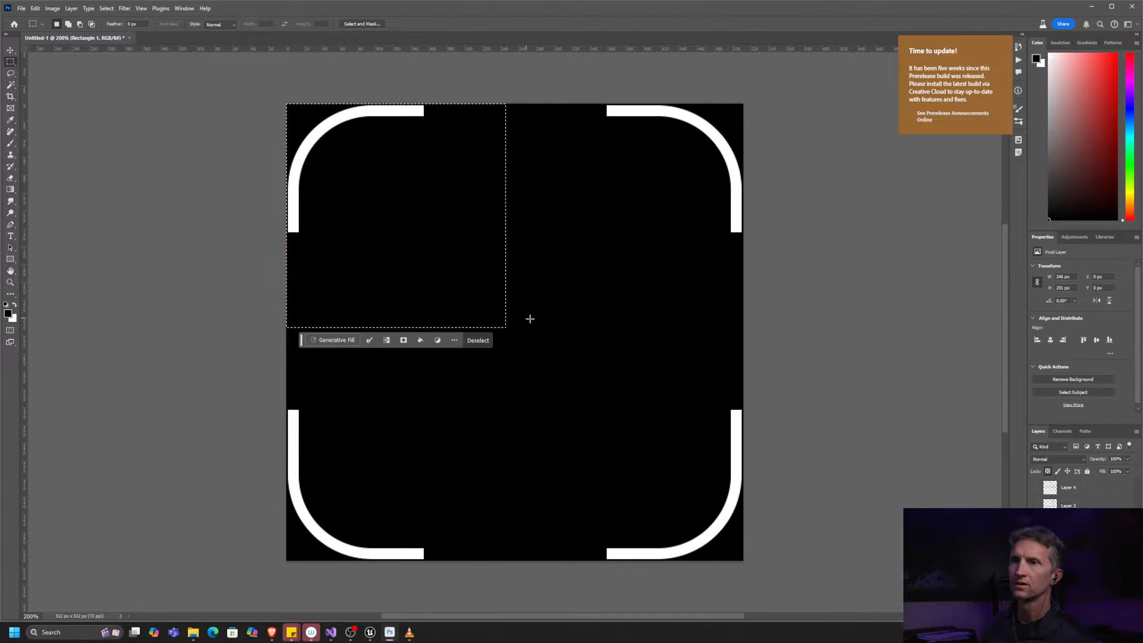
Step: Select a strip about 512 × 38 px along the canvas's upper edge and fade the brackets inside it to dark towards the centre with the Gradient tool
drag(260, 85, 813, 138)
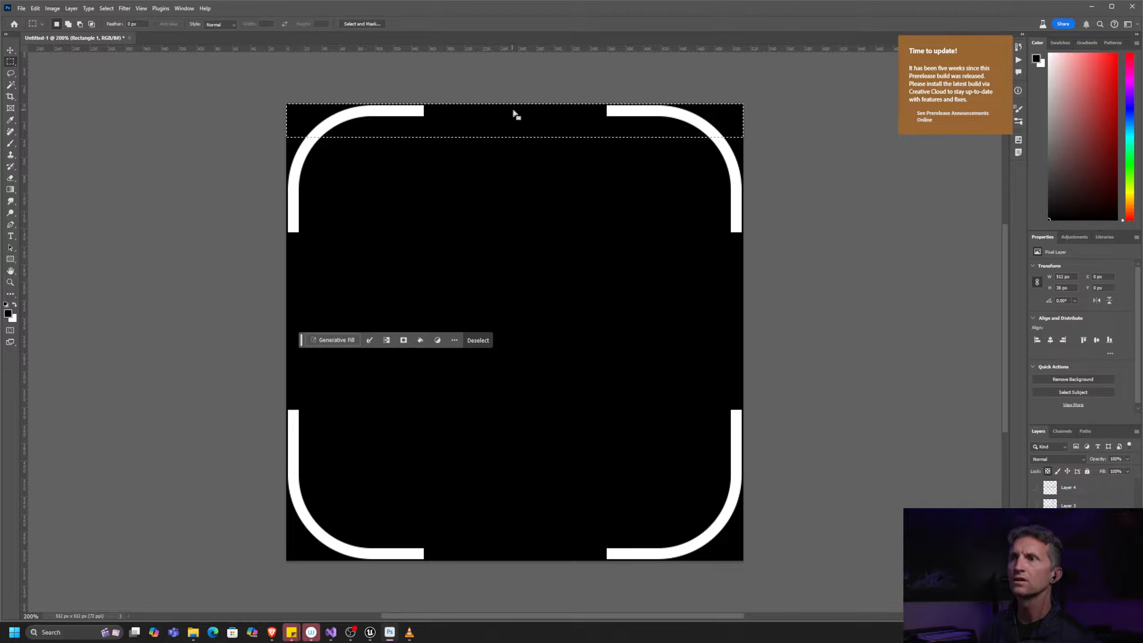
key(shift+g)
key(shift+g)
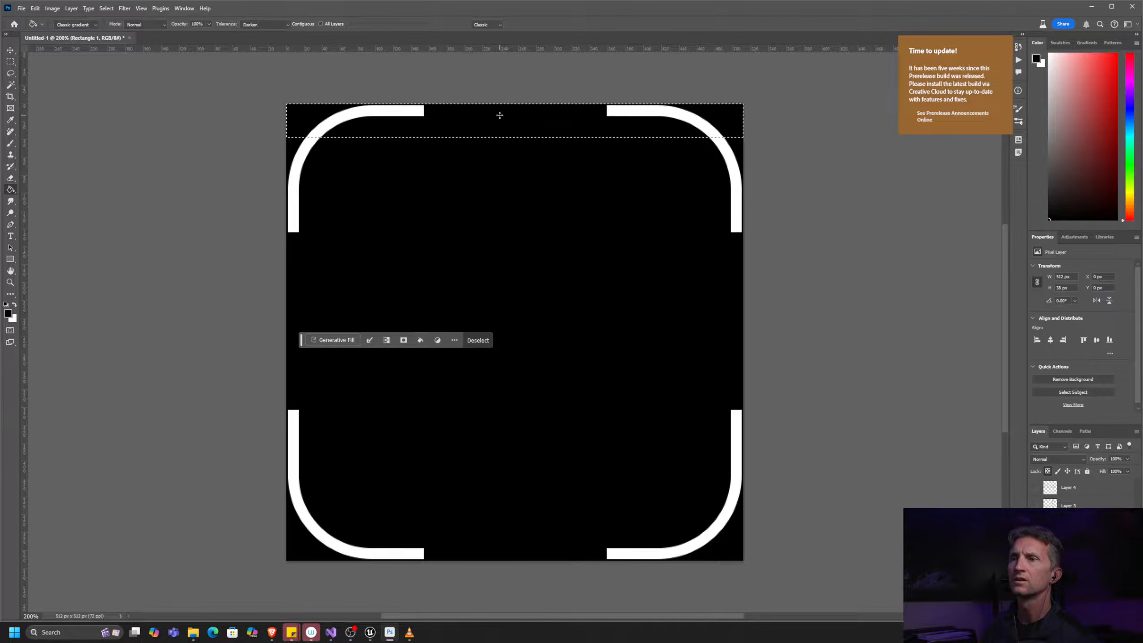
drag(498, 115, 788, 106)
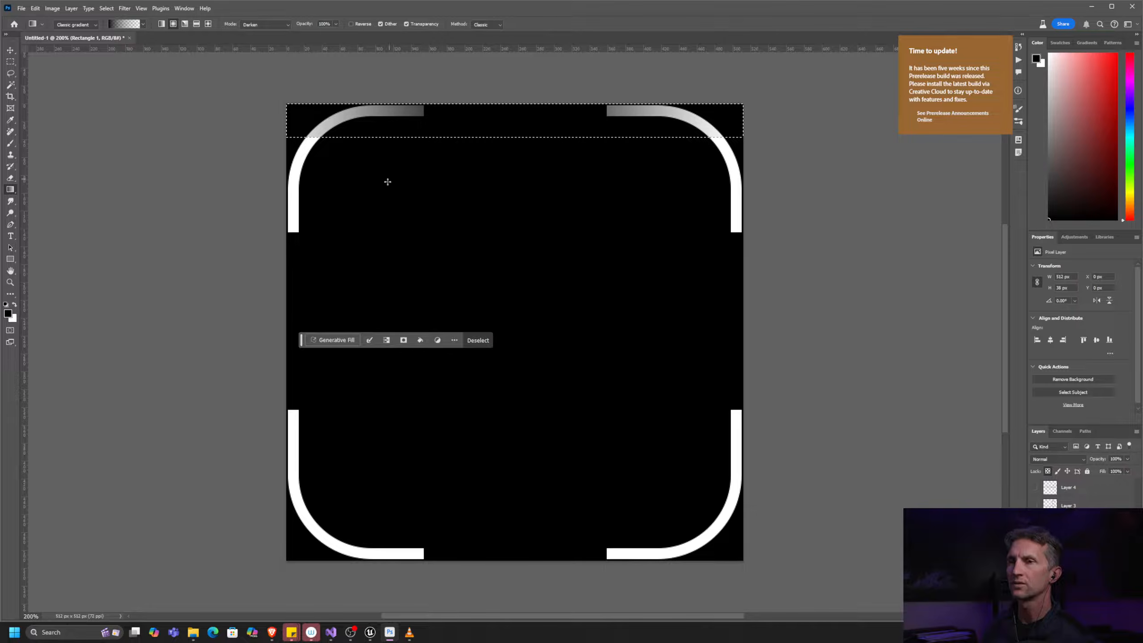
Step: Try a vertical gradient in a selected band about 512 × 118 px over the upper brackets' side arms, and deselect the band
key(m)
drag(267, 242, 765, 137)
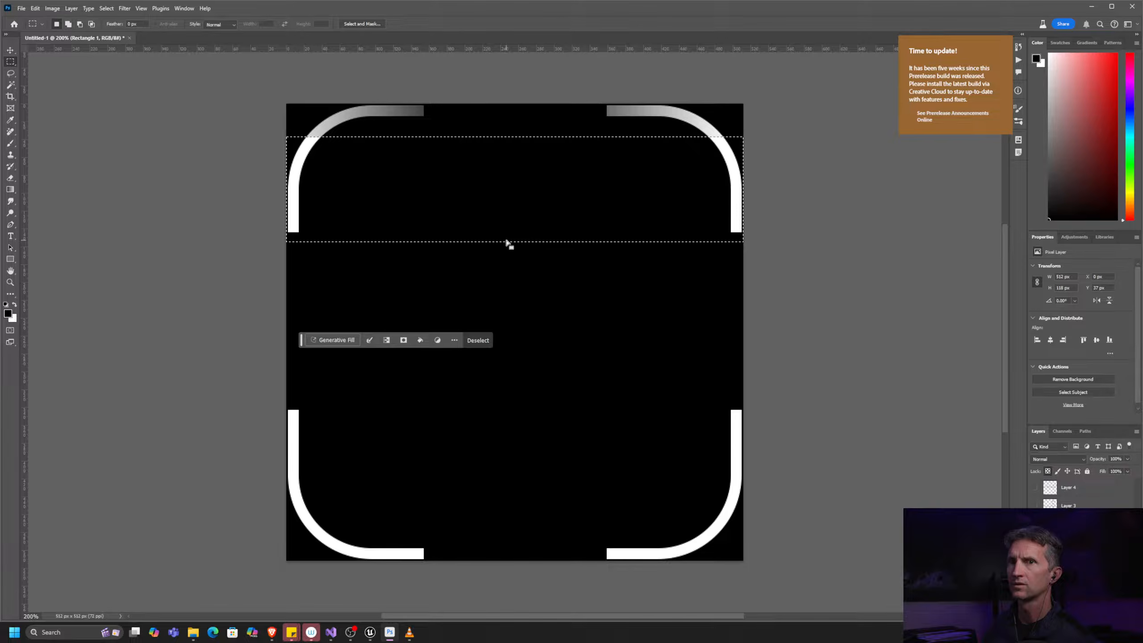
drag(504, 242, 517, 146)
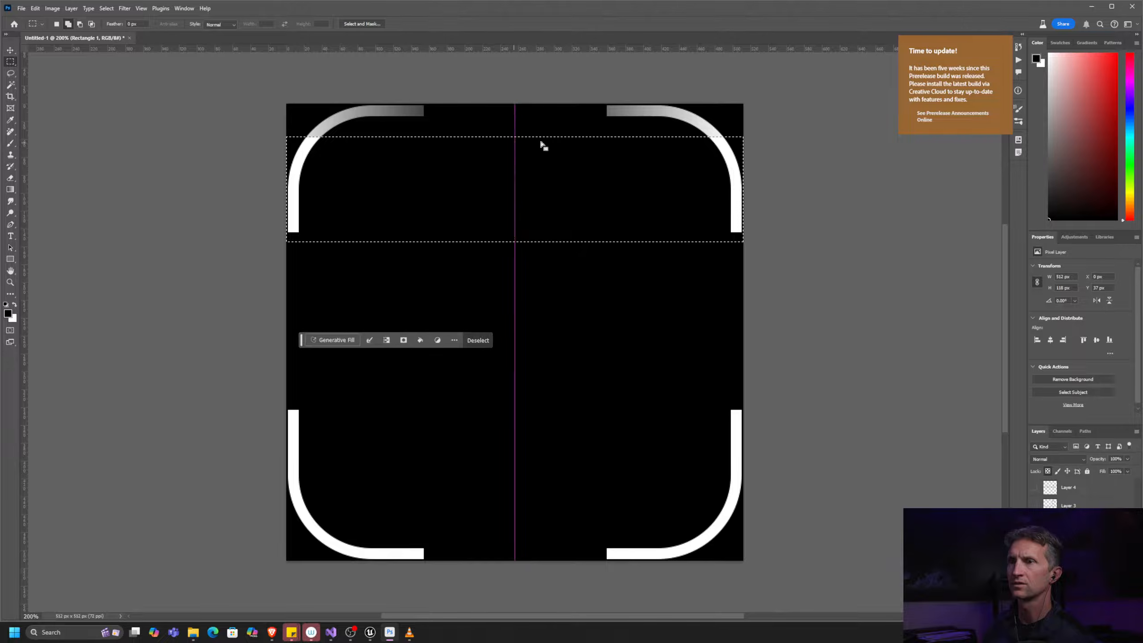
key(g)
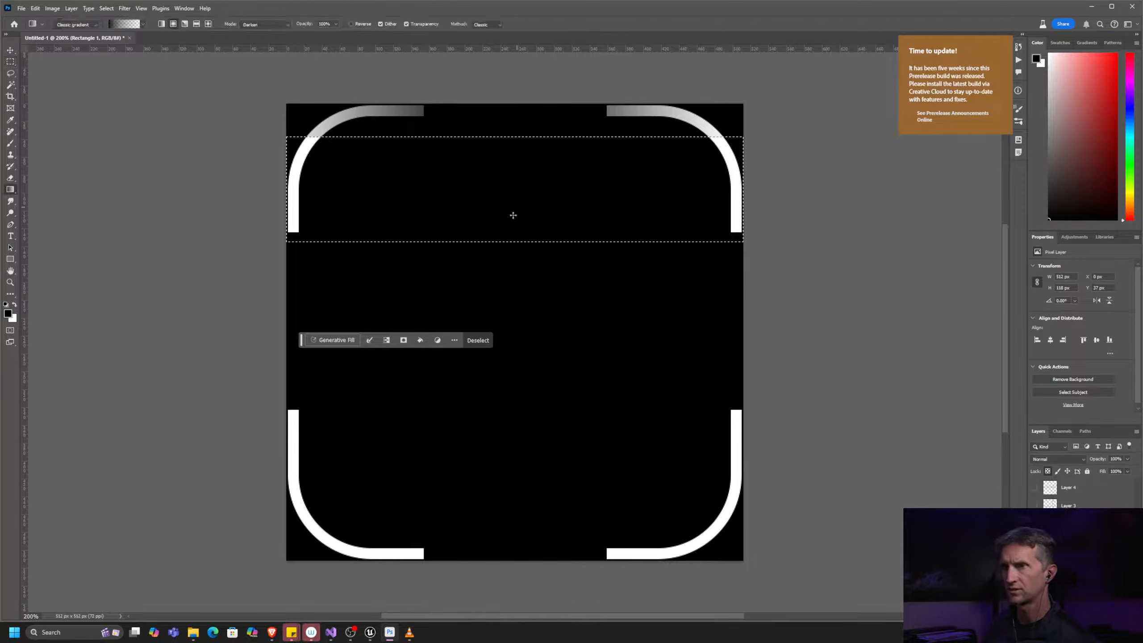
drag(510, 151, 510, 224)
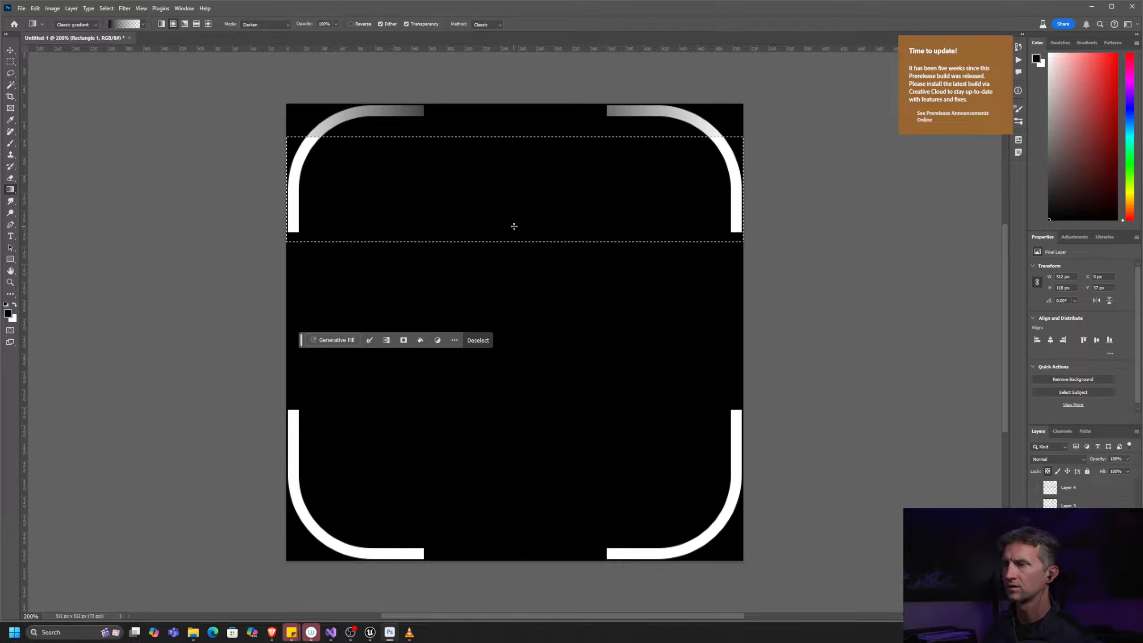
key(ctrl+d)
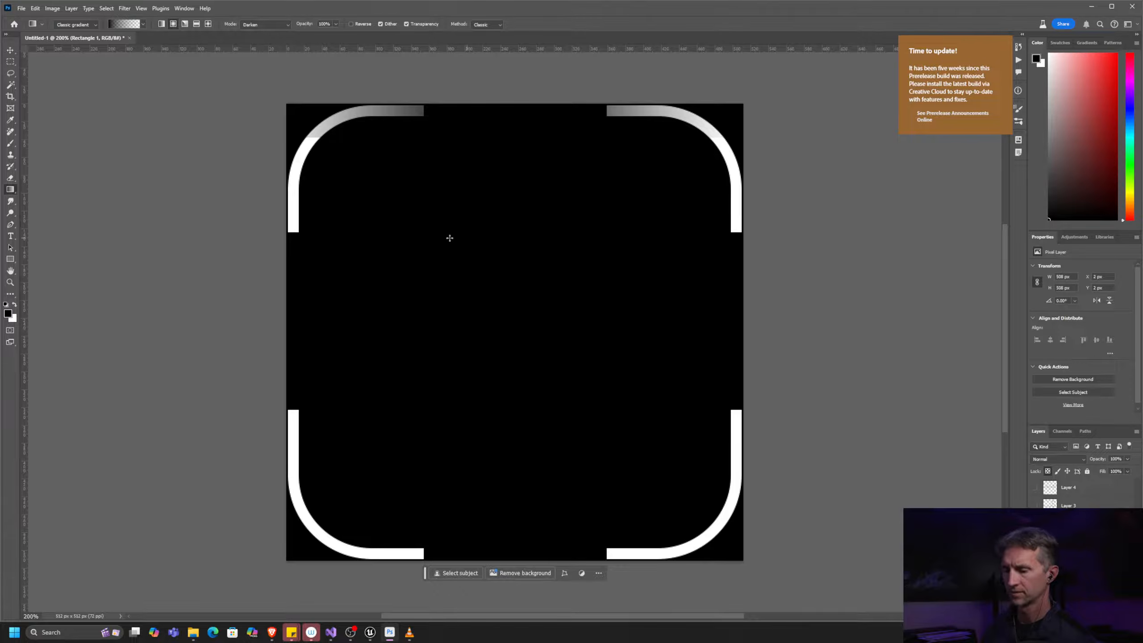
Step: Reselect a band about 512 × 120 px over the upper brackets' side arms and fade the left arm to black towards its lower end
key(m)
drag(275, 243, 820, 136)
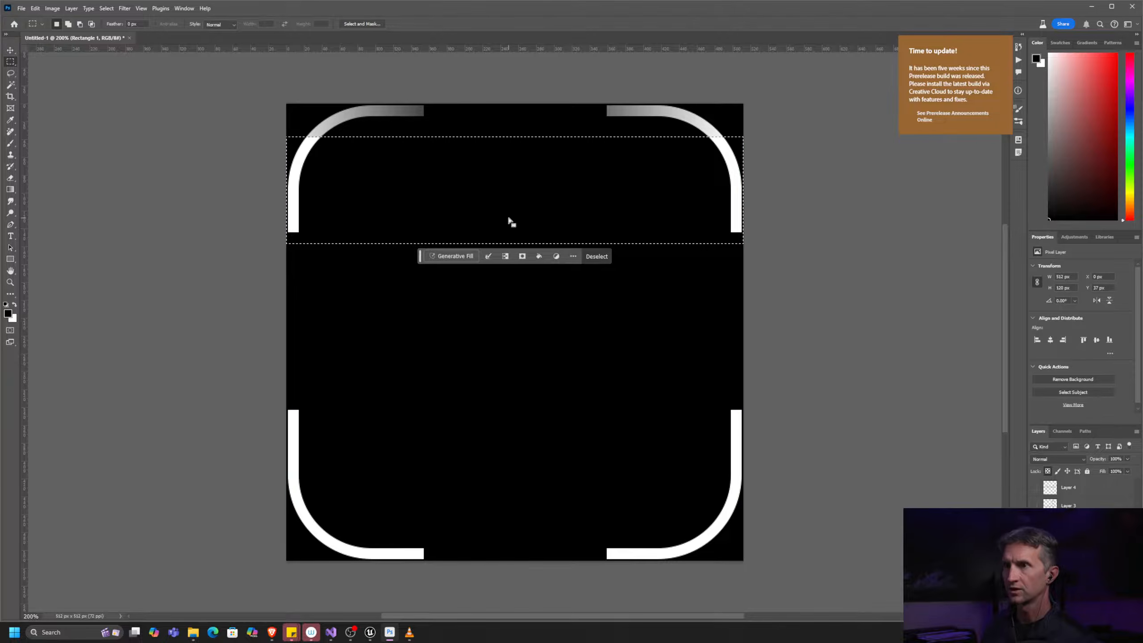
key(g)
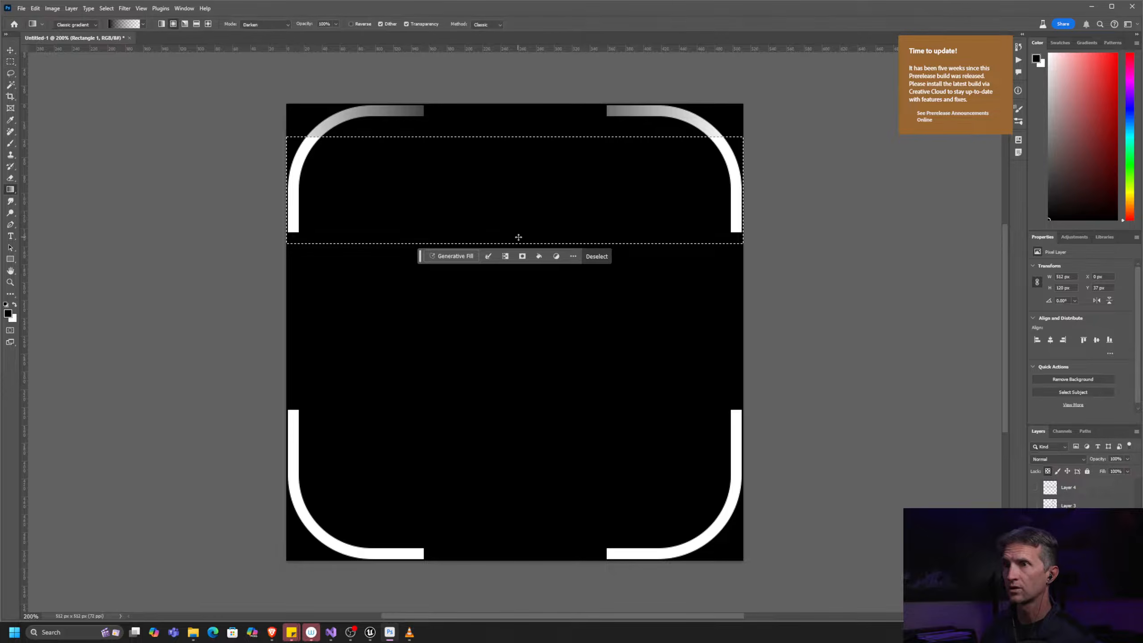
shift+drag(536, 149, 528, 147)
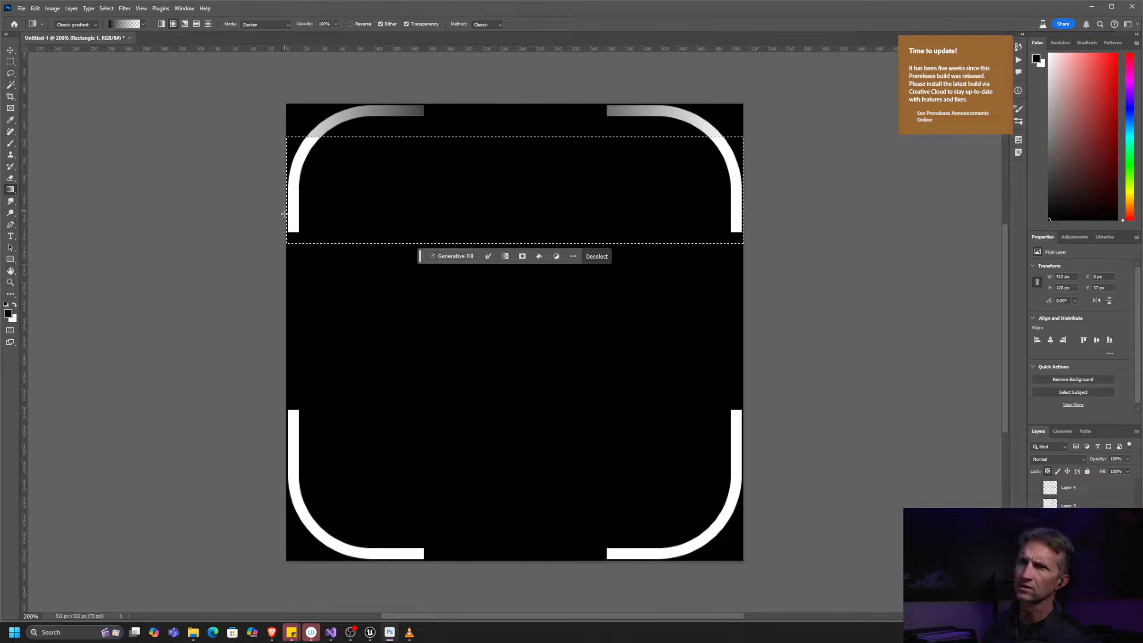
shift+drag(320, 232, 322, 149)
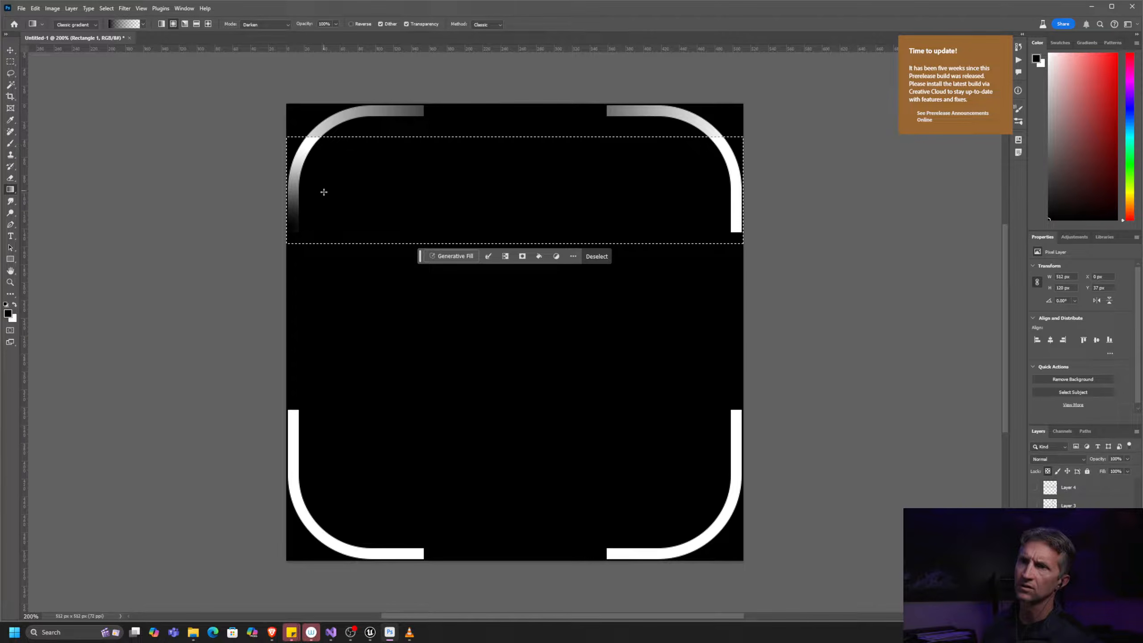
Step: Undo the left arm's fade and fade both upper brackets' side arms to black towards their lower ends with a linear gradient
key(ctrl+z)
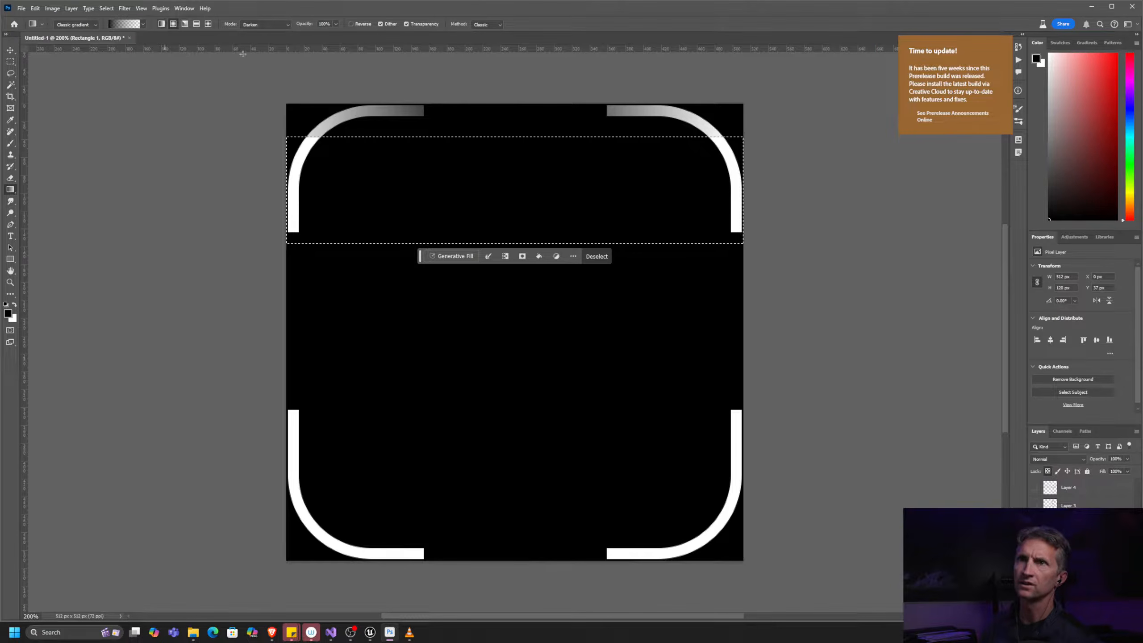
click(161, 23)
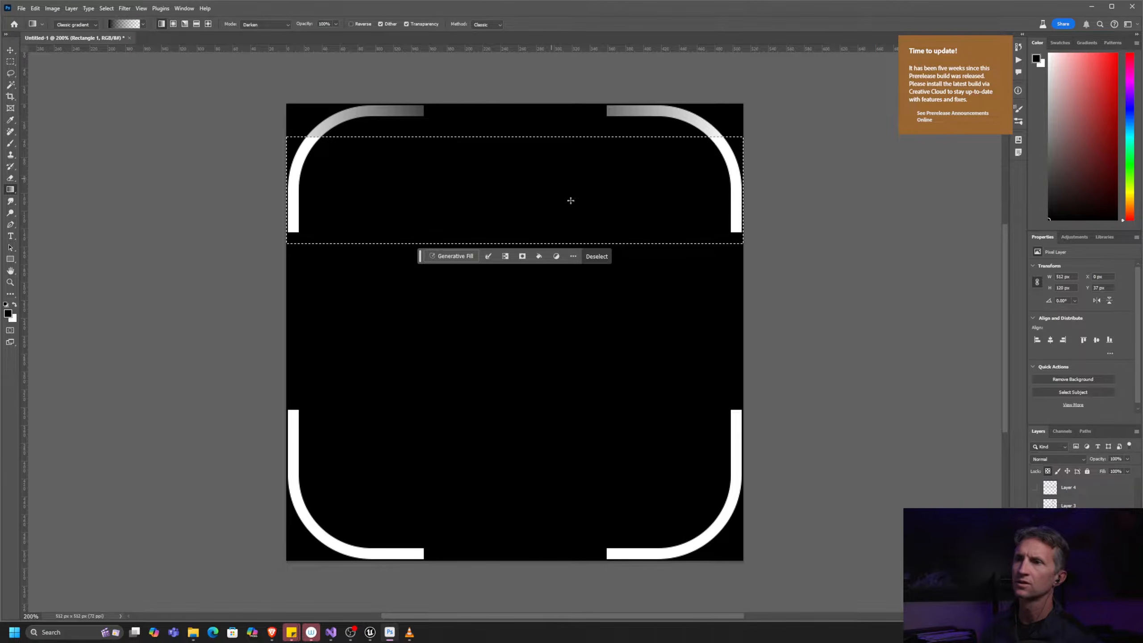
drag(534, 243, 545, 151)
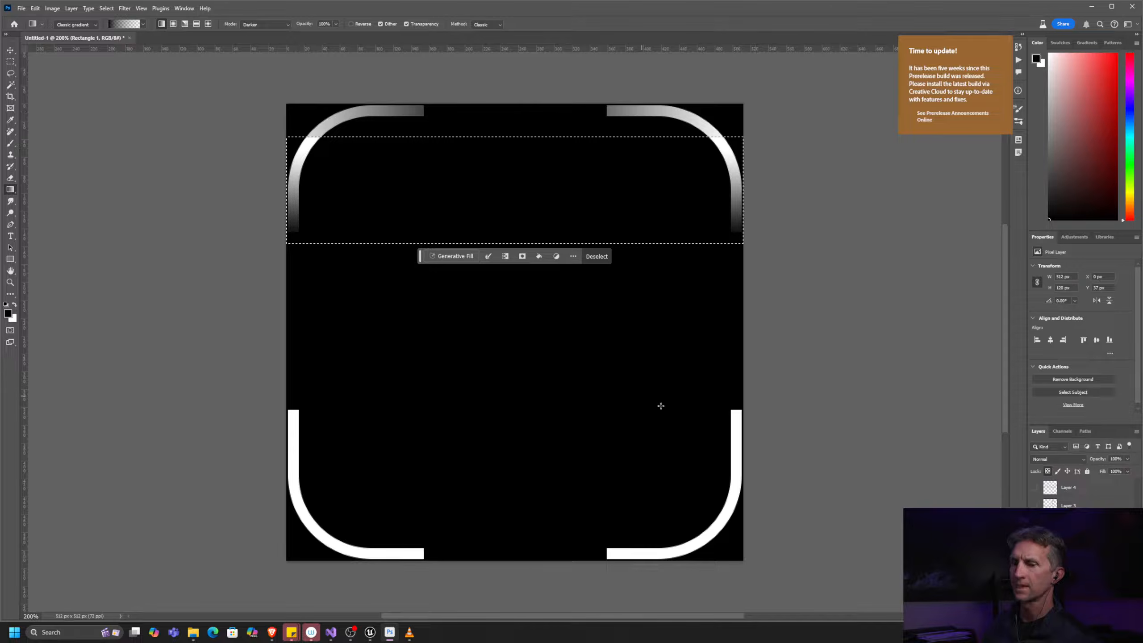
Step: Select a band about 512 × 125 px over the lower brackets' side arms and fade them to black towards their upper ends
key(m)
drag(250, 403, 793, 515)
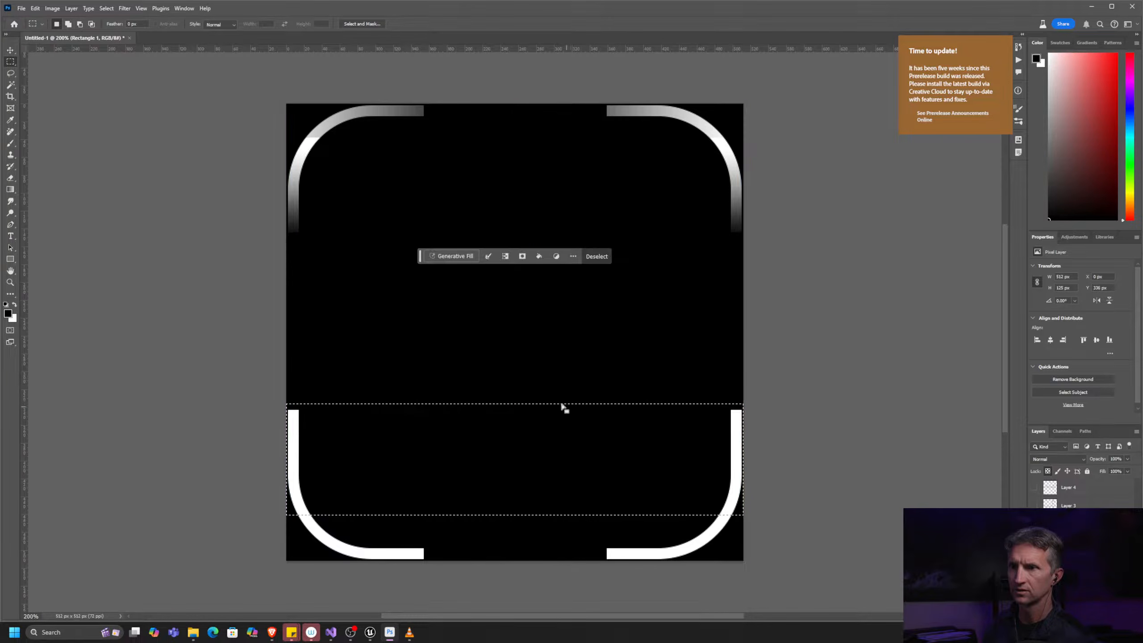
key(g)
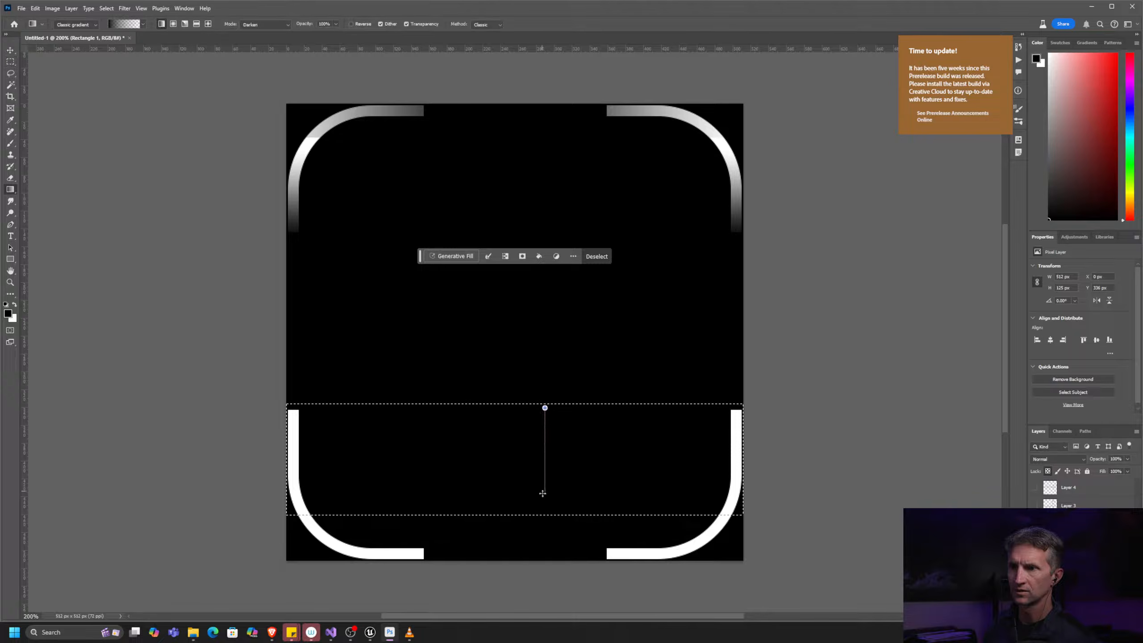
drag(542, 493, 556, 504)
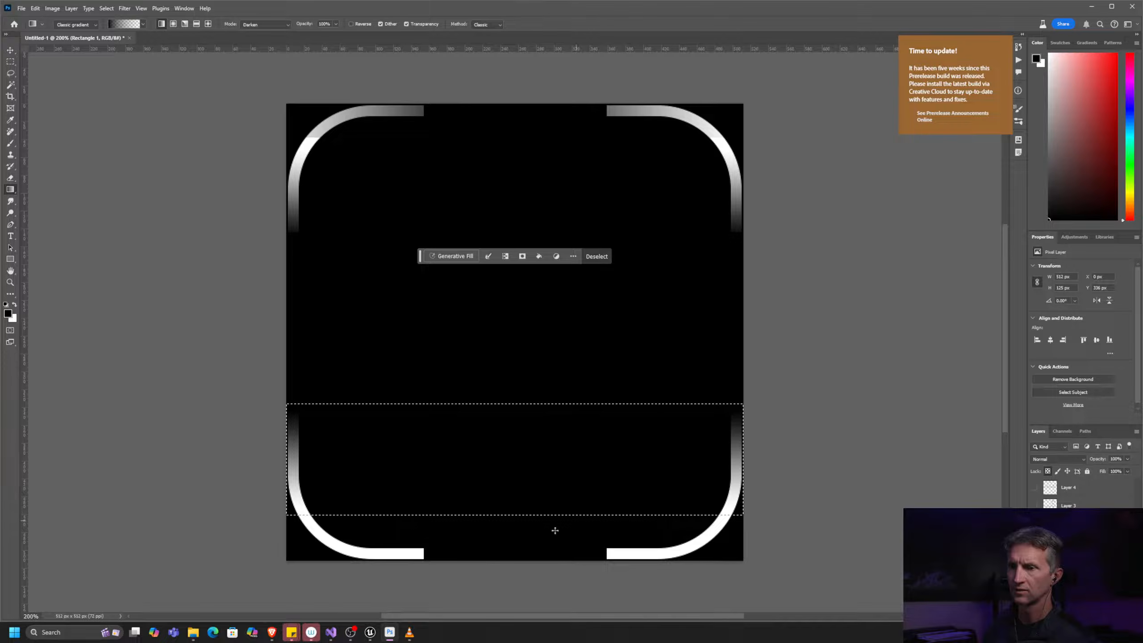
Step: Select an area about 249 × 93 px around the lower-right bracket's corner and fade its horizontal arm to black towards the canvas centre
key(m)
drag(258, 490, 818, 606)
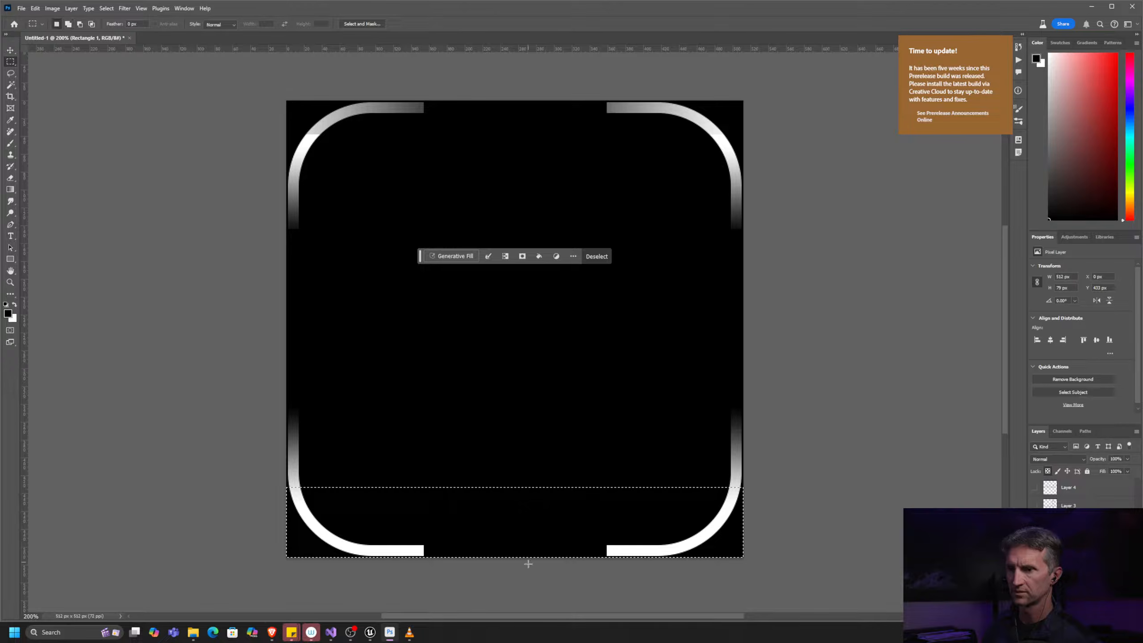
drag(520, 561, 831, 474)
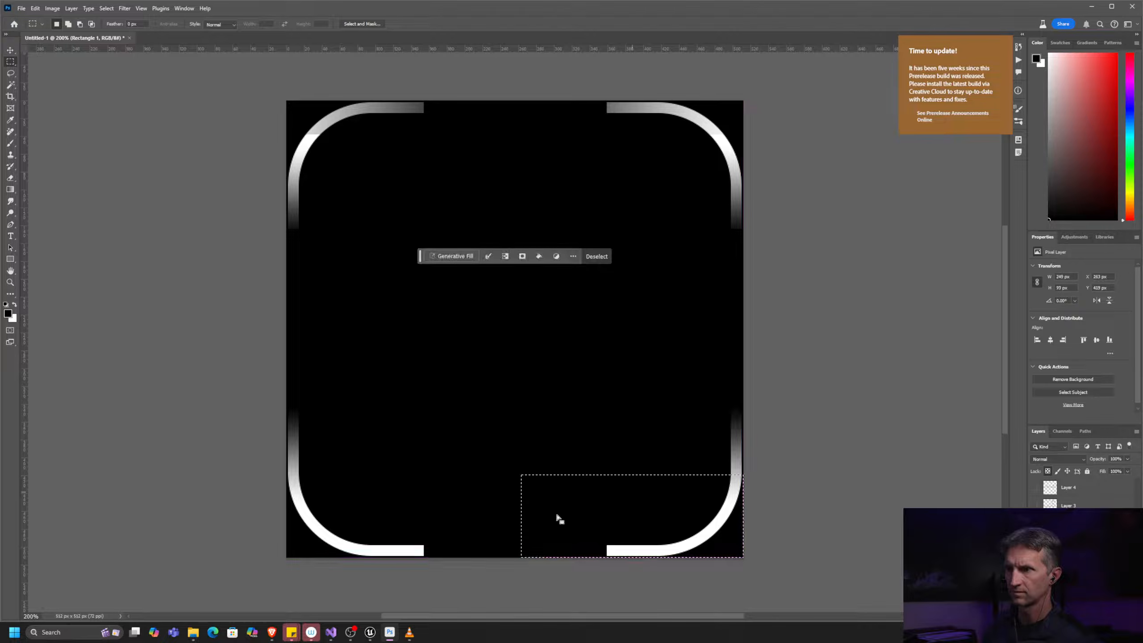
shift+drag(546, 520, 760, 526)
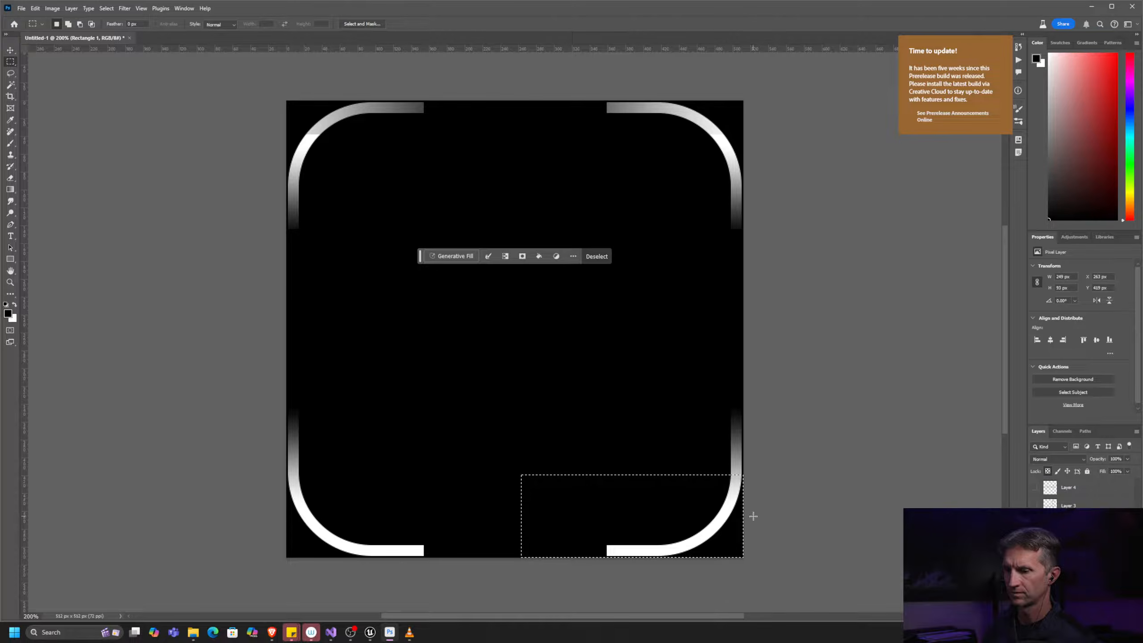
key(g)
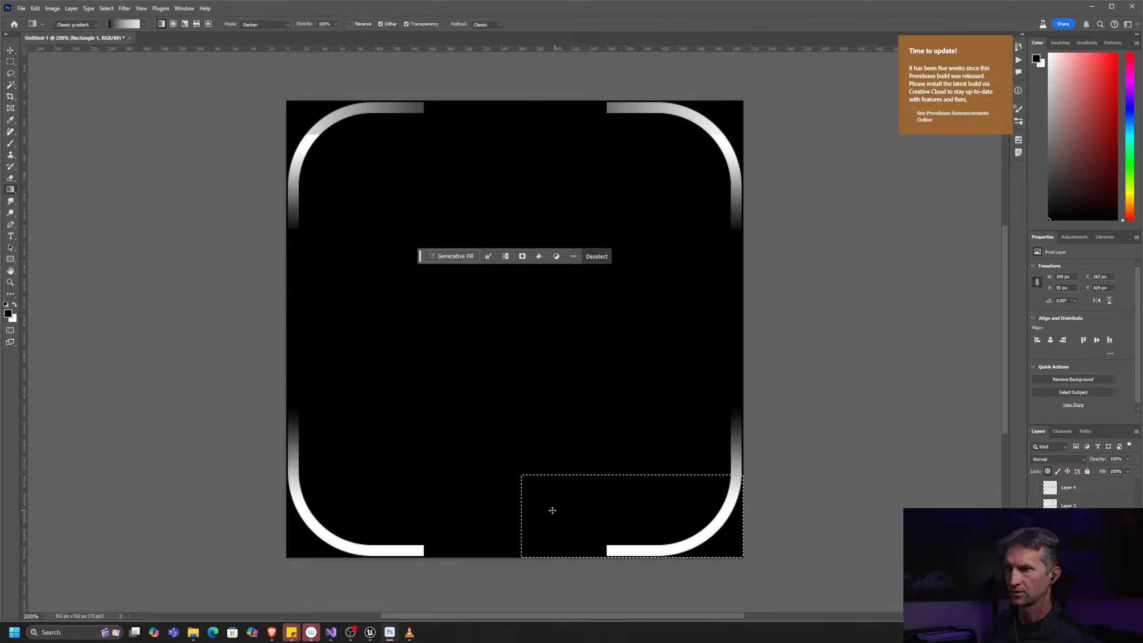
drag(619, 512, 702, 508)
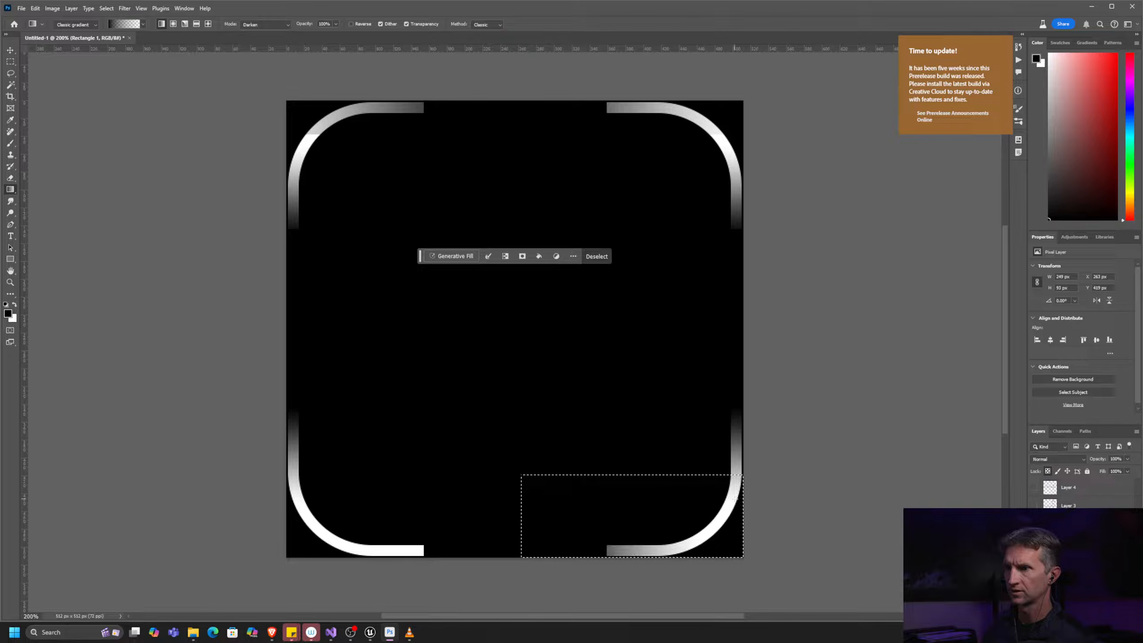
drag(592, 510, 699, 511)
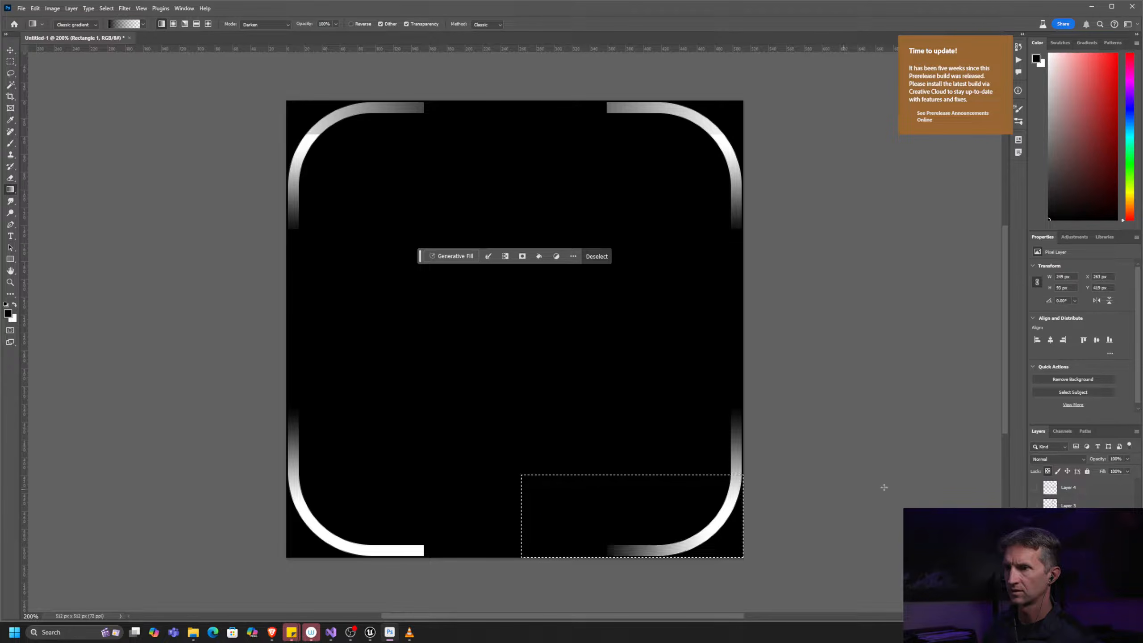
Step: Select an area about 174 × 82 px around the lower-left bracket's corner and fade its horizontal arm to black towards the canvas centre
key(m)
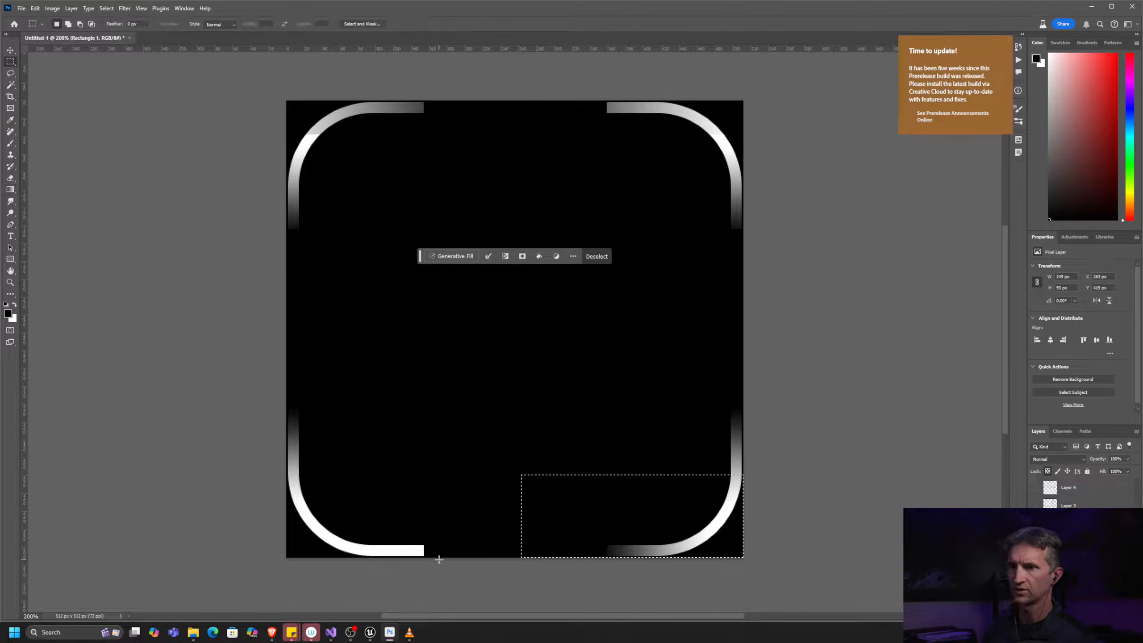
drag(441, 557, 276, 485)
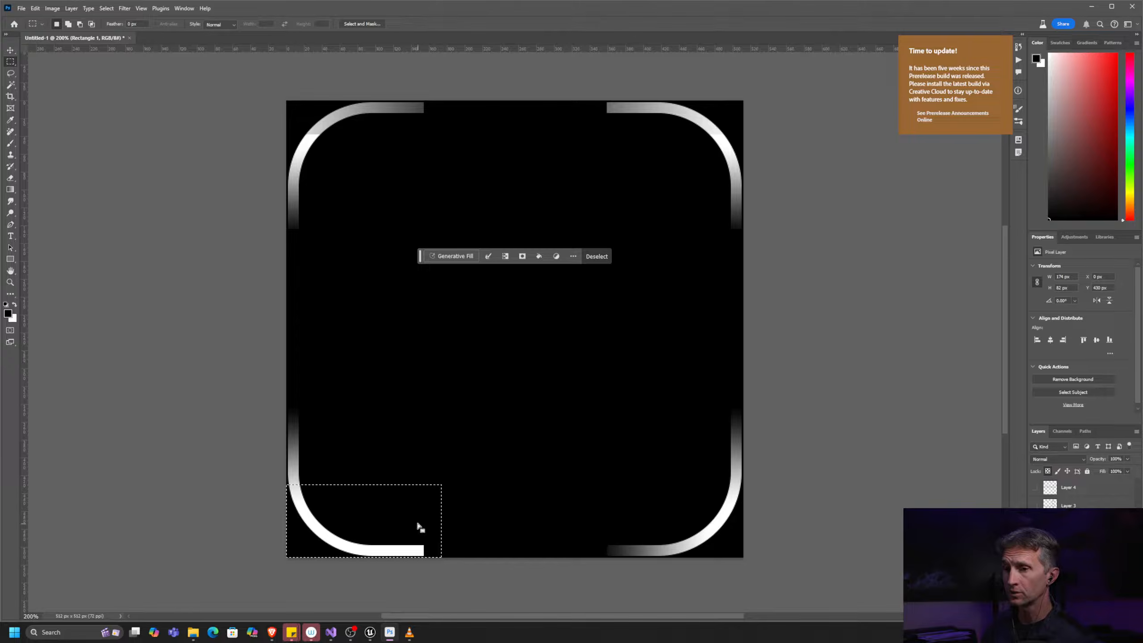
key(g)
drag(345, 514, 344, 515)
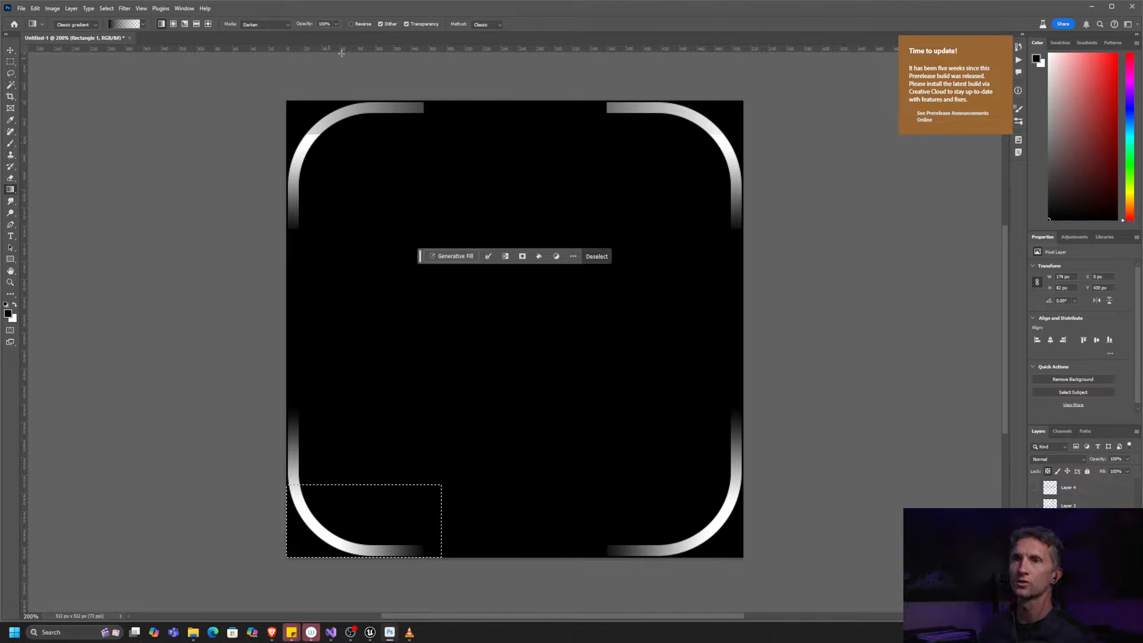
click(21, 8)
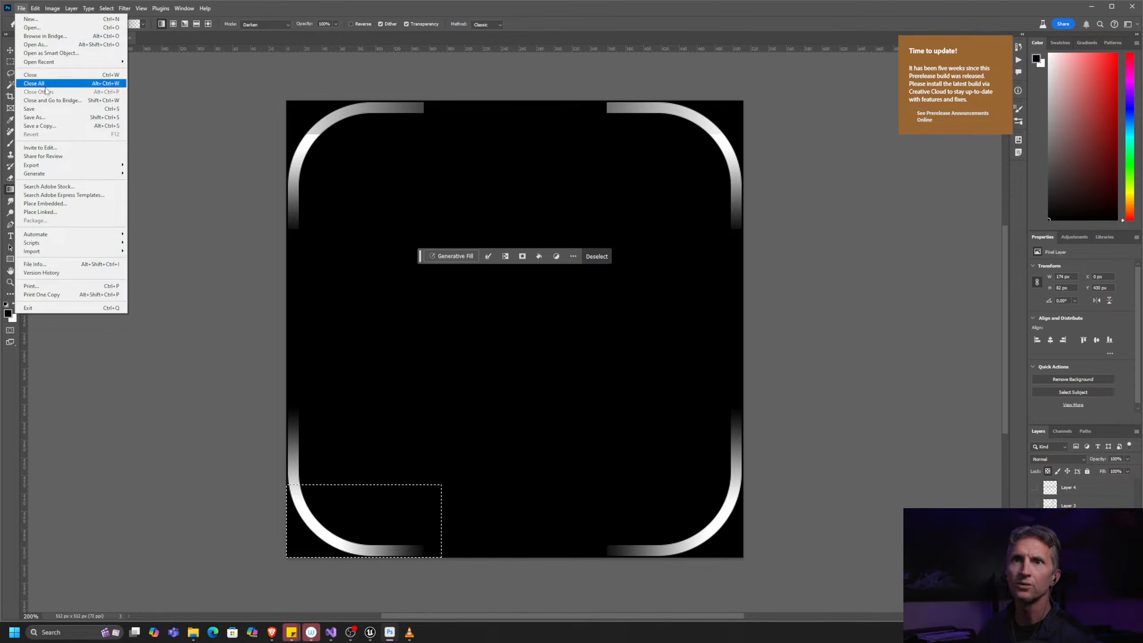
mouse_move(52, 165)
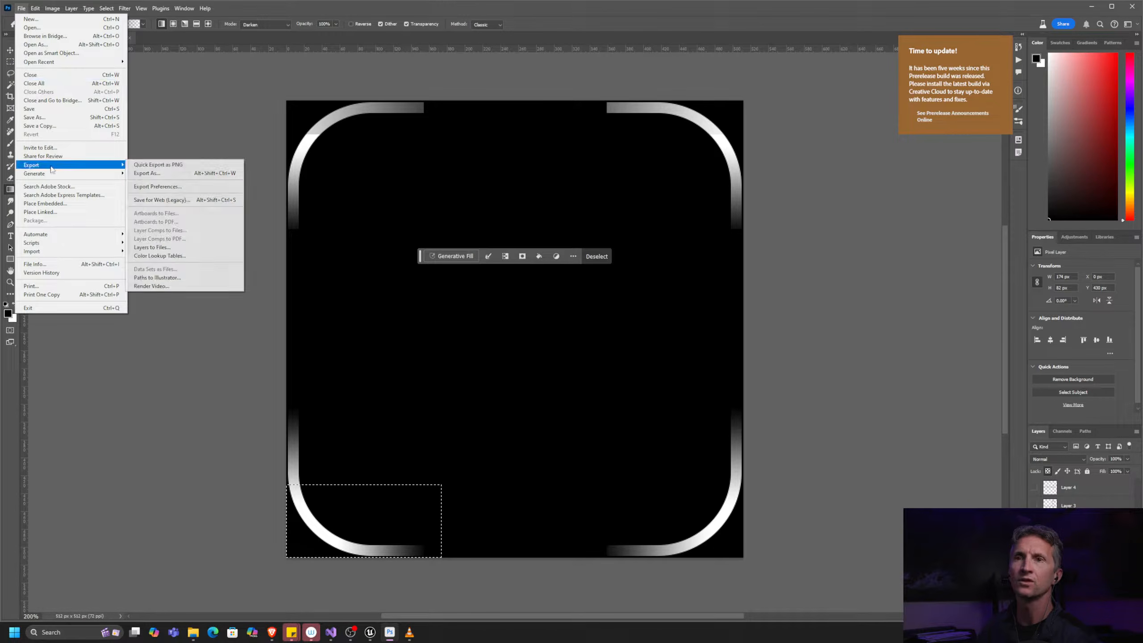
click(193, 200)
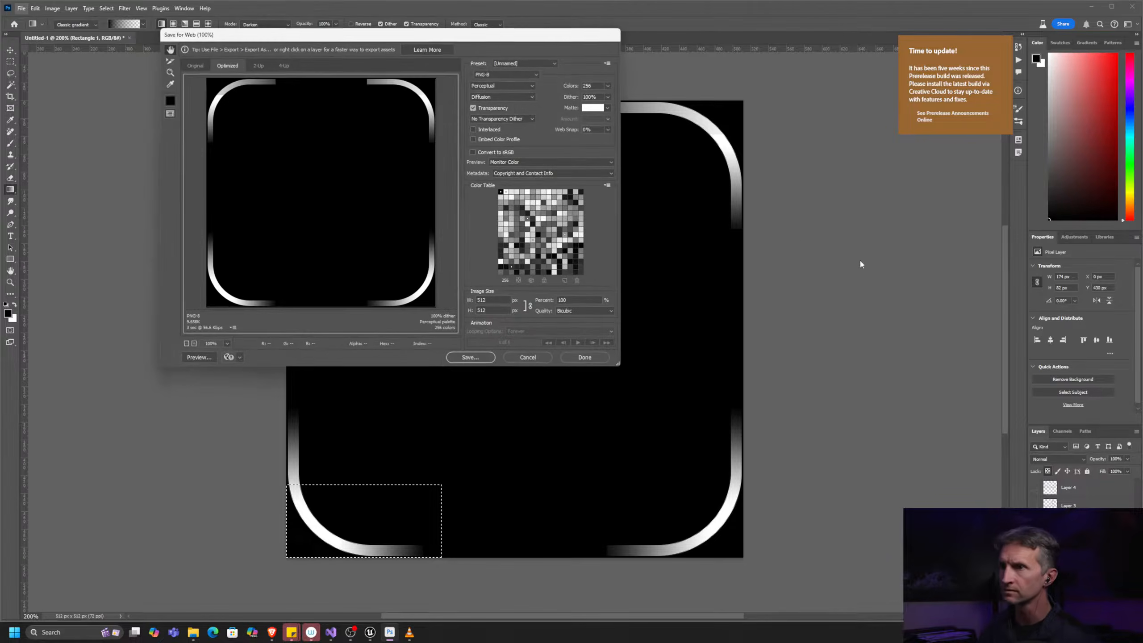
click(472, 359)
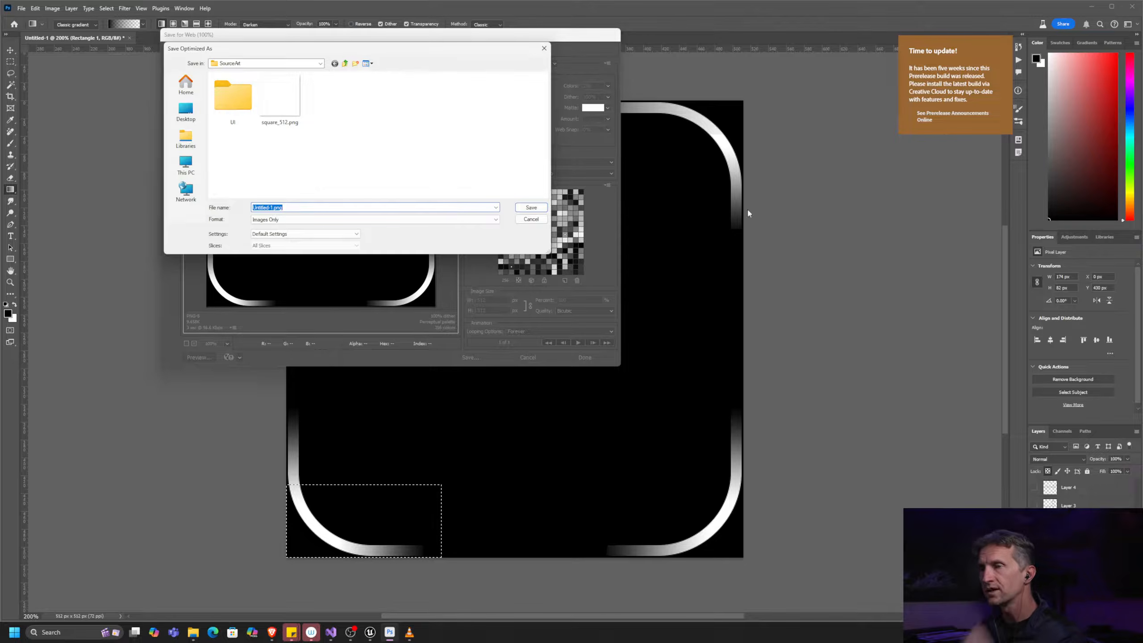
click(531, 219)
click(528, 357)
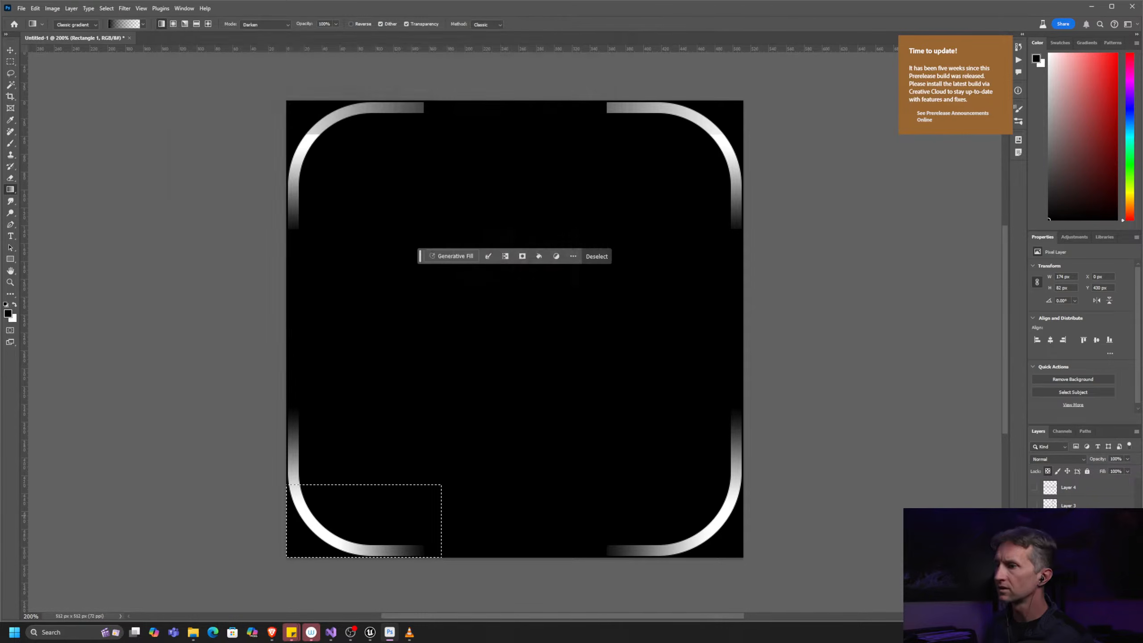
Step: Hide the black background layer and export the brackets with Save for Web as a transparent PNG-8, overwriting square_512.png
click(1034, 582)
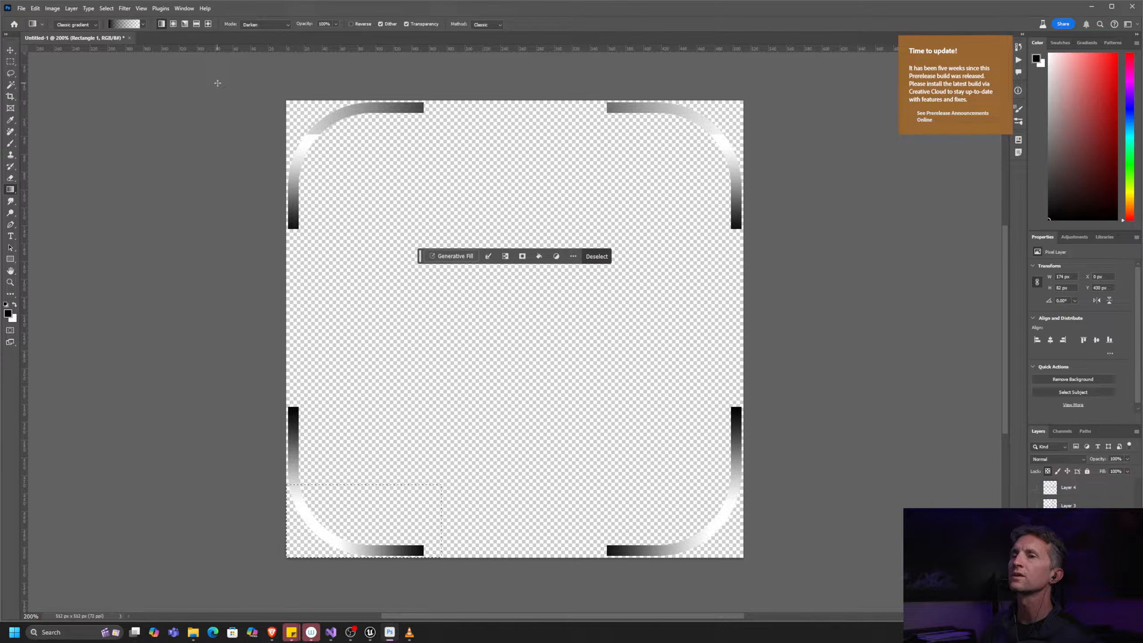
click(21, 8)
mouse_move(83, 165)
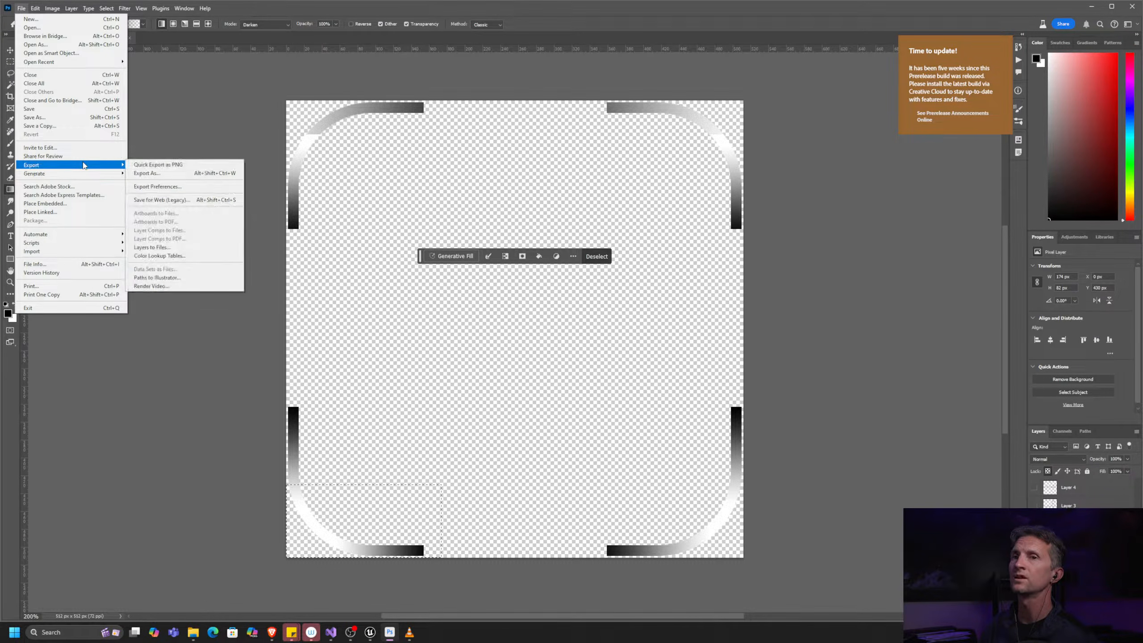
click(221, 200)
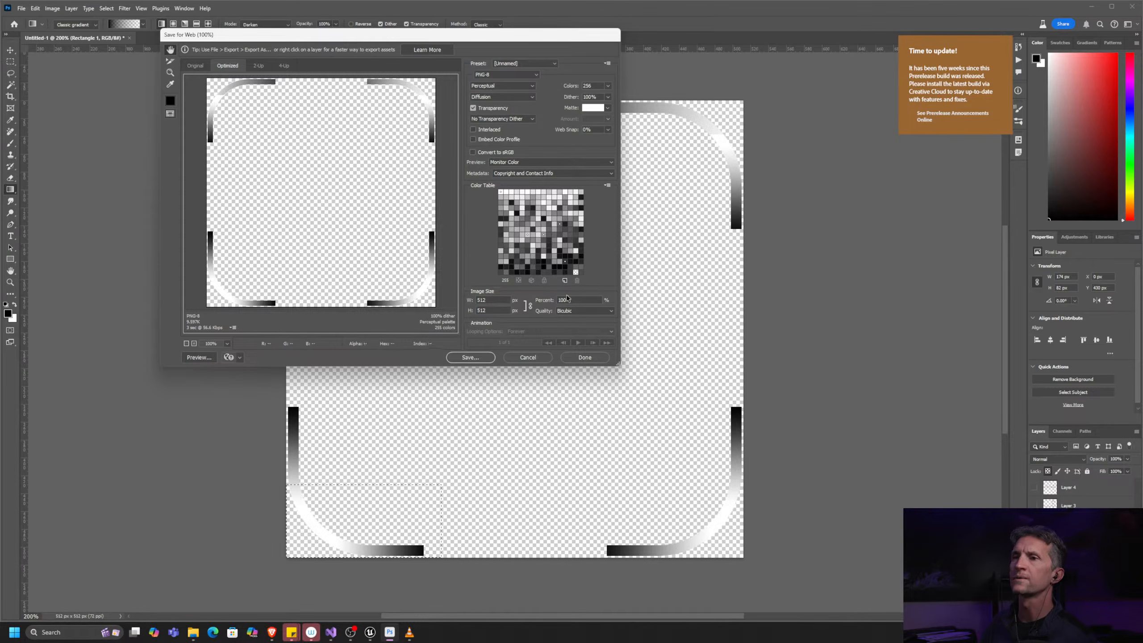
click(470, 357)
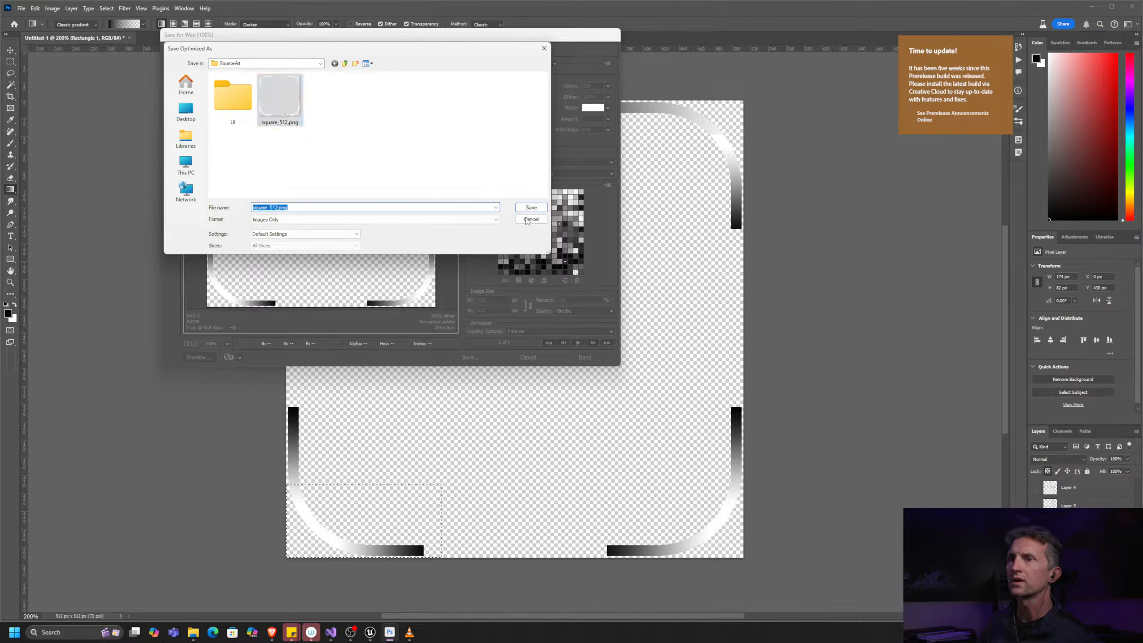
click(530, 207)
key(Return)
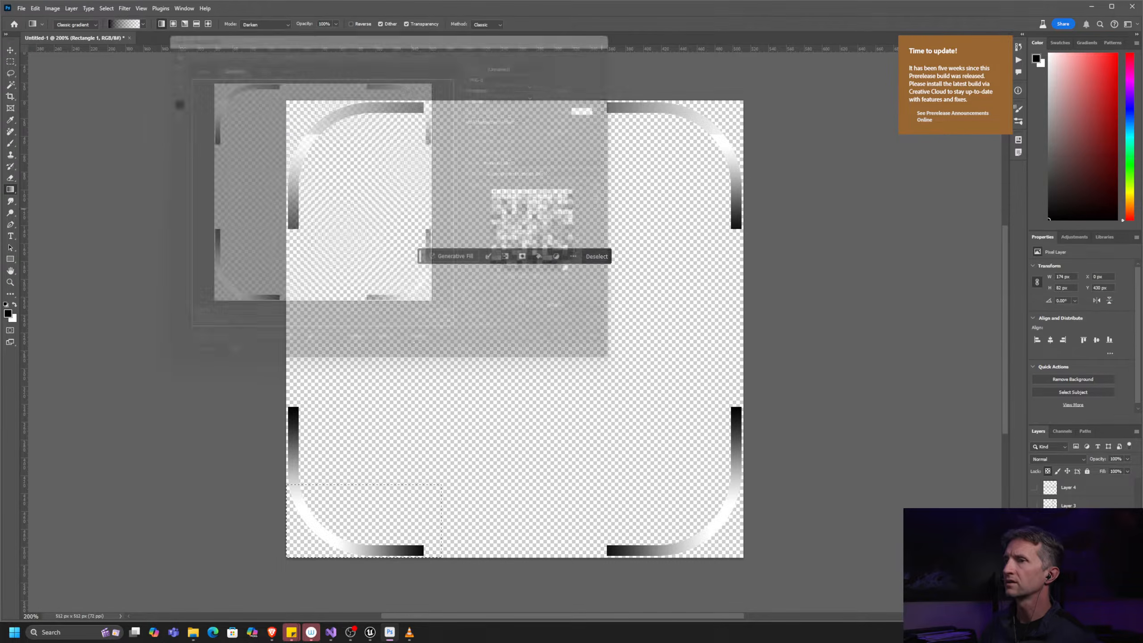
Step: Switch to Unreal Editor and reimport the square_512 texture
key(alt+Tab)
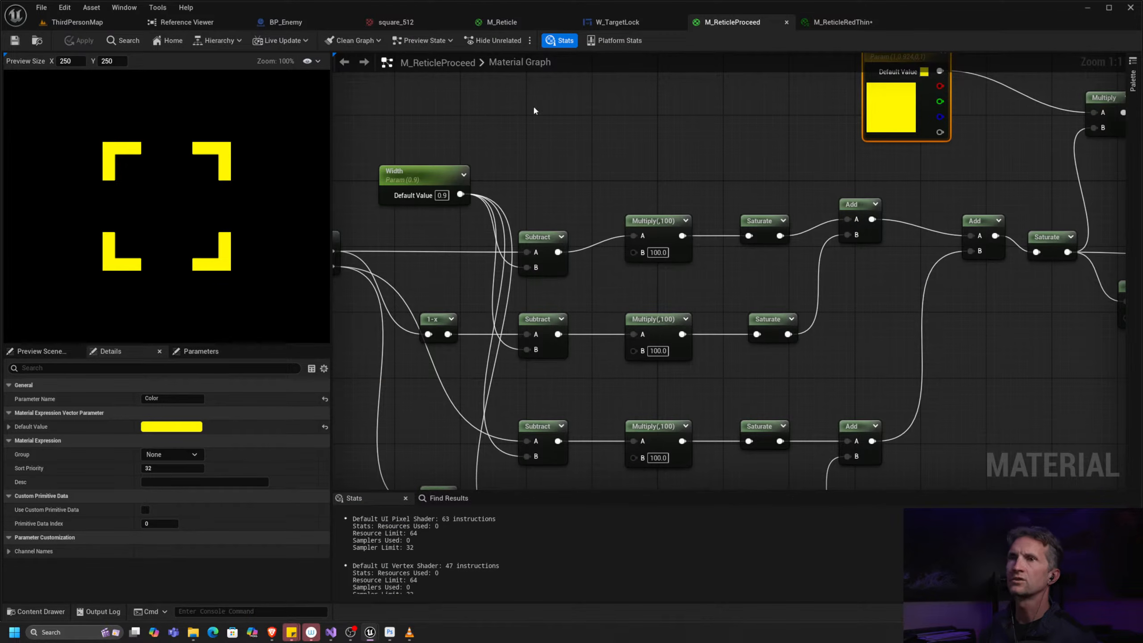
click(407, 23)
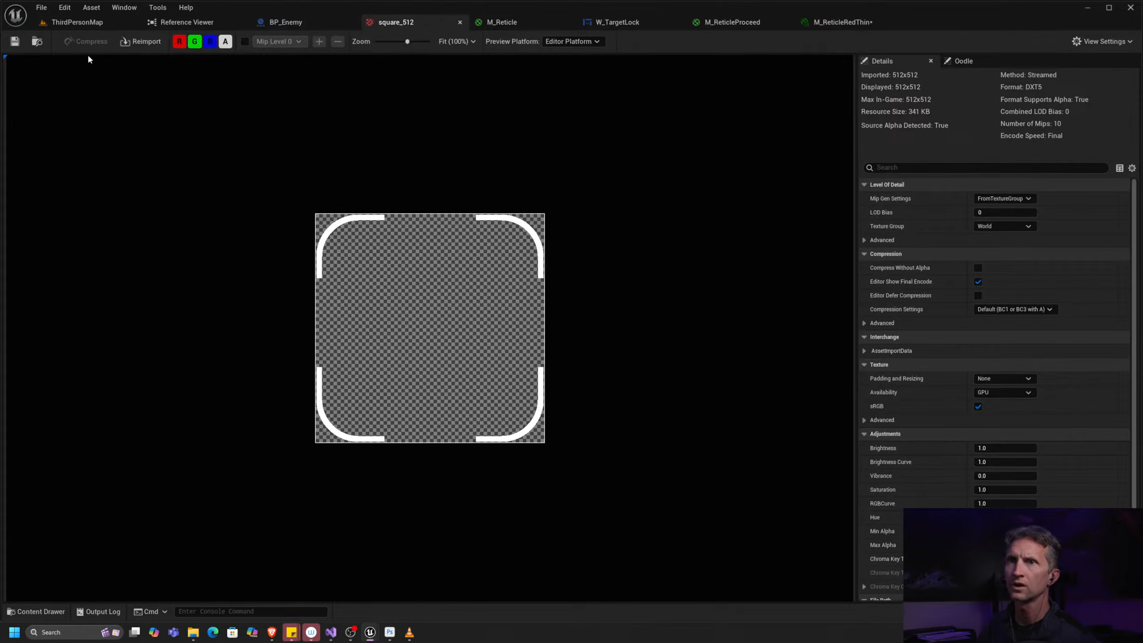
click(135, 47)
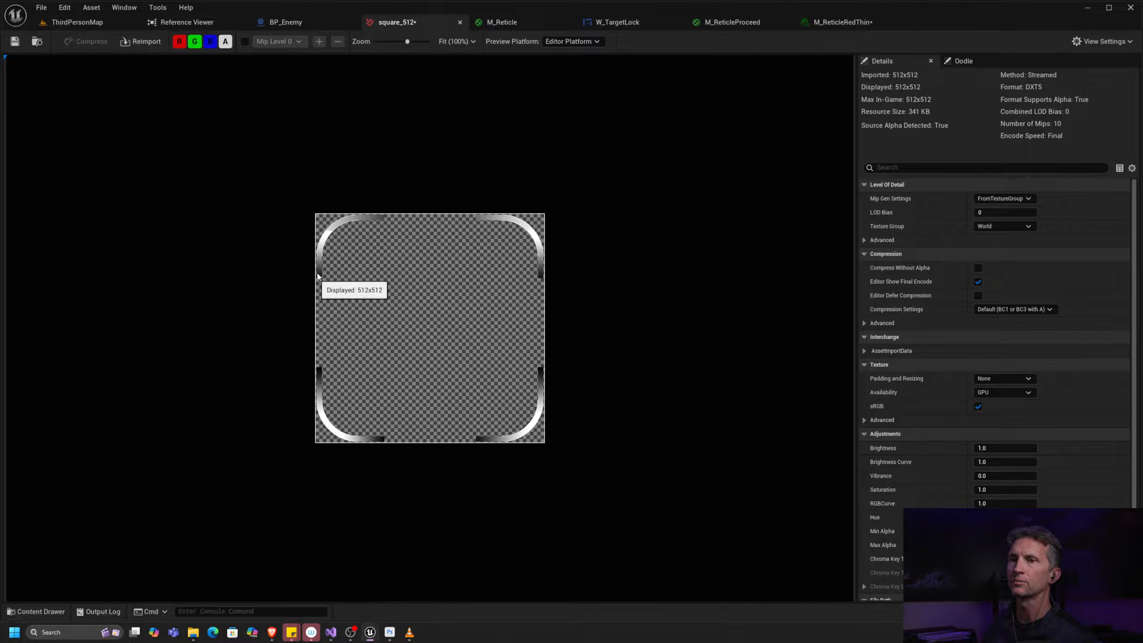
Step: In the M_Reticle material, move the Texture Sample away from the output node and add a Multiply node fed by its alpha output
click(500, 24)
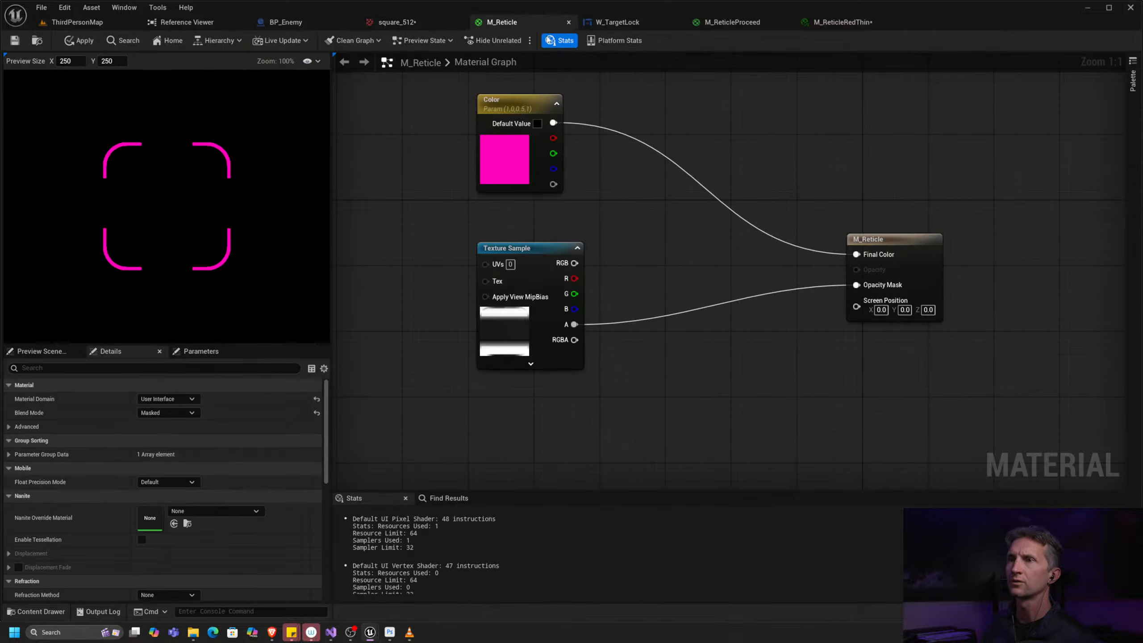
right_drag(482, 210, 552, 203)
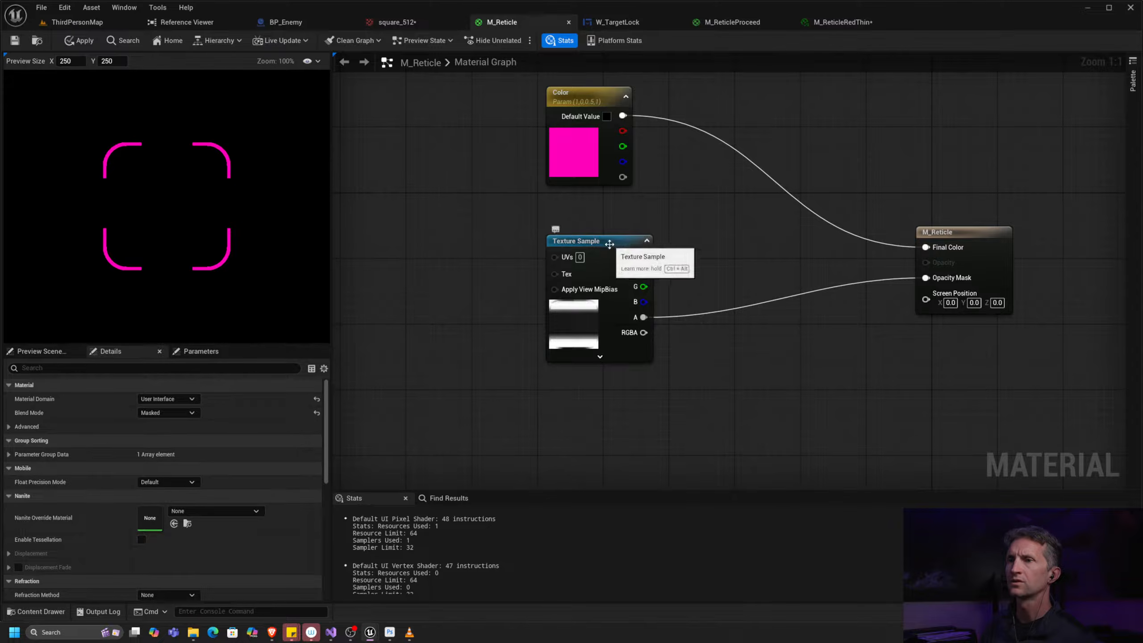
drag(629, 259, 612, 259)
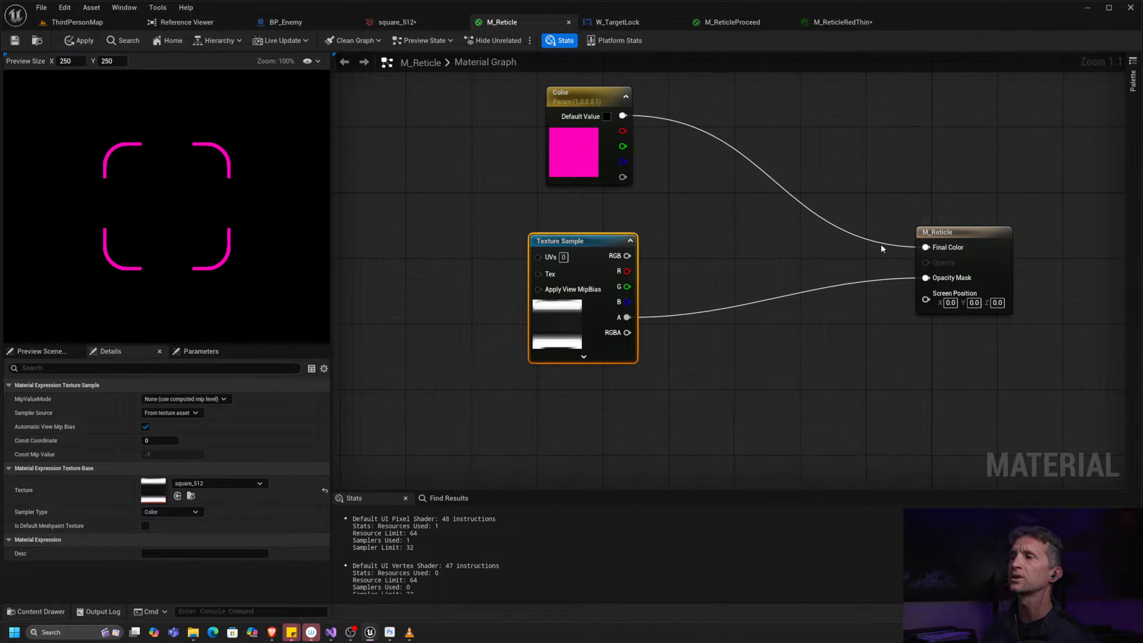
drag(592, 242, 495, 249)
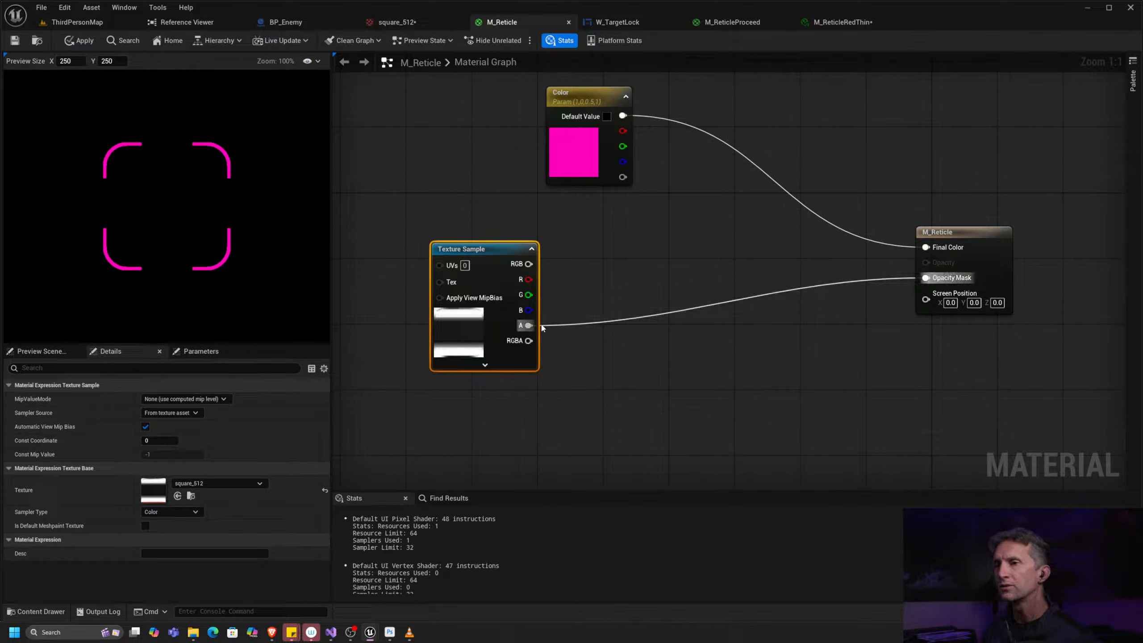
drag(538, 325, 617, 268)
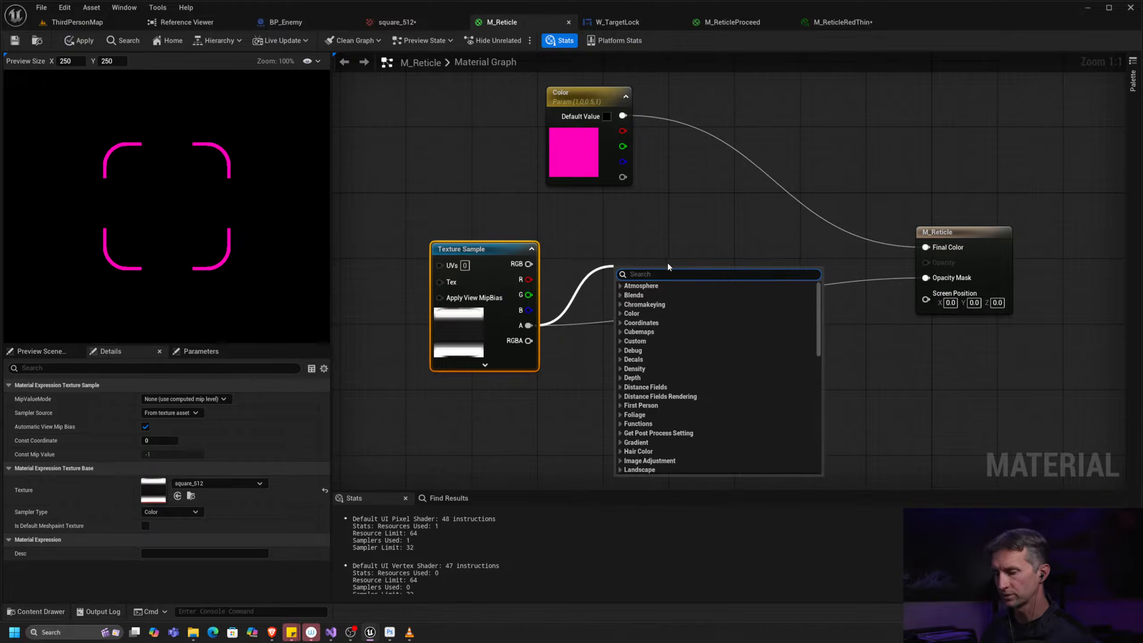
text(multiply)
click(654, 299)
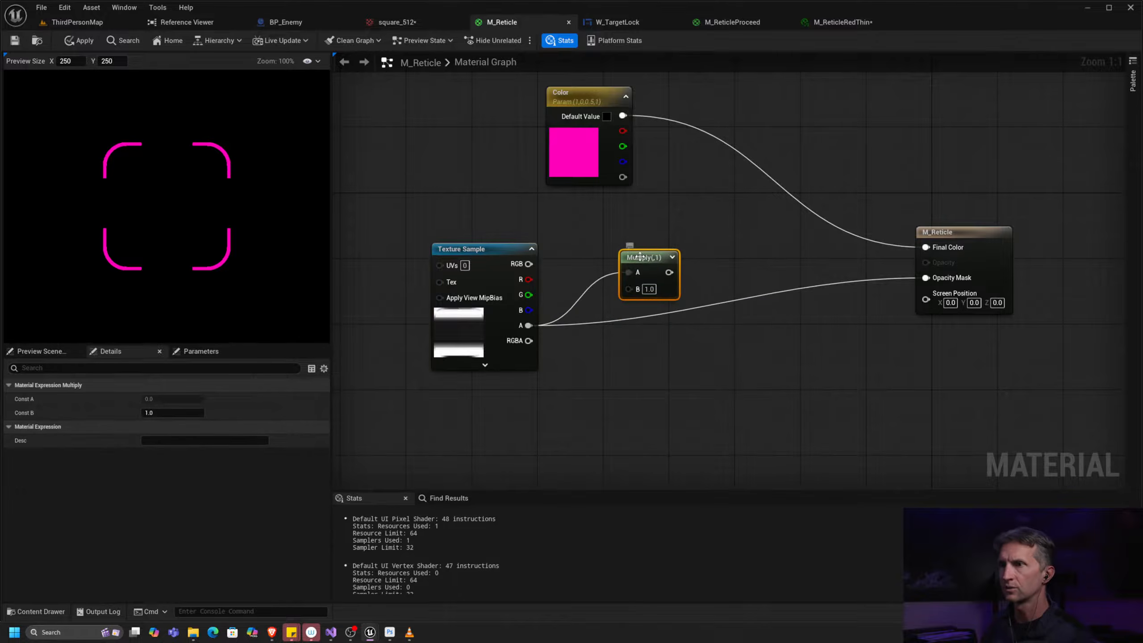
Step: Preview the Multiply node's output in the M_Reticle material
right_drag(661, 287, 659, 289)
right_click(654, 272)
click(701, 288)
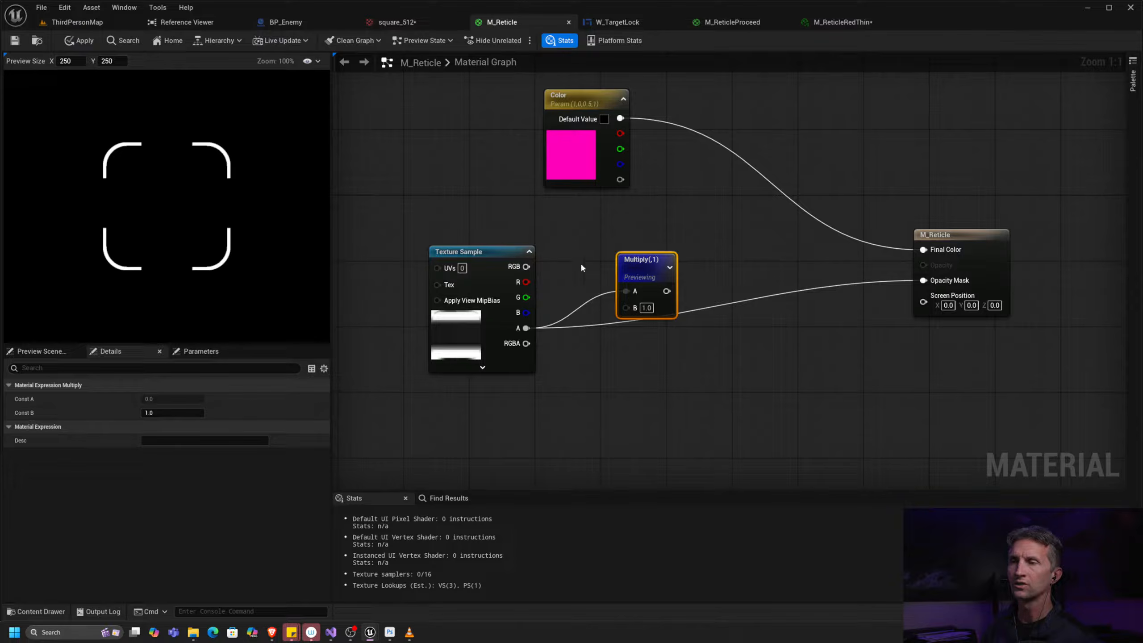
Step: Rewire the Multiply node so the Texture Sample's RGB feeds input A and its alpha feeds input B
drag(654, 261, 703, 237)
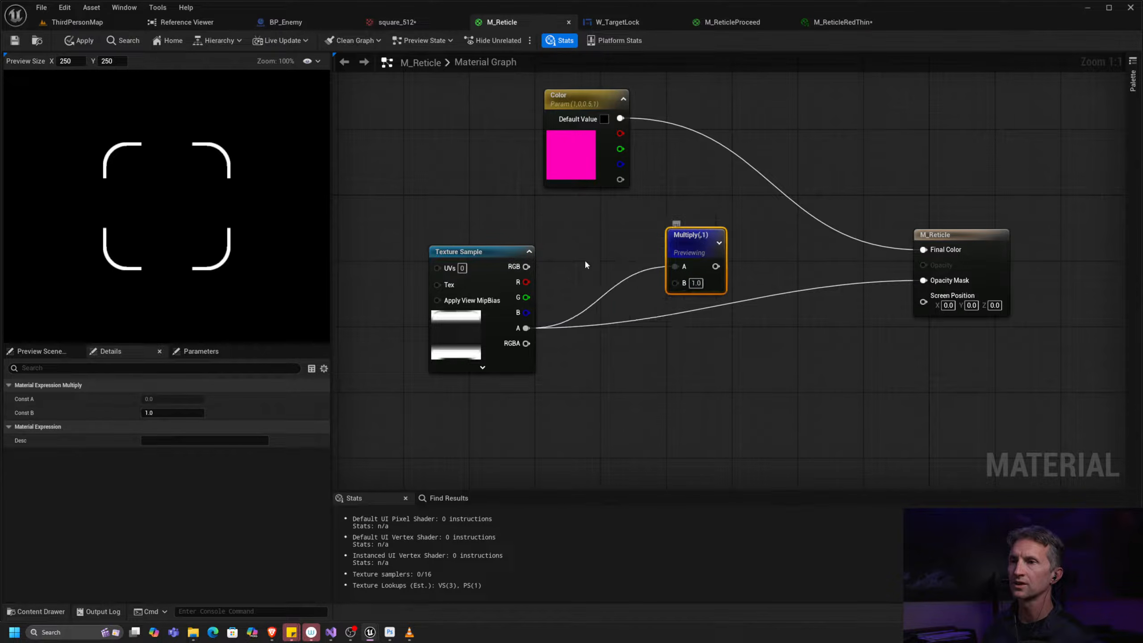
drag(530, 270, 675, 266)
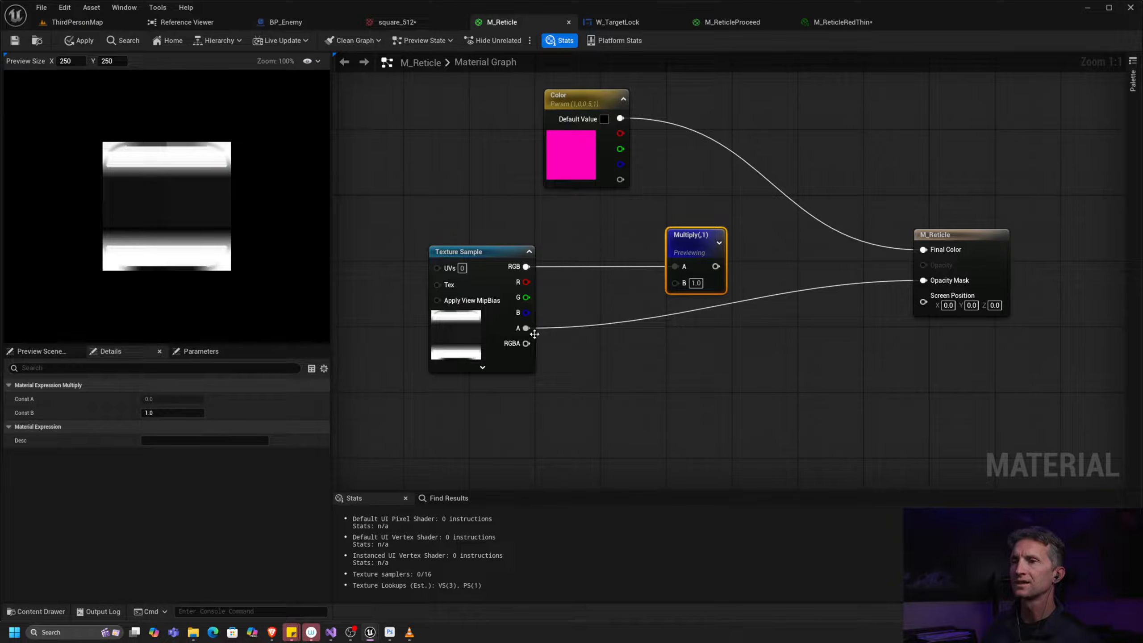
drag(534, 334, 676, 282)
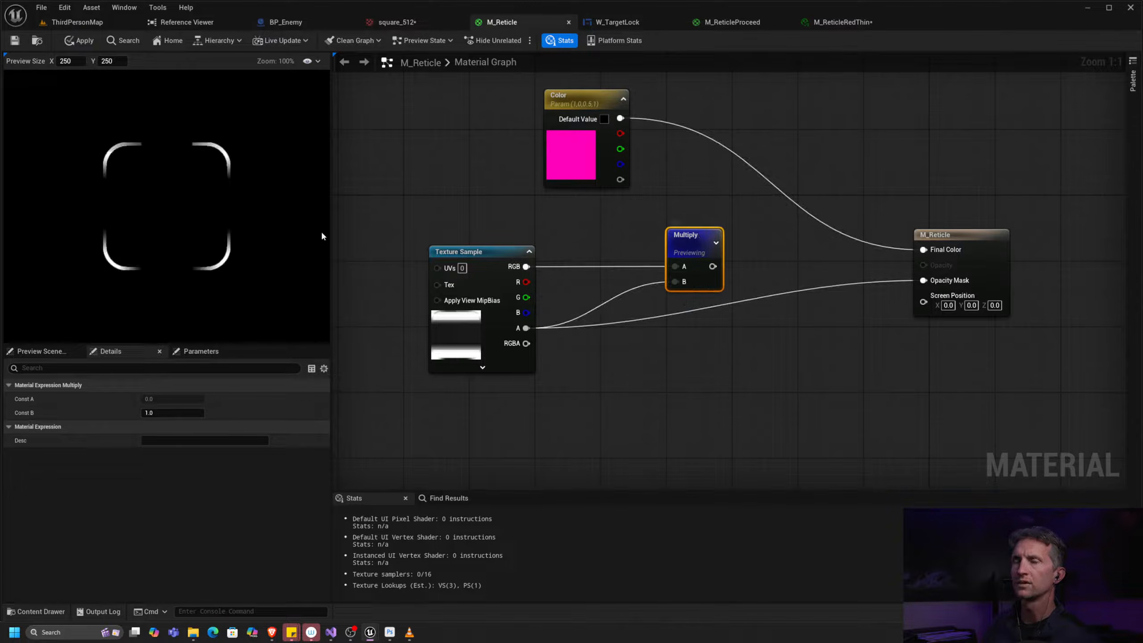
drag(689, 239, 664, 239)
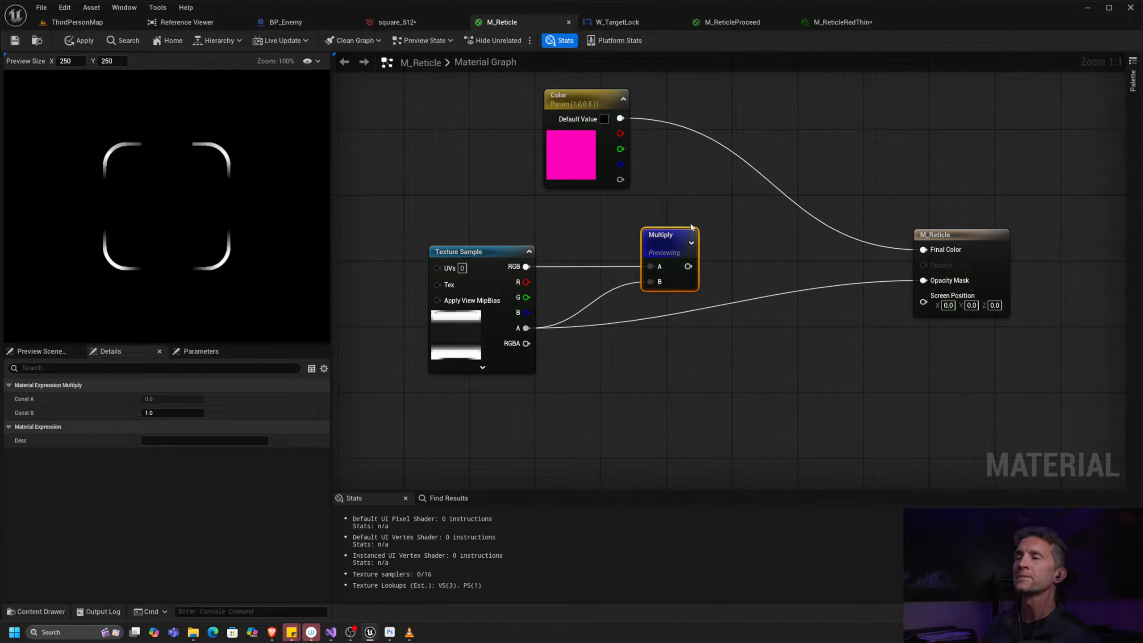
Step: Add a second Multiply node after the first with B set to 100, preview it, and tidy the first Multiply's position
drag(678, 242, 729, 250)
text(*)
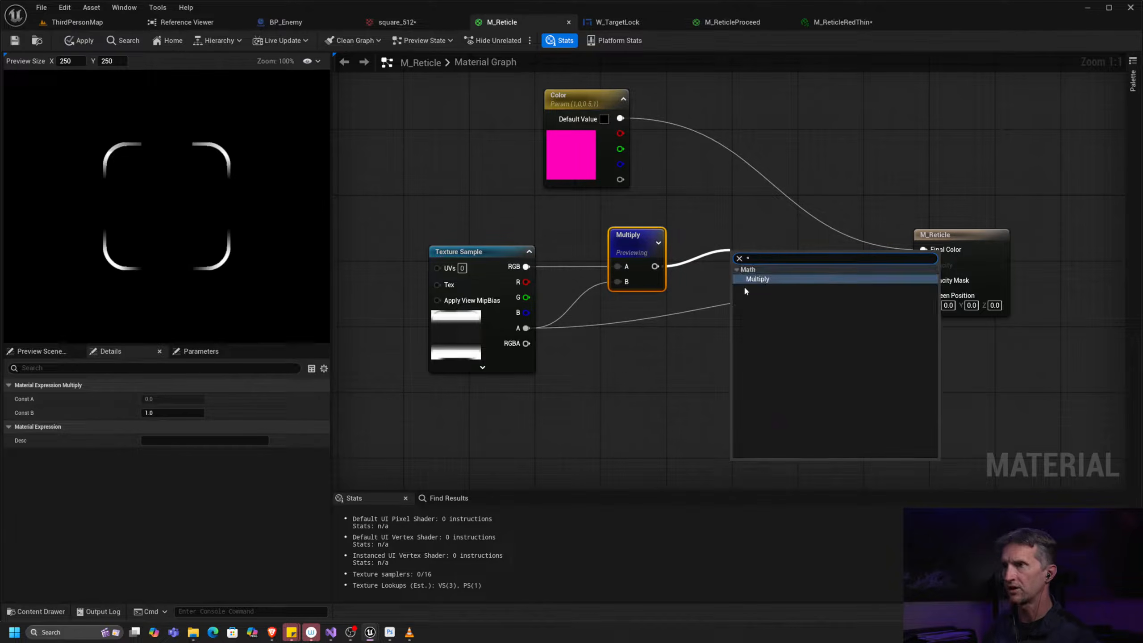
click(760, 279)
text(100)
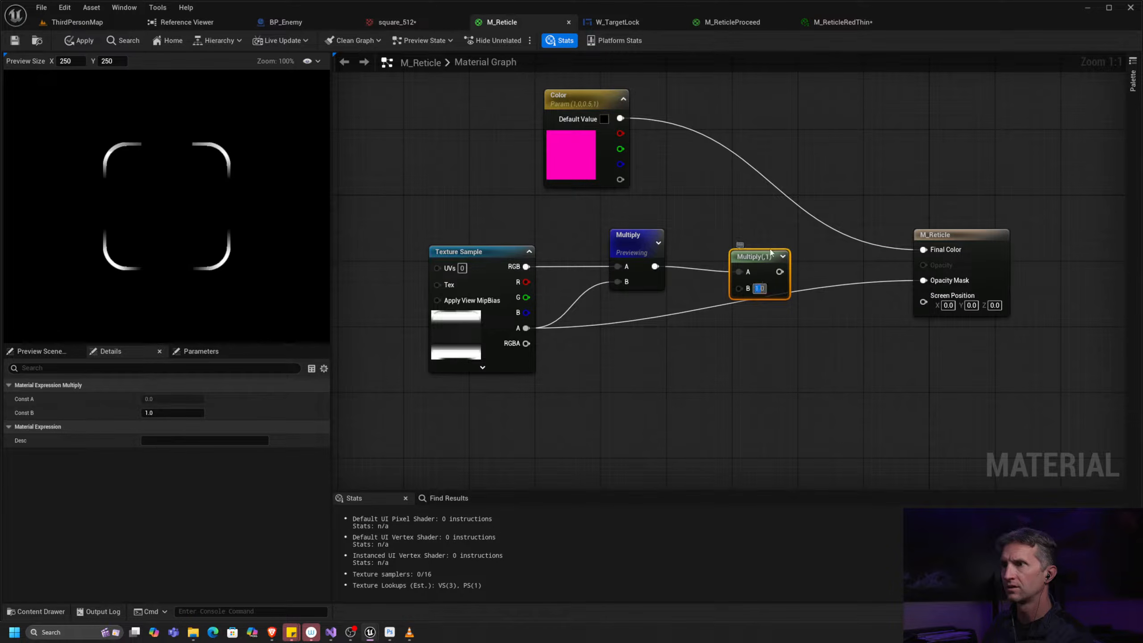
drag(763, 259, 753, 234)
right_click(740, 247)
click(777, 320)
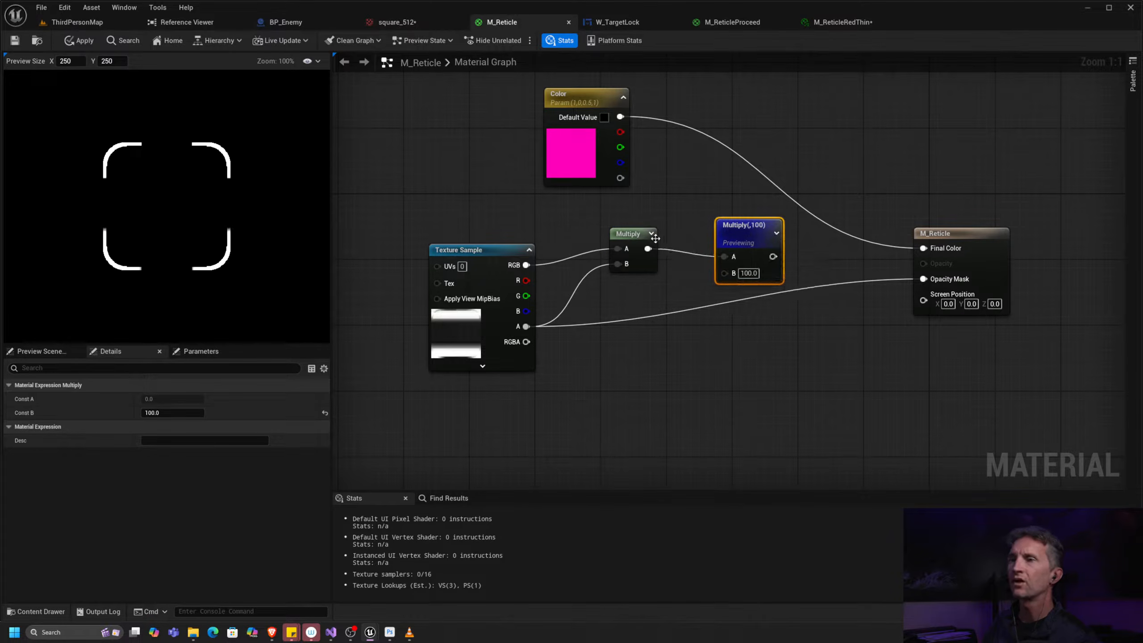
drag(651, 240, 642, 249)
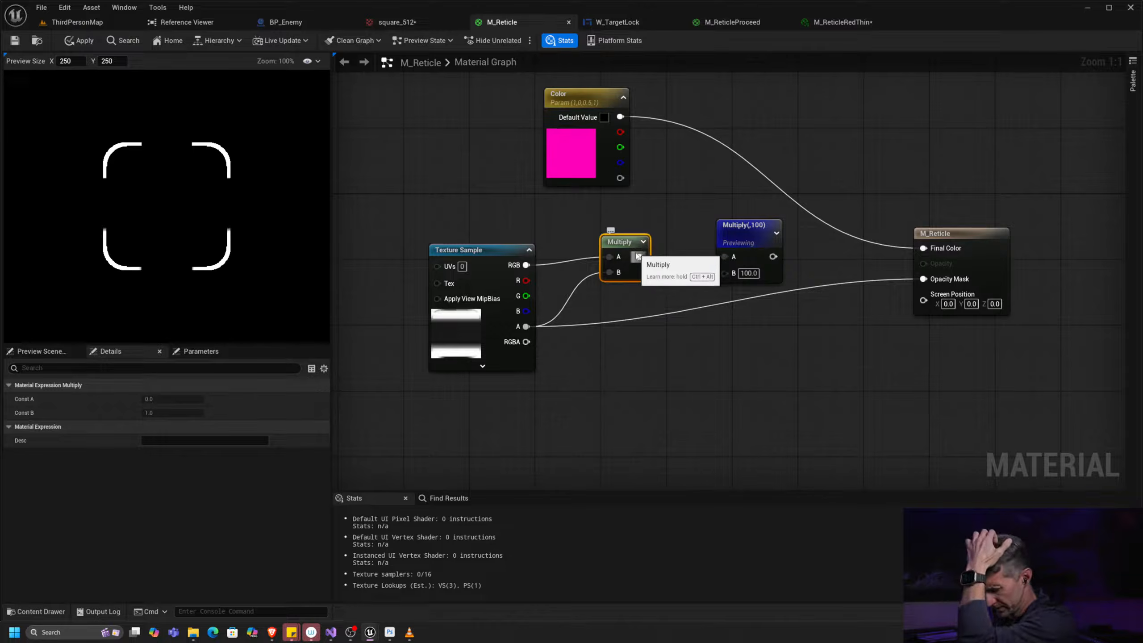
drag(624, 245, 624, 253)
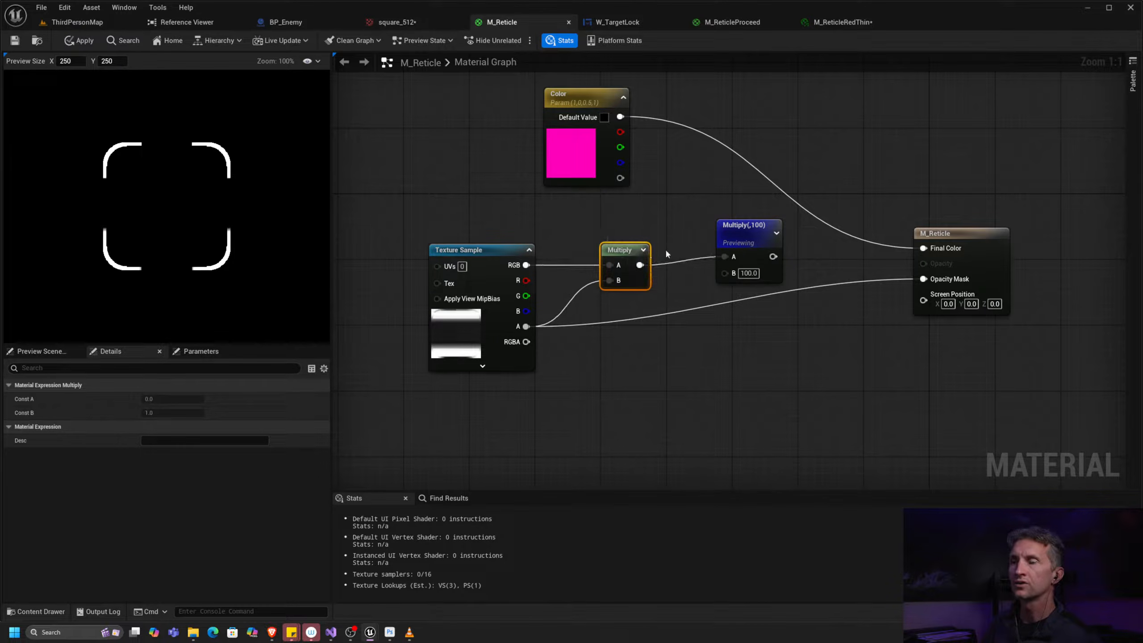
Step: Insert a Saturate node between the second Multiply and Opacity Mask, with the Color parameter wired to Final Color
drag(707, 245, 682, 245)
drag(748, 256, 923, 279)
text(sat)
click(841, 310)
drag(821, 248, 945, 253)
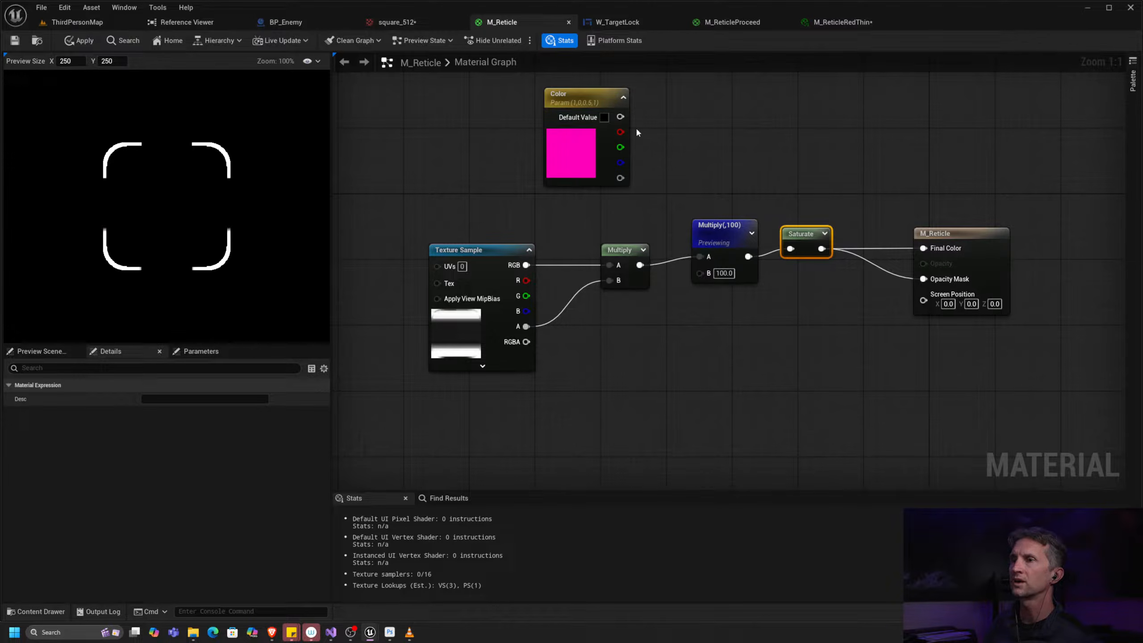
drag(821, 249, 862, 193)
click(814, 182)
drag(620, 117, 923, 248)
Step: Stop previewing the second Multiply node and line it and the Saturate node up with the rest of the chain
right_click(722, 234)
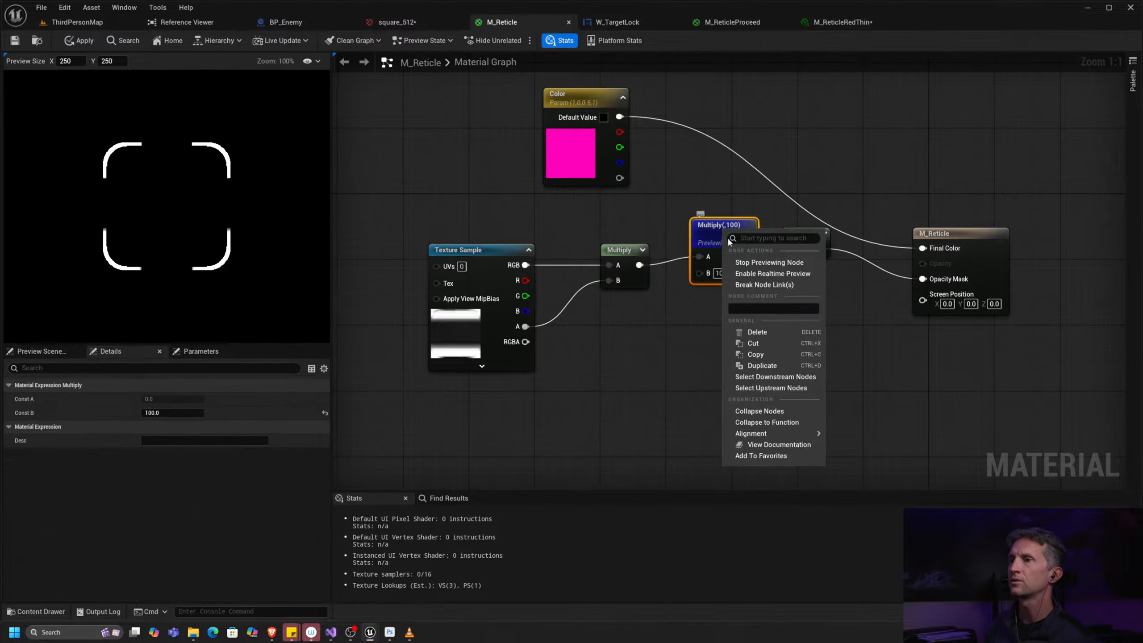
click(767, 263)
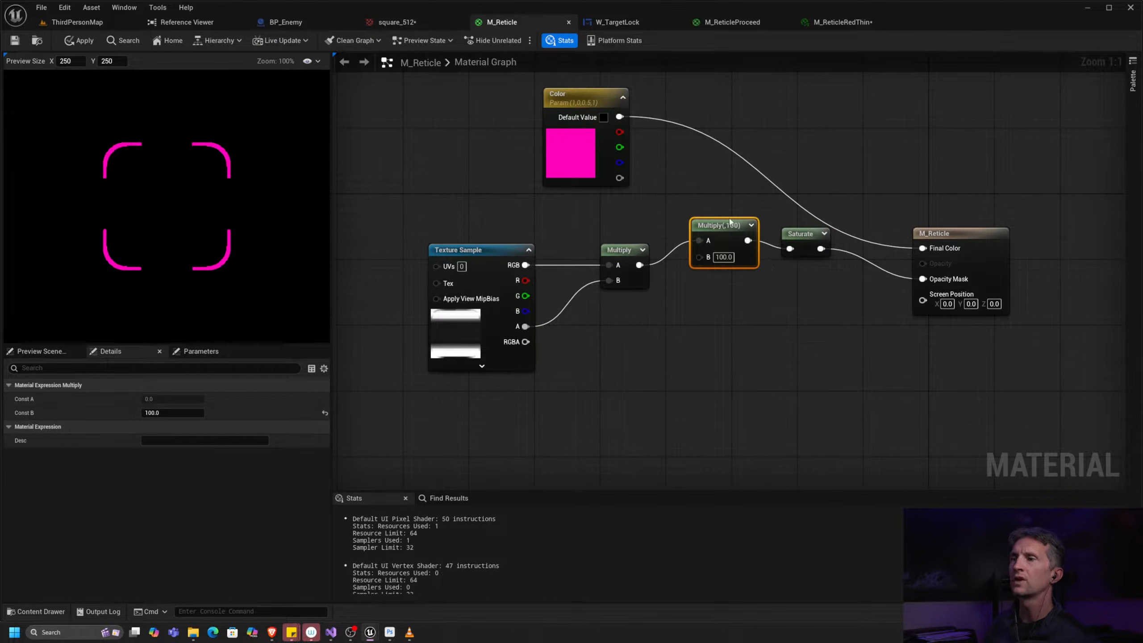
drag(730, 220, 712, 245)
drag(800, 238, 796, 257)
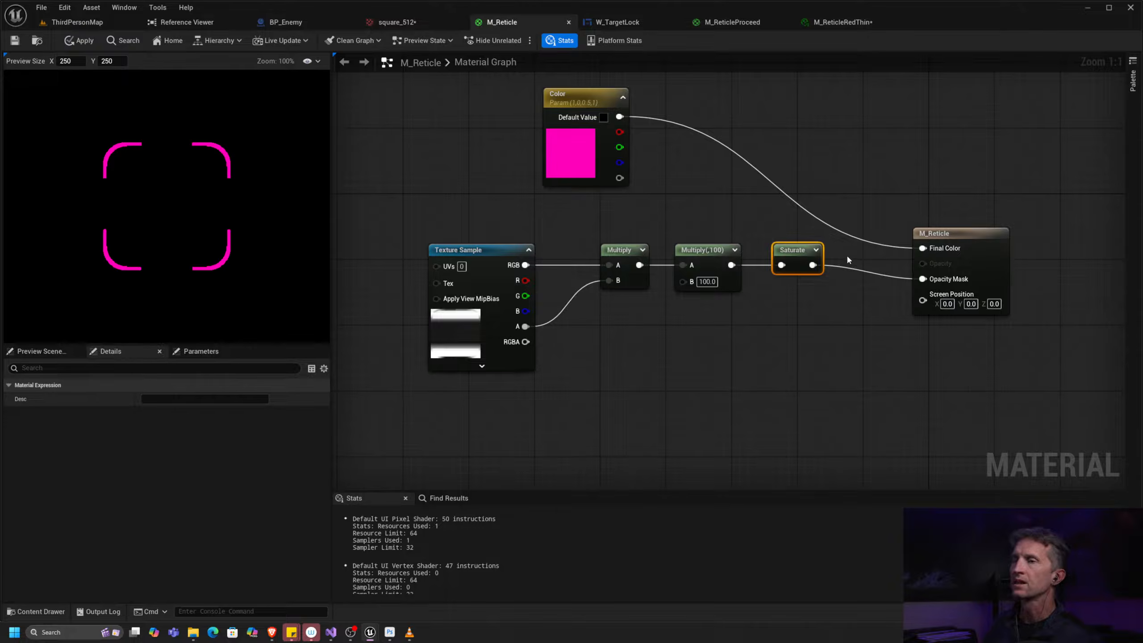
Step: Set the second Multiply node's B value to 1 and reposition the M_Reticle output node
click(710, 282)
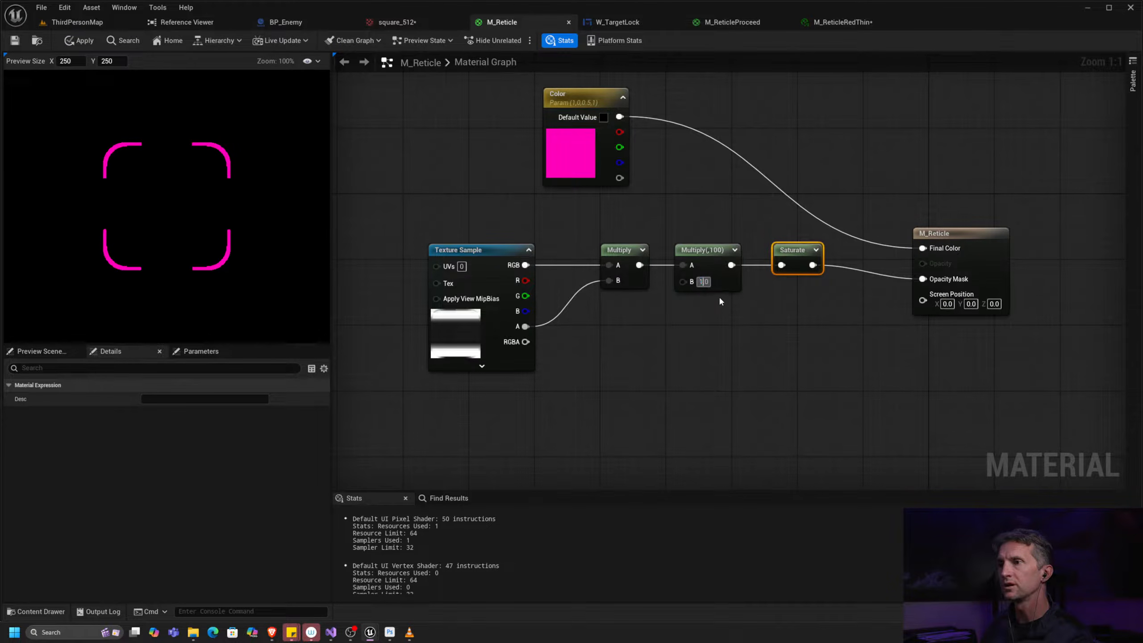
key(Return)
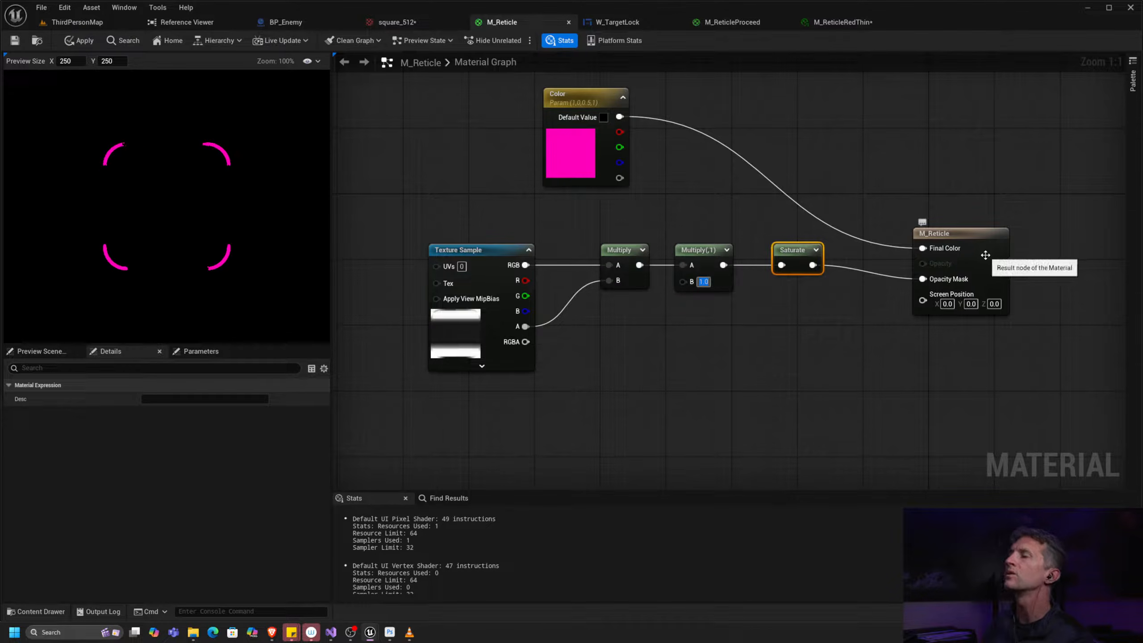
drag(1000, 159, 1016, 284)
mouse_move(966, 235)
mouse_down()
mouse_move(967, 225)
mouse_move(965, 239)
mouse_up()
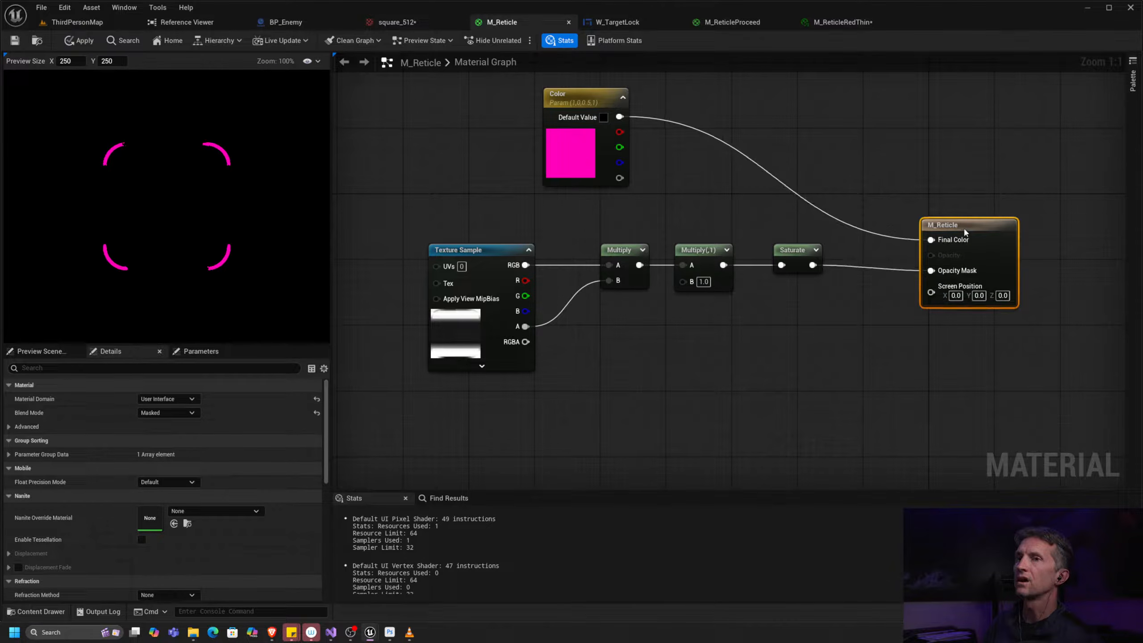
Step: Try B values of 4 and 0.8 on the second Multiply node
click(703, 281)
text(2)
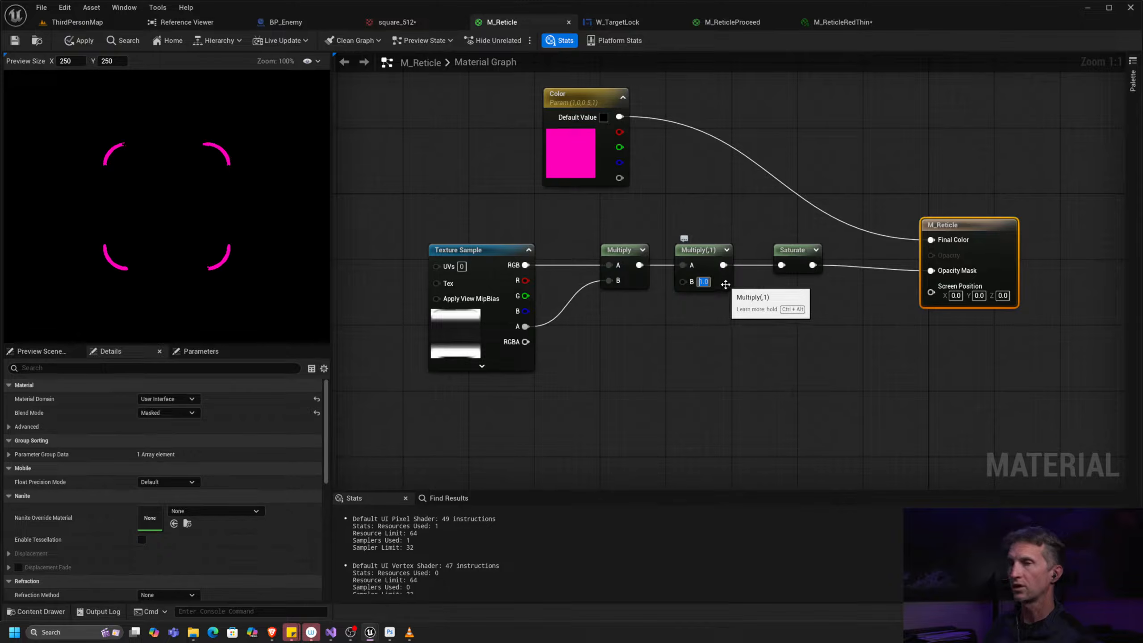
text(4)
key(Return)
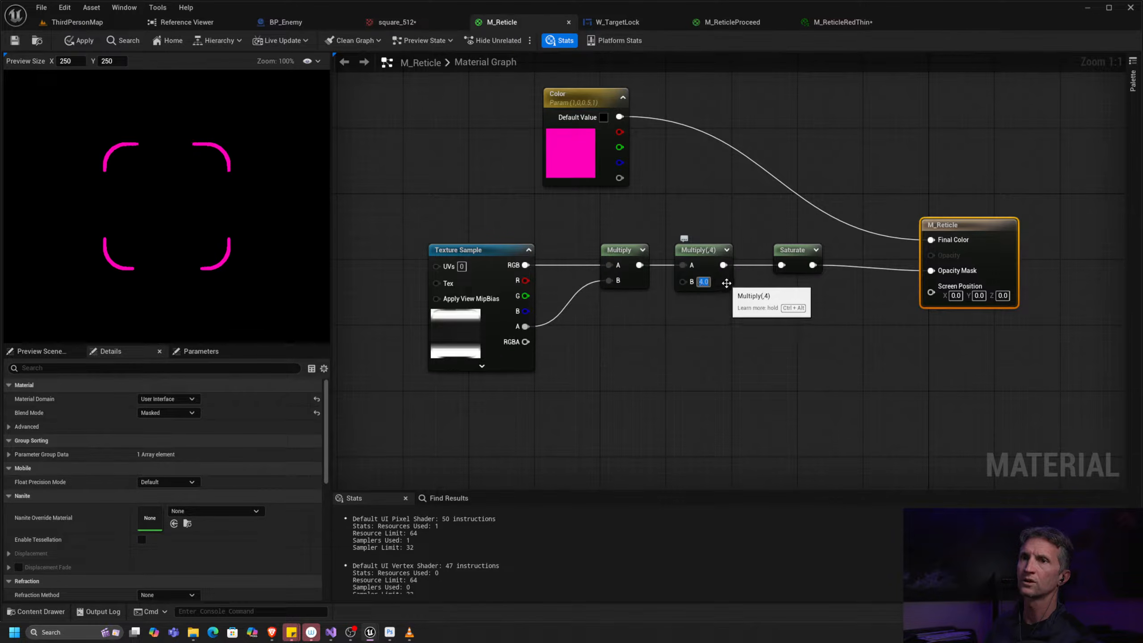
key(BackSpace)
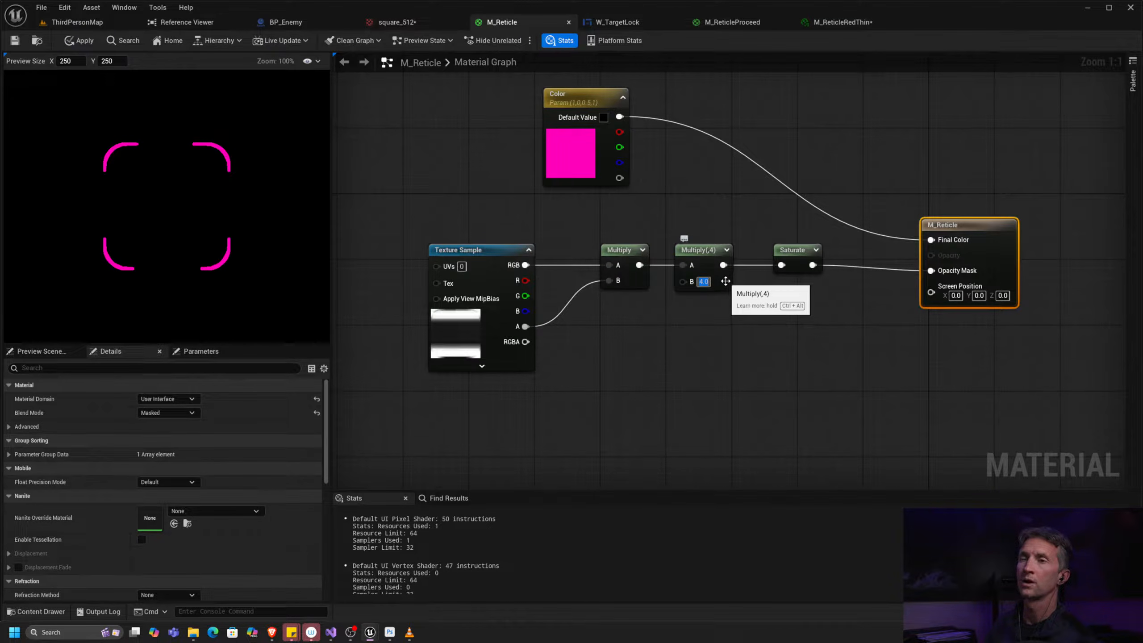
text(.8)
key(Return)
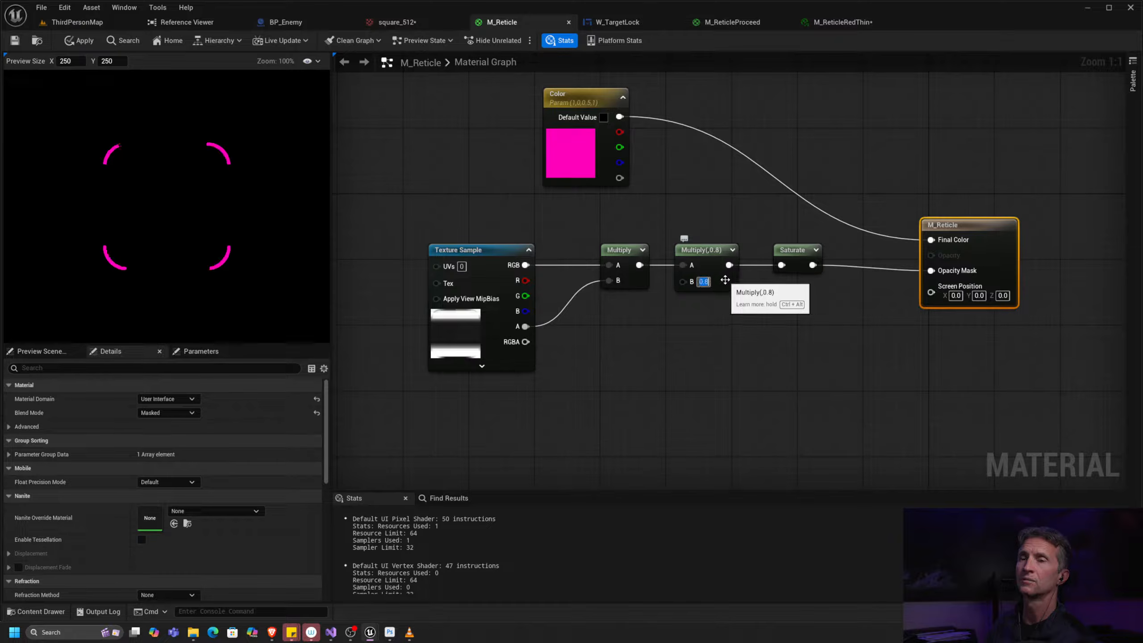
Step: Test 0.5 and 0.4 as the second Multiply node's B value, and settle on 0.6
text(.5)
key(Return)
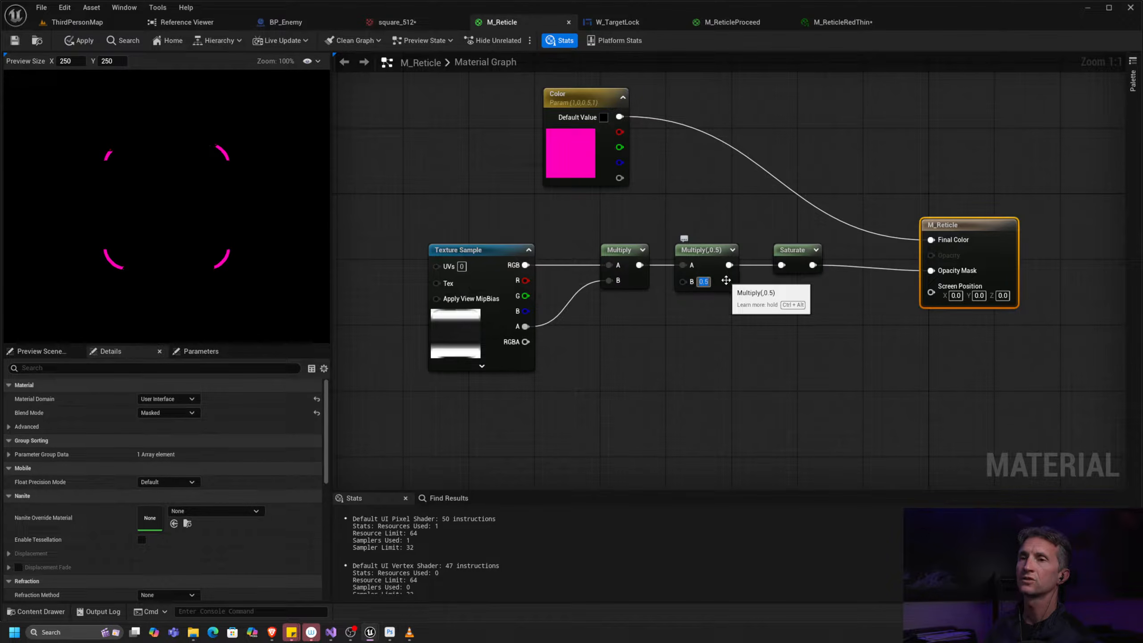
text(.3)
key(Return)
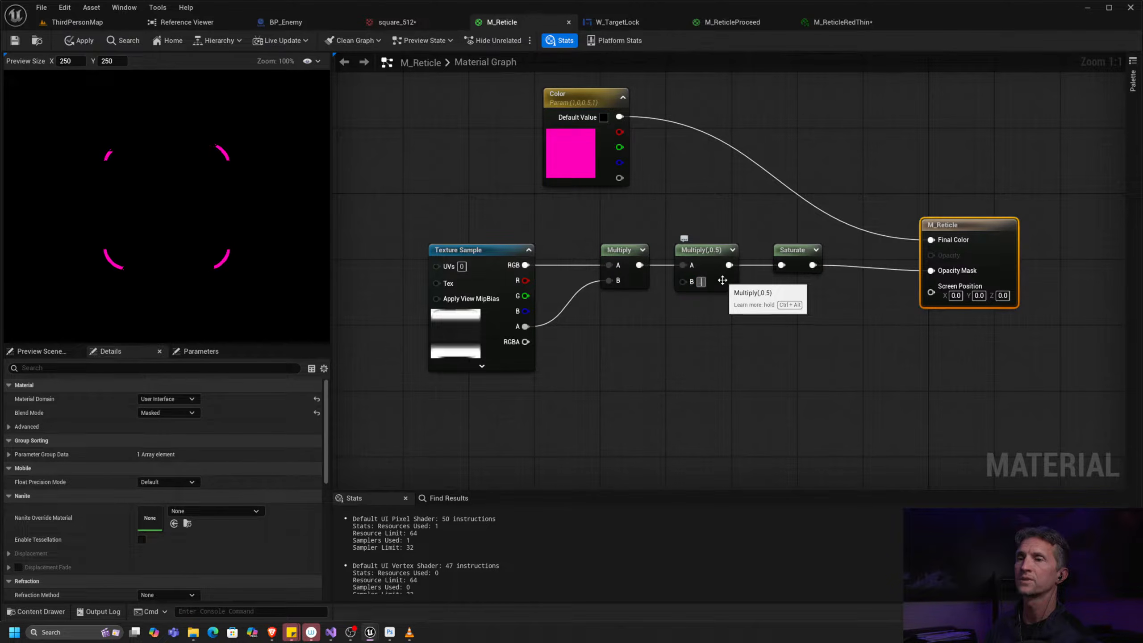
text(.4)
key(Return)
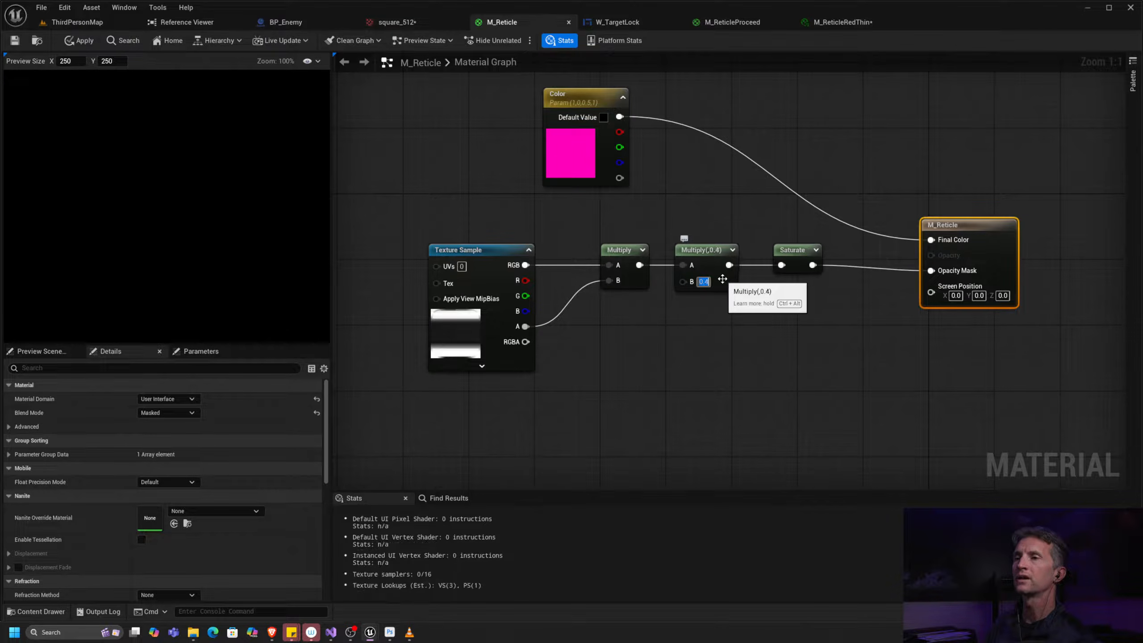
text(.5)
key(Return)
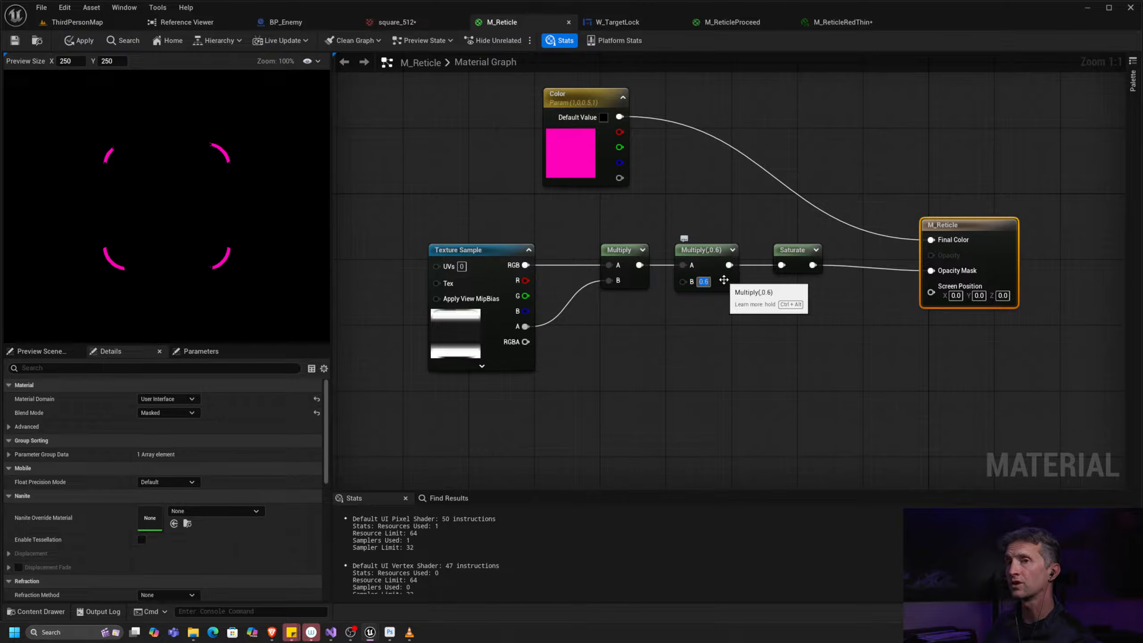
Step: Review the procedural node network in the M_ReticleProceed graph for comparison, and return to M_Reticle
click(733, 25)
scroll(737, 246, down, 5)
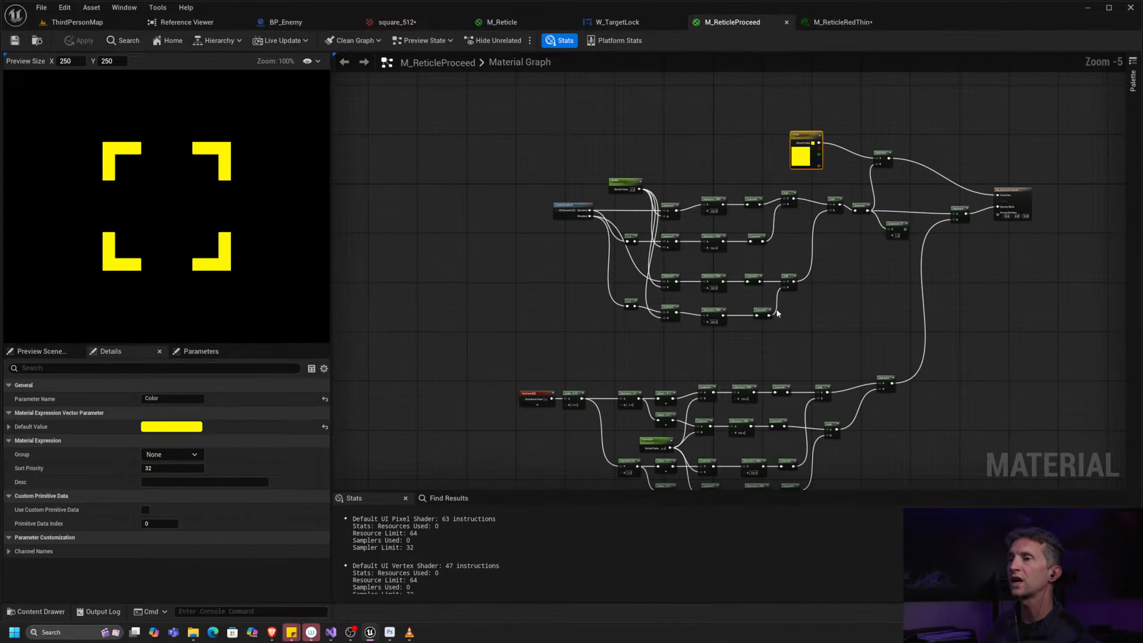
right_drag(751, 372, 663, 276)
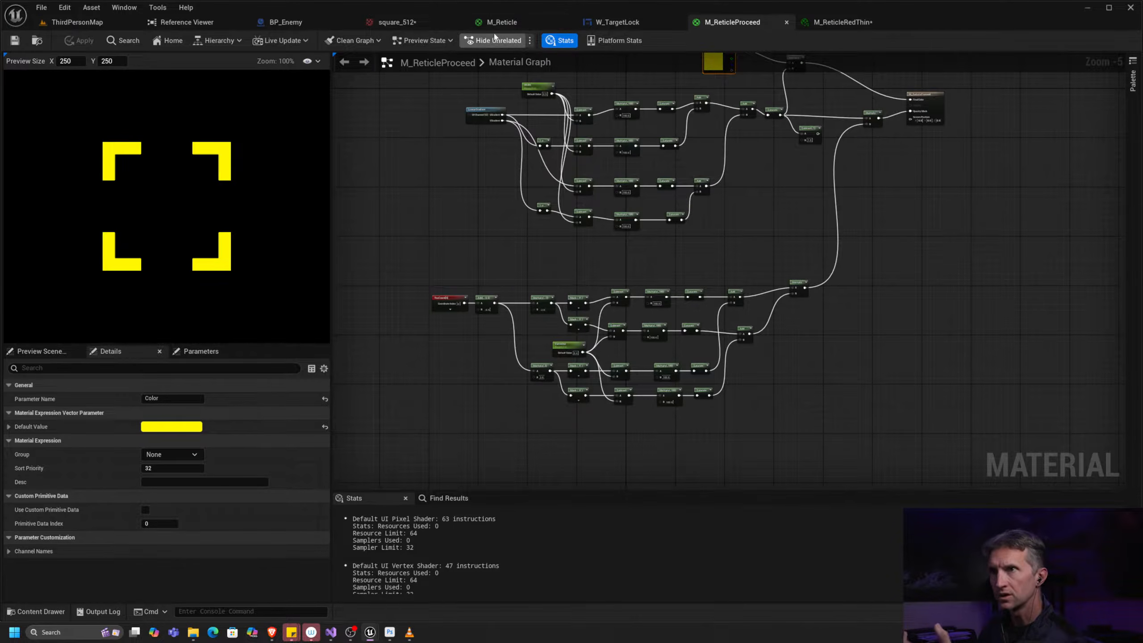
click(538, 23)
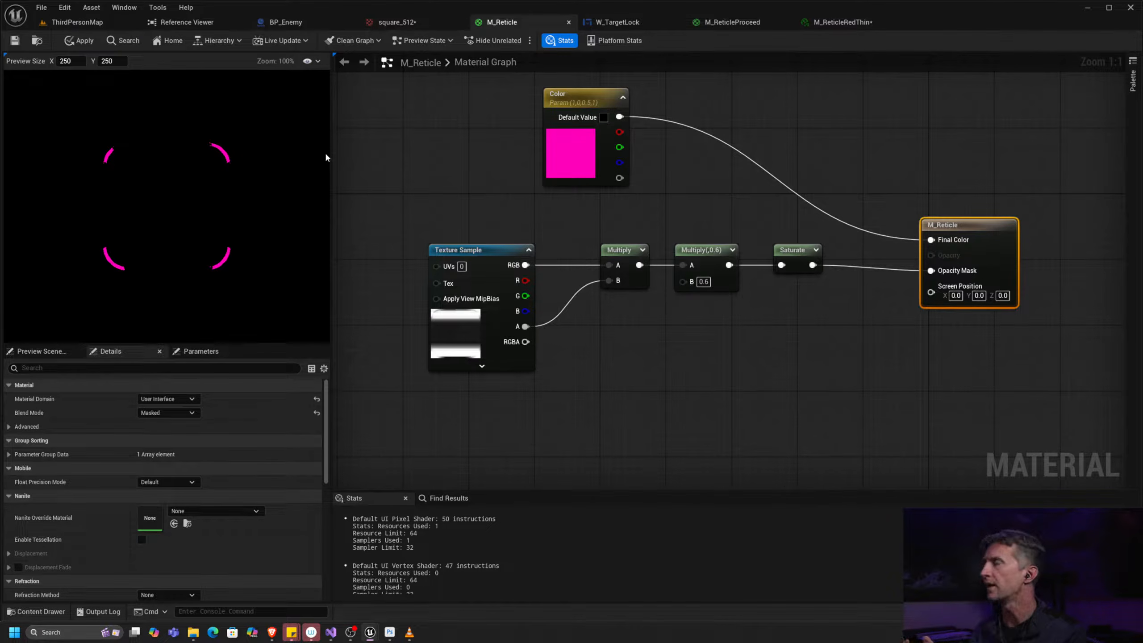
Step: Switch to the M_NOtes material and trace the Subtract and Multiply chain back to the two RadialGradientExponential nodes
key(alt+Tab)
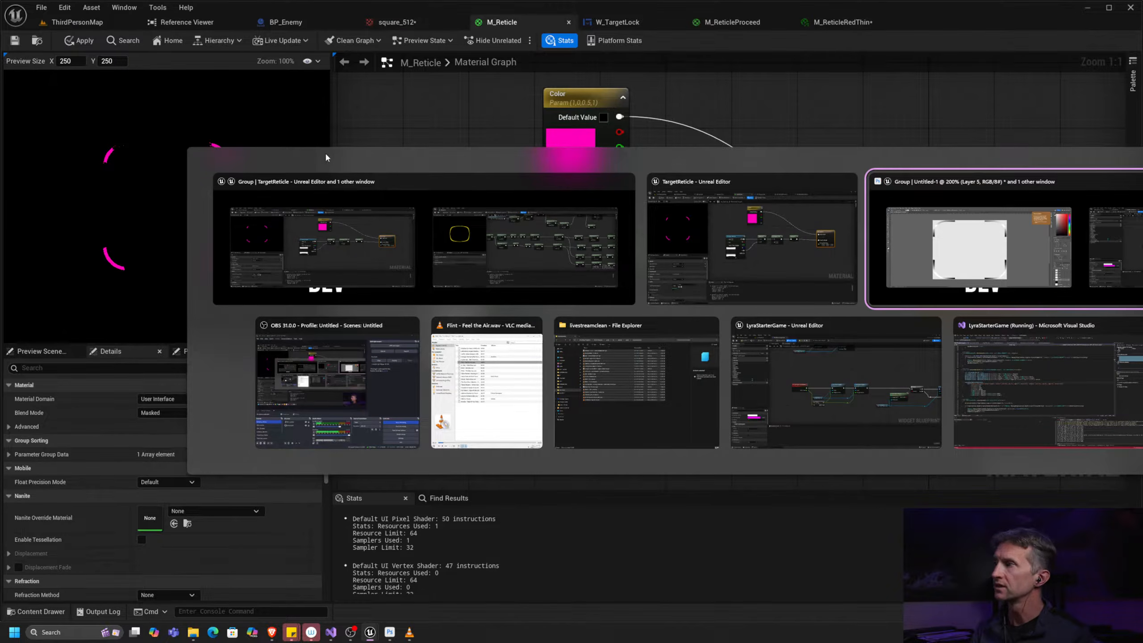
key(Escape)
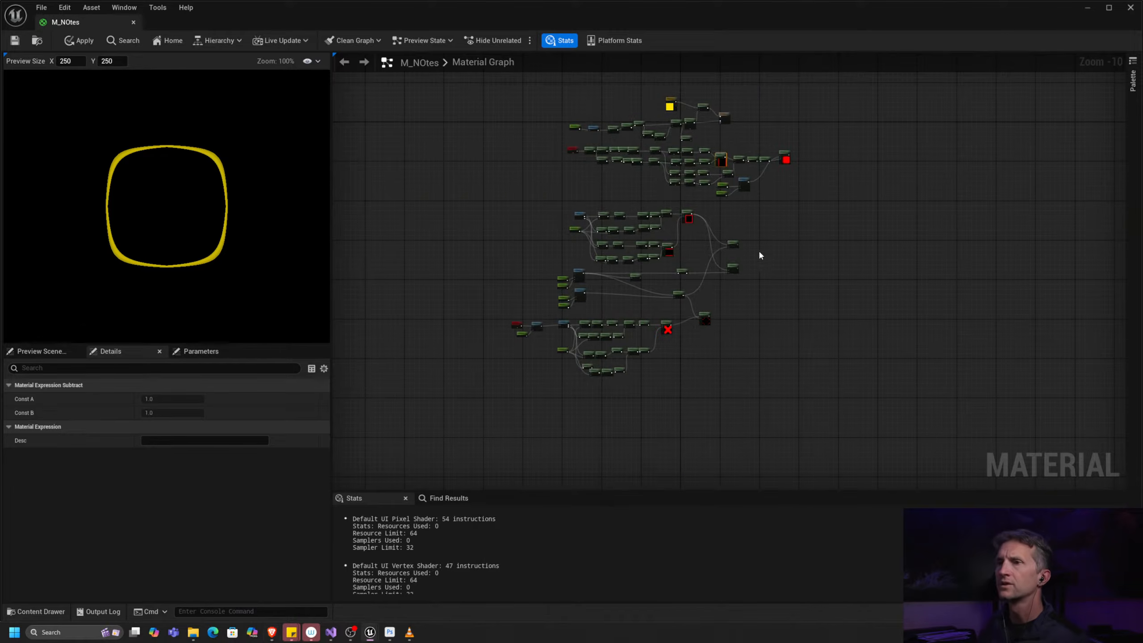
scroll(760, 252, up, 10)
right_drag(703, 357, 926, 118)
right_drag(657, 355, 872, 89)
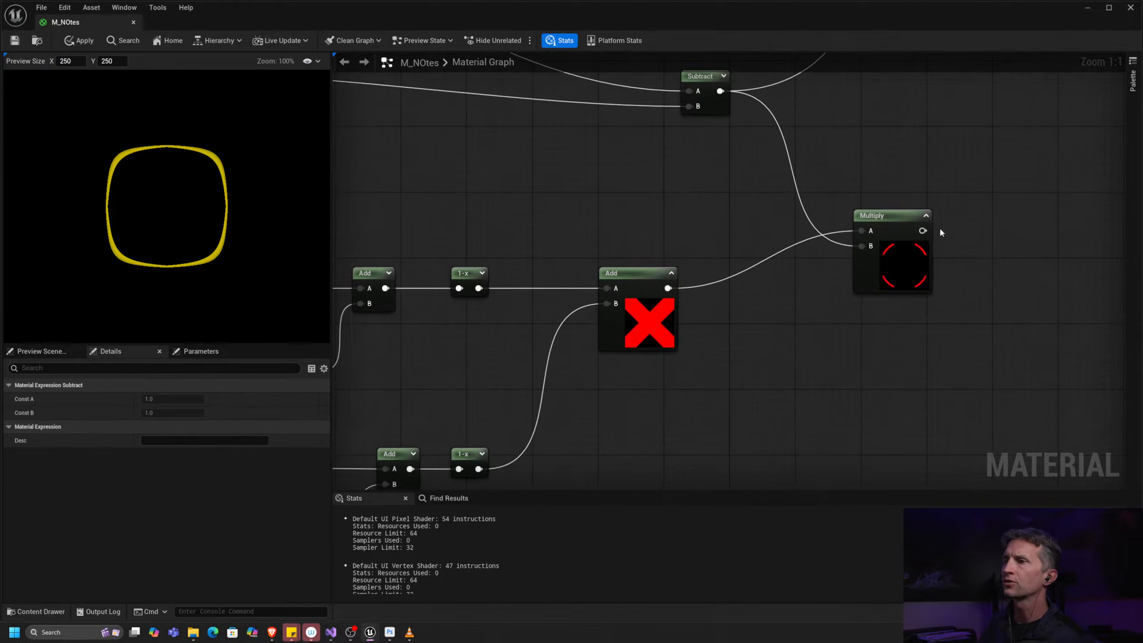
right_drag(730, 205, 599, 371)
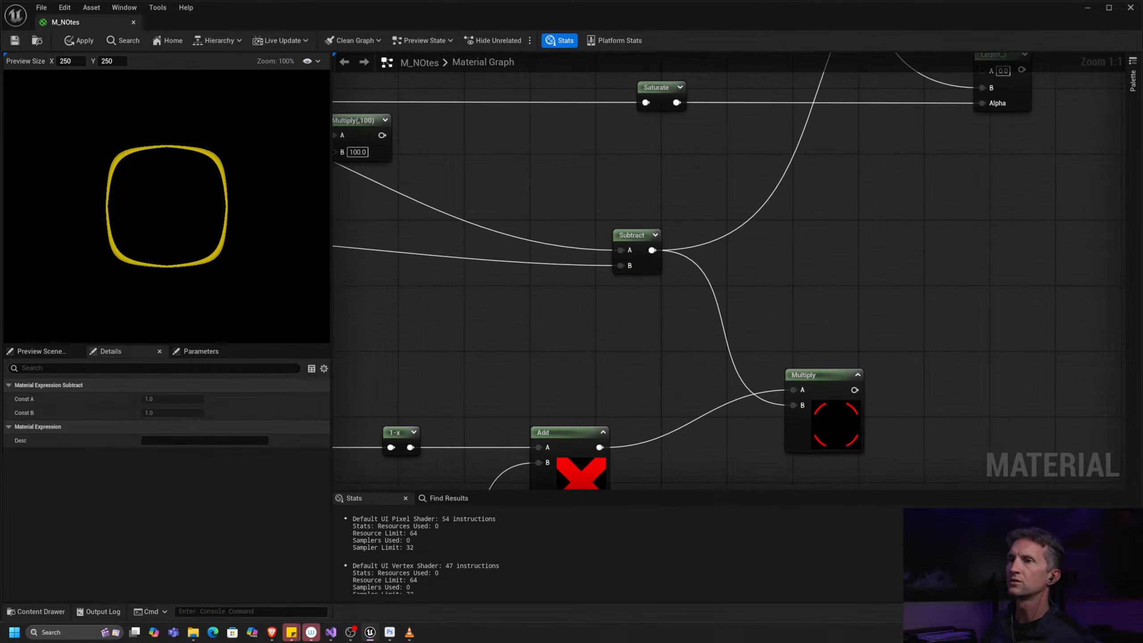
right_drag(535, 252, 999, 245)
right_drag(541, 212, 895, 252)
right_drag(934, 213, 762, 247)
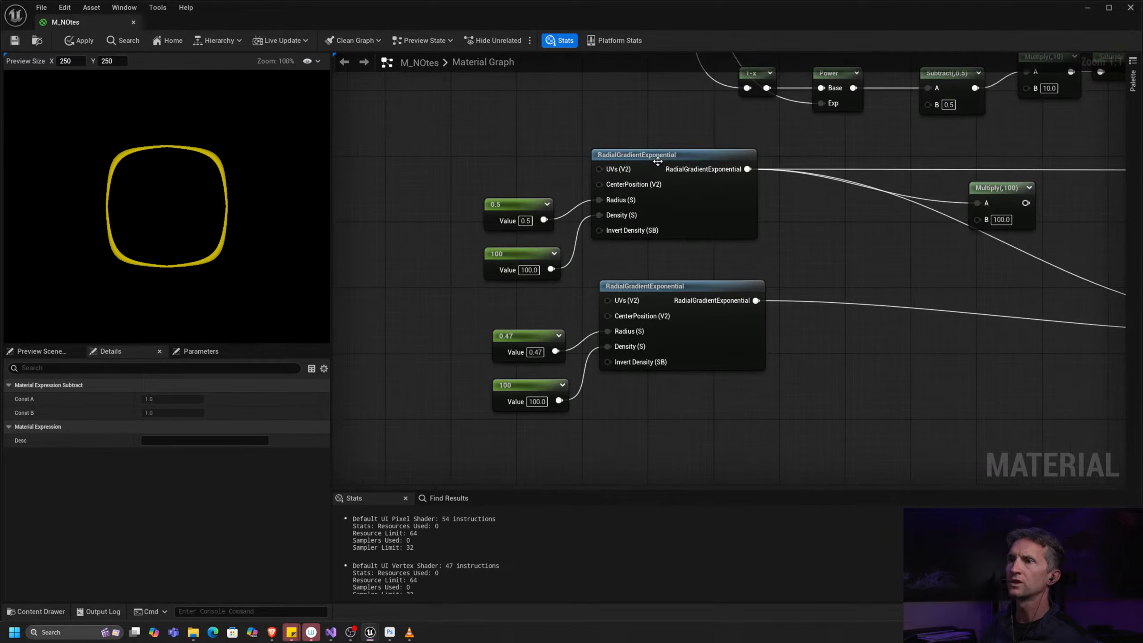
Step: Preview the RadialGradientExponential node with radius 0.5, followed by the one with radius 0.47
right_click(658, 161)
click(679, 189)
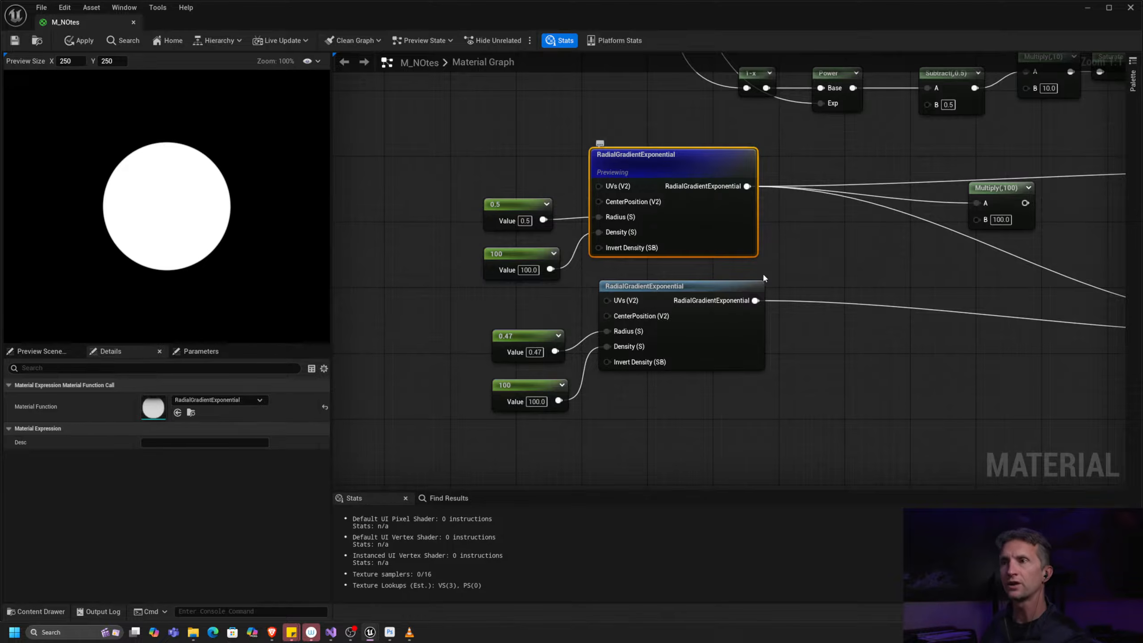
right_click(715, 284)
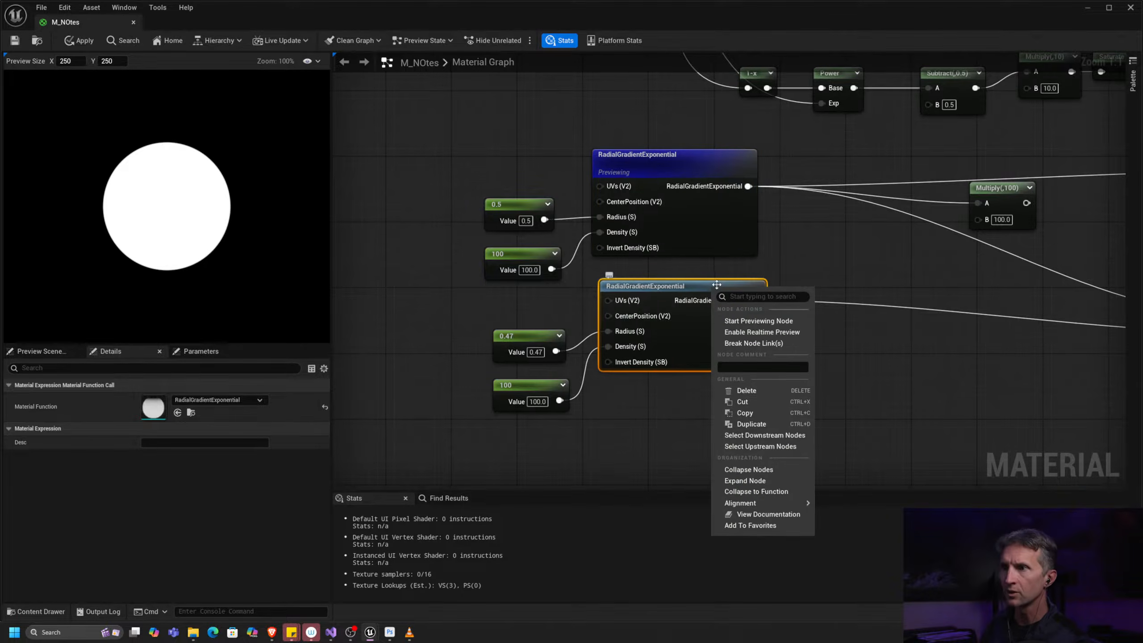
click(781, 321)
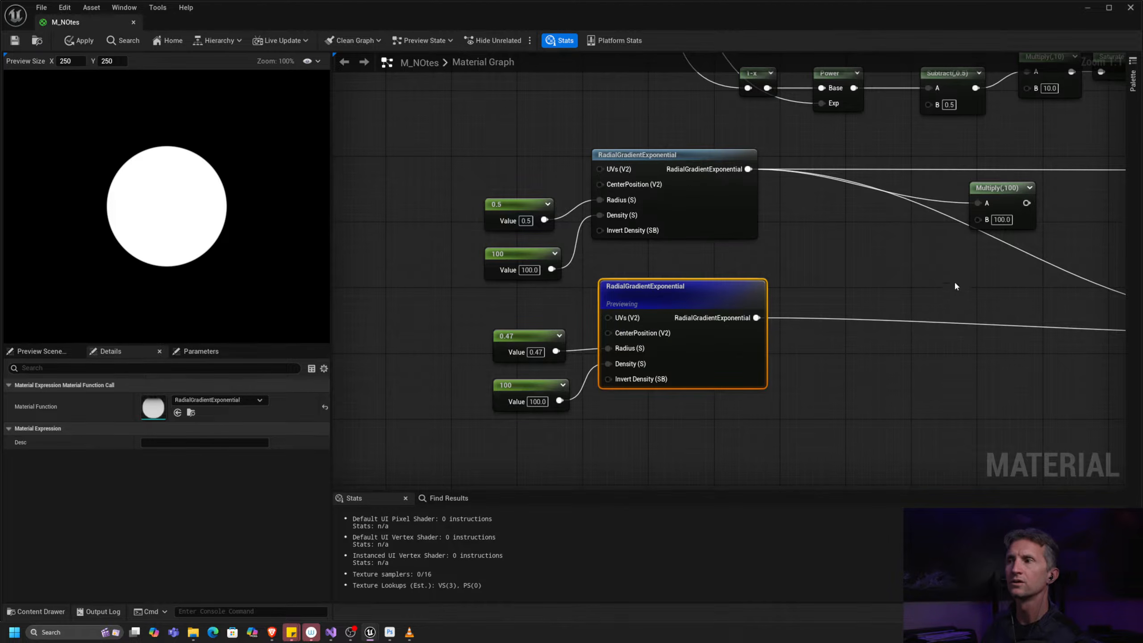
Step: Preview the Subtract node that takes the second RadialGradientExponential result away from the first
right_drag(954, 281, 843, 244)
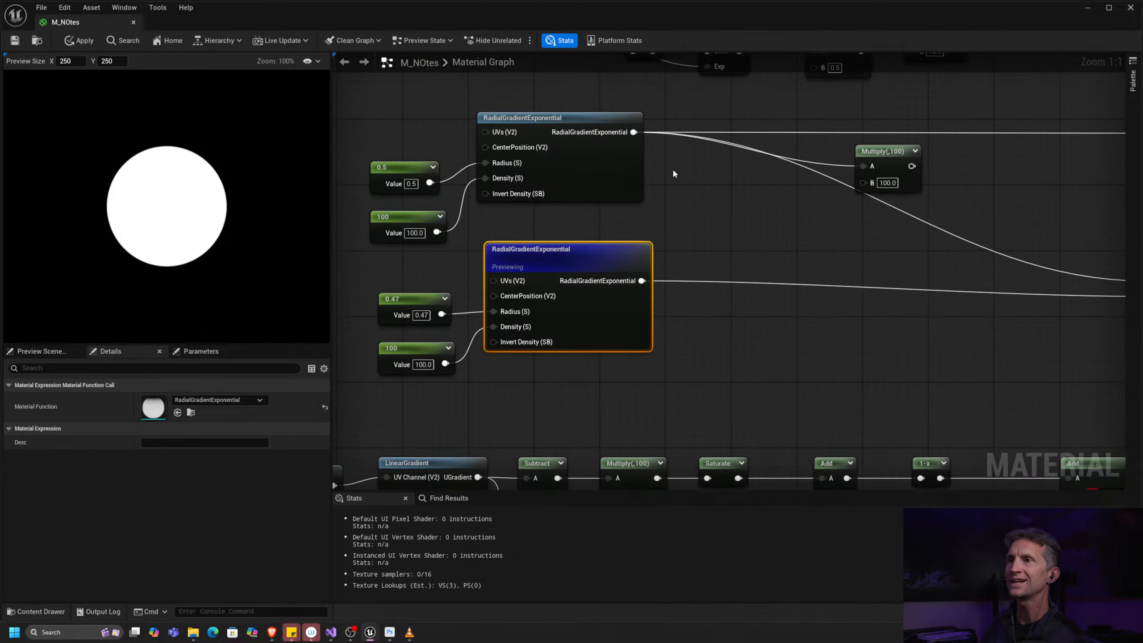
right_drag(964, 328, 483, 319)
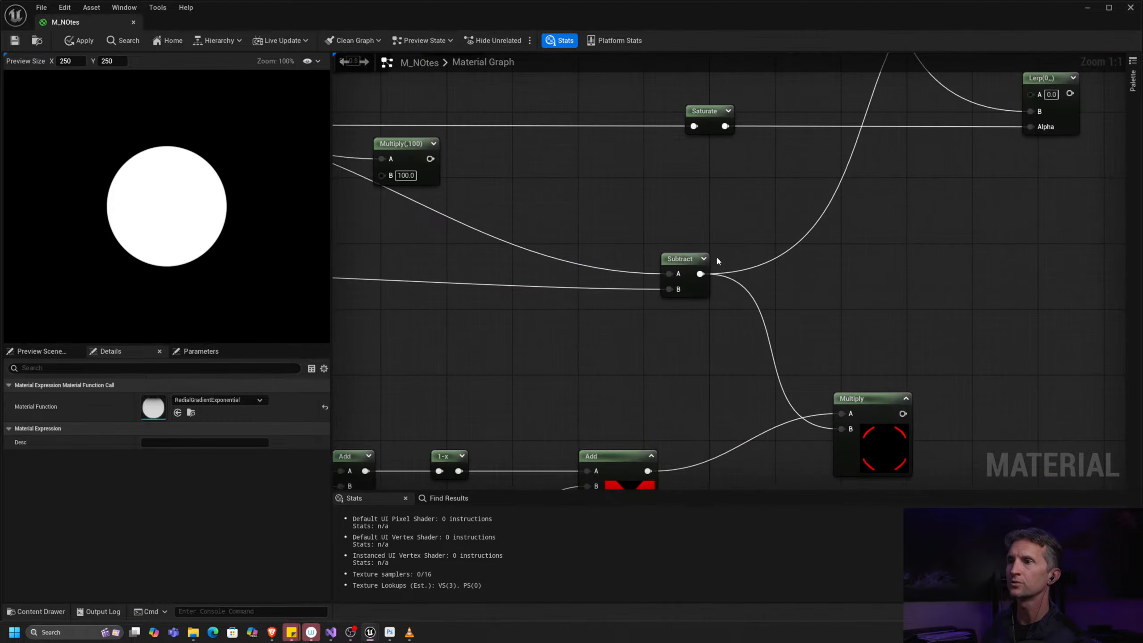
right_click(682, 260)
click(743, 293)
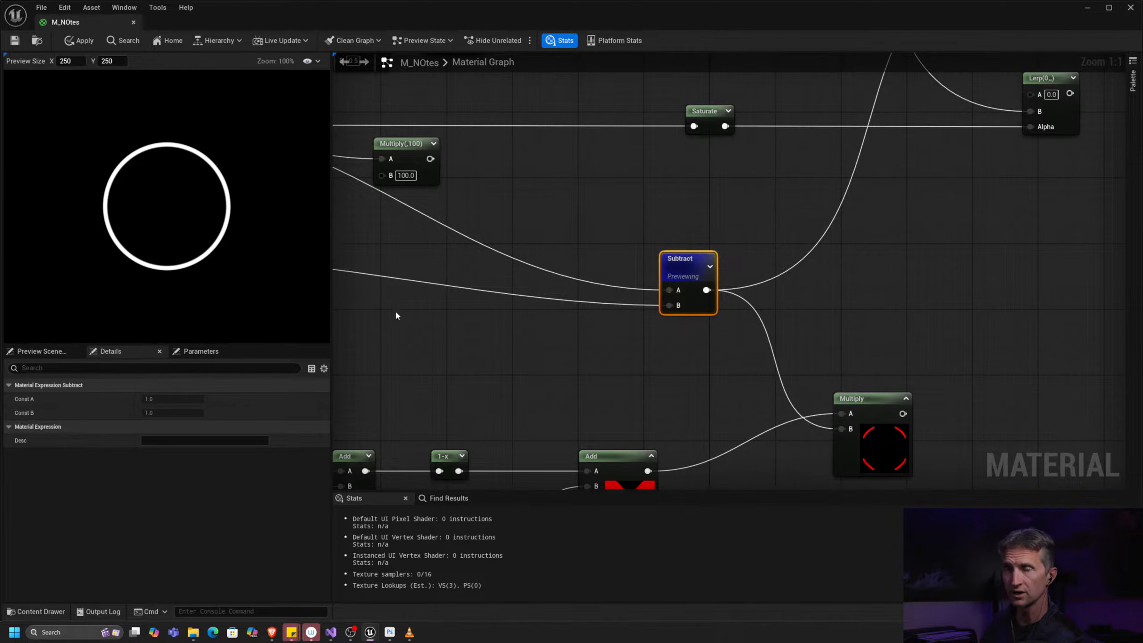
Step: Locate the Add node that feeds the cross shape, and preview the Multiply node combining it with the ring
right_drag(642, 378, 1051, 163)
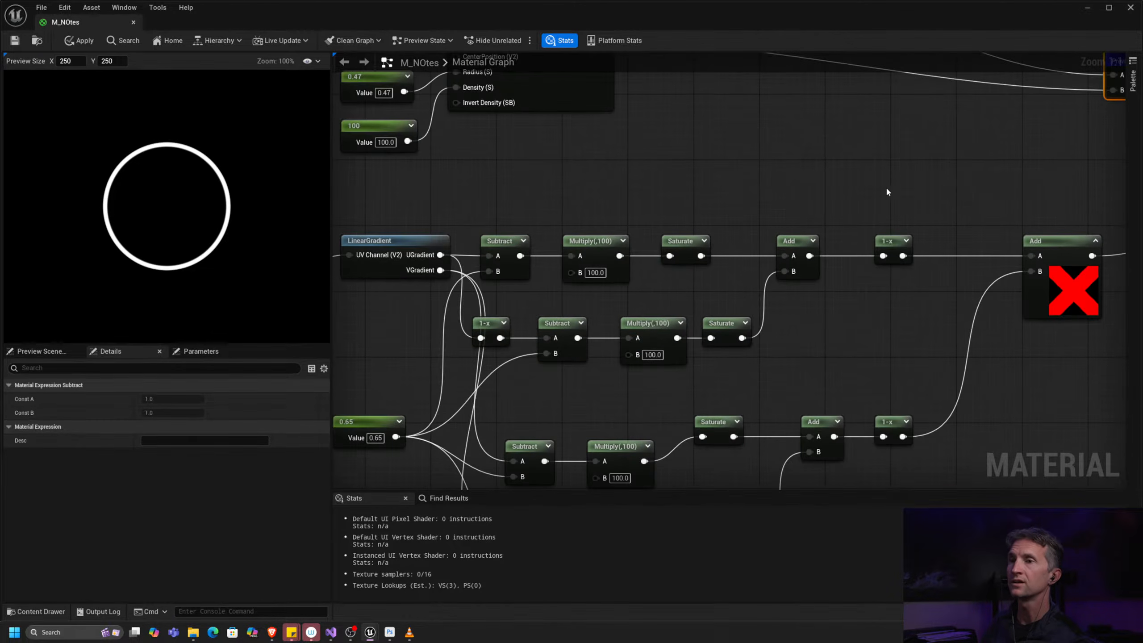
right_drag(887, 192, 823, 192)
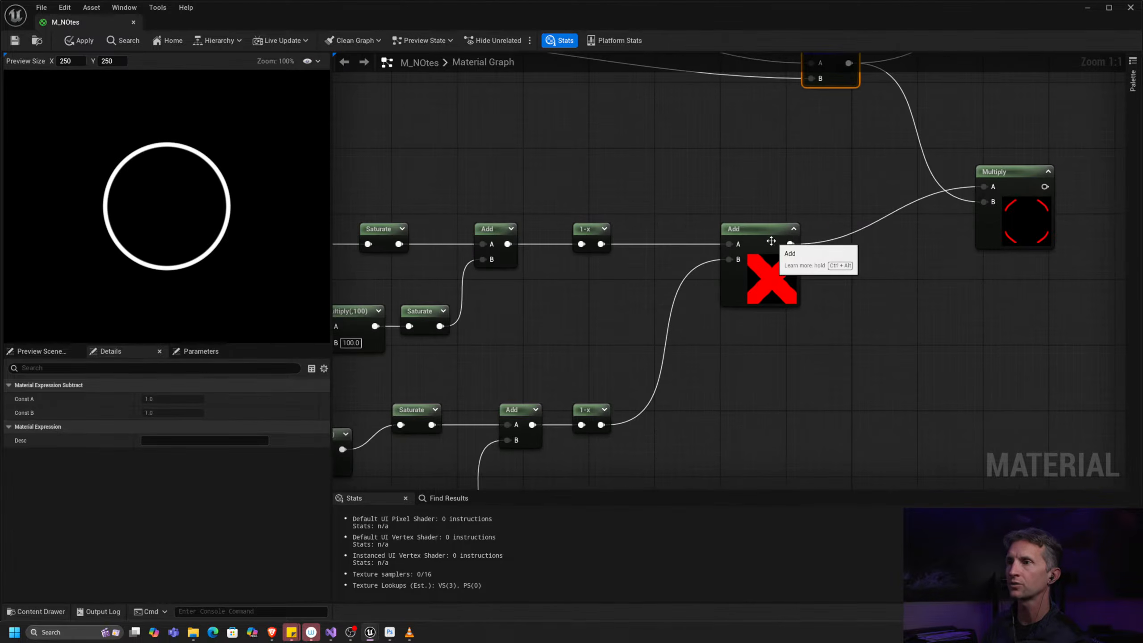
click(796, 300)
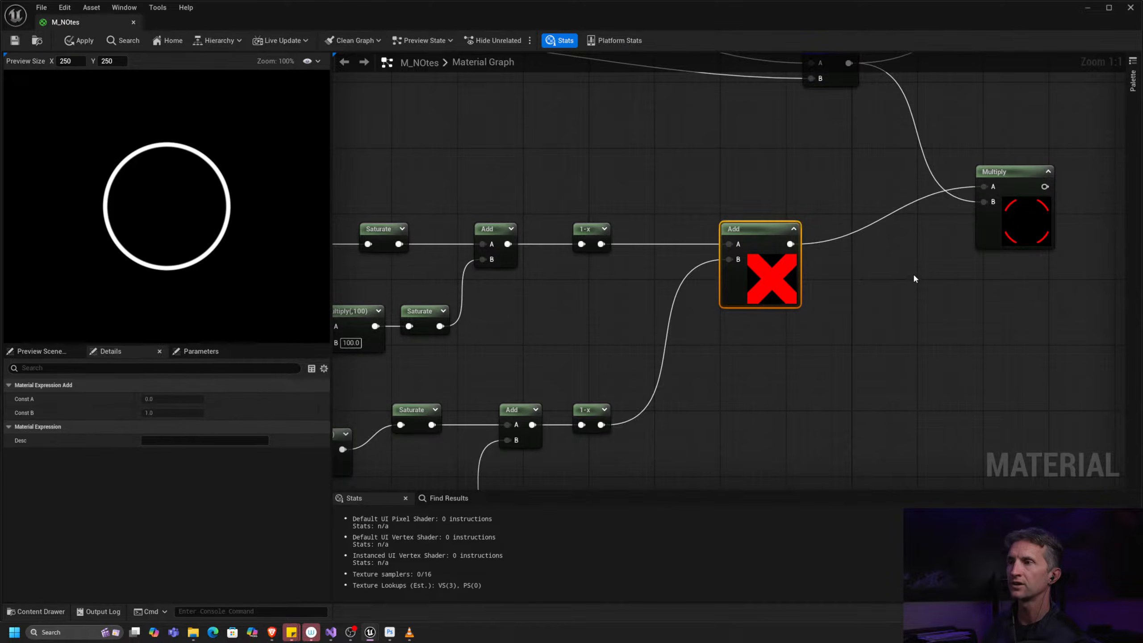
right_drag(913, 278, 759, 216)
right_click(783, 194)
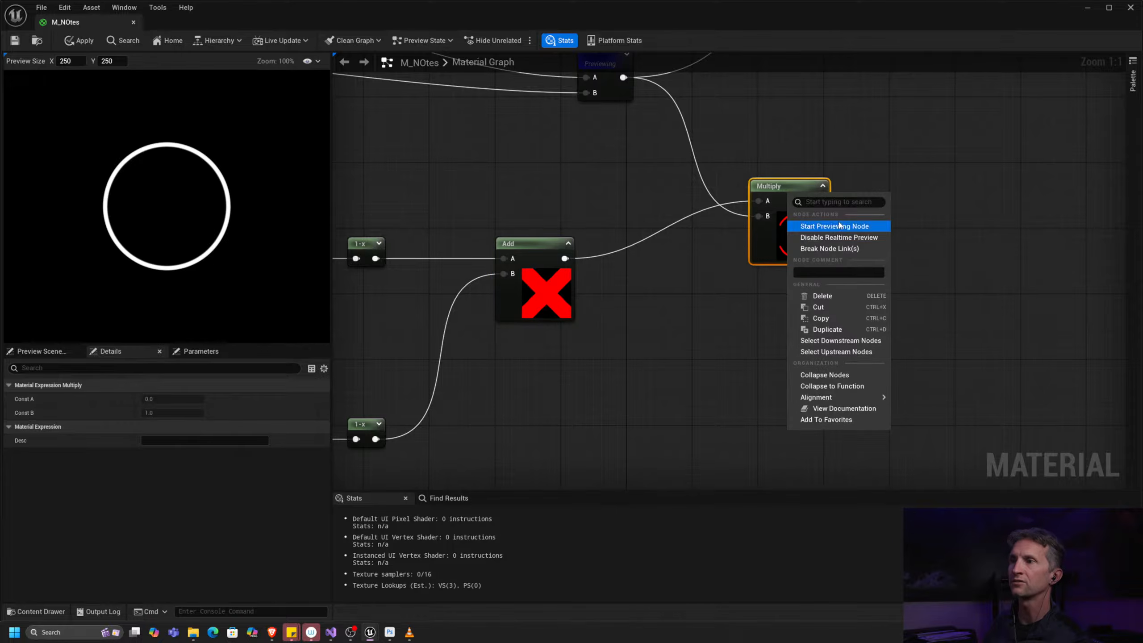
click(809, 226)
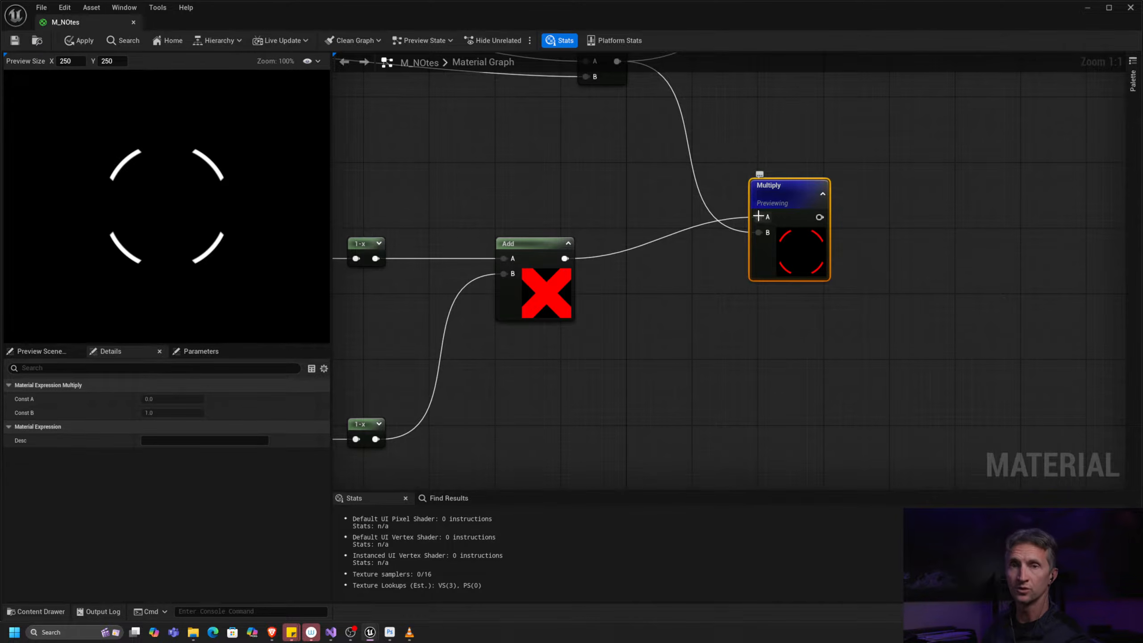
Step: Trace the cross-shaped Add node's inputs back to the LinearGradient, CustomRotator and TexCoord nodes
click(532, 241)
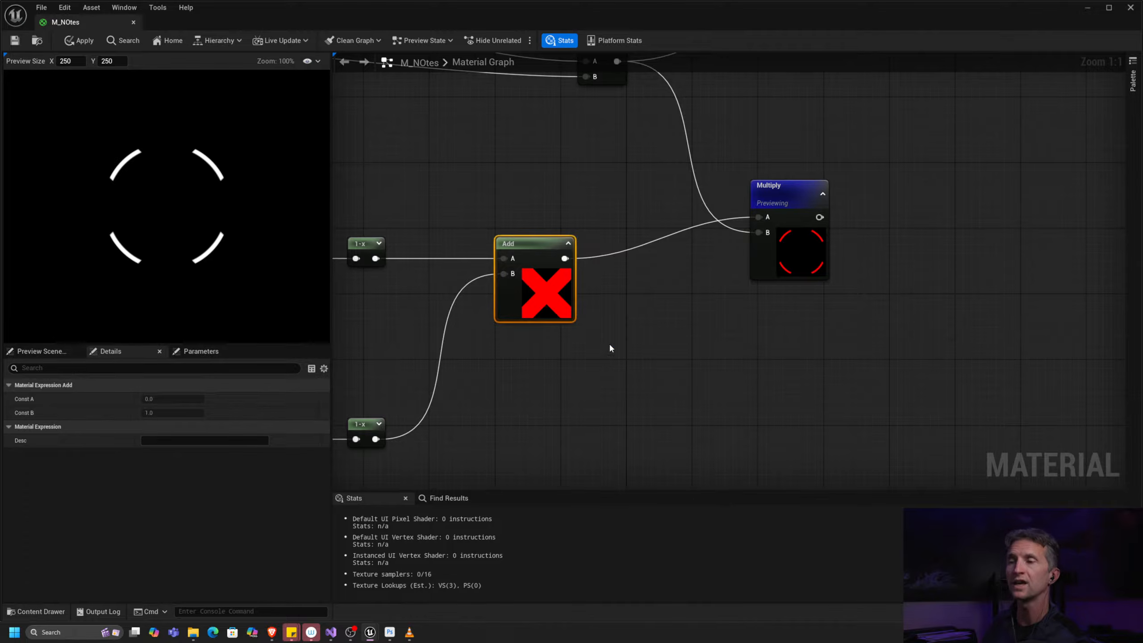
right_drag(454, 225, 968, 167)
right_drag(584, 234, 936, 181)
right_drag(491, 196, 576, 321)
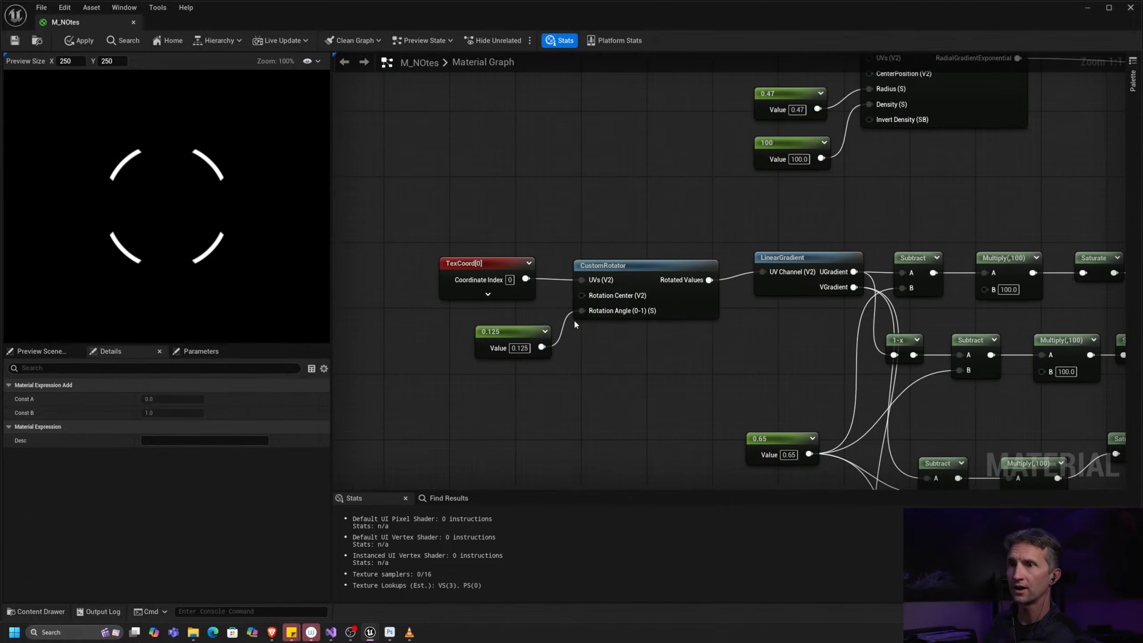
right_drag(655, 245, 604, 219)
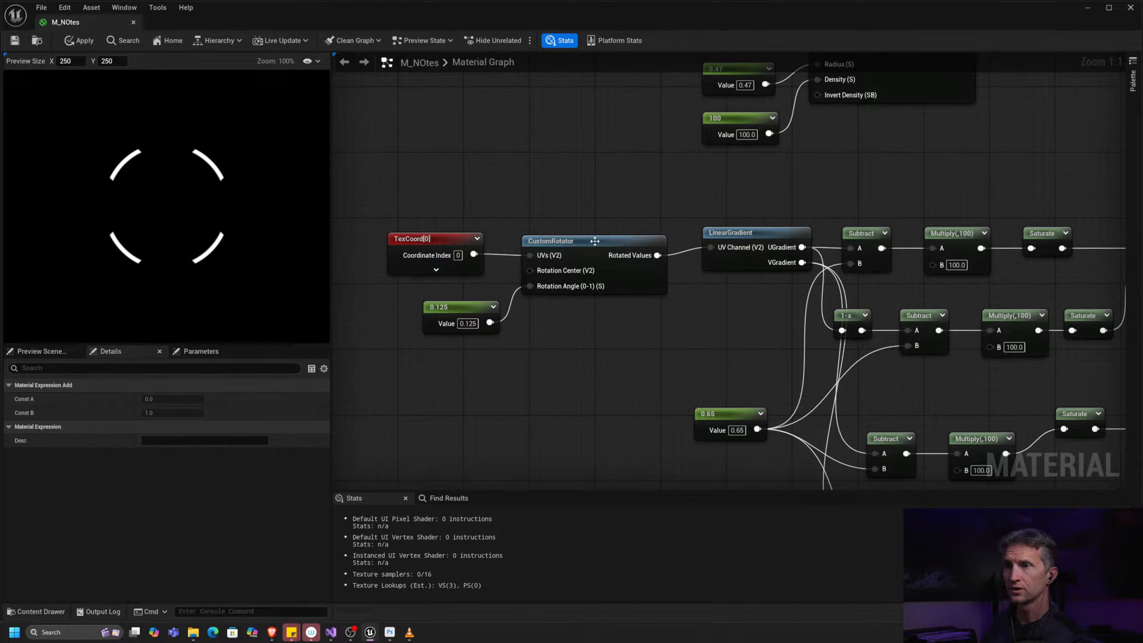
click(434, 239)
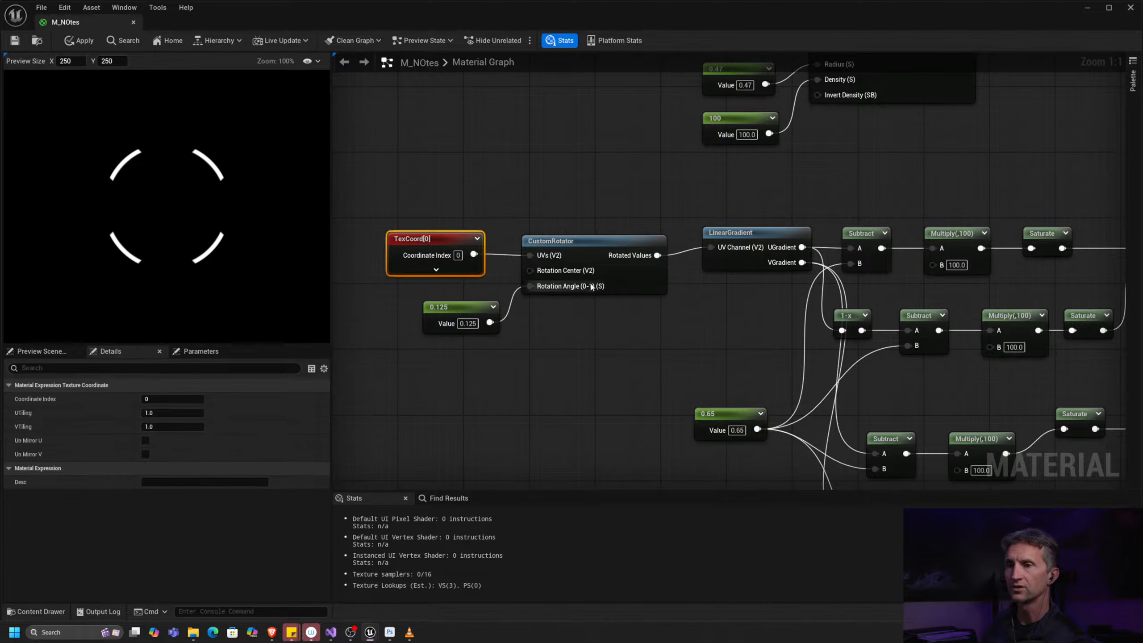
Step: Preview the LinearGradient node, comparing it with CustomRotator's Rotated Values disconnected and reconnected to its UV Channel
right_click(753, 237)
click(794, 269)
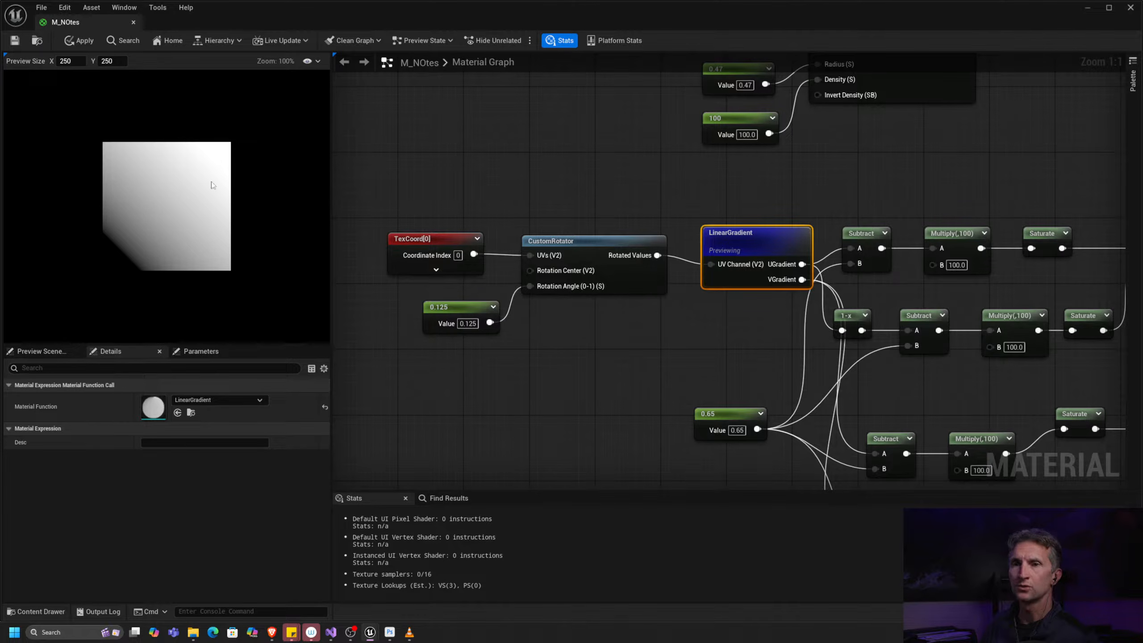
alt+click(657, 255)
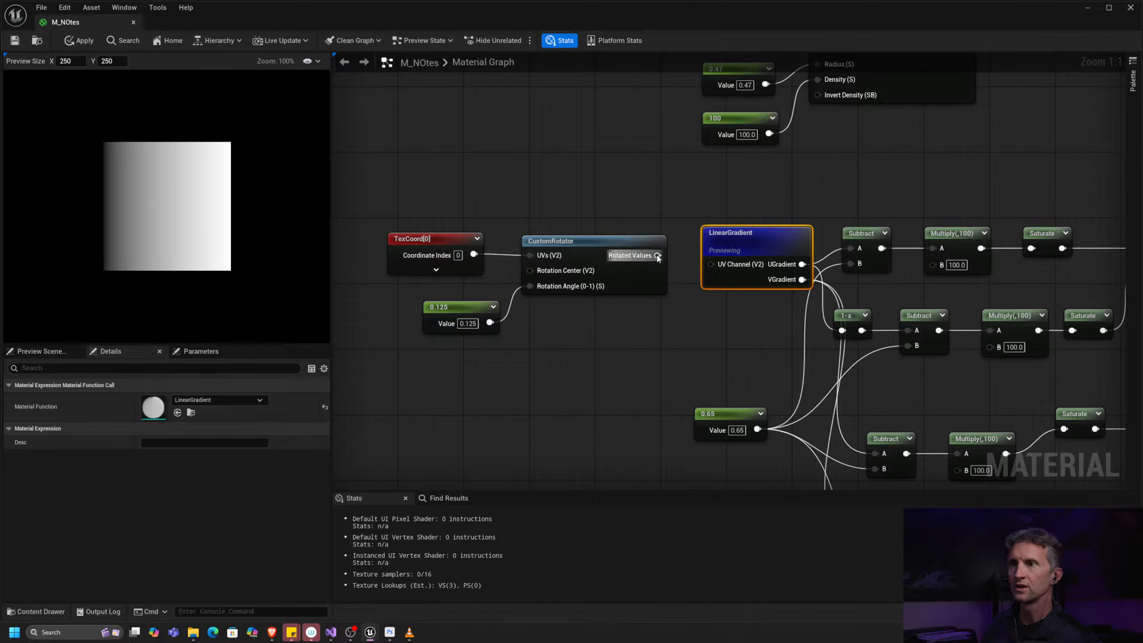
drag(657, 255, 711, 264)
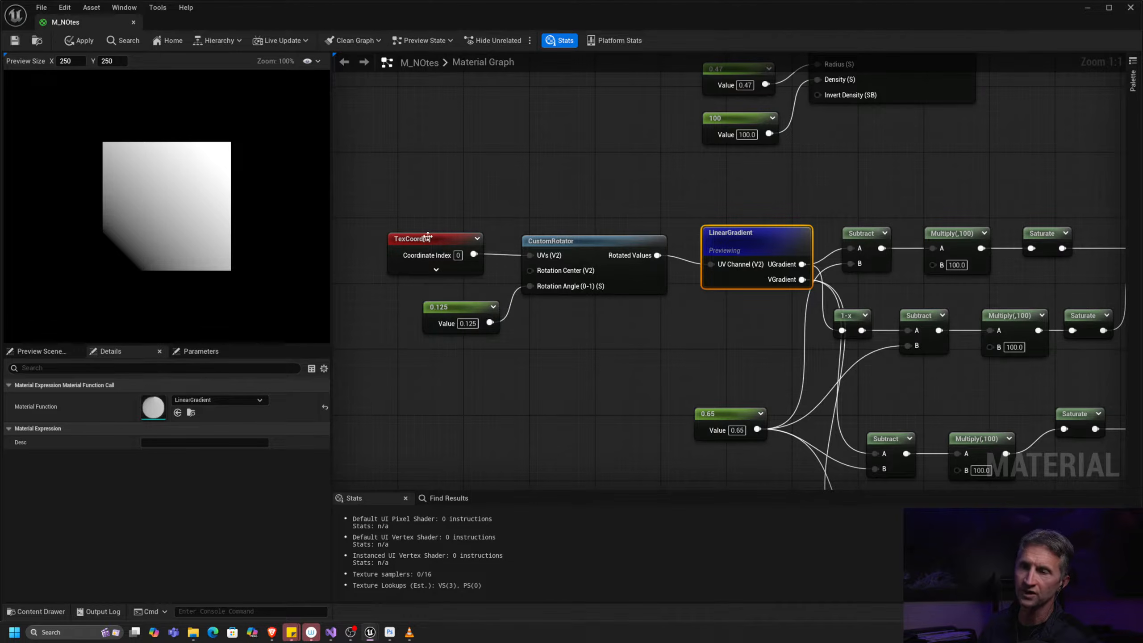
Step: Preview the Add node that combines the two 1-x branches
right_drag(774, 335, 691, 222)
right_drag(933, 250, 507, 273)
click(783, 145)
right_click(784, 145)
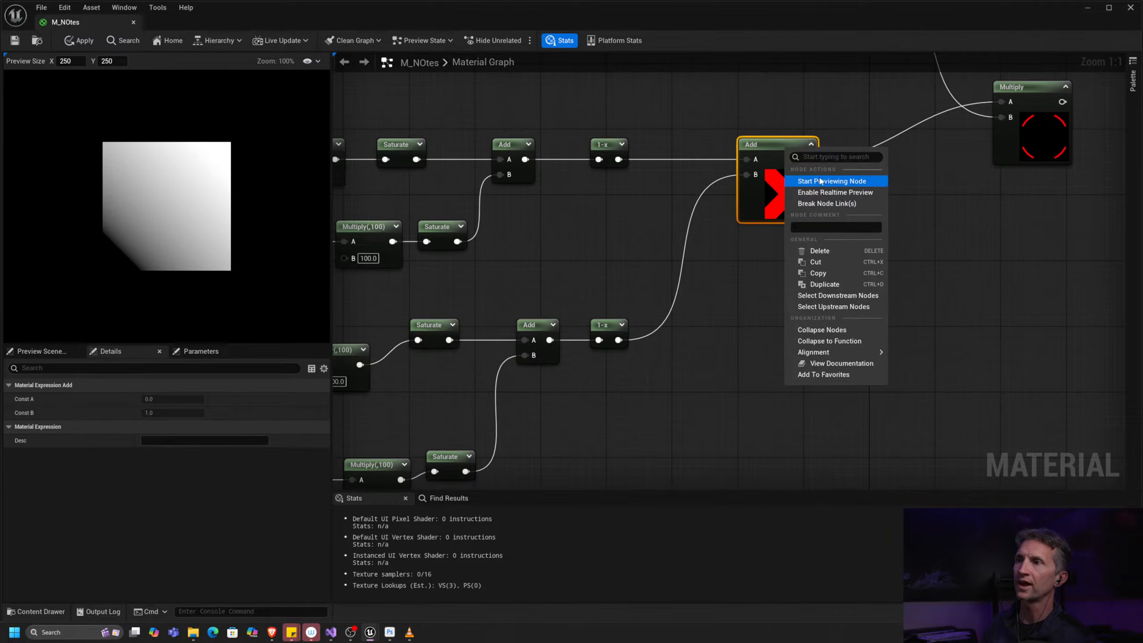
click(816, 180)
Step: Review the Subtract, Multiply and Saturate chain between the LinearGradient node and the previewed Add node
right_drag(574, 249, 767, 259)
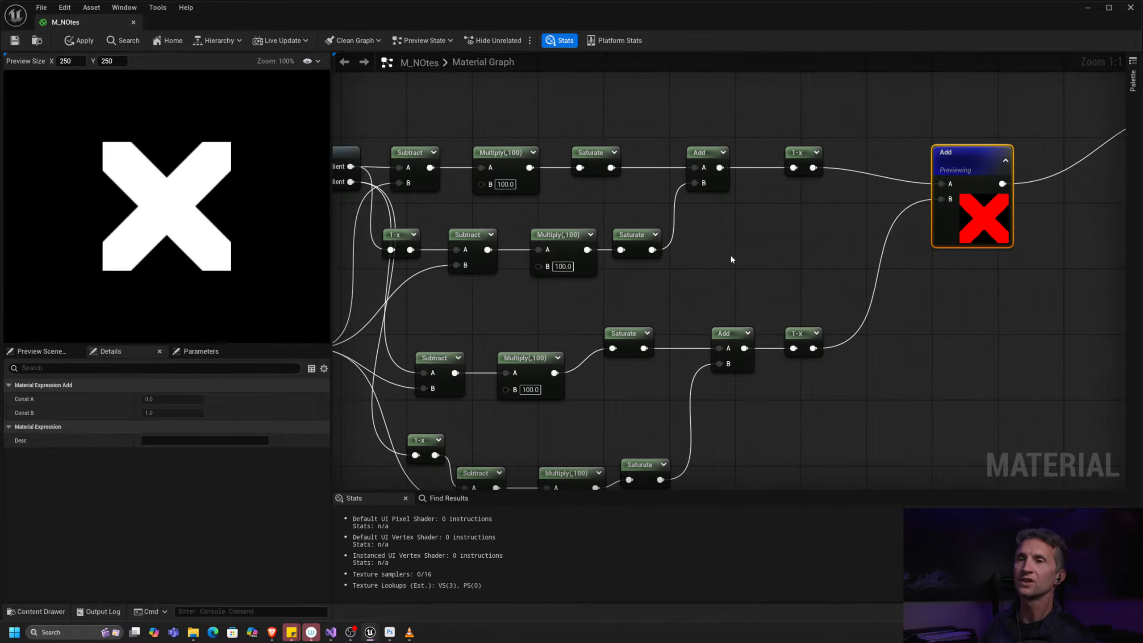
right_drag(617, 234, 714, 291)
click(512, 225)
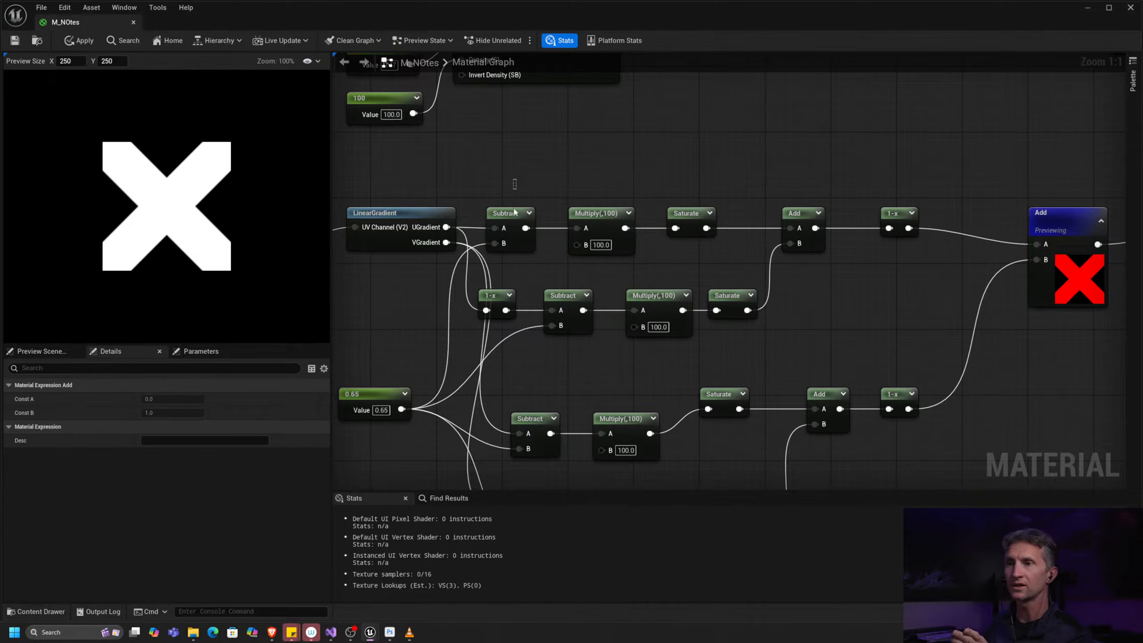
right_drag(556, 266, 607, 248)
click(655, 213)
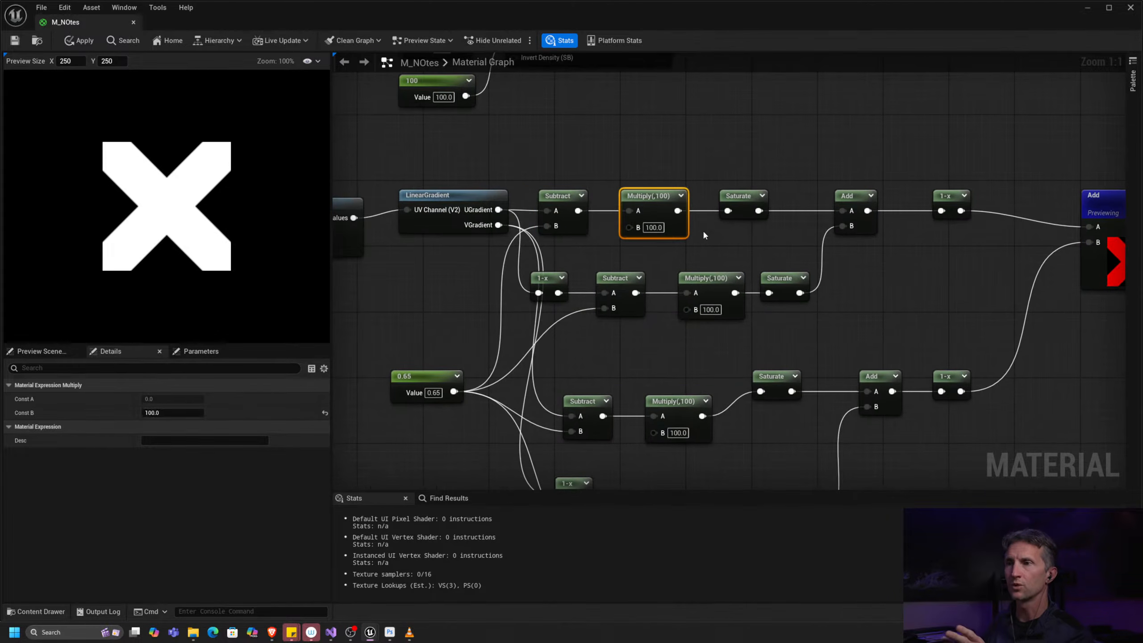
drag(729, 162, 743, 206)
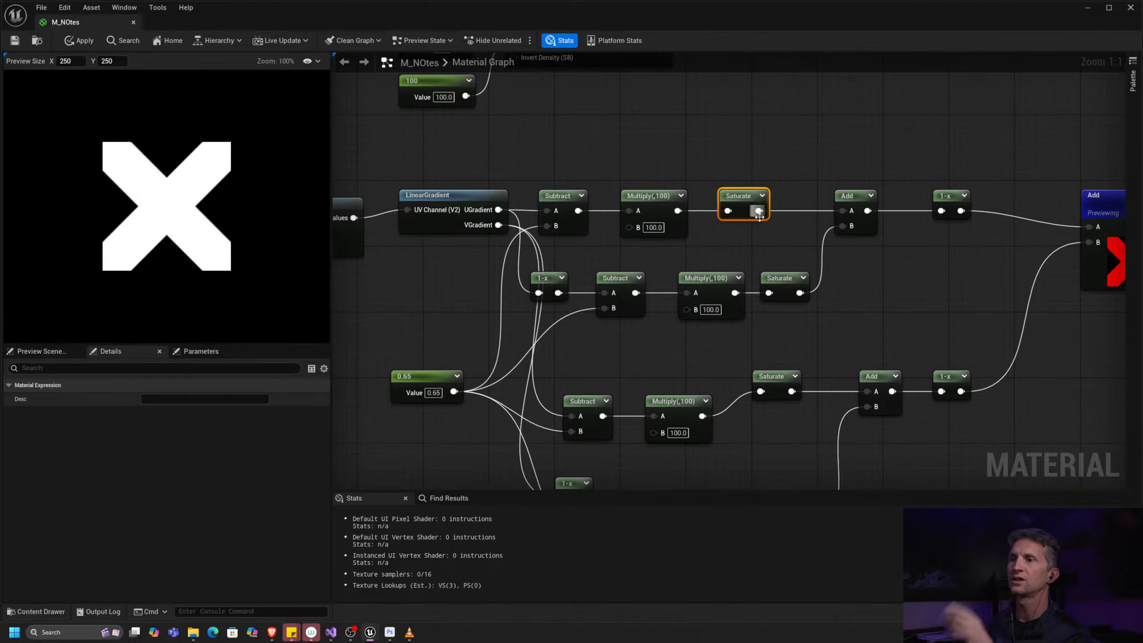
right_drag(620, 177, 790, 209)
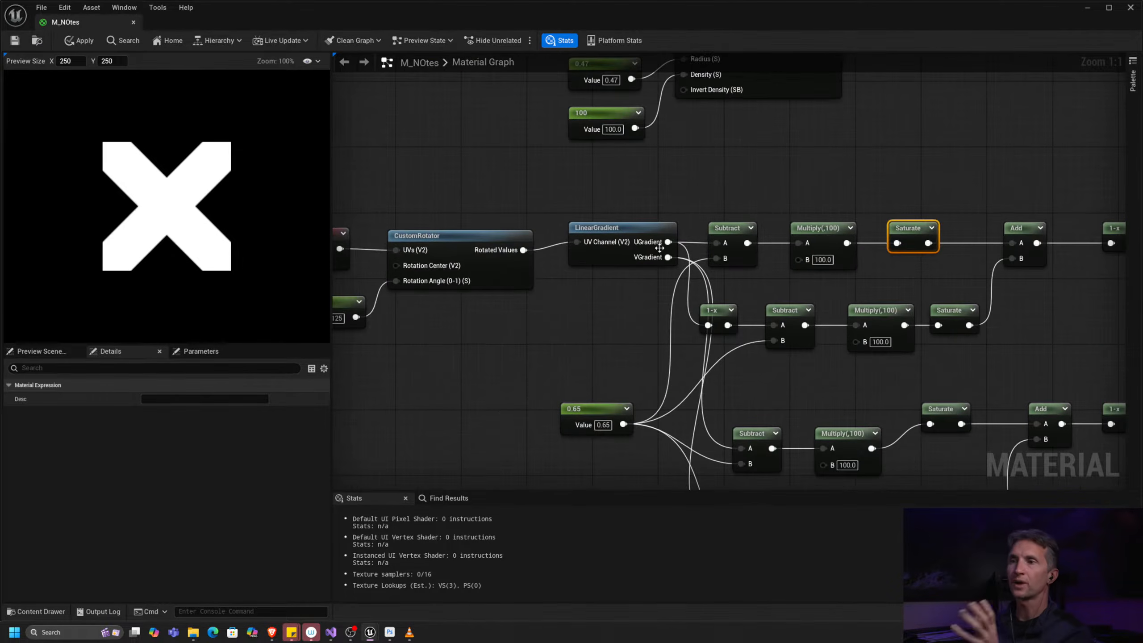
Step: Return to the final Multiply node fed by the Add and Subtract nodes and preview it again
right_drag(1016, 253, 501, 298)
click(1062, 265)
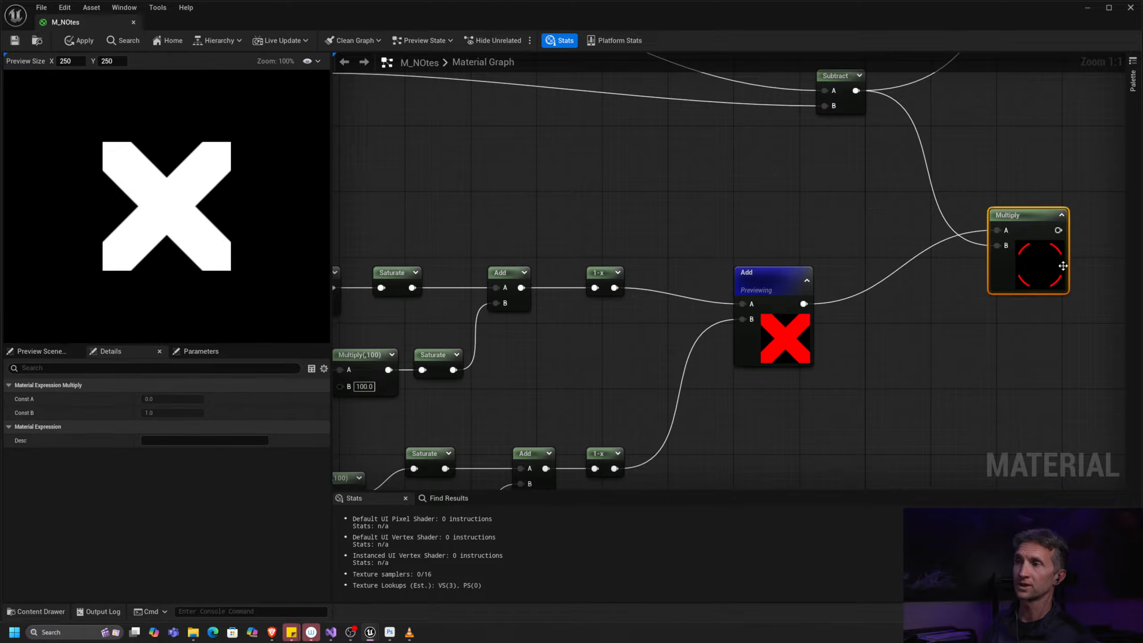
click(800, 272)
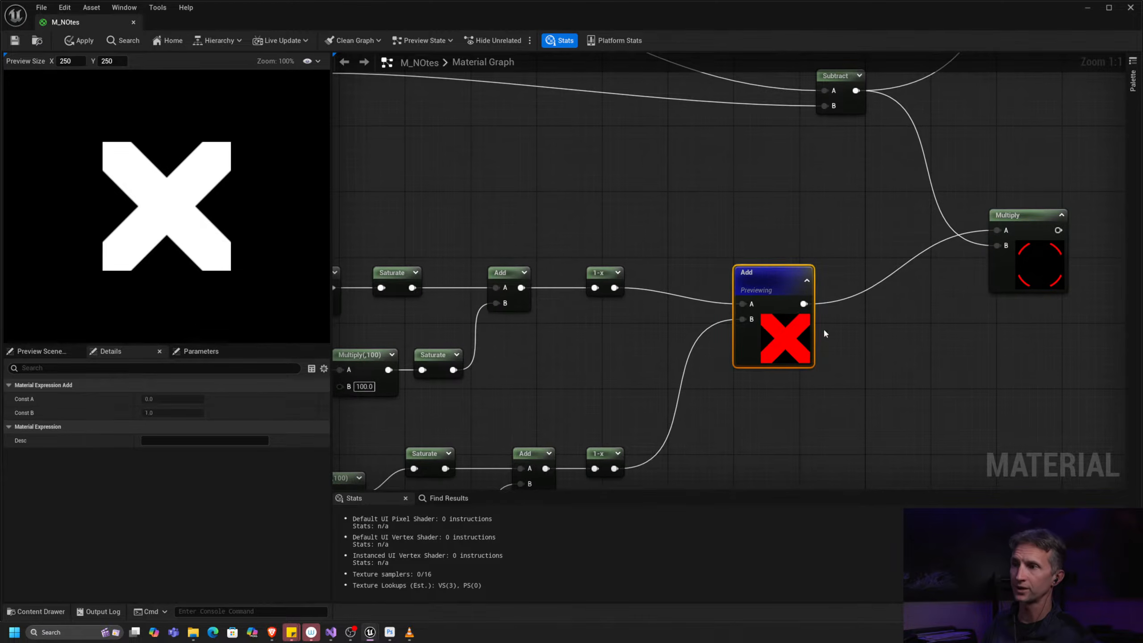
right_click(1041, 217)
click(1058, 248)
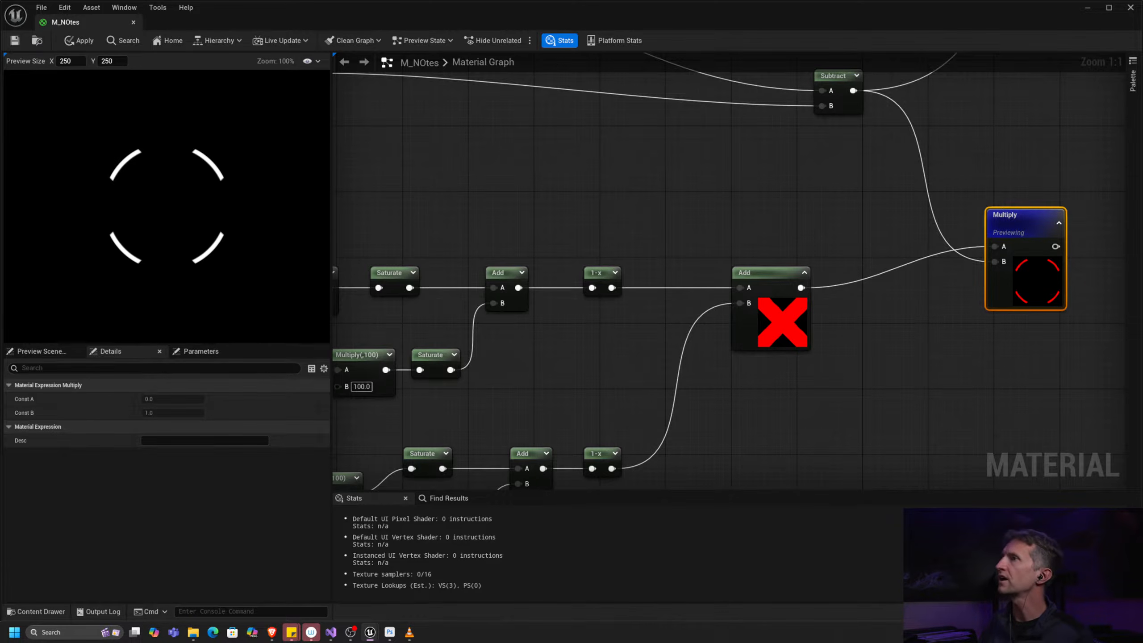
Step: Bring up the M_UI_Base_ReticleBuilder material editor window maximized, and survey its entire material graph
key(alt+Tab)
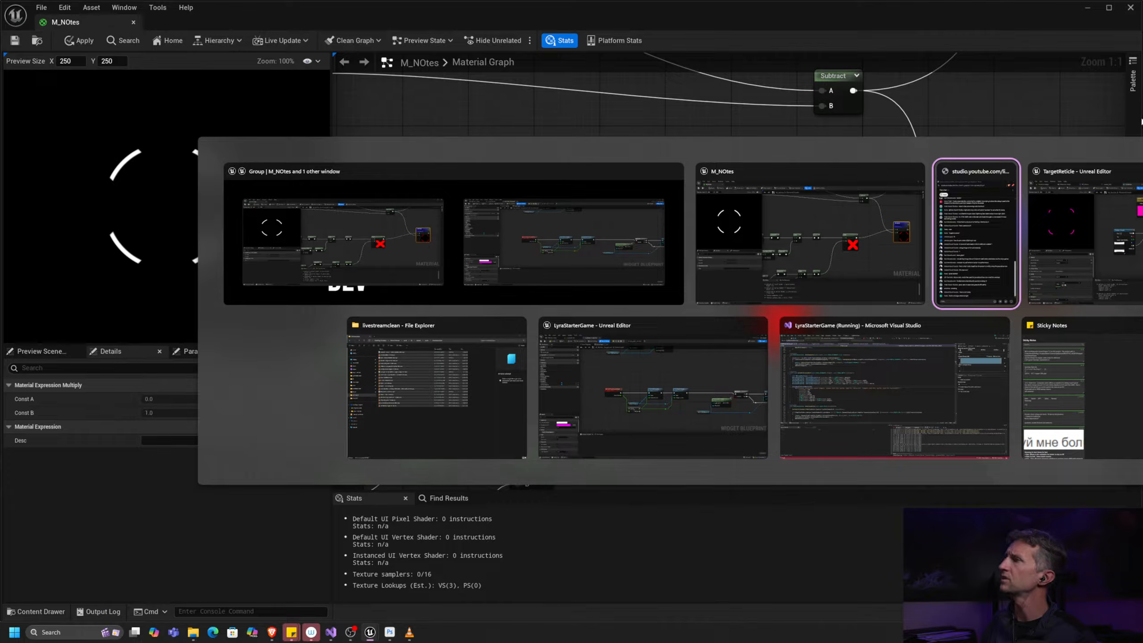
key(alt+Tab)
key(alt+Tab)
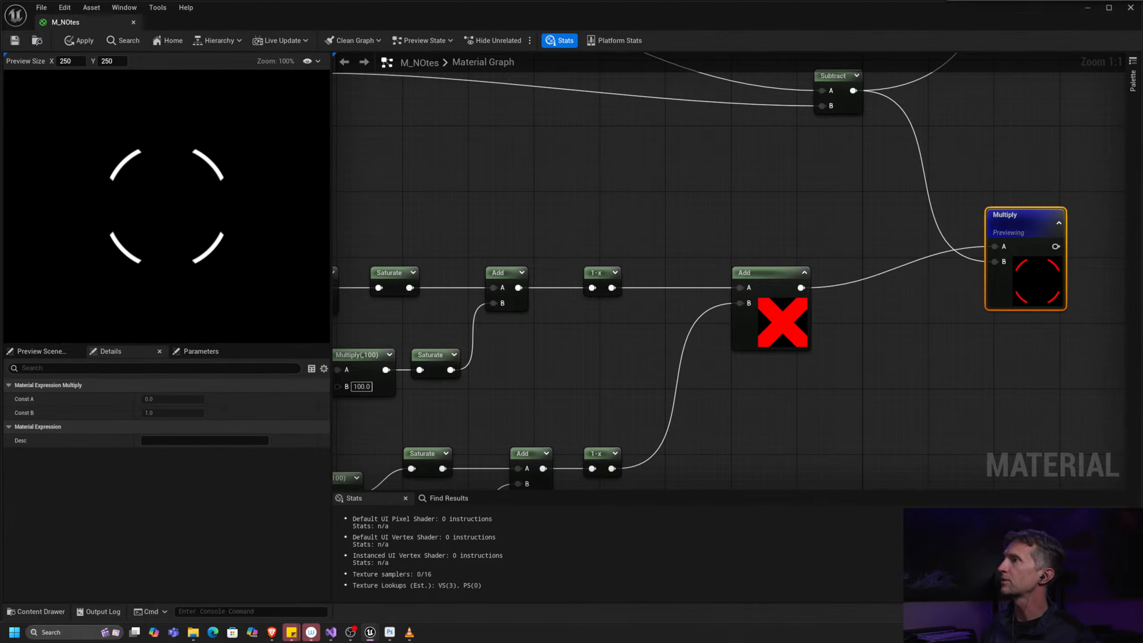
drag(1071, 1, 674, 72)
double_click(637, 58)
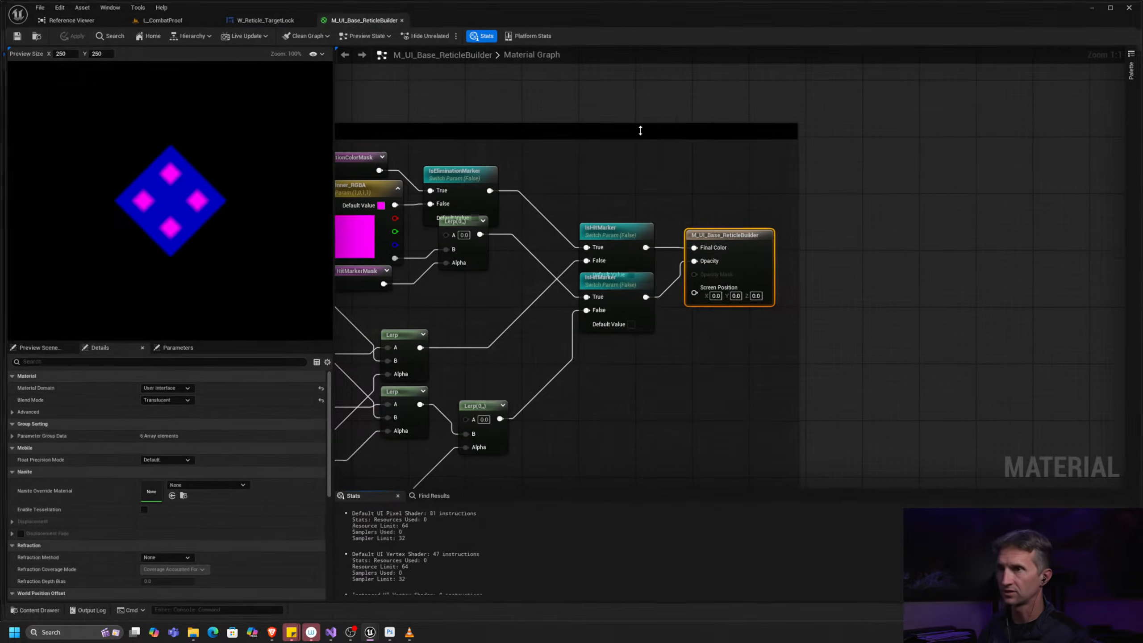
scroll(570, 170, down, 10)
right_drag(605, 252, 859, 281)
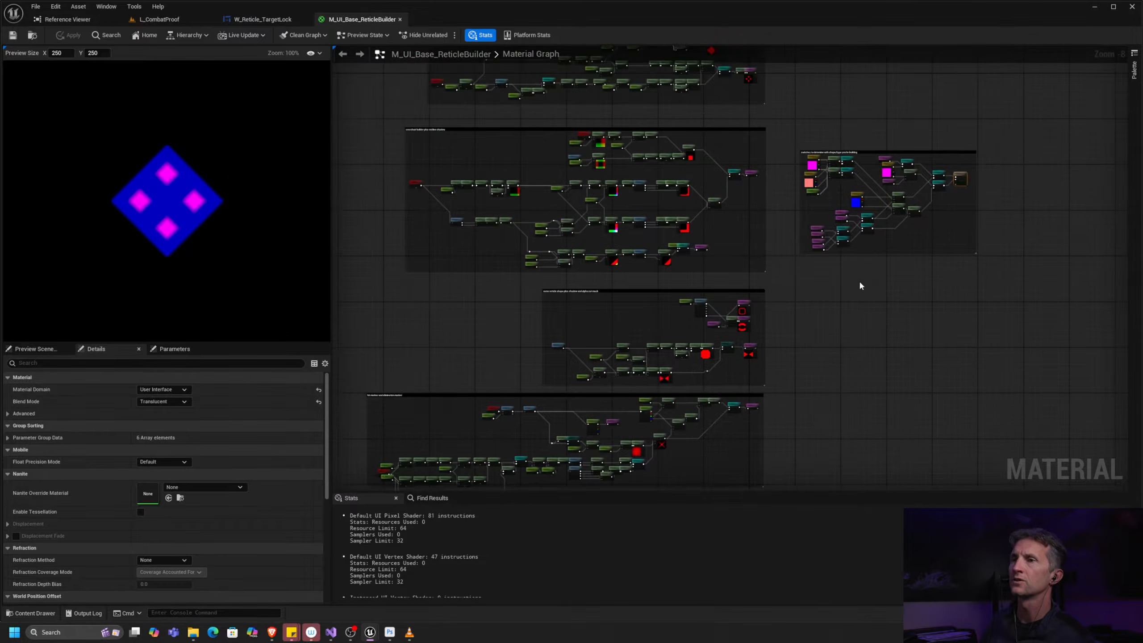
scroll(845, 266, down, 3)
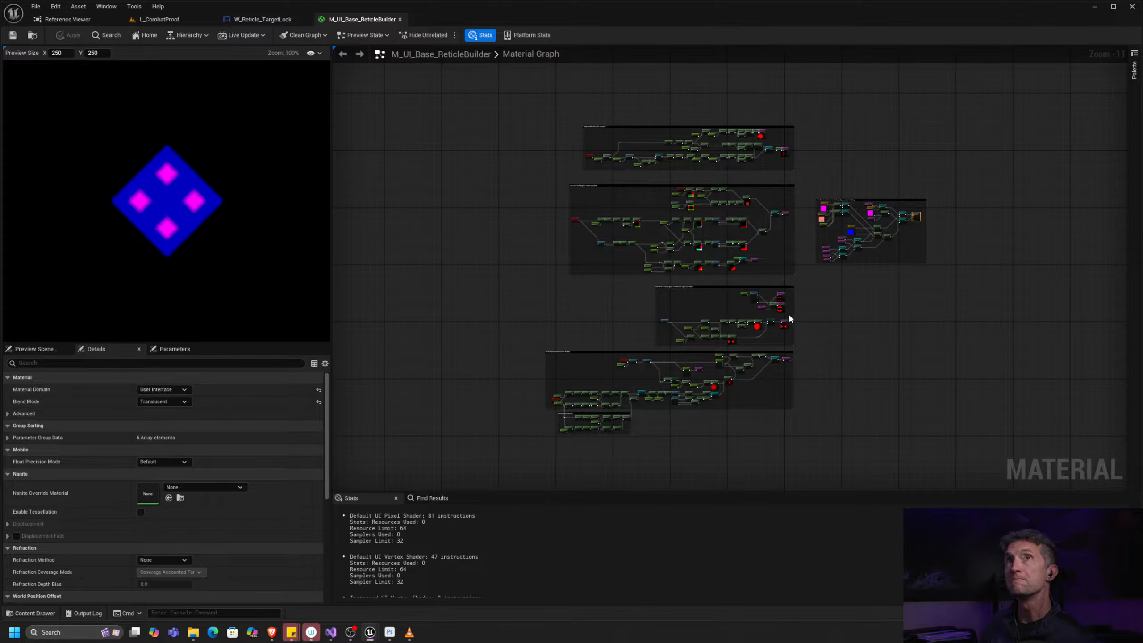
Step: Examine the hit marker network, tracing the cross-shaped Lerp node back through Use8PointStar to the Rotator and Append nodes
right_drag(746, 402, 736, 319)
scroll(738, 237, up, 11)
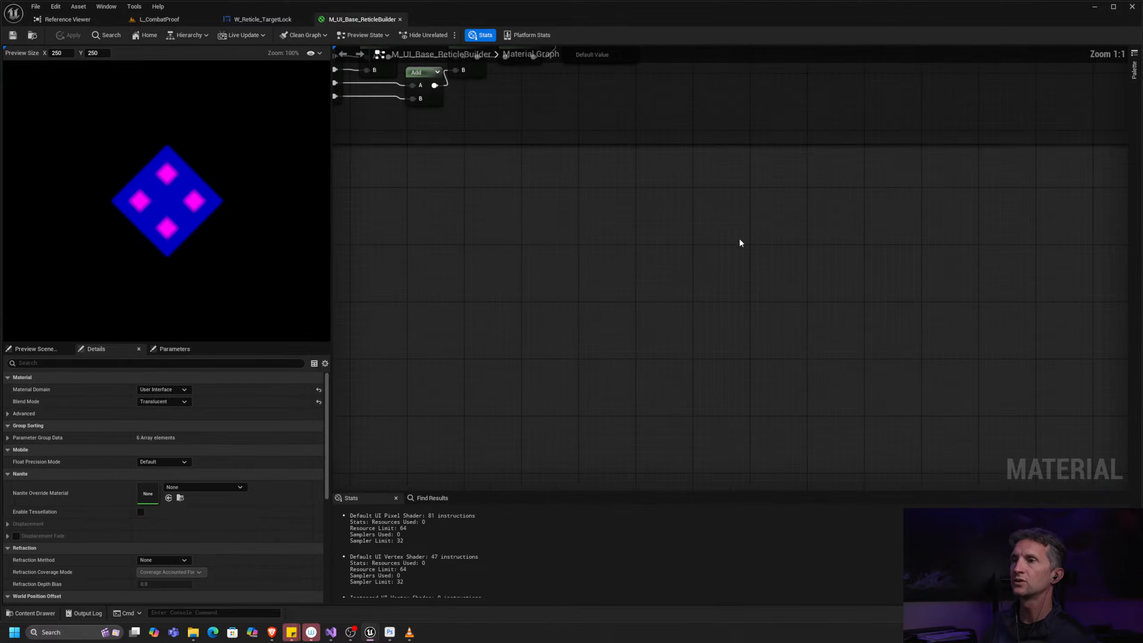
right_drag(738, 237, 776, 477)
right_drag(742, 258, 724, 336)
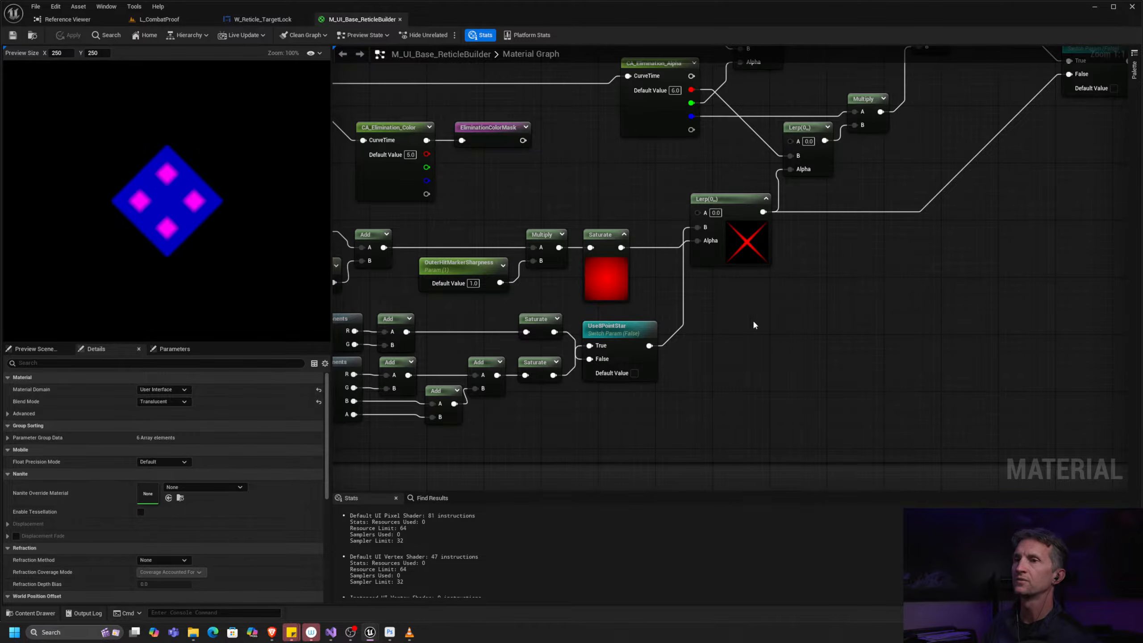
right_drag(630, 299, 736, 283)
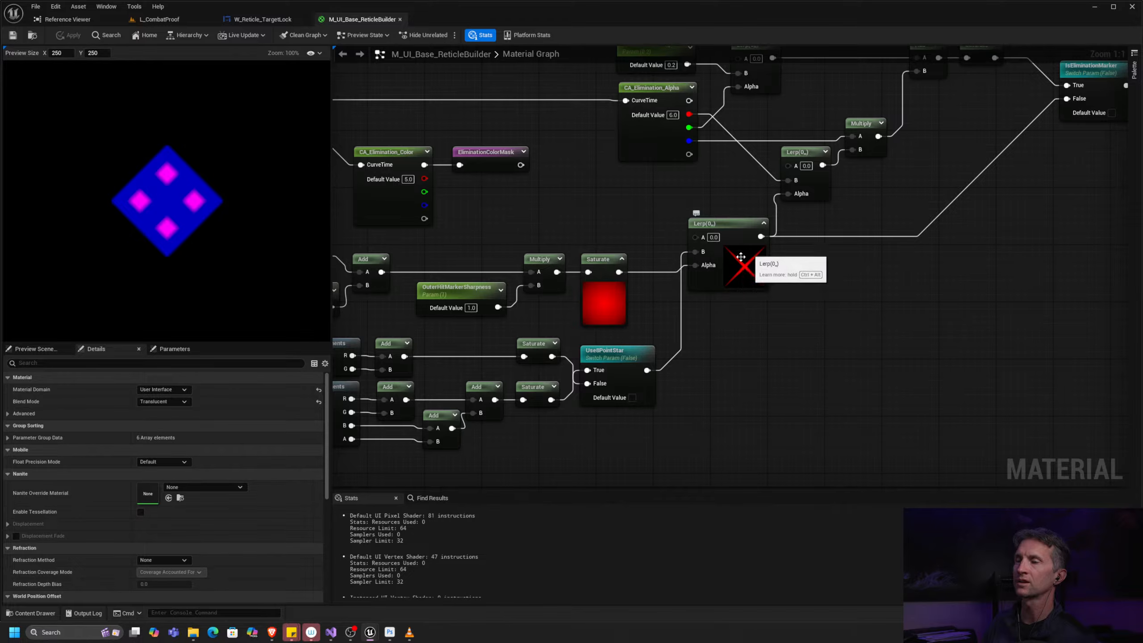
right_drag(750, 268, 964, 251)
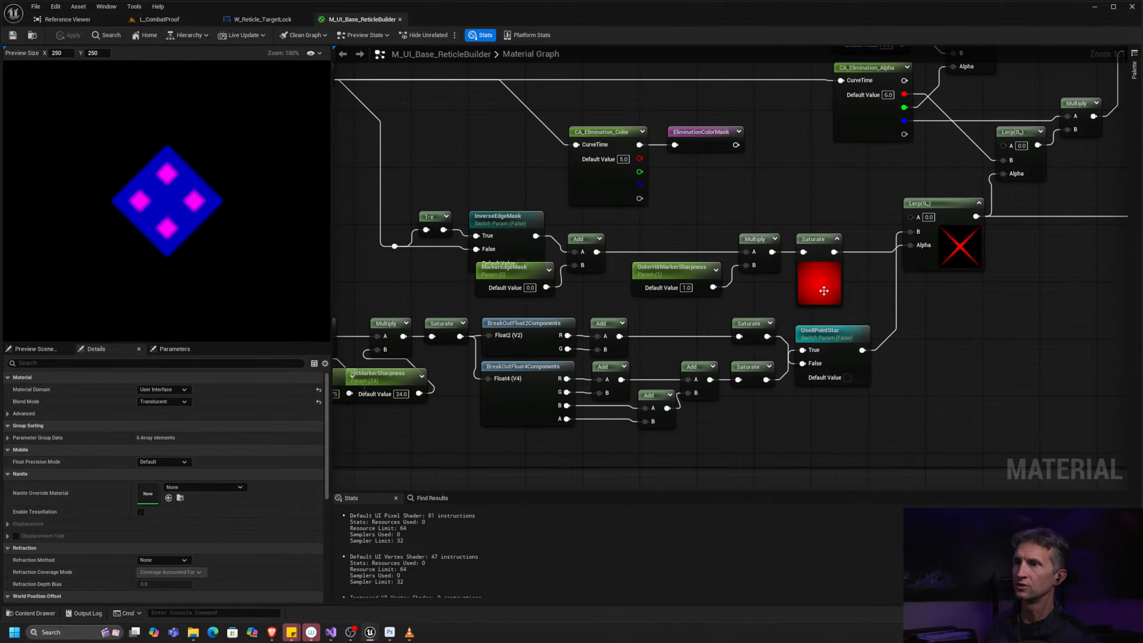
right_drag(675, 315, 873, 225)
right_drag(477, 200, 784, 211)
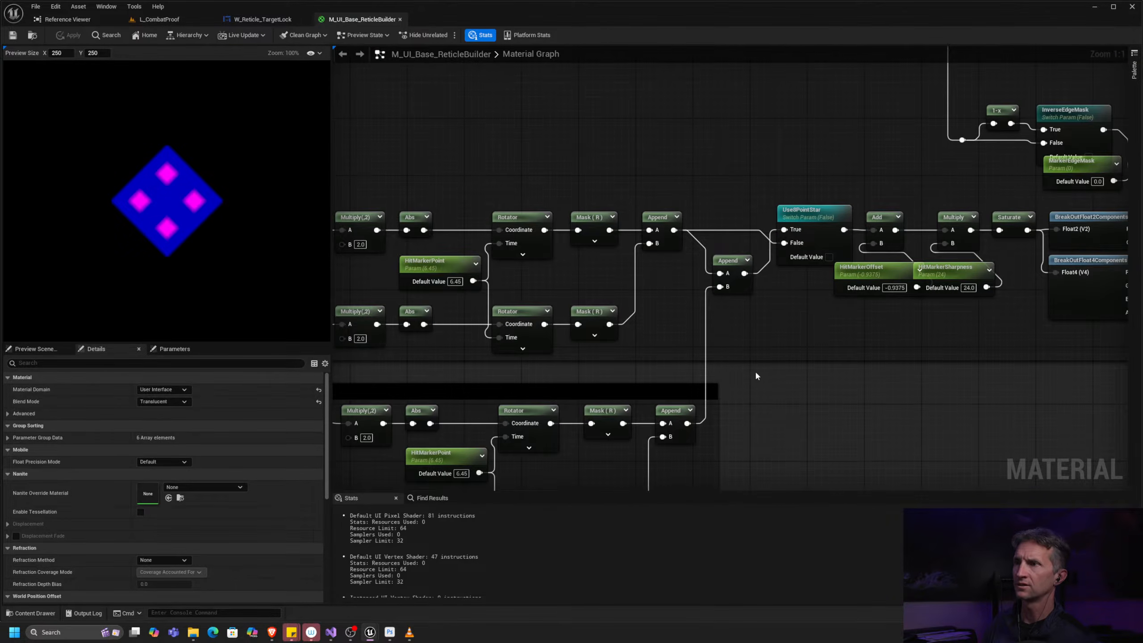
right_drag(755, 372, 1008, 181)
right_drag(924, 175, 706, 370)
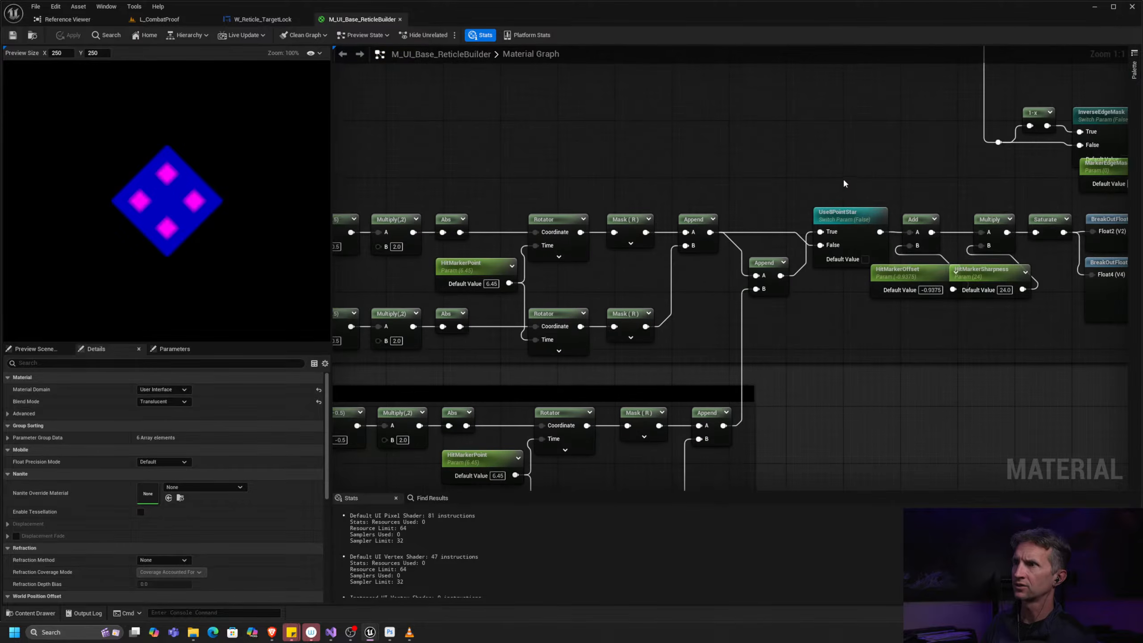
Step: Trace Use8PointStar back to the TexCoord inputs and preview the upper Rotator node fed by the -0.125 constant
click(841, 234)
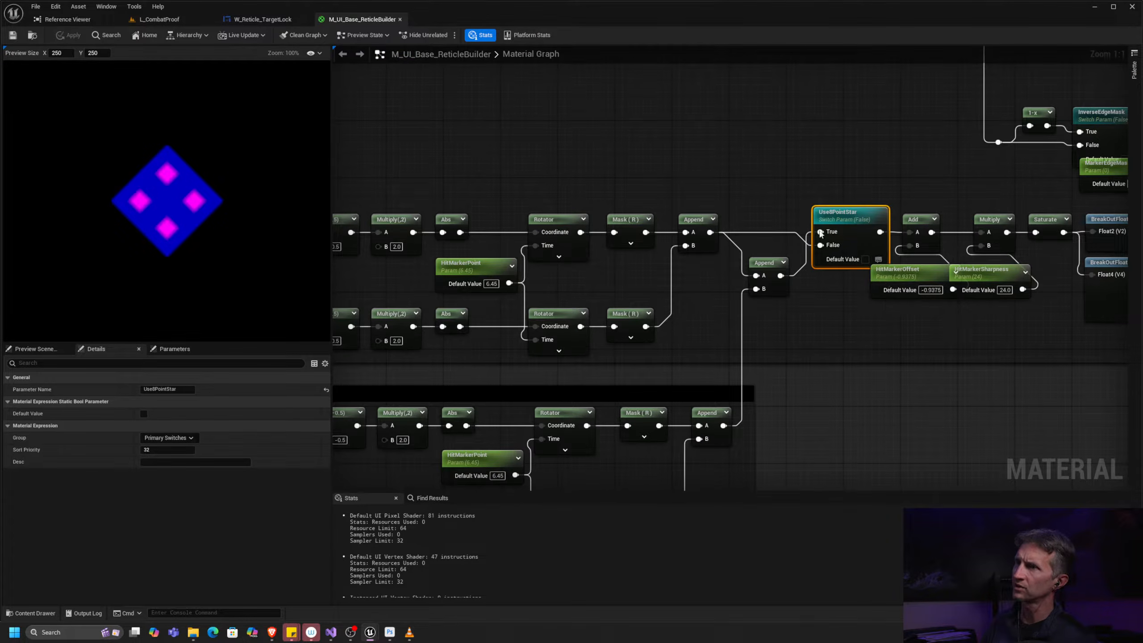
right_drag(637, 190, 1074, 169)
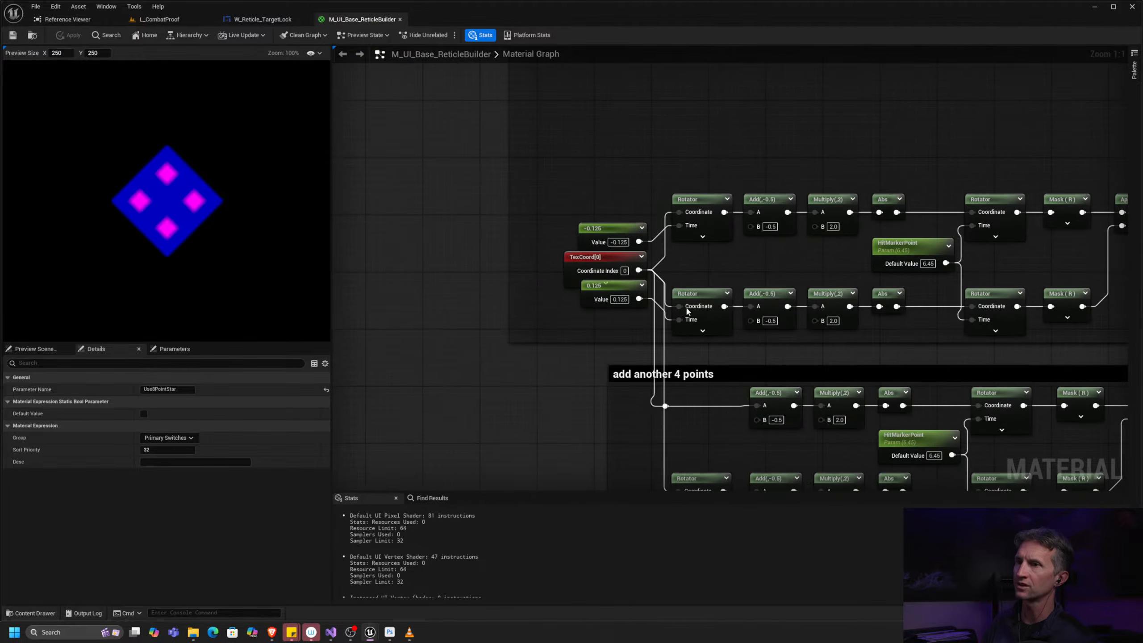
right_drag(627, 217, 510, 242)
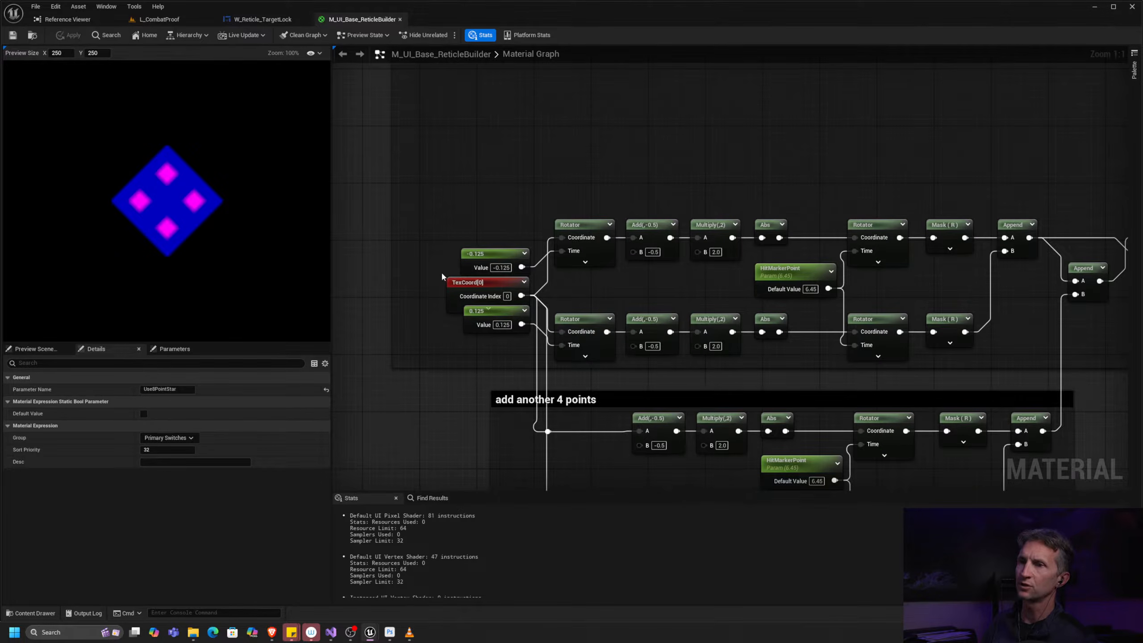
click(463, 282)
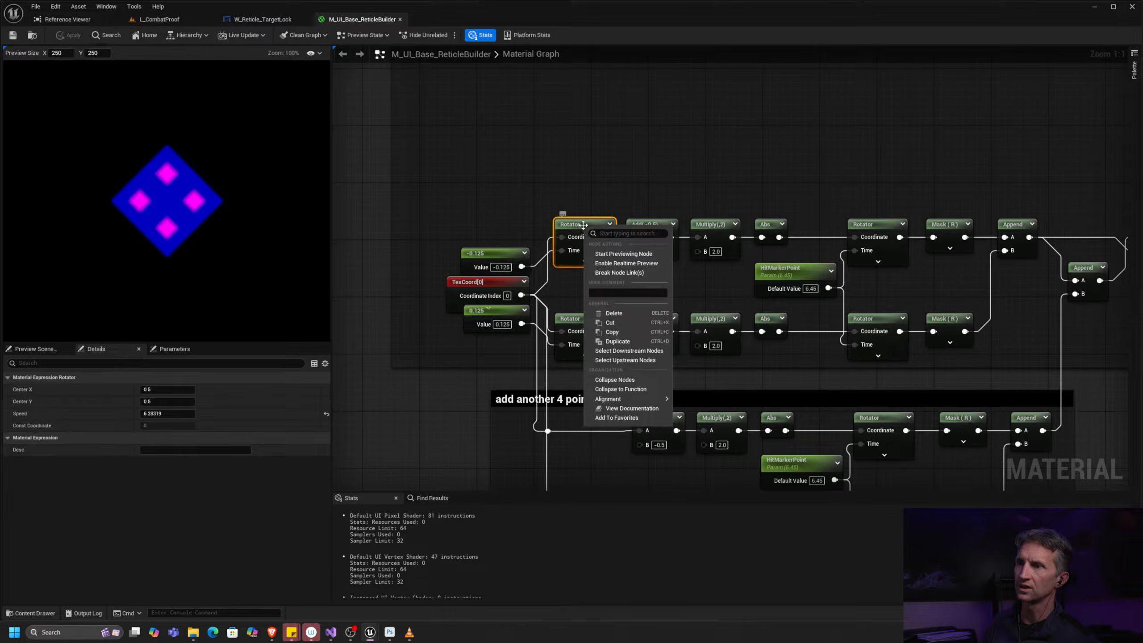
click(622, 254)
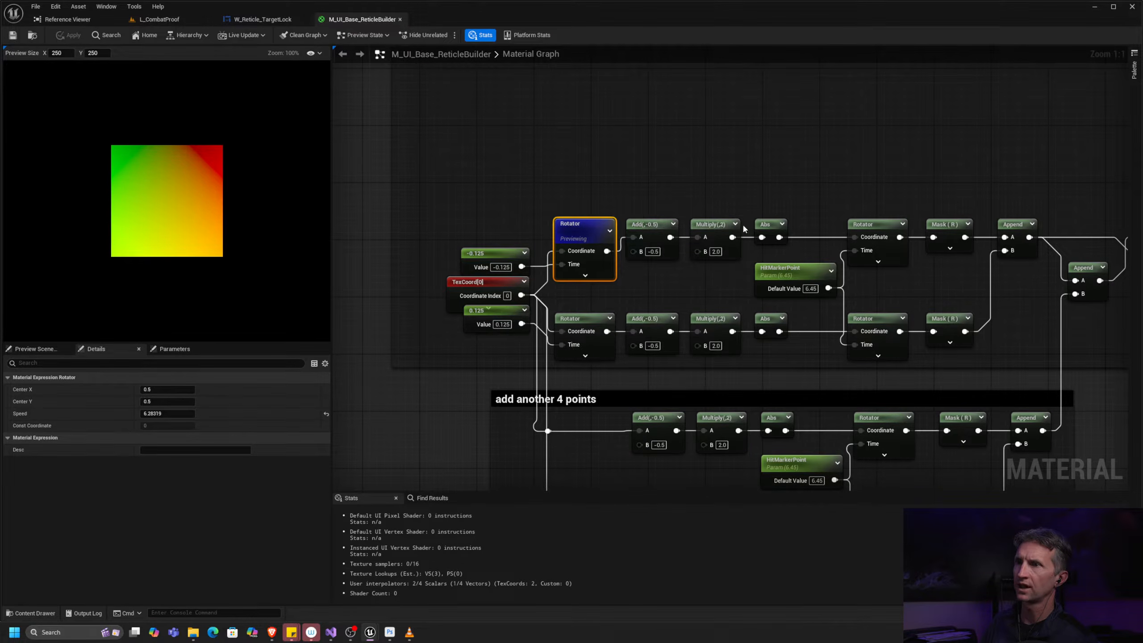
Step: Preview the upper row's Abs node, followed by its Mask (R) node after the second Rotator
right_click(769, 226)
click(808, 254)
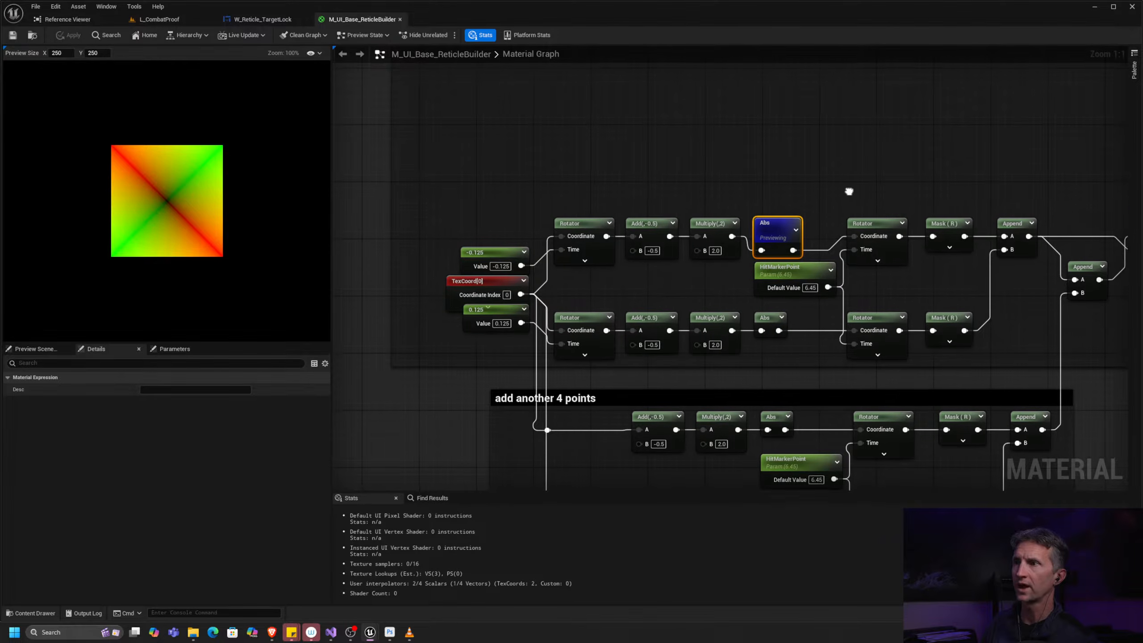
right_drag(788, 194, 548, 175)
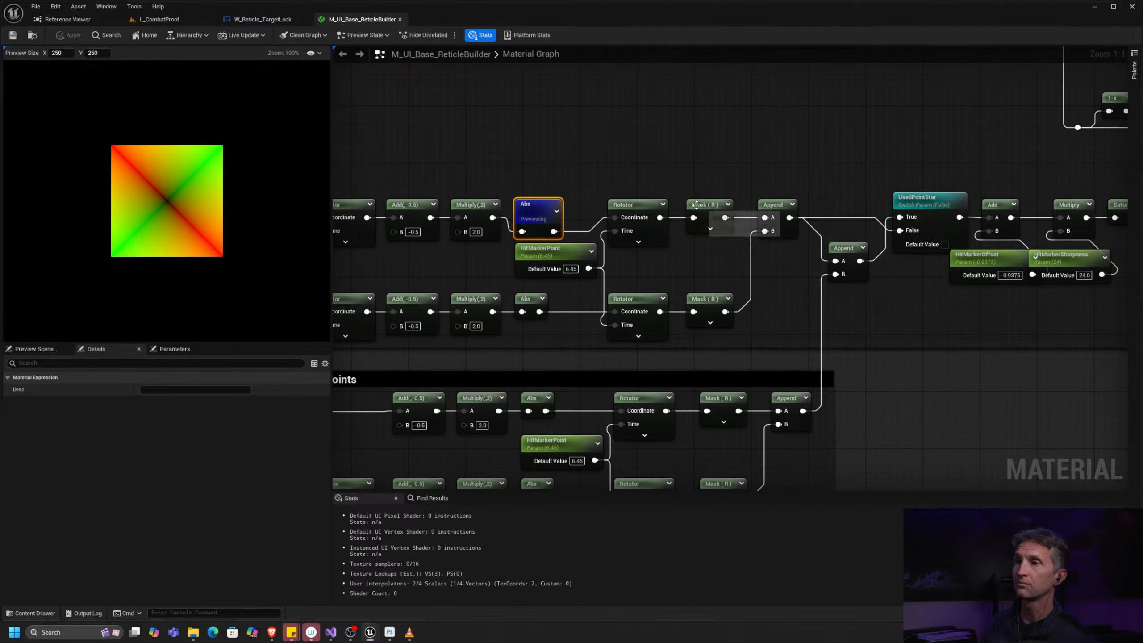
right_click(714, 207)
click(745, 242)
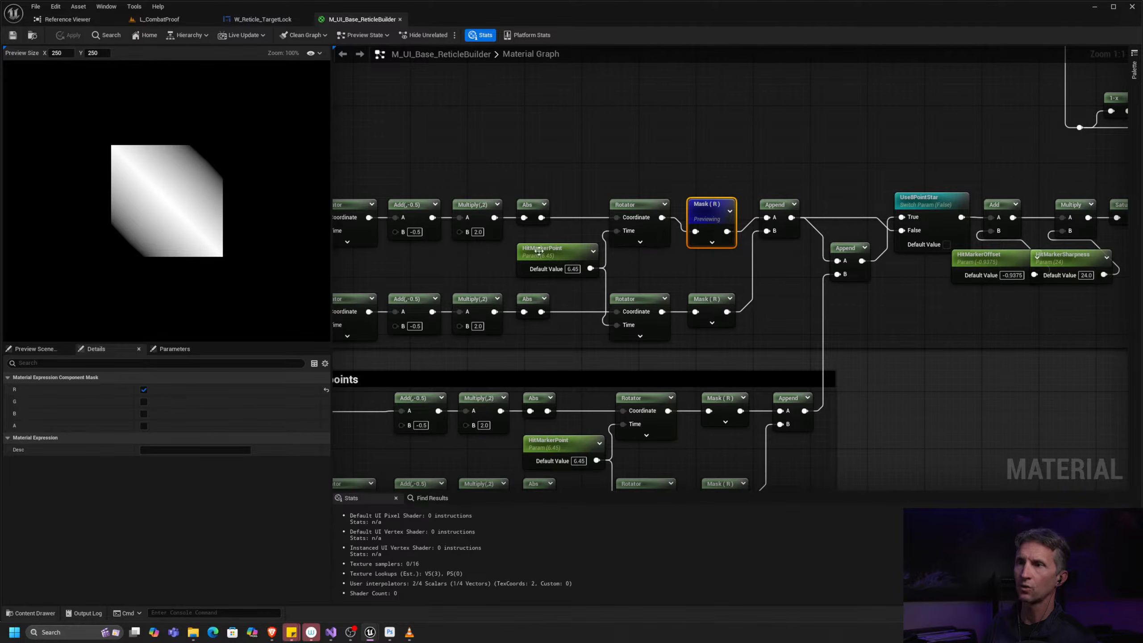
Step: Examine the outer reticle shape network around UseSimpleCrossCutMask, ReticleShapeCutMask and the Lerp feeding ReticleShapeAlphaMask
right_drag(797, 303, 745, 234)
scroll(745, 234, down, 5)
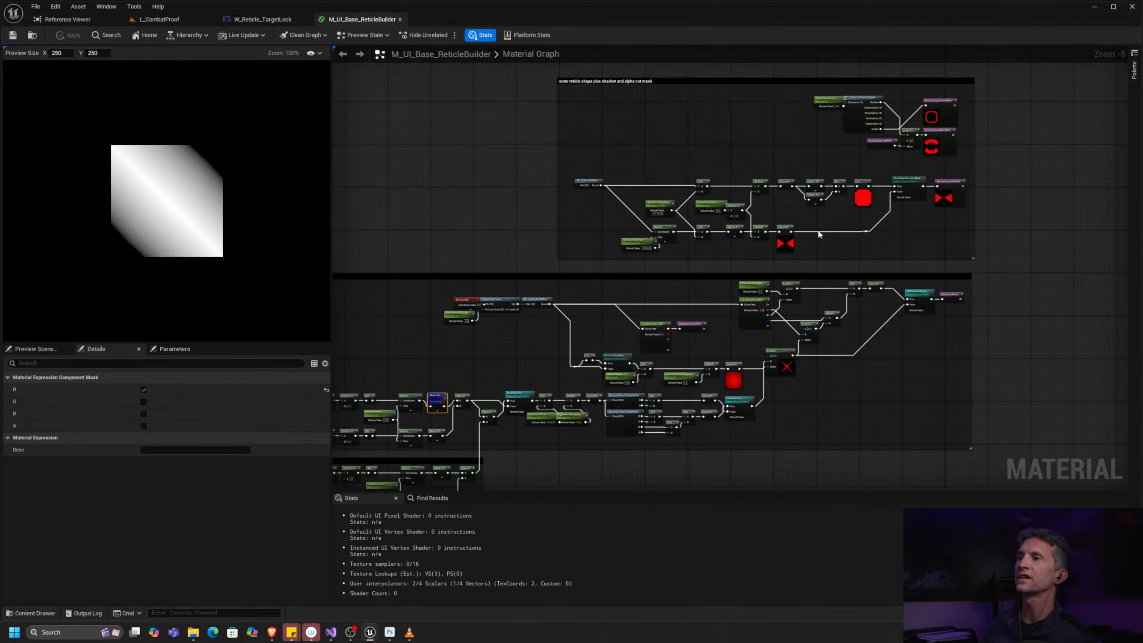
right_drag(876, 216, 706, 265)
scroll(837, 216, up, 5)
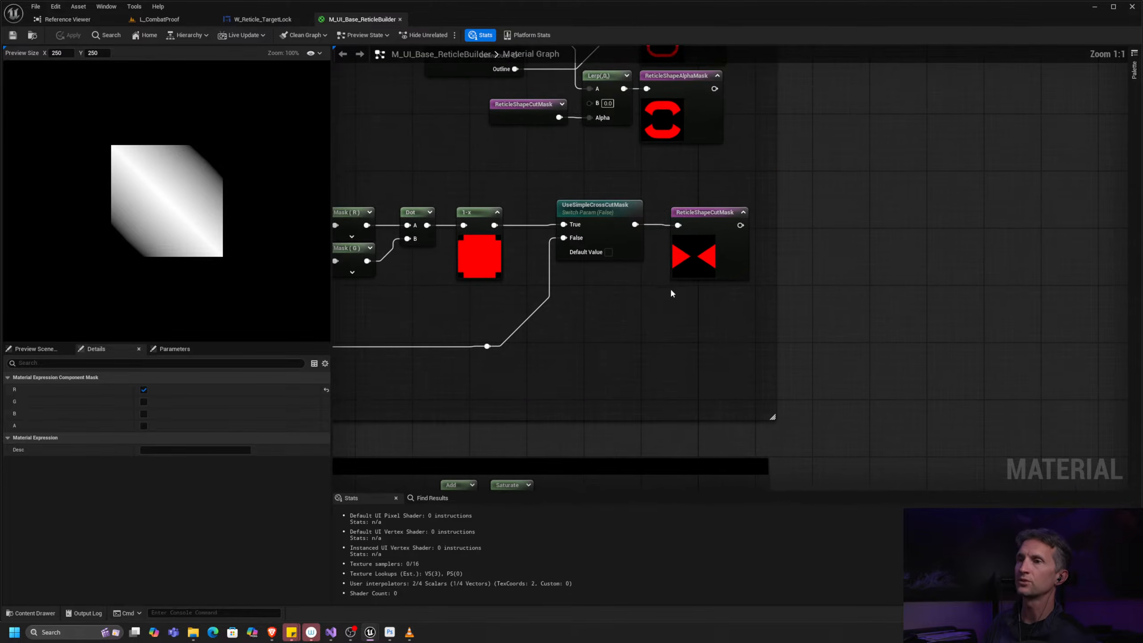
right_drag(547, 292, 720, 281)
right_drag(691, 162, 661, 277)
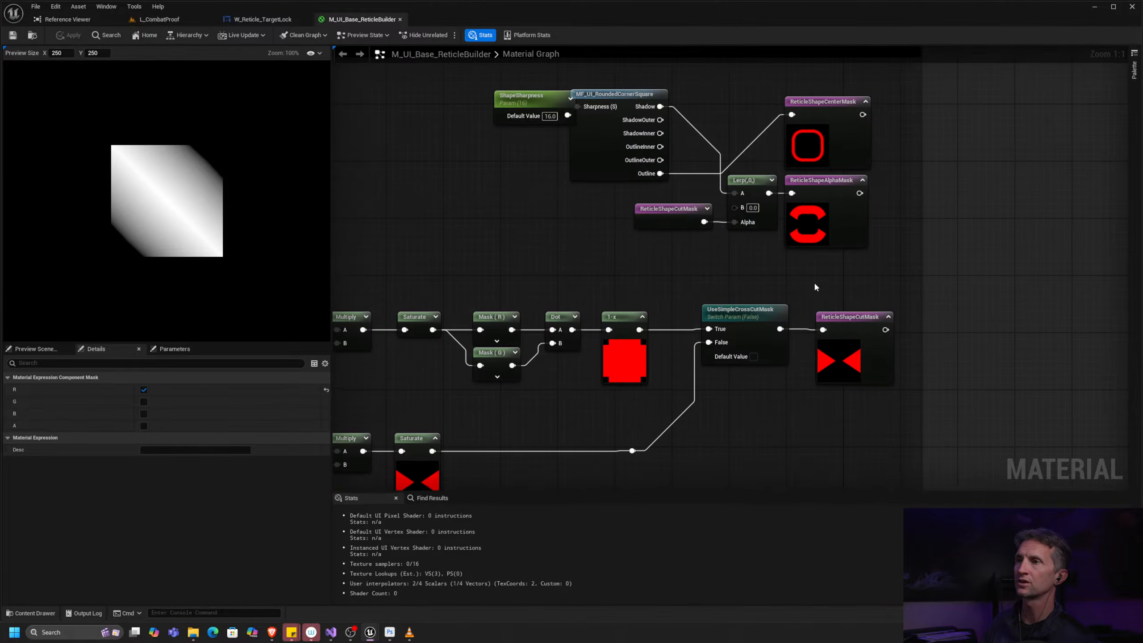